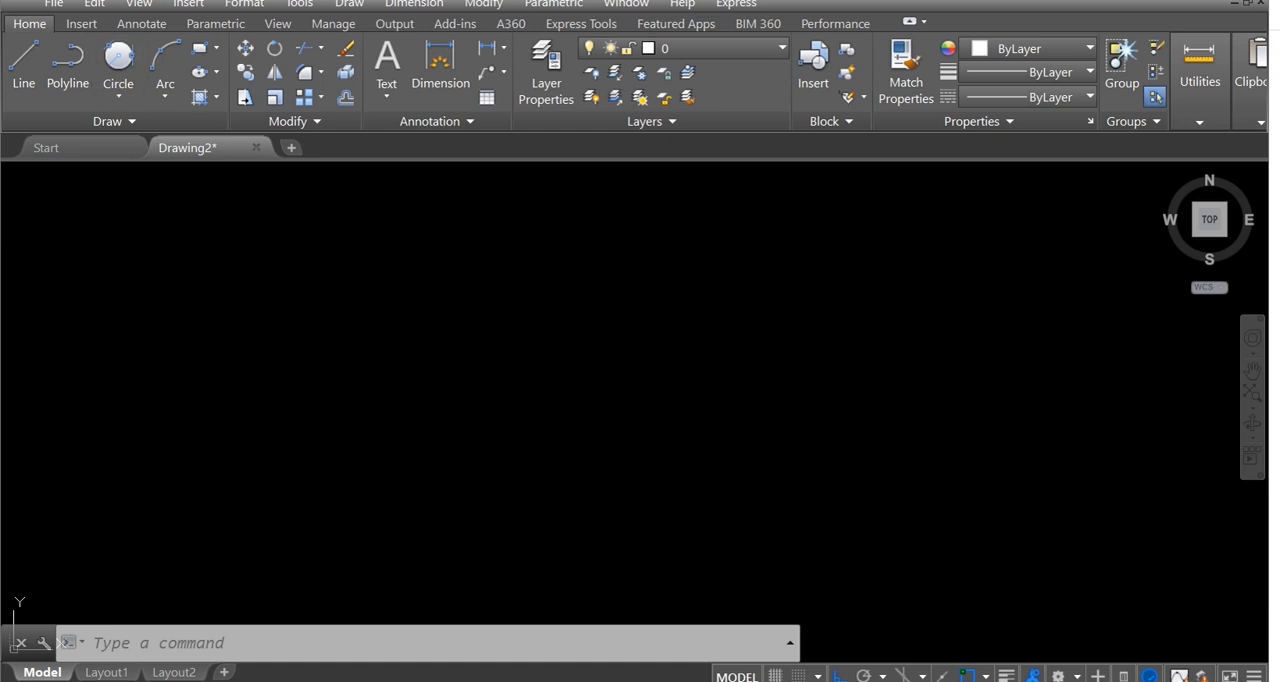
Attach the image file Exercise Drawing No 14 from the Exercise Drawing folder as a reference.
{"action": "left_click", "coordinate": [78, 27]}
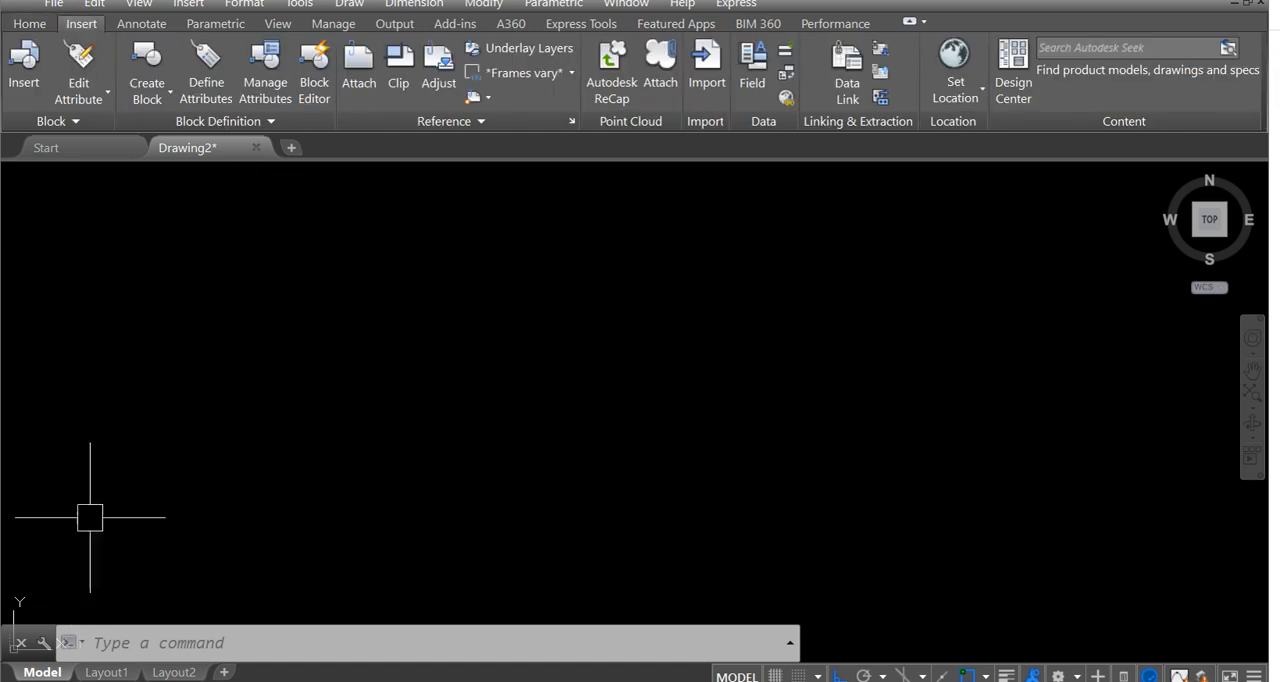
{"action": "left_click", "coordinate": [352, 62]}
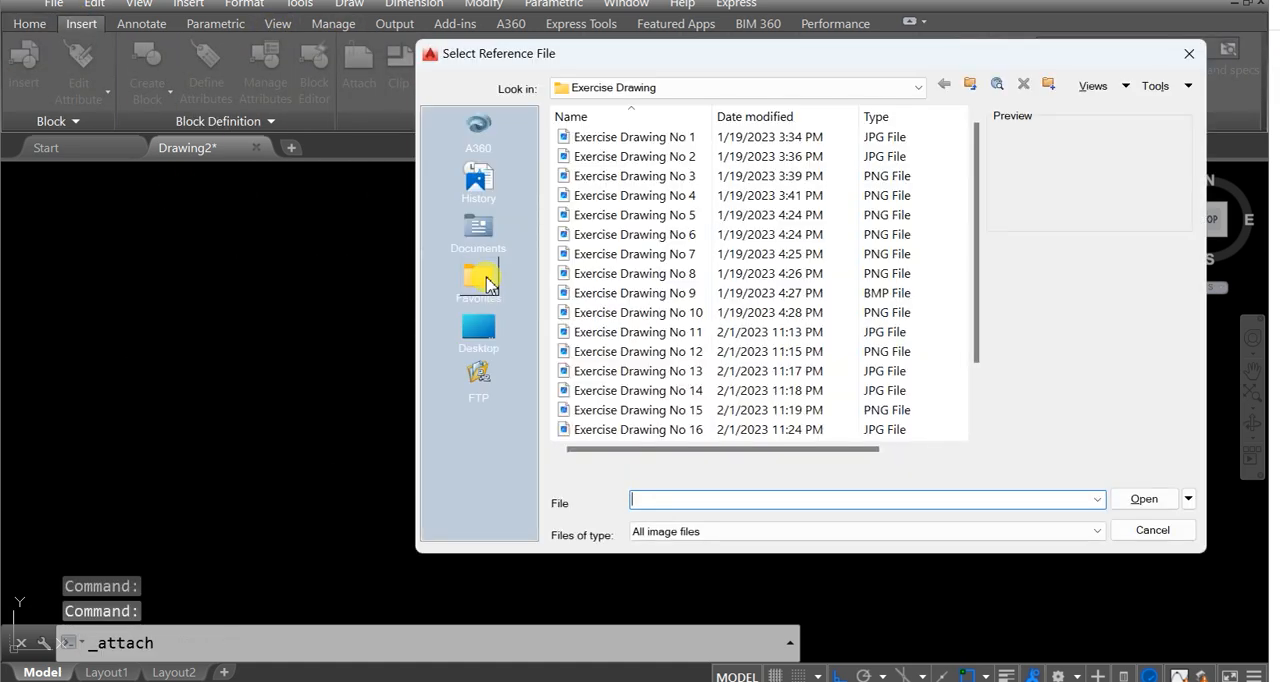
{"action": "scroll", "coordinate": [700, 275], "scroll_direction": "down", "scroll_amount": 1}
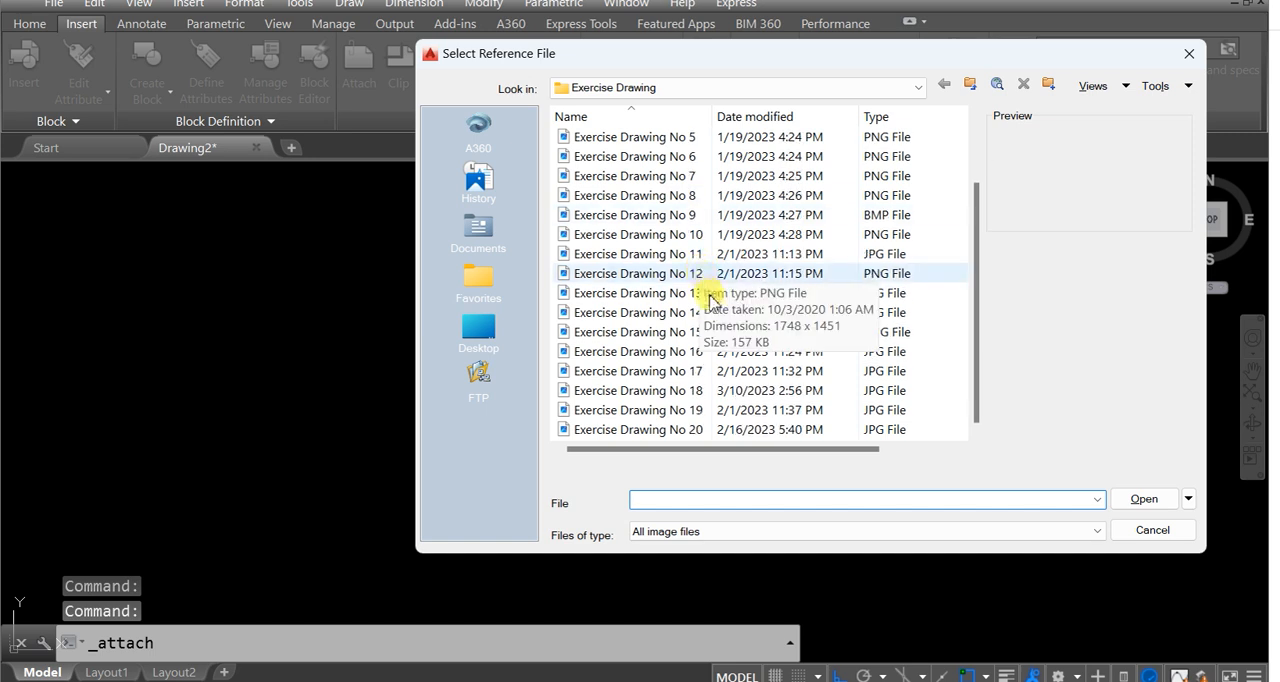
{"action": "left_click", "coordinate": [677, 292]}
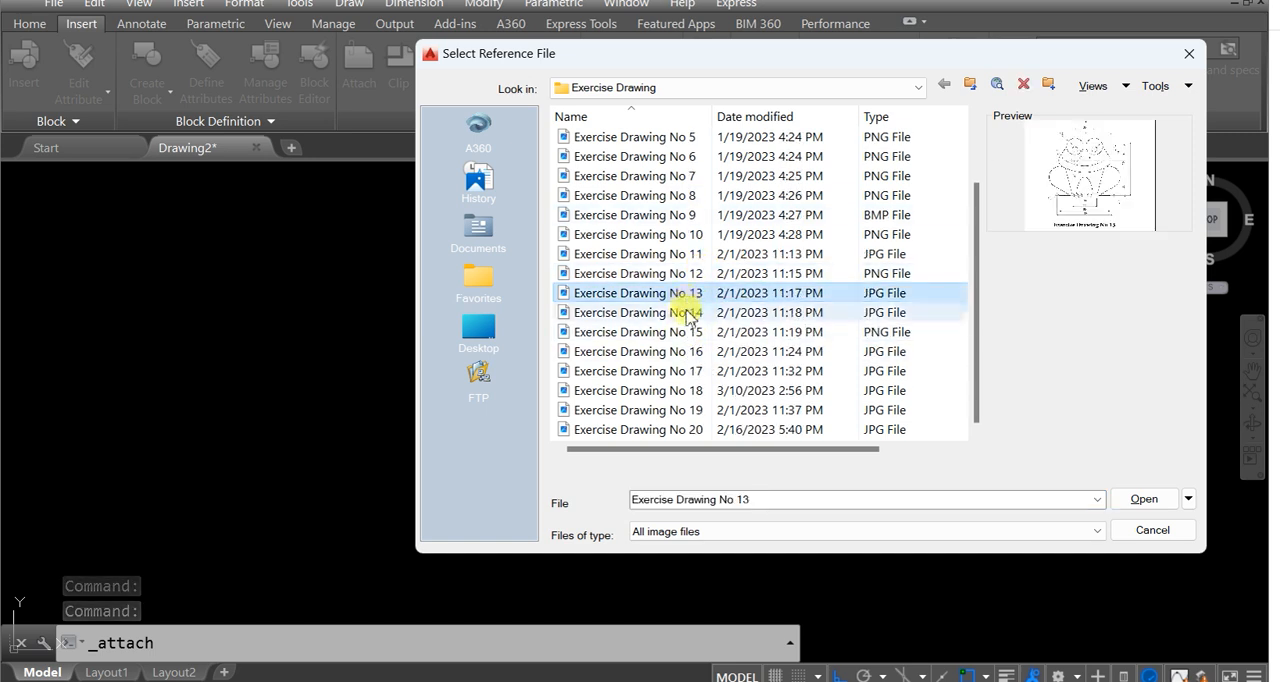
{"action": "left_click", "coordinate": [686, 311]}
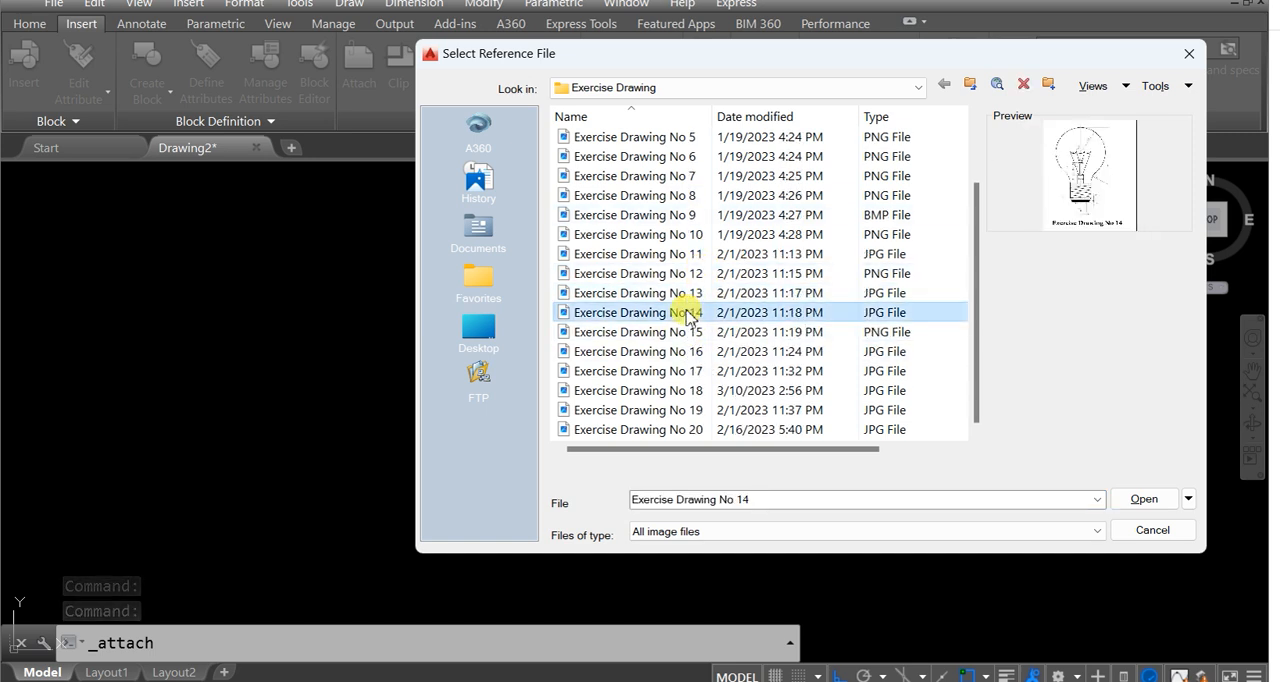
{"action": "left_click", "coordinate": [1144, 499]}
{"action": "left_click", "coordinate": [652, 487]}
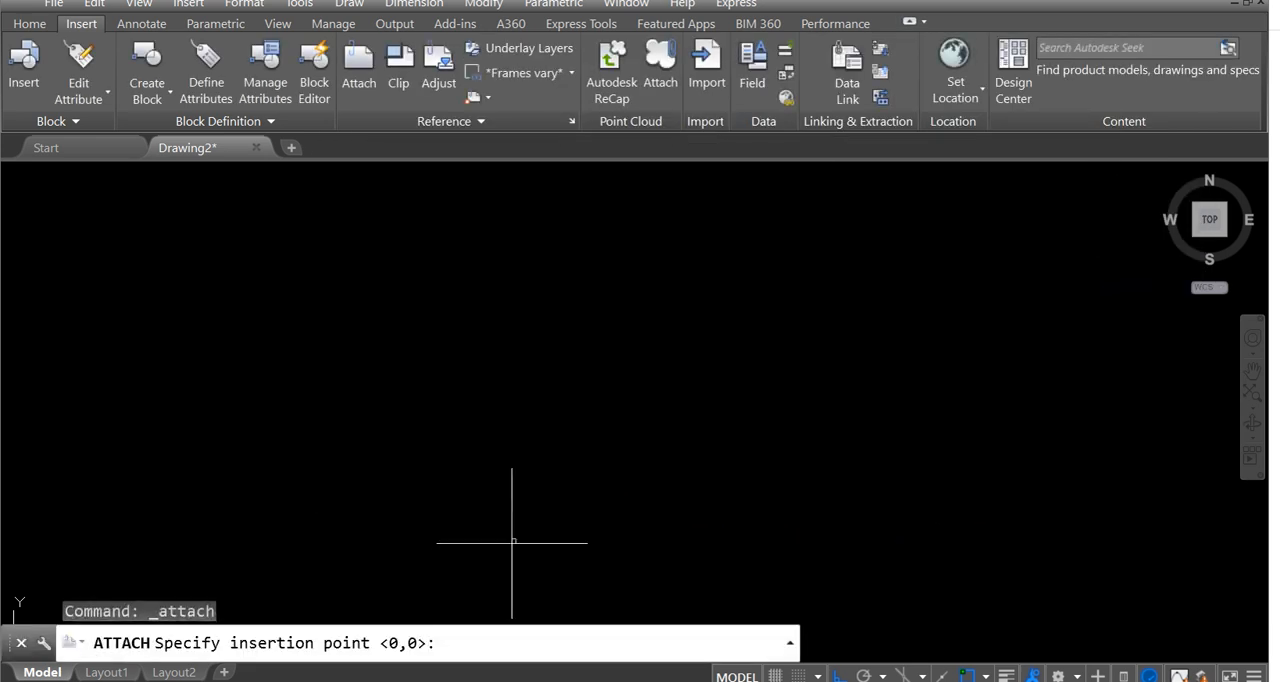
Place the attached light bulb image in empty model space, picking its insertion point and scale on screen.
{"action": "left_click", "coordinate": [484, 530]}
{"action": "scroll", "coordinate": [577, 442], "scroll_direction": "down", "scroll_amount": 2}
{"action": "mouse_move", "coordinate": [577, 442]}
{"action": "middle_mouse_down"}
{"action": "mouse_move", "coordinate": [534, 546]}
{"action": "mouse_move", "coordinate": [538, 527]}
{"action": "middle_mouse_up"}
{"action": "left_click", "coordinate": [626, 471]}
{"action": "scroll", "coordinate": [715, 453], "scroll_direction": "down", "scroll_amount": 4}
{"action": "middle_click_drag", "start_coordinate": [740, 409], "coordinate": [499, 406]}
{"action": "scroll", "coordinate": [499, 410], "scroll_direction": "up", "scroll_amount": 2}
{"action": "middle_click_drag", "start_coordinate": [480, 340], "coordinate": [537, 379]}
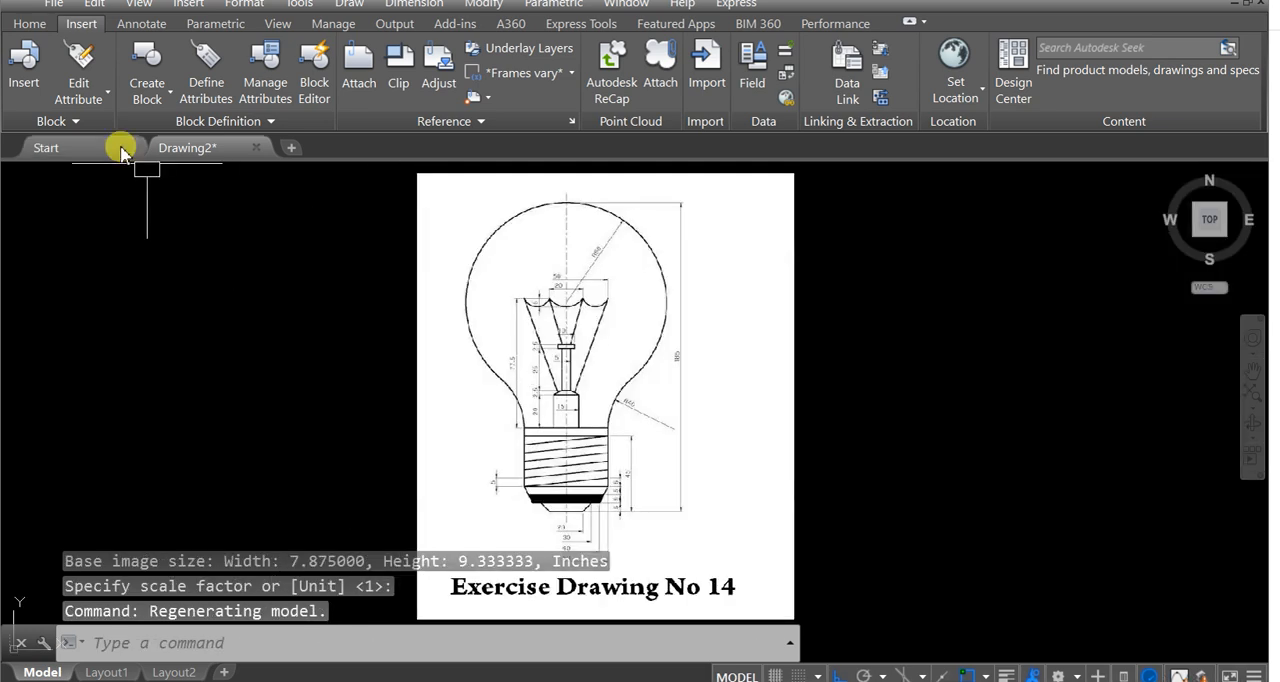
Examine the bulb reference drawing, reading the dimensions of its glass outline, filament, stem and threaded base.
{"action": "left_click", "coordinate": [29, 26]}
{"action": "scroll", "coordinate": [628, 436], "scroll_direction": "up", "scroll_amount": 2}
{"action": "scroll", "coordinate": [628, 436], "scroll_direction": "down", "scroll_amount": 2}
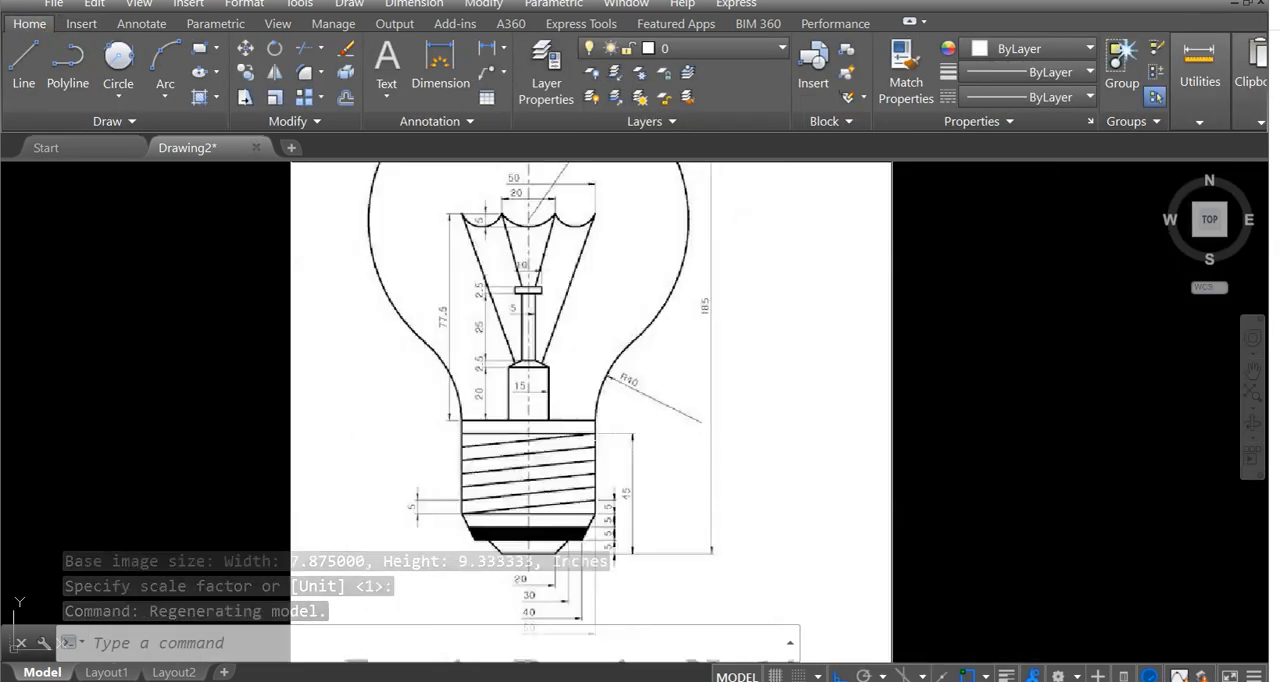
{"action": "middle_click_drag", "start_coordinate": [614, 389], "coordinate": [628, 394]}
{"action": "scroll", "coordinate": [633, 390], "scroll_direction": "up", "scroll_amount": 2}
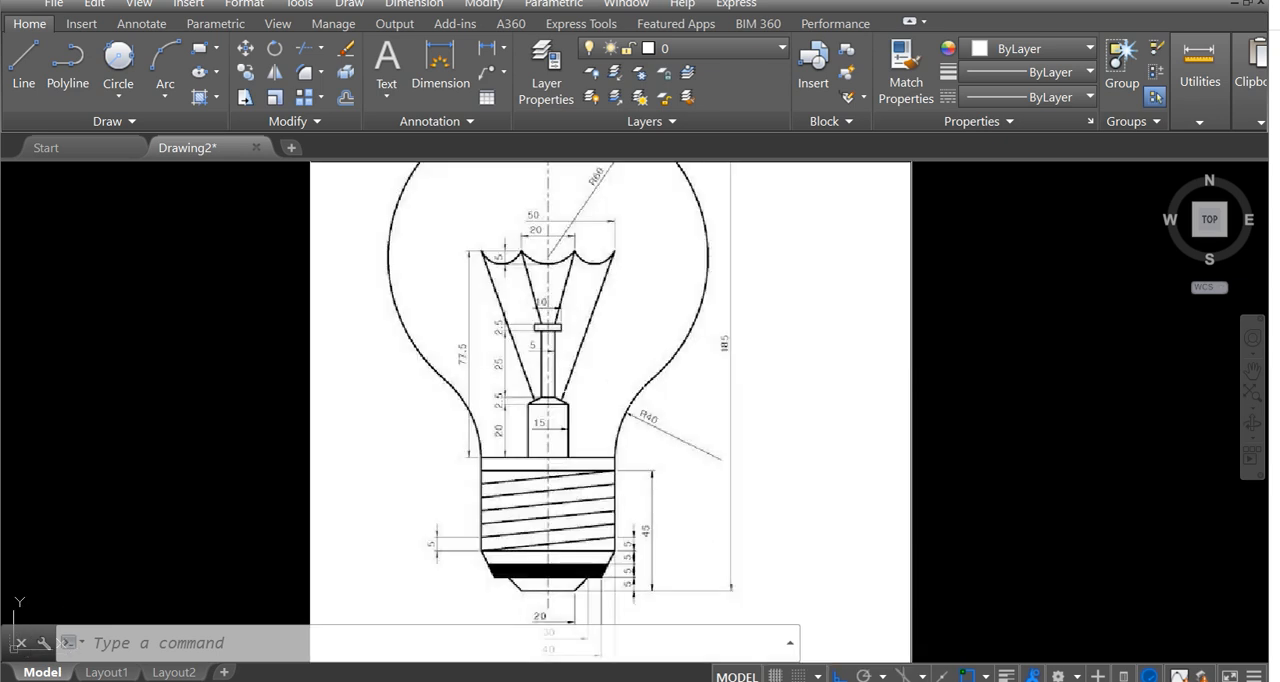
{"action": "scroll", "coordinate": [633, 390], "scroll_direction": "down", "scroll_amount": 2}
{"action": "scroll", "coordinate": [633, 390], "scroll_direction": "up", "scroll_amount": 2}
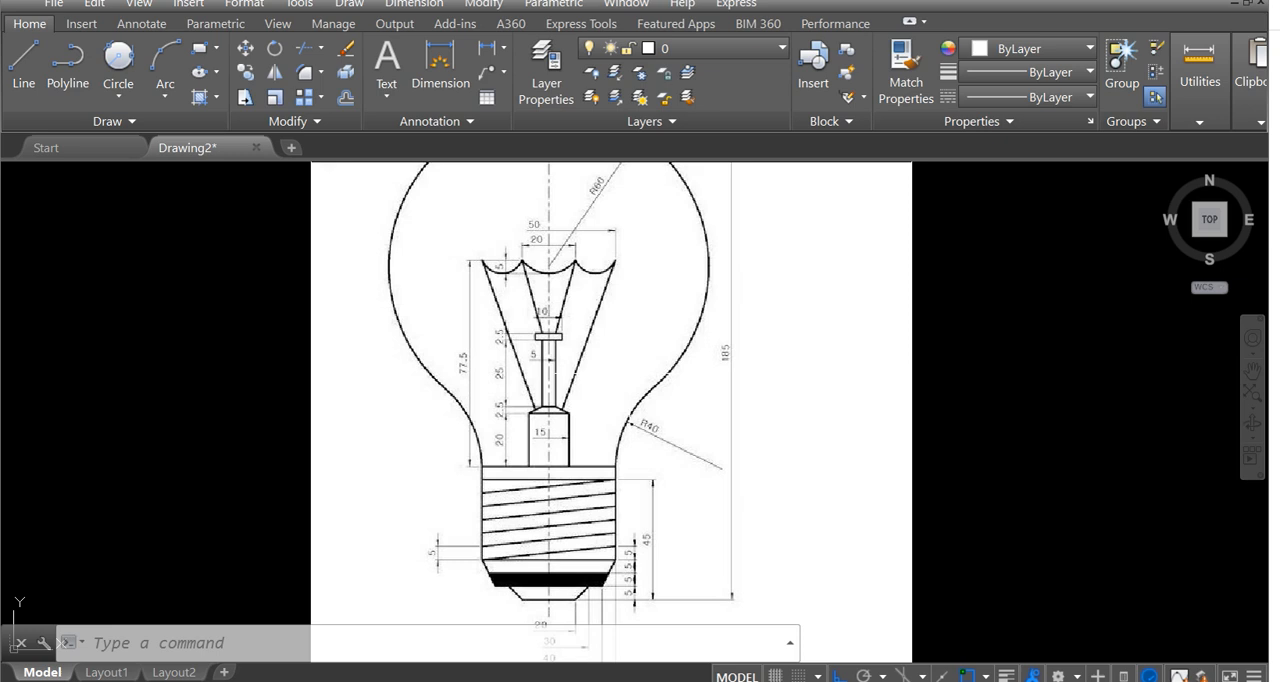
{"action": "middle_click_drag", "start_coordinate": [633, 390], "coordinate": [601, 393]}
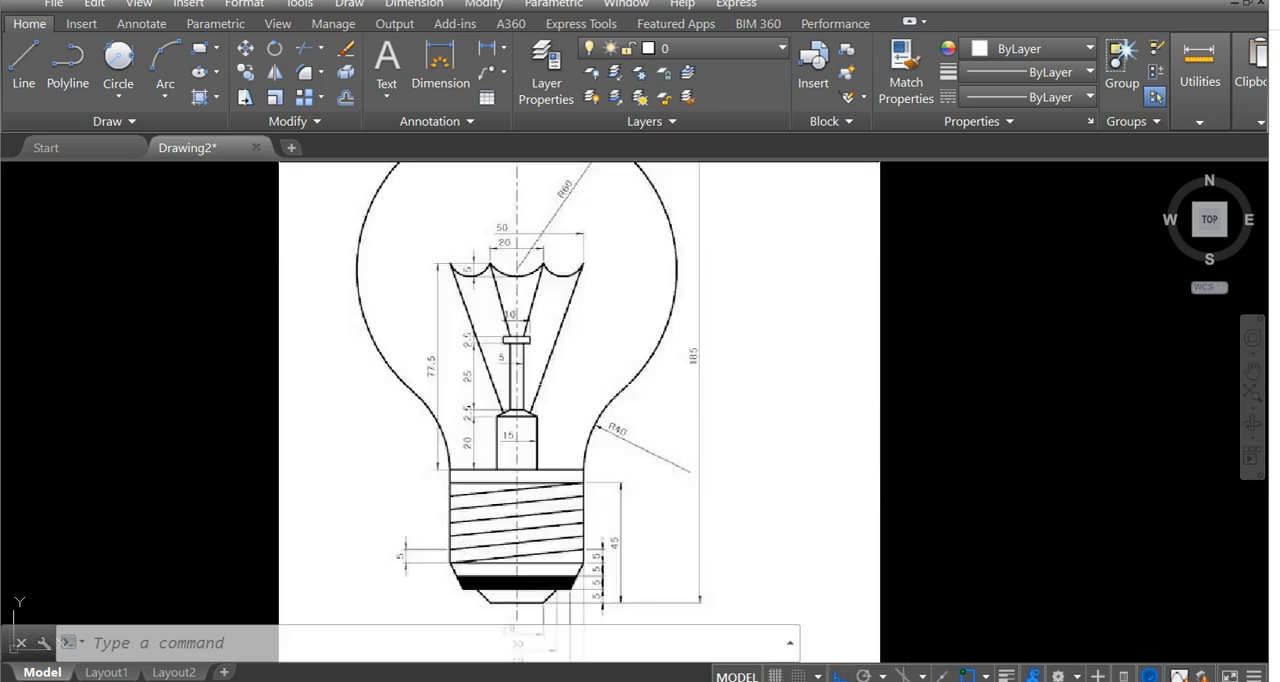
{"action": "scroll", "coordinate": [588, 471], "scroll_direction": "down", "scroll_amount": 2}
{"action": "scroll", "coordinate": [588, 471], "scroll_direction": "up", "scroll_amount": 5}
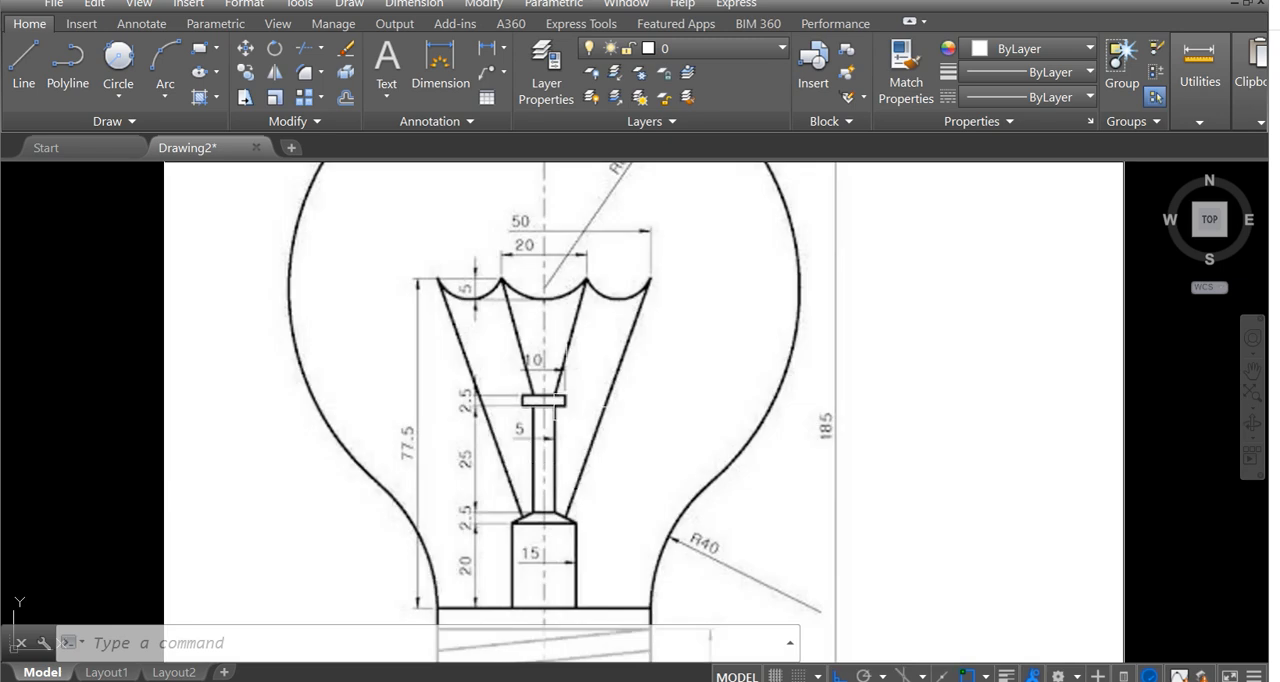
{"action": "scroll", "coordinate": [566, 407], "scroll_direction": "down", "scroll_amount": 4}
{"action": "scroll", "coordinate": [610, 430], "scroll_direction": "up", "scroll_amount": 2}
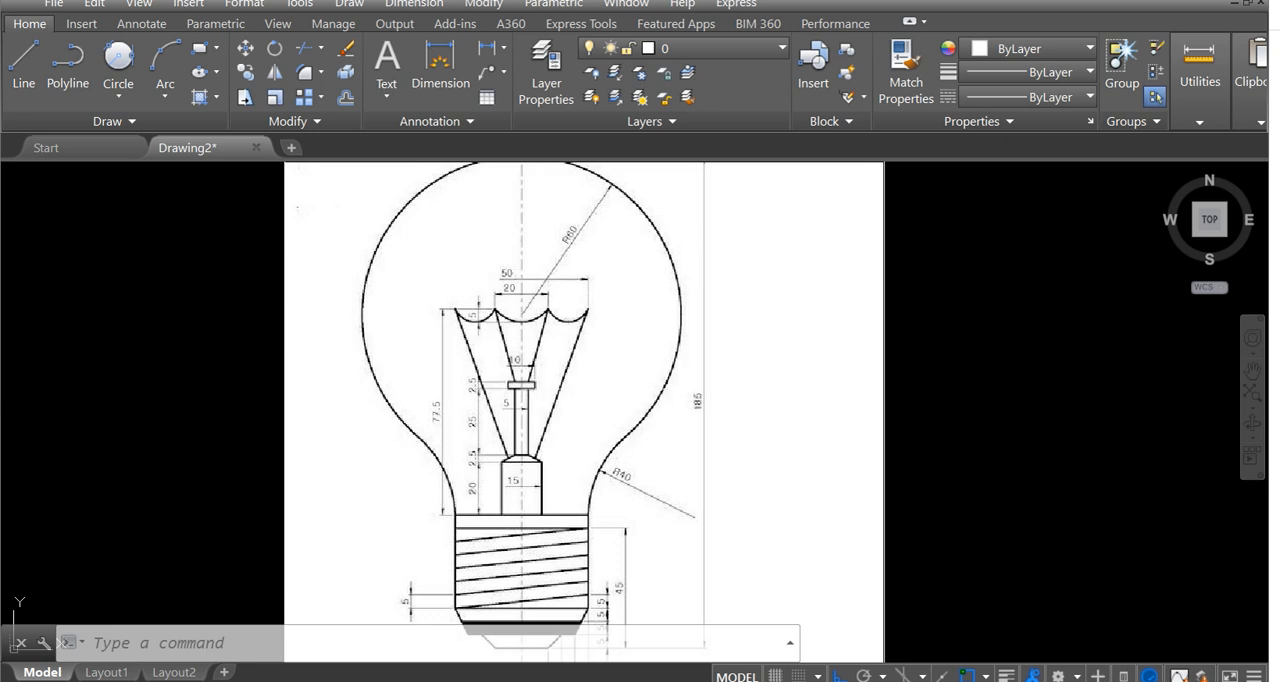
{"action": "scroll", "coordinate": [584, 406], "scroll_direction": "down", "scroll_amount": 2}
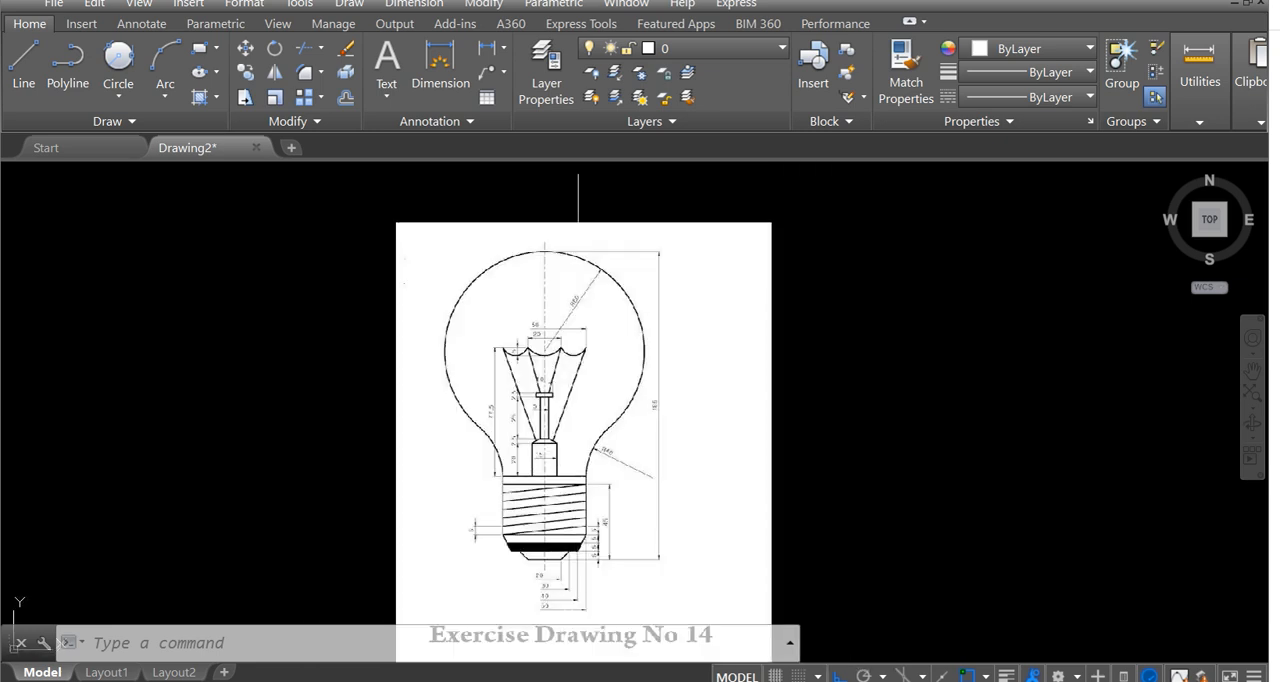
{"action": "scroll", "coordinate": [666, 461], "scroll_direction": "up", "scroll_amount": 6}
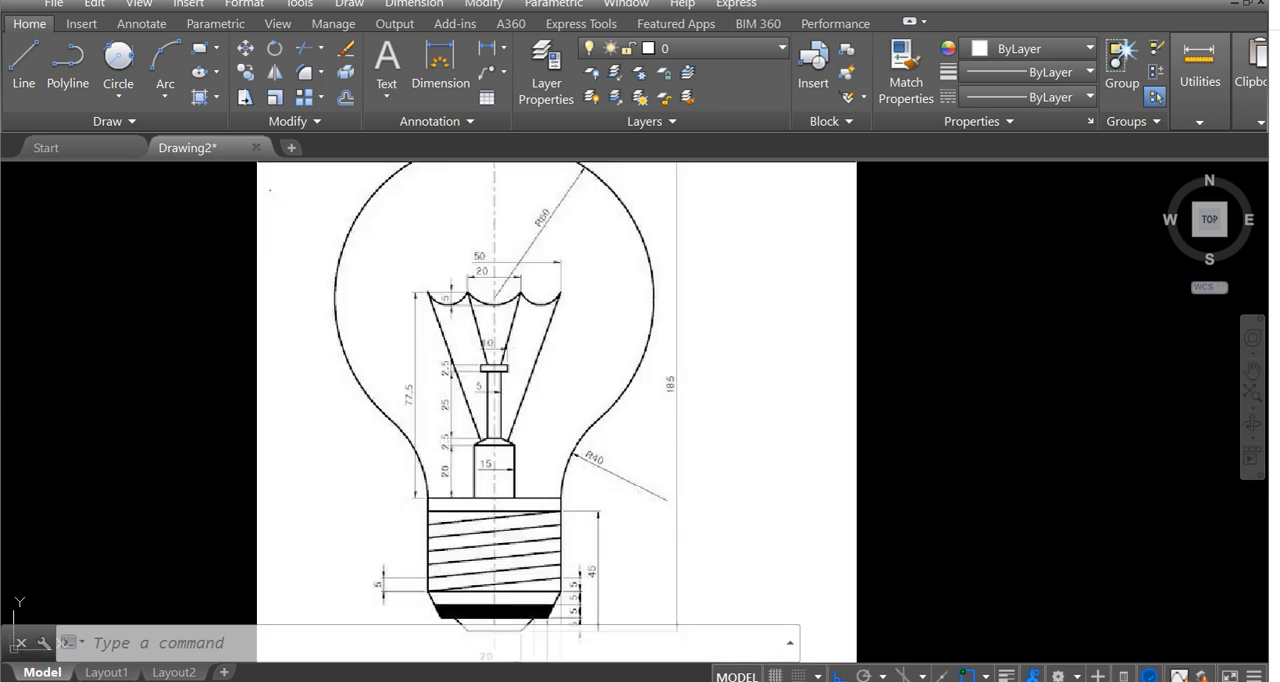
{"action": "scroll", "coordinate": [666, 460], "scroll_direction": "down", "scroll_amount": 6}
{"action": "scroll", "coordinate": [569, 328], "scroll_direction": "up", "scroll_amount": 6}
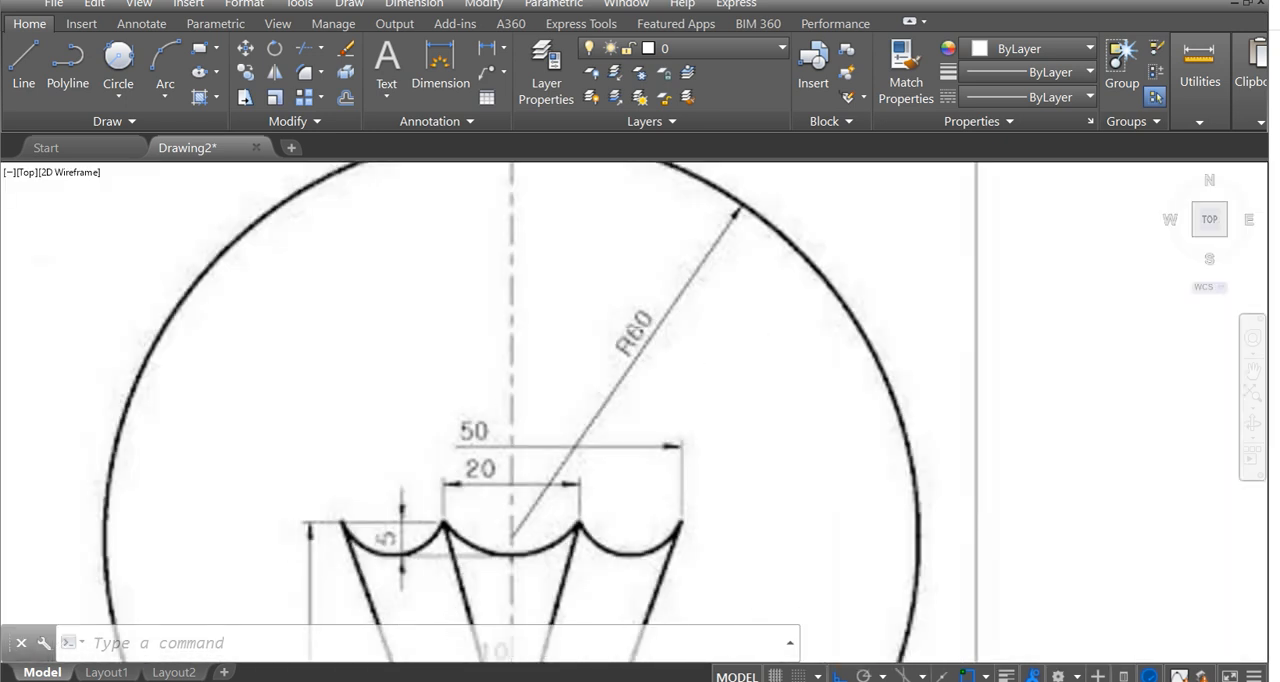
{"action": "scroll", "coordinate": [594, 368], "scroll_direction": "down", "scroll_amount": 6}
{"action": "mouse_move", "coordinate": [594, 368]}
{"action": "middle_mouse_down"}
{"action": "mouse_move", "coordinate": [403, 380]}
{"action": "mouse_move", "coordinate": [363, 281]}
{"action": "middle_mouse_up"}
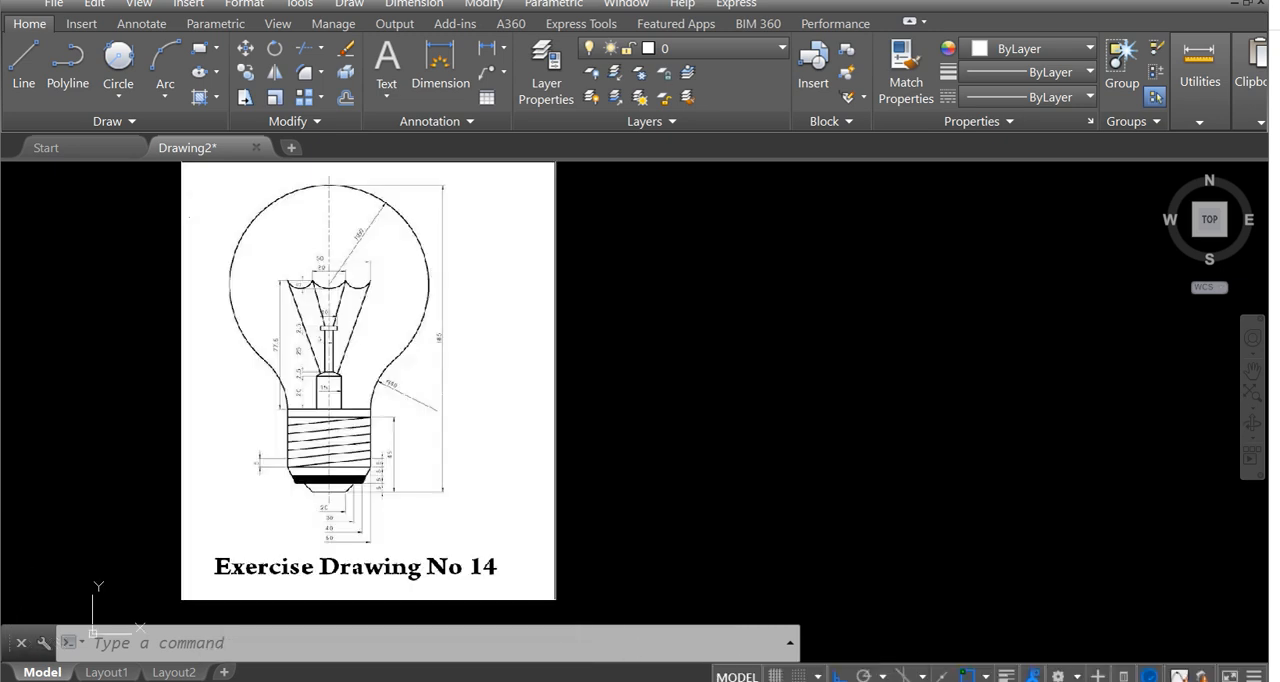
Draw a vertical line 185 units long in the empty space beside the reference image.
{"action": "type", "text": "l"}
{"action": "key", "text": "Return"}
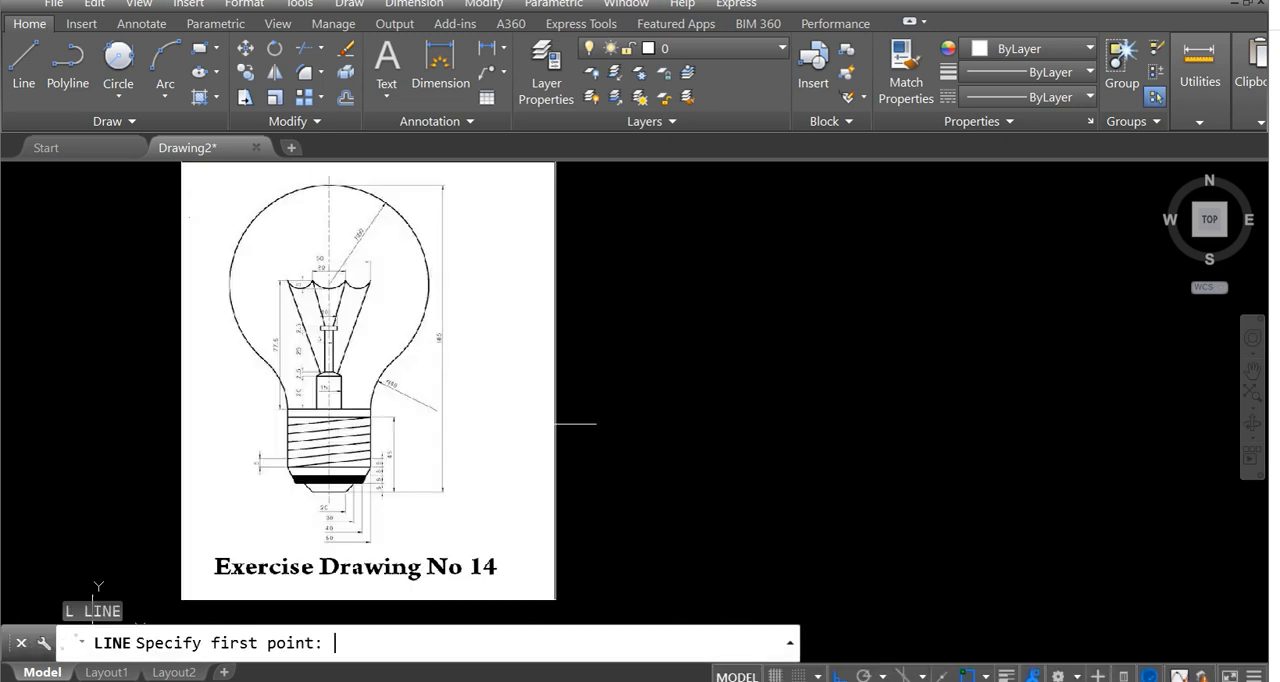
{"action": "left_click", "coordinate": [820, 495]}
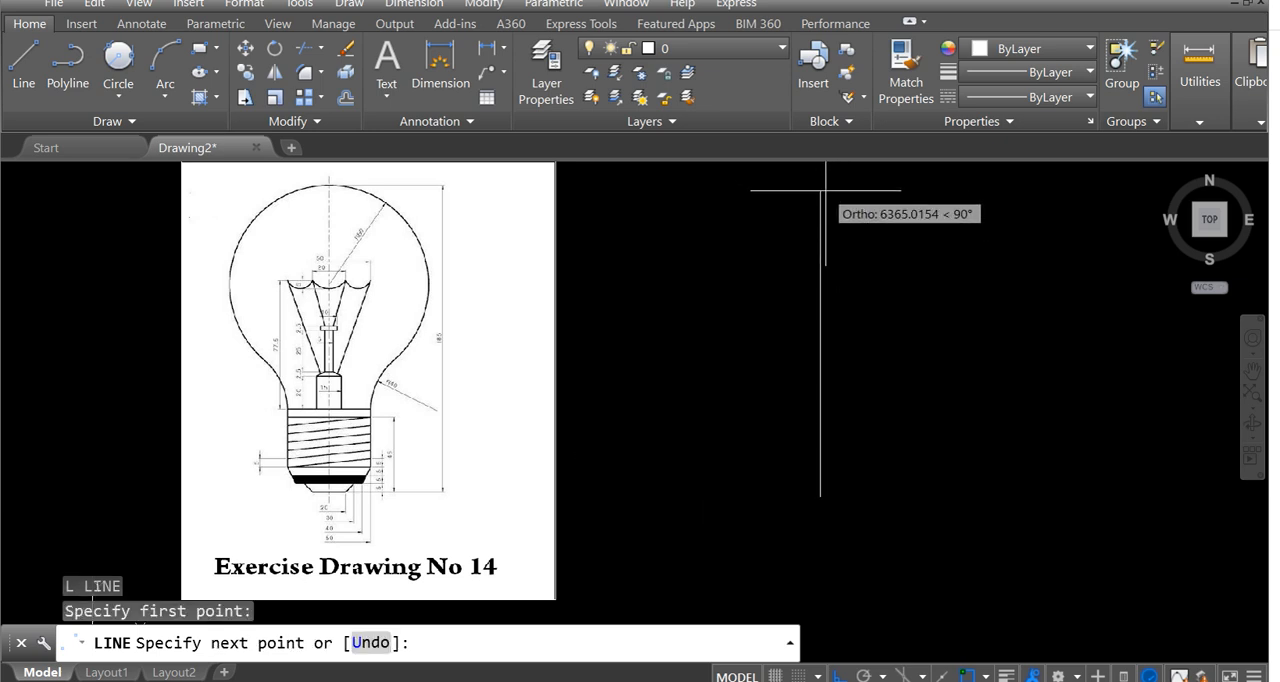
{"action": "type", "text": "185"}
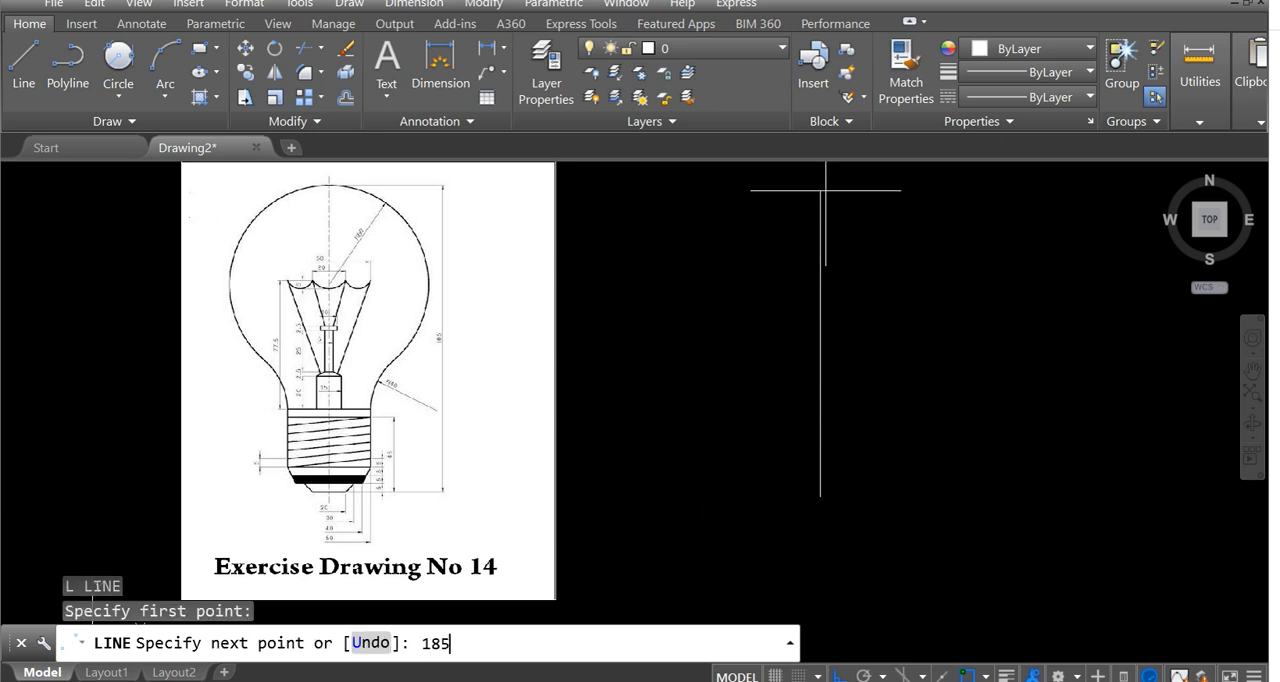
{"action": "key", "text": "Return"}
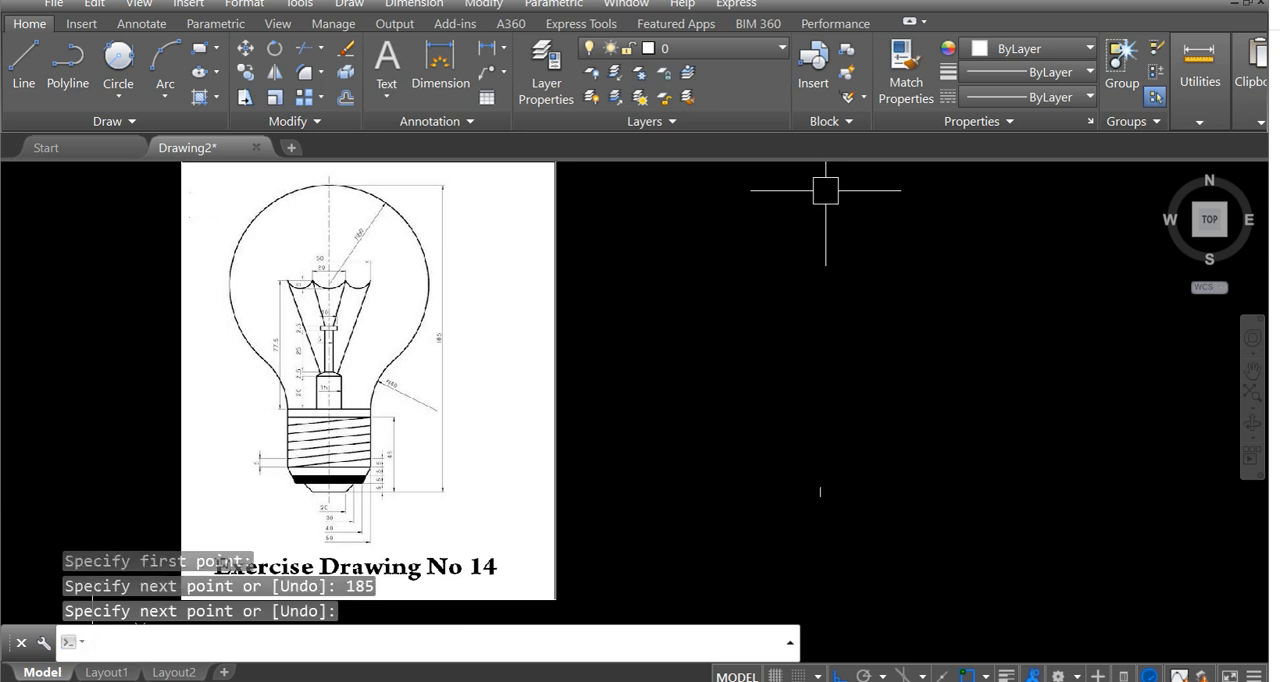
Draw a second vertical line 185 units long near the first one.
{"action": "scroll", "coordinate": [826, 486], "scroll_direction": "up", "scroll_amount": 2}
{"action": "mouse_move", "coordinate": [789, 514]}
{"action": "middle_mouse_down"}
{"action": "mouse_move", "coordinate": [807, 420]}
{"action": "mouse_move", "coordinate": [587, 502]}
{"action": "middle_mouse_up"}
{"action": "scroll", "coordinate": [820, 441], "scroll_direction": "up", "scroll_amount": 4}
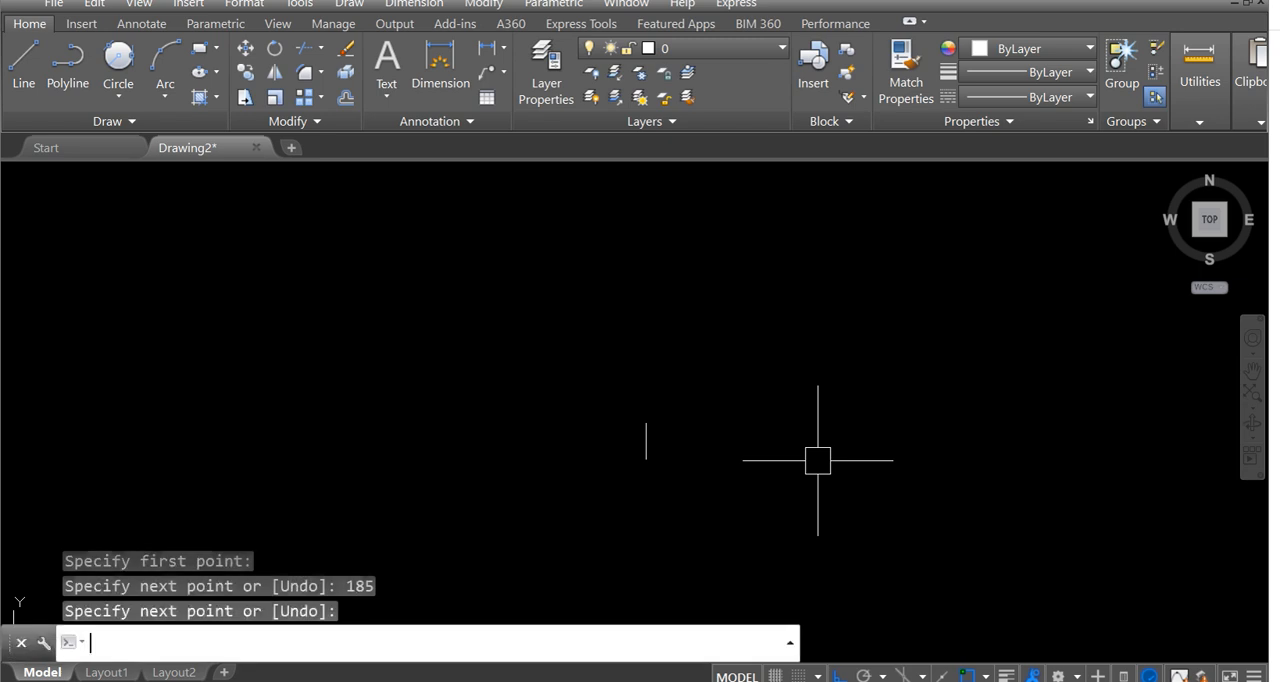
{"action": "type", "text": "L"}
{"action": "key", "text": "Return"}
{"action": "left_click", "coordinate": [763, 505]}
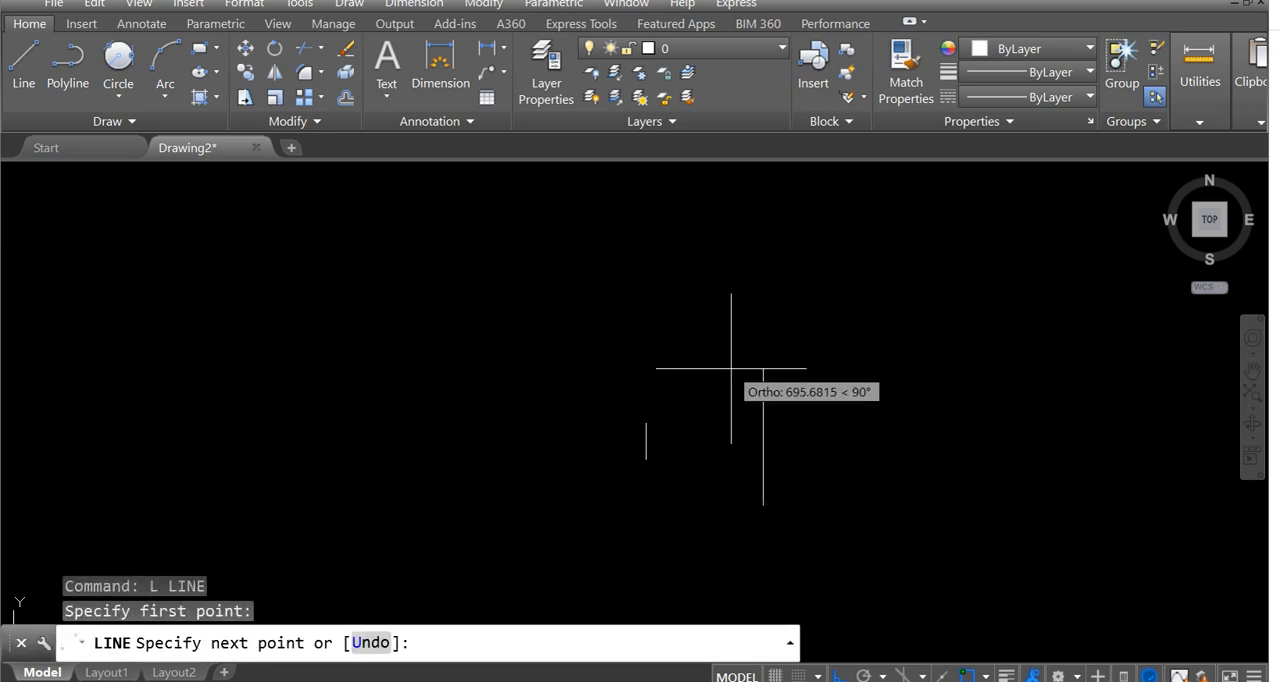
{"action": "type", "text": "185"}
{"action": "key", "text": "Return"}
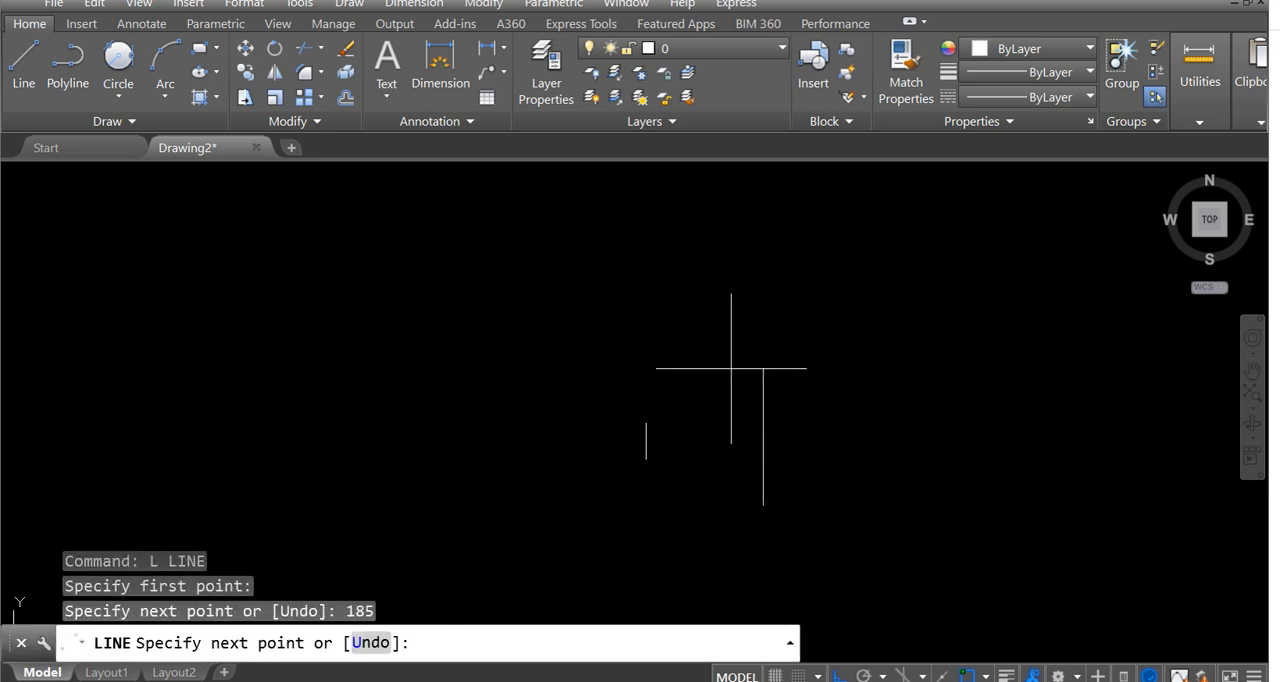
{"action": "key", "text": "Return"}
Erase the duplicate 185-unit vertical line.
{"action": "scroll", "coordinate": [705, 385], "scroll_direction": "down", "scroll_amount": 3}
{"action": "left_click", "coordinate": [719, 406]}
{"action": "left_click", "coordinate": [776, 476]}
{"action": "key", "text": "Delete"}
{"action": "scroll", "coordinate": [776, 476], "scroll_direction": "down", "scroll_amount": 4}
{"action": "middle_click_drag", "start_coordinate": [536, 364], "coordinate": [667, 338]}
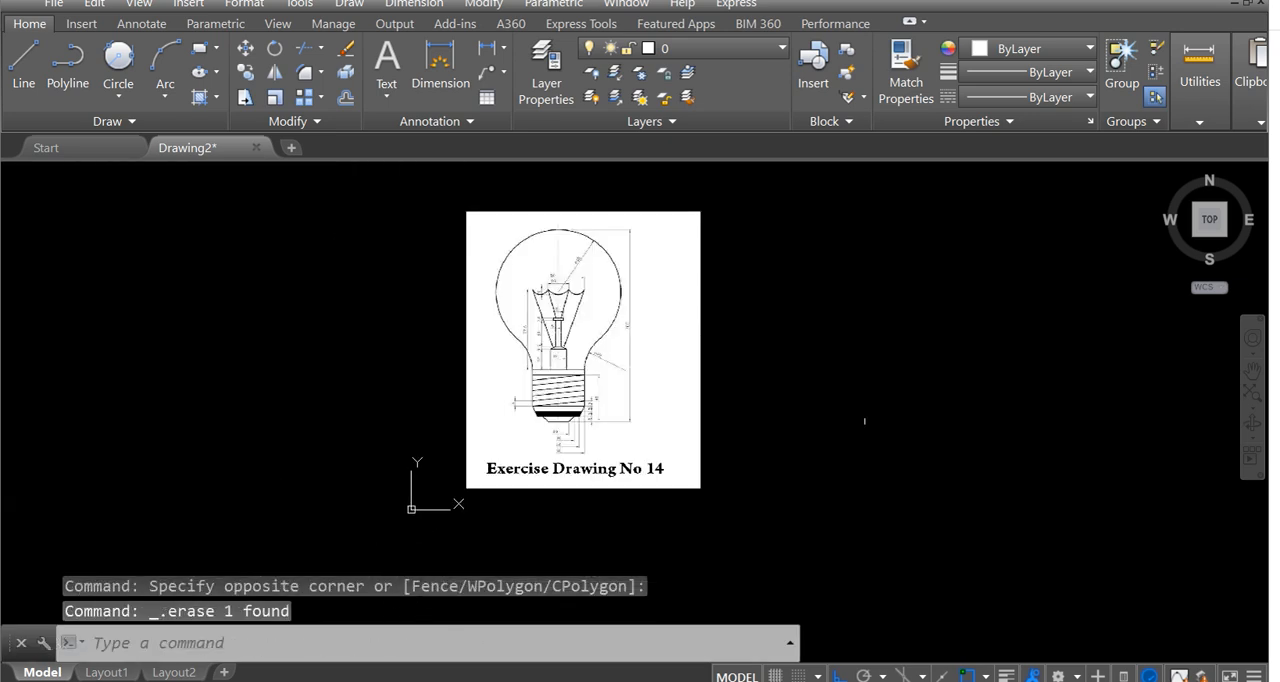
{"action": "middle_click_drag", "start_coordinate": [864, 421], "coordinate": [843, 448]}
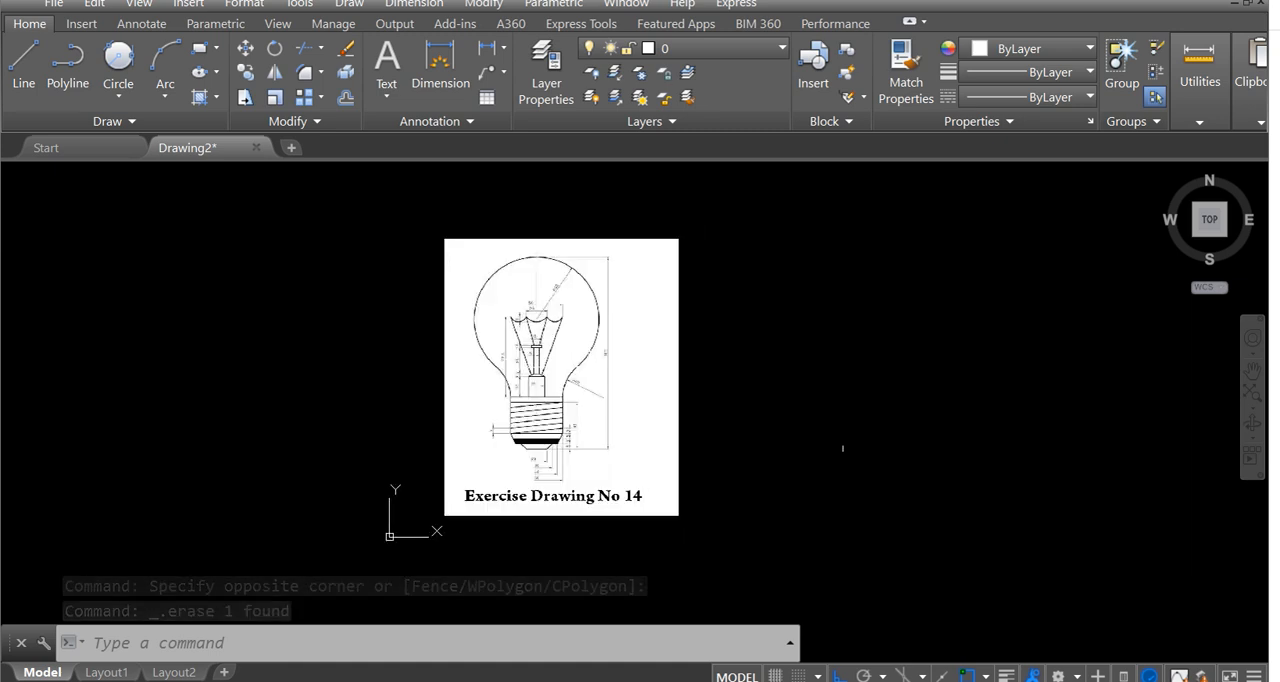
{"action": "type", "text": "sc"}
{"action": "key", "text": "Return"}
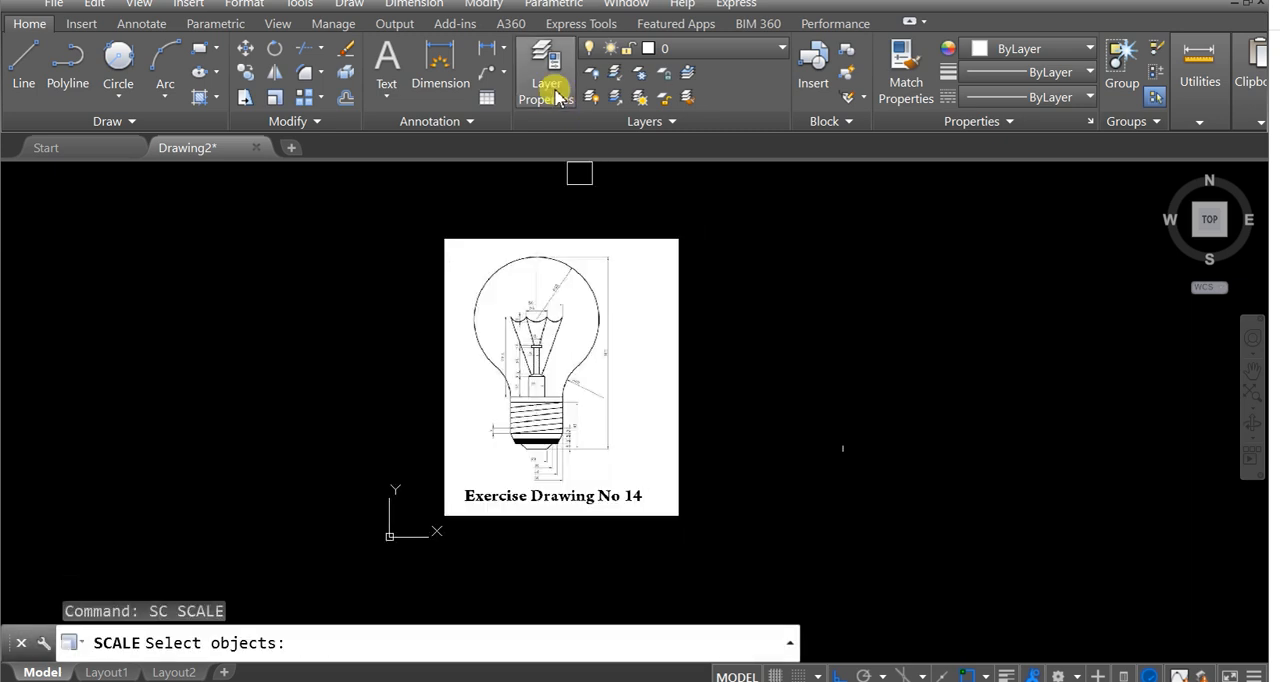
{"action": "left_click", "coordinate": [418, 224]}
{"action": "left_click", "coordinate": [758, 550]}
{"action": "left_click", "coordinate": [734, 464]}
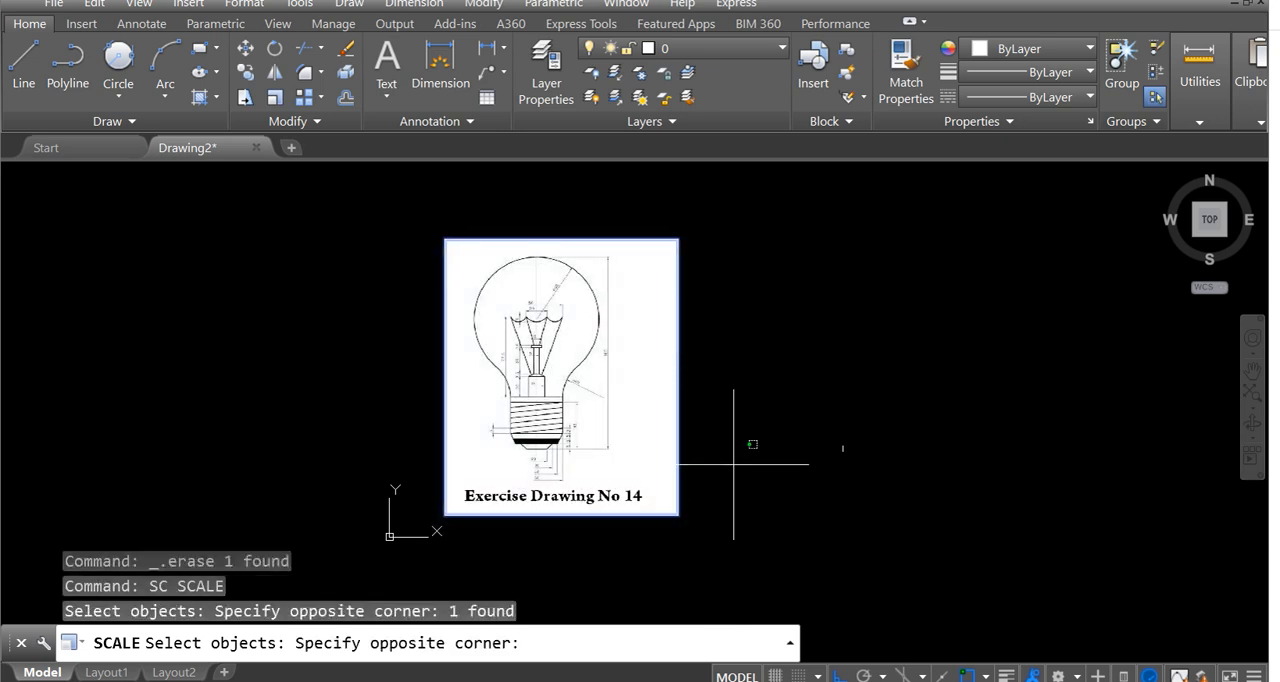
{"action": "key", "text": "Return"}
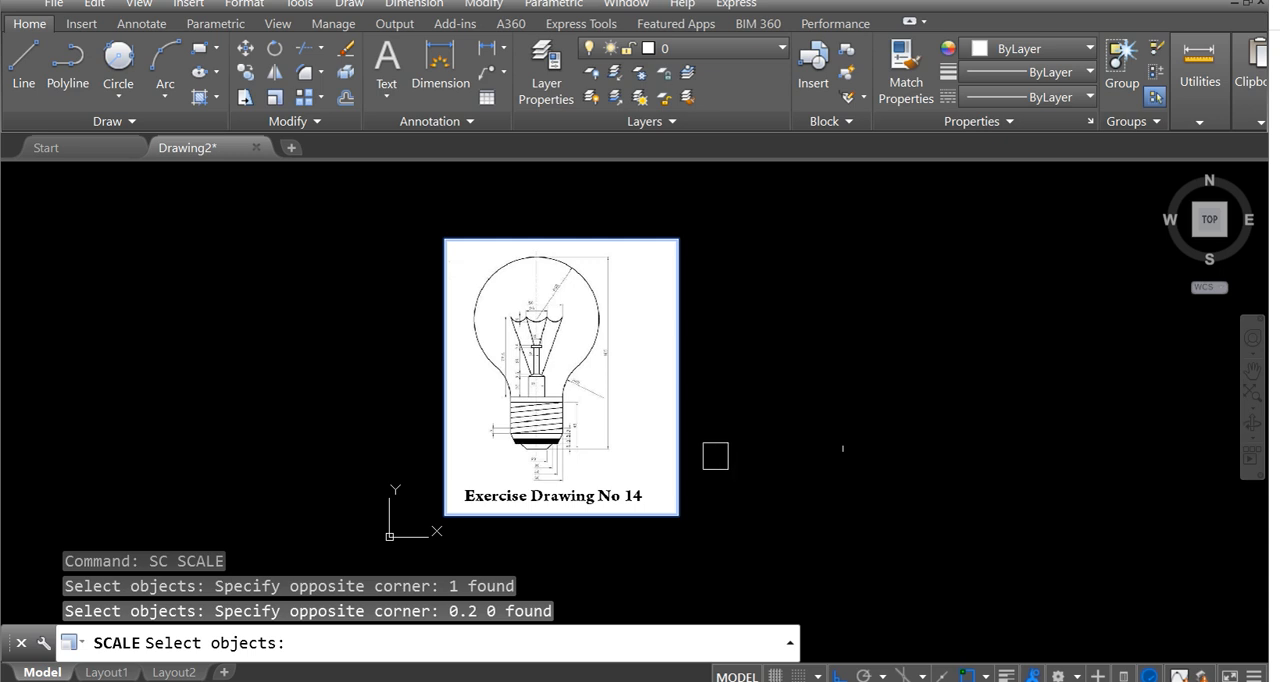
{"action": "key", "text": "Escape"}
Scale the bulb reference image by a factor of 0.2 about a point just outside the image, on the line's side.
{"action": "middle_click_drag", "start_coordinate": [694, 451], "coordinate": [729, 468]}
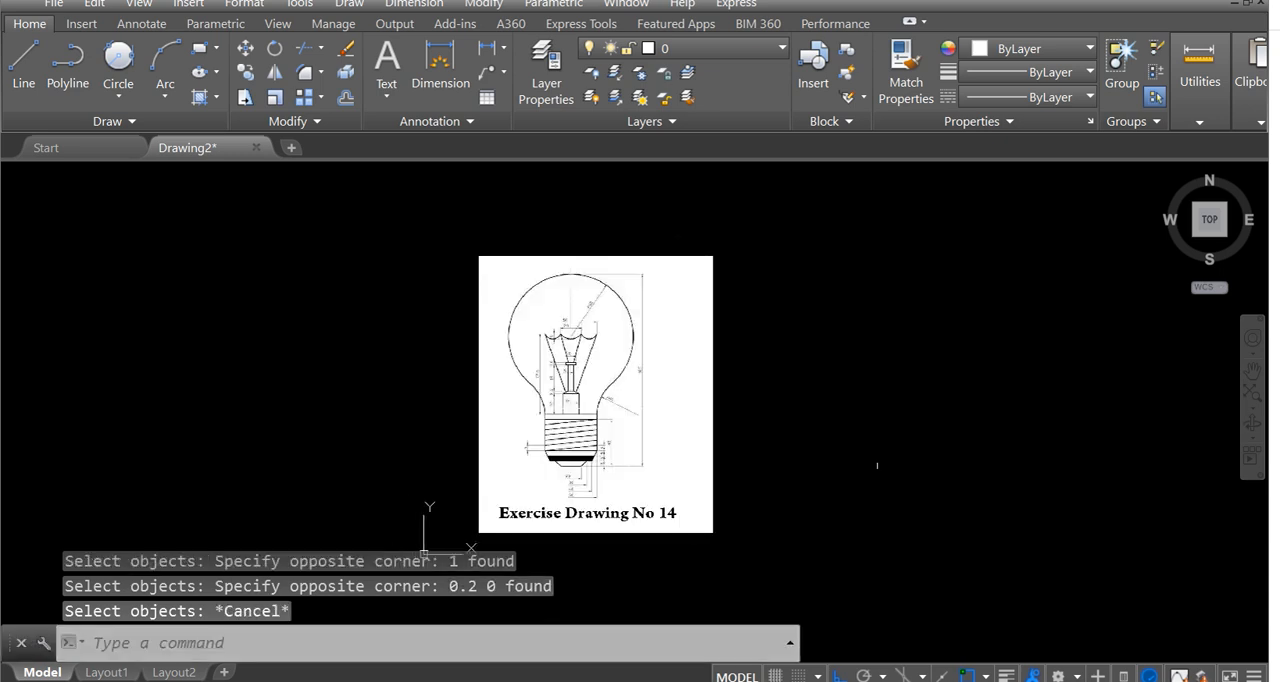
{"action": "type", "text": "sc"}
{"action": "key", "text": "Return"}
{"action": "left_click", "coordinate": [467, 217]}
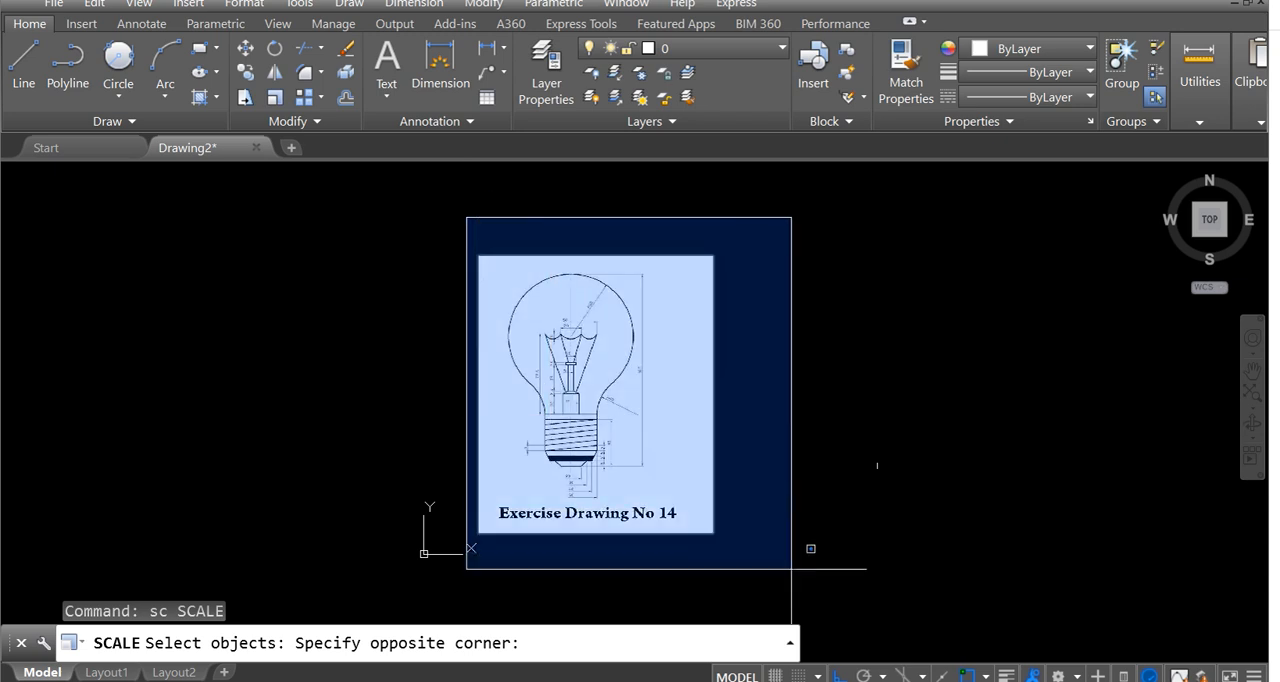
{"action": "left_click", "coordinate": [791, 568]}
{"action": "key", "text": "Return"}
{"action": "left_click", "coordinate": [757, 423]}
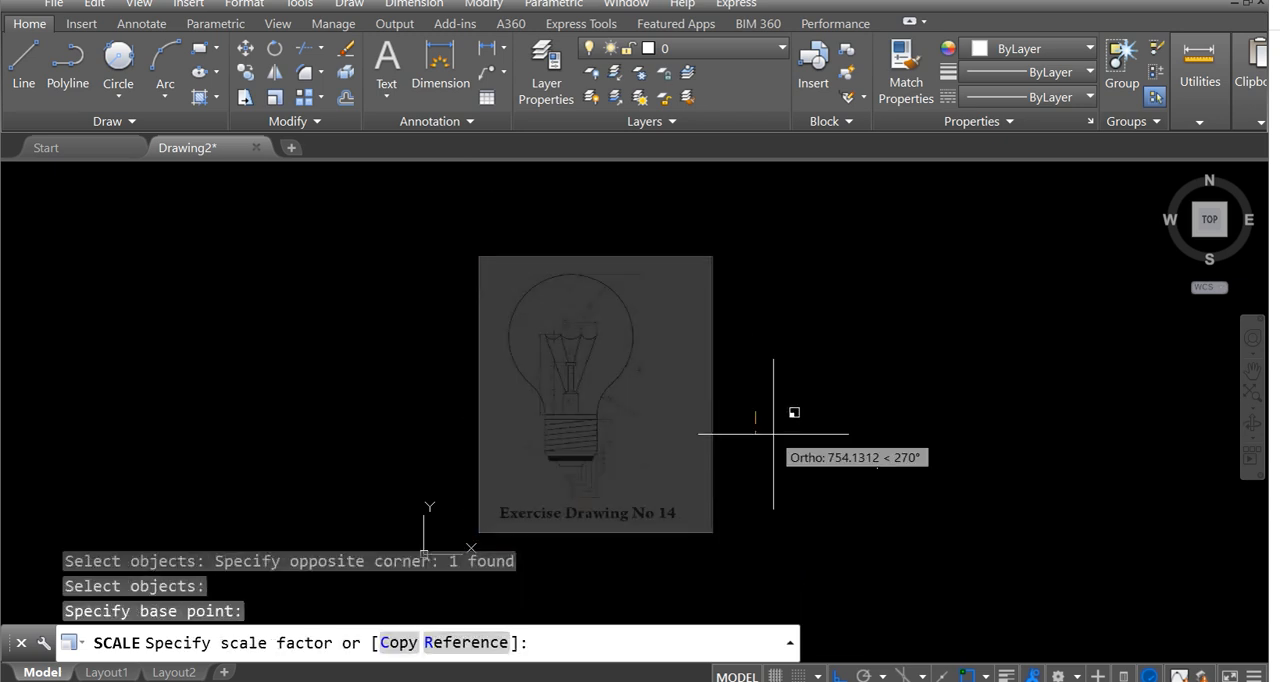
{"action": "type", "text": "0."}
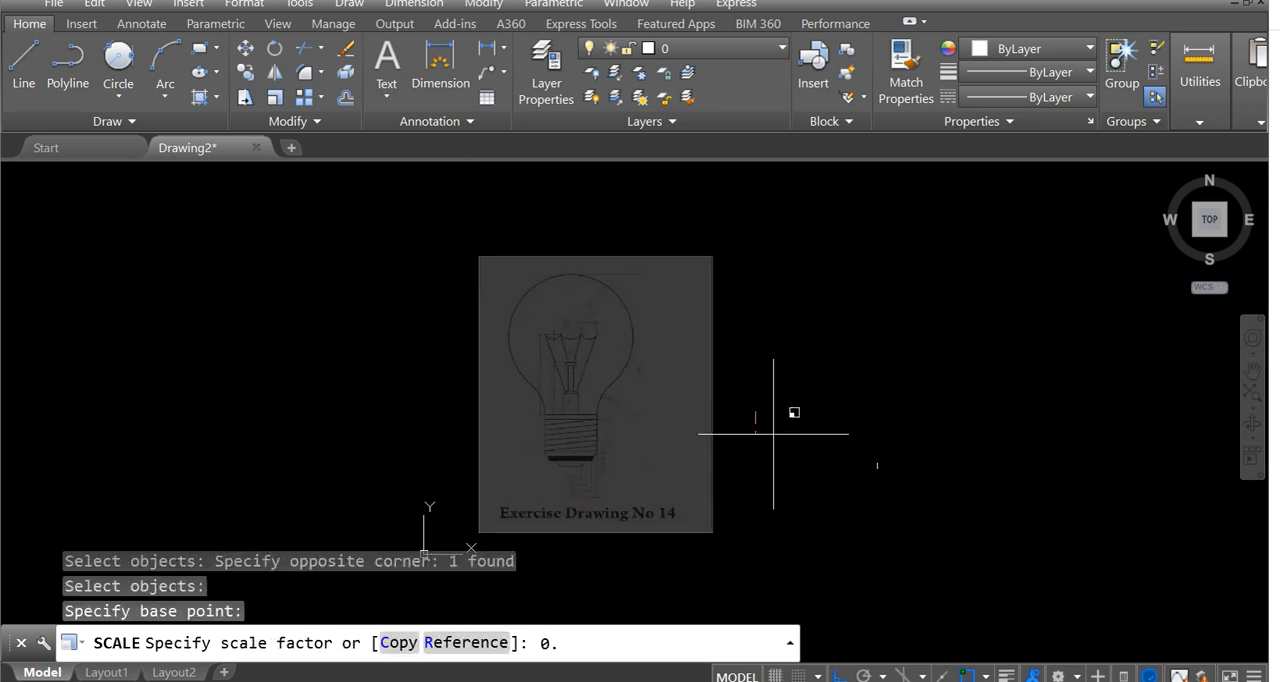
{"action": "type", "text": "2"}
{"action": "key", "text": "Return"}
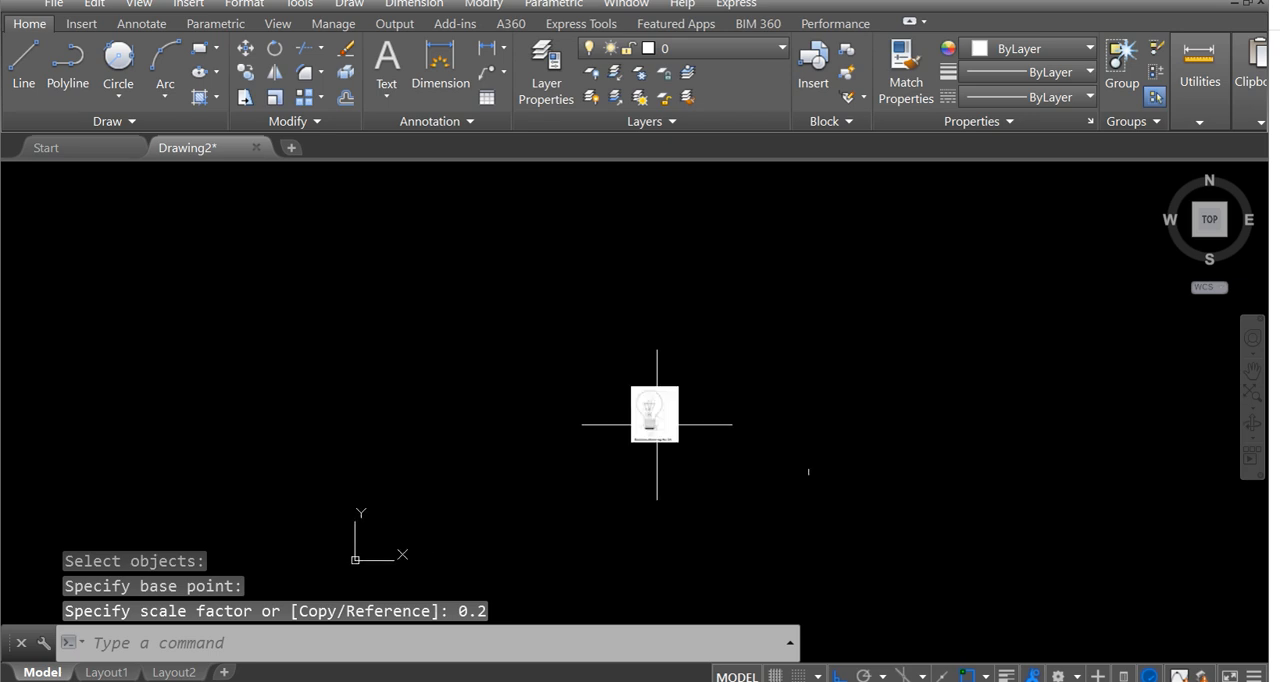
Move the bulb reference image close to the 185-unit vertical line.
{"action": "type", "text": "m"}
{"action": "key", "text": "Return"}
{"action": "left_click", "coordinate": [586, 362]}
{"action": "left_click", "coordinate": [737, 491]}
{"action": "key", "text": "Return"}
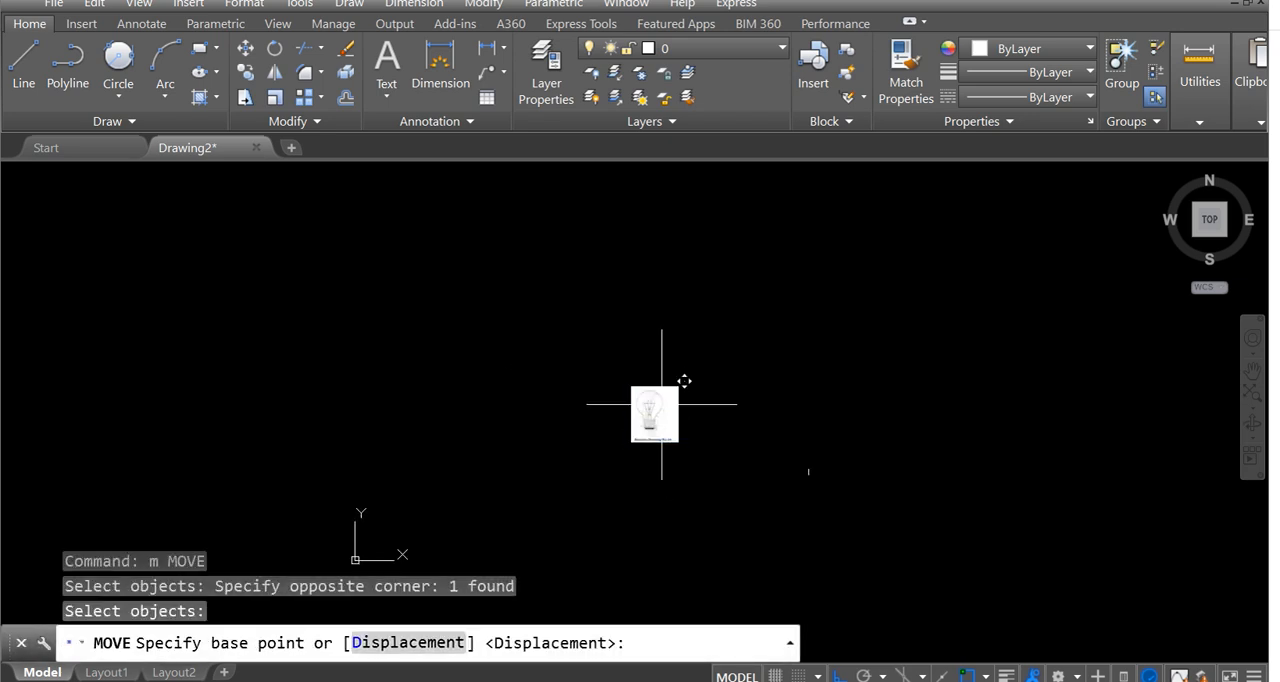
{"action": "left_click", "coordinate": [661, 404]}
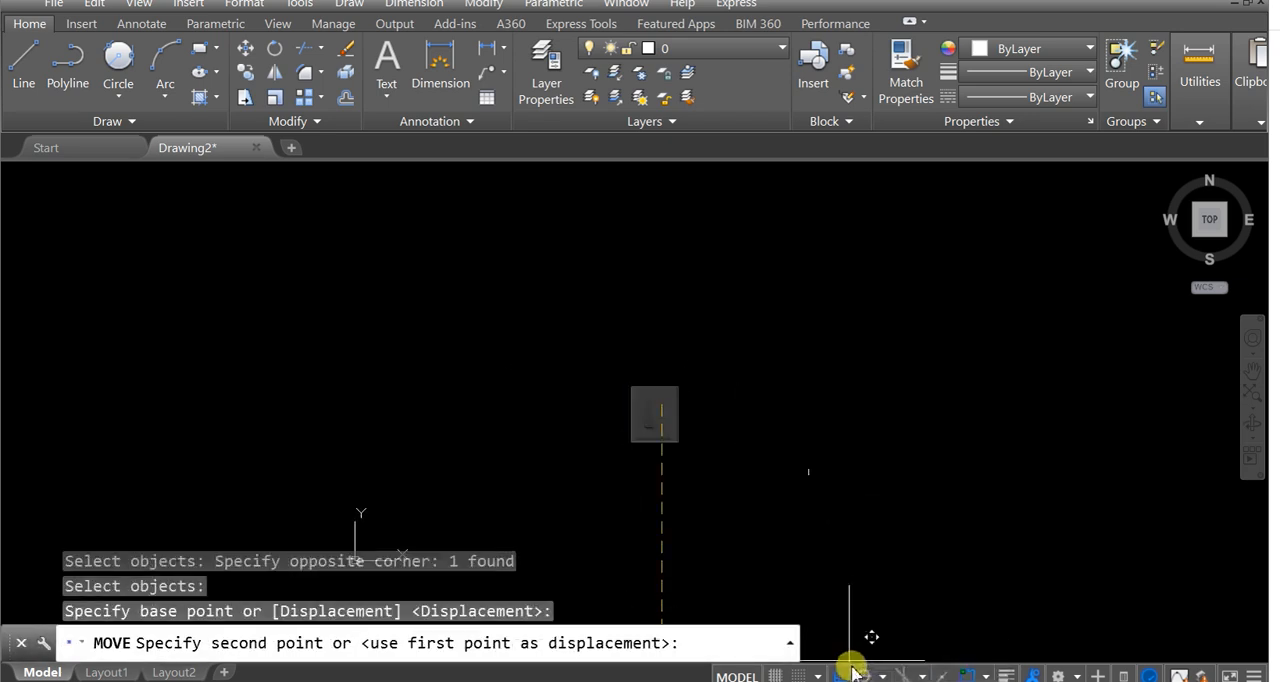
{"action": "left_click", "coordinate": [767, 460]}
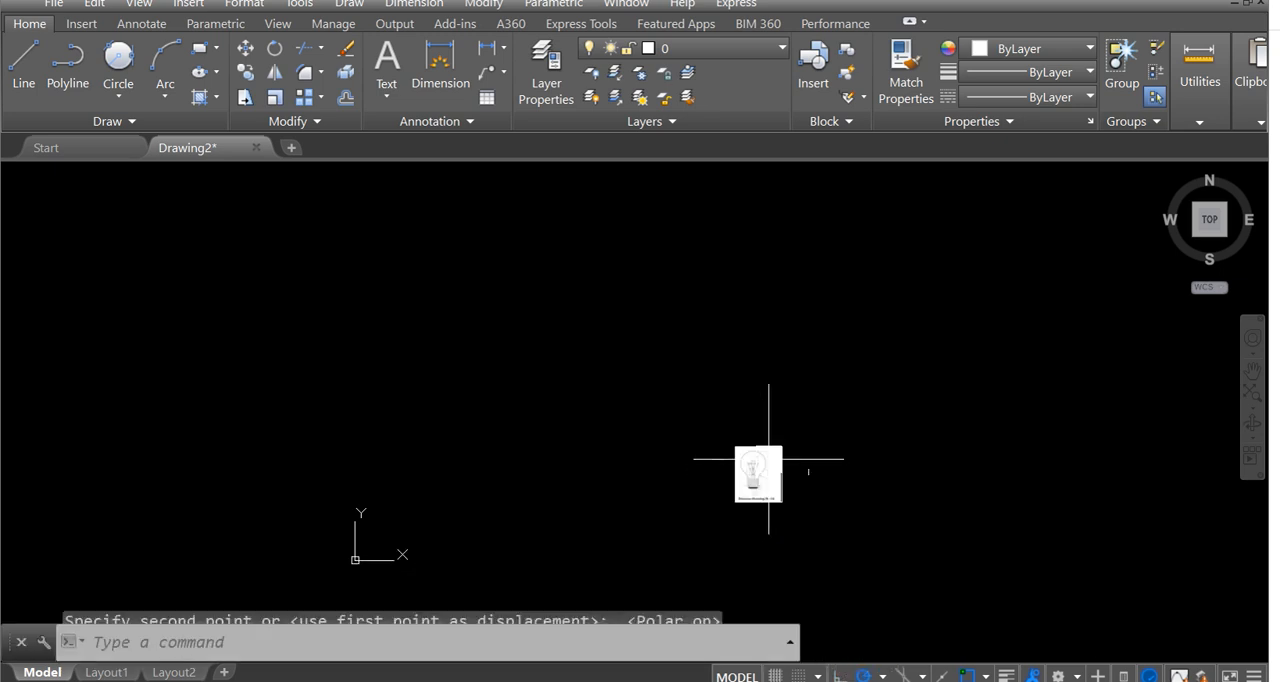
Scale the bulb reference image by a factor of 0.3 about a point between the image and the 185-unit line.
{"action": "scroll", "coordinate": [768, 459], "scroll_direction": "up", "scroll_amount": 6}
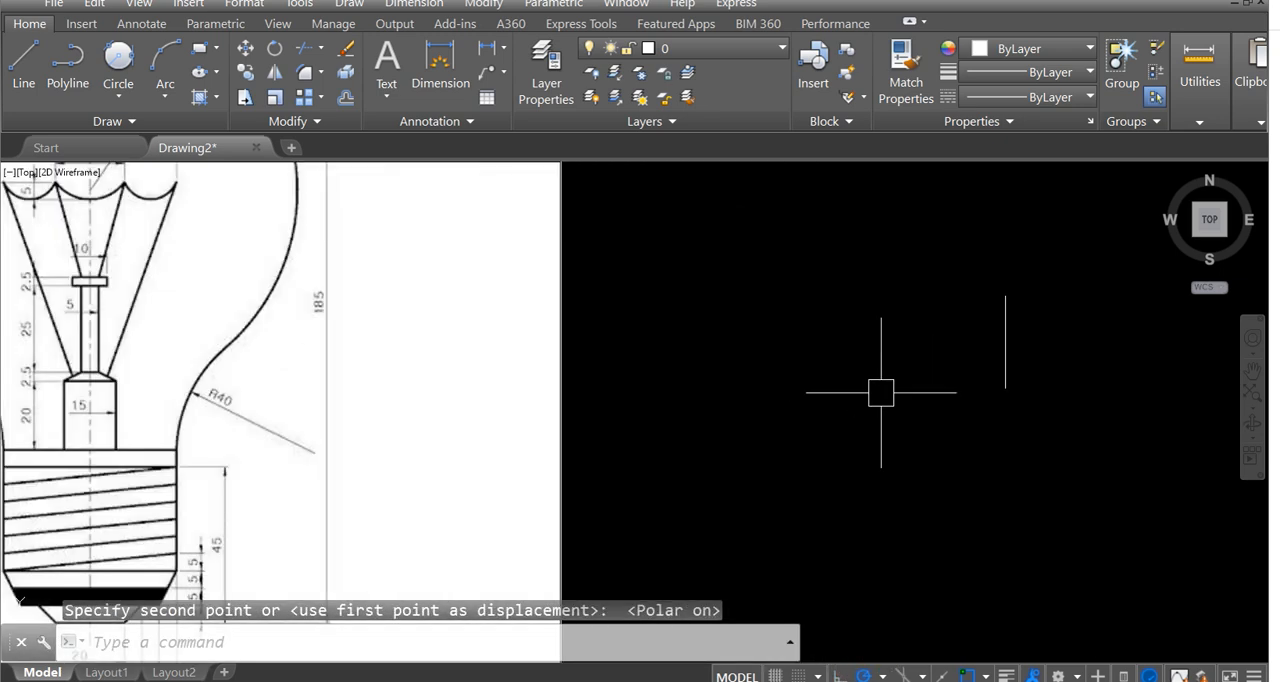
{"action": "scroll", "coordinate": [881, 392], "scroll_direction": "down", "scroll_amount": 7}
{"action": "type", "text": "sc"}
{"action": "key", "text": "Return"}
{"action": "left_click", "coordinate": [514, 240]}
{"action": "left_click", "coordinate": [758, 528]}
{"action": "key", "text": "Return"}
{"action": "left_click", "coordinate": [783, 369]}
{"action": "type", "text": "0.3"}
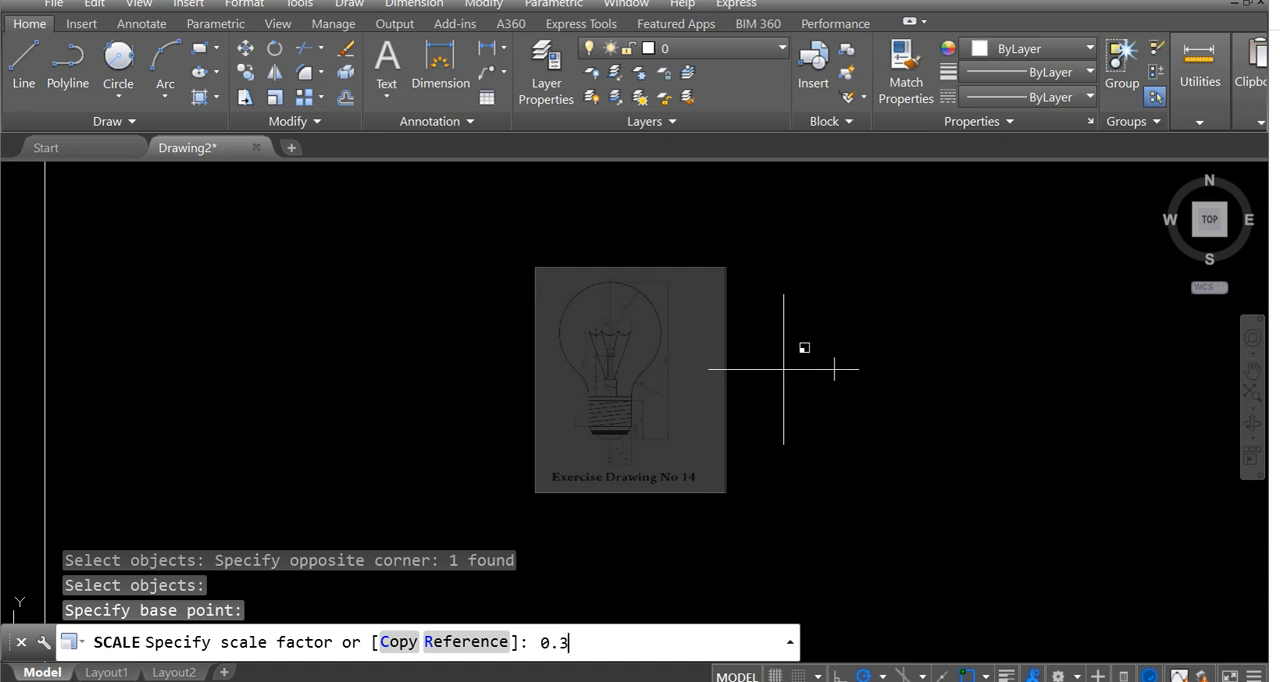
{"action": "key", "text": "Return"}
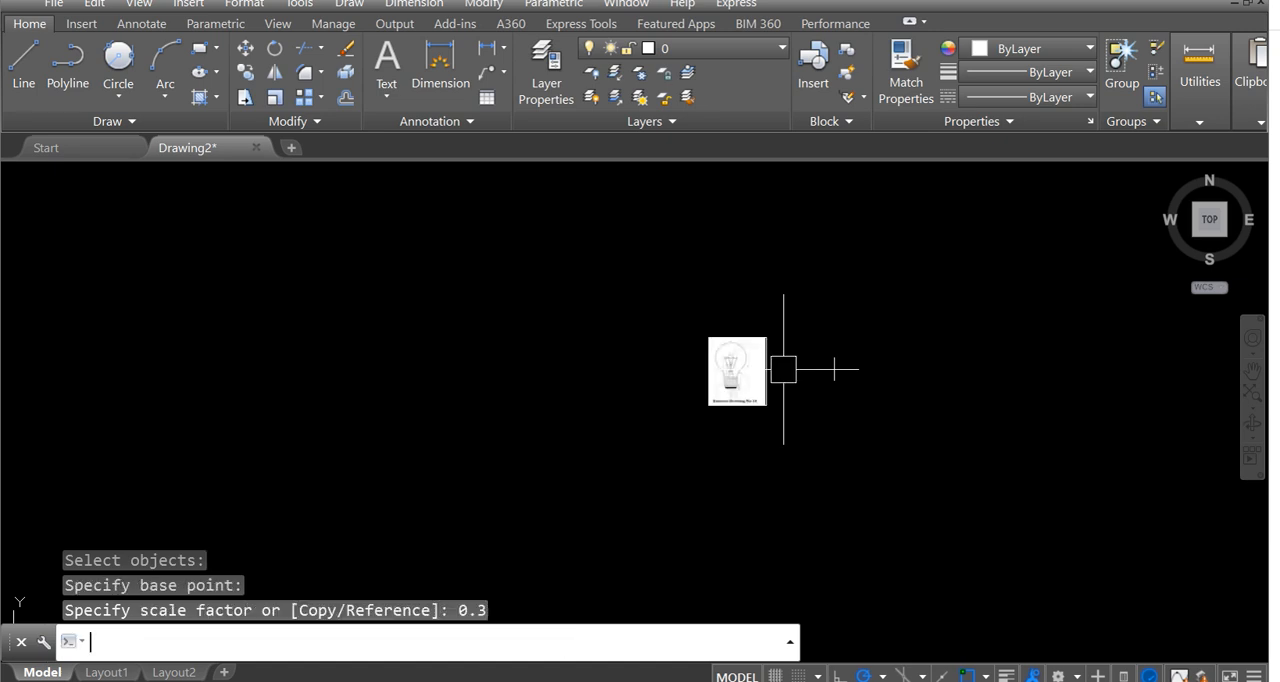
Examine the rescaled reference image and compare its size with the 185-unit line beside it.
{"action": "scroll", "coordinate": [731, 366], "scroll_direction": "up", "scroll_amount": 6}
{"action": "middle_click_drag", "start_coordinate": [778, 395], "coordinate": [678, 388]}
{"action": "mouse_move", "coordinate": [918, 391]}
{"action": "middle_mouse_down"}
{"action": "mouse_move", "coordinate": [898, 391]}
{"action": "mouse_move", "coordinate": [917, 377]}
{"action": "middle_mouse_up"}
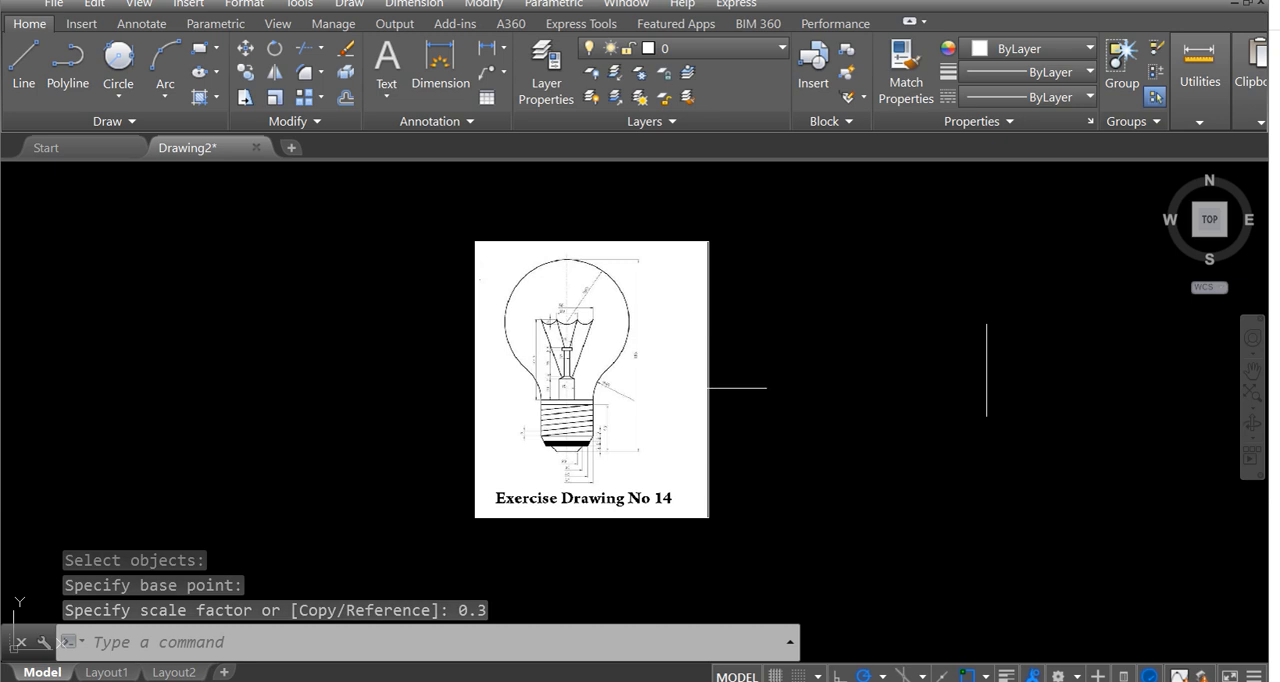
{"action": "scroll", "coordinate": [506, 376], "scroll_direction": "up", "scroll_amount": 2}
{"action": "middle_click_drag", "start_coordinate": [739, 323], "coordinate": [492, 371]}
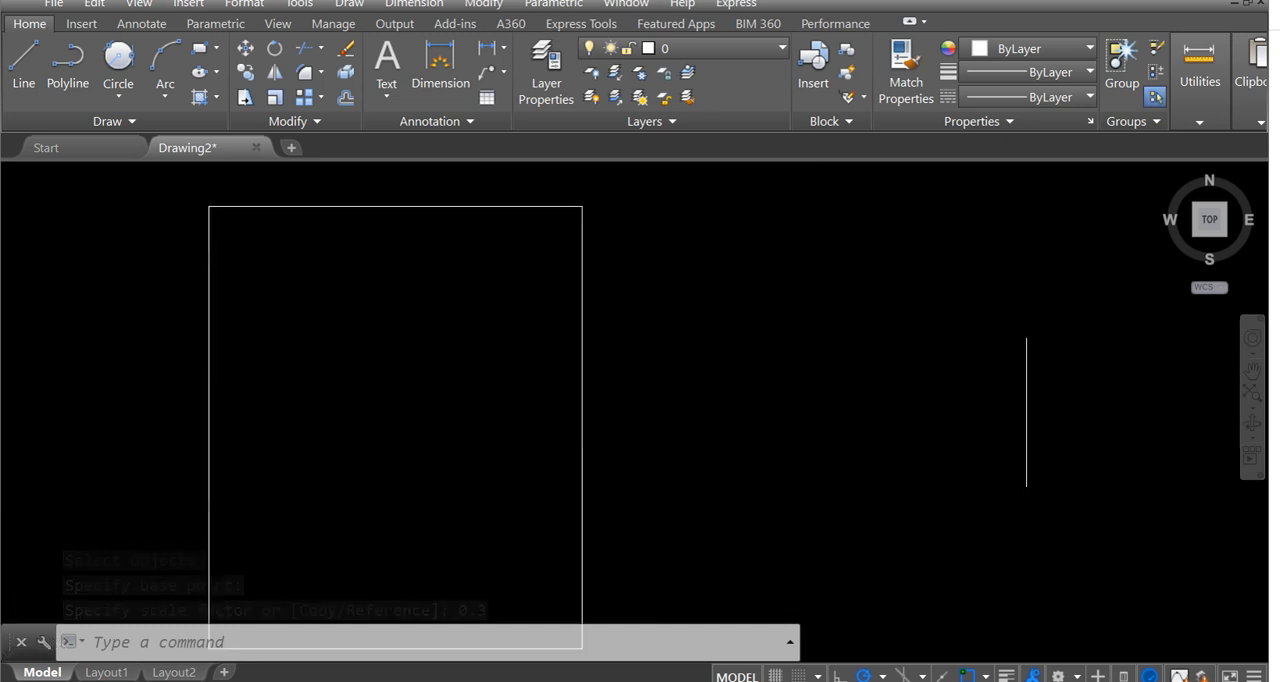
{"action": "scroll", "coordinate": [492, 371], "scroll_direction": "up", "scroll_amount": 2}
{"action": "scroll", "coordinate": [493, 361], "scroll_direction": "down", "scroll_amount": 2}
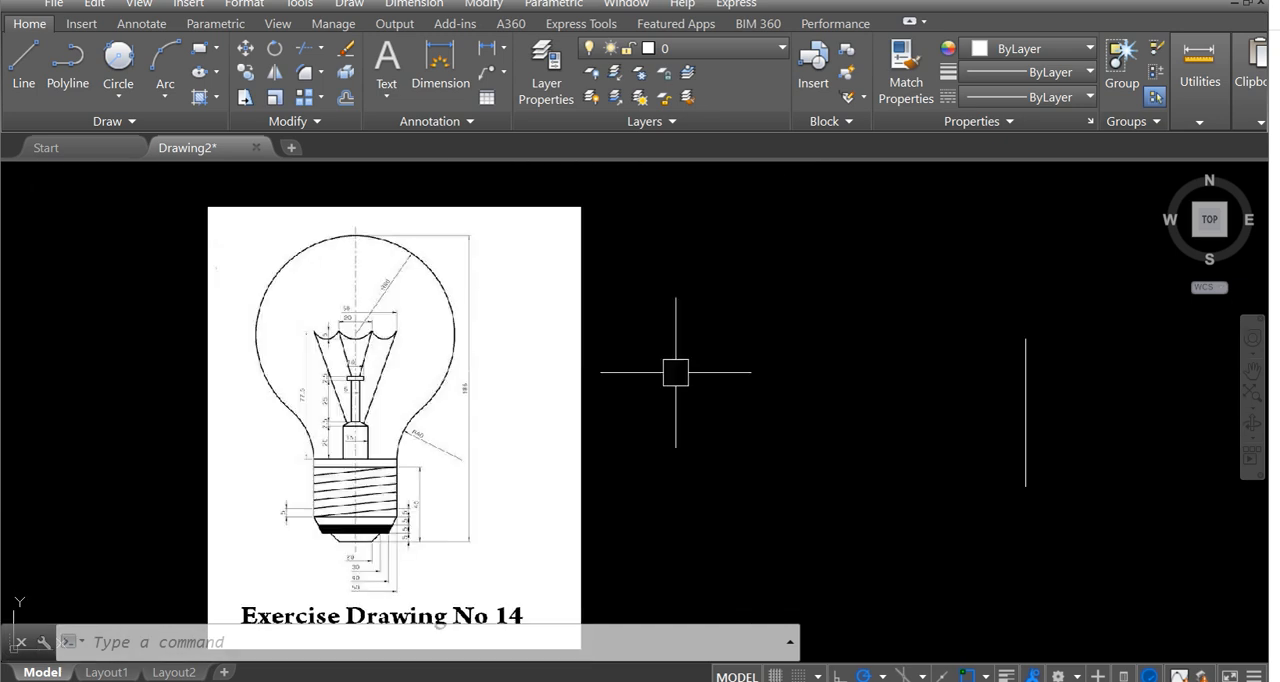
{"action": "scroll", "coordinate": [283, 318], "scroll_direction": "up", "scroll_amount": 2}
{"action": "scroll", "coordinate": [281, 317], "scroll_direction": "down", "scroll_amount": 2}
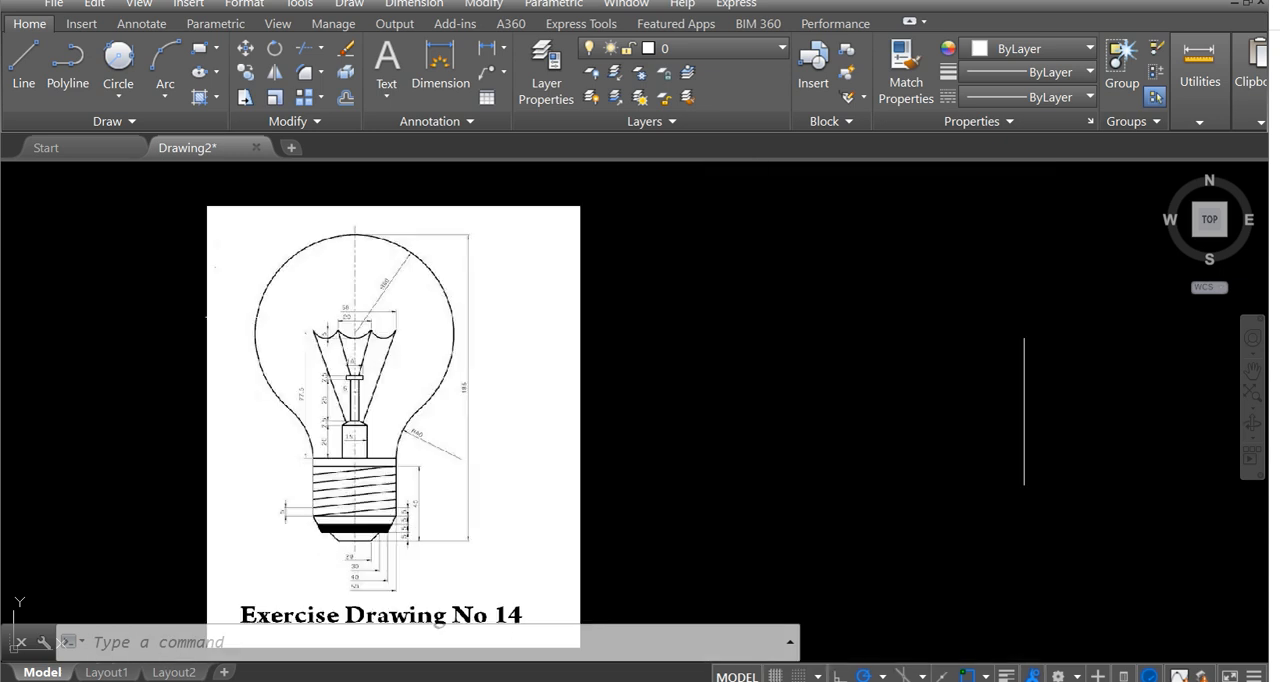
{"action": "middle_click_drag", "start_coordinate": [281, 317], "coordinate": [194, 279]}
{"action": "middle_click_drag", "start_coordinate": [754, 302], "coordinate": [704, 326]}
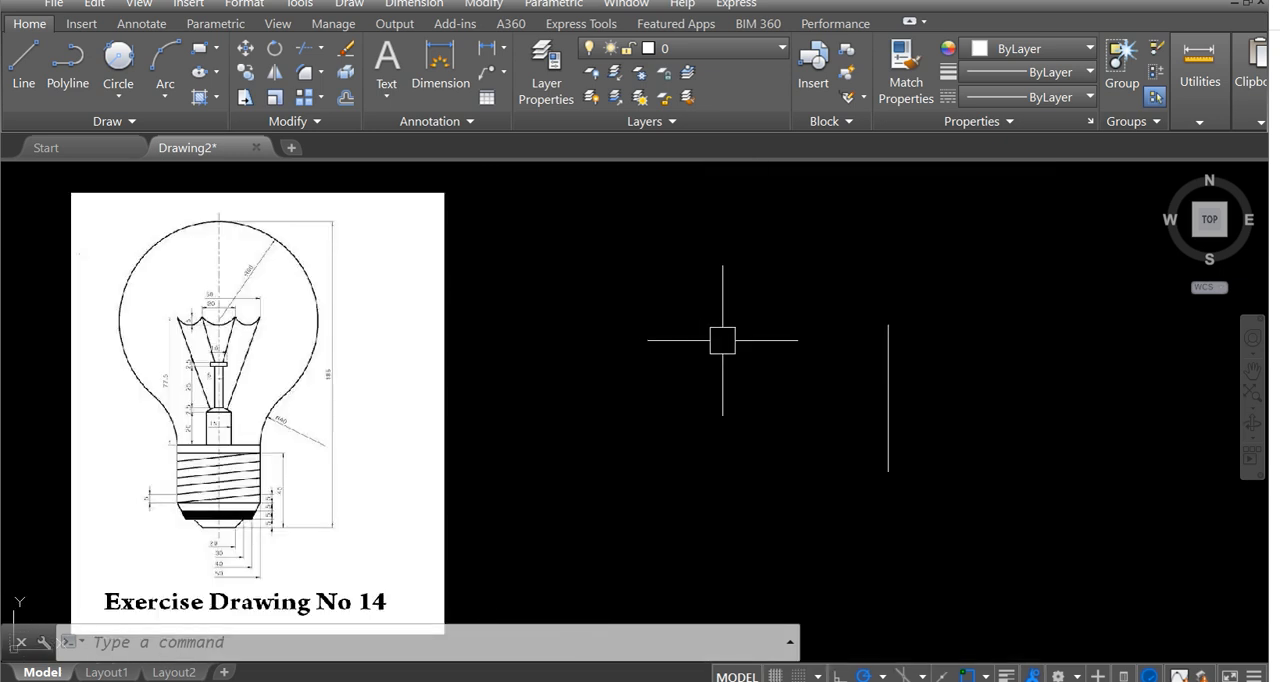
Draw a circle of radius 60 in the empty space between the reference image and the vertical line.
{"action": "type", "text": "c"}
{"action": "key", "text": "Return"}
{"action": "left_click", "coordinate": [727, 344]}
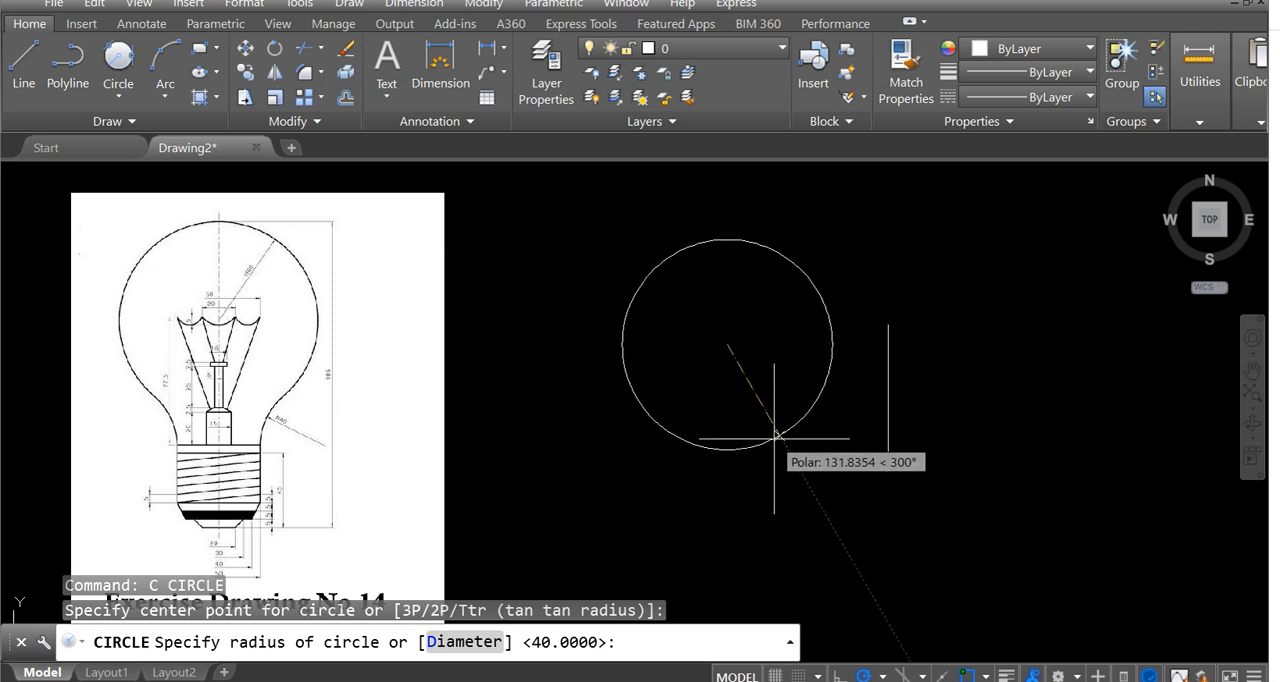
{"action": "type", "text": "60"}
{"action": "key", "text": "Return"}
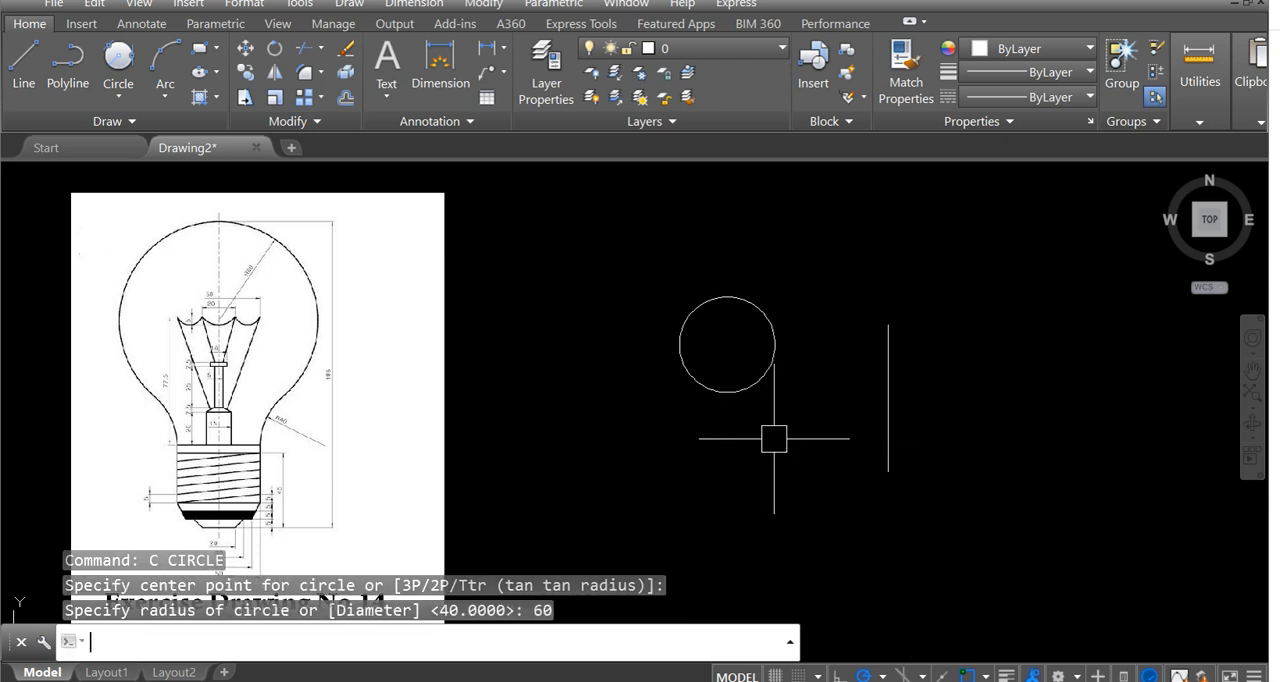
Move the radius-60 circle by its top quadrant onto the upper endpoint of the 185-unit vertical line.
{"action": "type", "text": "m"}
{"action": "key", "text": "Return"}
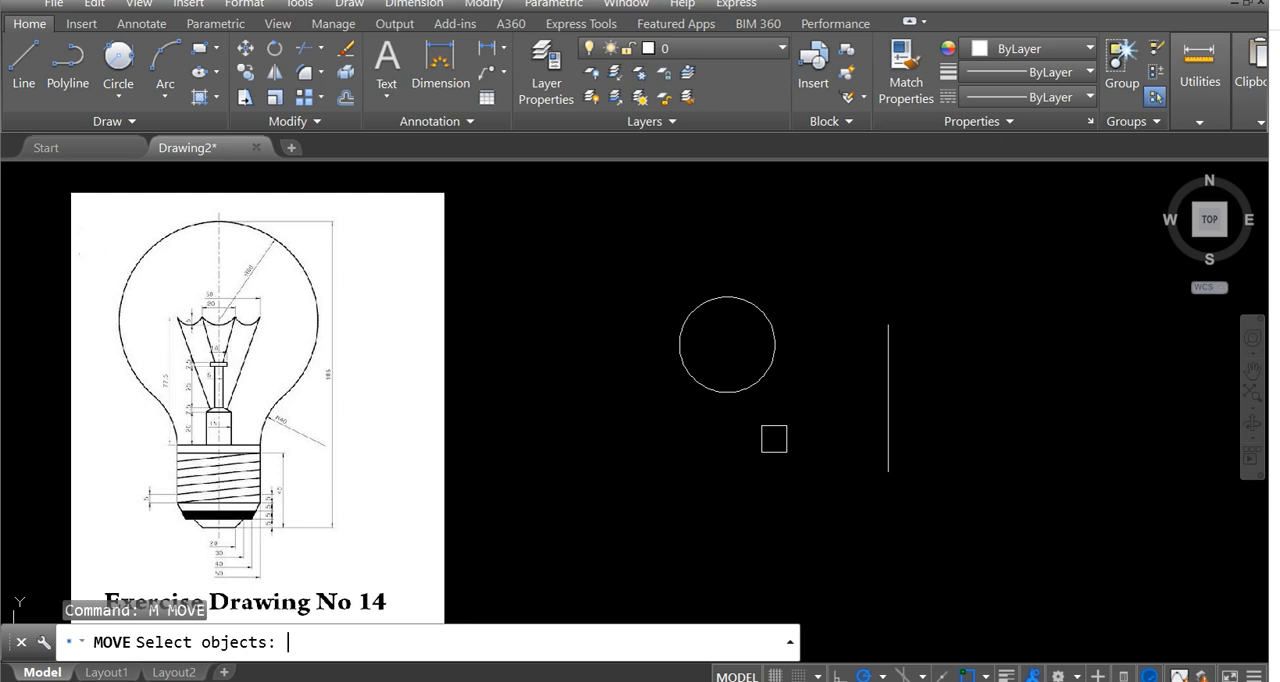
{"action": "left_click", "coordinate": [760, 390]}
{"action": "key", "text": "Return"}
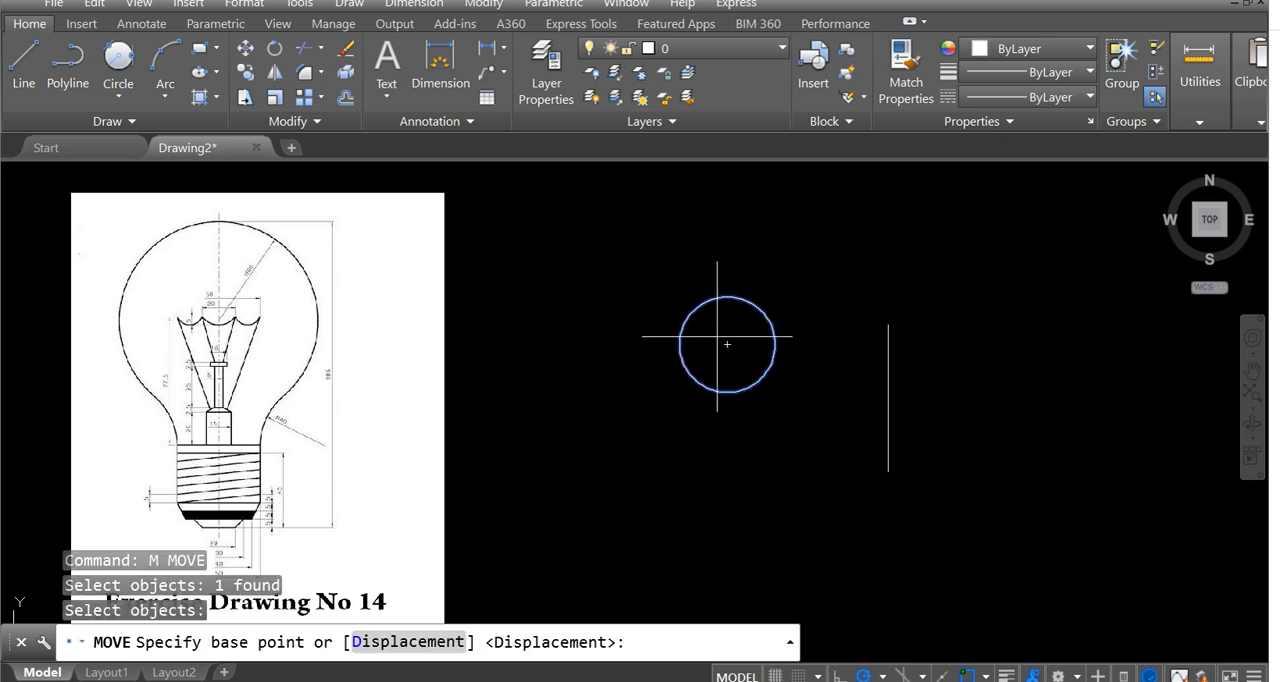
{"action": "left_click", "coordinate": [727, 296]}
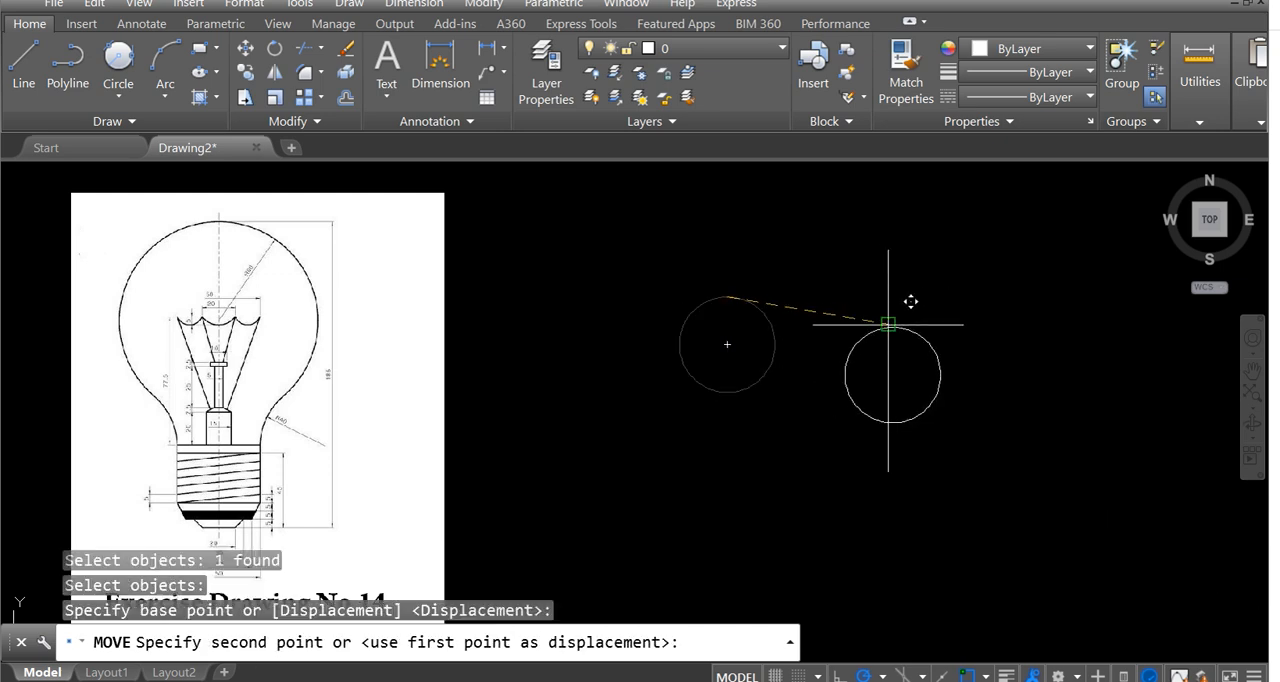
{"action": "left_click", "coordinate": [888, 325]}
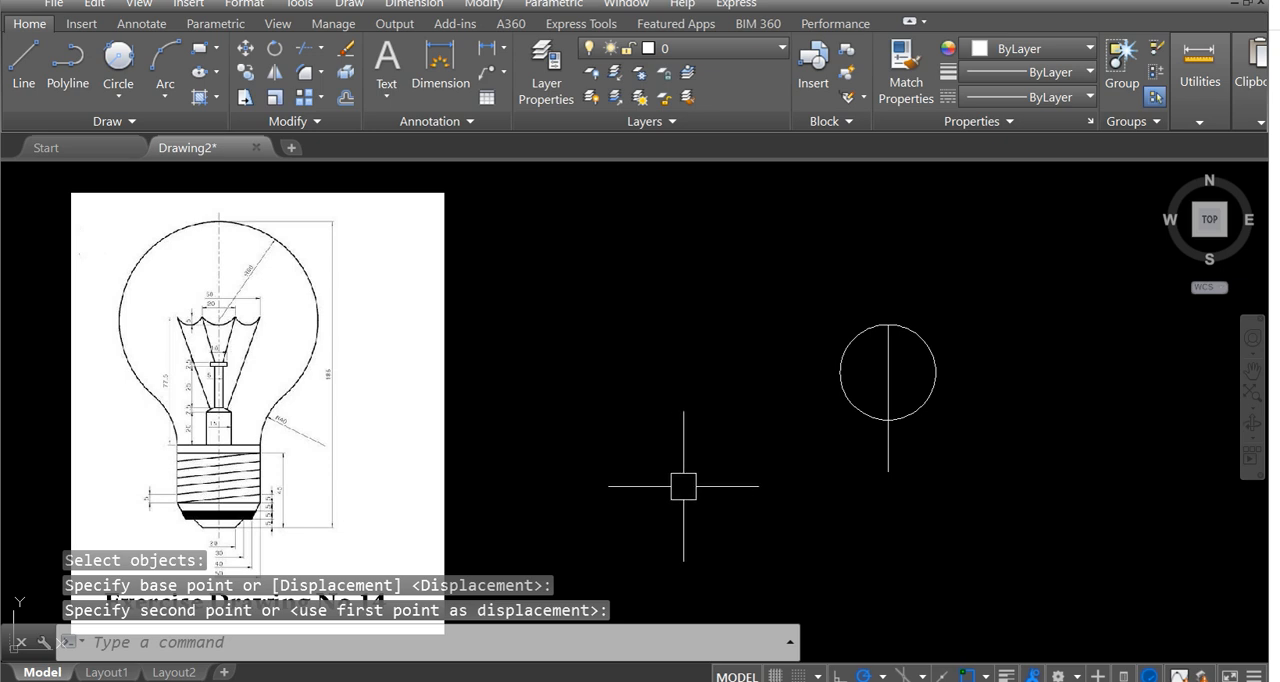
Examine the width and height dimensions of the bulb's screw base in the reference image.
{"action": "middle_click_drag", "start_coordinate": [567, 379], "coordinate": [661, 427]}
{"action": "middle_click_drag", "start_coordinate": [311, 361], "coordinate": [378, 297]}
{"action": "middle_click_drag", "start_coordinate": [433, 460], "coordinate": [494, 422]}
{"action": "scroll", "coordinate": [494, 422], "scroll_direction": "up", "scroll_amount": 5}
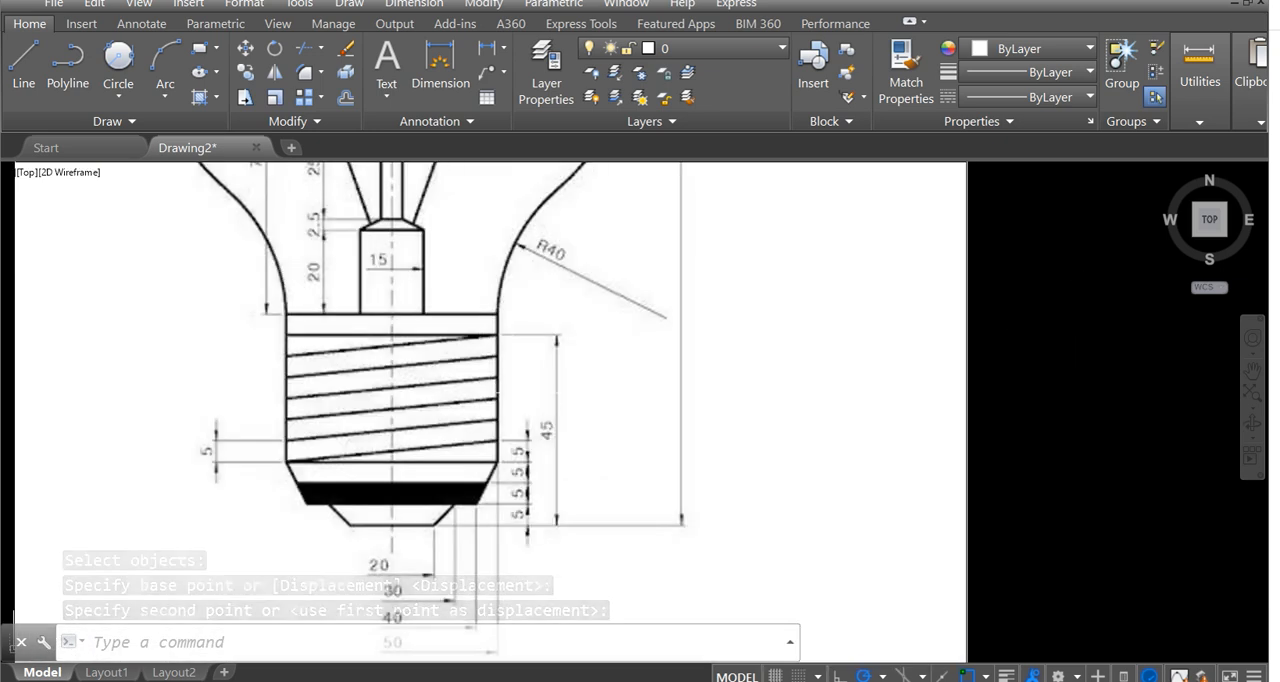
{"action": "scroll", "coordinate": [350, 436], "scroll_direction": "down", "scroll_amount": 2}
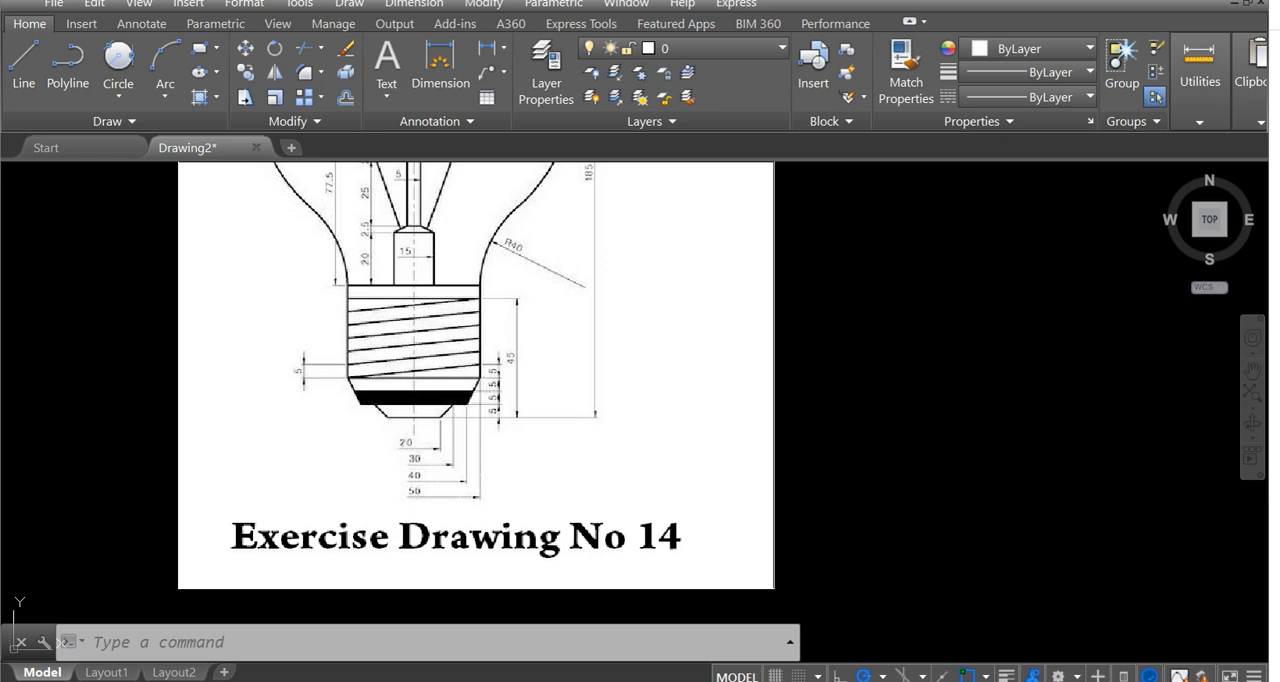
{"action": "mouse_move", "coordinate": [455, 399]}
{"action": "middle_mouse_down"}
{"action": "mouse_move", "coordinate": [466, 405]}
{"action": "mouse_move", "coordinate": [423, 417]}
{"action": "mouse_move", "coordinate": [426, 458]}
{"action": "mouse_move", "coordinate": [406, 444]}
{"action": "middle_mouse_up"}
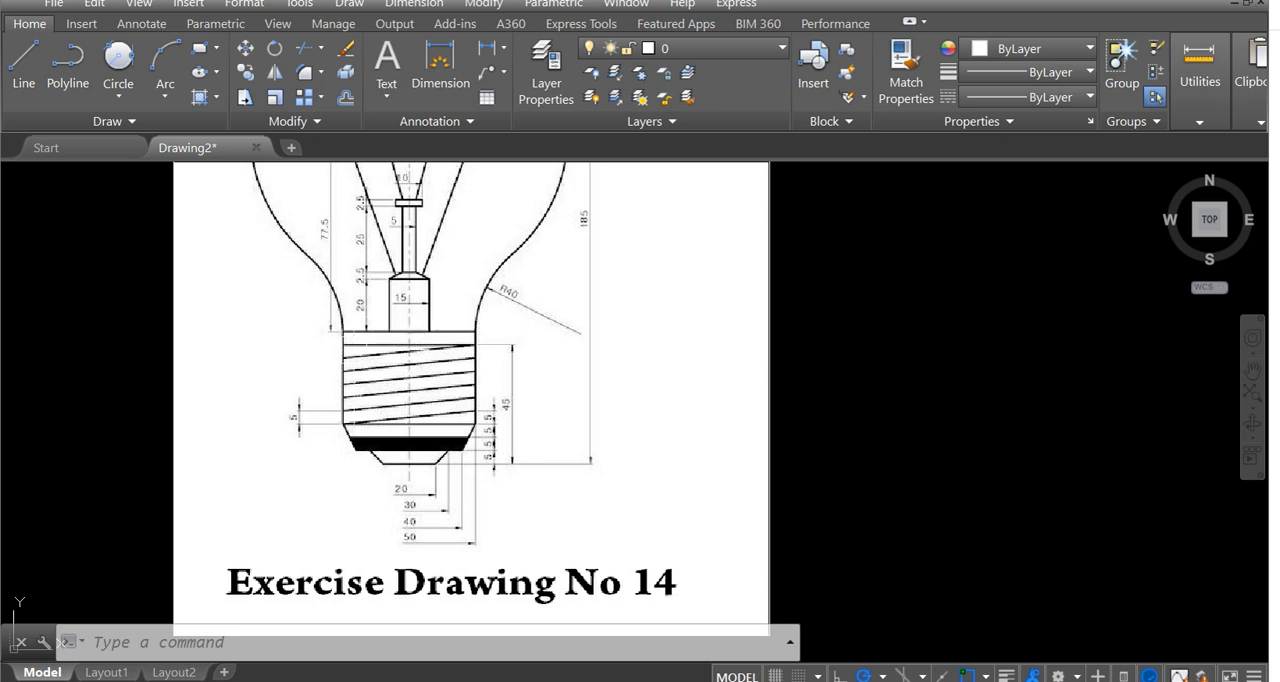
{"action": "scroll", "coordinate": [462, 367], "scroll_direction": "down", "scroll_amount": 4}
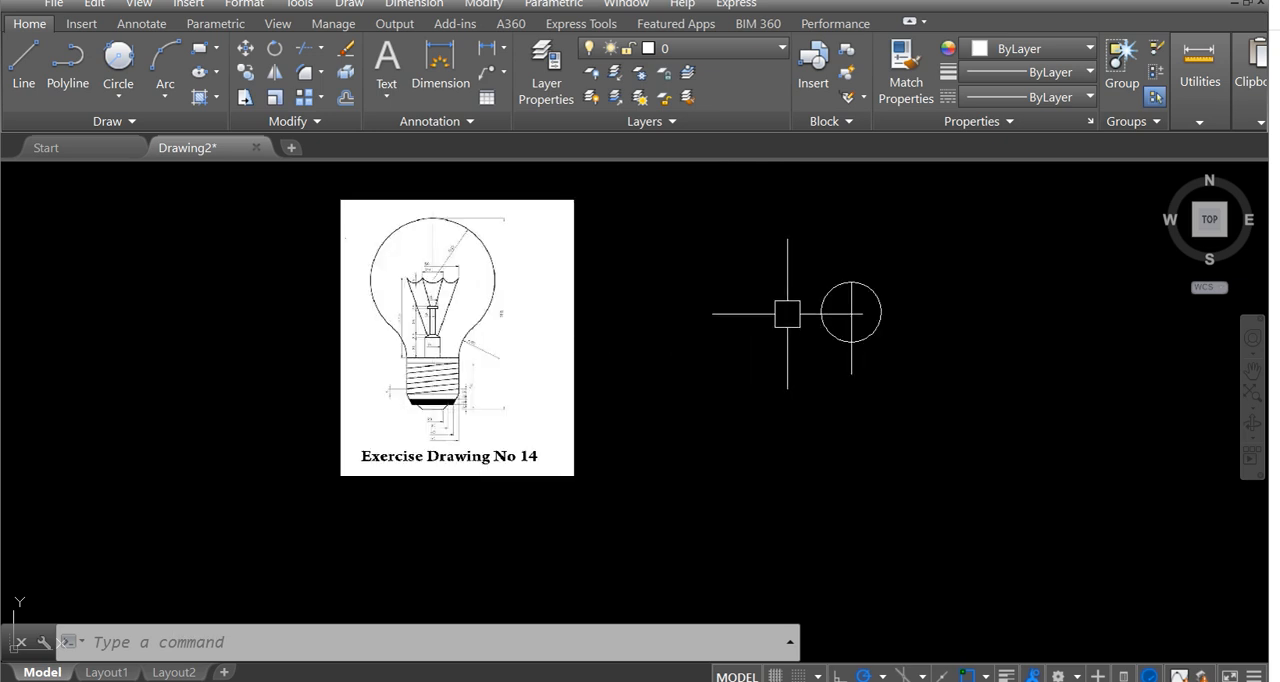
Offset the vertical centre line by 25 to both sides.
{"action": "scroll", "coordinate": [734, 365], "scroll_direction": "up", "scroll_amount": 4}
{"action": "scroll", "coordinate": [730, 366], "scroll_direction": "up", "scroll_amount": 2}
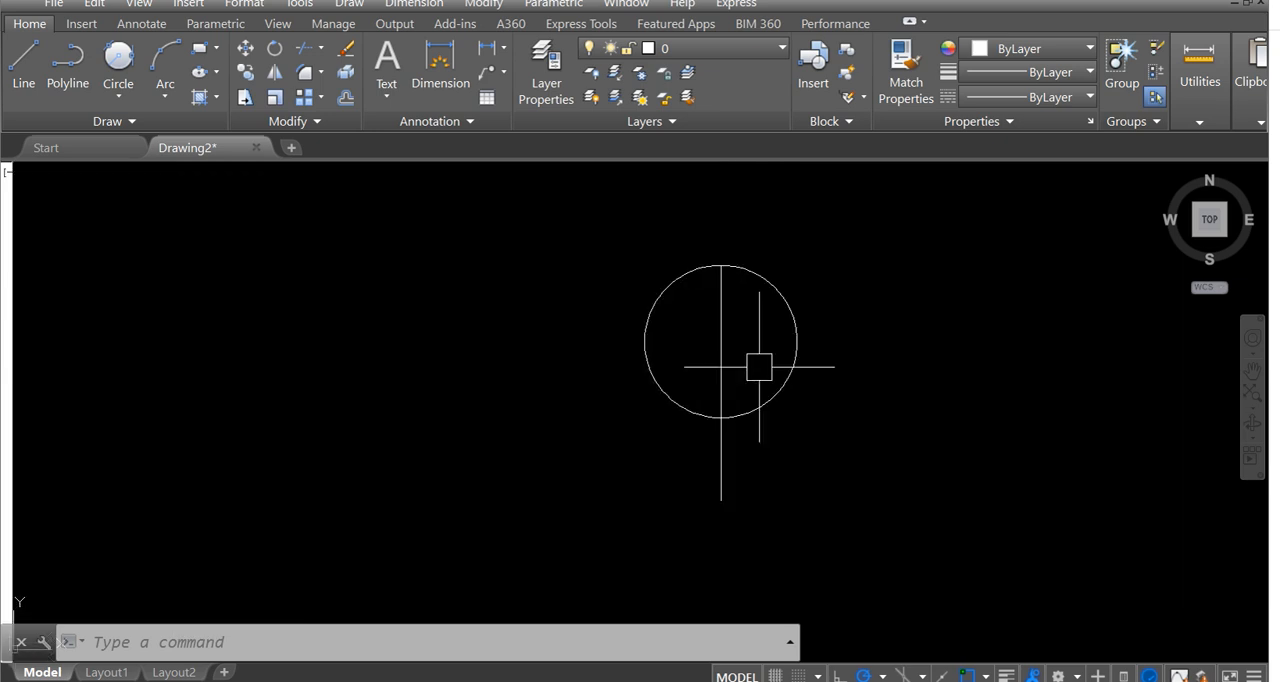
{"action": "type", "text": "o"}
{"action": "key", "text": "Return"}
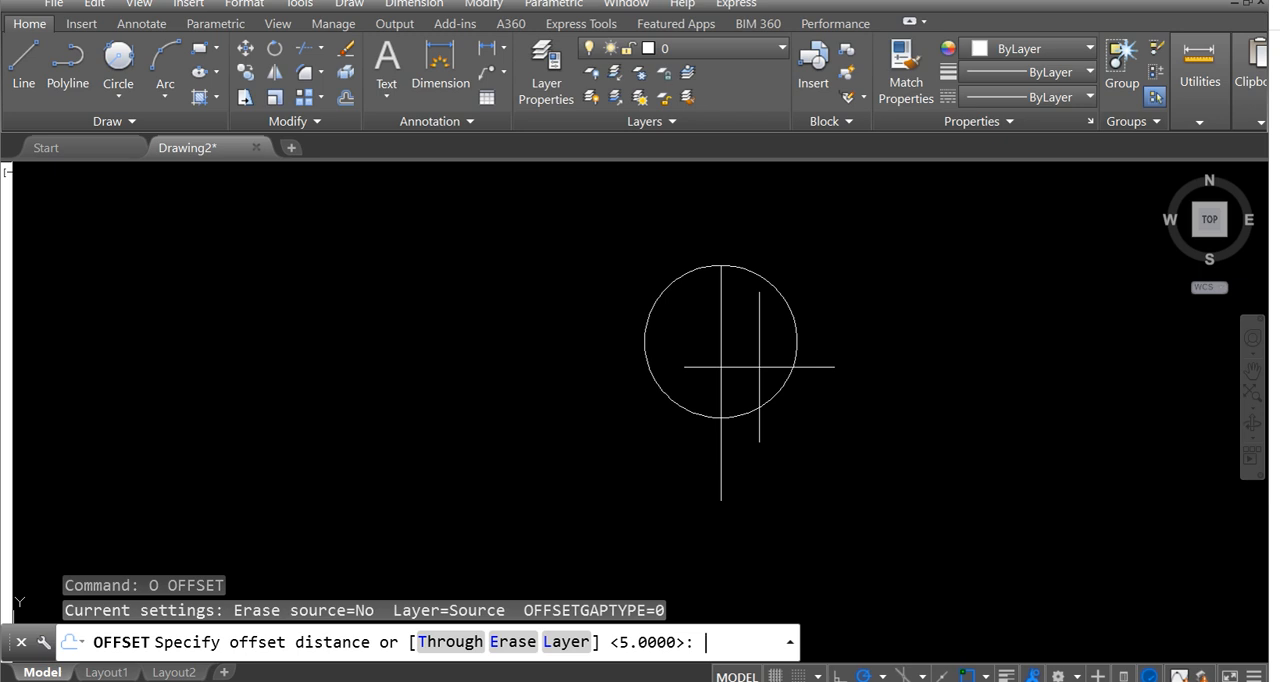
{"action": "type", "text": "25"}
{"action": "key", "text": "Return"}
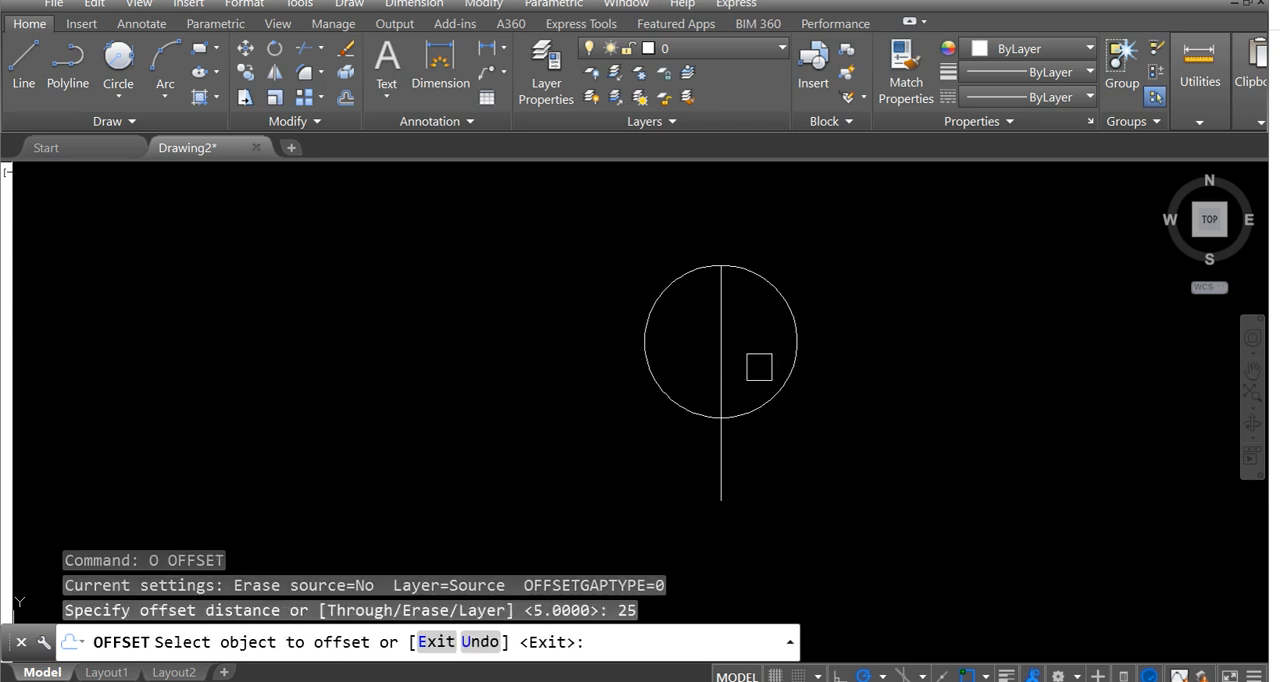
{"action": "left_click", "coordinate": [721, 345]}
{"action": "left_click", "coordinate": [735, 356]}
{"action": "left_click", "coordinate": [720, 353]}
{"action": "left_click", "coordinate": [695, 372]}
{"action": "key", "text": "Escape"}
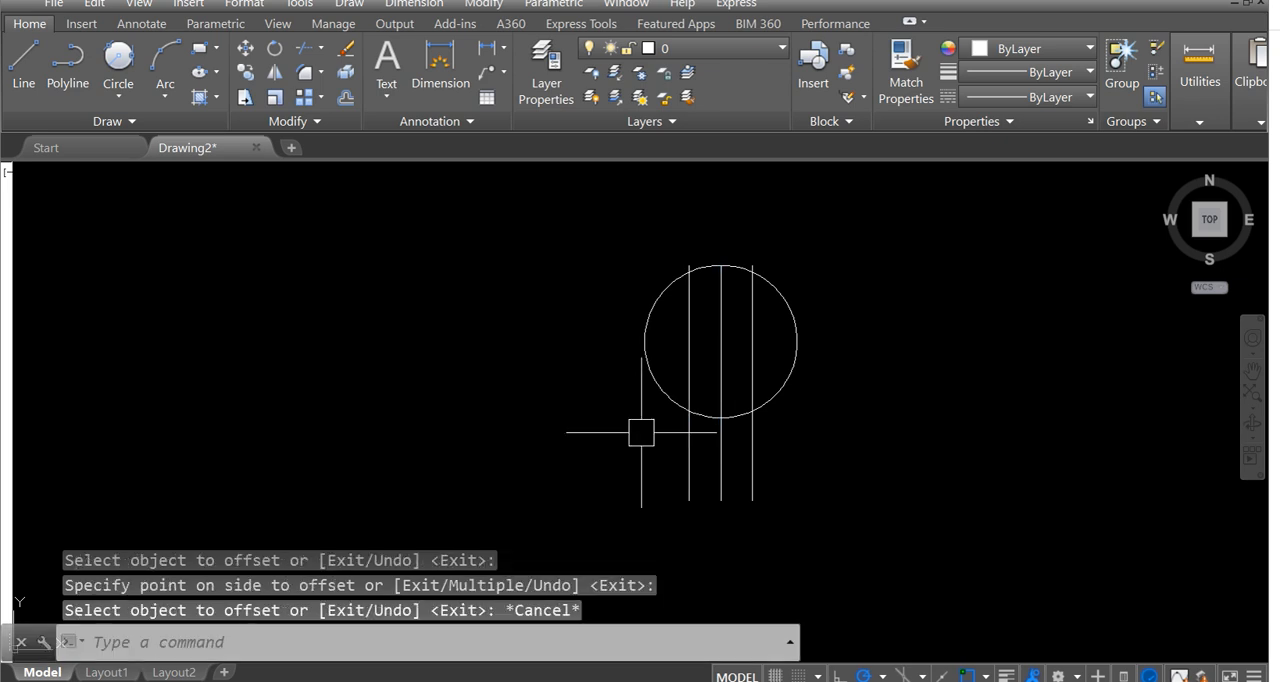
Draw a radius-40 Tan, Tan, Radius circle touching the right offset line and the lower right of the large circle.
{"action": "scroll", "coordinate": [641, 432], "scroll_direction": "down", "scroll_amount": 2}
{"action": "mouse_move", "coordinate": [450, 426]}
{"action": "middle_mouse_down"}
{"action": "mouse_move", "coordinate": [589, 449]}
{"action": "mouse_move", "coordinate": [787, 400]}
{"action": "middle_mouse_up"}
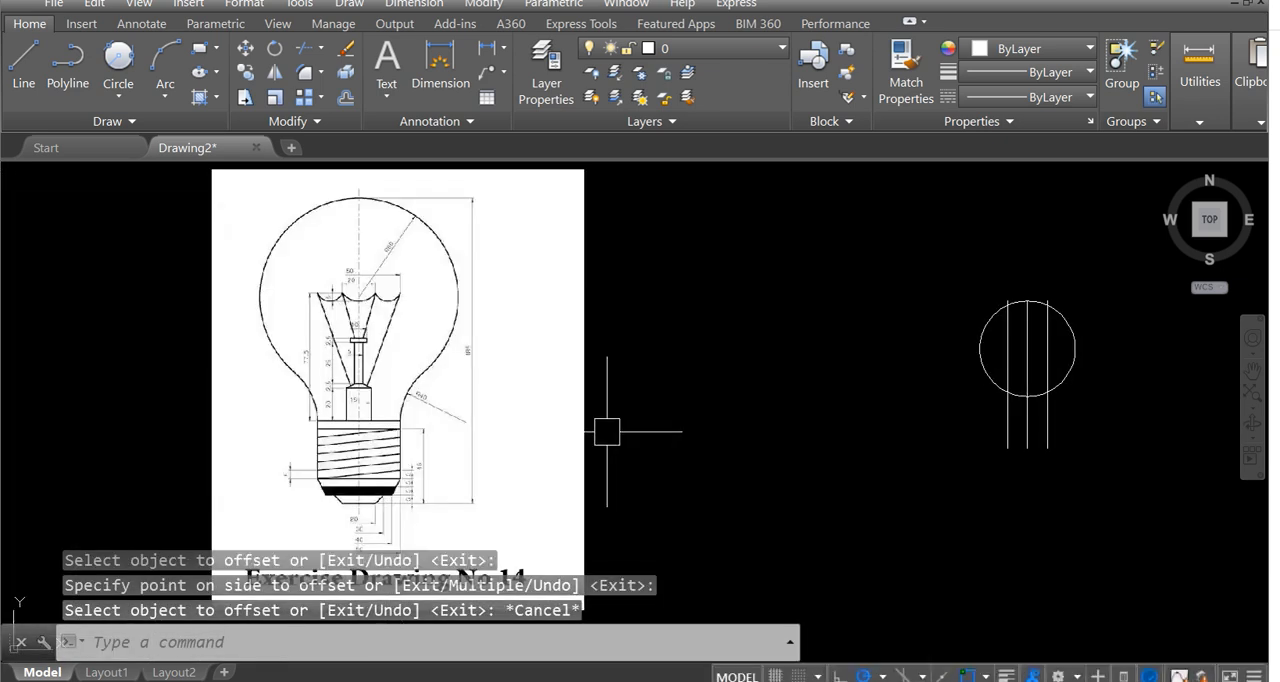
{"action": "middle_click_drag", "start_coordinate": [407, 392], "coordinate": [424, 400]}
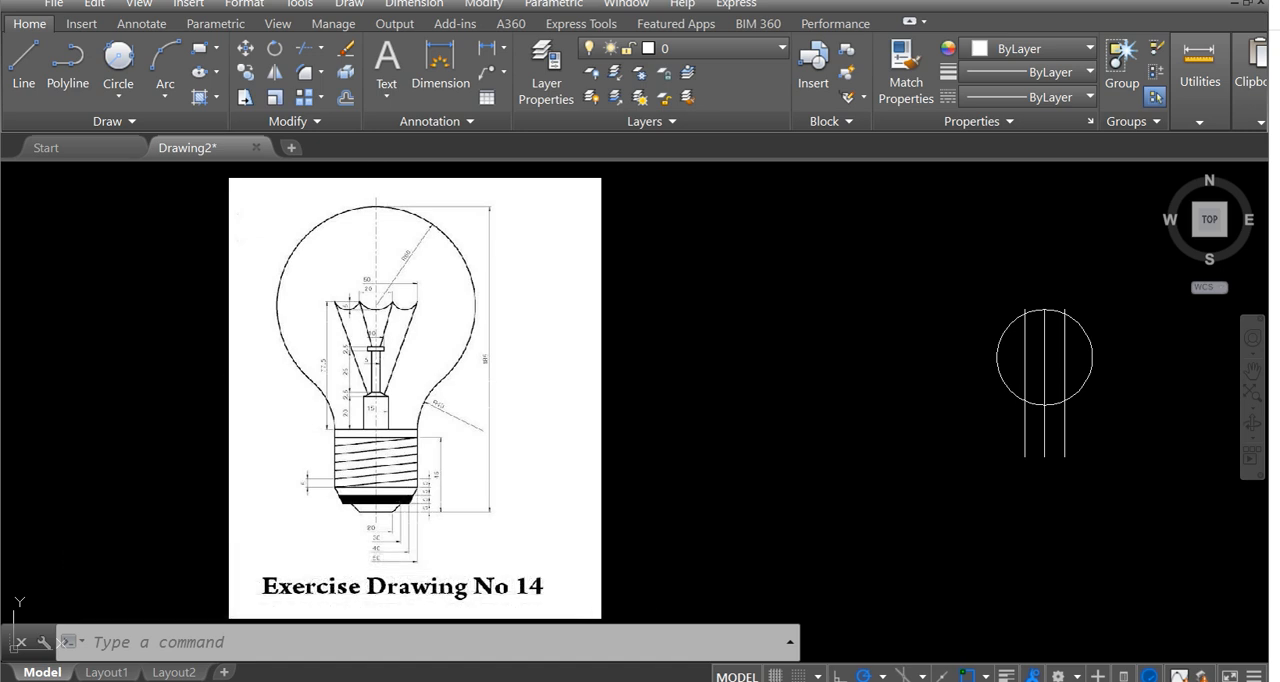
{"action": "scroll", "coordinate": [372, 390], "scroll_direction": "up", "scroll_amount": 4}
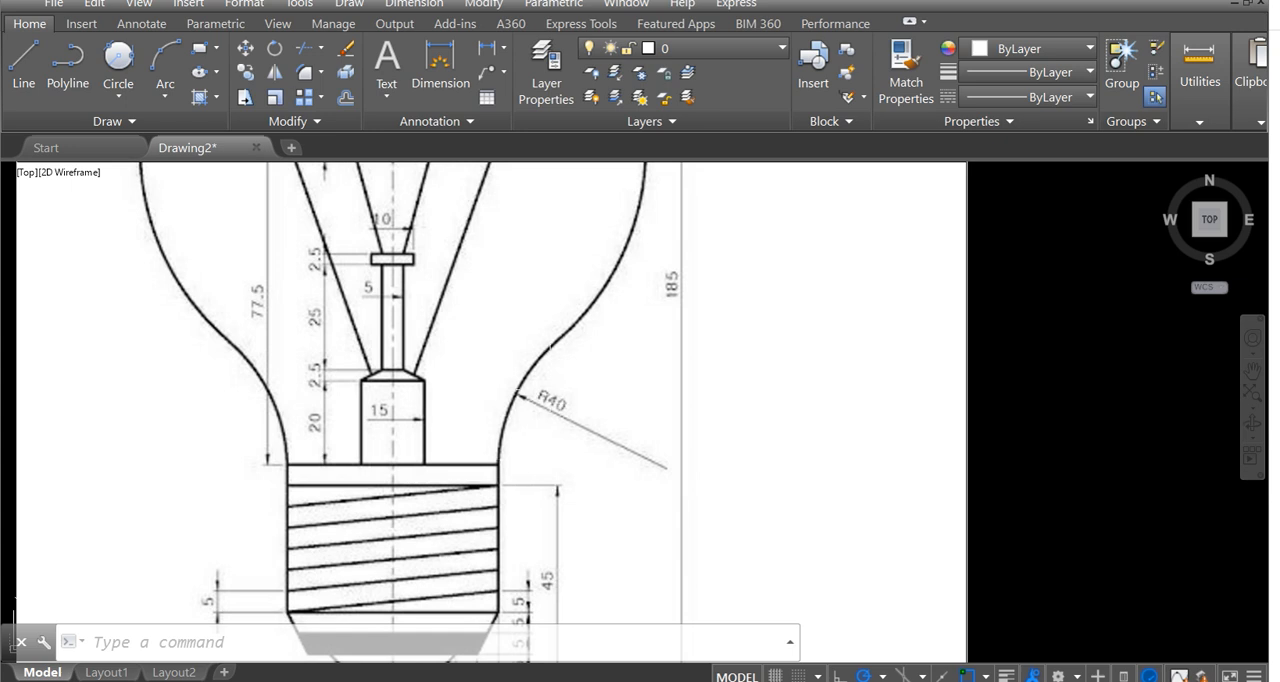
{"action": "scroll", "coordinate": [553, 408], "scroll_direction": "down", "scroll_amount": 4}
{"action": "mouse_move", "coordinate": [821, 428]}
{"action": "middle_mouse_down"}
{"action": "mouse_move", "coordinate": [722, 381]}
{"action": "mouse_move", "coordinate": [648, 380]}
{"action": "middle_mouse_up"}
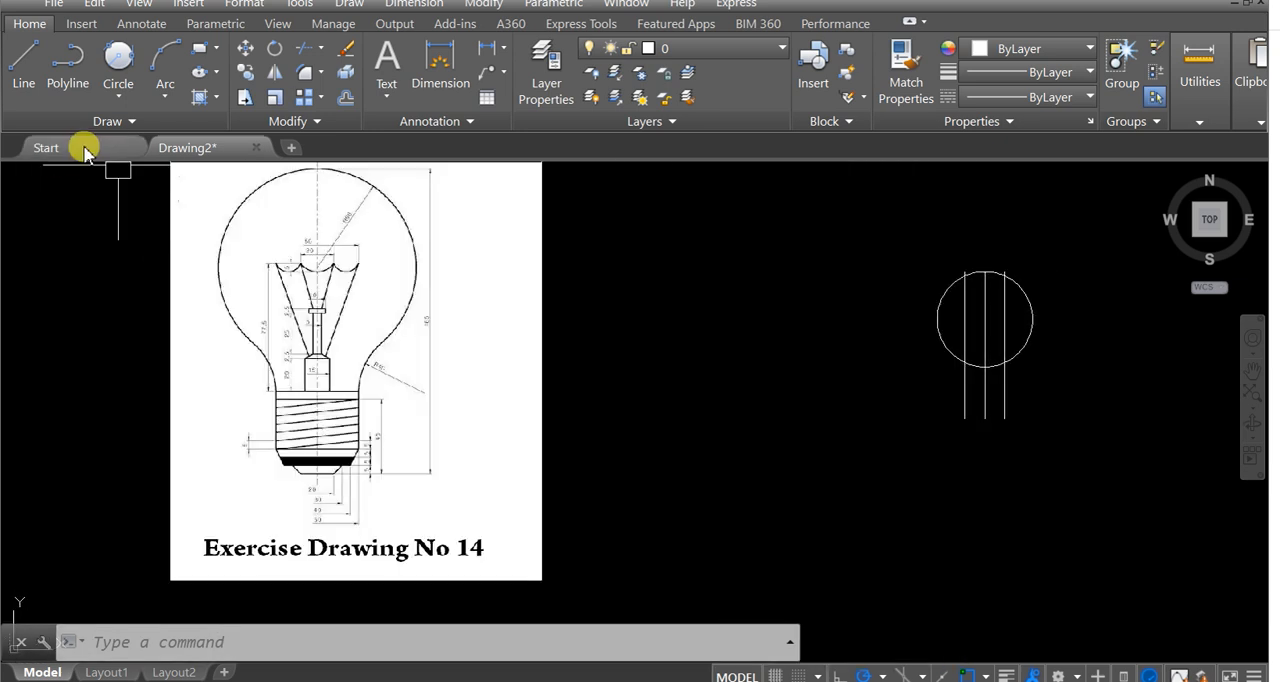
{"action": "left_click", "coordinate": [118, 86]}
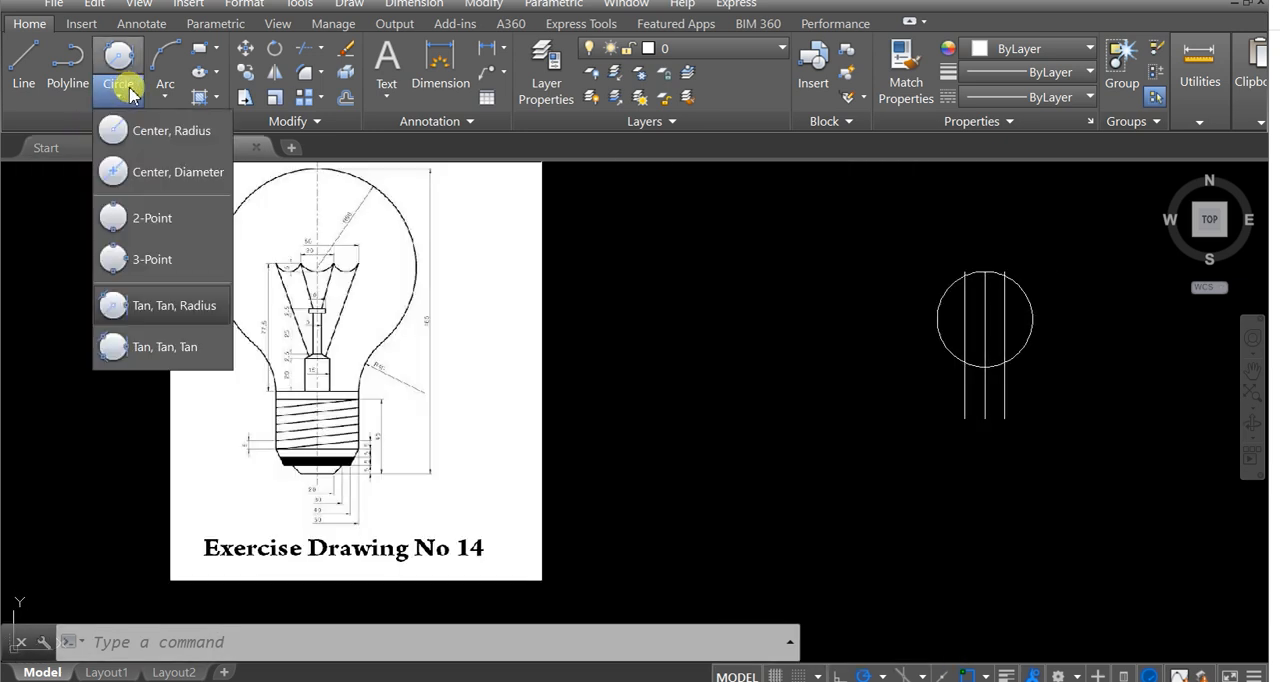
{"action": "left_click", "coordinate": [148, 306]}
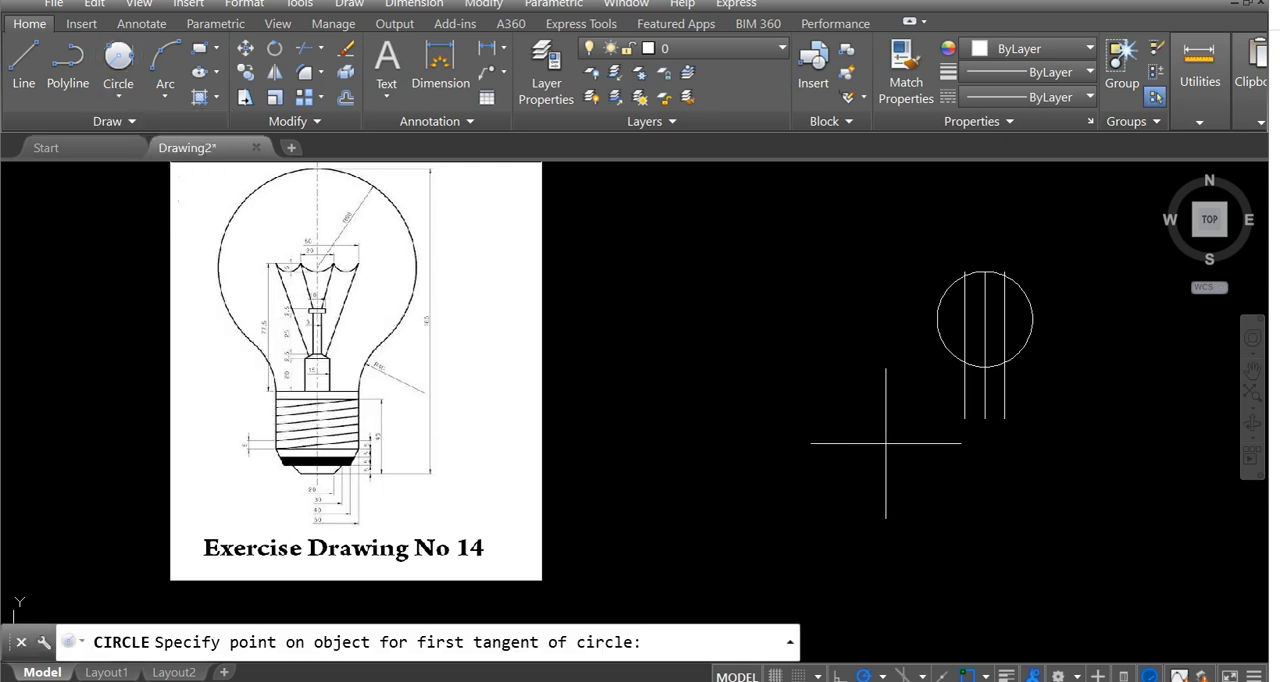
{"action": "middle_click_drag", "start_coordinate": [953, 418], "coordinate": [677, 453]}
{"action": "scroll", "coordinate": [679, 453], "scroll_direction": "up", "scroll_amount": 4}
{"action": "left_click", "coordinate": [802, 377]}
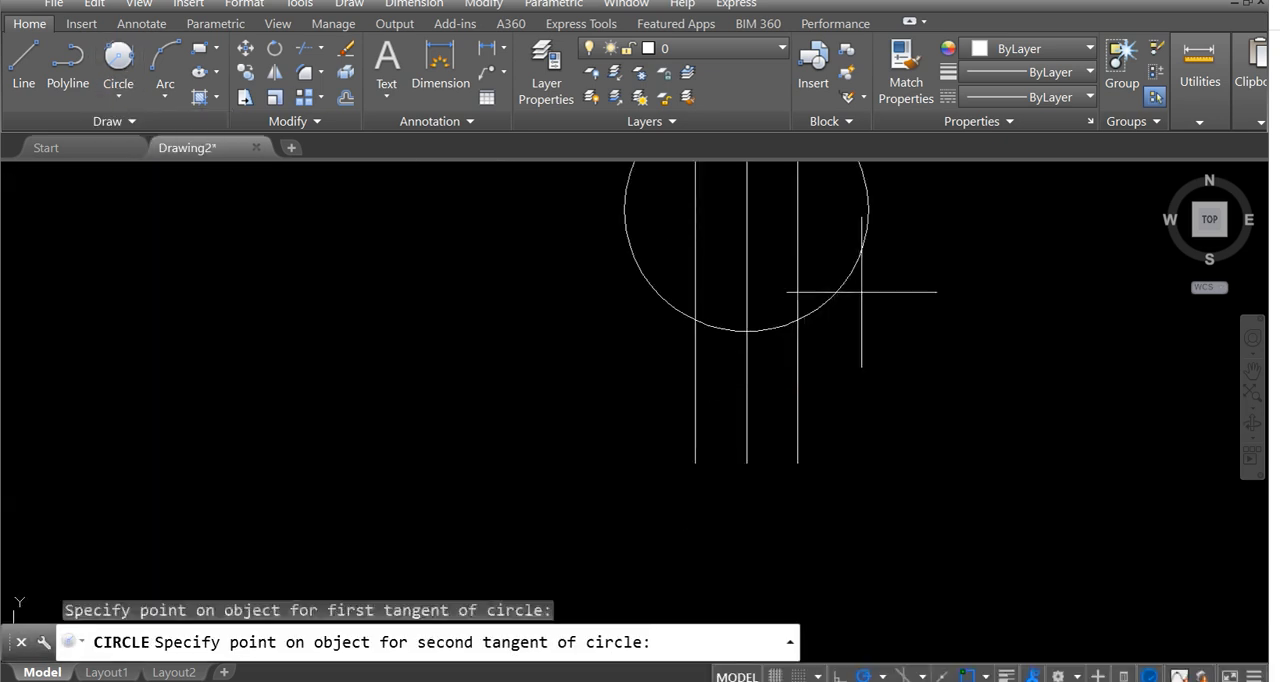
{"action": "left_click", "coordinate": [851, 275]}
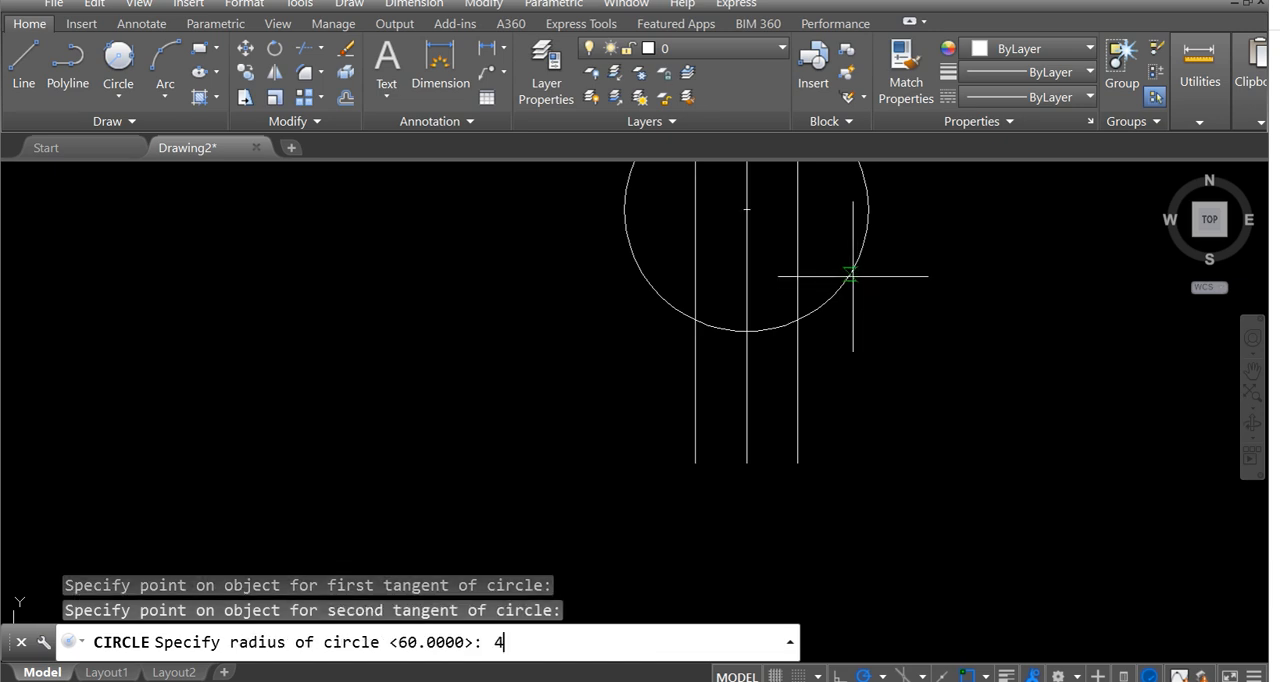
{"action": "key", "text": "Return"}
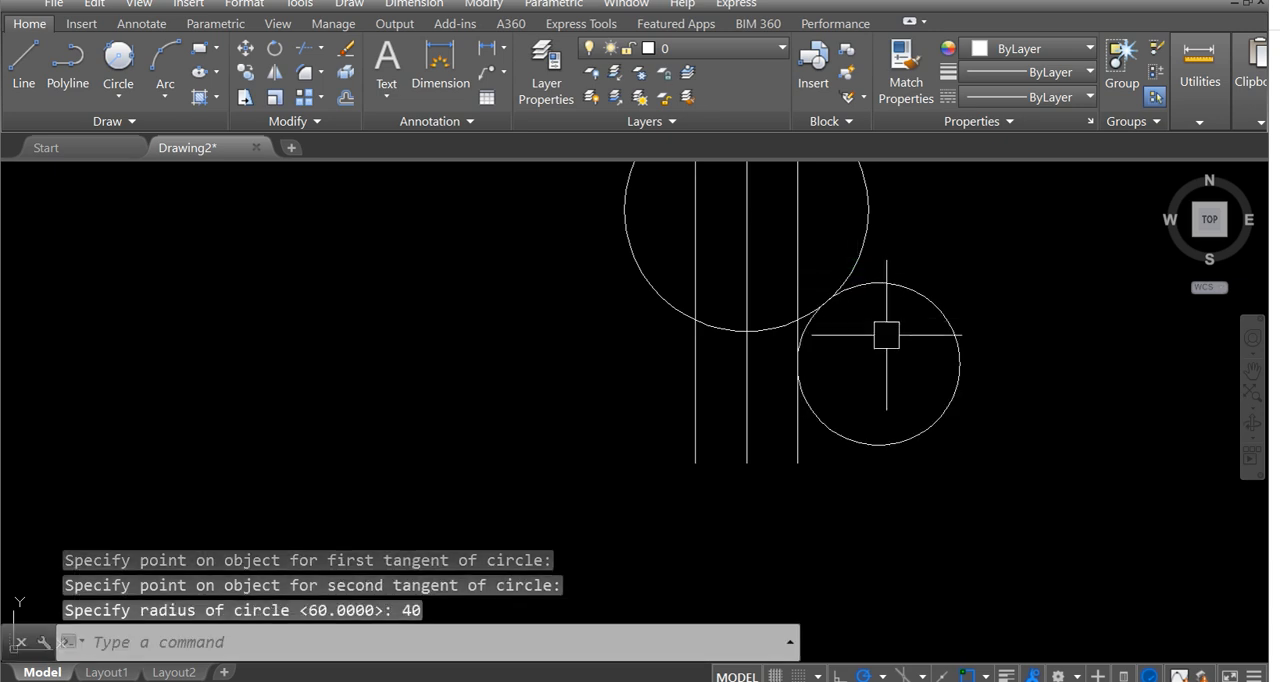
{"action": "middle_click_drag", "start_coordinate": [857, 302], "coordinate": [849, 386]}
{"action": "scroll", "coordinate": [791, 522], "scroll_direction": "up", "scroll_amount": 4}
{"action": "middle_click_drag", "start_coordinate": [797, 422], "coordinate": [811, 486]}
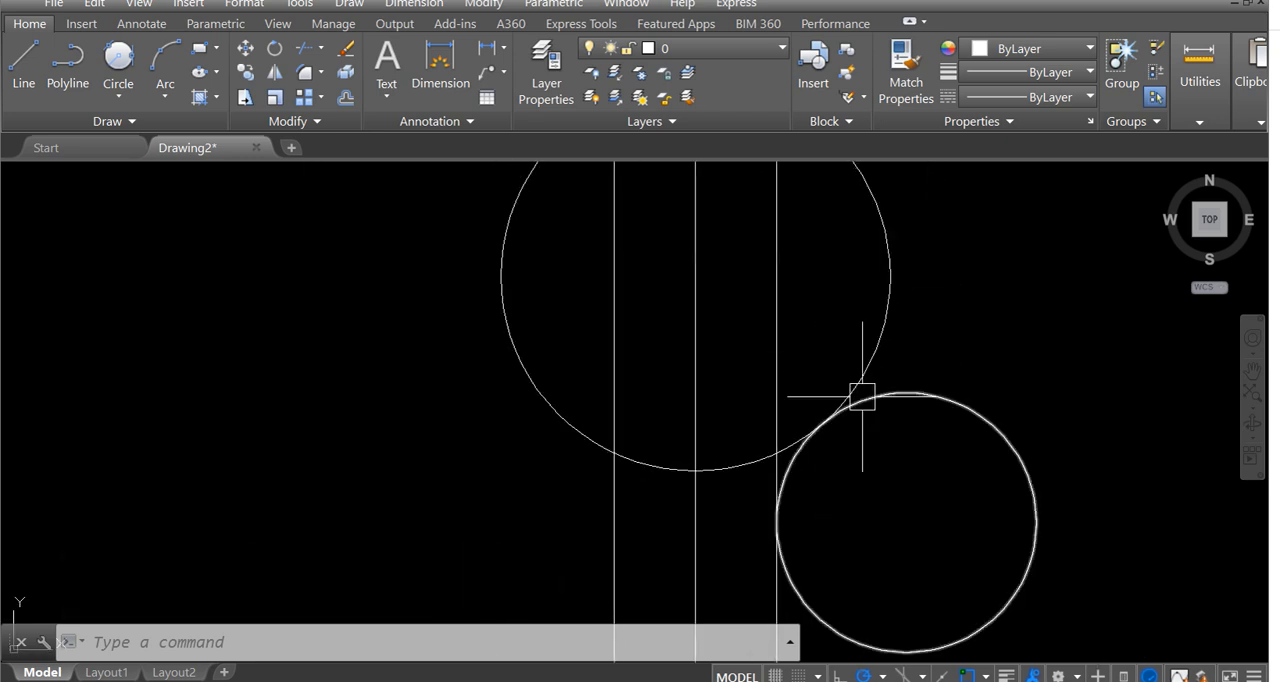
{"action": "middle_click_drag", "start_coordinate": [789, 491], "coordinate": [779, 398]}
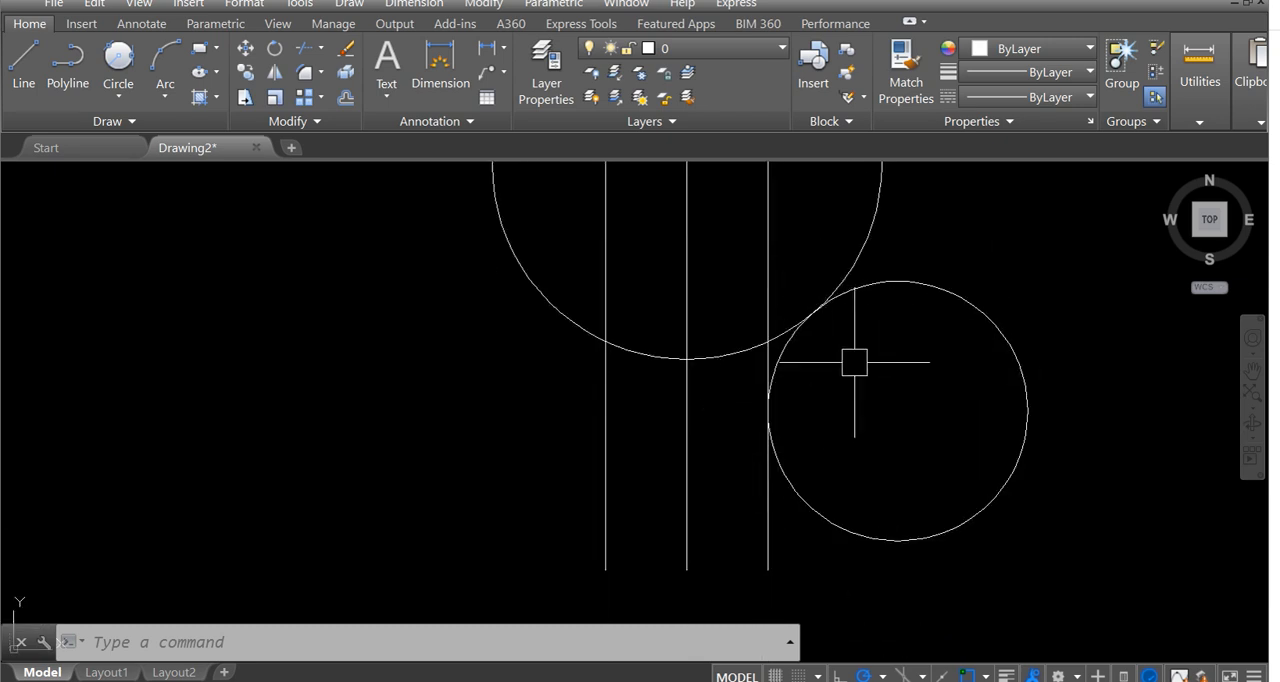
Trim the radius-40 circle to the arc joining the bulb and right offset line, and remove the large circle's lower portion between the offset lines.
{"action": "type", "text": "tr"}
{"action": "key", "text": "Return"}
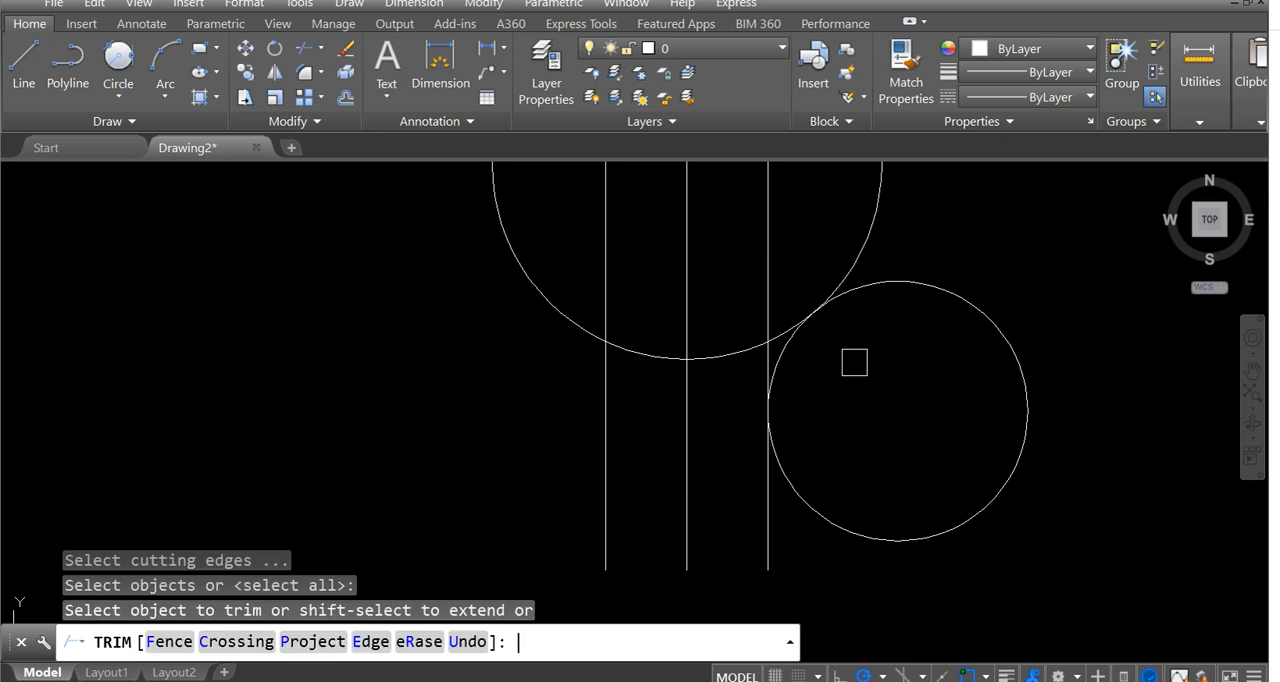
{"action": "left_click", "coordinate": [871, 289]}
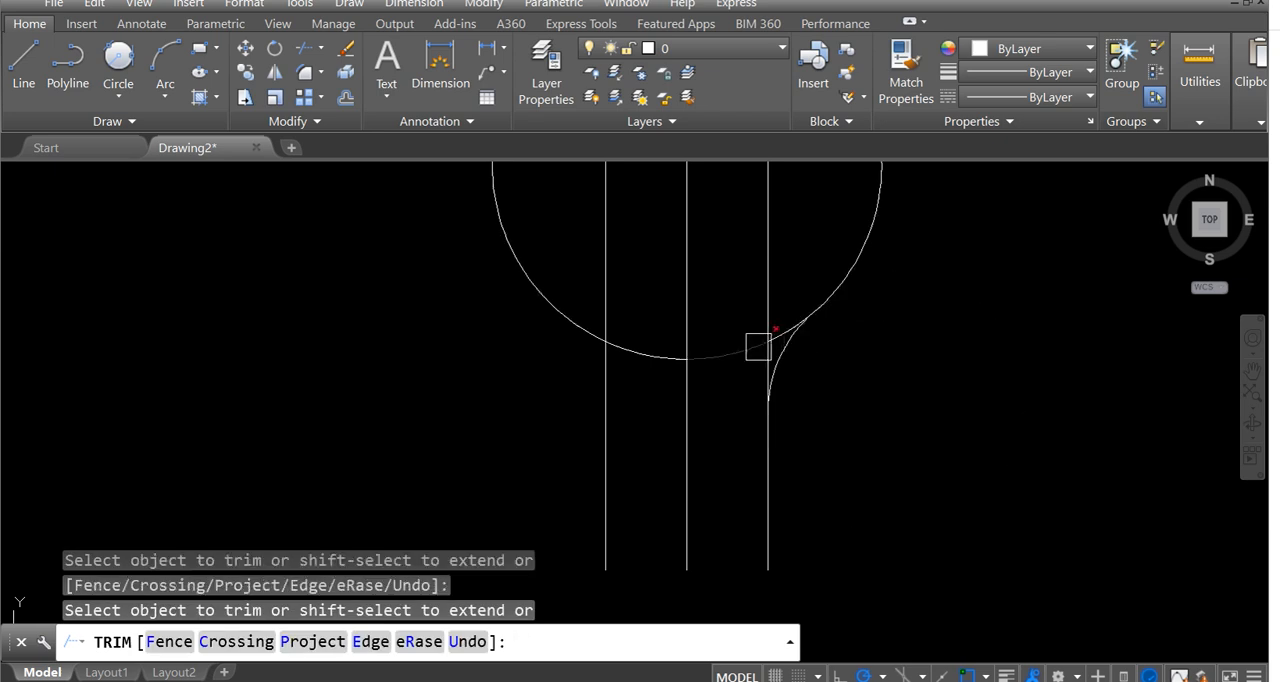
{"action": "scroll", "coordinate": [758, 346], "scroll_direction": "up", "scroll_amount": 4}
{"action": "scroll", "coordinate": [700, 440], "scroll_direction": "down", "scroll_amount": 4}
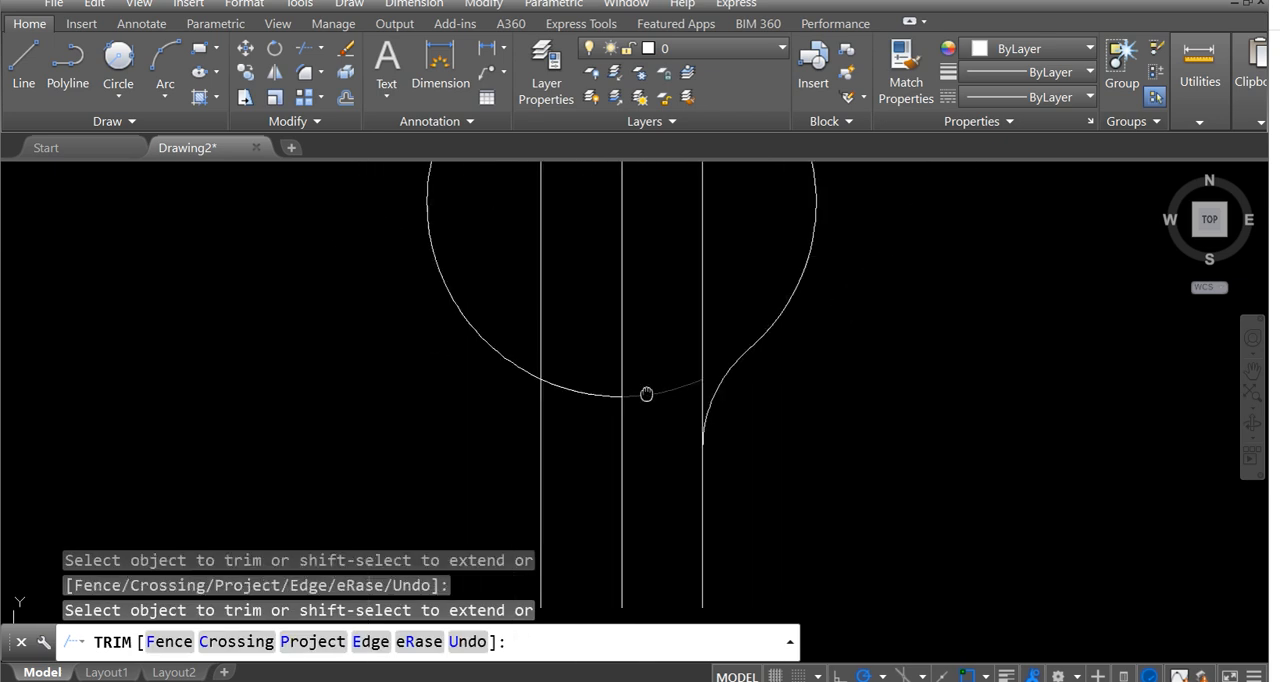
{"action": "left_click", "coordinate": [695, 405]}
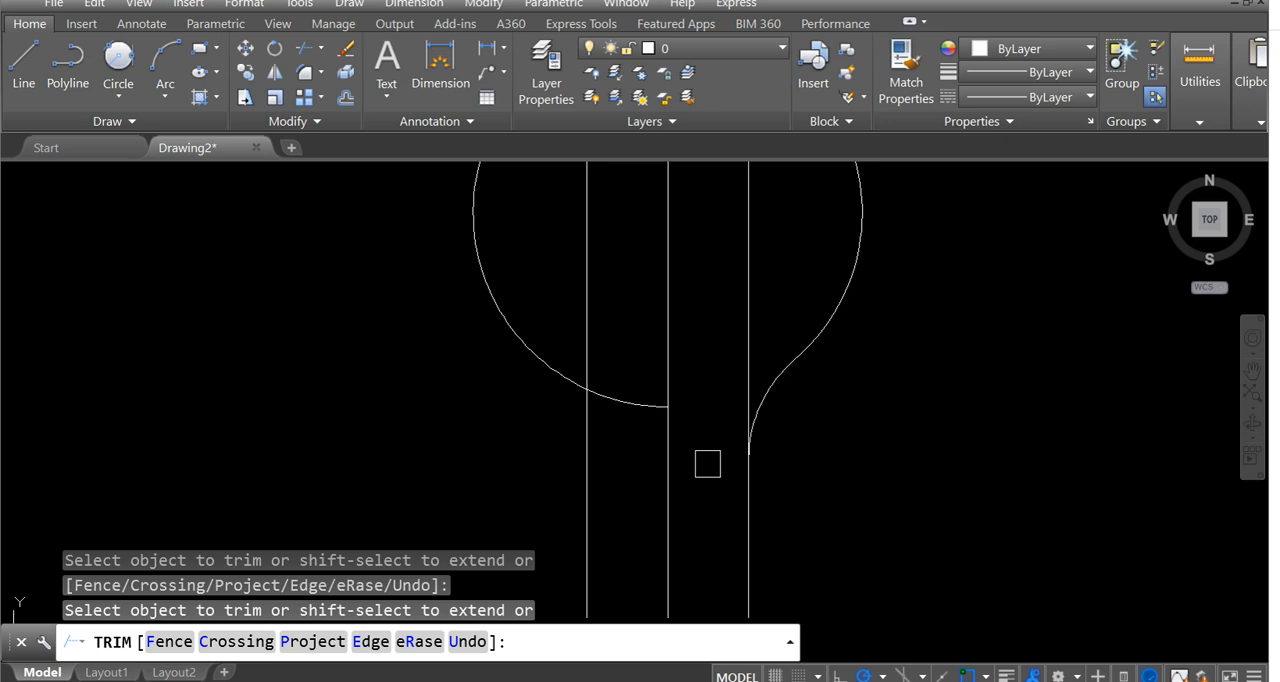
{"action": "left_click", "coordinate": [619, 399]}
{"action": "key", "text": "Escape"}
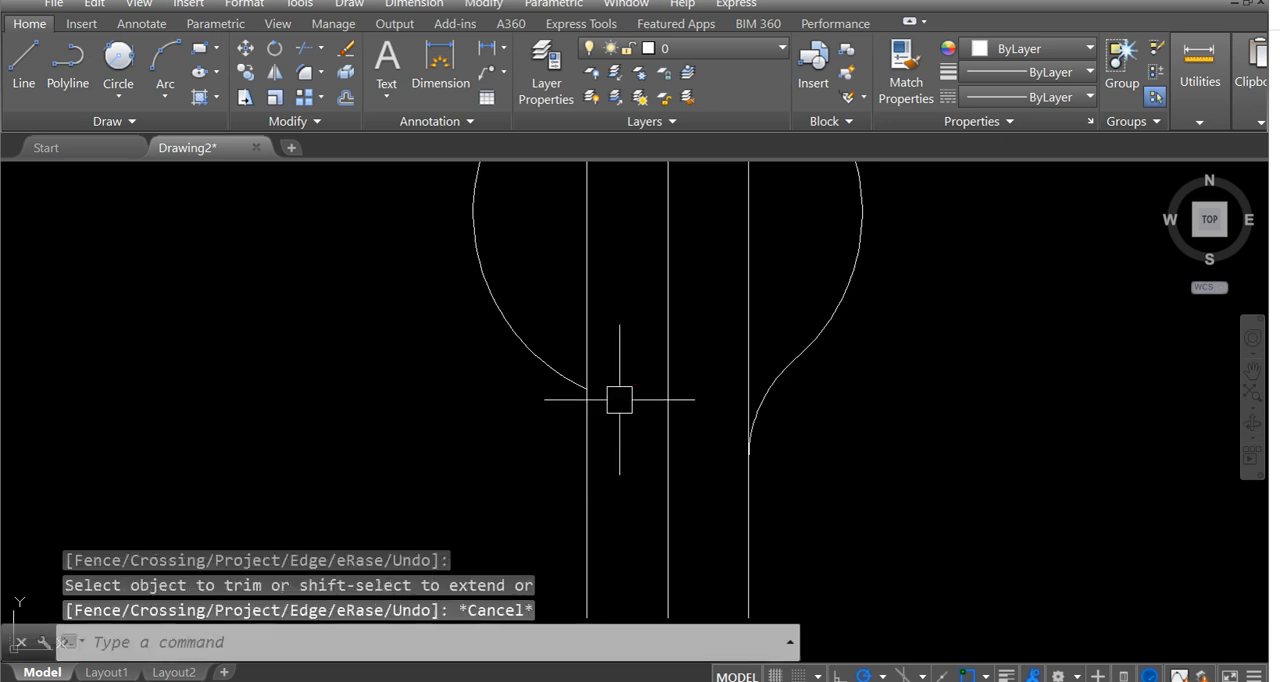
Mirror the radius-40 arc about the vertical centre line, keeping the source arc.
{"action": "scroll", "coordinate": [619, 399], "scroll_direction": "down", "scroll_amount": 5}
{"action": "scroll", "coordinate": [700, 450], "scroll_direction": "up", "scroll_amount": 5}
{"action": "middle_click_drag", "start_coordinate": [720, 457], "coordinate": [749, 460]}
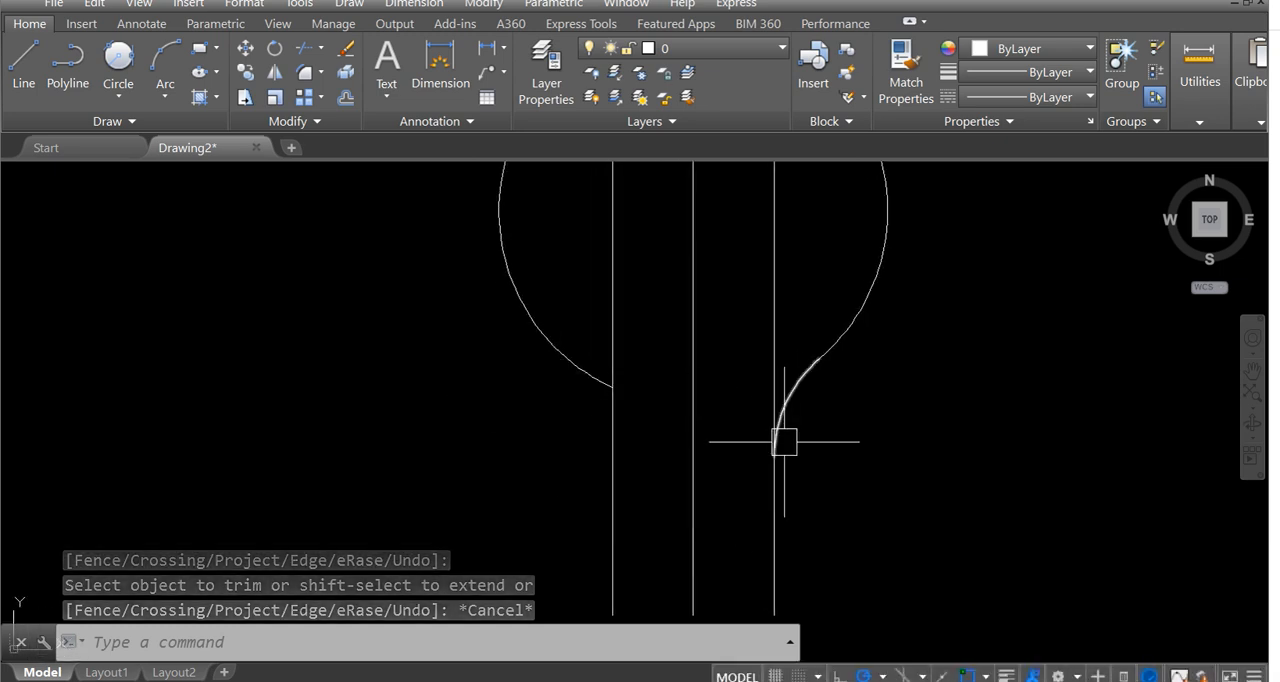
{"action": "type", "text": "mi"}
{"action": "key", "text": "Return"}
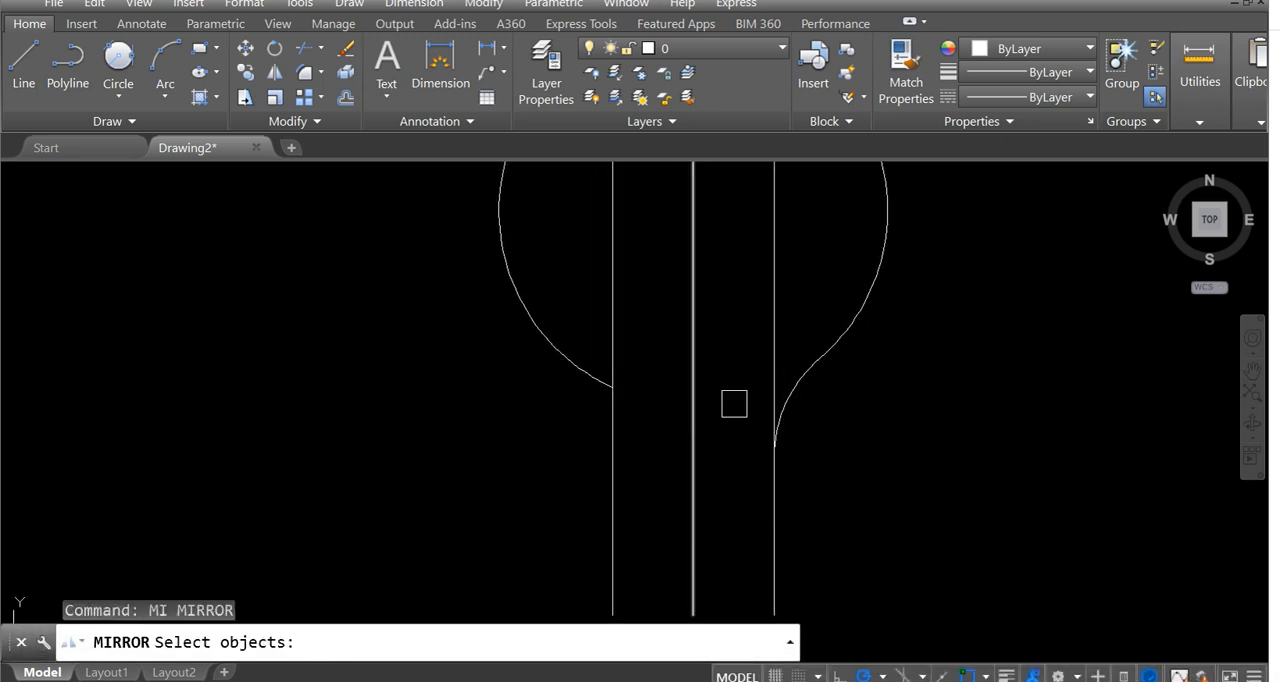
{"action": "left_click", "coordinate": [802, 400]}
{"action": "key", "text": "Return"}
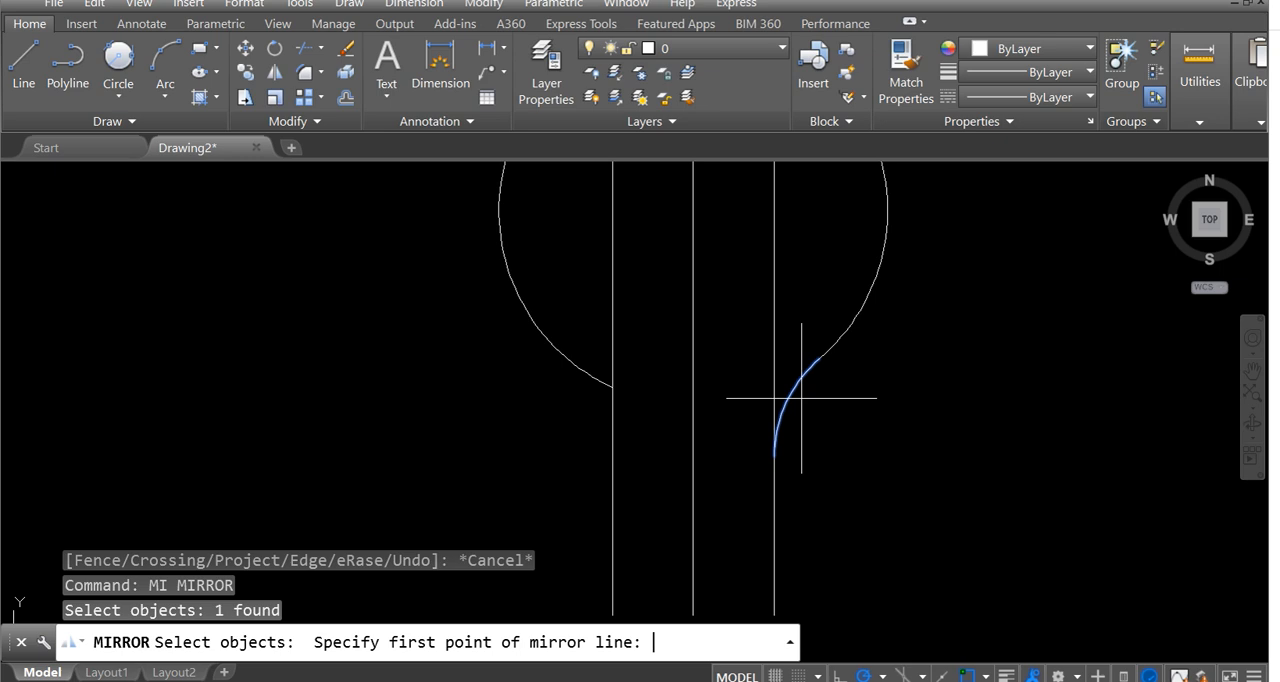
{"action": "middle_click_drag", "start_coordinate": [728, 437], "coordinate": [735, 281]}
{"action": "left_click", "coordinate": [700, 462]}
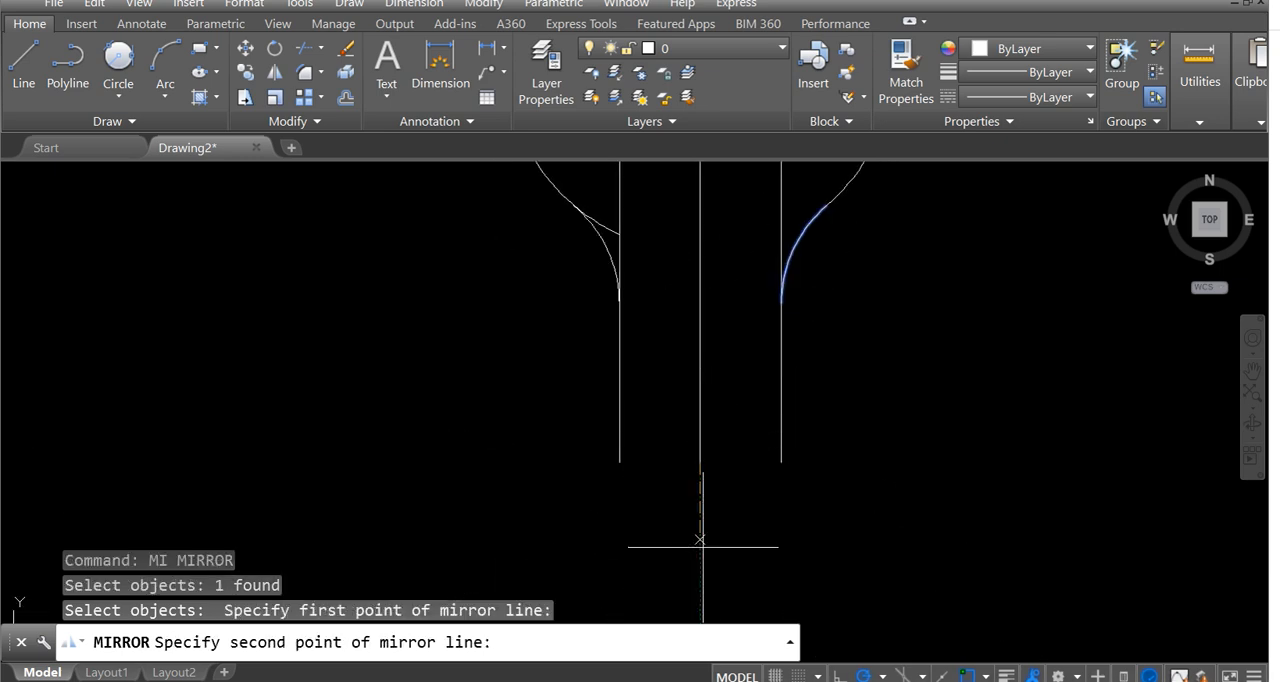
{"action": "left_click", "coordinate": [840, 674]}
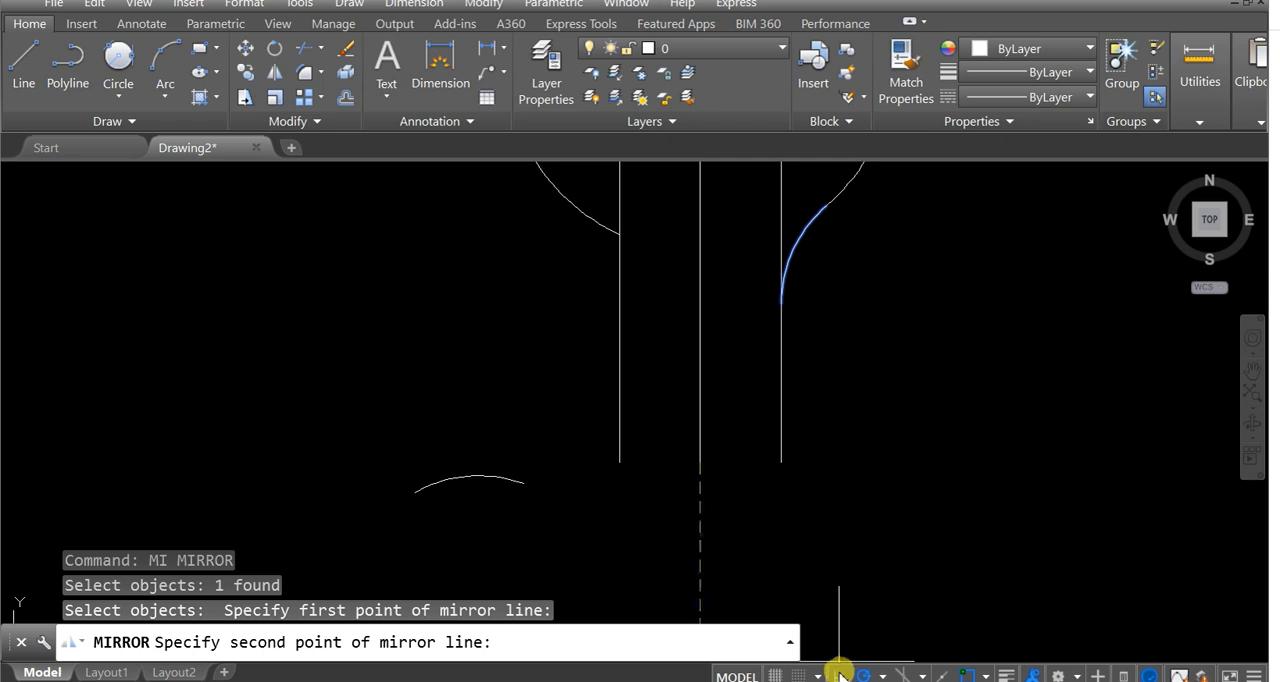
{"action": "left_click", "coordinate": [701, 524]}
{"action": "key", "text": "Return"}
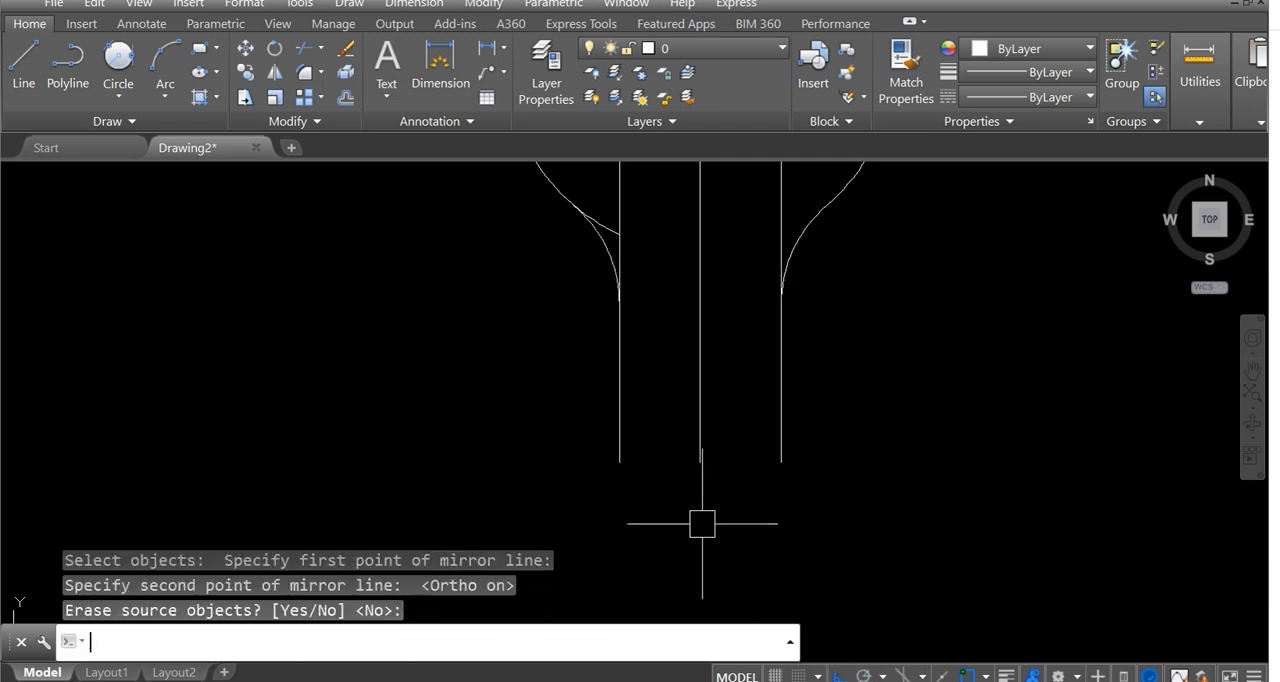
Trim the leftover piece of the large circle between the mirrored arc and the left offset line.
{"action": "scroll", "coordinate": [702, 523], "scroll_direction": "down", "scroll_amount": 5}
{"action": "scroll", "coordinate": [680, 429], "scroll_direction": "up", "scroll_amount": 5}
{"action": "scroll", "coordinate": [644, 449], "scroll_direction": "up", "scroll_amount": 3}
{"action": "type", "text": "tr"}
{"action": "key", "text": "Return"}
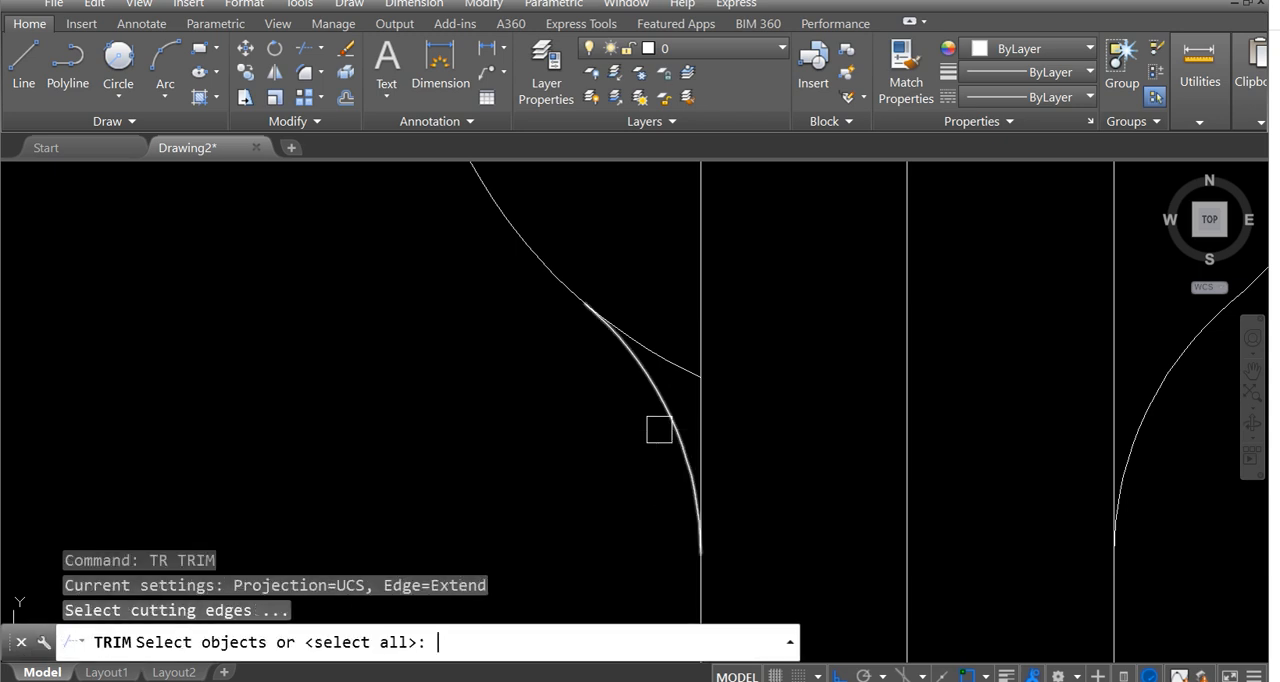
{"action": "key", "text": "Return"}
{"action": "left_click", "coordinate": [672, 360]}
Trim both offset lines just above the points where they meet the radius-40 arcs.
{"action": "scroll", "coordinate": [680, 436], "scroll_direction": "down", "scroll_amount": 5}
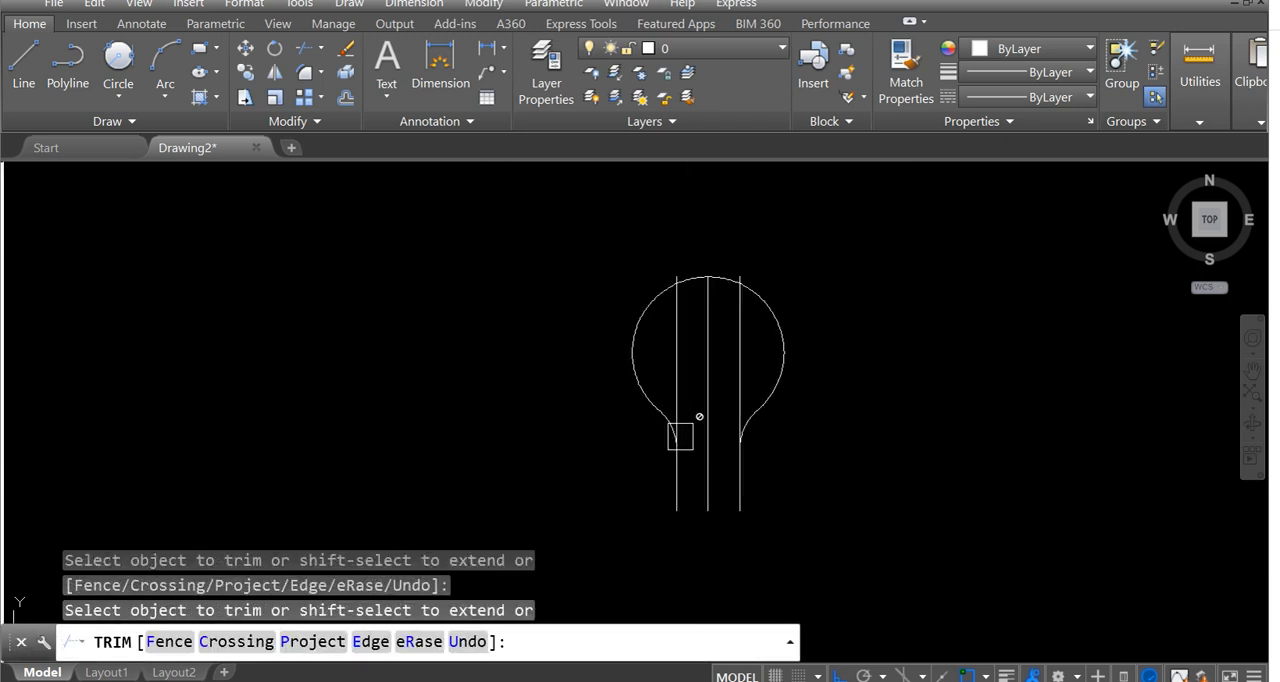
{"action": "middle_click_drag", "start_coordinate": [680, 436], "coordinate": [742, 423]}
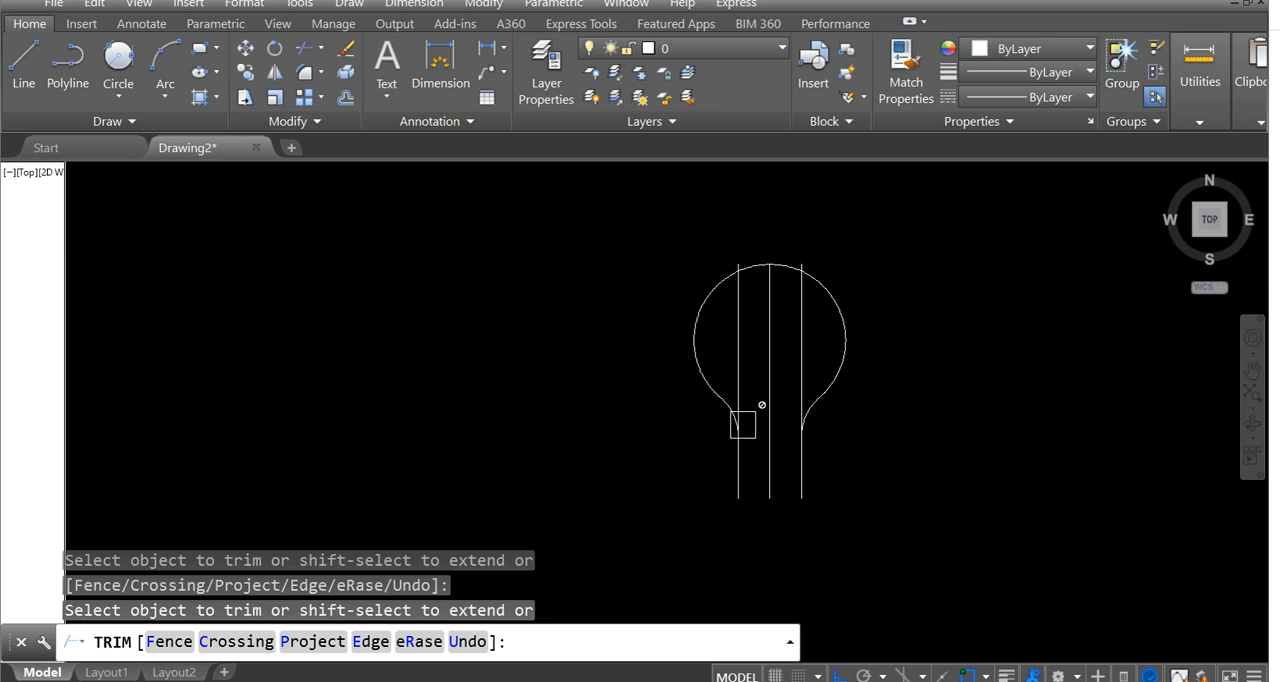
{"action": "scroll", "coordinate": [743, 414], "scroll_direction": "up", "scroll_amount": 5}
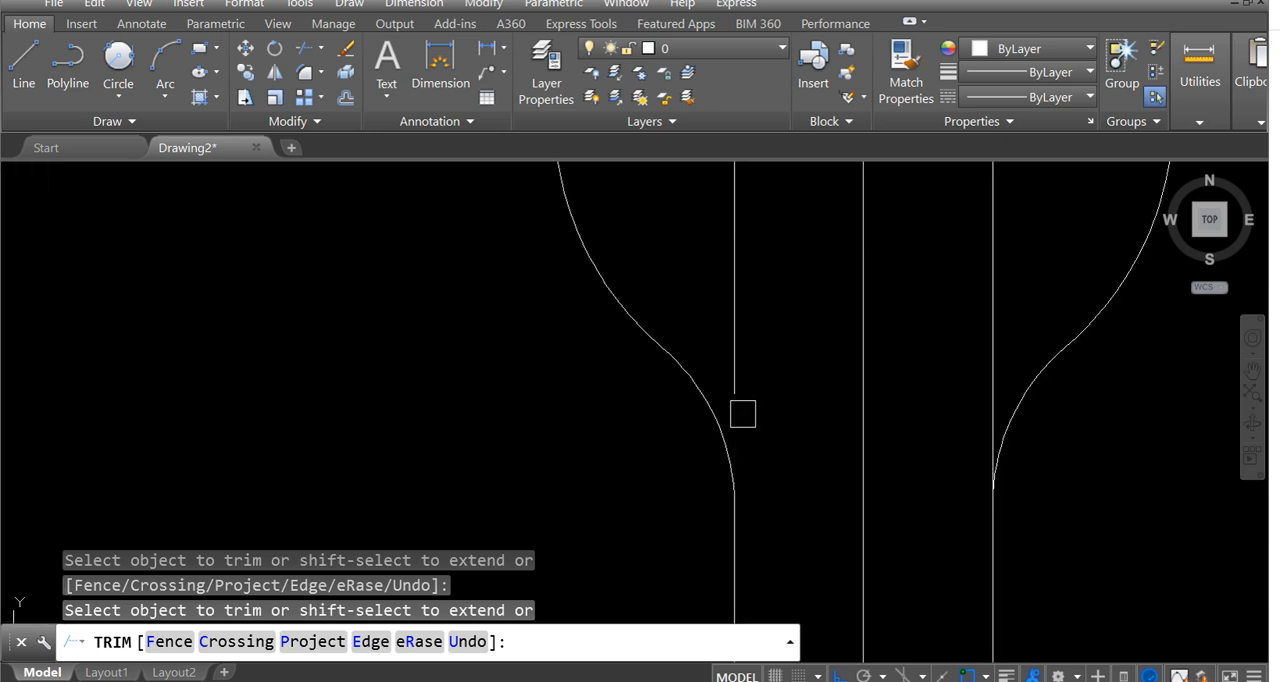
{"action": "scroll", "coordinate": [840, 490], "scroll_direction": "down", "scroll_amount": 4}
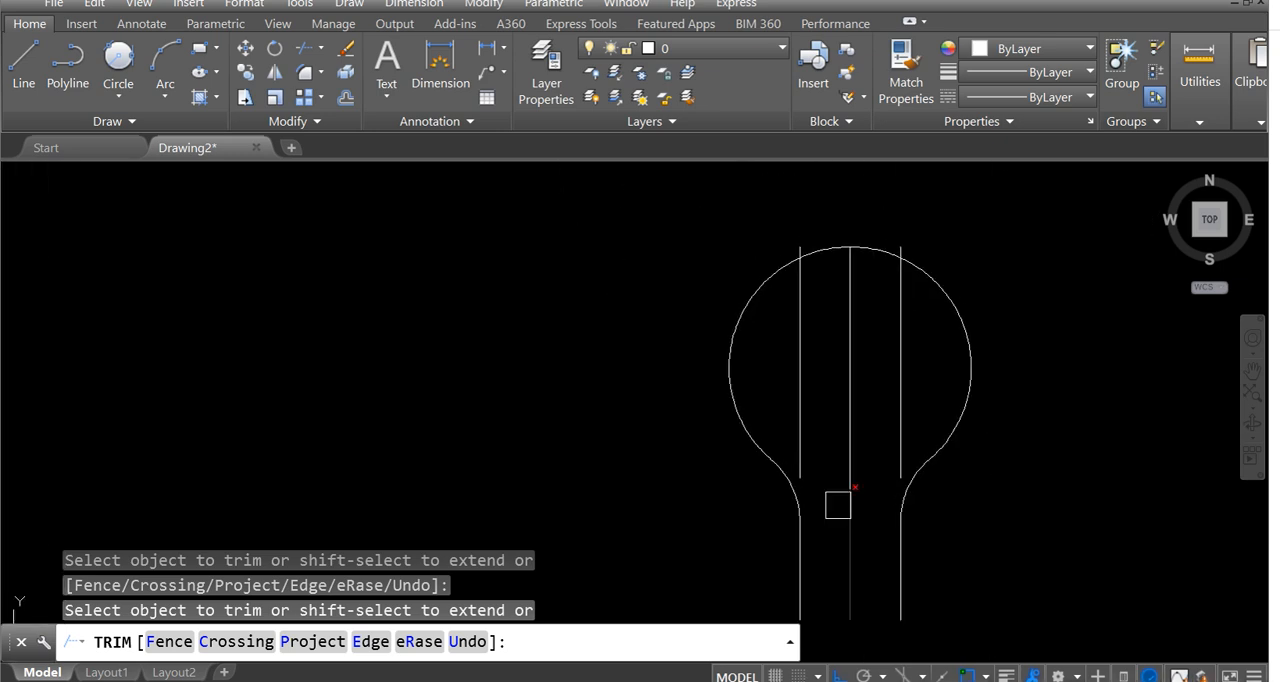
{"action": "key", "text": "Escape"}
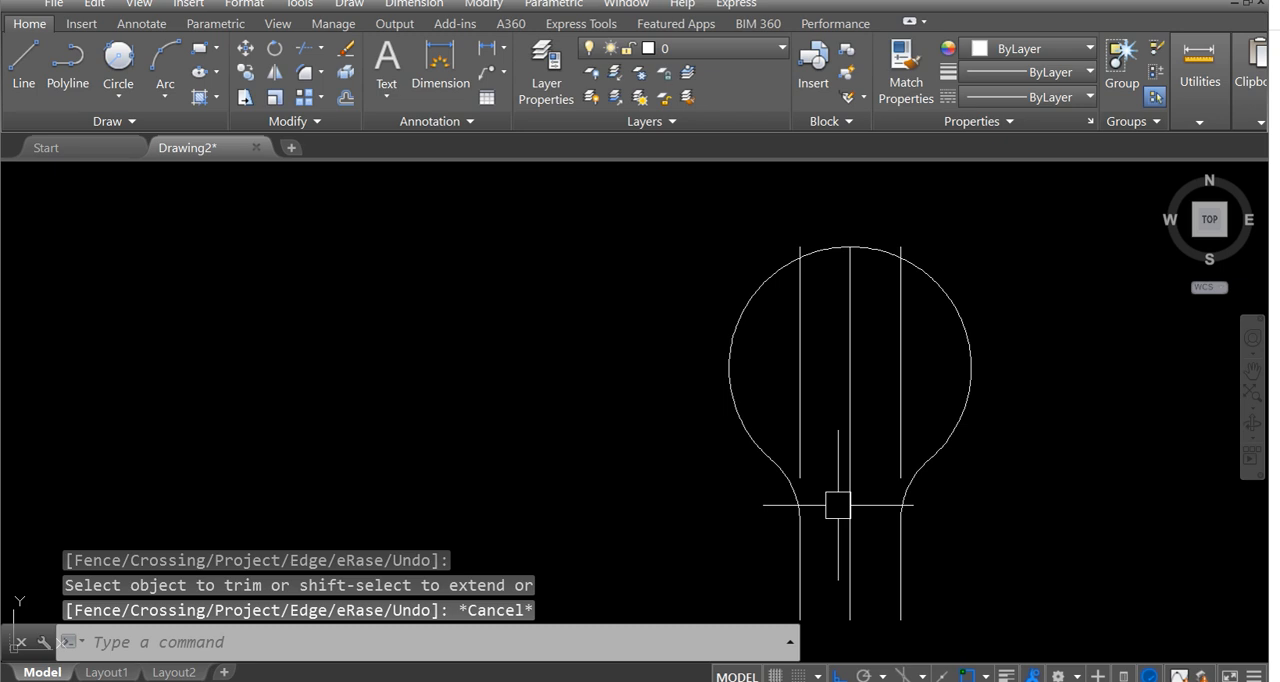
Erase the two remaining upper pieces of the offset lines inside the bulb.
{"action": "left_click", "coordinate": [800, 386]}
{"action": "left_click", "coordinate": [901, 390]}
{"action": "right_click", "coordinate": [909, 343]}
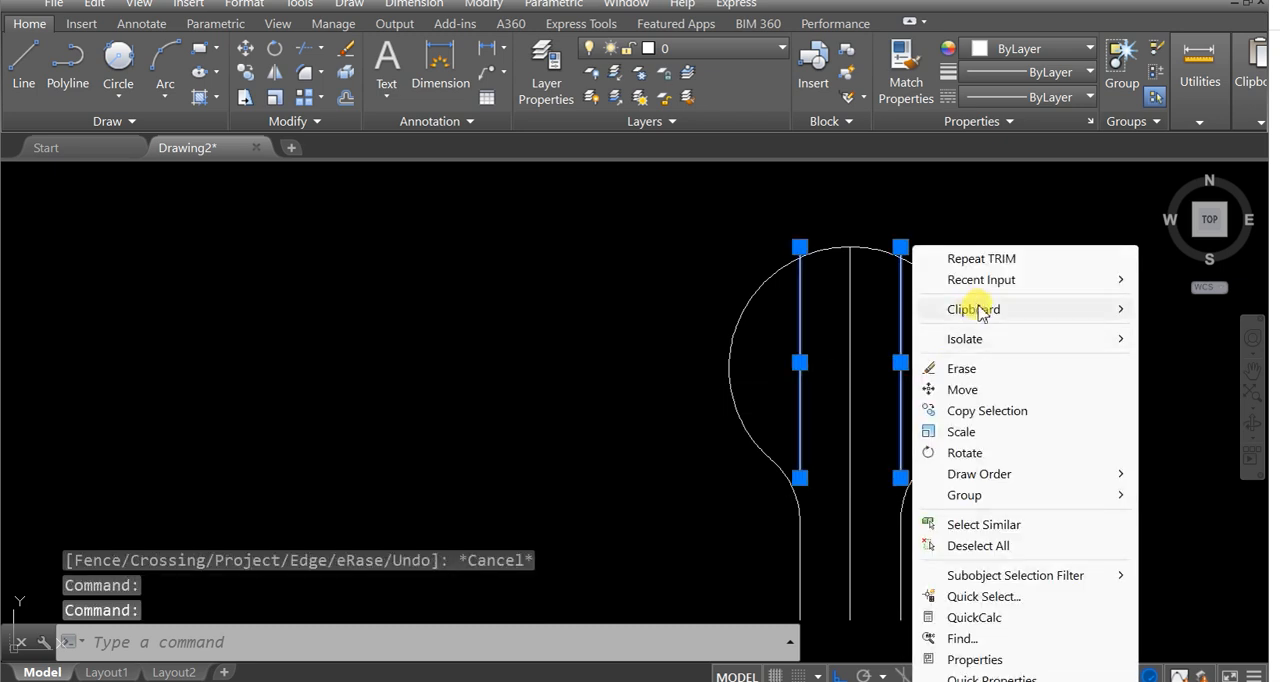
{"action": "left_click", "coordinate": [968, 369]}
Examine the width and height dimensions of the tapered tip below the screw thread in the reference image.
{"action": "scroll", "coordinate": [866, 391], "scroll_direction": "down", "scroll_amount": 2}
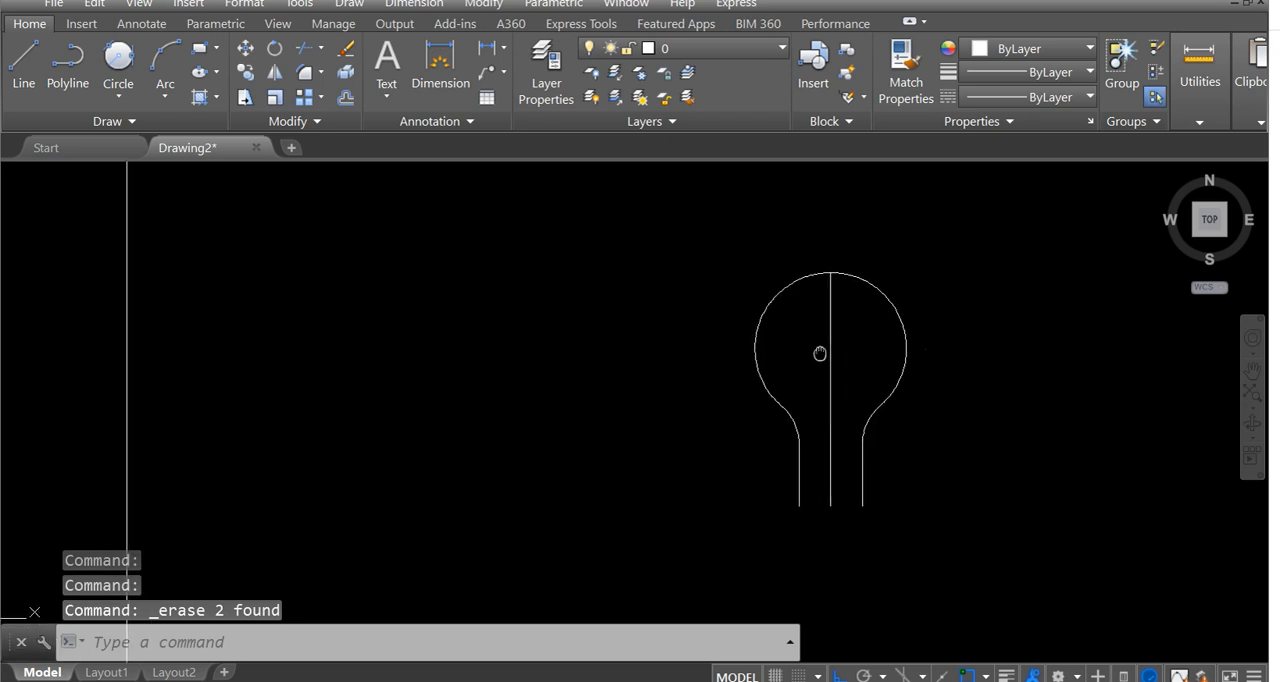
{"action": "scroll", "coordinate": [779, 396], "scroll_direction": "down", "scroll_amount": 2}
{"action": "middle_click_drag", "start_coordinate": [392, 414], "coordinate": [513, 438]}
{"action": "middle_click_drag", "start_coordinate": [284, 427], "coordinate": [371, 377]}
{"action": "scroll", "coordinate": [385, 475], "scroll_direction": "up", "scroll_amount": 1}
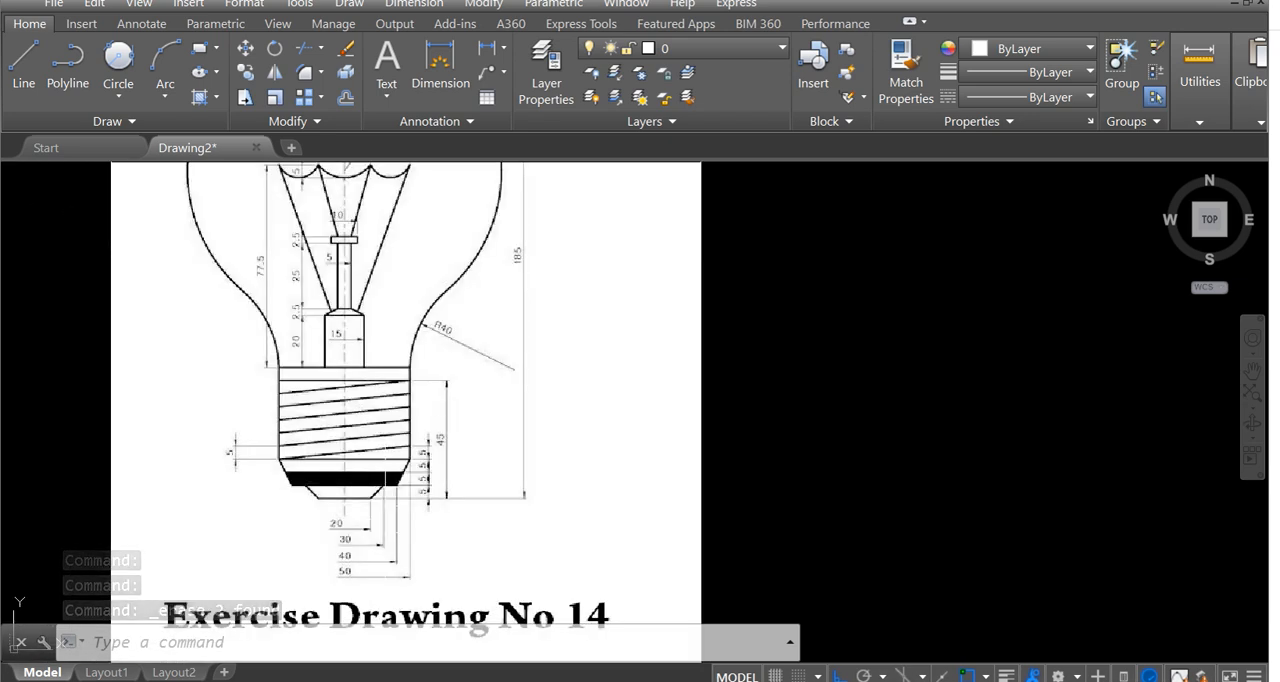
{"action": "scroll", "coordinate": [388, 516], "scroll_direction": "up", "scroll_amount": 2}
{"action": "scroll", "coordinate": [340, 468], "scroll_direction": "down", "scroll_amount": 4}
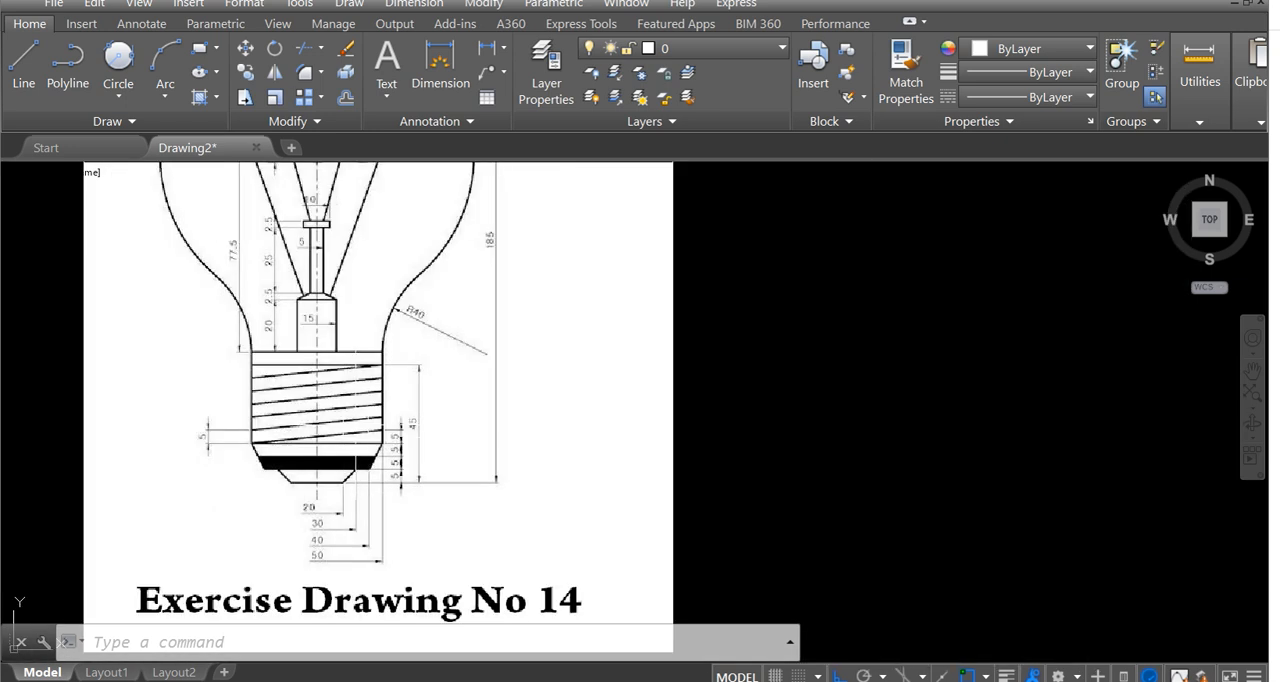
{"action": "middle_click_drag", "start_coordinate": [329, 497], "coordinate": [388, 449]}
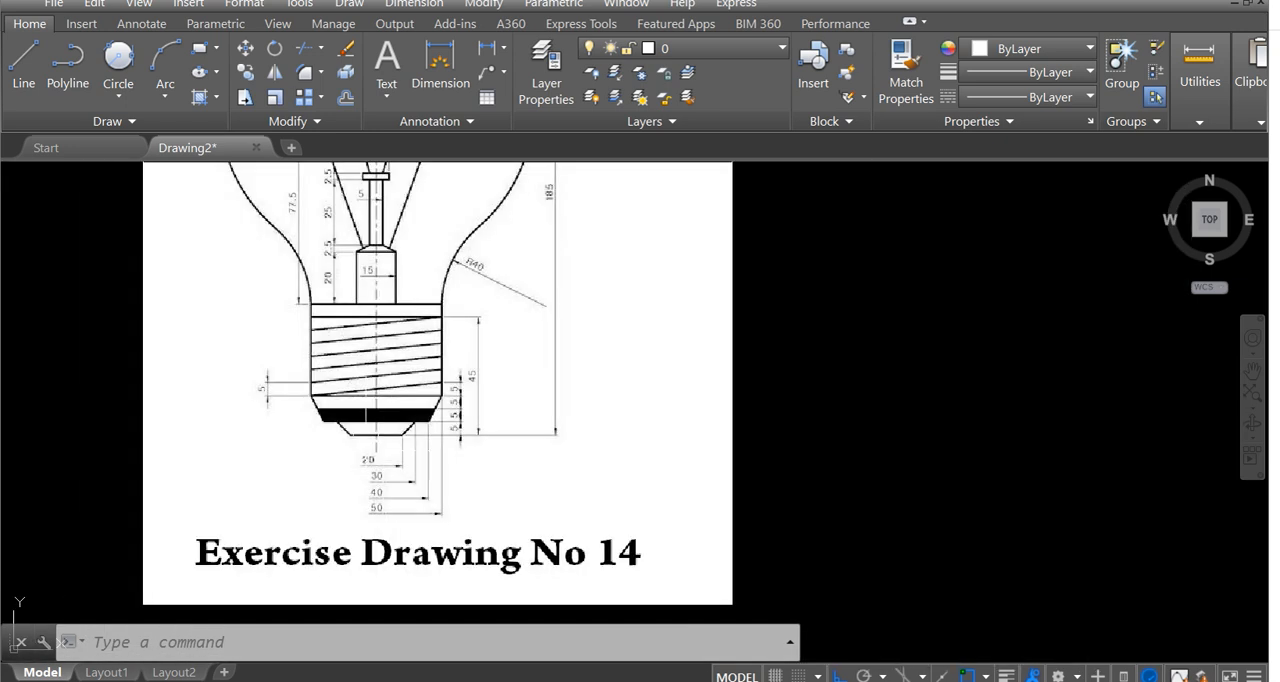
{"action": "scroll", "coordinate": [402, 416], "scroll_direction": "up", "scroll_amount": 2}
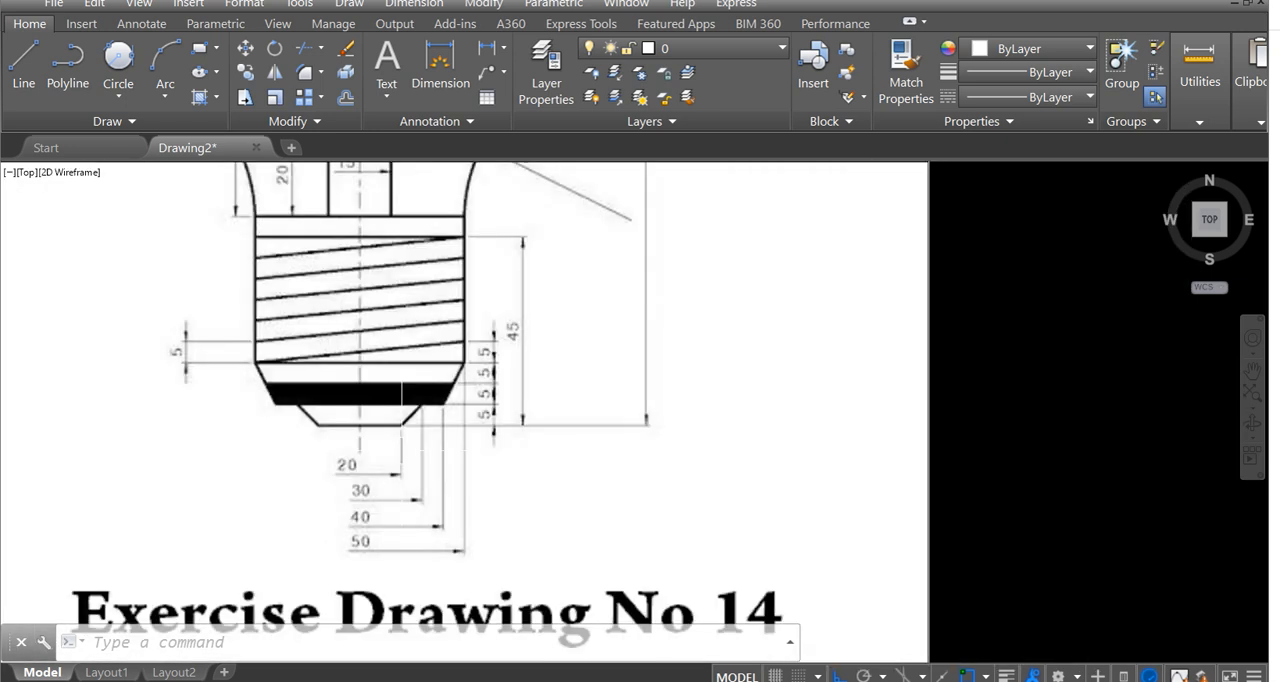
{"action": "scroll", "coordinate": [340, 425], "scroll_direction": "up", "scroll_amount": 3}
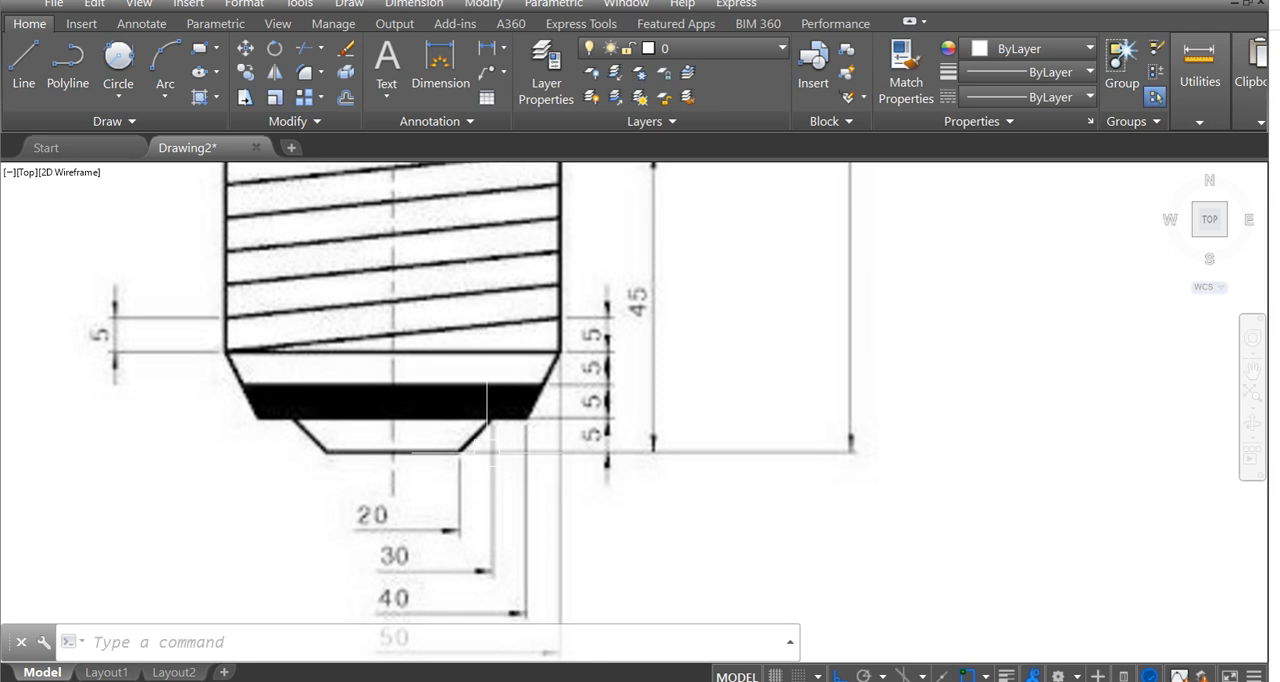
{"action": "mouse_move", "coordinate": [483, 416]}
{"action": "middle_mouse_down"}
{"action": "mouse_move", "coordinate": [474, 411]}
{"action": "mouse_move", "coordinate": [509, 431]}
{"action": "mouse_move", "coordinate": [499, 410]}
{"action": "mouse_move", "coordinate": [509, 471]}
{"action": "mouse_move", "coordinate": [482, 491]}
{"action": "mouse_move", "coordinate": [507, 476]}
{"action": "middle_mouse_up"}
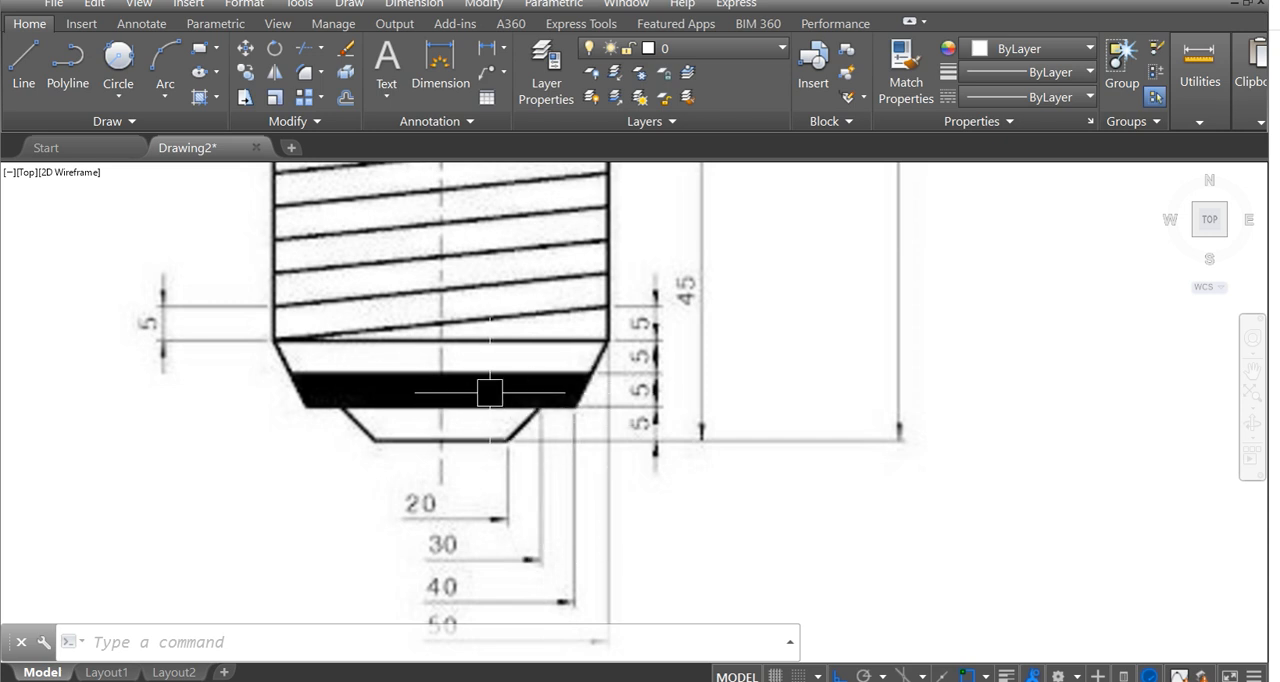
{"action": "middle_click_drag", "start_coordinate": [497, 380], "coordinate": [490, 366]}
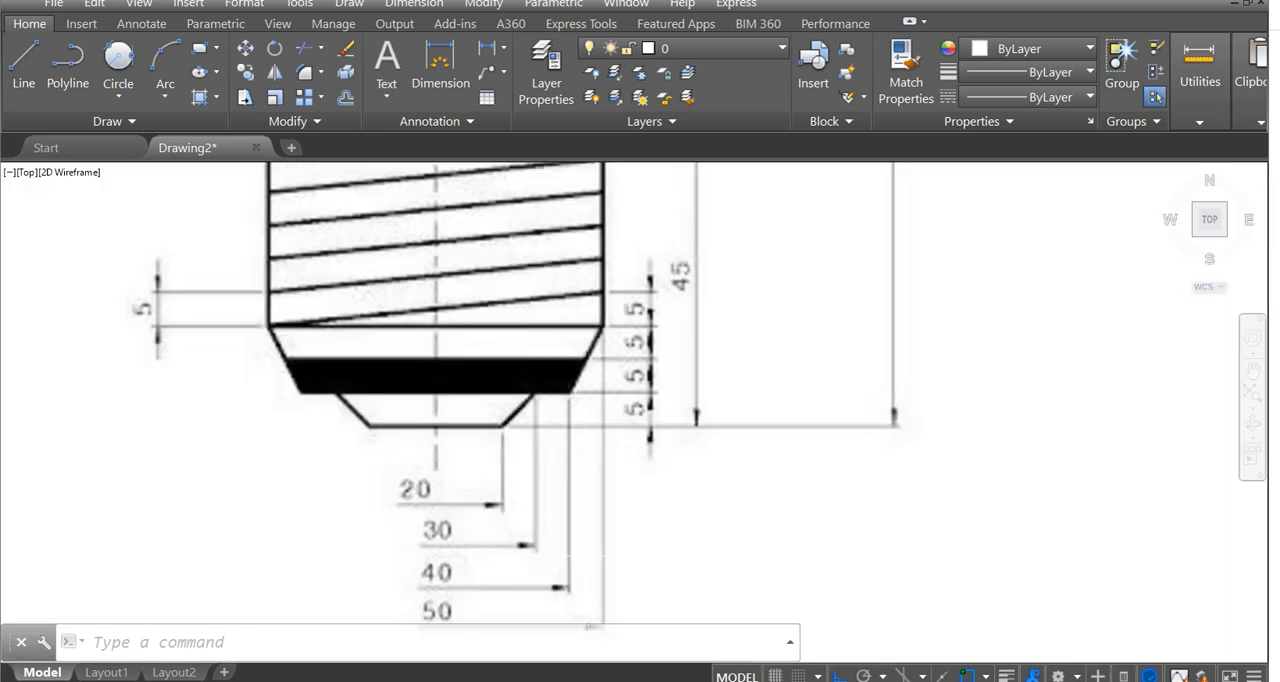
{"action": "mouse_move", "coordinate": [530, 392]}
{"action": "middle_mouse_down"}
{"action": "mouse_move", "coordinate": [566, 443]}
{"action": "mouse_move", "coordinate": [461, 380]}
{"action": "middle_mouse_up"}
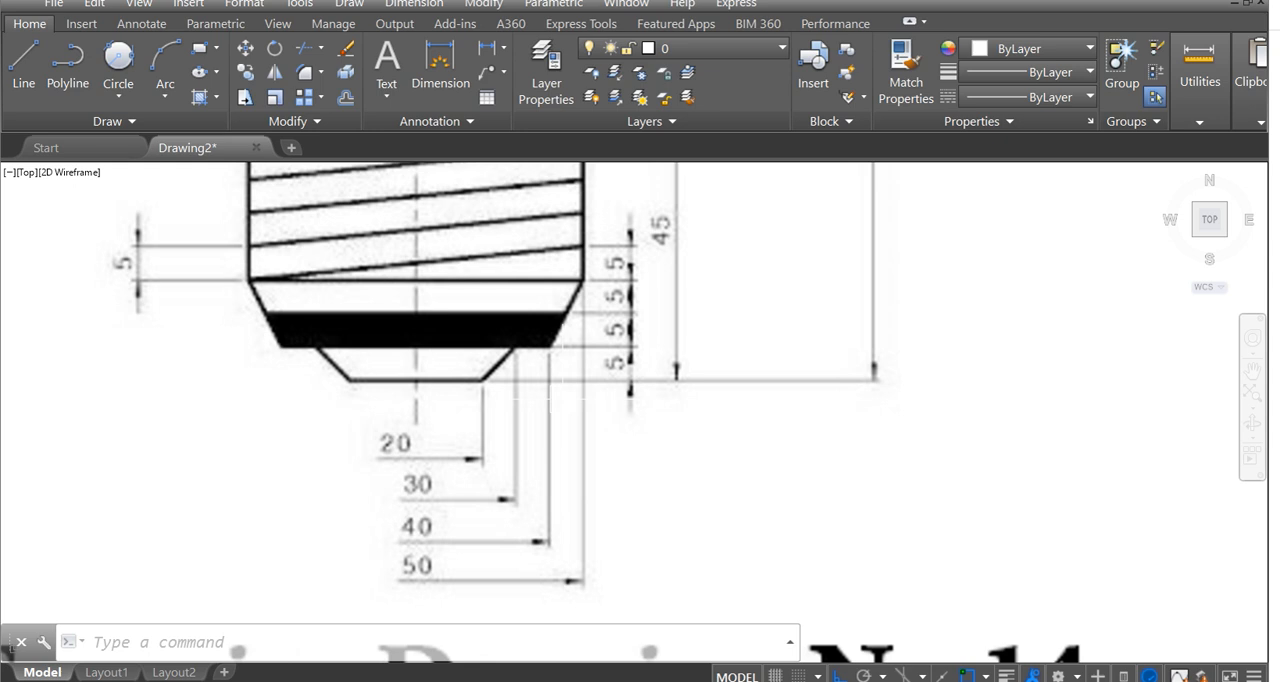
Draw a 10-unit horizontal line to the right from the lower endpoint of the centre line.
{"action": "scroll", "coordinate": [617, 386], "scroll_direction": "down", "scroll_amount": 8}
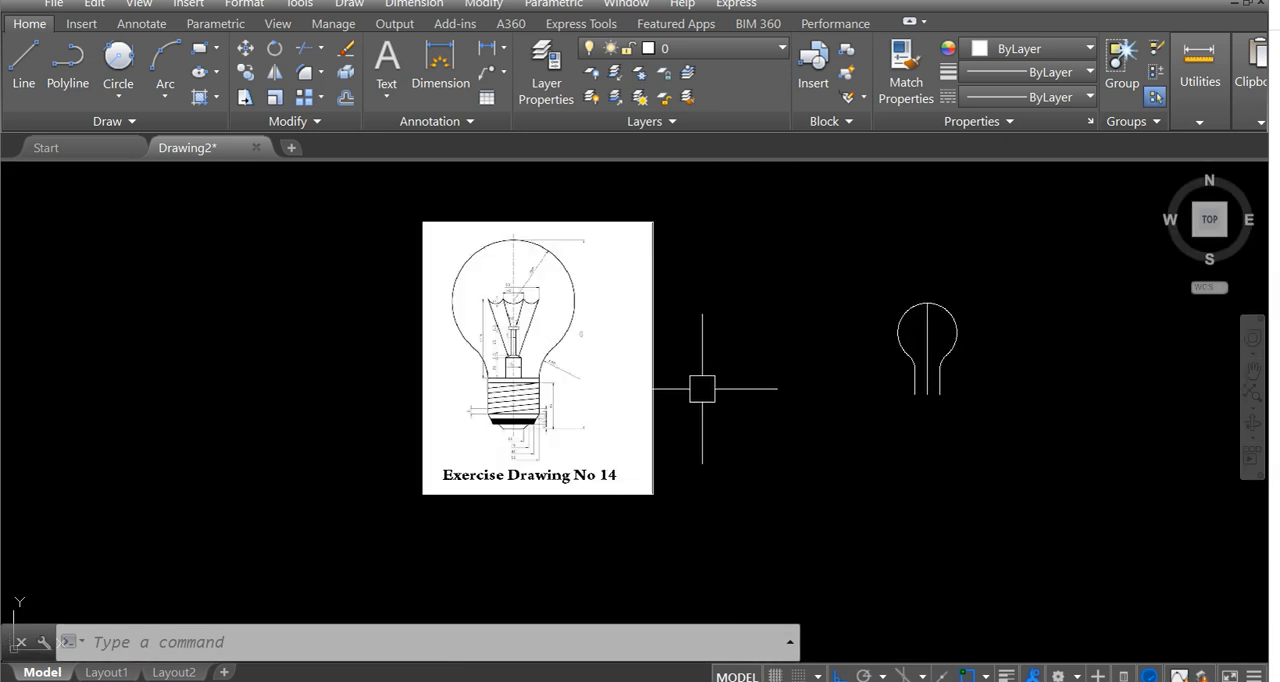
{"action": "scroll", "coordinate": [726, 412], "scroll_direction": "up", "scroll_amount": 4}
{"action": "mouse_move", "coordinate": [695, 424]}
{"action": "middle_mouse_down"}
{"action": "mouse_move", "coordinate": [600, 551]}
{"action": "mouse_move", "coordinate": [603, 517]}
{"action": "mouse_move", "coordinate": [568, 427]}
{"action": "middle_mouse_up"}
{"action": "type", "text": "l"}
{"action": "key", "text": "Return"}
{"action": "left_click", "coordinate": [577, 507]}
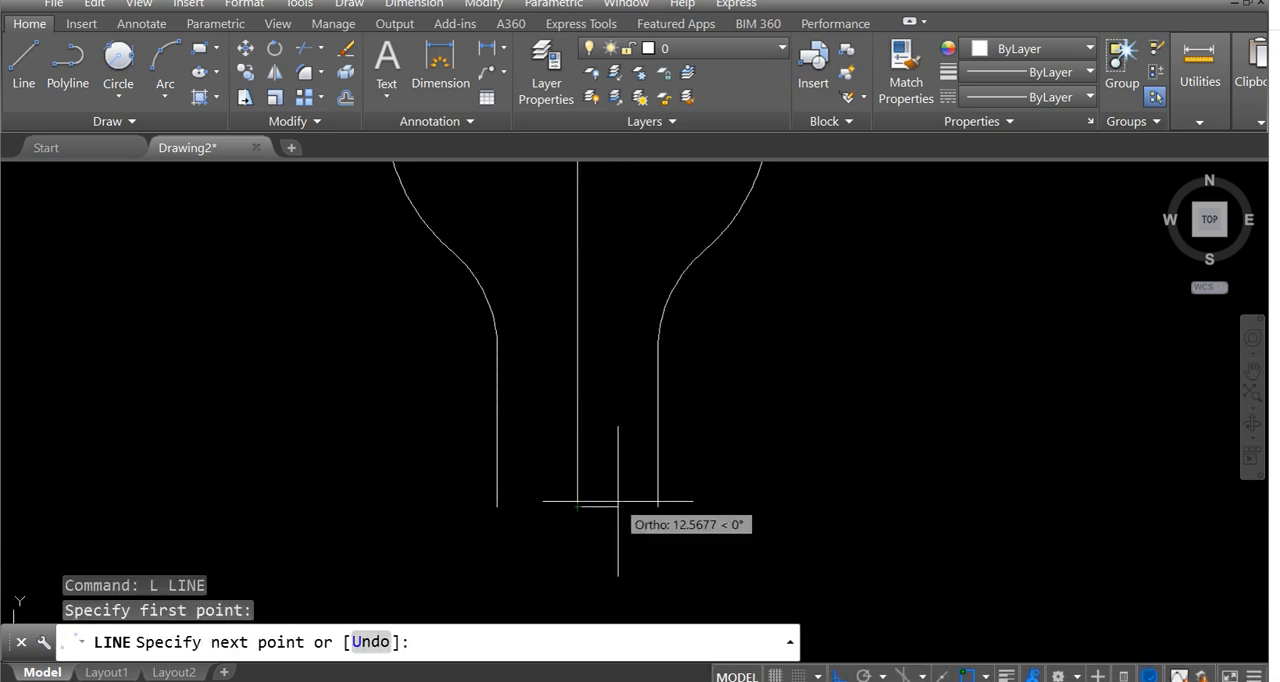
{"action": "type", "text": "1"}
{"action": "key", "text": "Return"}
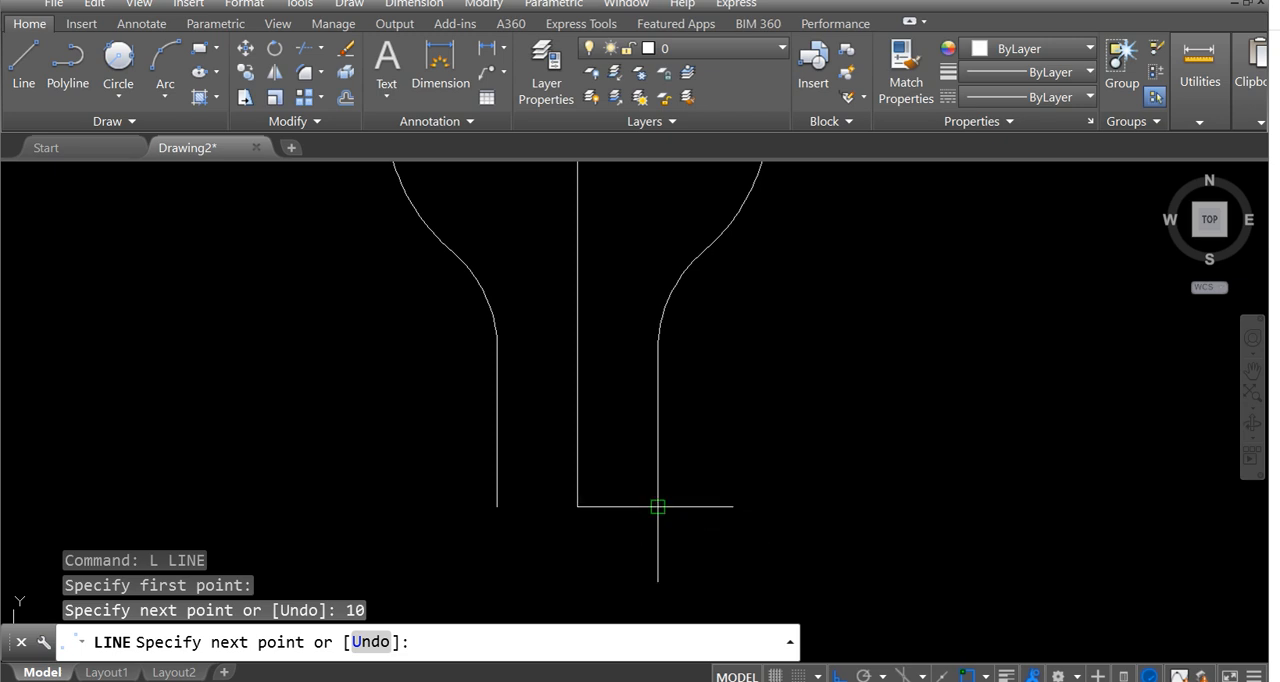
{"action": "key", "text": "Return"}
Draw a 15-unit horizontal line to the right from the lower endpoint of the centre line.
{"action": "scroll", "coordinate": [603, 497], "scroll_direction": "up", "scroll_amount": 4}
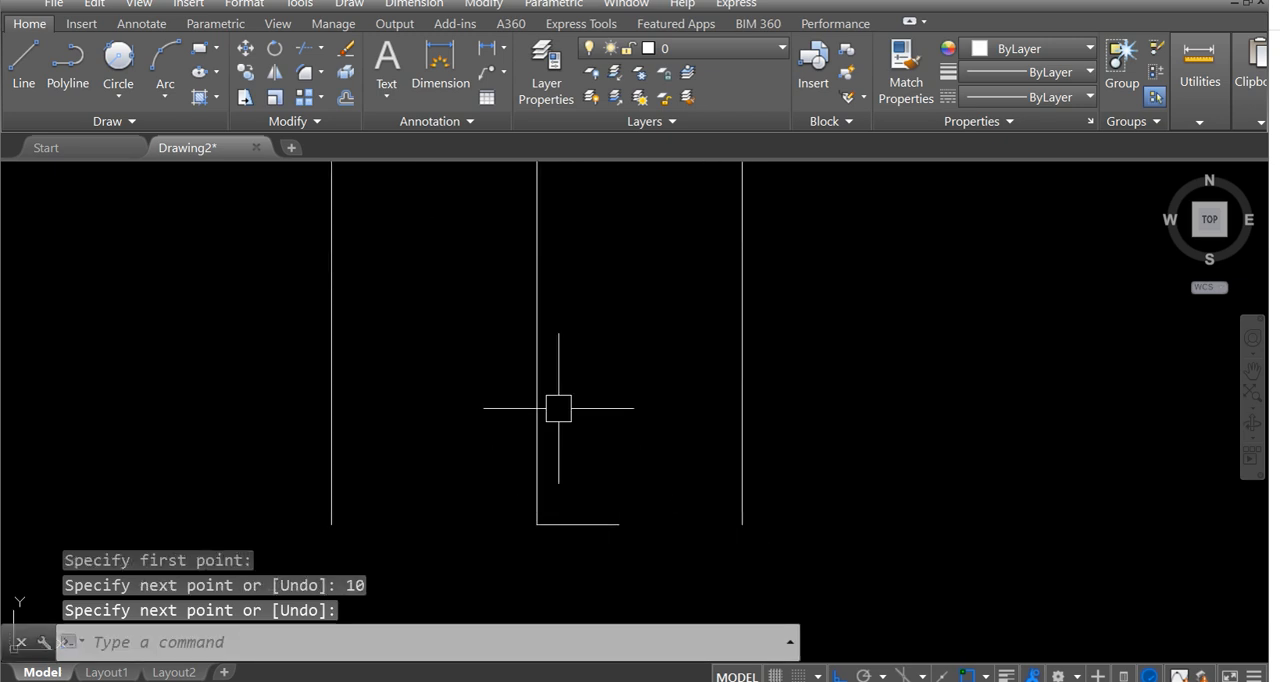
{"action": "scroll", "coordinate": [562, 392], "scroll_direction": "down", "scroll_amount": 2}
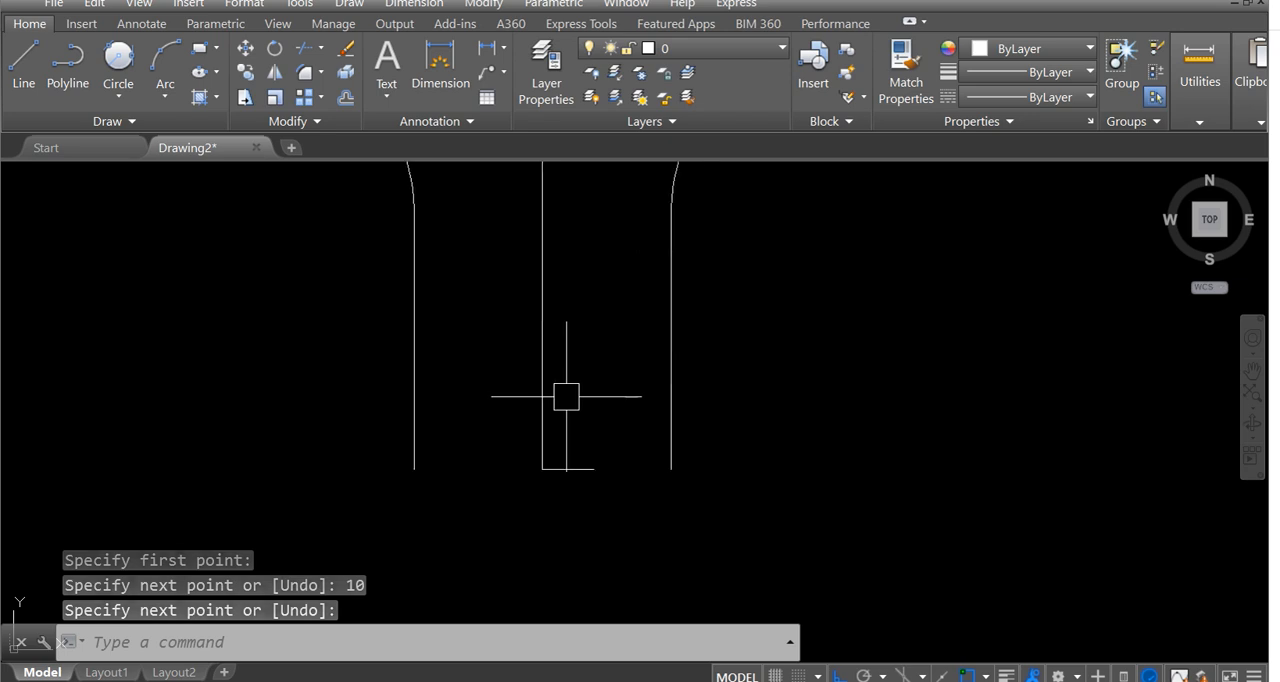
{"action": "middle_click_drag", "start_coordinate": [583, 452], "coordinate": [660, 480]}
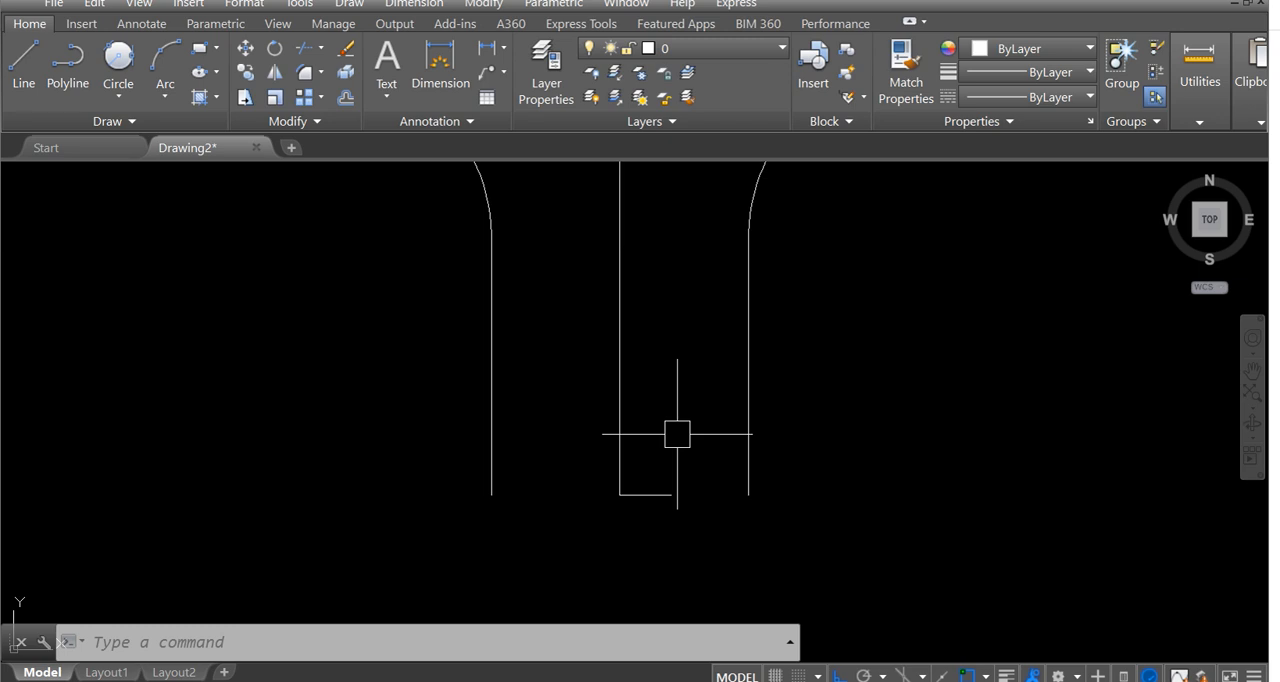
{"action": "type", "text": "L"}
{"action": "key", "text": "Return"}
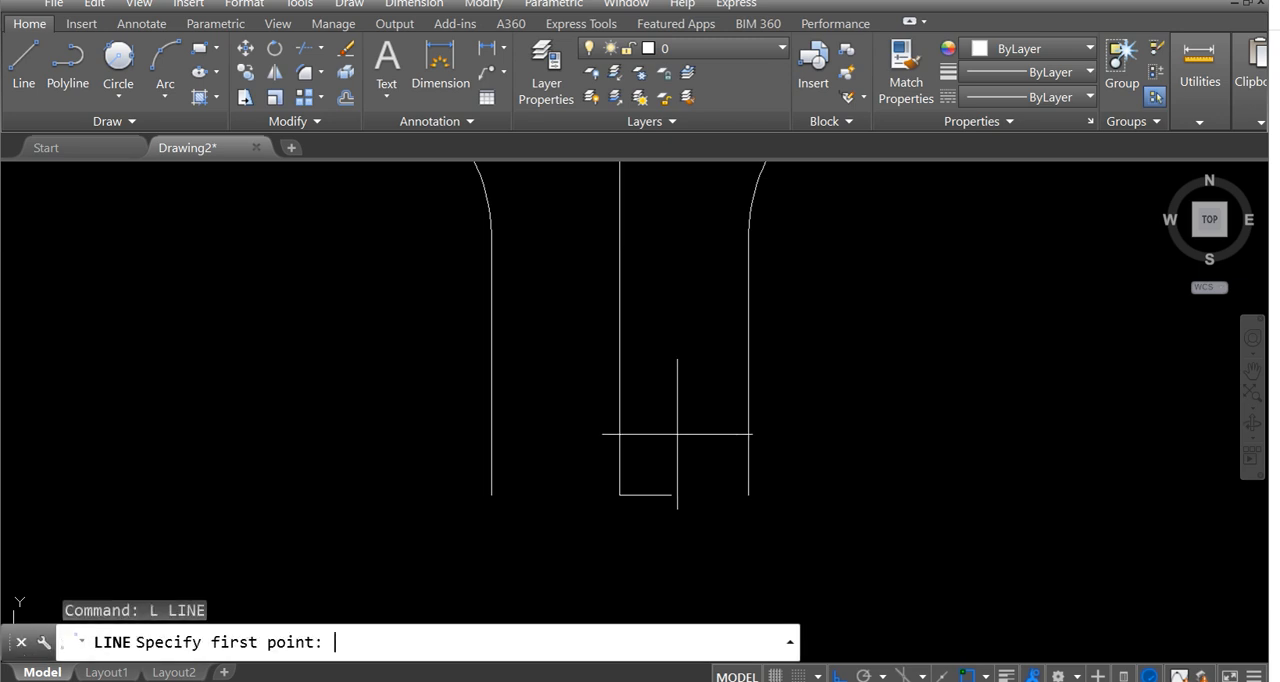
{"action": "left_click", "coordinate": [620, 494]}
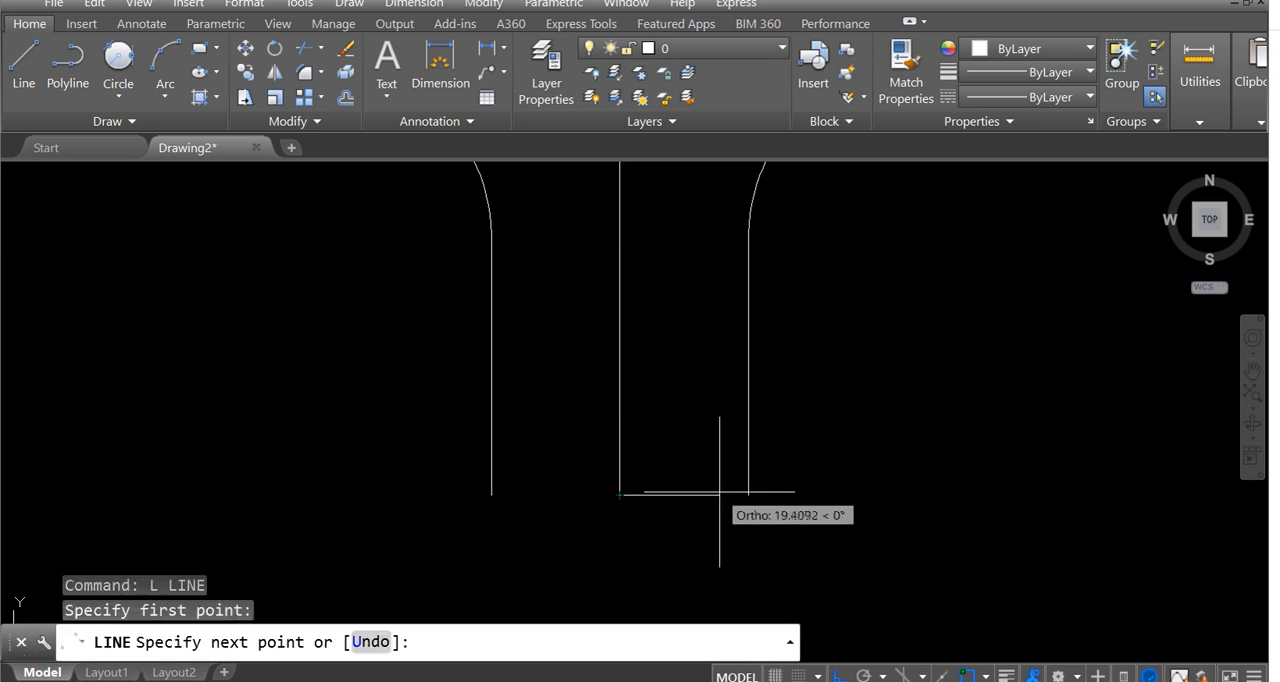
{"action": "type", "text": "15"}
{"action": "key", "text": "Return"}
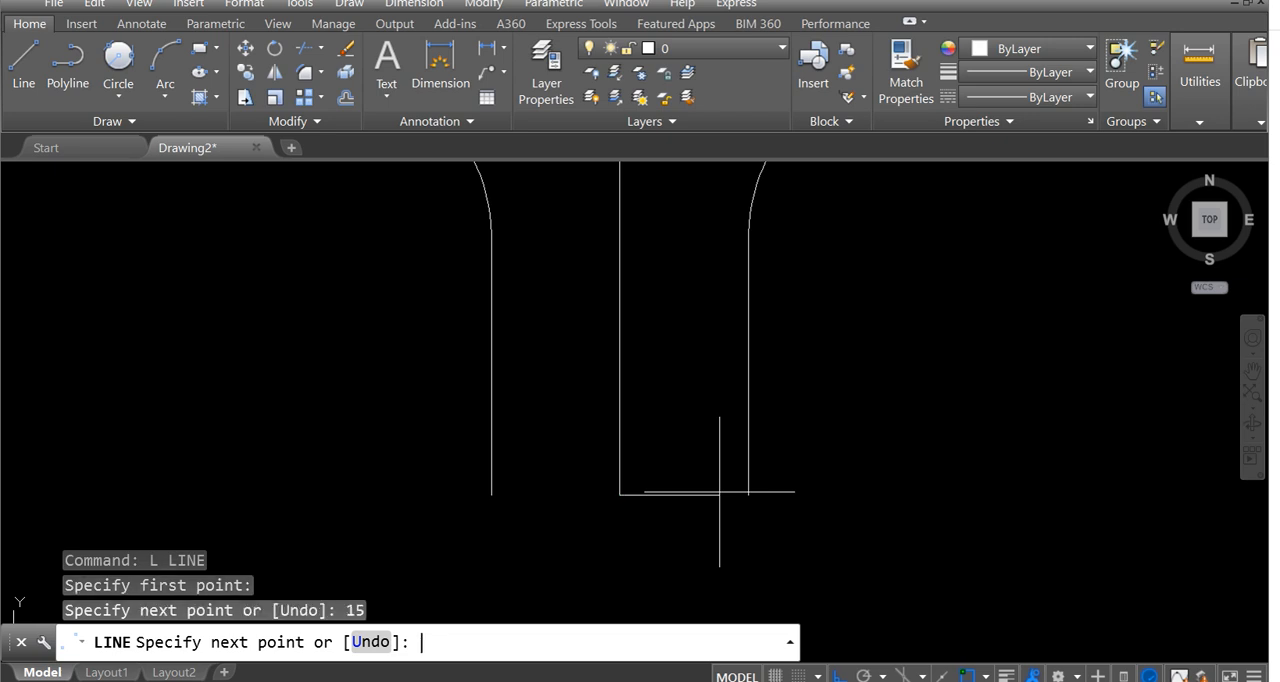
{"action": "key", "text": "Escape"}
Move the 15-unit horizontal line straight up by 5 units.
{"action": "type", "text": "m"}
{"action": "key", "text": "Return"}
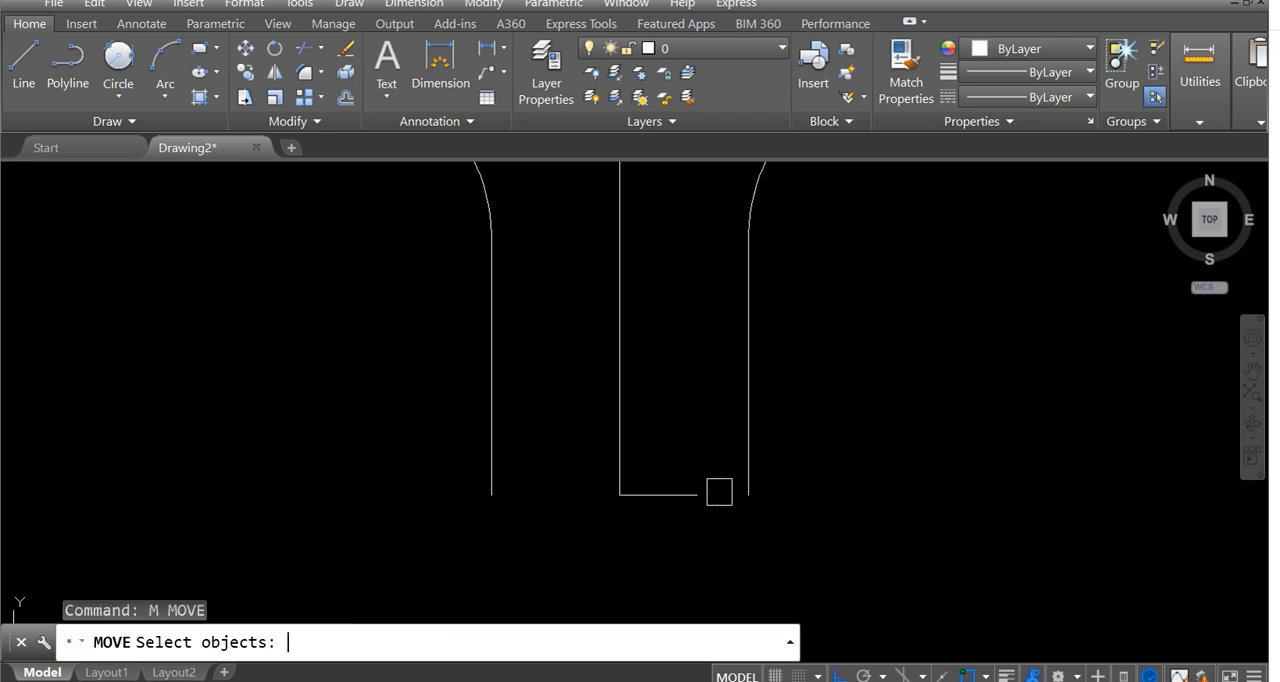
{"action": "left_click", "coordinate": [706, 500]}
{"action": "key", "text": "Return"}
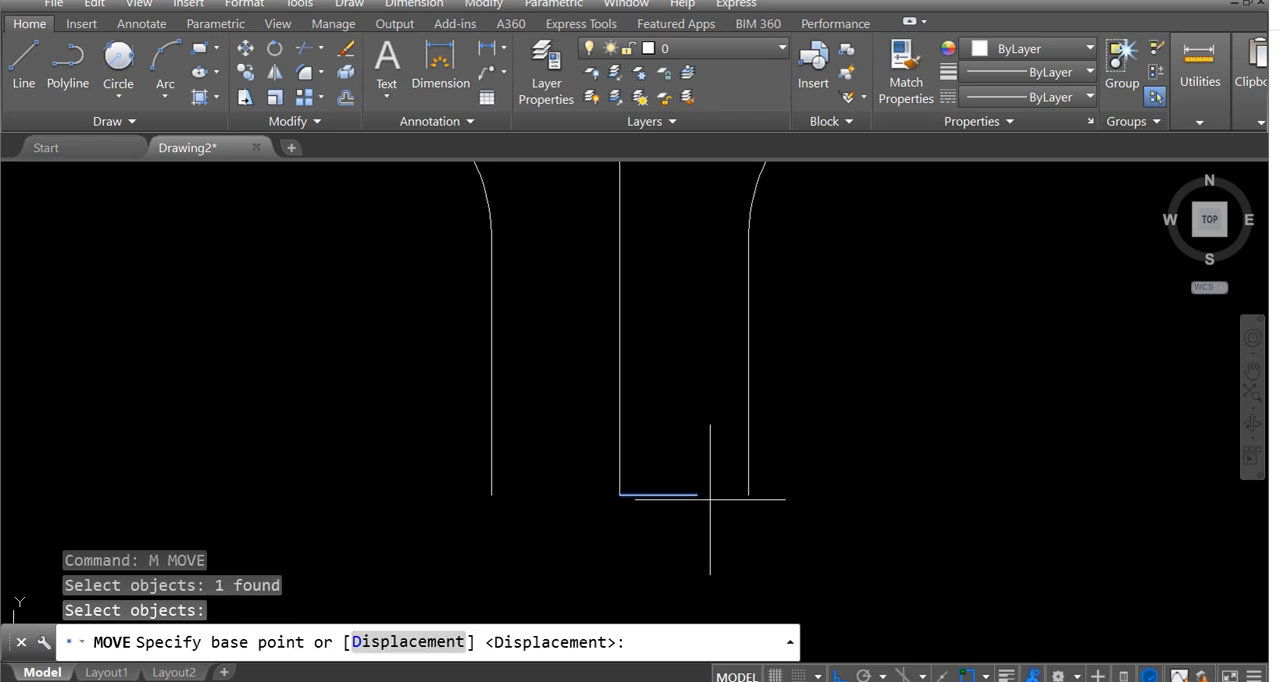
{"action": "left_click", "coordinate": [713, 497]}
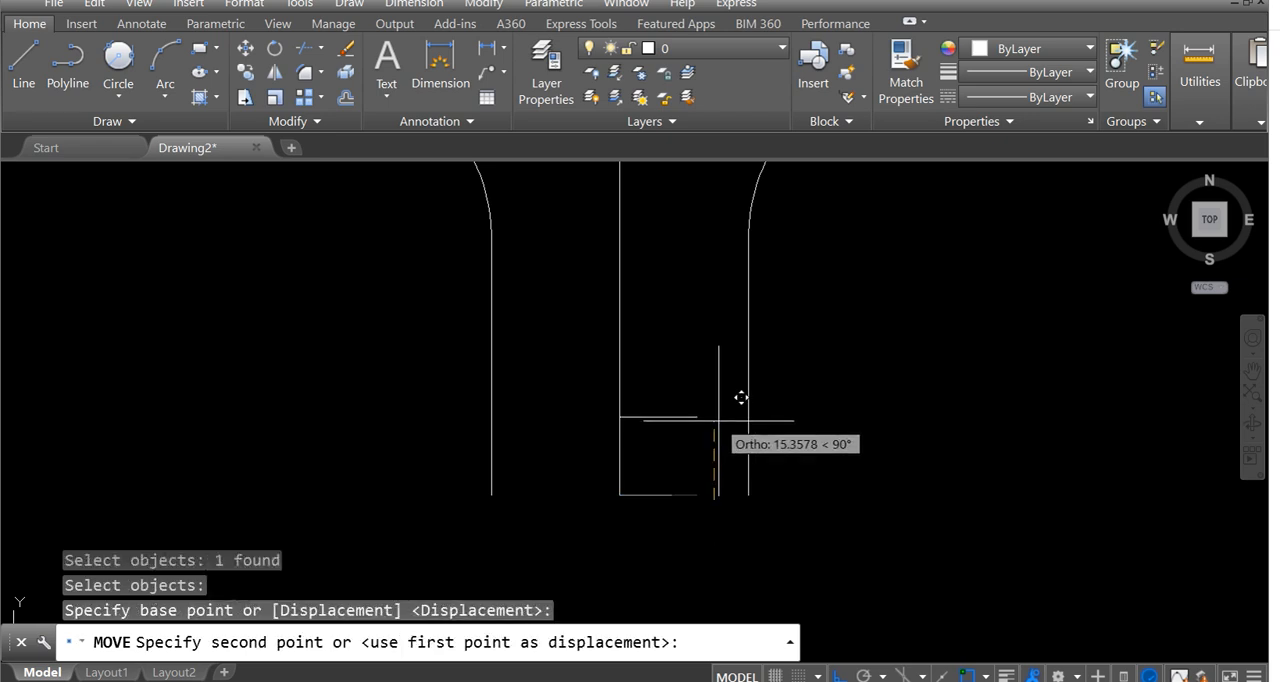
{"action": "type", "text": "5"}
{"action": "key", "text": "Return"}
Draw a sloped line from the right end of the 10-unit line to the right end of the 15-unit line.
{"action": "key", "text": "Return"}
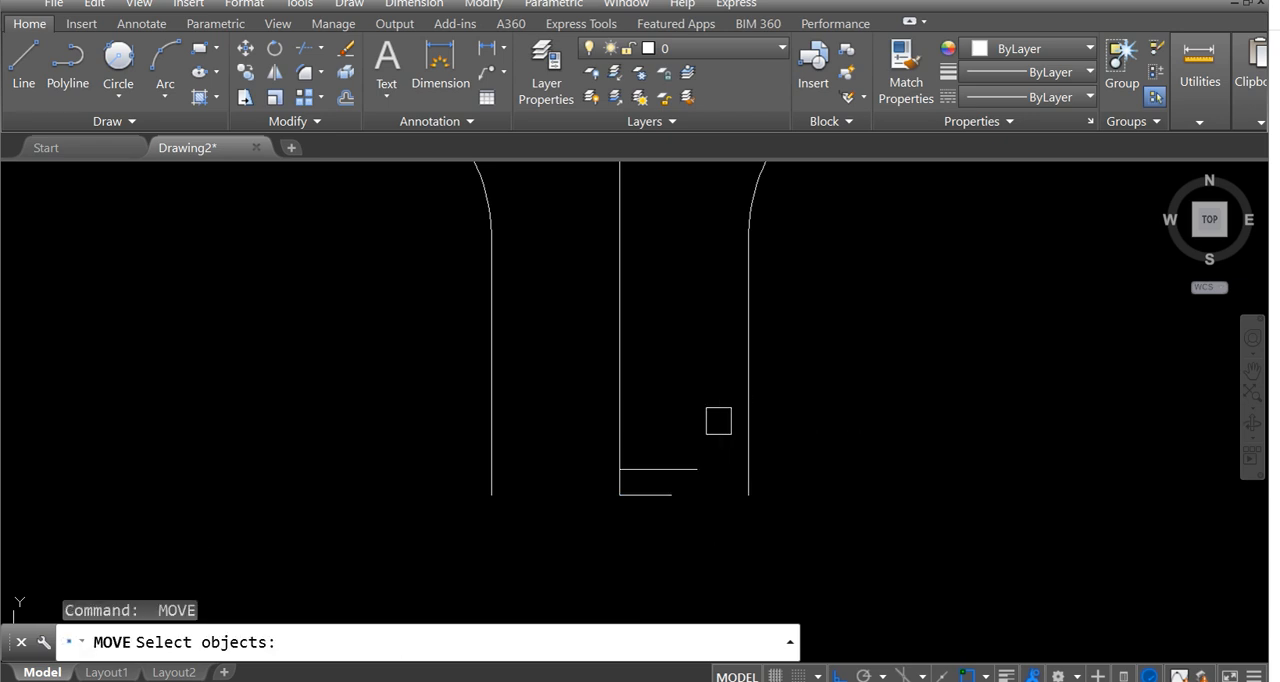
{"action": "key", "text": "Escape"}
{"action": "type", "text": "L"}
{"action": "key", "text": "Return"}
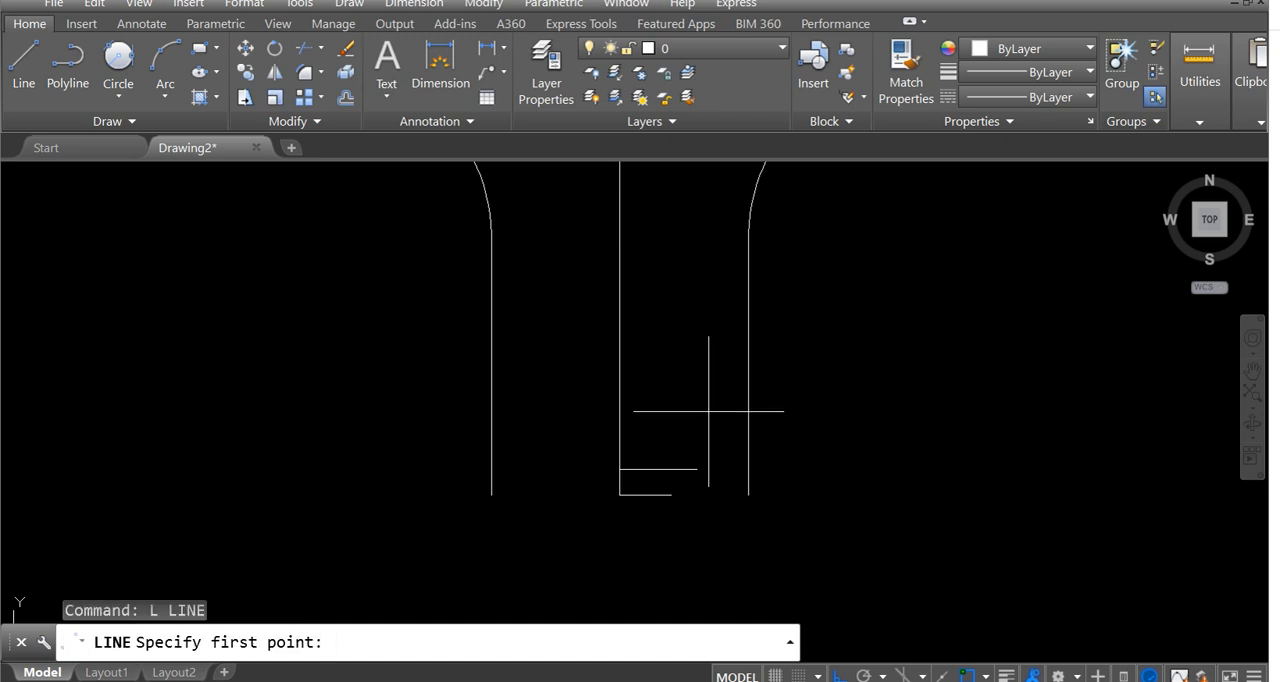
{"action": "left_click", "coordinate": [672, 493]}
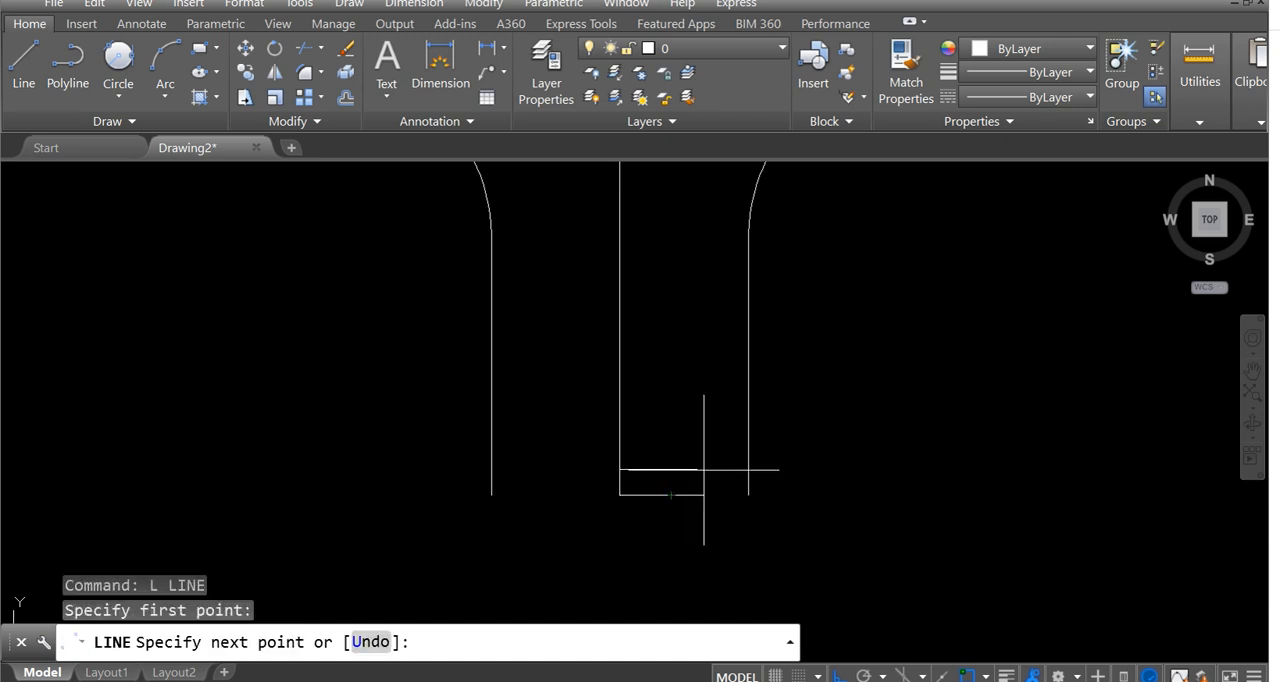
{"action": "left_click", "coordinate": [697, 468]}
Continue the line with a 5-unit horizontal segment to the right from the top of the slope.
{"action": "scroll", "coordinate": [706, 462], "scroll_direction": "up", "scroll_amount": 4}
{"action": "scroll", "coordinate": [694, 486], "scroll_direction": "up", "scroll_amount": 2}
{"action": "scroll", "coordinate": [690, 495], "scroll_direction": "down", "scroll_amount": 2}
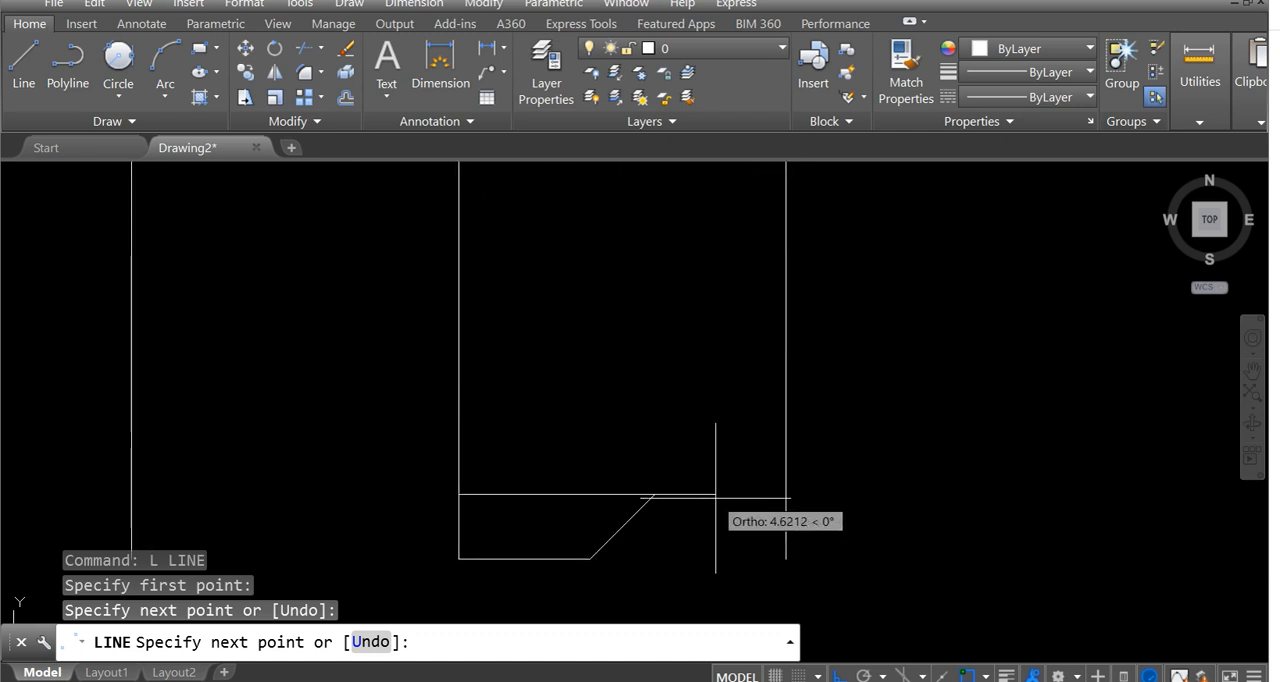
{"action": "type", "text": "5"}
{"action": "key", "text": "Return"}
{"action": "key", "text": "Return"}
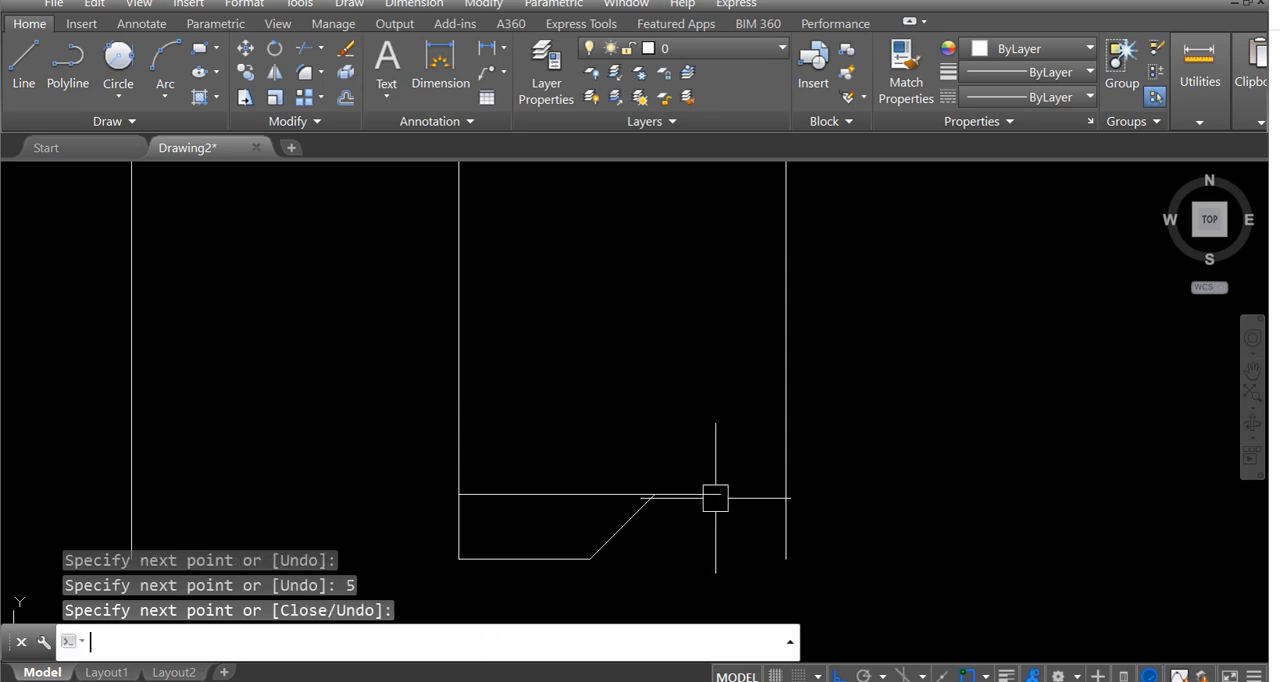
Examine the widths and heights of the tapered sections below the screw thread in the reference image.
{"action": "scroll", "coordinate": [651, 454], "scroll_direction": "down", "scroll_amount": 3}
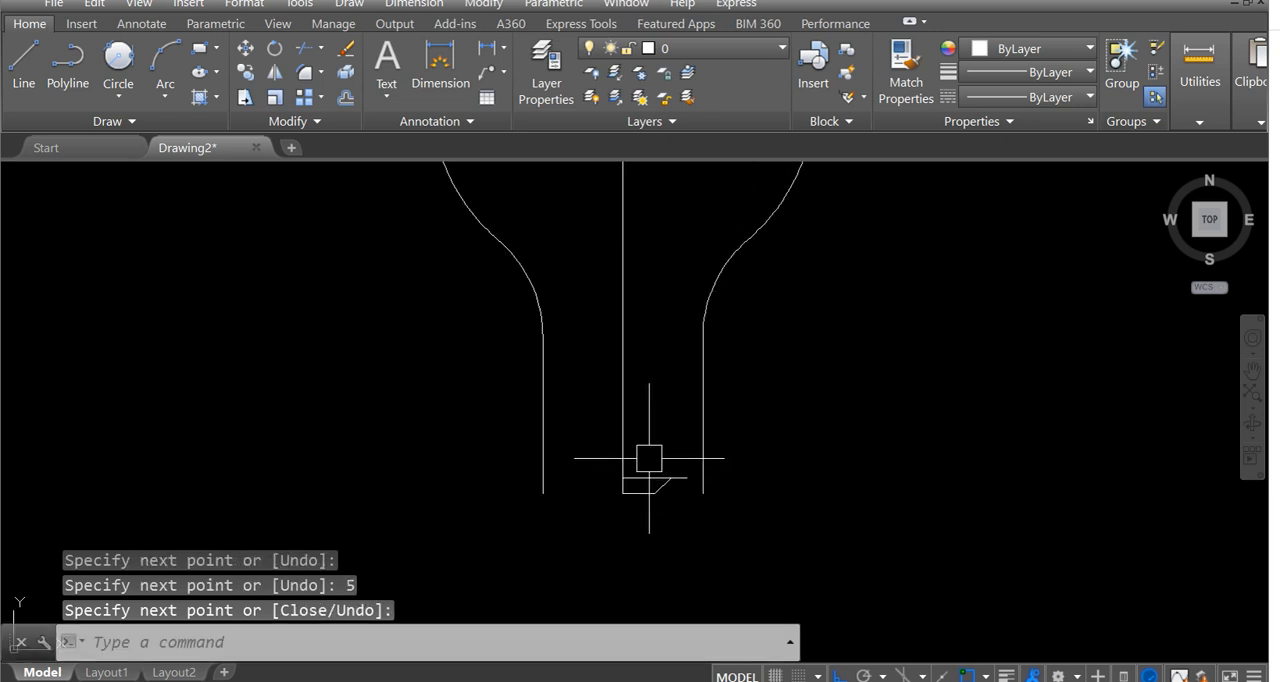
{"action": "scroll", "coordinate": [700, 468], "scroll_direction": "up", "scroll_amount": 2}
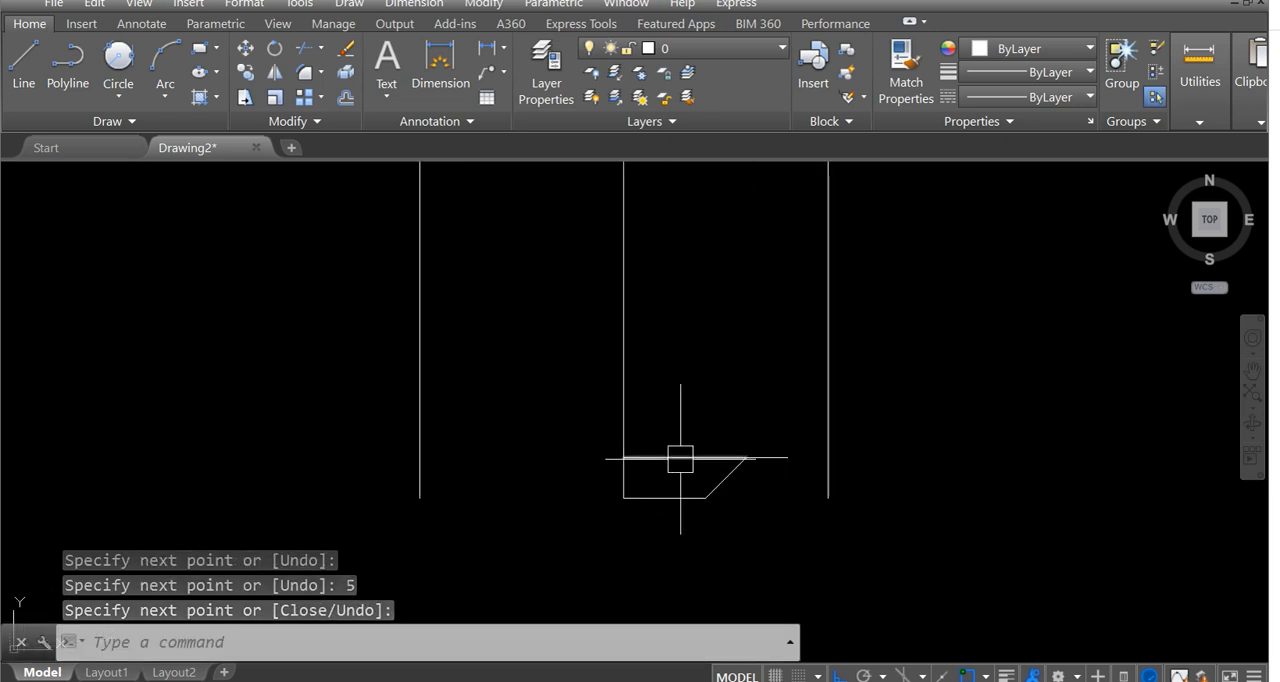
{"action": "scroll", "coordinate": [680, 458], "scroll_direction": "down", "scroll_amount": 5}
{"action": "middle_click_drag", "start_coordinate": [592, 467], "coordinate": [827, 422]}
{"action": "scroll", "coordinate": [302, 450], "scroll_direction": "up", "scroll_amount": 1}
{"action": "scroll", "coordinate": [100, 578], "scroll_direction": "up", "scroll_amount": 2}
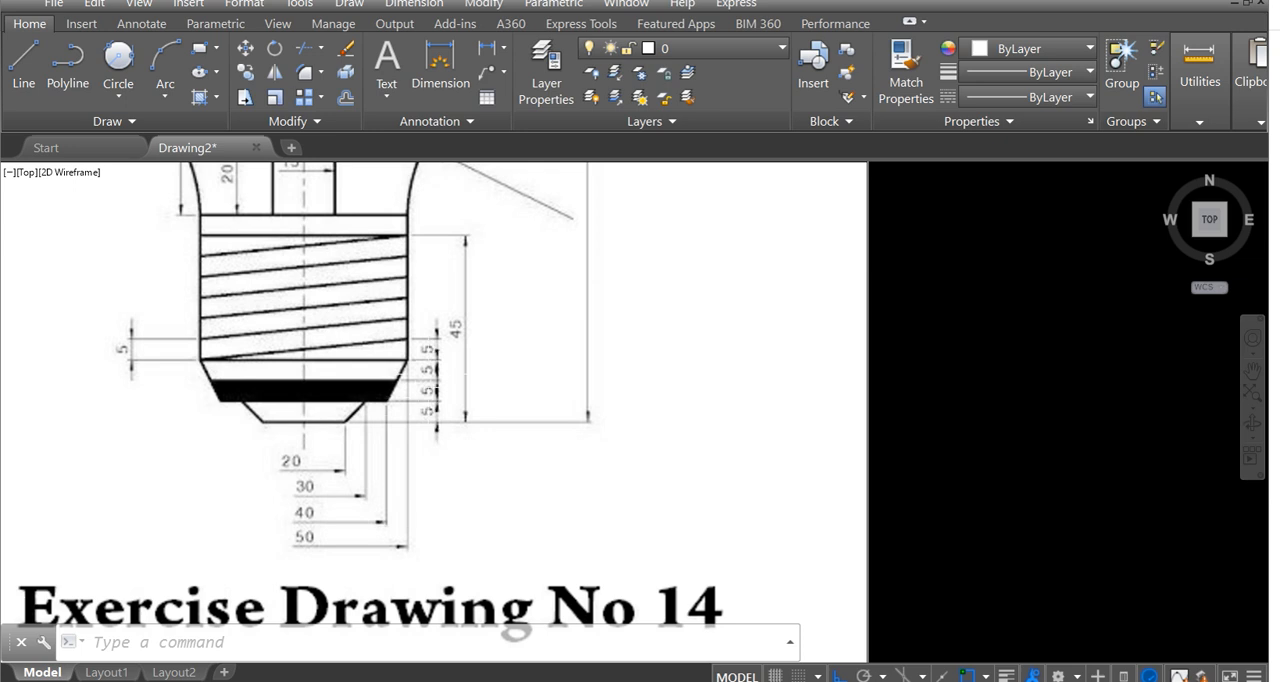
{"action": "scroll", "coordinate": [437, 379], "scroll_direction": "down", "scroll_amount": 2}
{"action": "middle_click_drag", "start_coordinate": [436, 380], "coordinate": [179, 431]}
{"action": "mouse_move", "coordinate": [781, 379]}
{"action": "middle_mouse_down"}
{"action": "mouse_move", "coordinate": [489, 434]}
{"action": "mouse_move", "coordinate": [426, 433]}
{"action": "middle_mouse_up"}
{"action": "scroll", "coordinate": [804, 426], "scroll_direction": "up", "scroll_amount": 2}
{"action": "scroll", "coordinate": [804, 426], "scroll_direction": "up", "scroll_amount": 6}
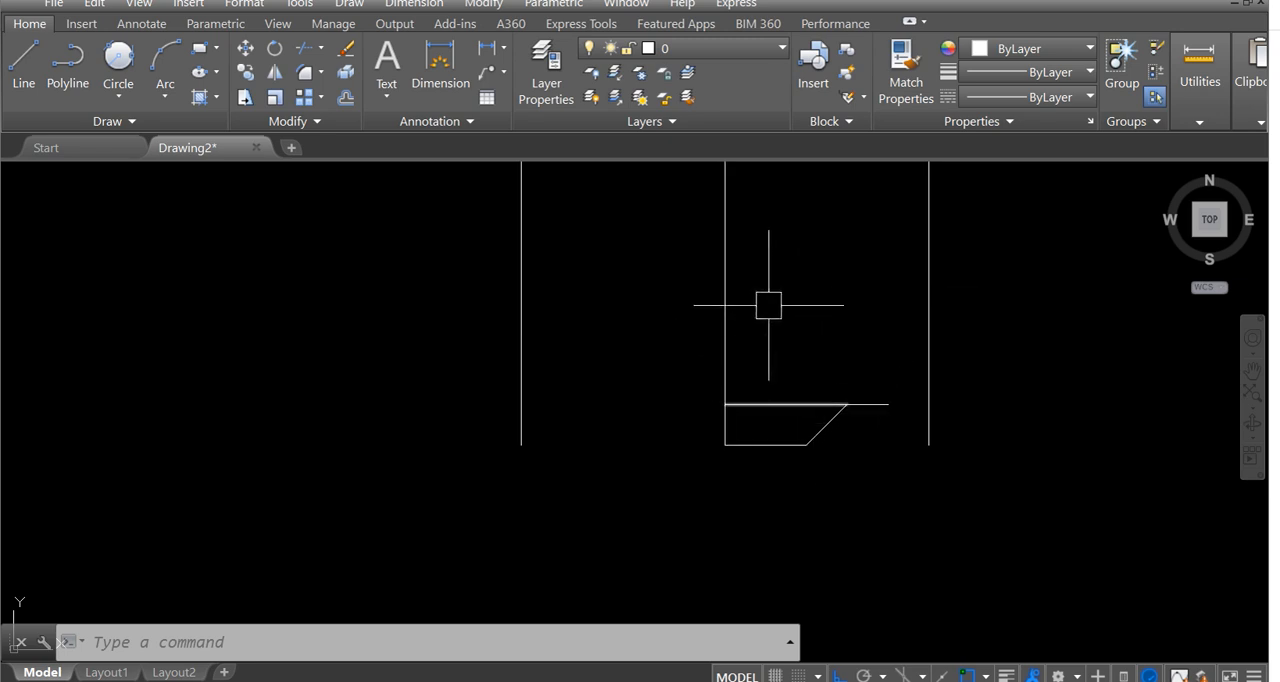
{"action": "middle_click_drag", "start_coordinate": [826, 400], "coordinate": [811, 399]}
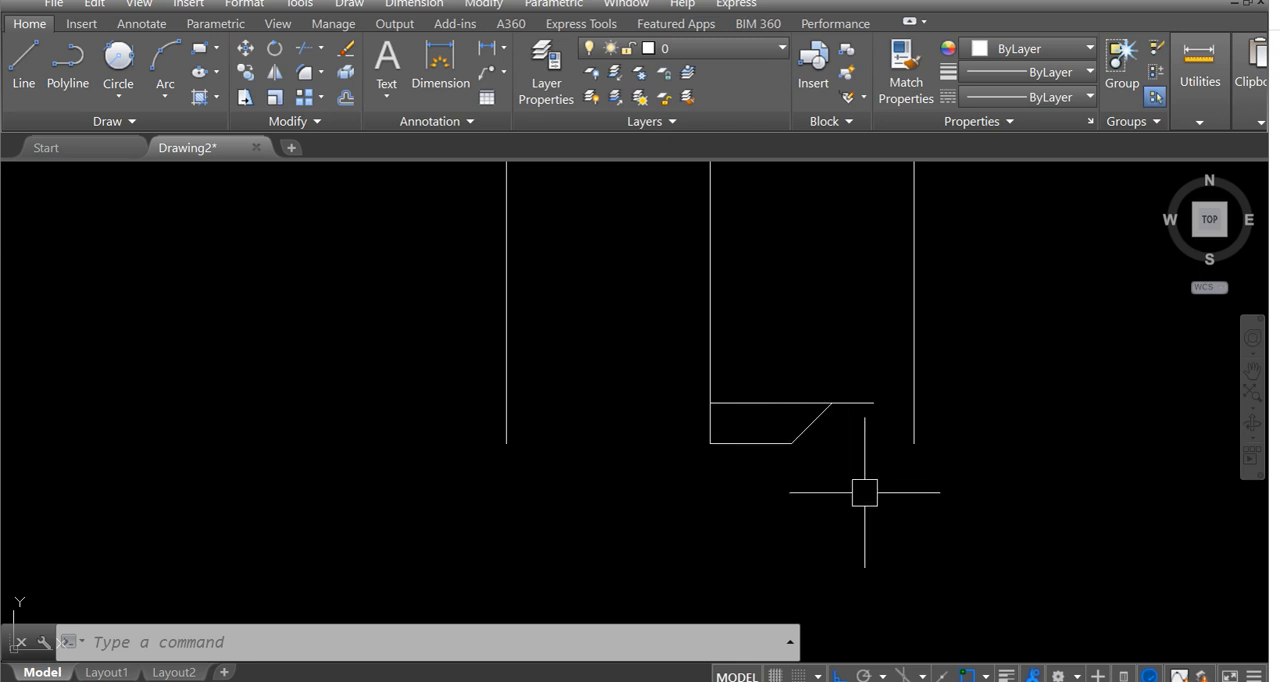
{"action": "type", "text": "l"}
{"action": "key", "text": "Return"}
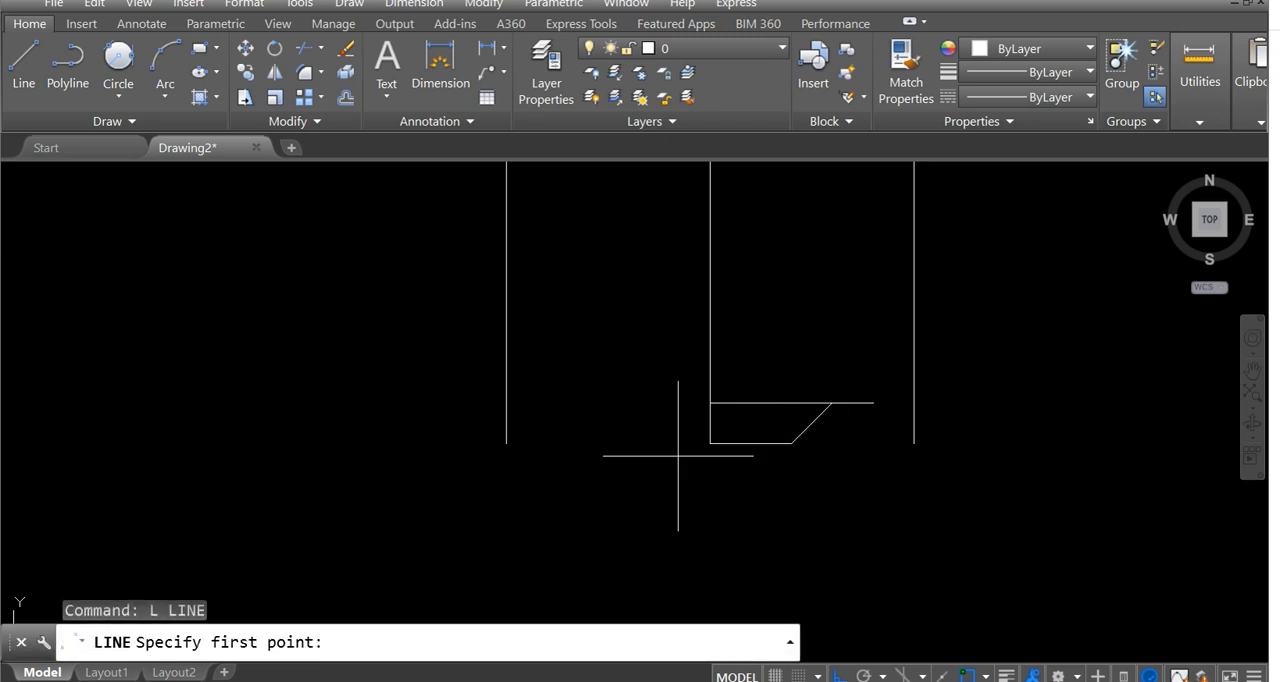
{"action": "left_click", "coordinate": [710, 443]}
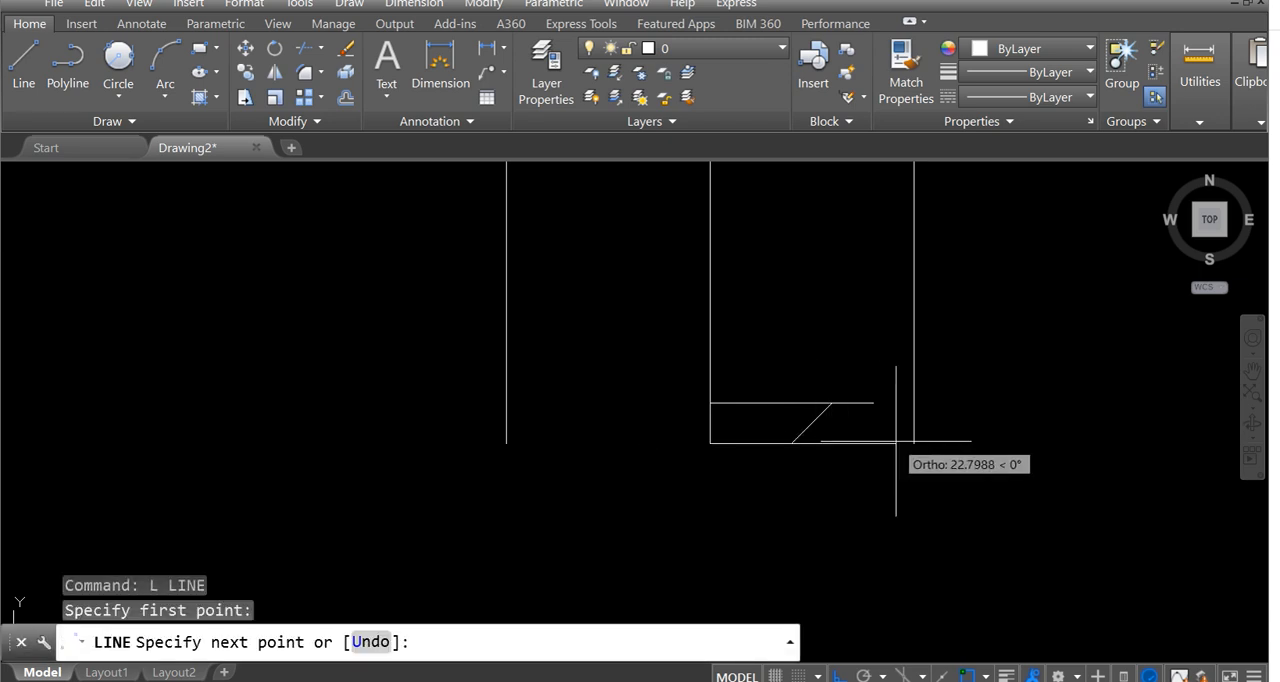
{"action": "type", "text": "2"}
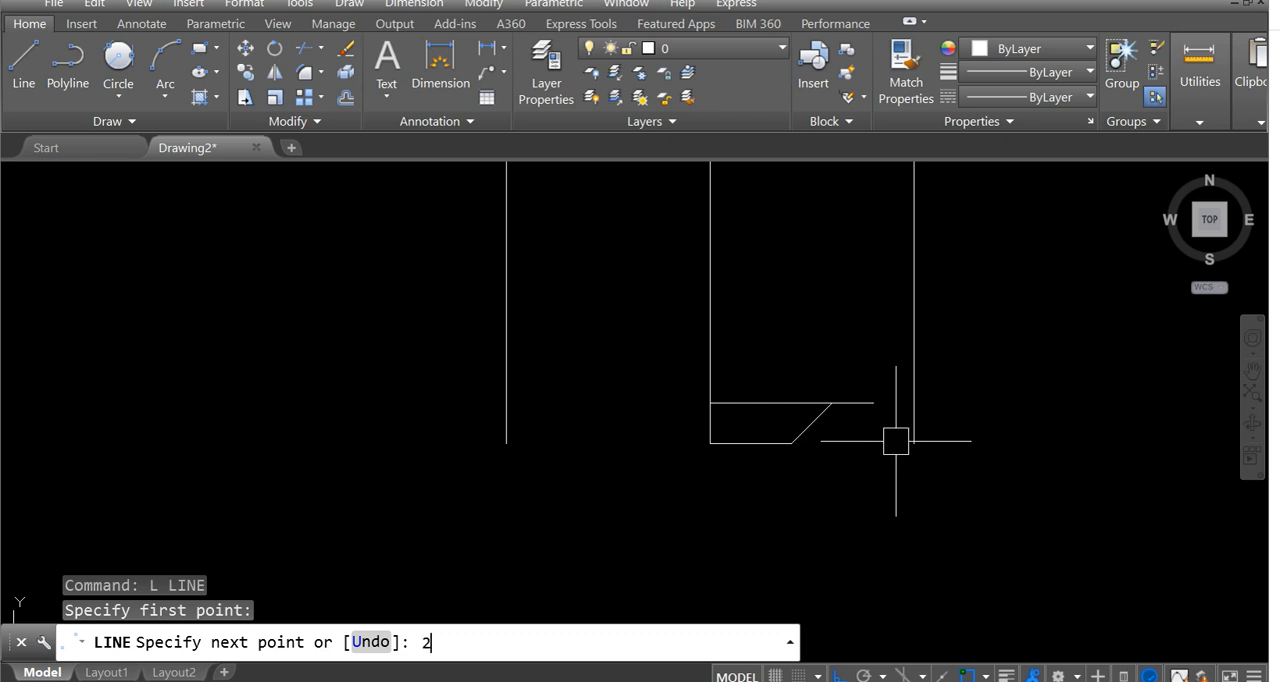
{"action": "key", "text": "Escape"}
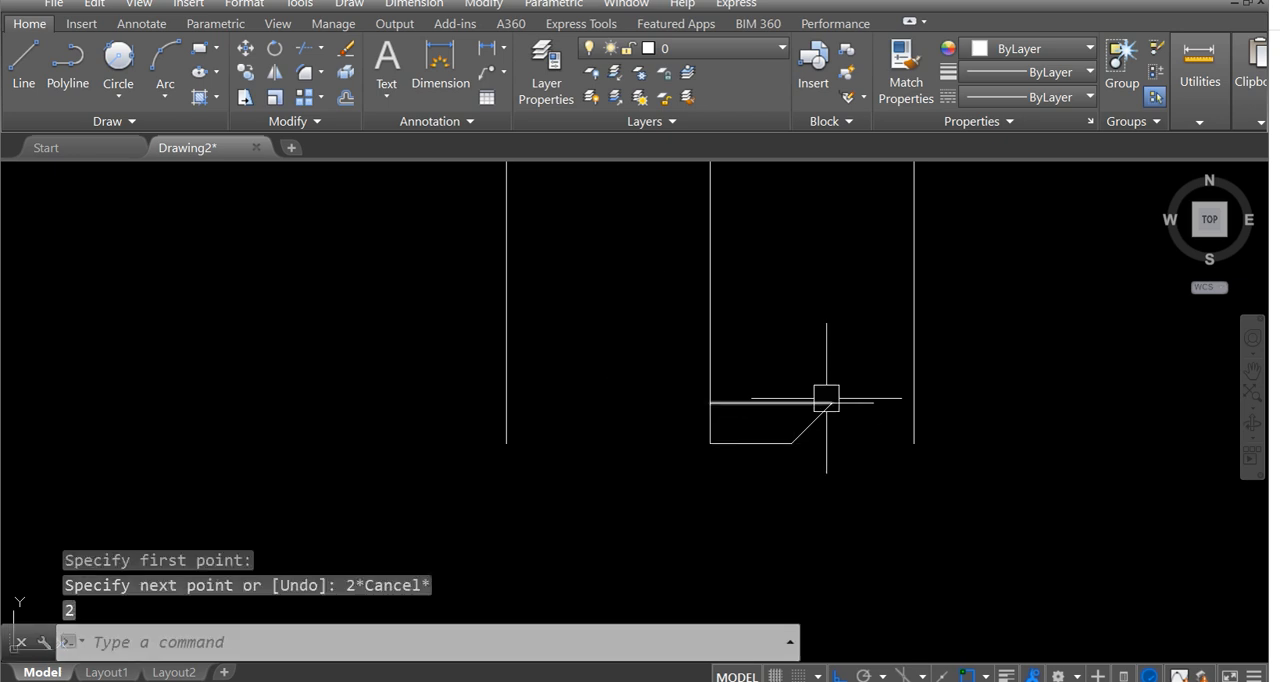
Draw a 25-unit horizontal line to the right from where the tip's upper edge meets the centre line.
{"action": "type", "text": "L"}
{"action": "key", "text": "Return"}
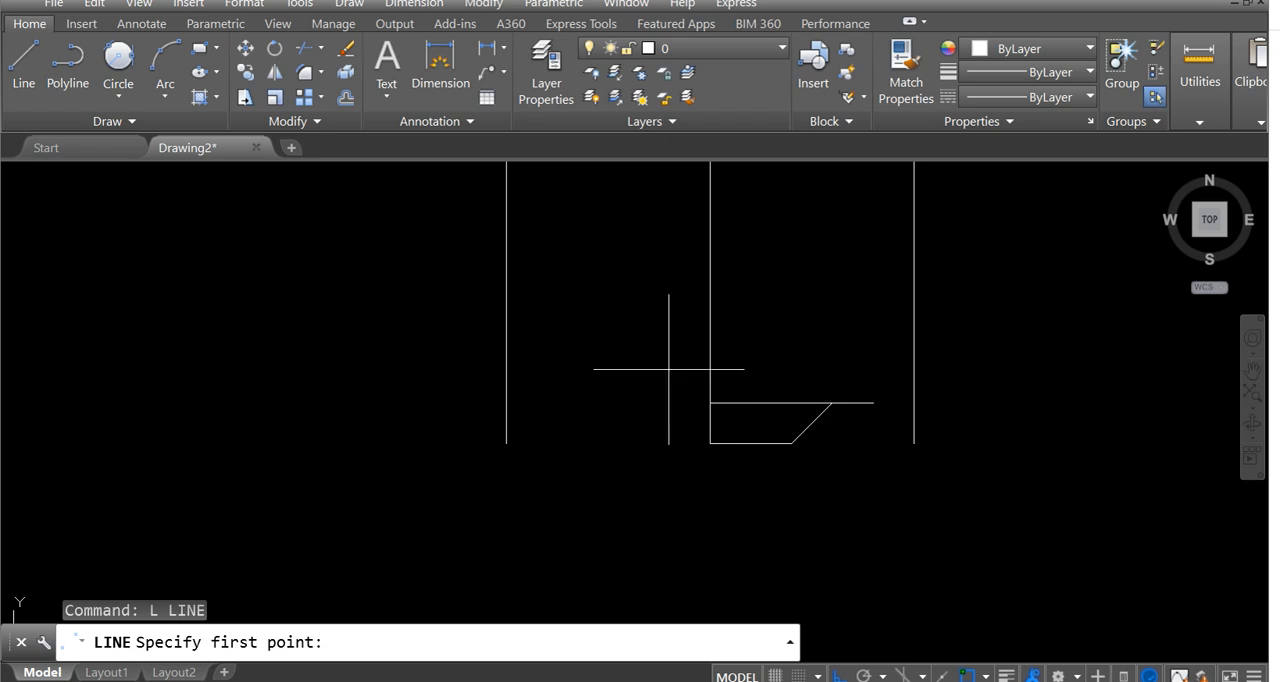
{"action": "left_click", "coordinate": [710, 403]}
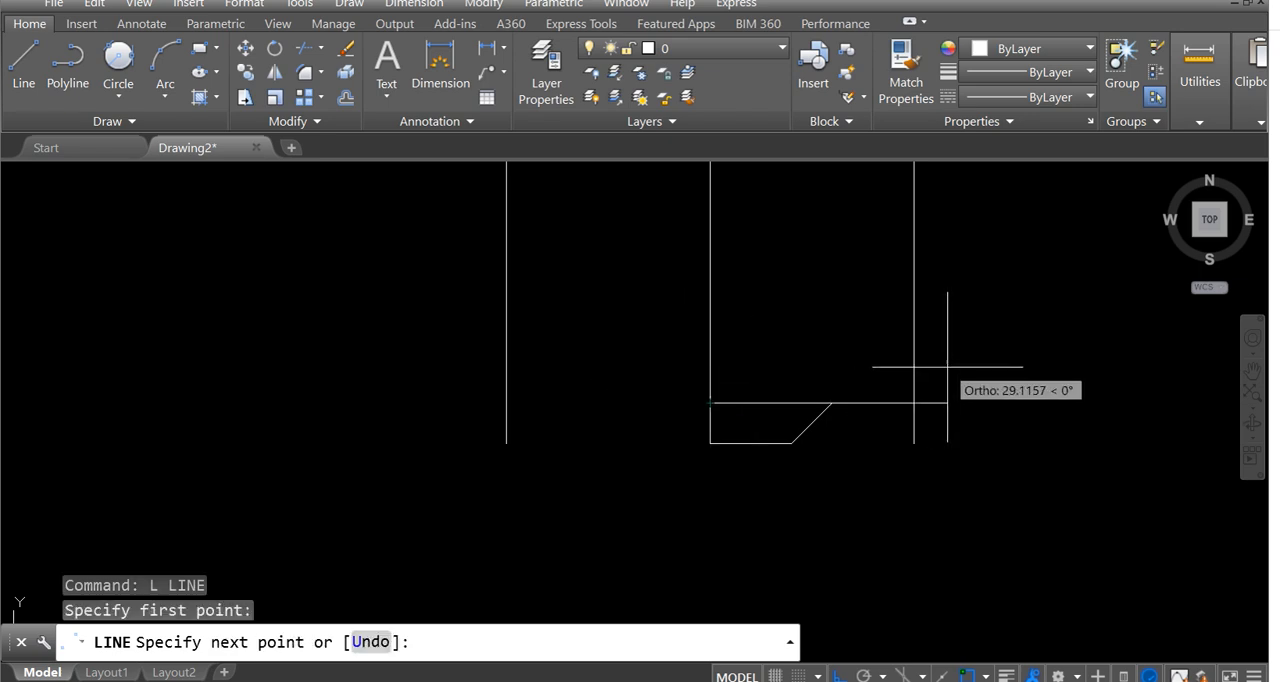
{"action": "type", "text": "2"}
{"action": "key", "text": "Return"}
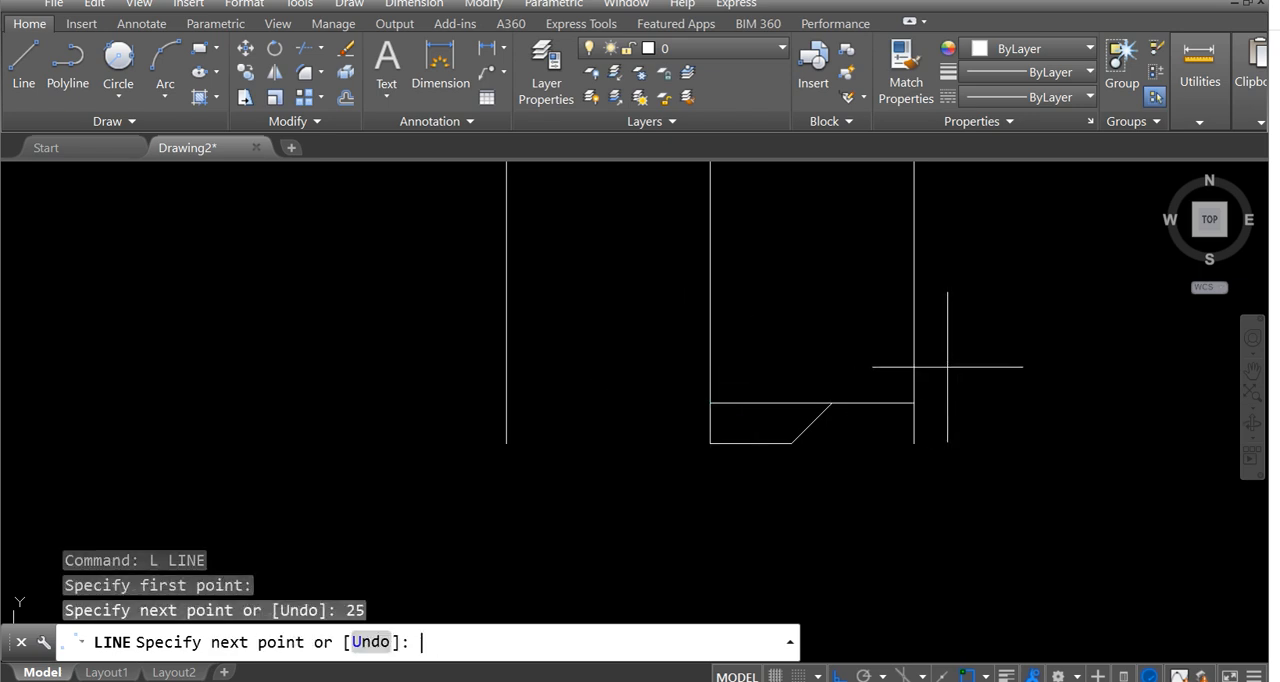
{"action": "key", "text": "Return"}
{"action": "key", "text": "Escape"}
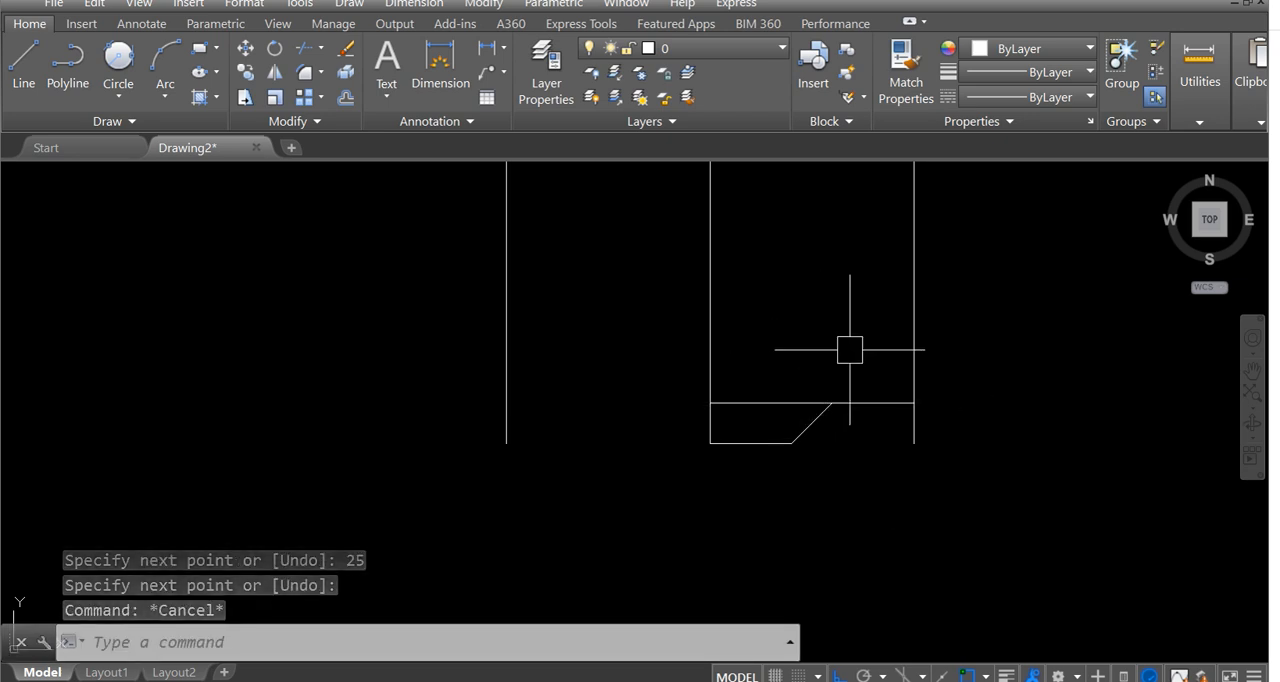
Move the 25-unit horizontal line straight up by 10 units.
{"action": "type", "text": "m"}
{"action": "key", "text": "Return"}
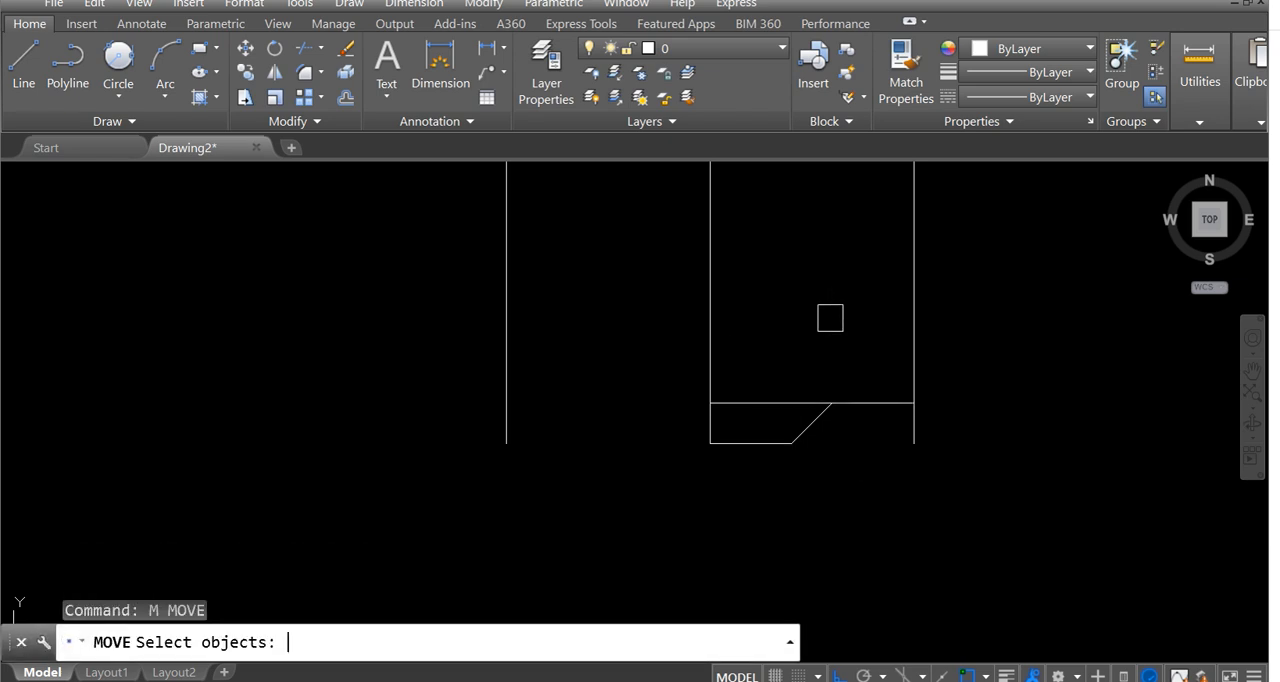
{"action": "left_click", "coordinate": [887, 405]}
{"action": "key", "text": "Return"}
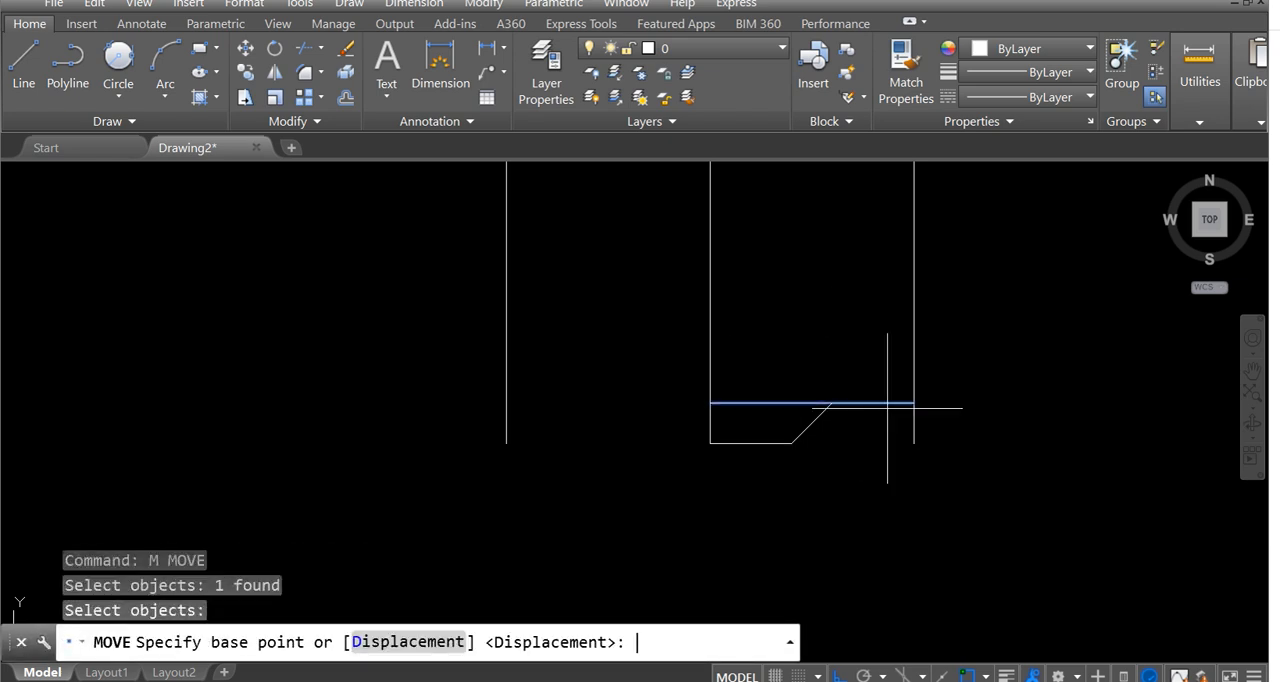
{"action": "left_click", "coordinate": [962, 421]}
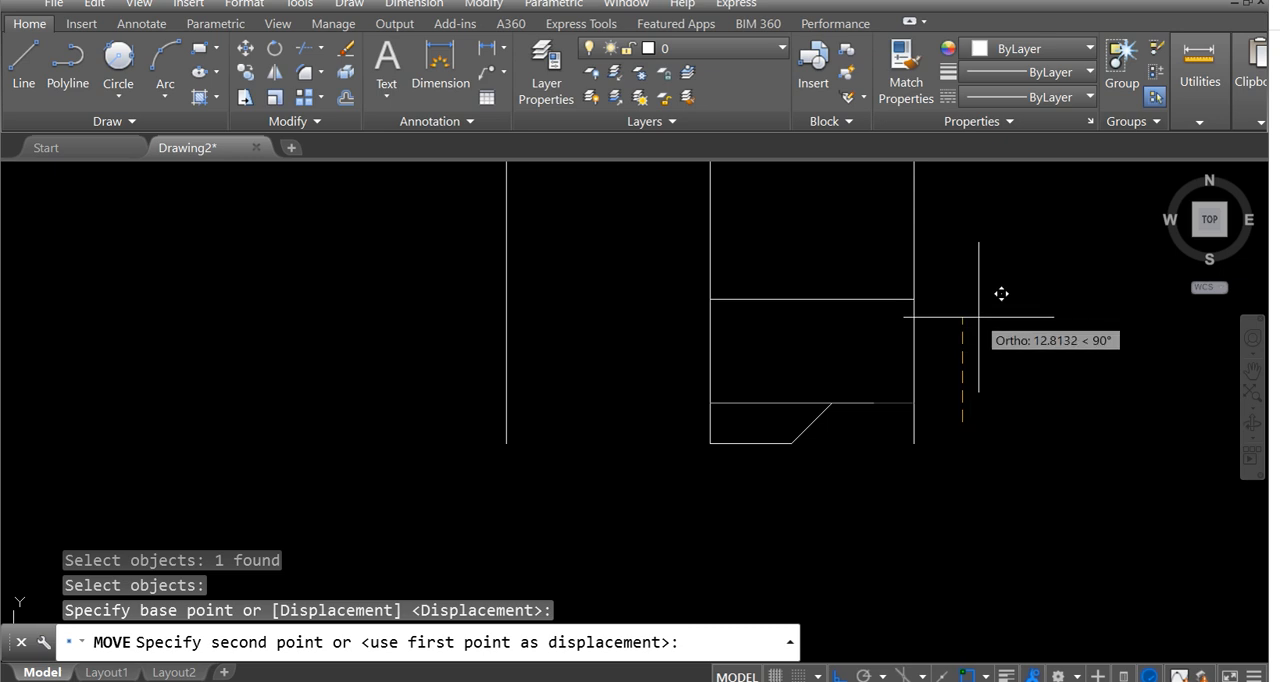
{"action": "type", "text": "10"}
{"action": "key", "text": "Return"}
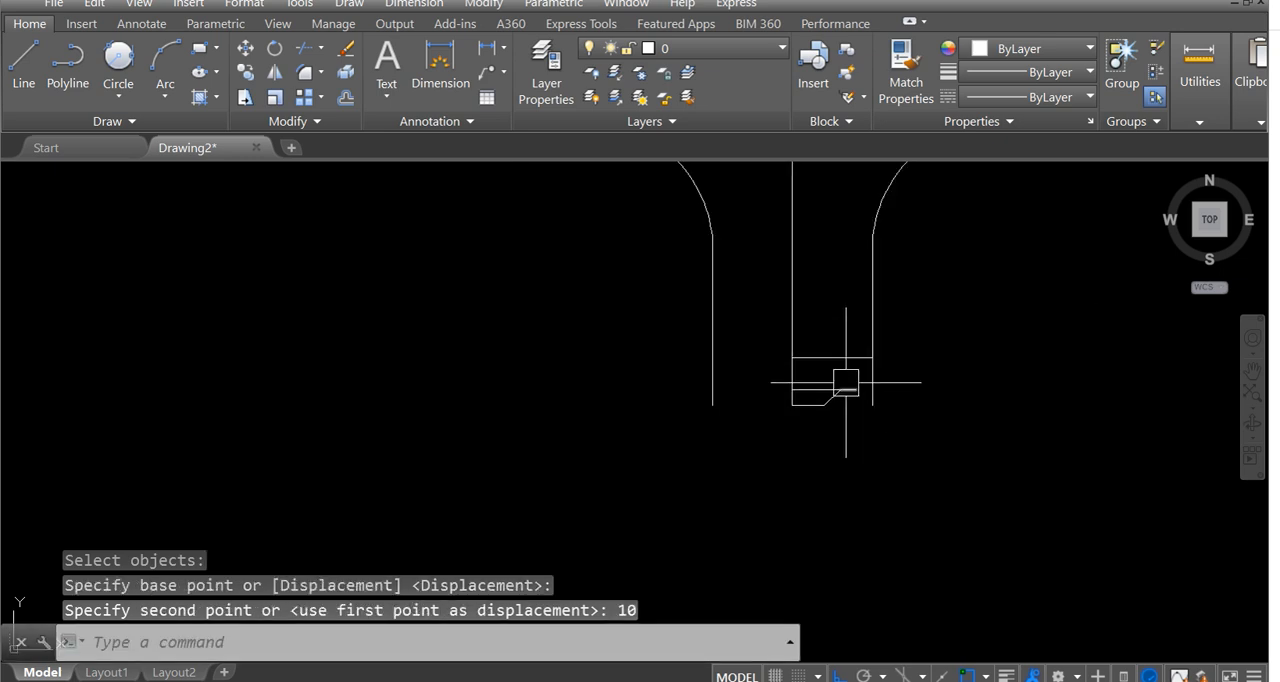
Draw a slanted line from the right end of the tip's 5-unit horizontal segment up to the right end of the 25-unit line.
{"action": "scroll", "coordinate": [845, 374], "scroll_direction": "up", "scroll_amount": 2}
{"action": "scroll", "coordinate": [903, 374], "scroll_direction": "down", "scroll_amount": 6}
{"action": "scroll", "coordinate": [905, 384], "scroll_direction": "up", "scroll_amount": 1}
{"action": "scroll", "coordinate": [860, 400], "scroll_direction": "down", "scroll_amount": 4}
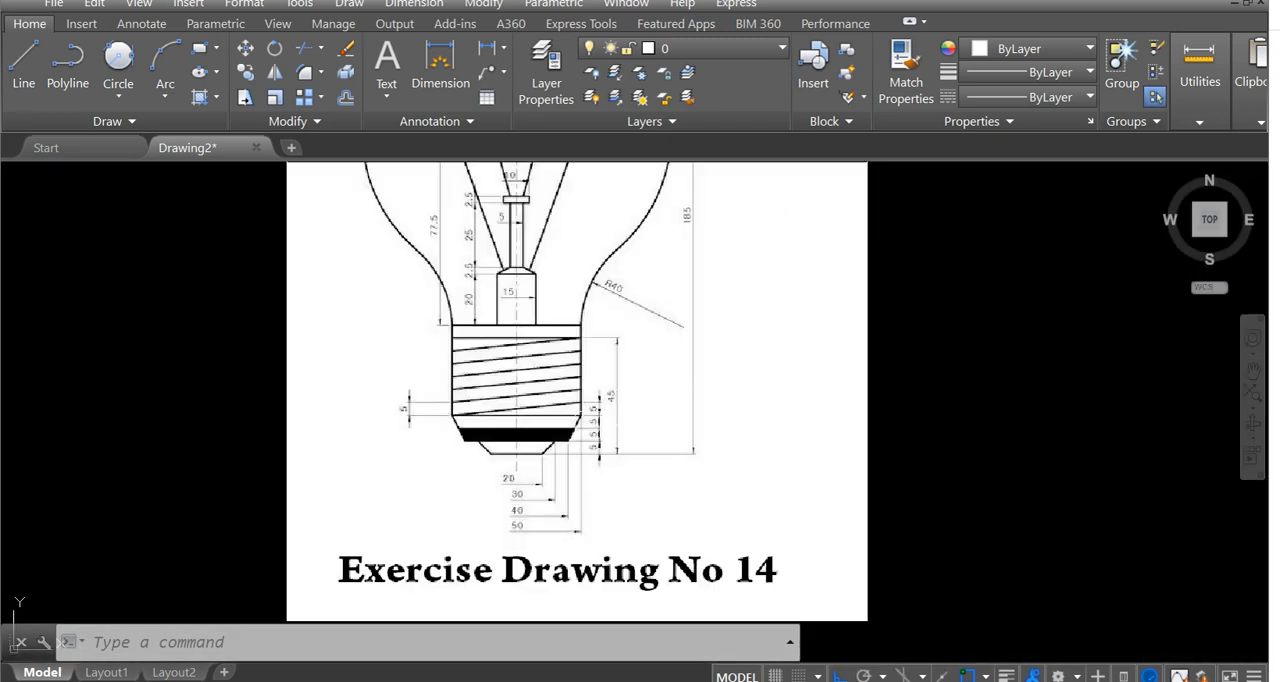
{"action": "scroll", "coordinate": [837, 383], "scroll_direction": "up", "scroll_amount": 5}
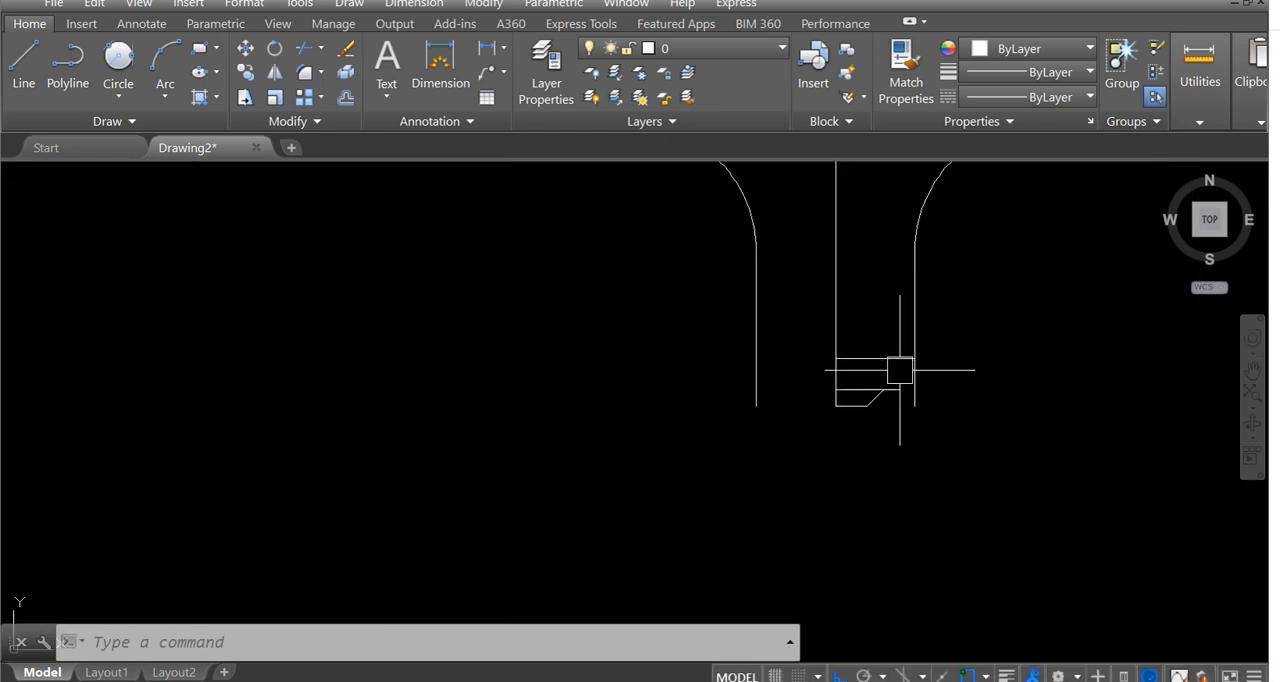
{"action": "type", "text": "1"}
{"action": "key", "text": "Return"}
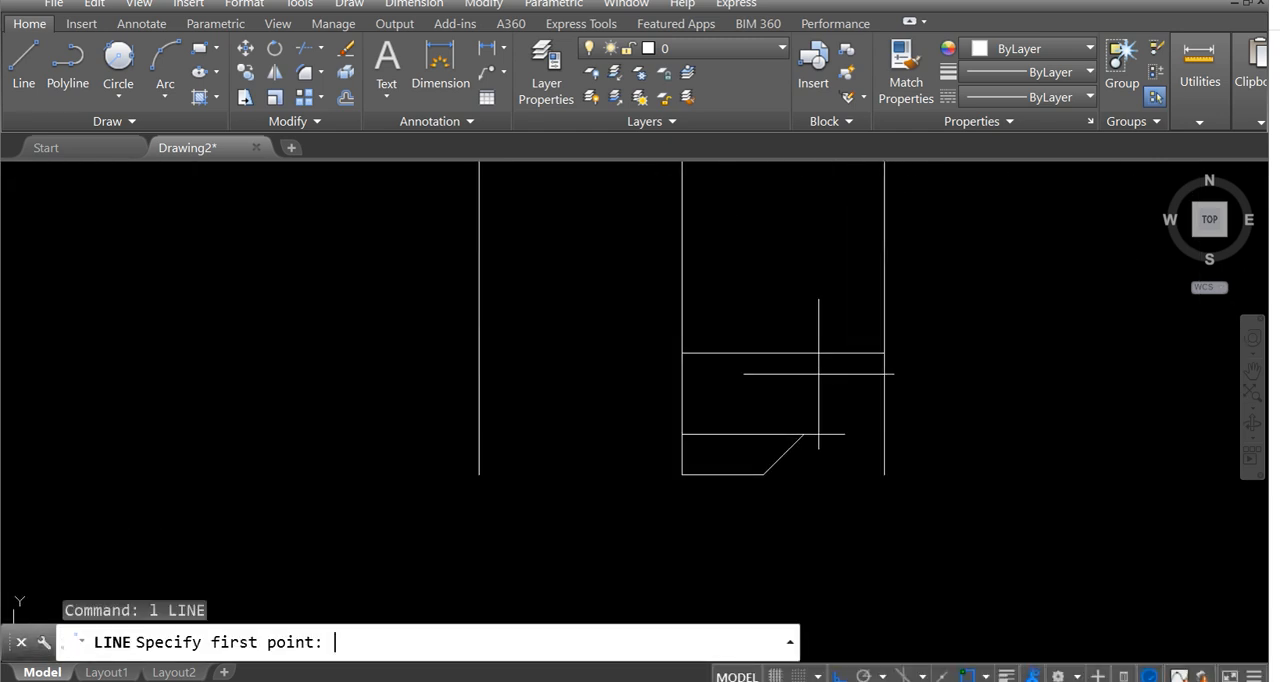
{"action": "left_click", "coordinate": [845, 434]}
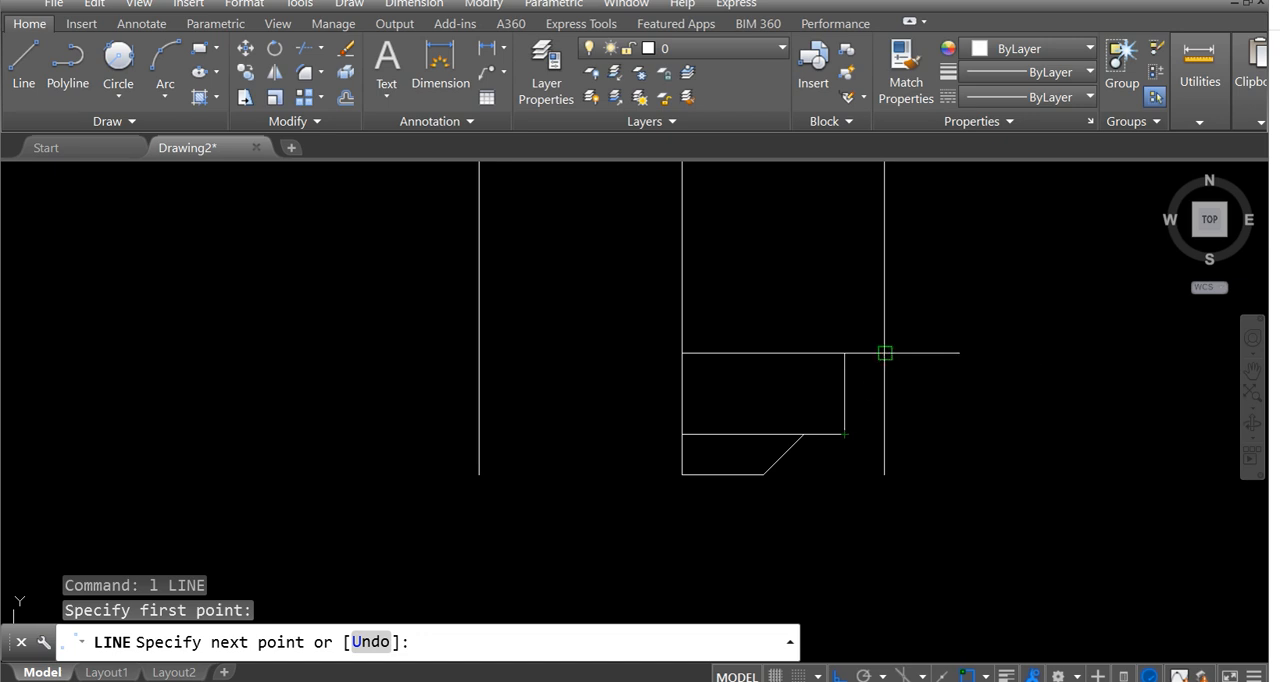
{"action": "left_click", "coordinate": [884, 352]}
{"action": "key", "text": "Return"}
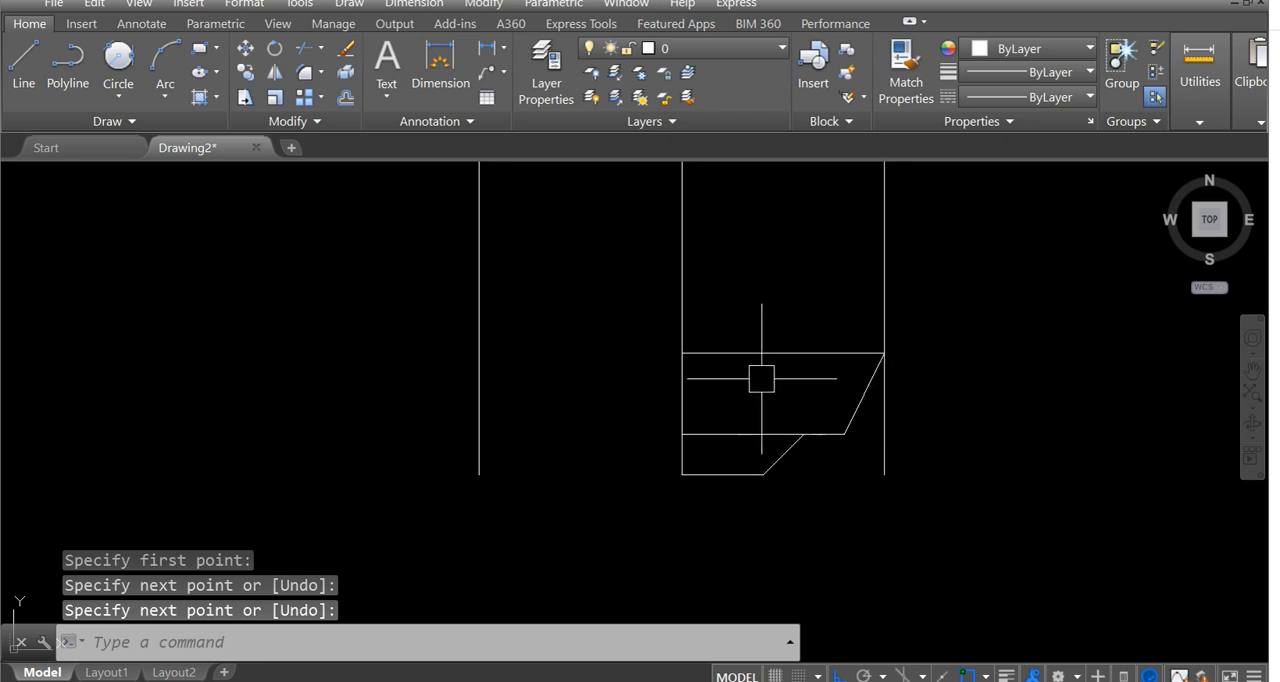
Offset the 25-unit horizontal line 5 units downward.
{"action": "type", "text": "o"}
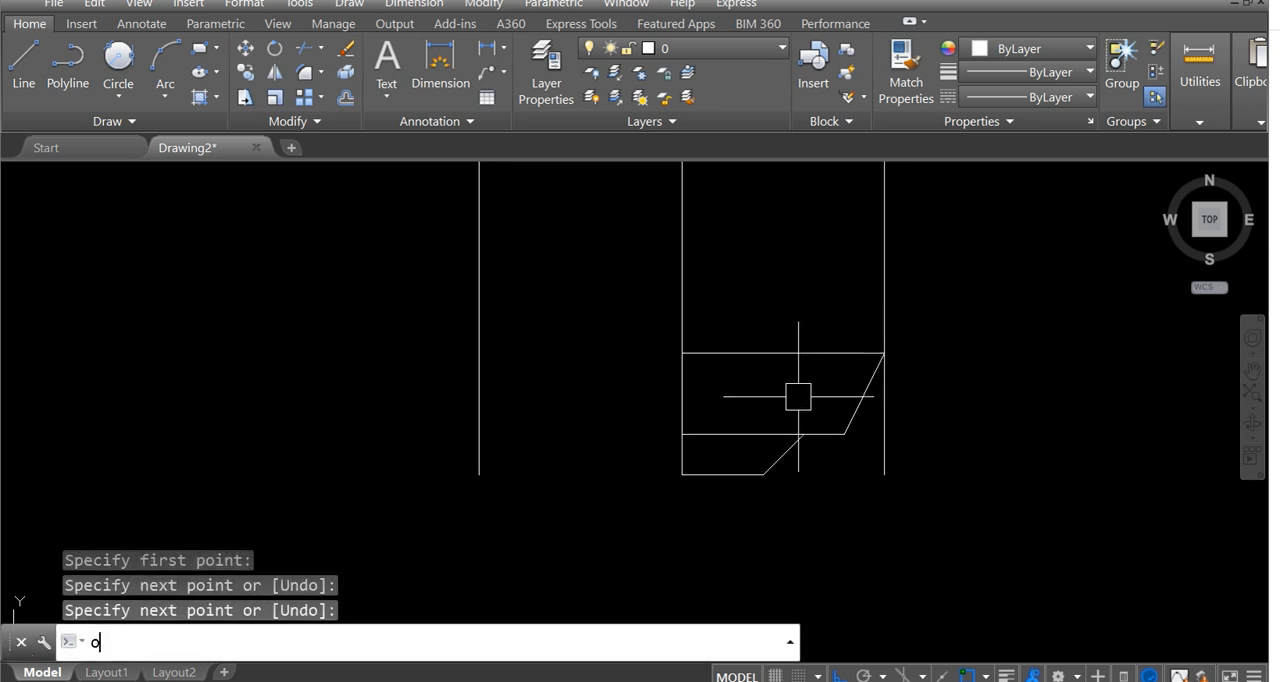
{"action": "key", "text": "Return"}
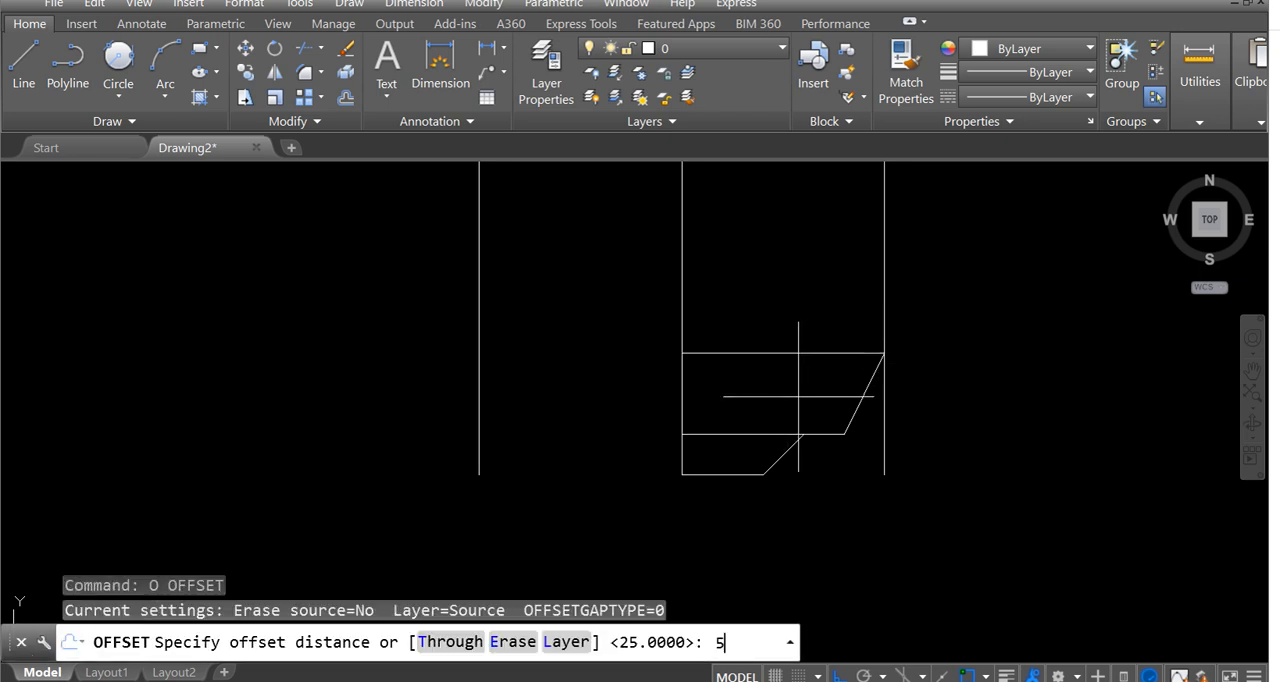
{"action": "type", "text": "5"}
{"action": "key", "text": "Return"}
{"action": "left_click", "coordinate": [757, 353]}
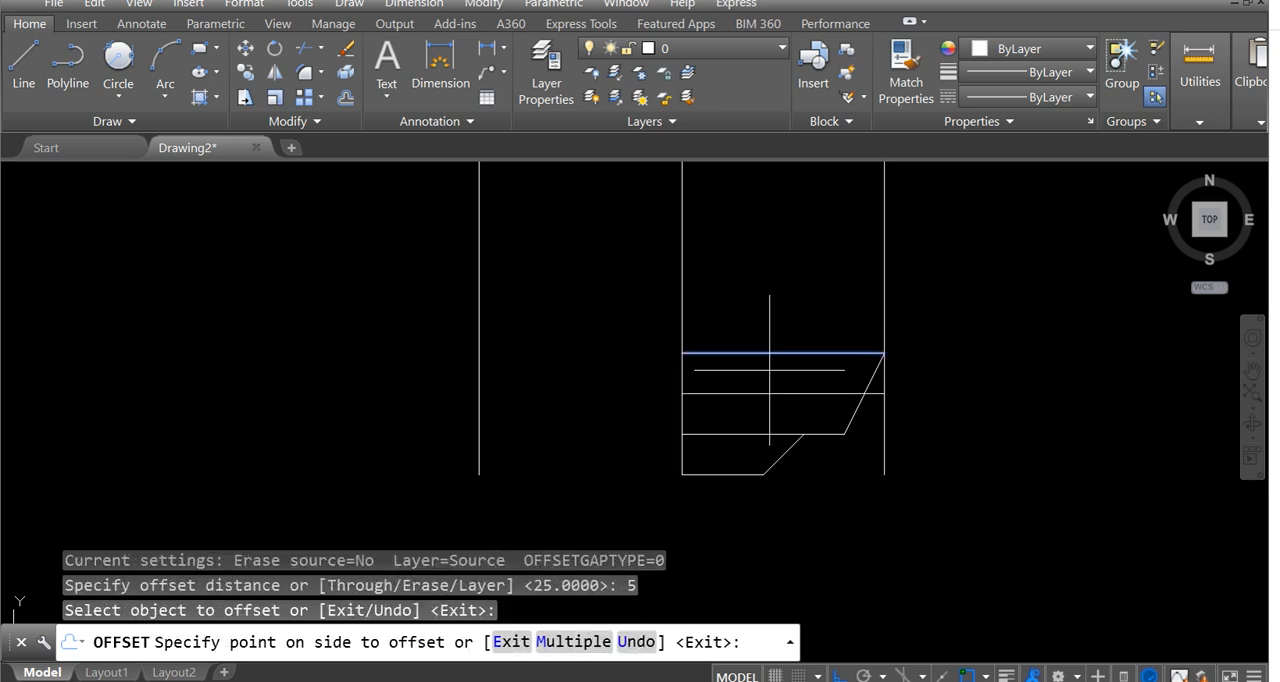
{"action": "left_click", "coordinate": [766, 386]}
{"action": "scroll", "coordinate": [770, 389], "scroll_direction": "up", "scroll_amount": 2}
{"action": "scroll", "coordinate": [770, 389], "scroll_direction": "up", "scroll_amount": 2}
{"action": "middle_click_drag", "start_coordinate": [823, 374], "coordinate": [771, 371]}
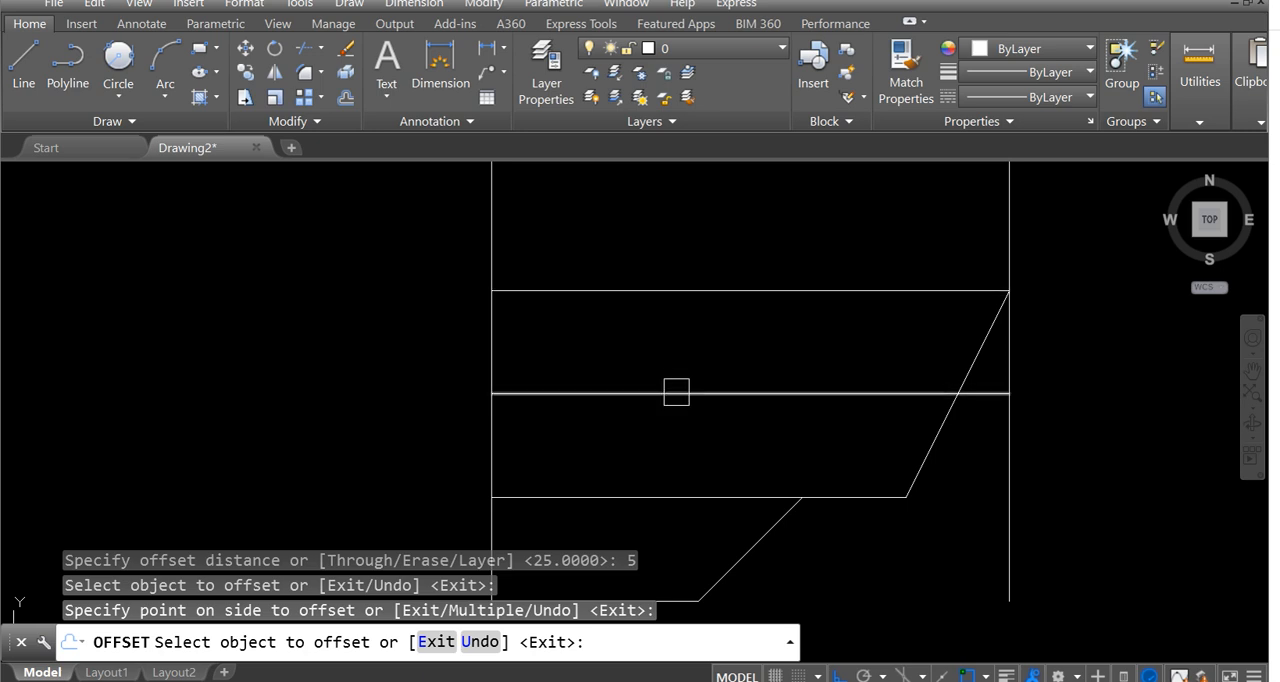
{"action": "key", "text": "Escape"}
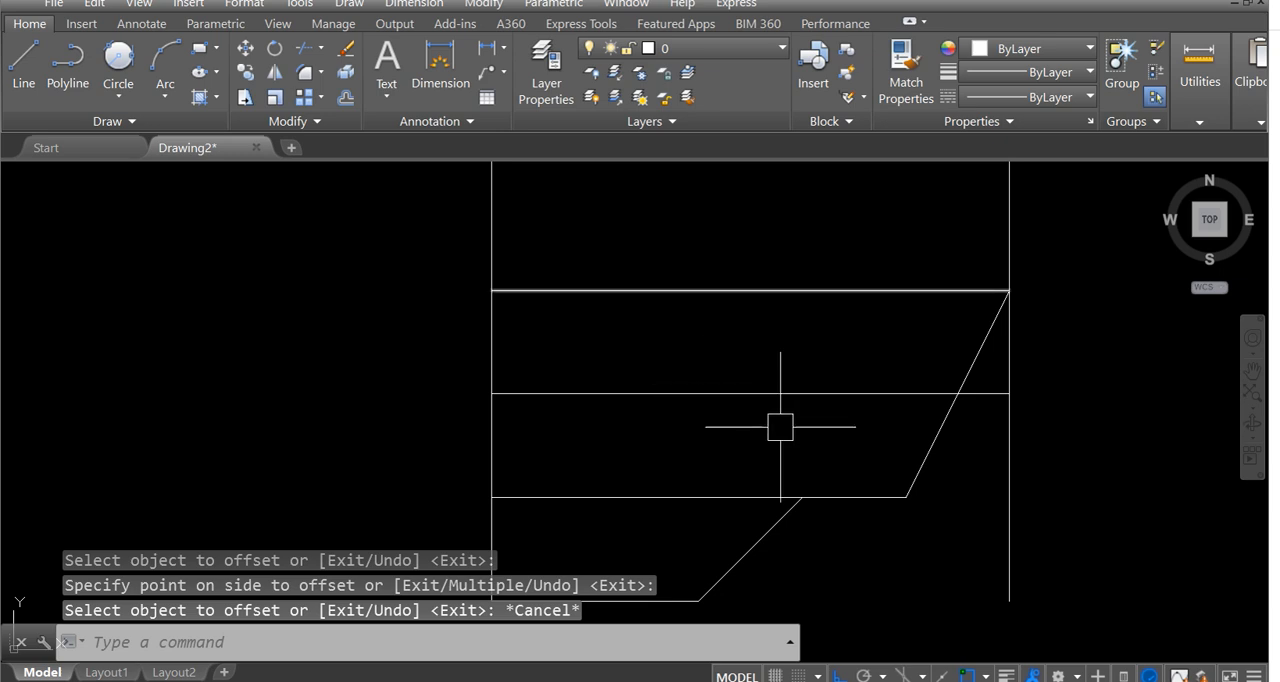
Trim the part of the offset line that extends past the slanted edge.
{"action": "middle_click_drag", "start_coordinate": [769, 418], "coordinate": [686, 400]}
{"action": "scroll", "coordinate": [815, 401], "scroll_direction": "down", "scroll_amount": 2}
{"action": "scroll", "coordinate": [871, 391], "scroll_direction": "up", "scroll_amount": 2}
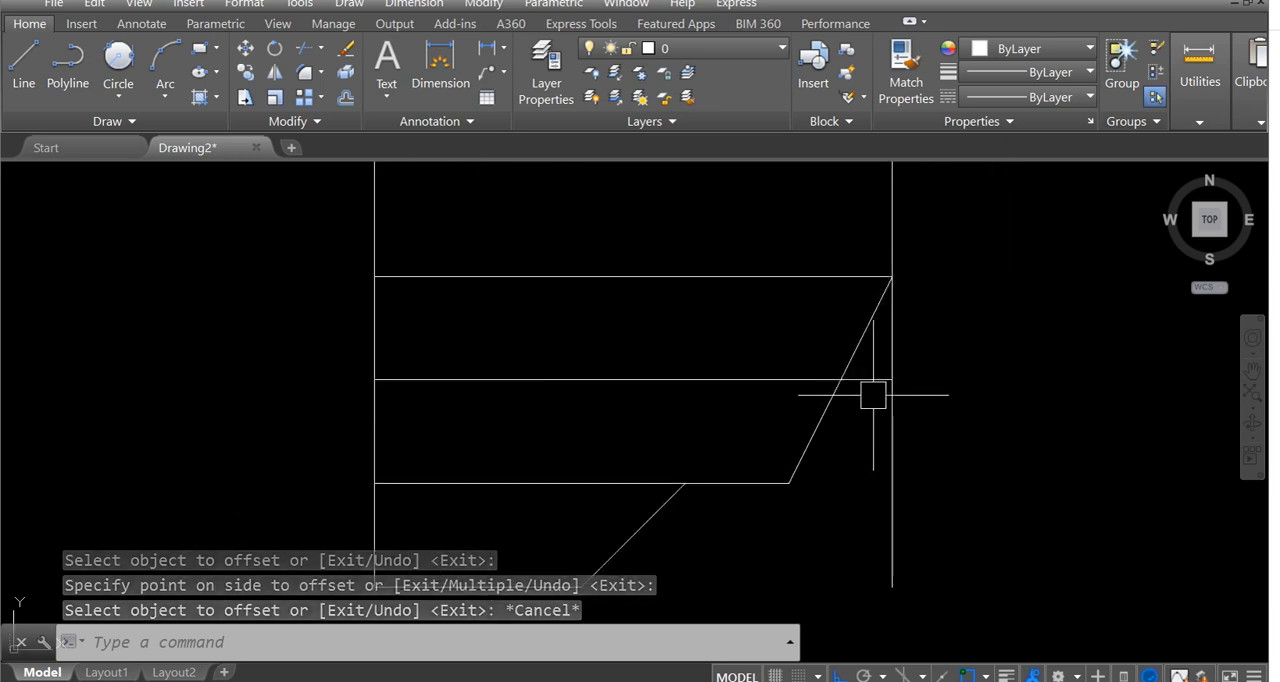
{"action": "scroll", "coordinate": [878, 380], "scroll_direction": "up", "scroll_amount": 4}
{"action": "scroll", "coordinate": [878, 380], "scroll_direction": "down", "scroll_amount": 2}
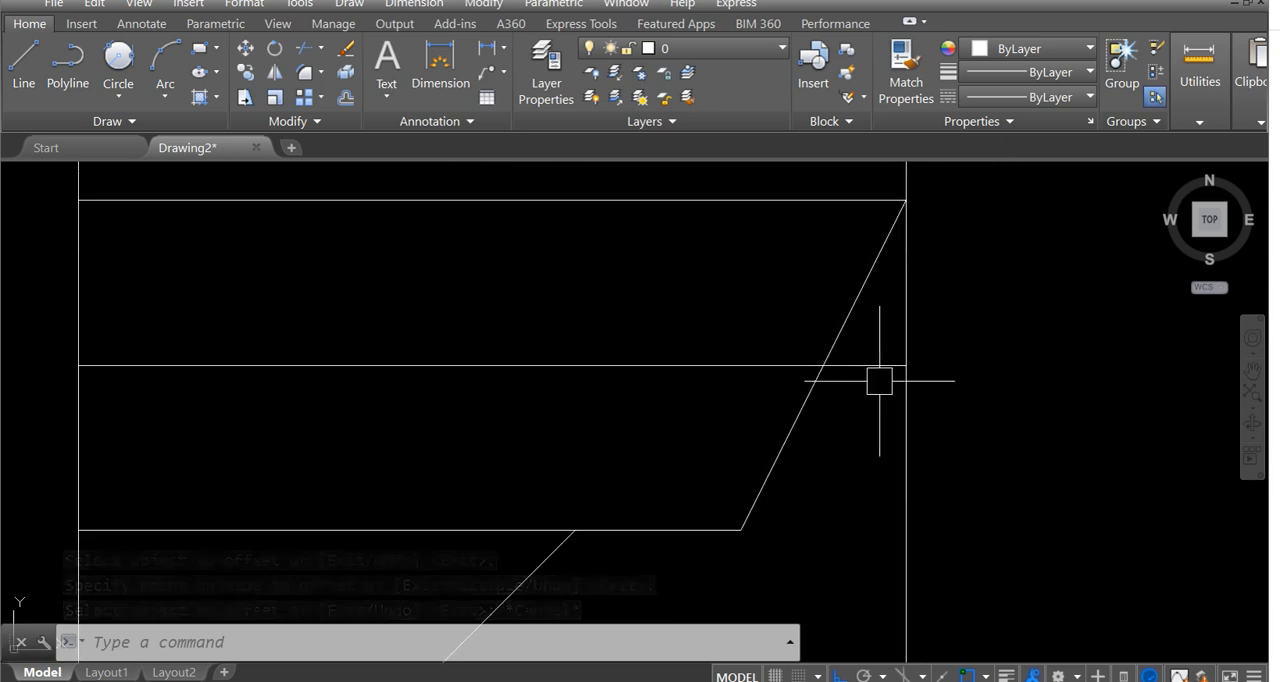
{"action": "type", "text": "tr"}
{"action": "key", "text": "Return"}
{"action": "key", "text": "Return"}
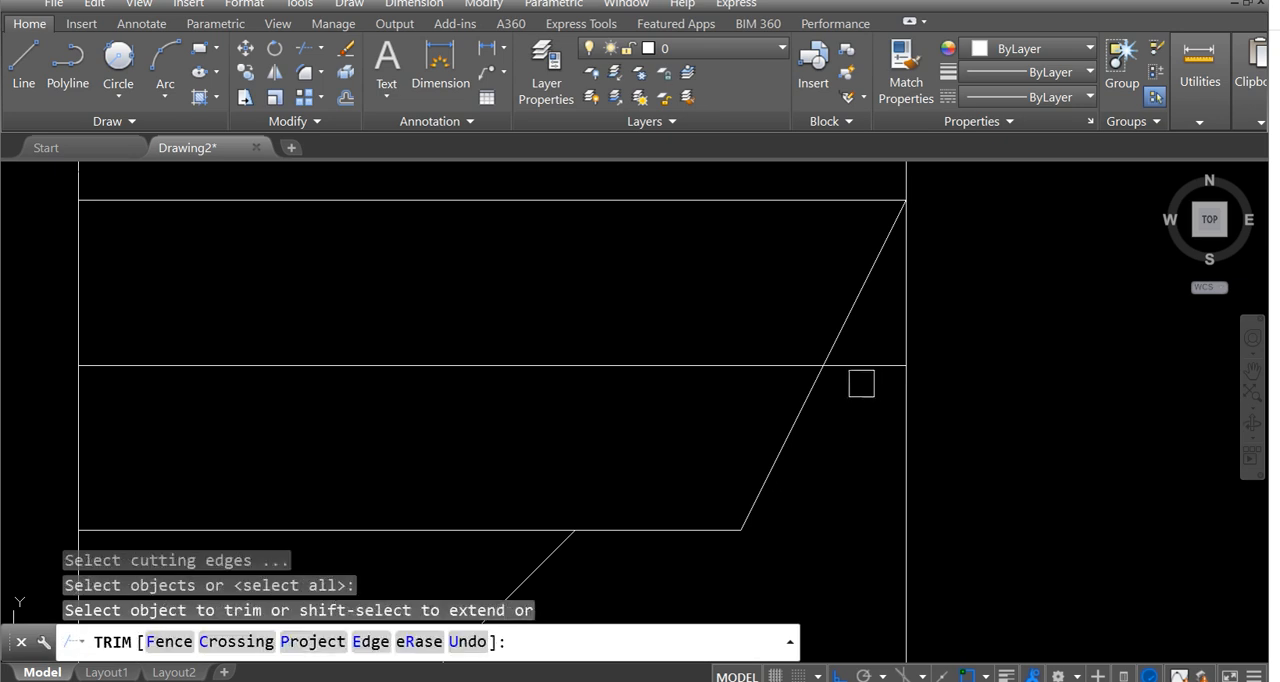
{"action": "left_click", "coordinate": [851, 374]}
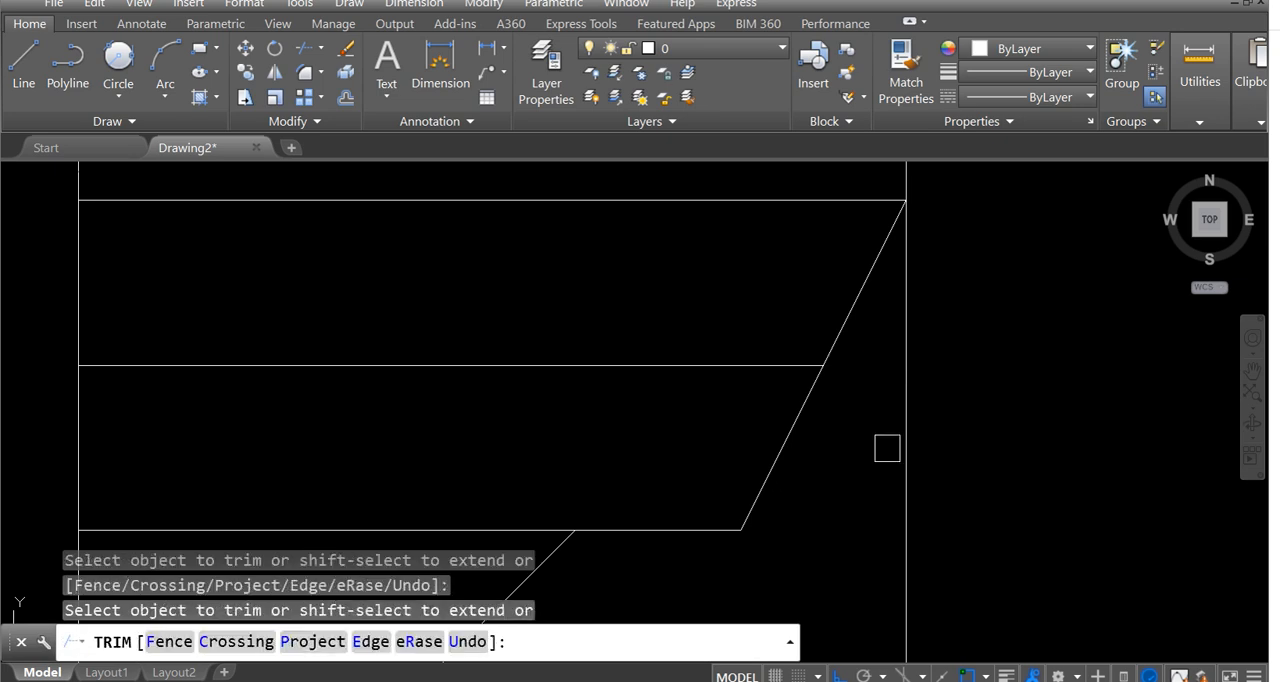
Undo the trim and the offset of the 25-unit line.
{"action": "key", "text": "Escape"}
{"action": "type", "text": "u"}
{"action": "key", "text": "Return"}
{"action": "key", "text": "Return"}
{"action": "key", "text": "Return"}
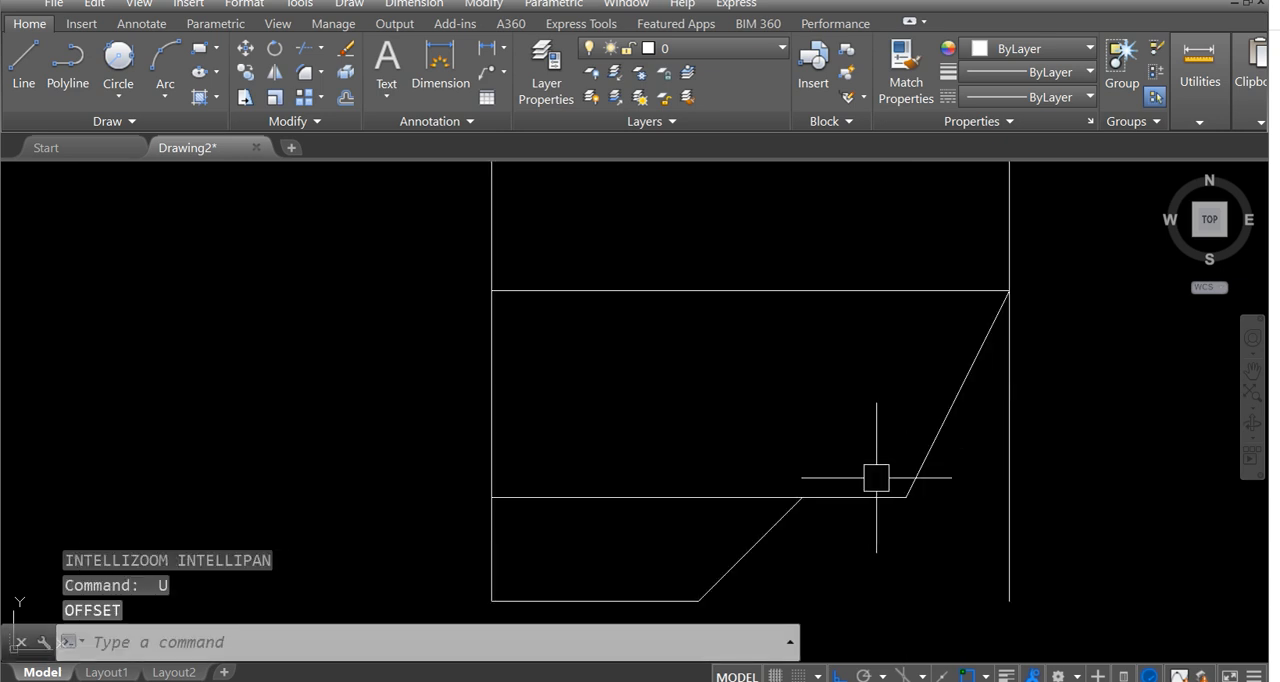
Offset the tip's upper horizontal edge, between the centre line and the top of the small slope, 5 units upward.
{"action": "type", "text": "o"}
{"action": "key", "text": "Return"}
{"action": "type", "text": "5"}
{"action": "key", "text": "Return"}
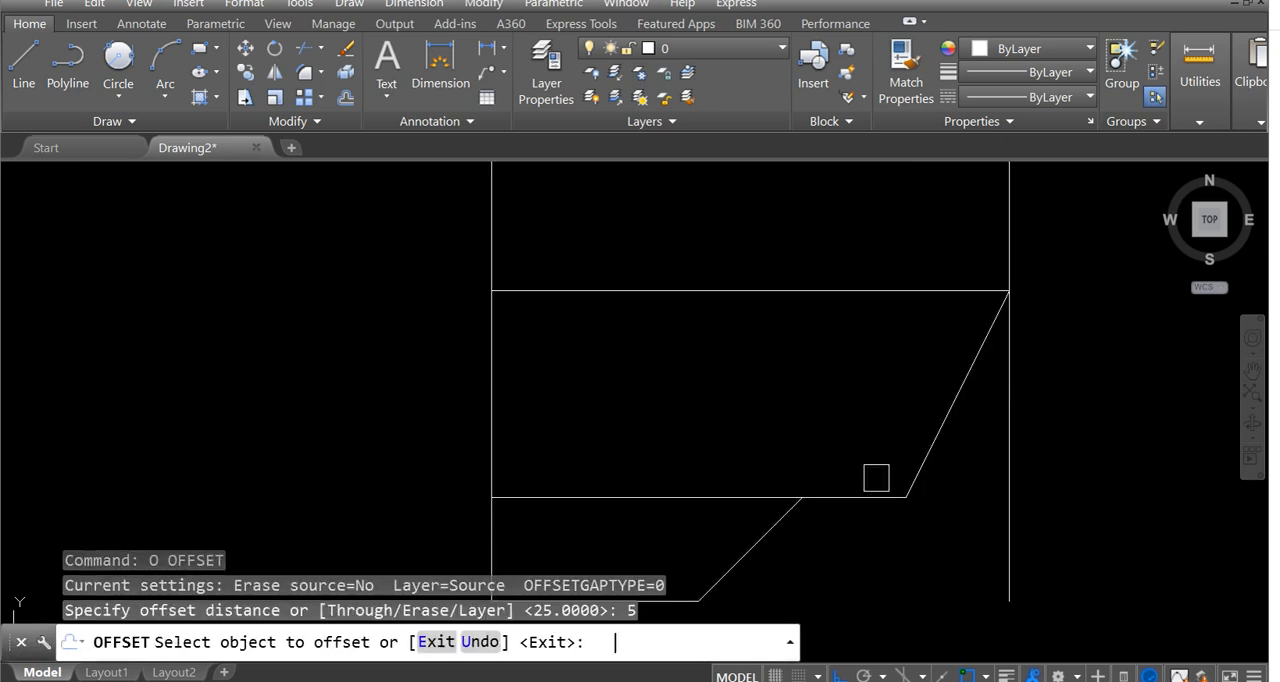
{"action": "left_click", "coordinate": [656, 502]}
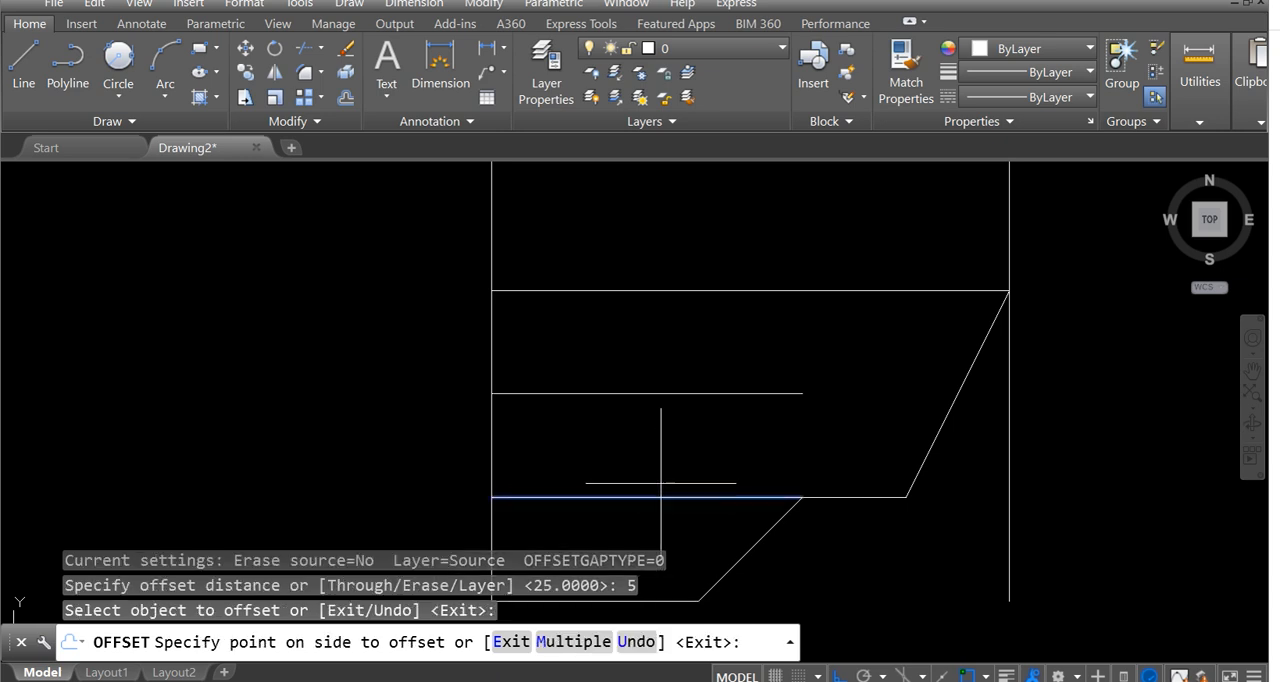
{"action": "left_click", "coordinate": [663, 320]}
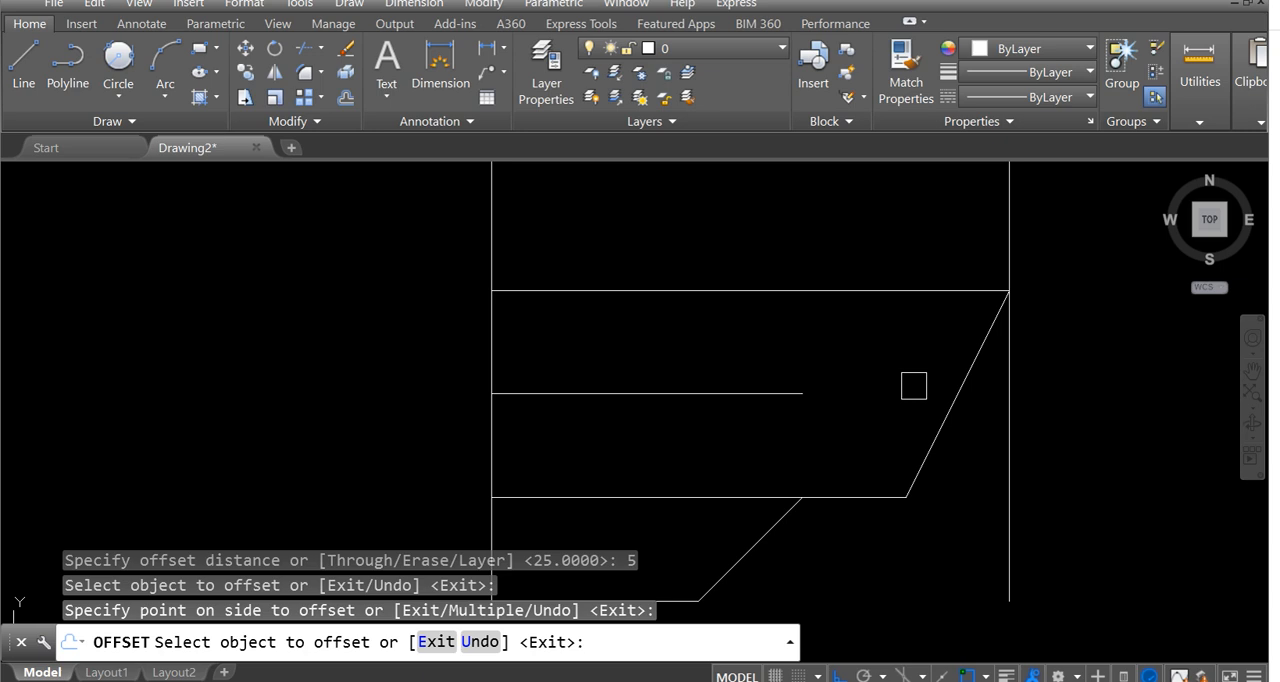
{"action": "key", "text": "Escape"}
Extend the offset line to the right until it meets the slanted edge.
{"action": "type", "text": "ex"}
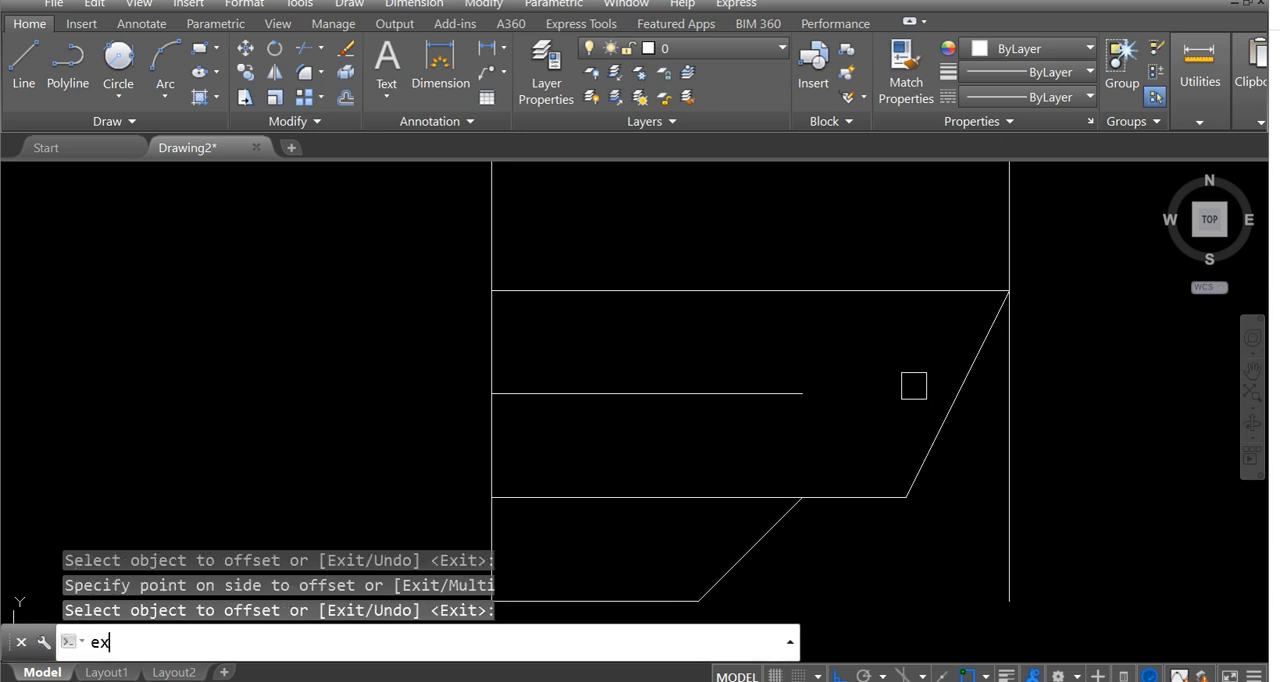
{"action": "key", "text": "Return"}
{"action": "left_click", "coordinate": [957, 412]}
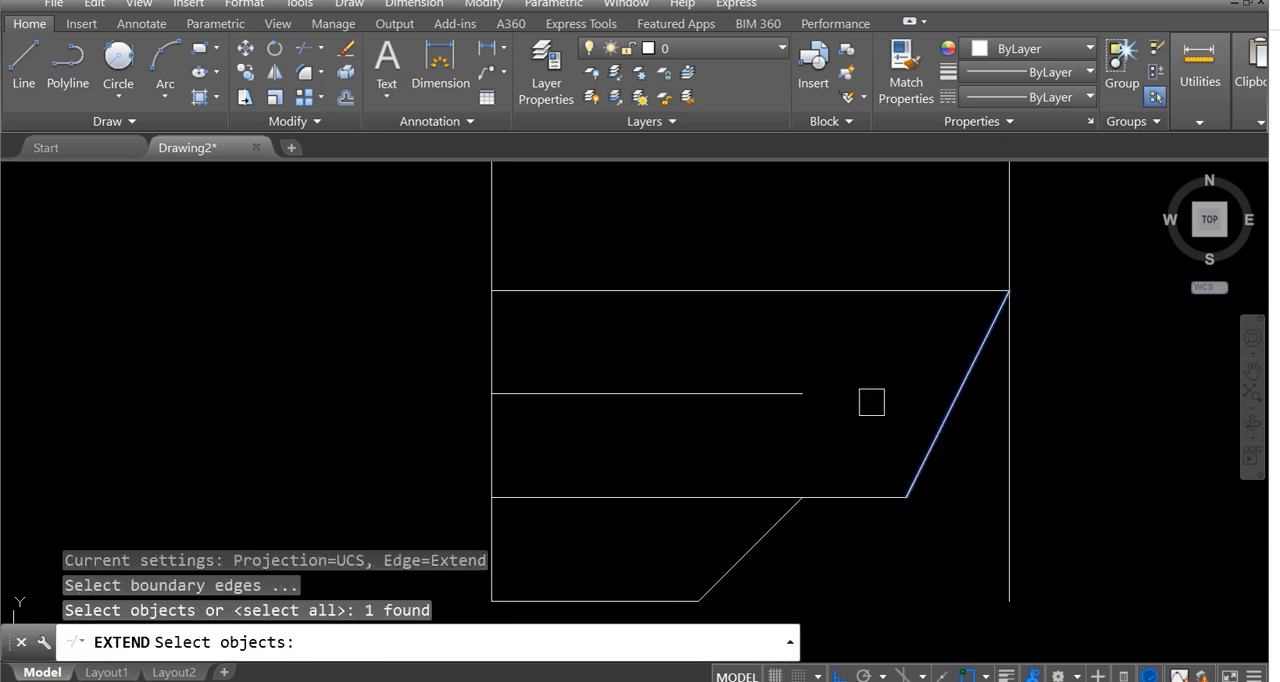
{"action": "key", "text": "Return"}
{"action": "left_click", "coordinate": [748, 394]}
{"action": "left_click", "coordinate": [746, 394]}
{"action": "key", "text": "Escape"}
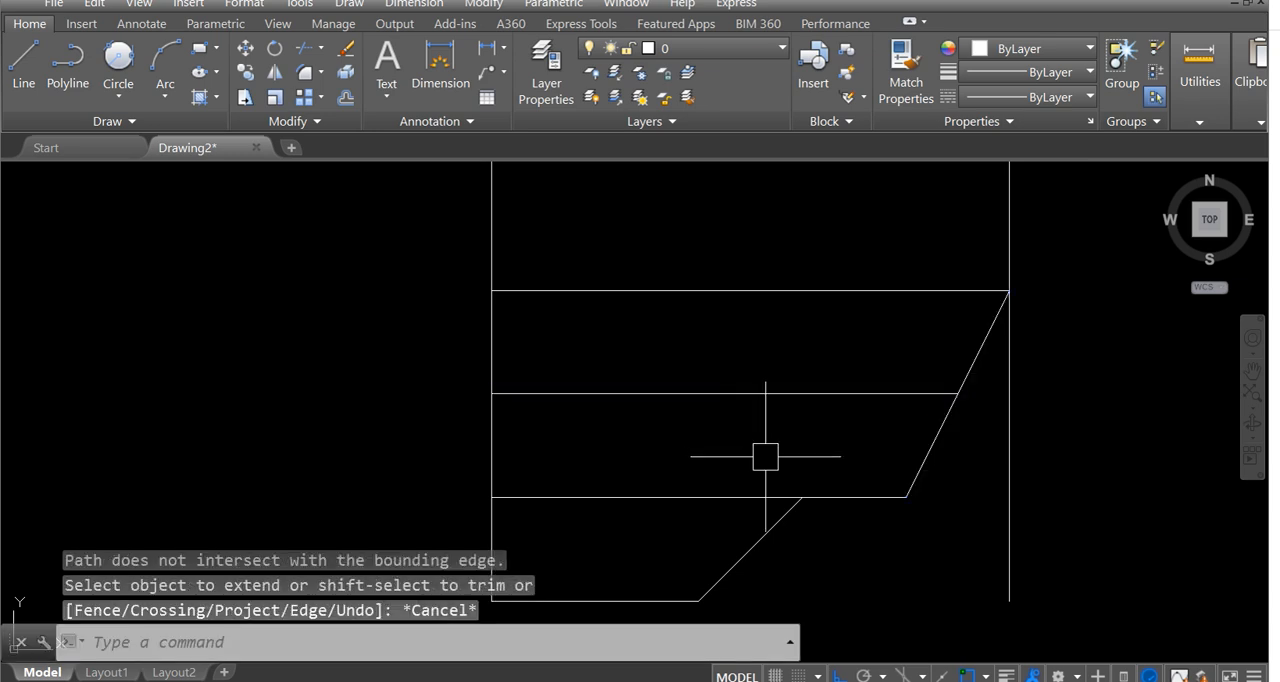
Examine the filled band and the tapered sections below the screw thread in the reference image.
{"action": "scroll", "coordinate": [763, 451], "scroll_direction": "down", "scroll_amount": 3}
{"action": "scroll", "coordinate": [780, 429], "scroll_direction": "up", "scroll_amount": 5}
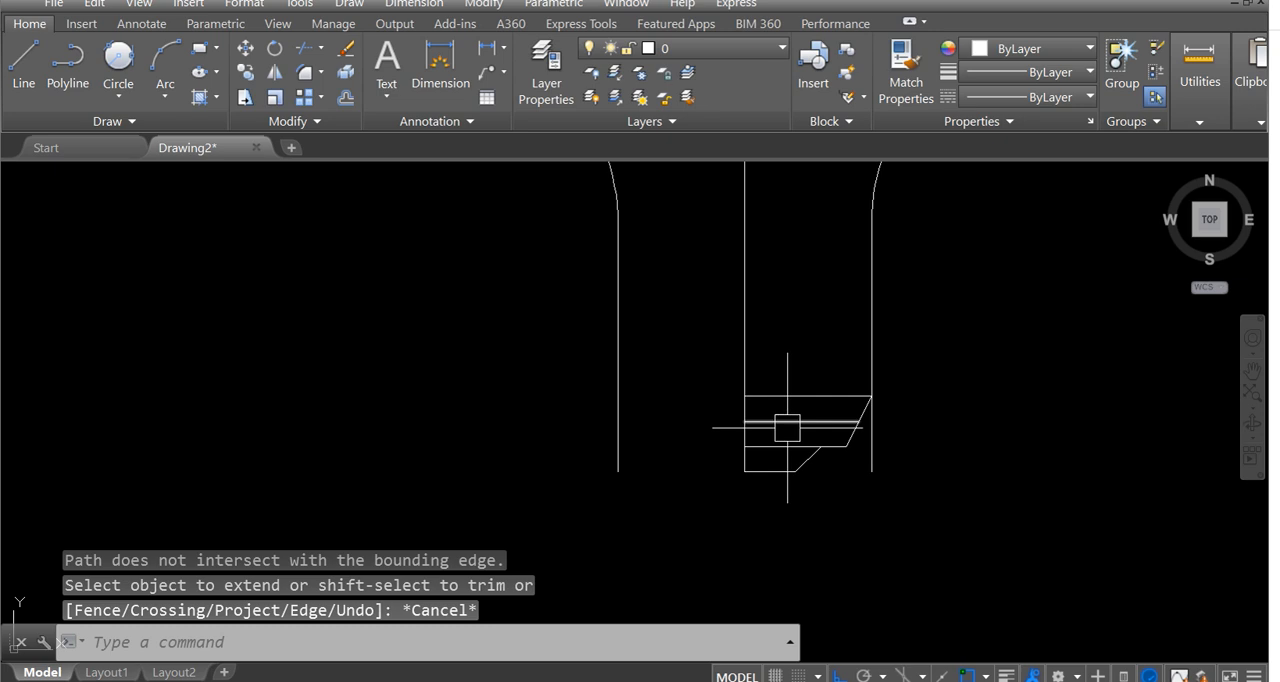
{"action": "middle_click_drag", "start_coordinate": [748, 457], "coordinate": [780, 398]}
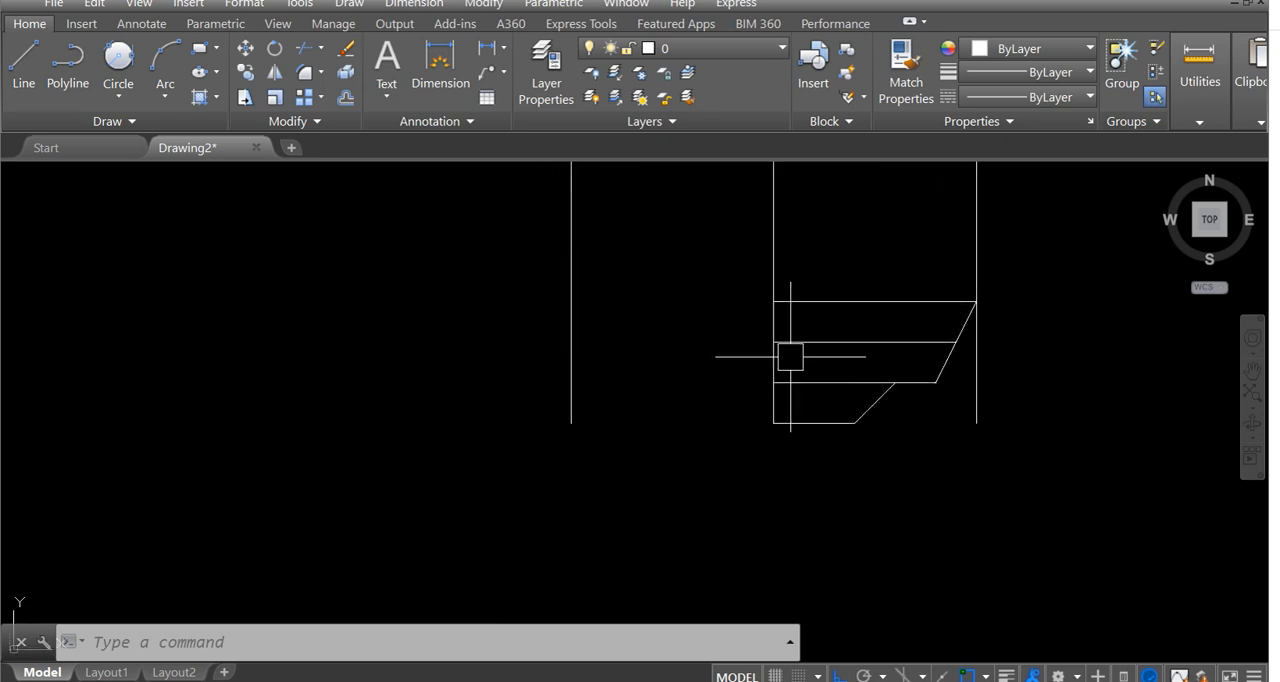
{"action": "scroll", "coordinate": [790, 356], "scroll_direction": "down", "scroll_amount": 4}
{"action": "scroll", "coordinate": [615, 417], "scroll_direction": "down", "scroll_amount": 2}
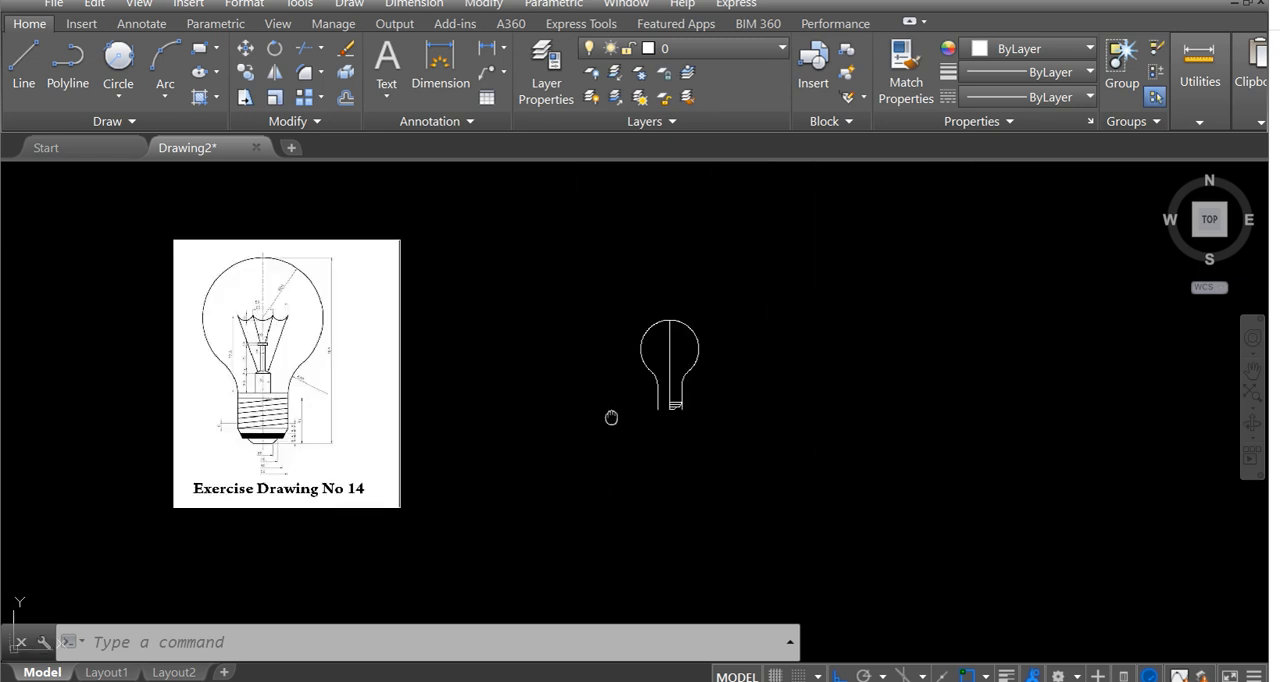
{"action": "middle_click_drag", "start_coordinate": [611, 417], "coordinate": [881, 373]}
{"action": "scroll", "coordinate": [540, 425], "scroll_direction": "up", "scroll_amount": 6}
{"action": "middle_click_drag", "start_coordinate": [555, 312], "coordinate": [469, 424]}
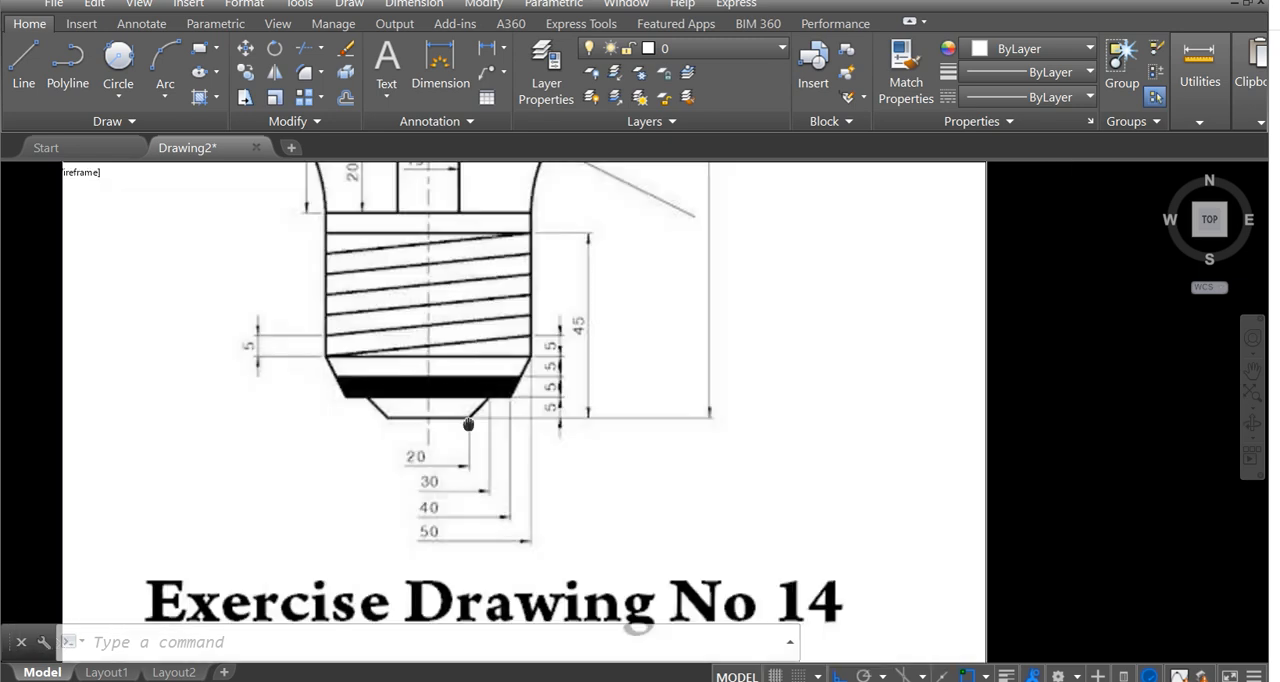
{"action": "scroll", "coordinate": [429, 440], "scroll_direction": "down", "scroll_amount": 5}
{"action": "scroll", "coordinate": [737, 417], "scroll_direction": "up", "scroll_amount": 8}
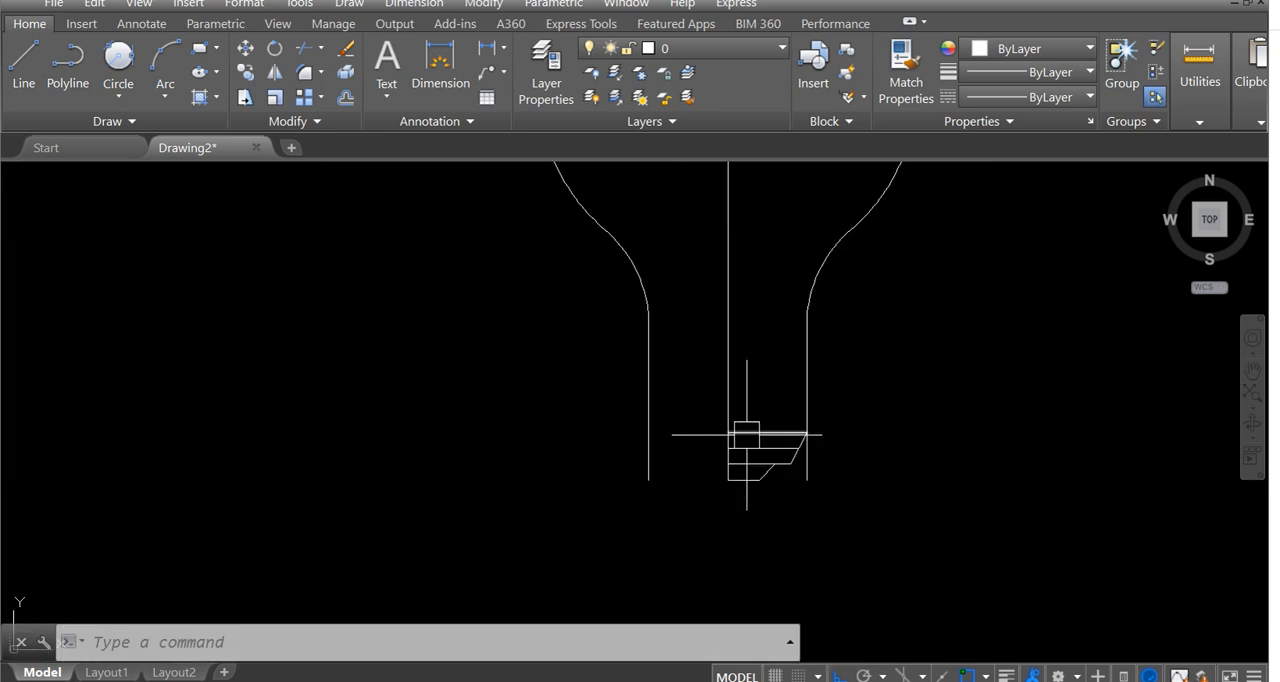
Fill the band between the offset line and the tip's upper edge with a SOLID hatch.
{"action": "scroll", "coordinate": [773, 476], "scroll_direction": "up", "scroll_amount": 4}
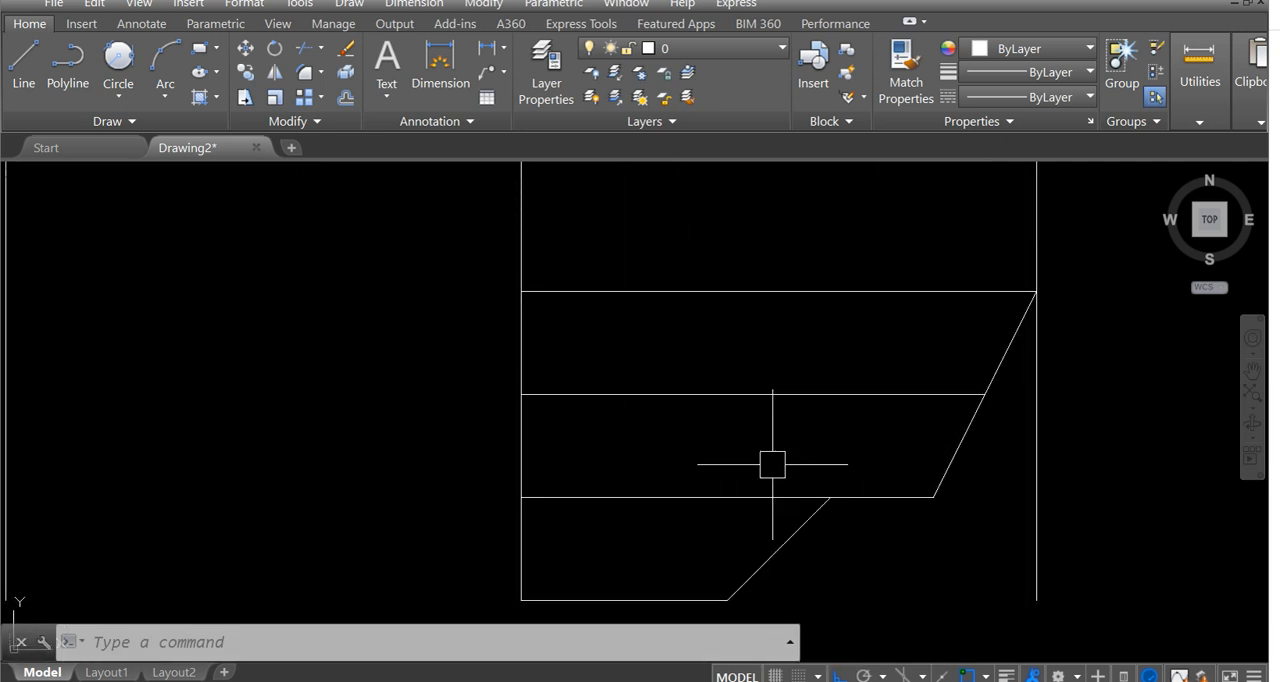
{"action": "type", "text": "h"}
{"action": "key", "text": "Return"}
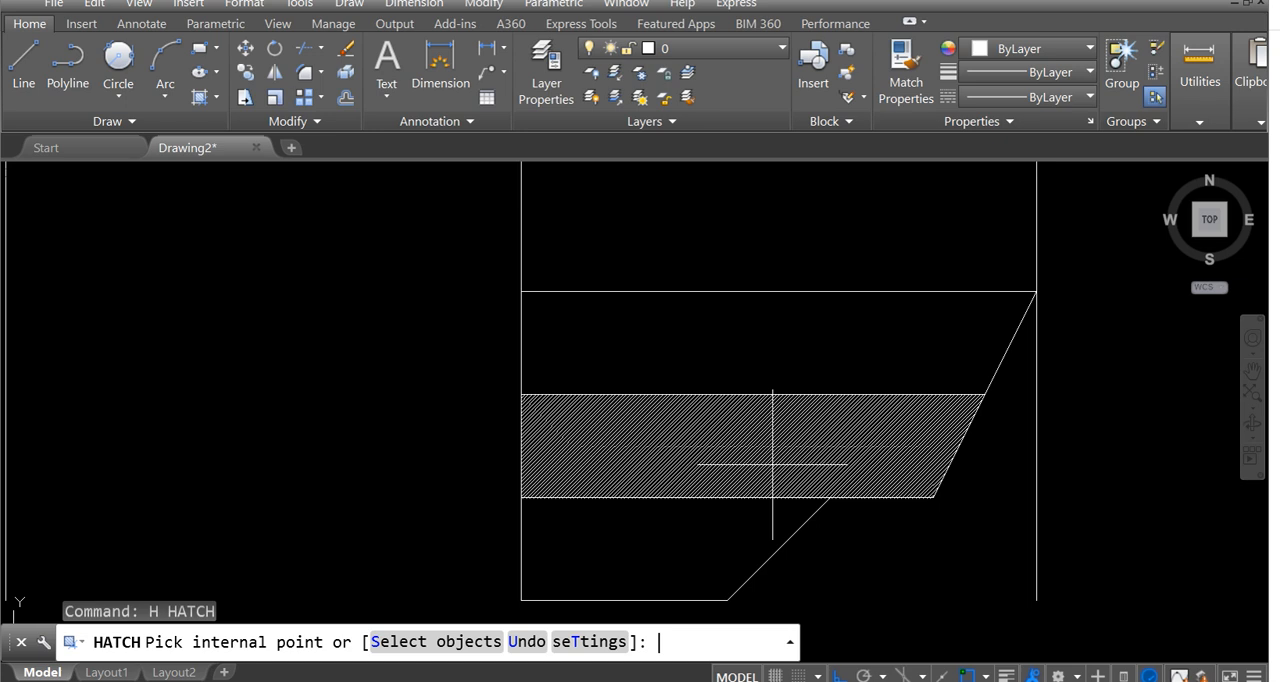
{"action": "left_click", "coordinate": [200, 68]}
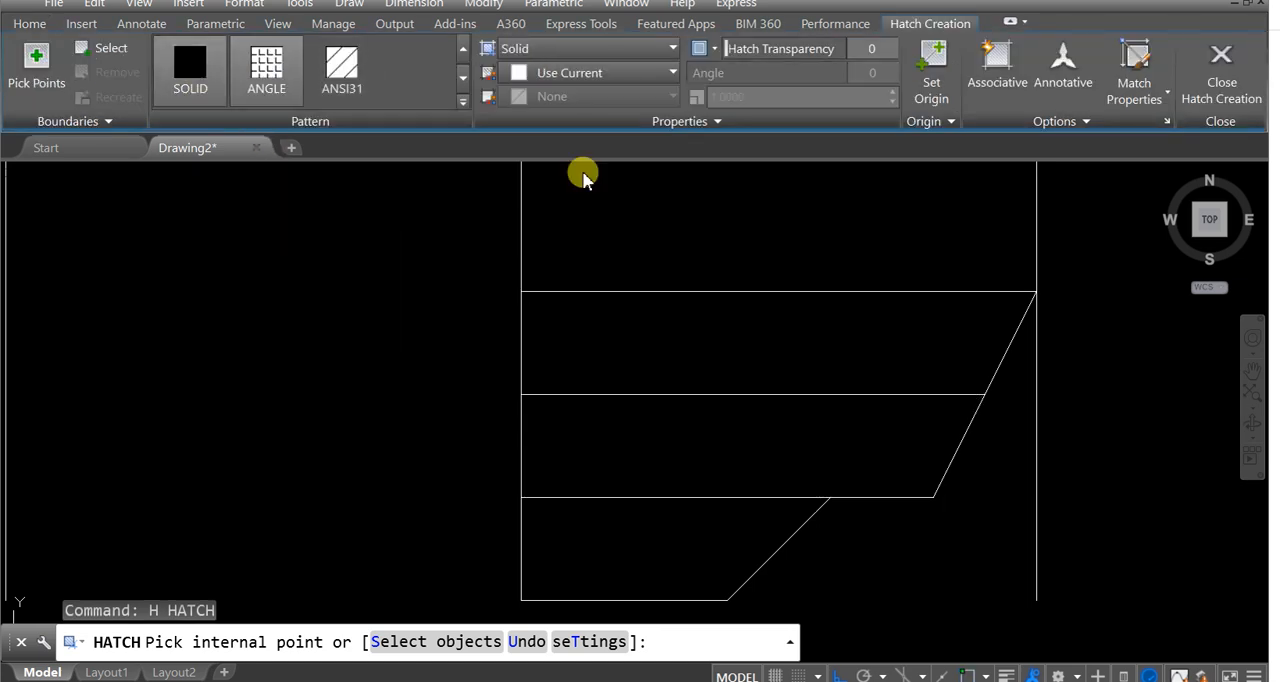
{"action": "left_click", "coordinate": [787, 498]}
{"action": "scroll", "coordinate": [985, 430], "scroll_direction": "down", "scroll_amount": 5}
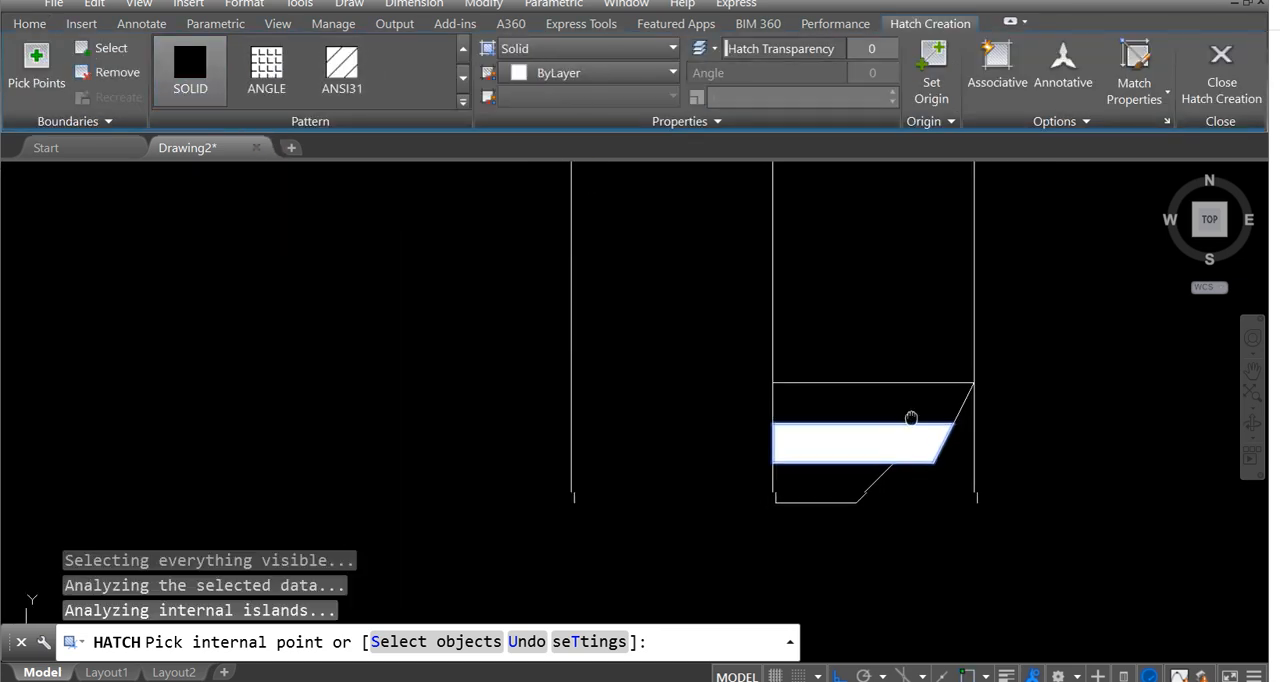
{"action": "key", "text": "Escape"}
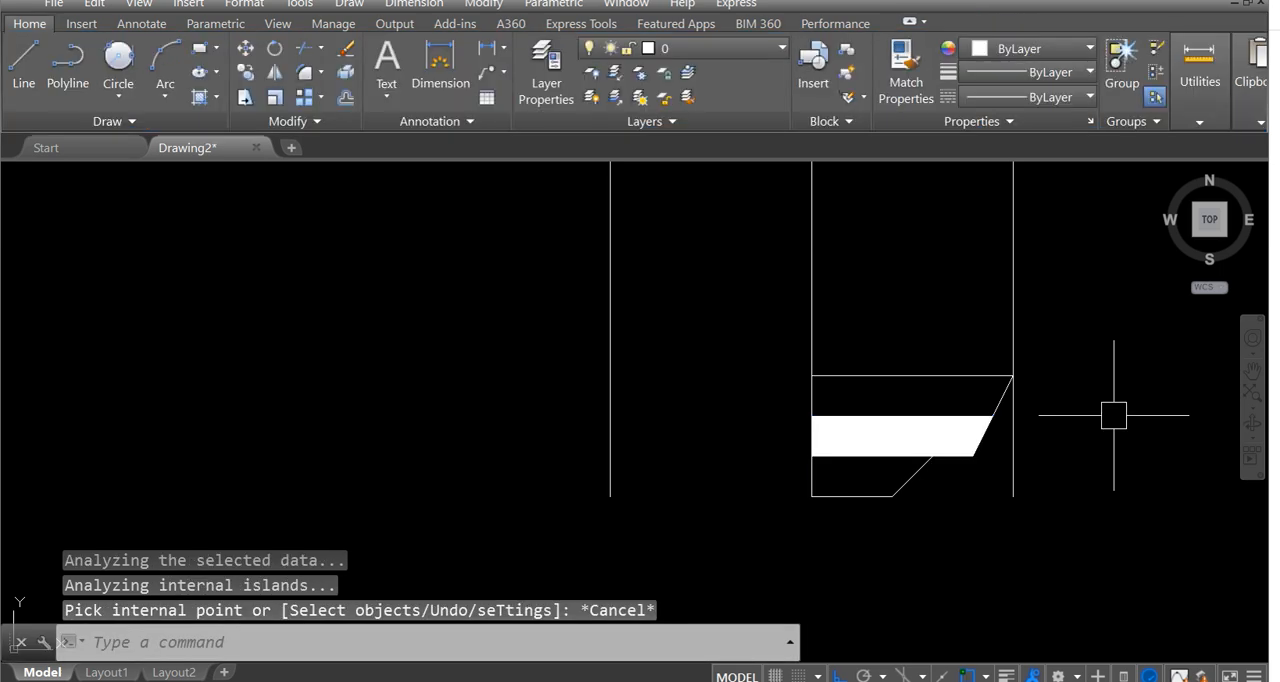
Trim the portion of the outer right vertical line directly below the corner where it meets the 25-unit line.
{"action": "type", "text": "tr"}
{"action": "key", "text": "Return"}
{"action": "key", "text": "Return"}
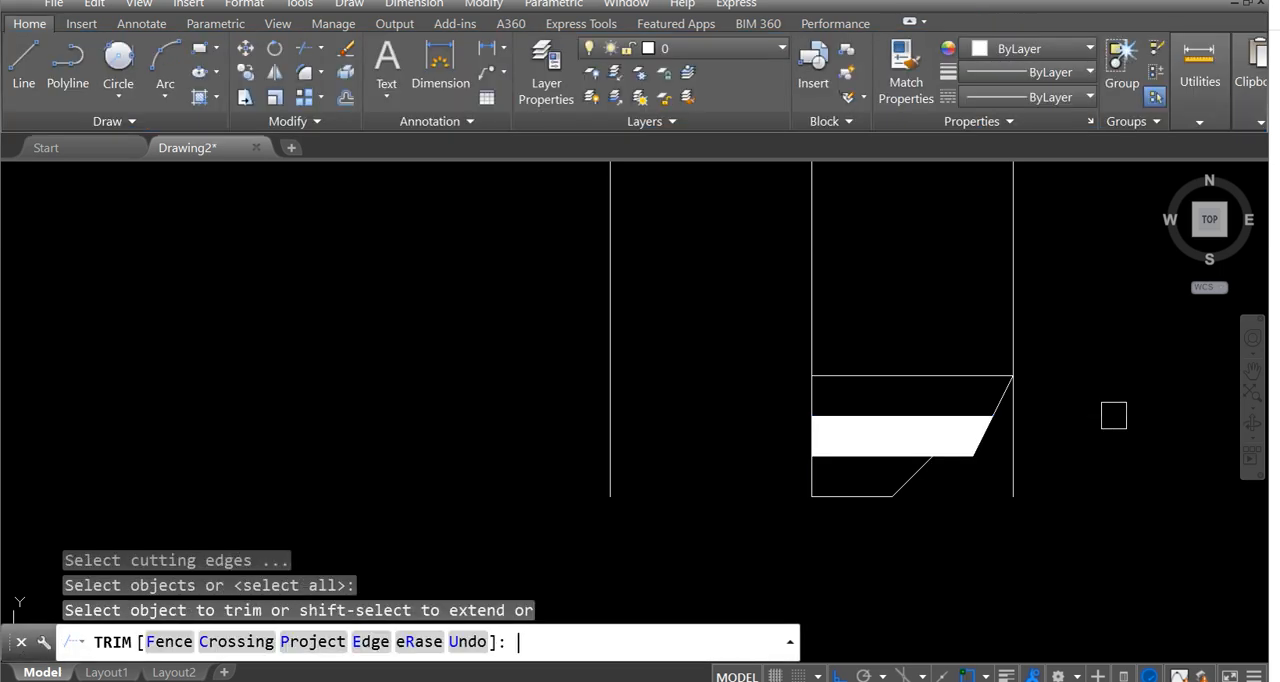
{"action": "scroll", "coordinate": [1019, 417], "scroll_direction": "up", "scroll_amount": 4}
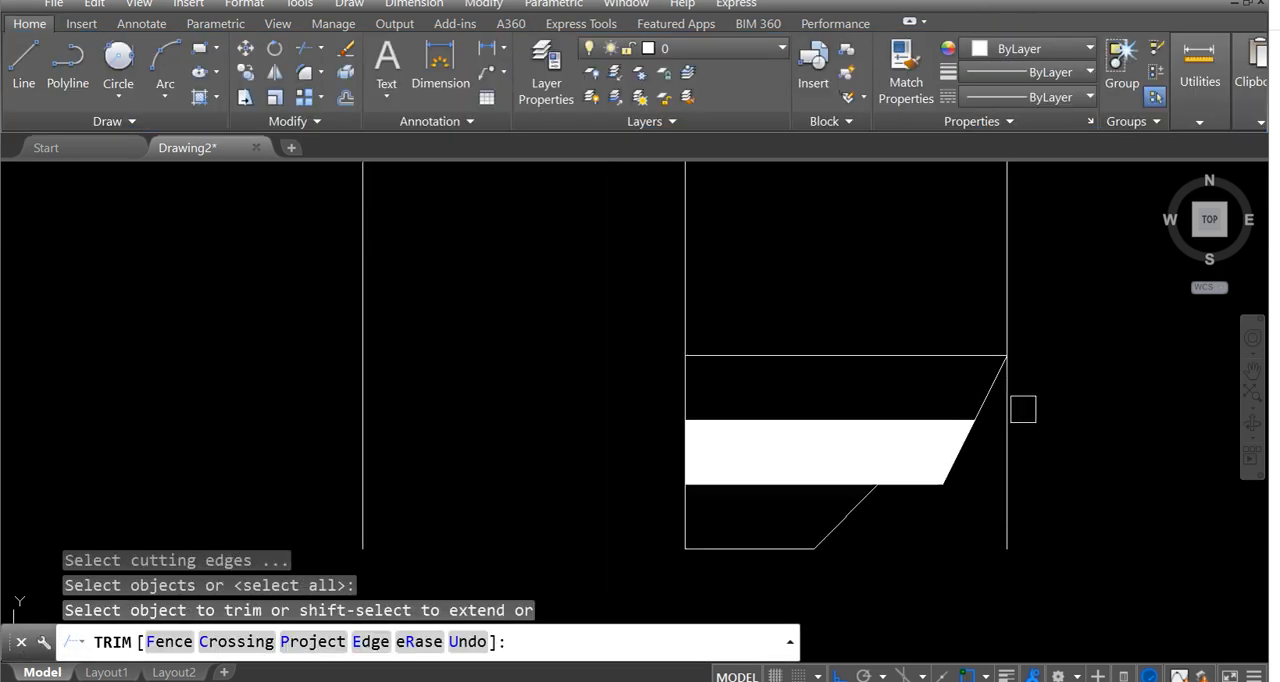
{"action": "left_click", "coordinate": [997, 371]}
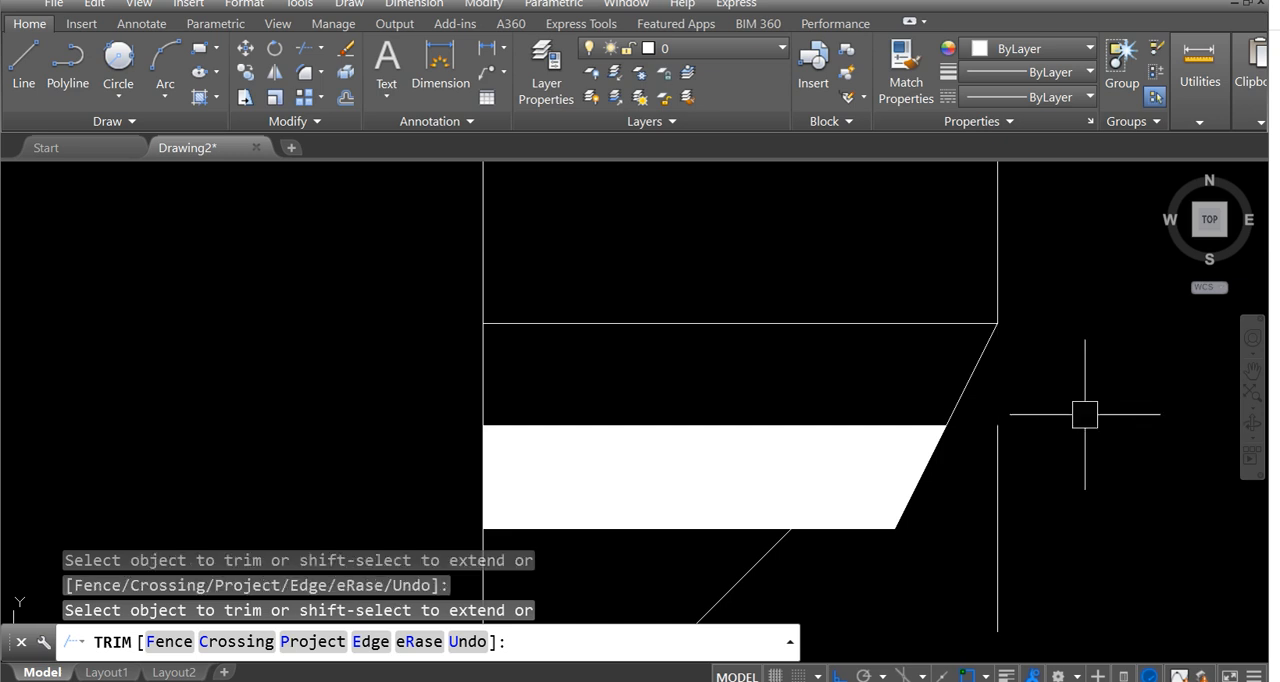
{"action": "key", "text": "Escape"}
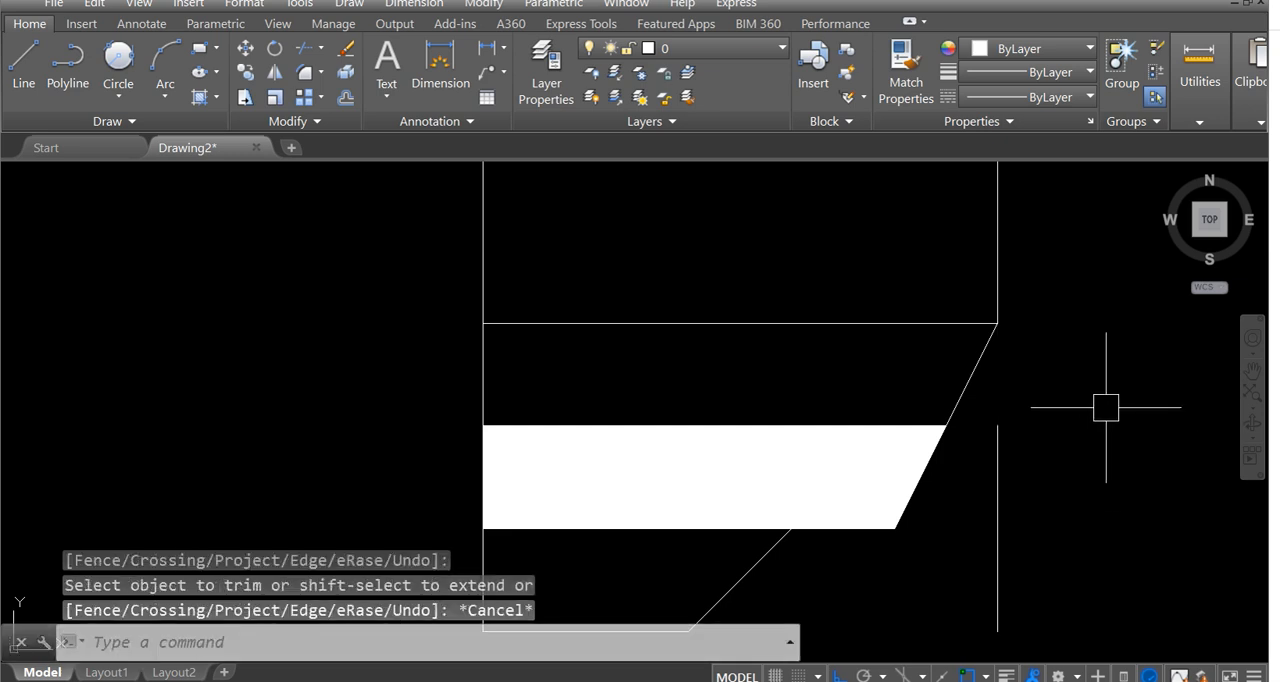
Erase the leftover vertical segment standing outside the right slanted edge of the base.
{"action": "middle_click_drag", "start_coordinate": [1056, 450], "coordinate": [1018, 405]}
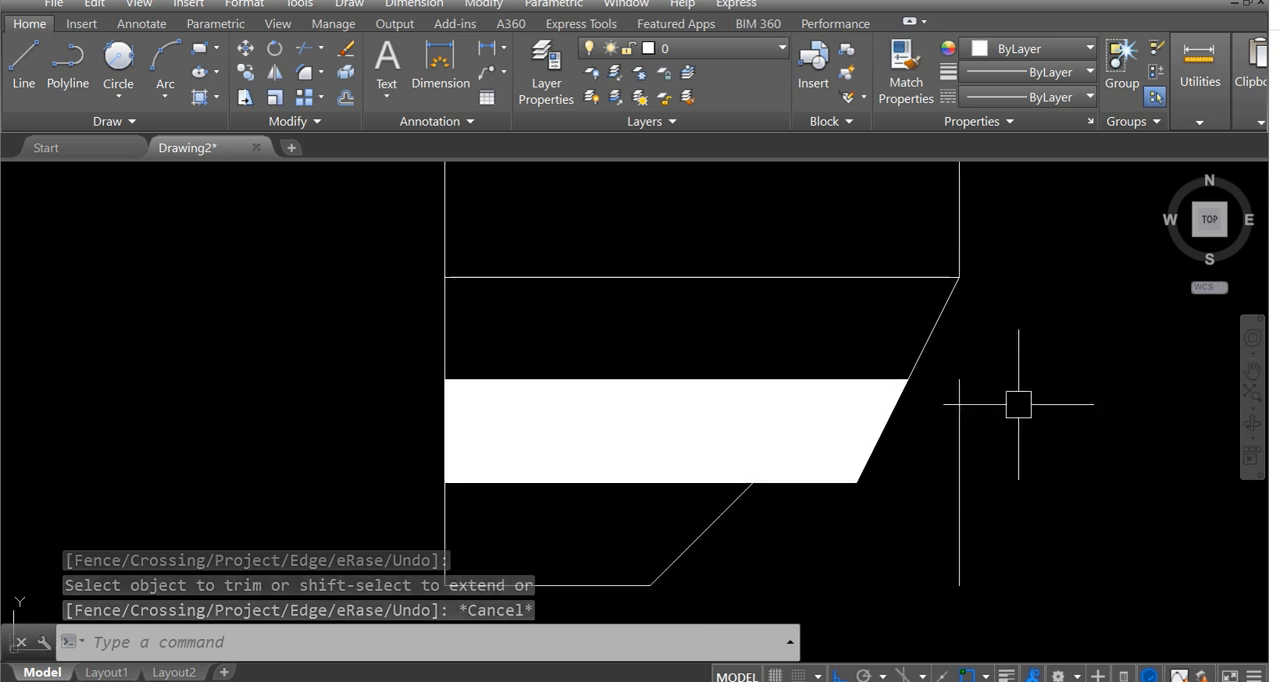
{"action": "scroll", "coordinate": [994, 399], "scroll_direction": "up", "scroll_amount": 1}
{"action": "left_click", "coordinate": [925, 347]}
{"action": "scroll", "coordinate": [982, 552], "scroll_direction": "down", "scroll_amount": 1}
{"action": "middle_click_drag", "start_coordinate": [981, 552], "coordinate": [963, 409]}
{"action": "left_click", "coordinate": [948, 537]}
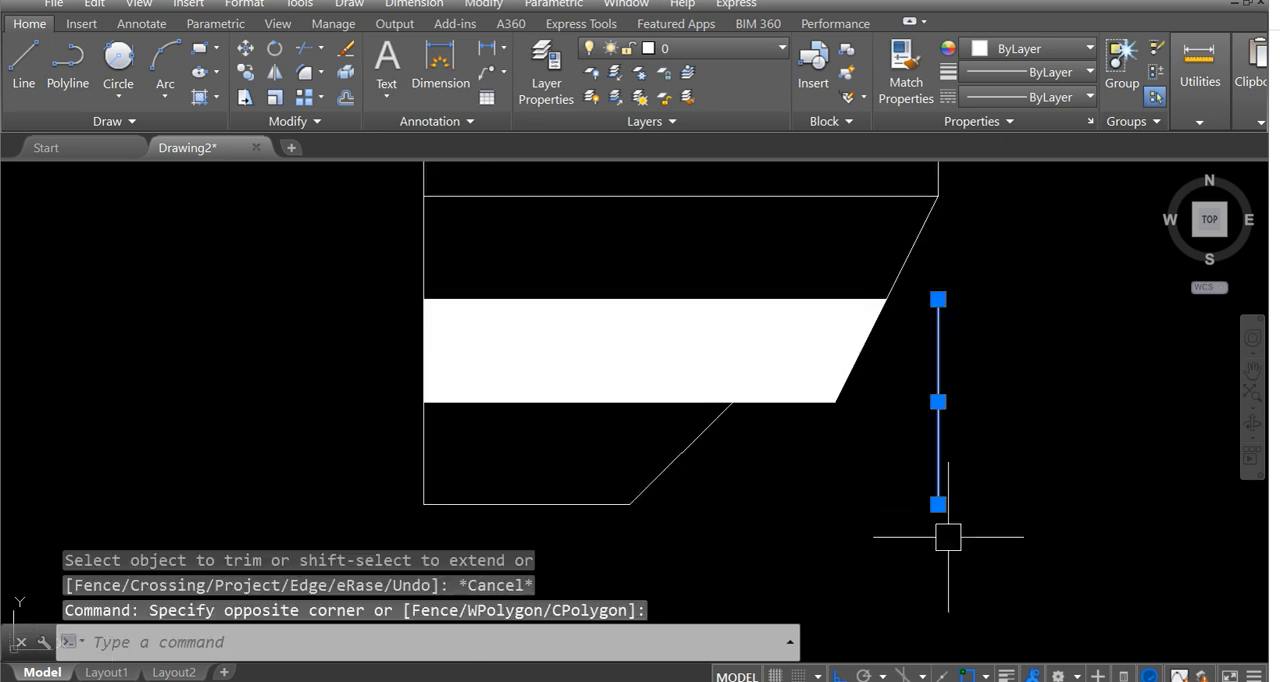
{"action": "right_click", "coordinate": [991, 400]}
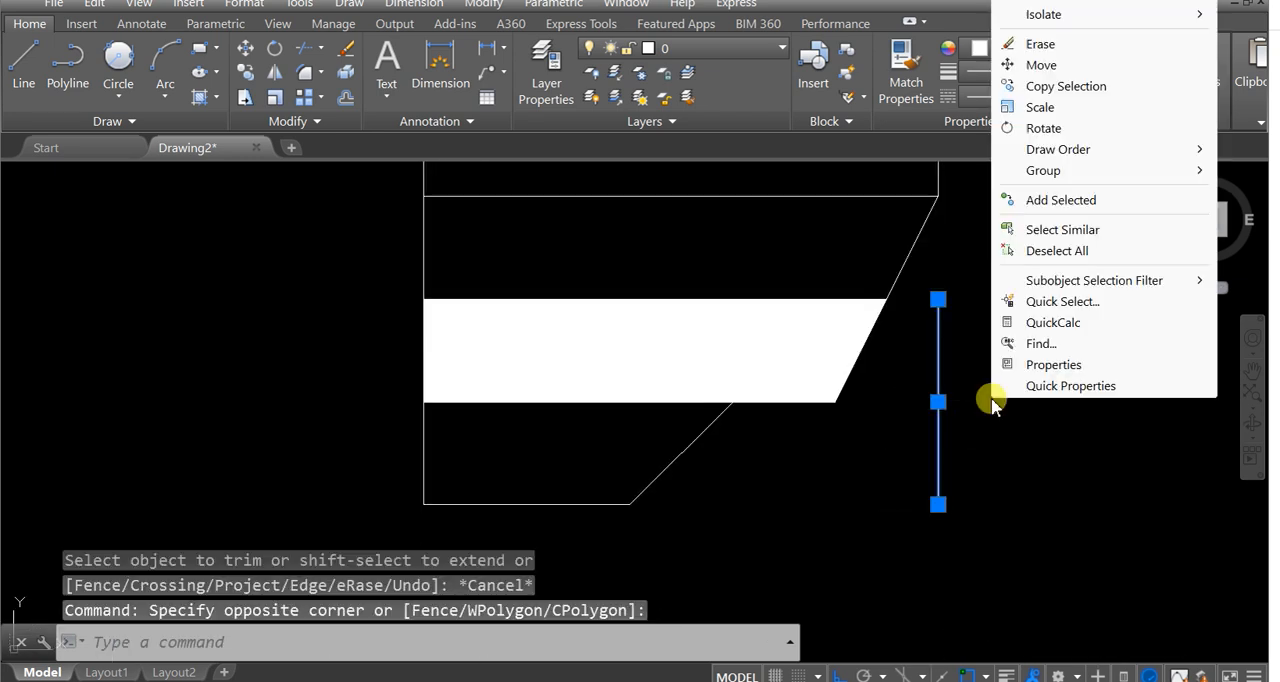
{"action": "left_click", "coordinate": [1037, 43]}
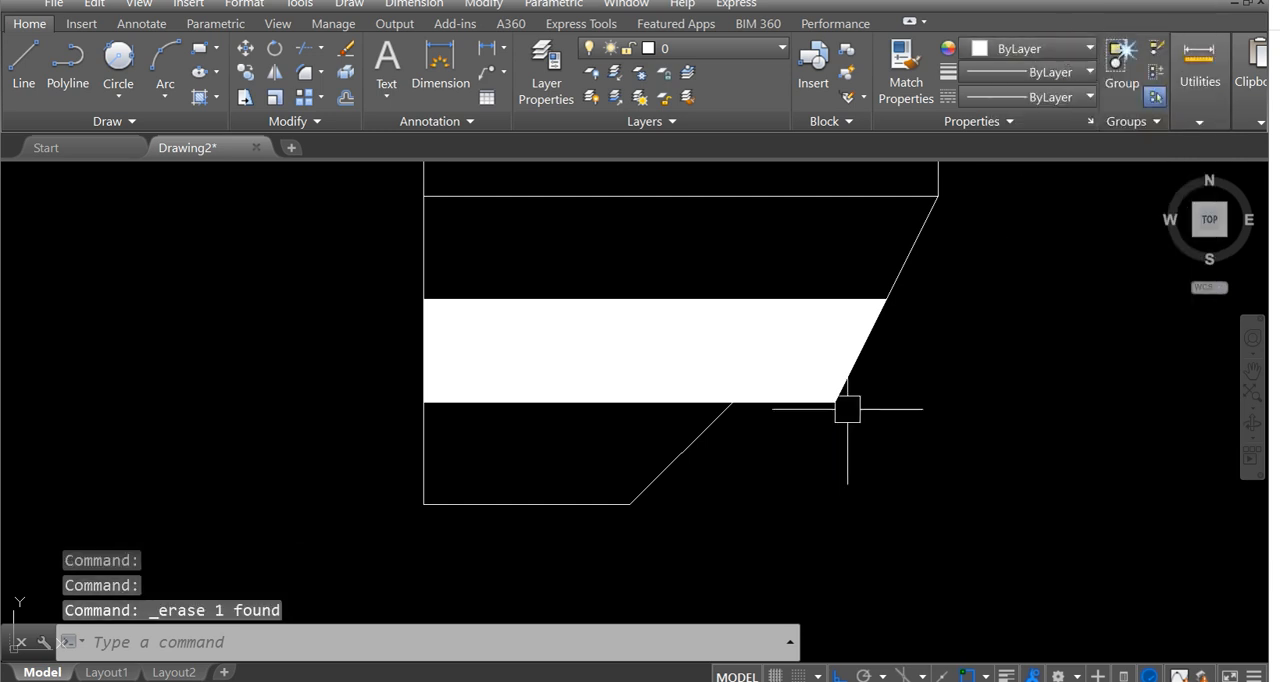
Mirror the right half of the tapered base, including its solid band, about the bulb's vertical centre line, keeping the source objects.
{"action": "scroll", "coordinate": [759, 393], "scroll_direction": "down", "scroll_amount": 5}
{"action": "scroll", "coordinate": [691, 400], "scroll_direction": "up", "scroll_amount": 4}
{"action": "type", "text": "MI"}
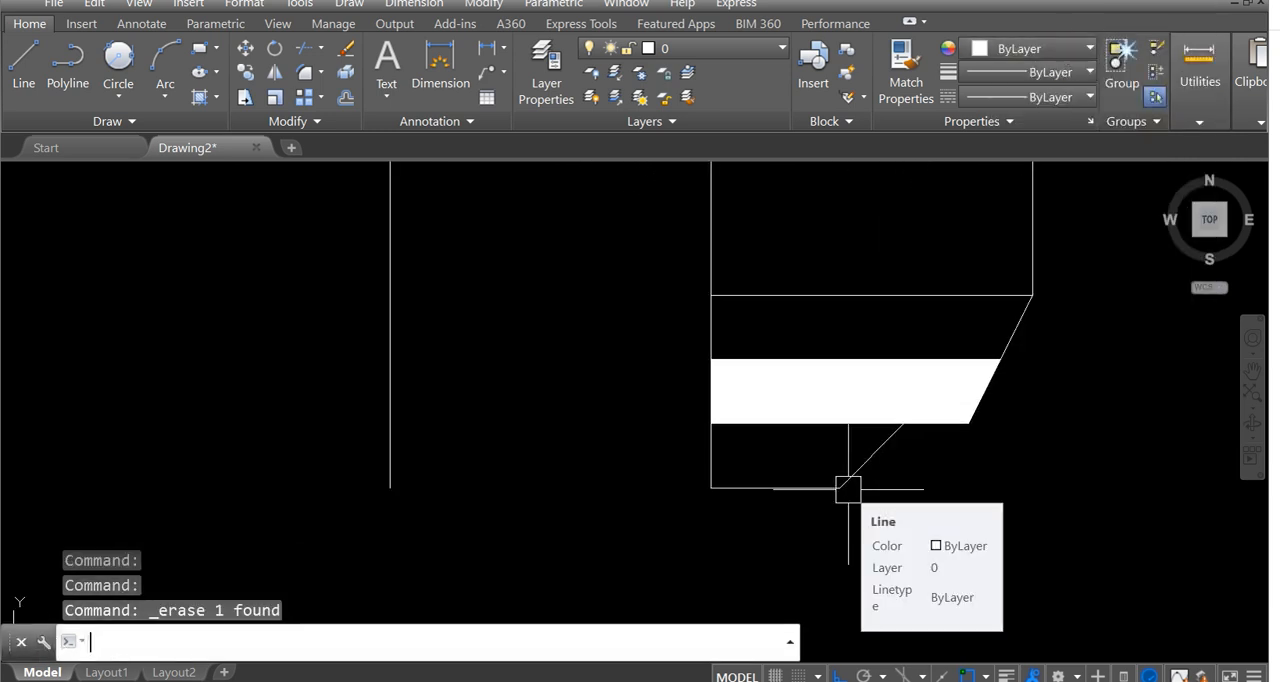
{"action": "key", "text": "Return"}
{"action": "scroll", "coordinate": [640, 300], "scroll_direction": "down", "scroll_amount": 3}
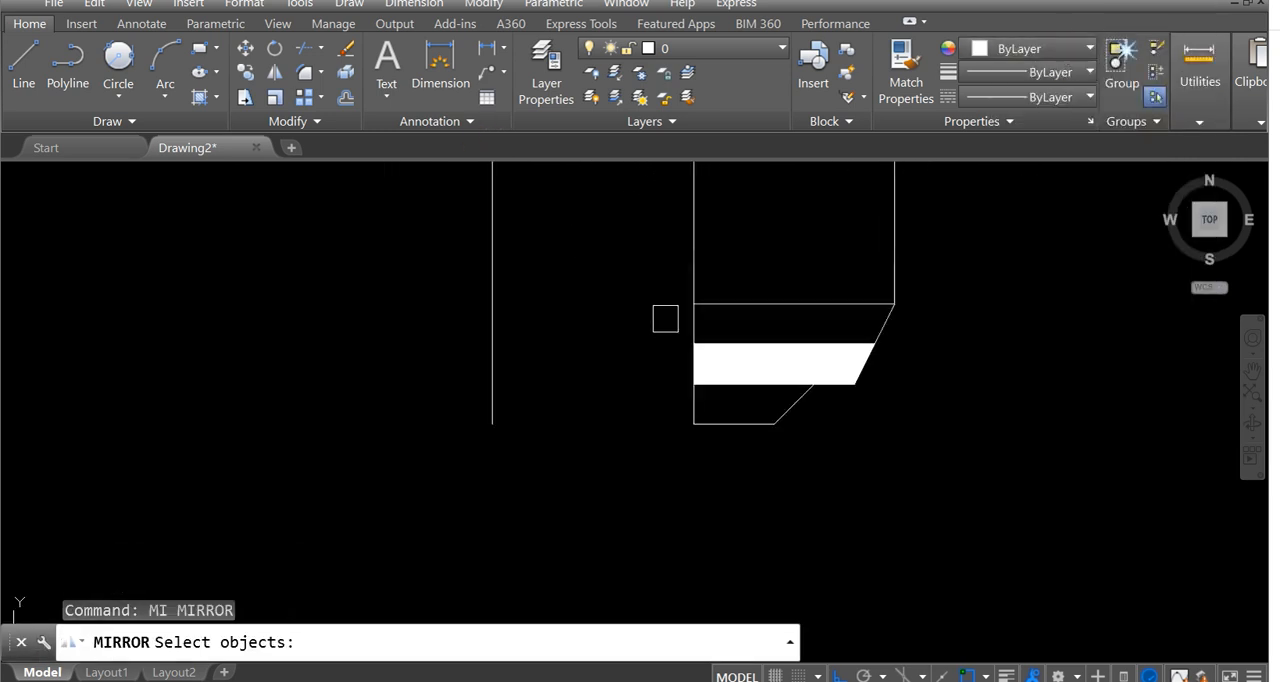
{"action": "left_click", "coordinate": [644, 276]}
{"action": "left_click", "coordinate": [888, 485]}
{"action": "key", "text": "Return"}
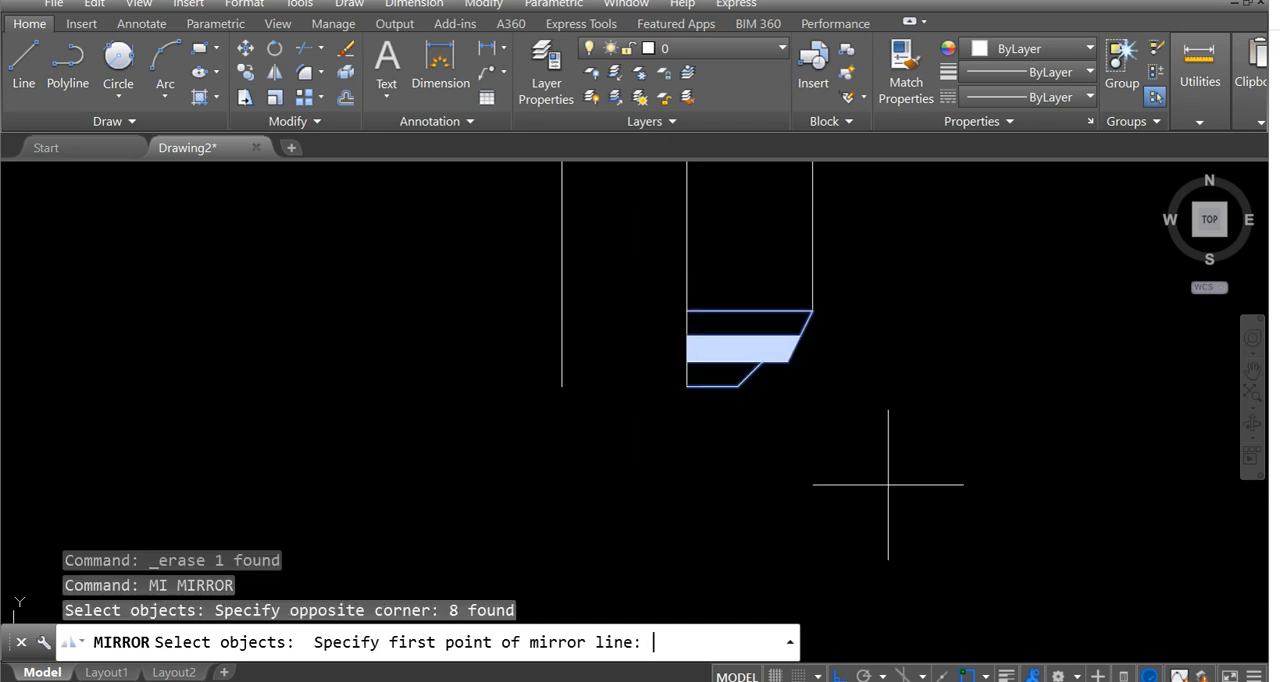
{"action": "left_click", "coordinate": [686, 386]}
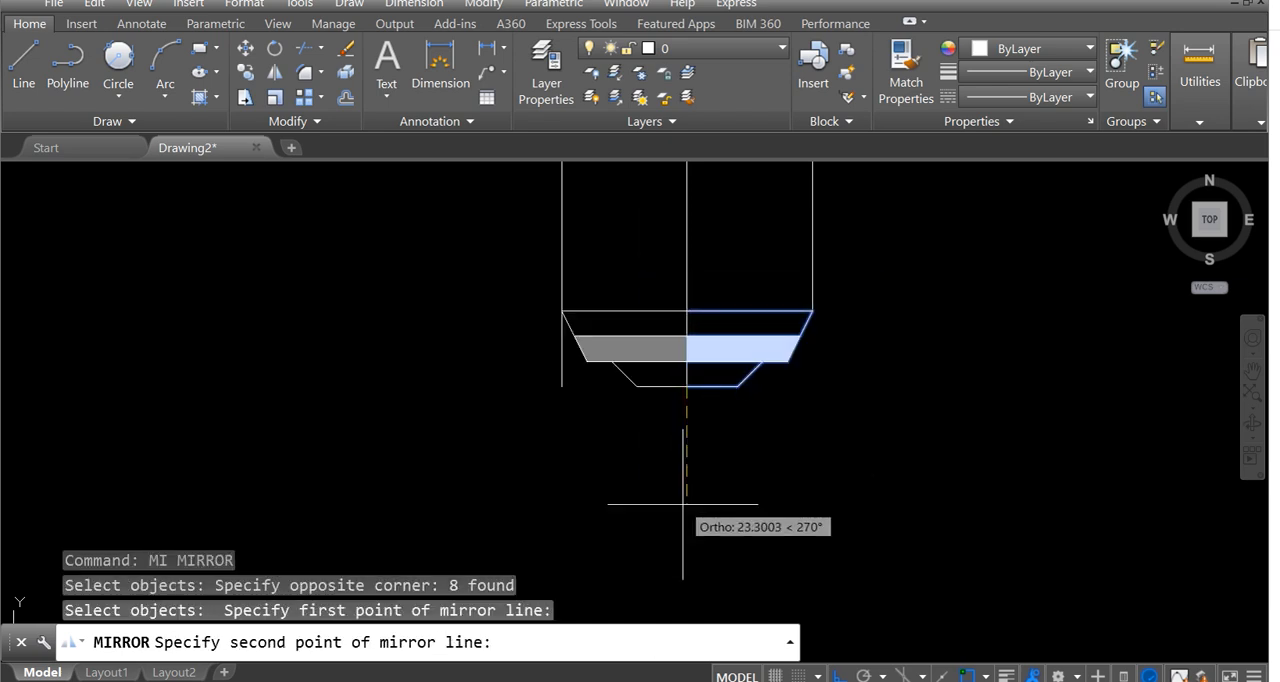
{"action": "left_click", "coordinate": [683, 505]}
{"action": "key", "text": "Return"}
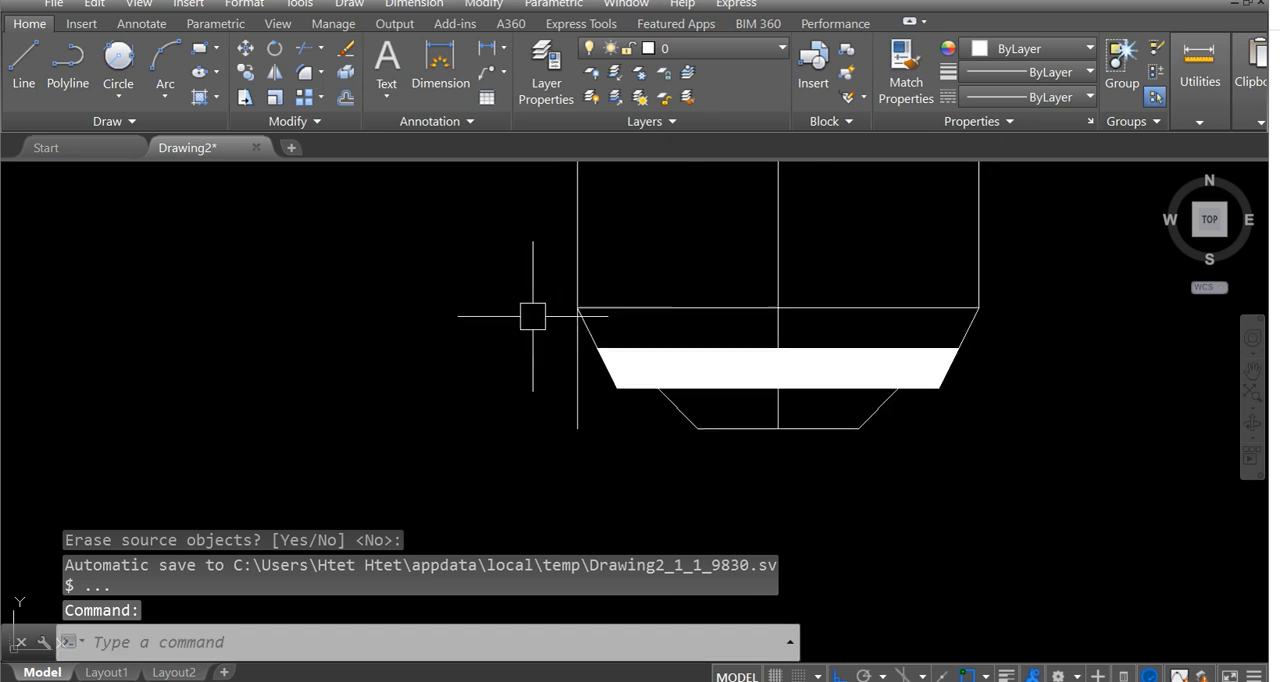
Trim the portion of the outer left vertical line directly below the corner where the taper starts.
{"action": "scroll", "coordinate": [623, 369], "scroll_direction": "up", "scroll_amount": 5}
{"action": "middle_click_drag", "start_coordinate": [623, 369], "coordinate": [580, 329]}
{"action": "type", "text": "tr"}
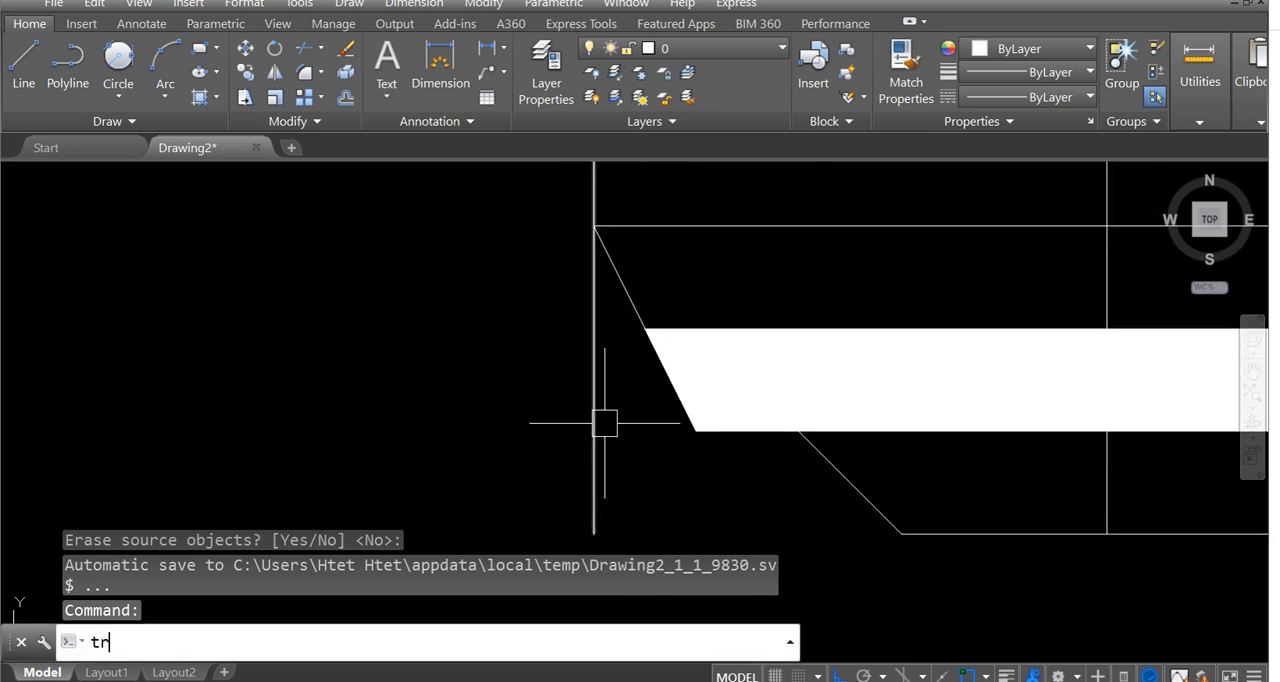
{"action": "key", "text": "Return"}
{"action": "key", "text": "Return"}
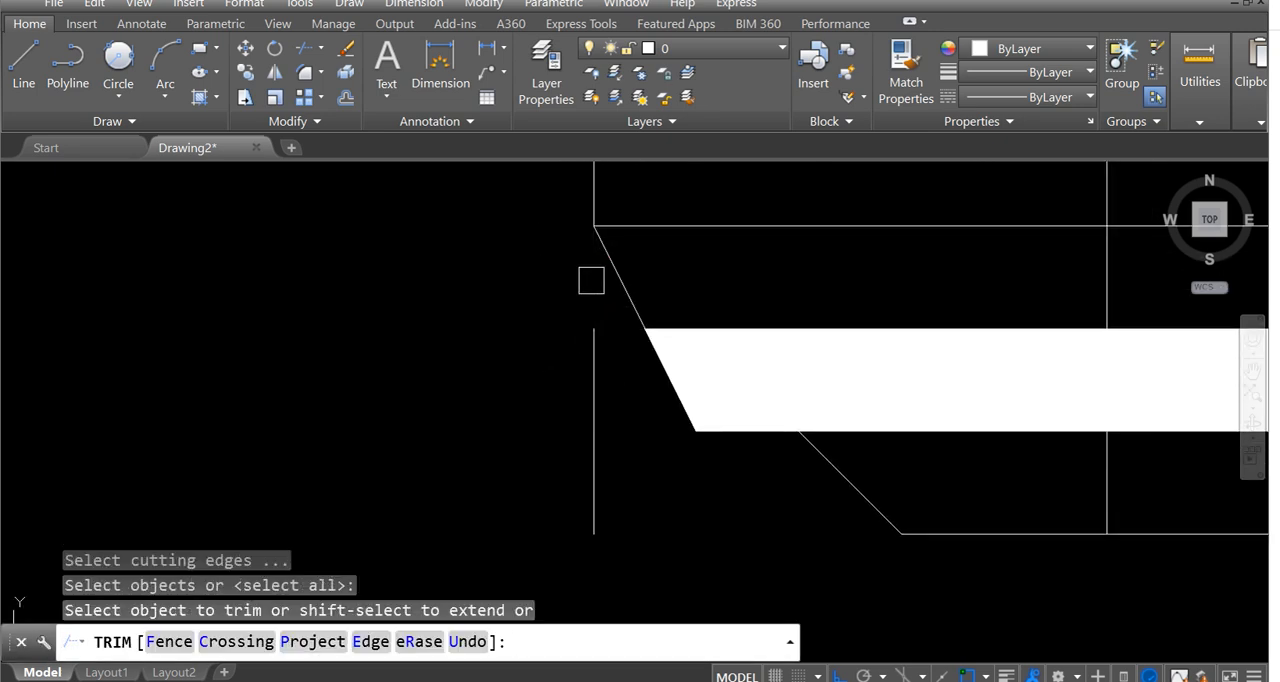
{"action": "left_click", "coordinate": [591, 280]}
{"action": "key", "text": "Return"}
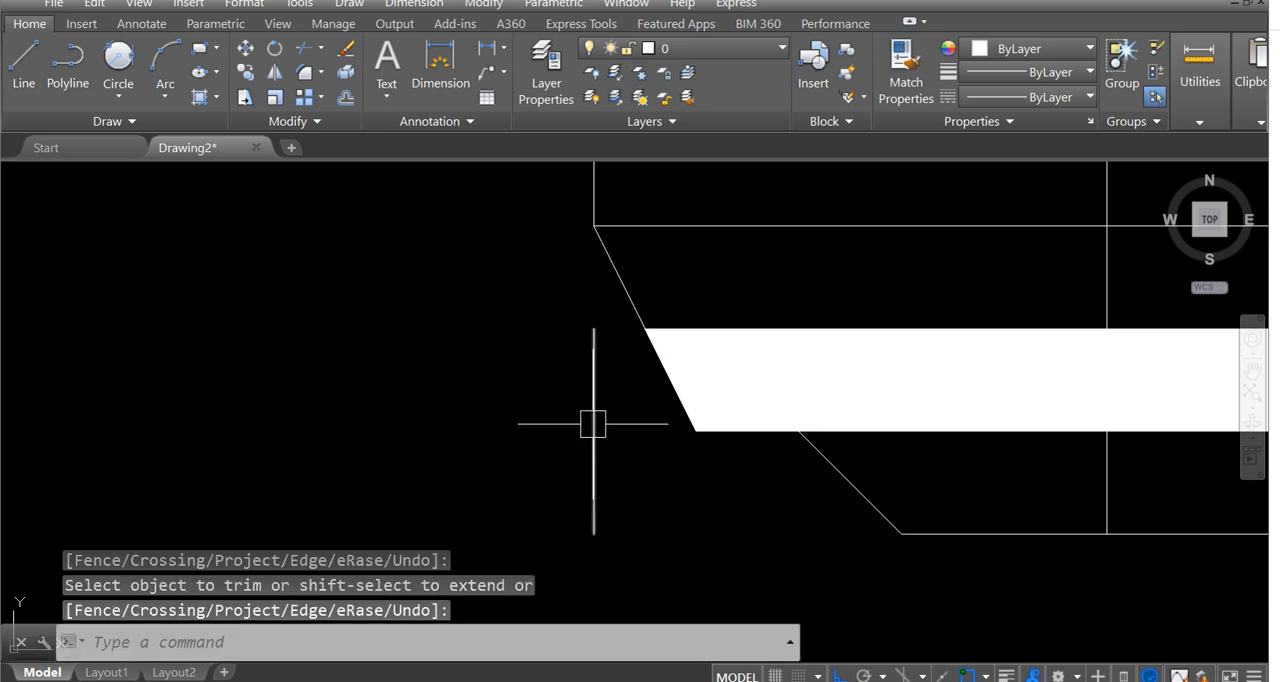
Erase the leftover vertical segment standing outside the left slanted edge of the base.
{"action": "left_click", "coordinate": [593, 423]}
{"action": "right_click", "coordinate": [593, 420]}
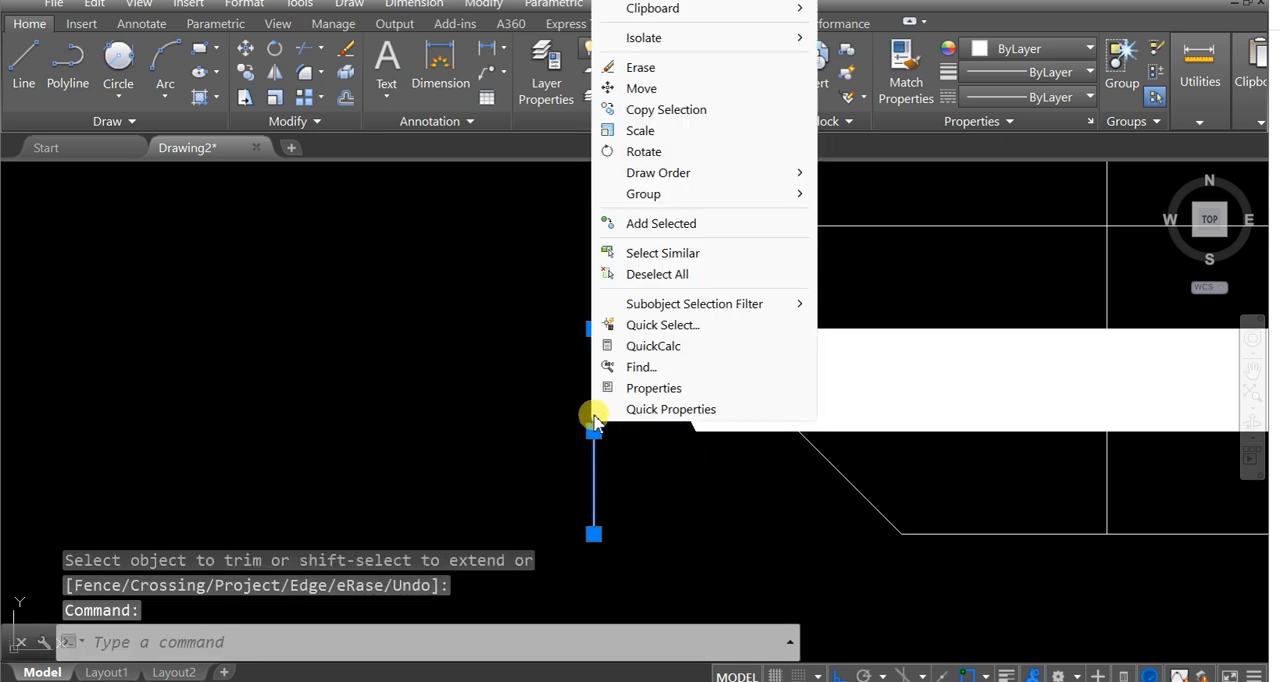
{"action": "left_click", "coordinate": [641, 67]}
{"action": "scroll", "coordinate": [577, 386], "scroll_direction": "down", "scroll_amount": 5}
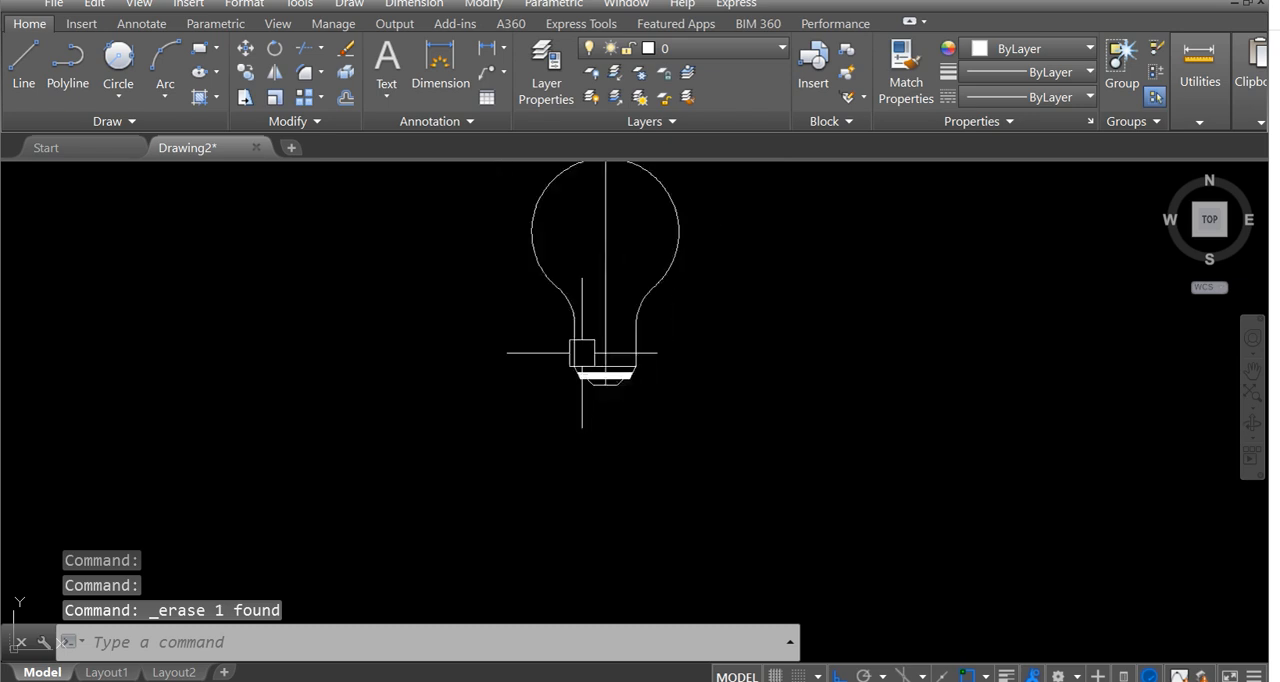
Examine the slanted screw thread lines and their spacing dimensions above the tapered base in the reference image.
{"action": "scroll", "coordinate": [592, 372], "scroll_direction": "down", "scroll_amount": 2}
{"action": "middle_click_drag", "start_coordinate": [543, 400], "coordinate": [840, 357]}
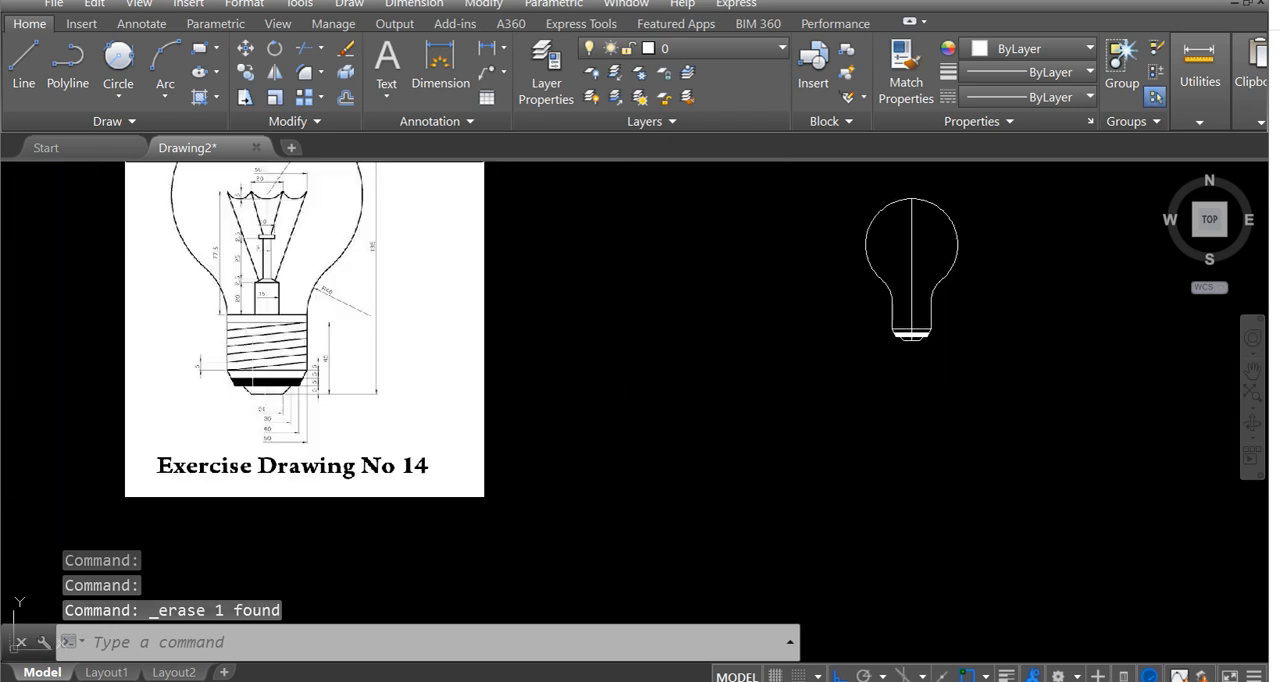
{"action": "scroll", "coordinate": [250, 385], "scroll_direction": "up", "scroll_amount": 4}
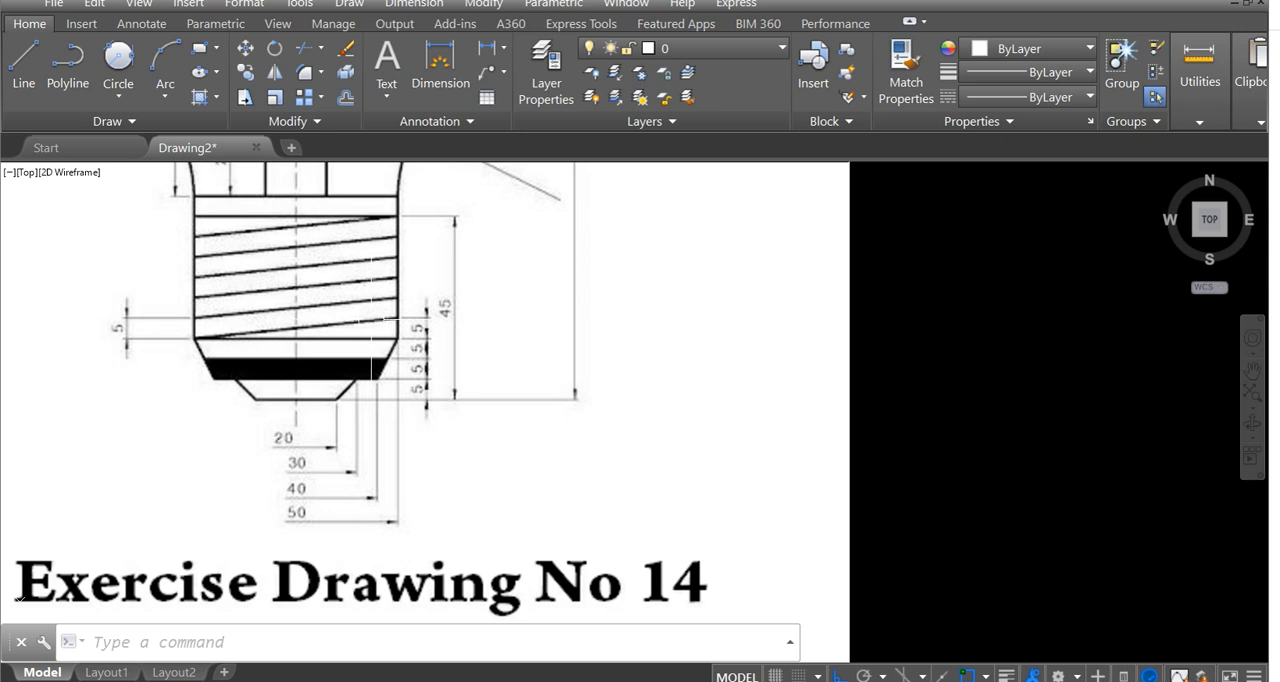
{"action": "scroll", "coordinate": [447, 303], "scroll_direction": "up", "scroll_amount": 4}
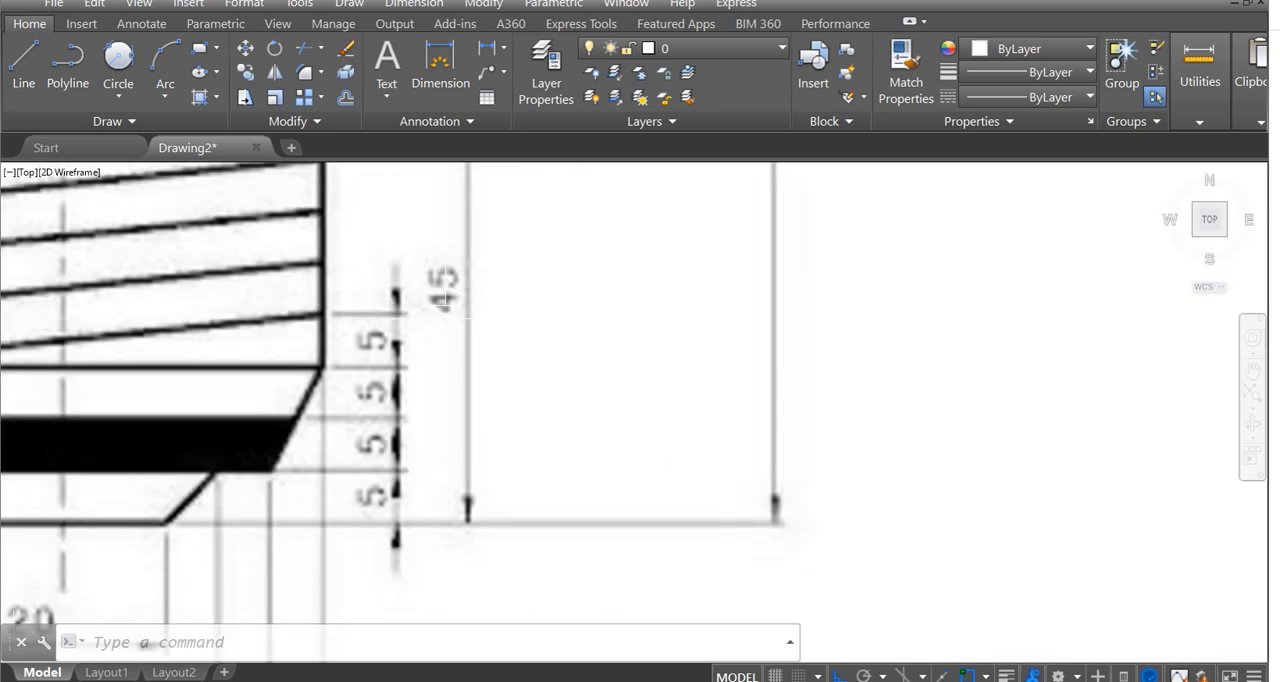
{"action": "scroll", "coordinate": [445, 374], "scroll_direction": "down", "scroll_amount": 4}
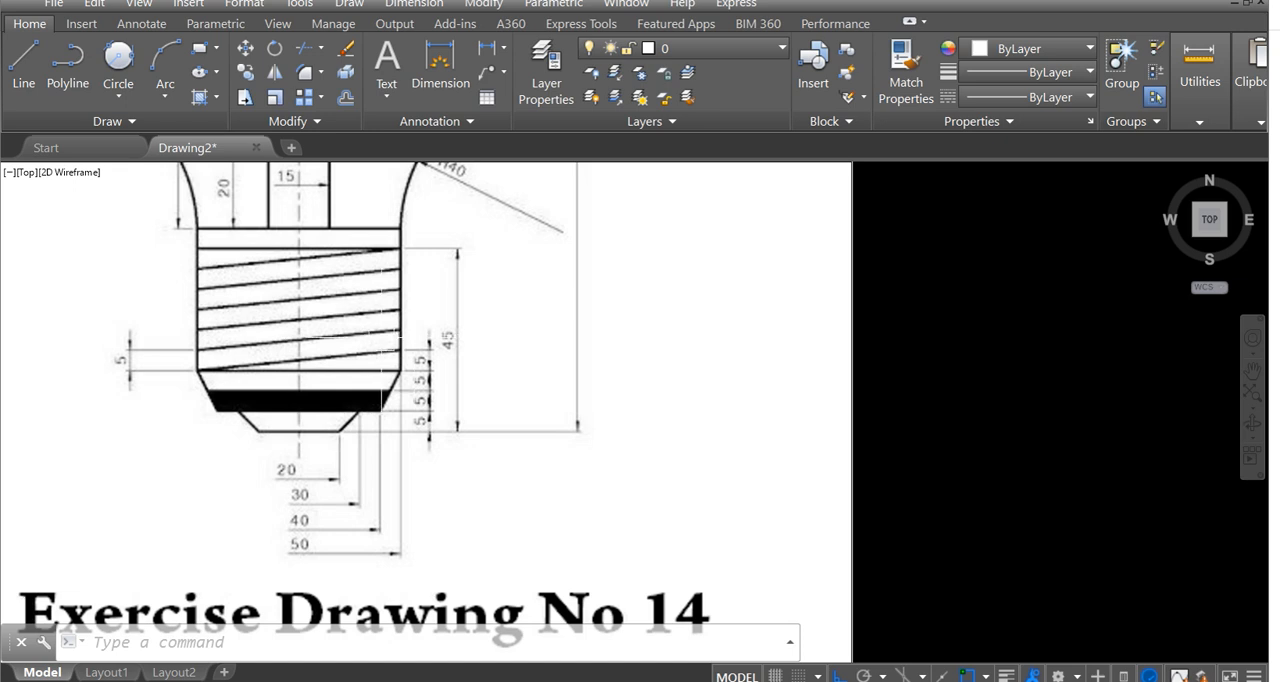
{"action": "scroll", "coordinate": [379, 355], "scroll_direction": "up", "scroll_amount": 2}
{"action": "middle_click_drag", "start_coordinate": [379, 355], "coordinate": [426, 406]}
{"action": "scroll", "coordinate": [422, 403], "scroll_direction": "down", "scroll_amount": 4}
{"action": "scroll", "coordinate": [420, 404], "scroll_direction": "up", "scroll_amount": 2}
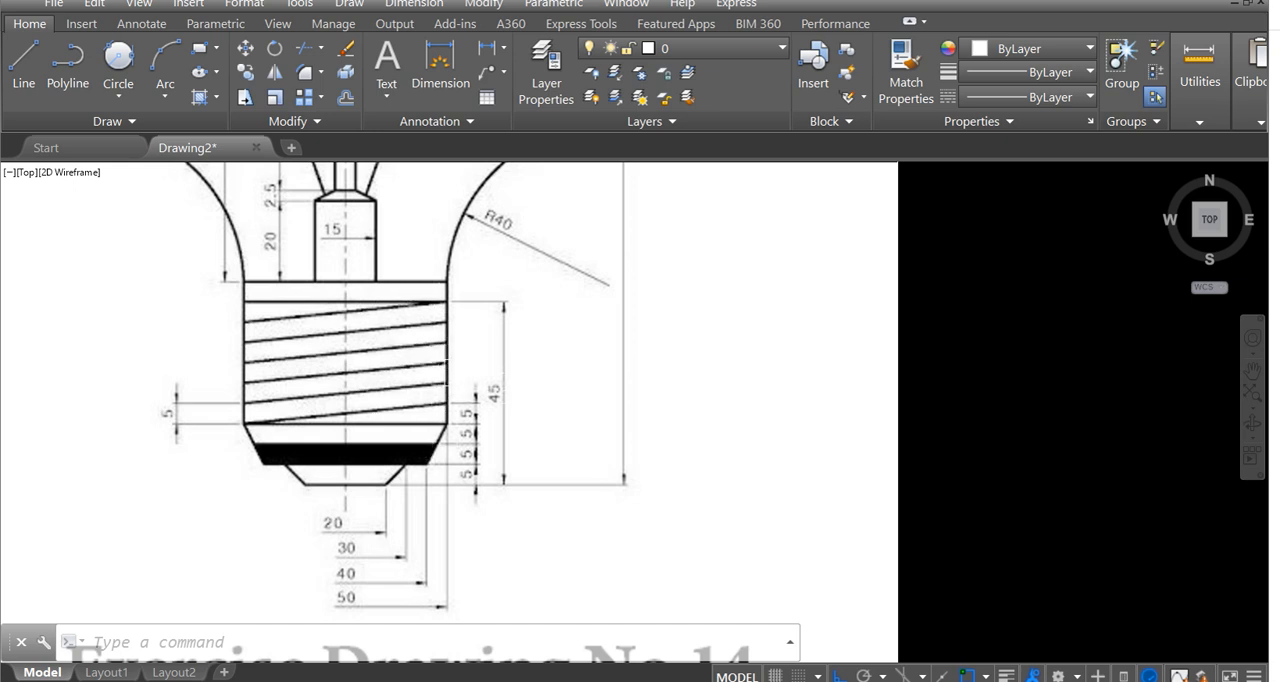
{"action": "scroll", "coordinate": [488, 405], "scroll_direction": "down", "scroll_amount": 4}
{"action": "scroll", "coordinate": [462, 403], "scroll_direction": "up", "scroll_amount": 4}
{"action": "scroll", "coordinate": [462, 403], "scroll_direction": "down", "scroll_amount": 4}
Draw a 5-unit vertical line up from the taper's upper right corner and continue it with a slanted line to the upper left corner.
{"action": "middle_click_drag", "start_coordinate": [605, 376], "coordinate": [314, 364]}
{"action": "scroll", "coordinate": [771, 368], "scroll_direction": "up", "scroll_amount": 9}
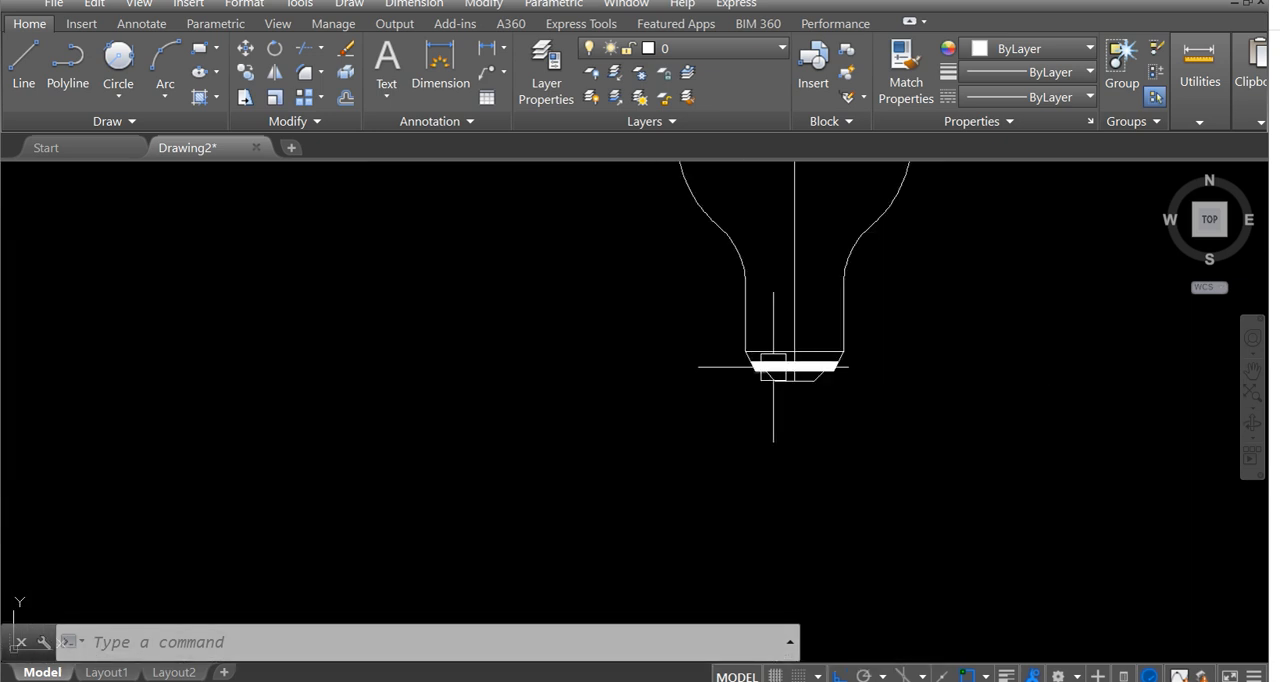
{"action": "type", "text": "l"}
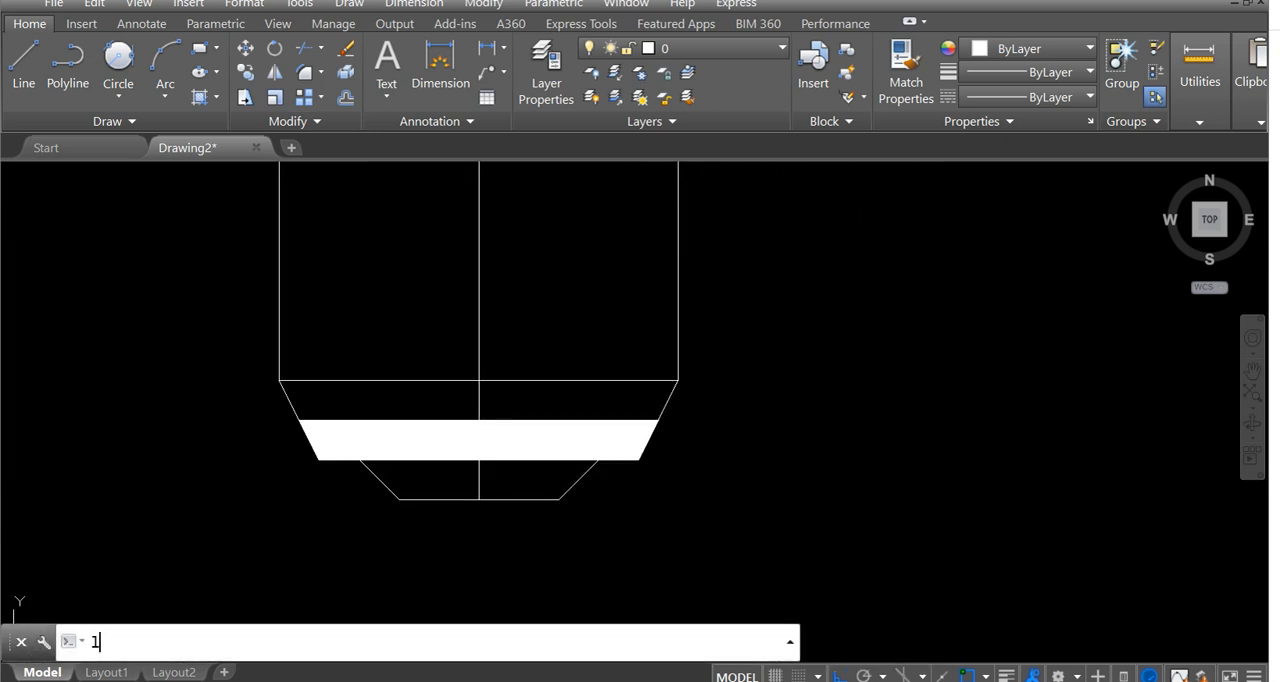
{"action": "key", "text": "Return"}
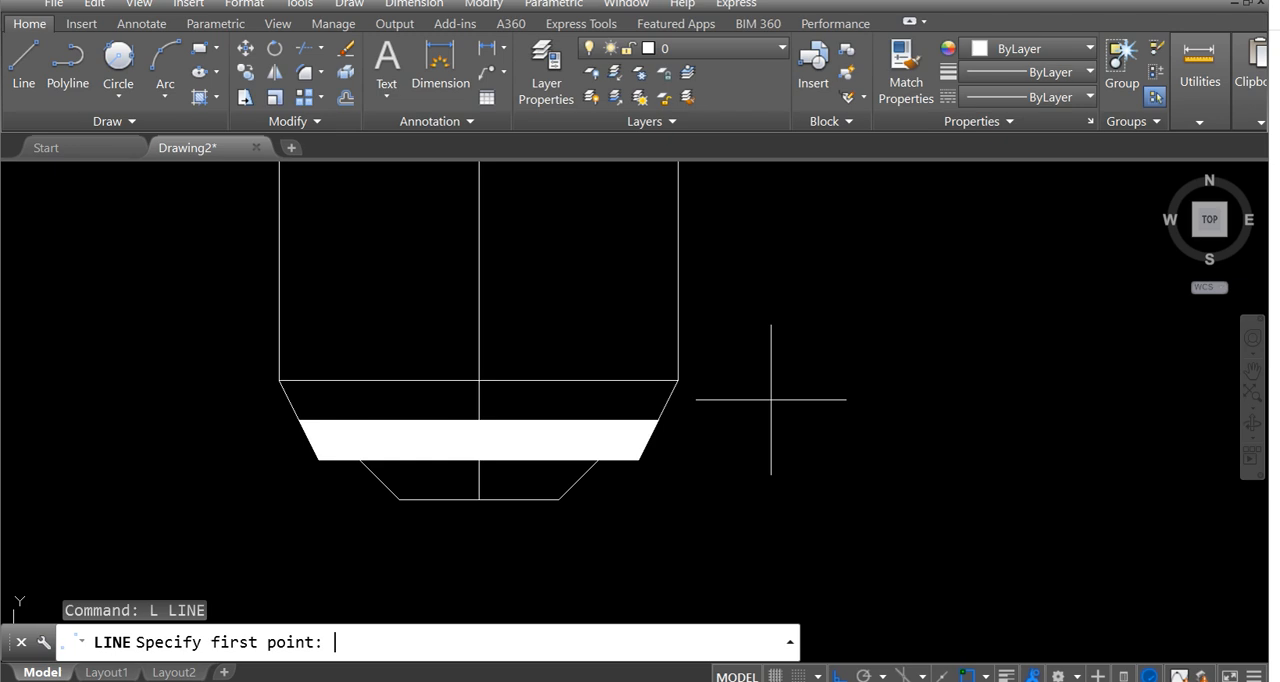
{"action": "left_click", "coordinate": [678, 380]}
{"action": "type", "text": "5"}
{"action": "key", "text": "Return"}
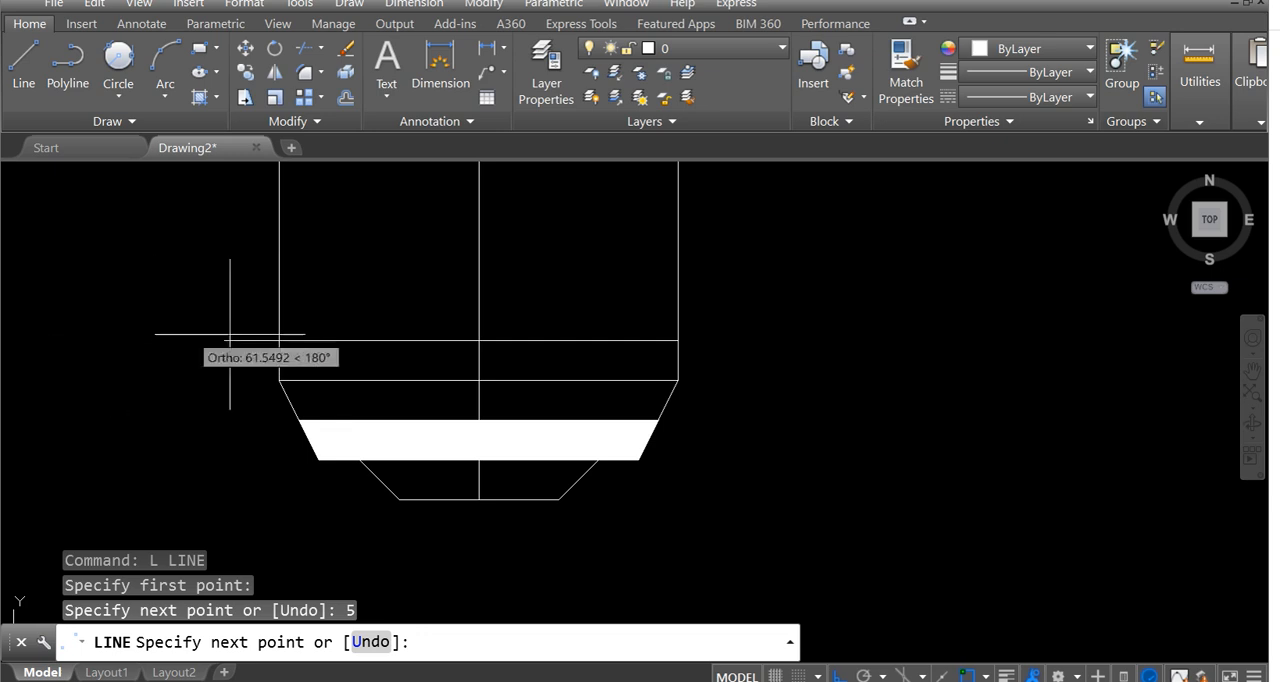
{"action": "left_click", "coordinate": [279, 380]}
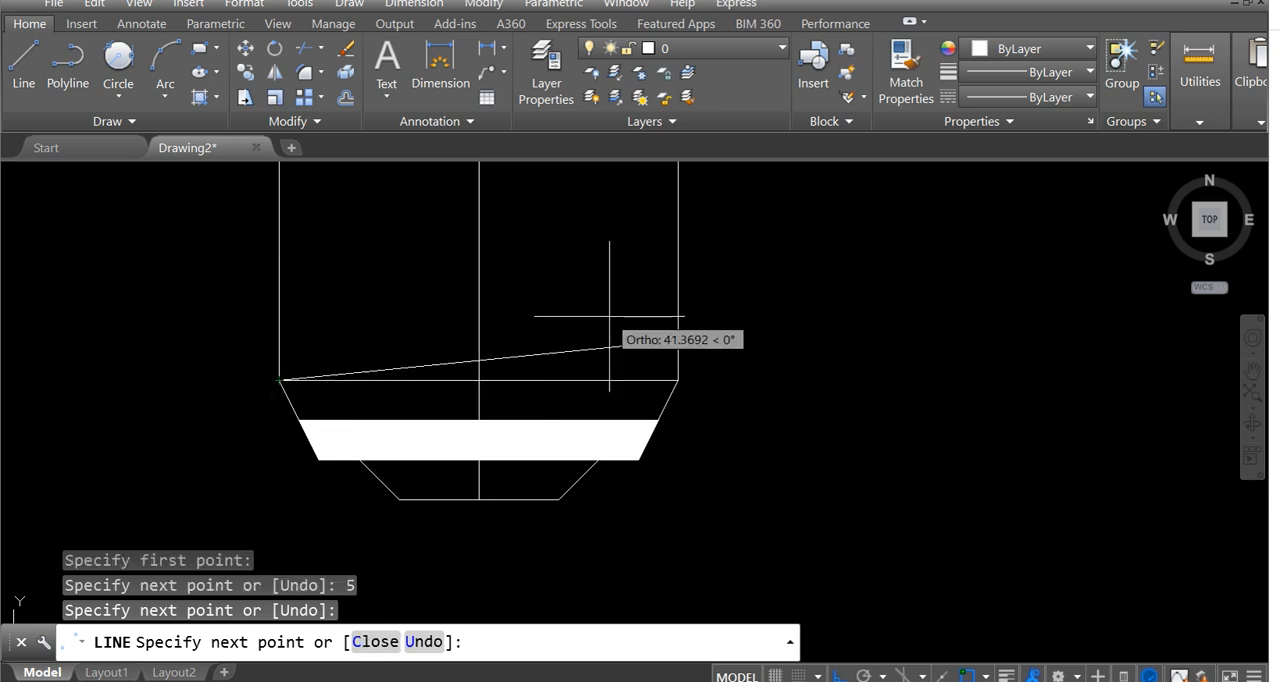
{"action": "key", "text": "Escape"}
Erase the 5-unit vertical line on the right edge and the slanted thread line.
{"action": "scroll", "coordinate": [694, 363], "scroll_direction": "up", "scroll_amount": 2}
{"action": "left_click", "coordinate": [672, 356]}
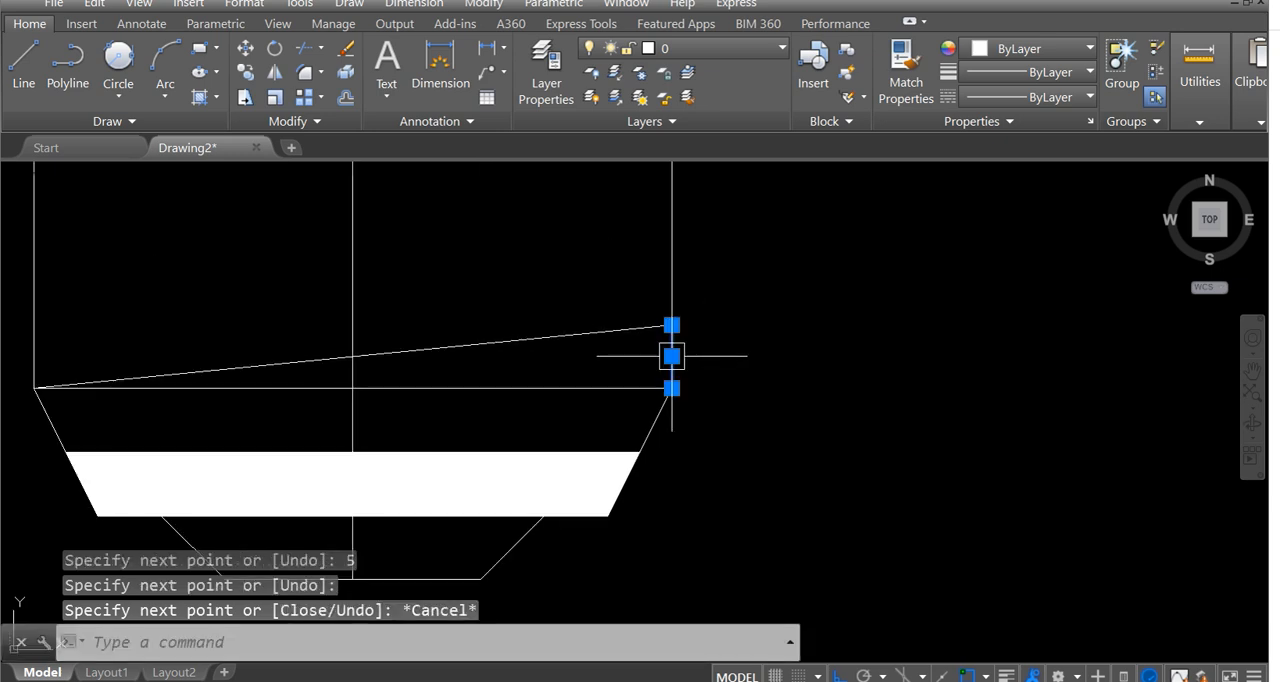
{"action": "key", "text": "Delete"}
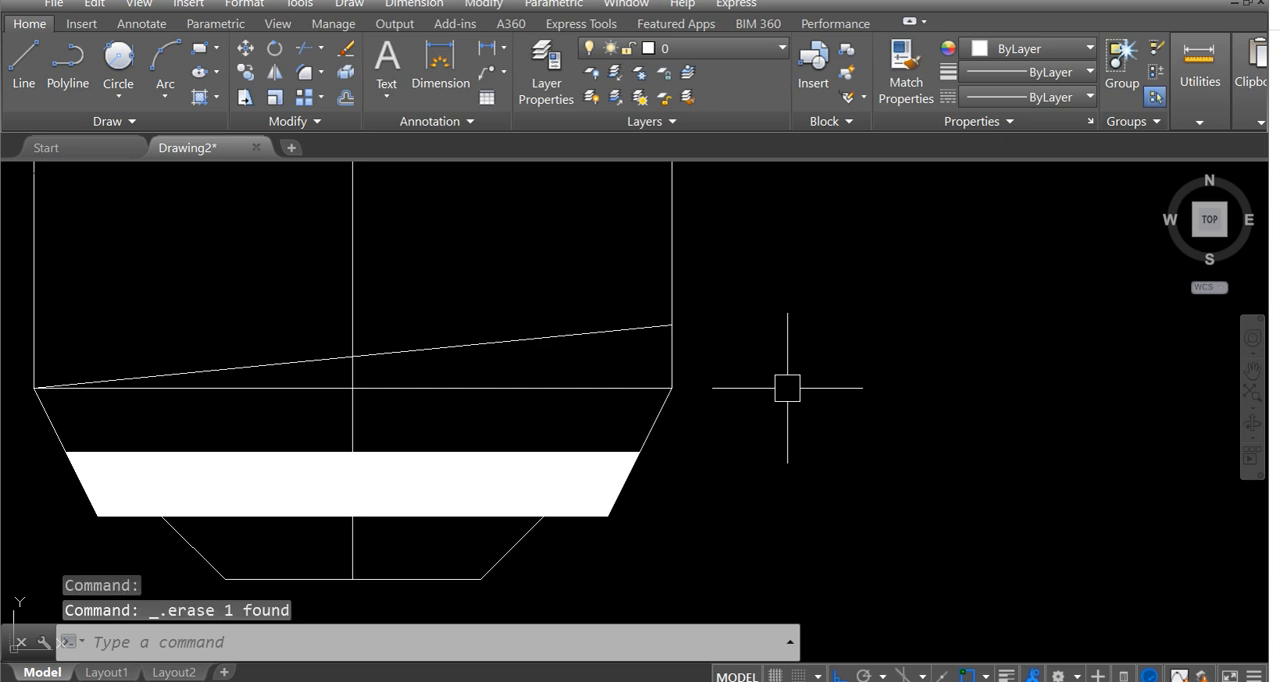
{"action": "left_click", "coordinate": [581, 331]}
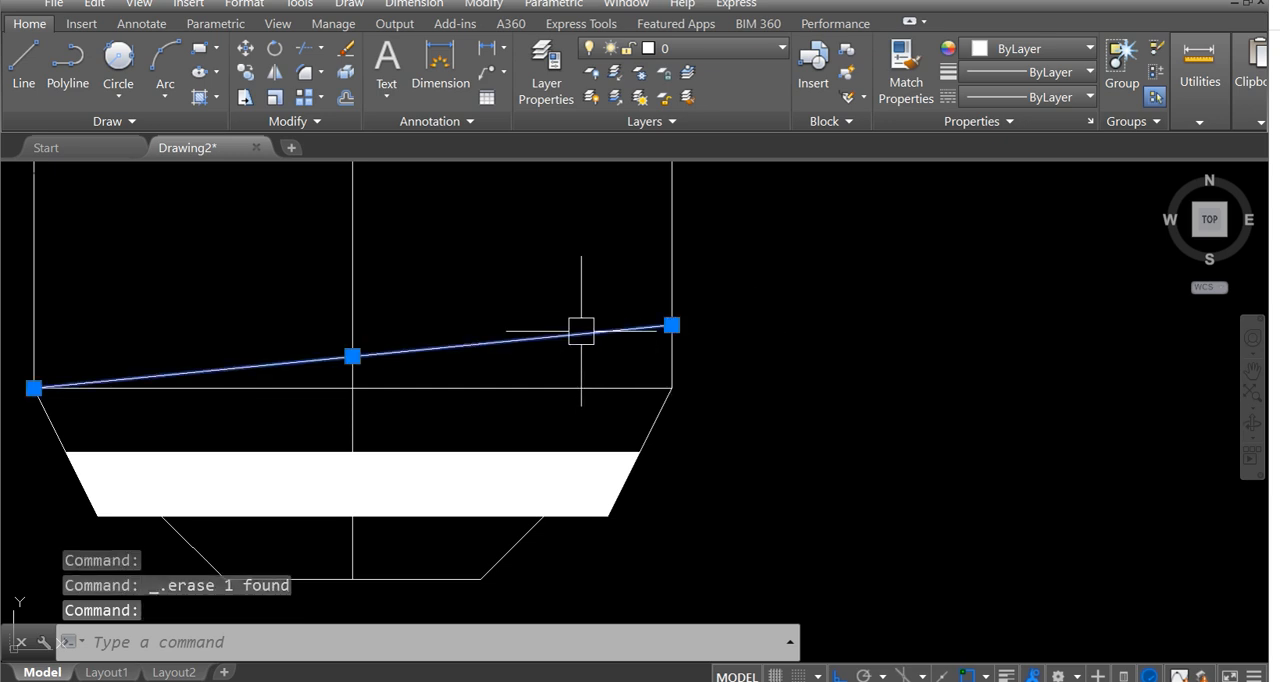
{"action": "key", "text": "Escape"}
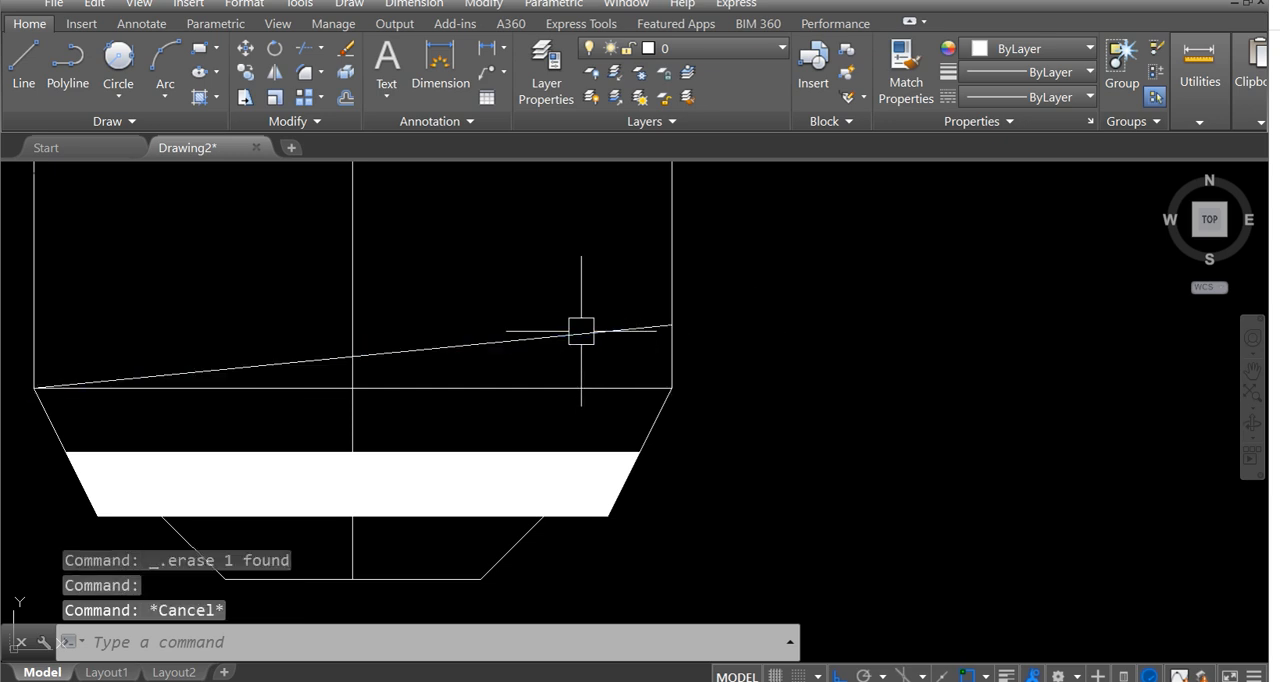
{"action": "left_click", "coordinate": [581, 331]}
{"action": "key", "text": "Delete"}
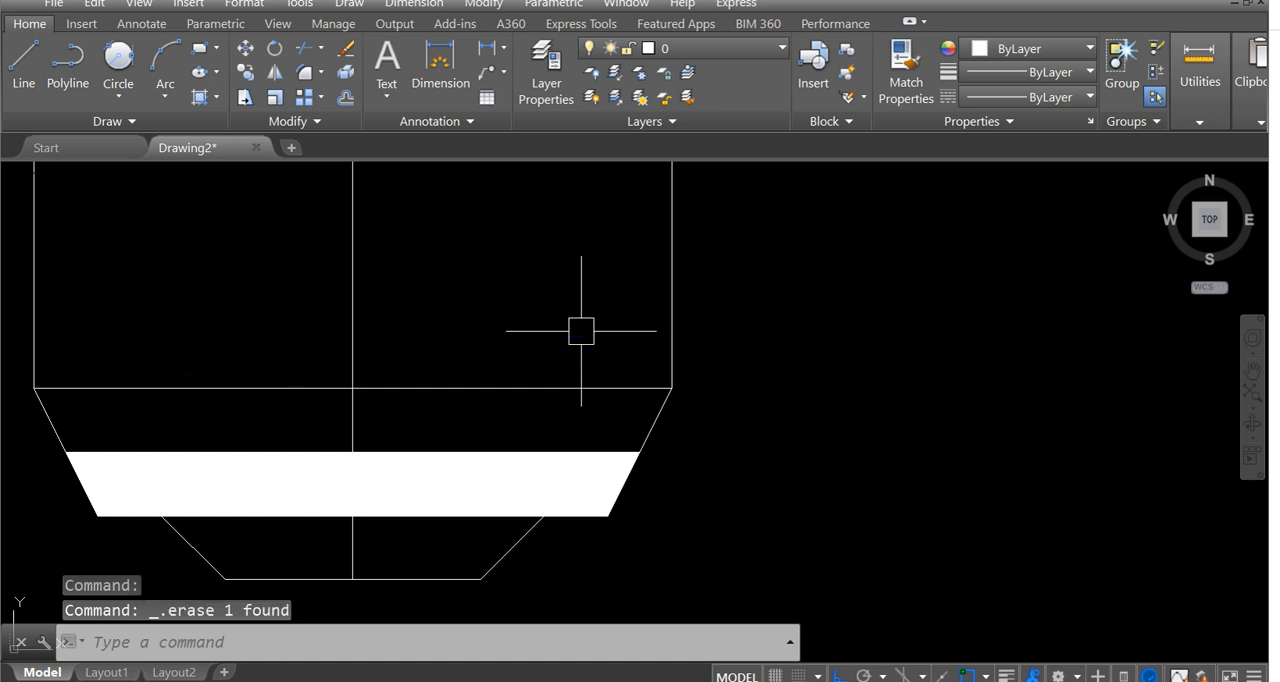
Draw a slanted line from a tracked point 5 units above the taper's upper right corner to its upper left corner.
{"action": "type", "text": "LINE Specify first point: tk"}
{"action": "key", "text": "Return"}
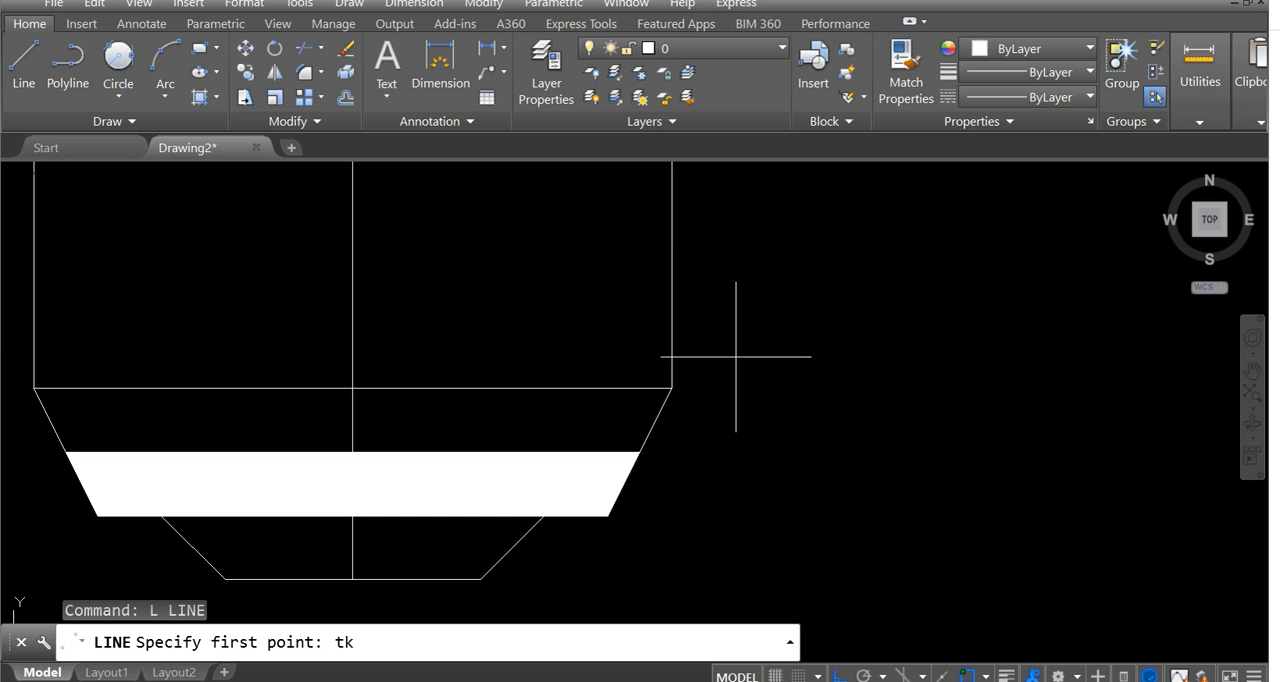
{"action": "key", "text": "Return"}
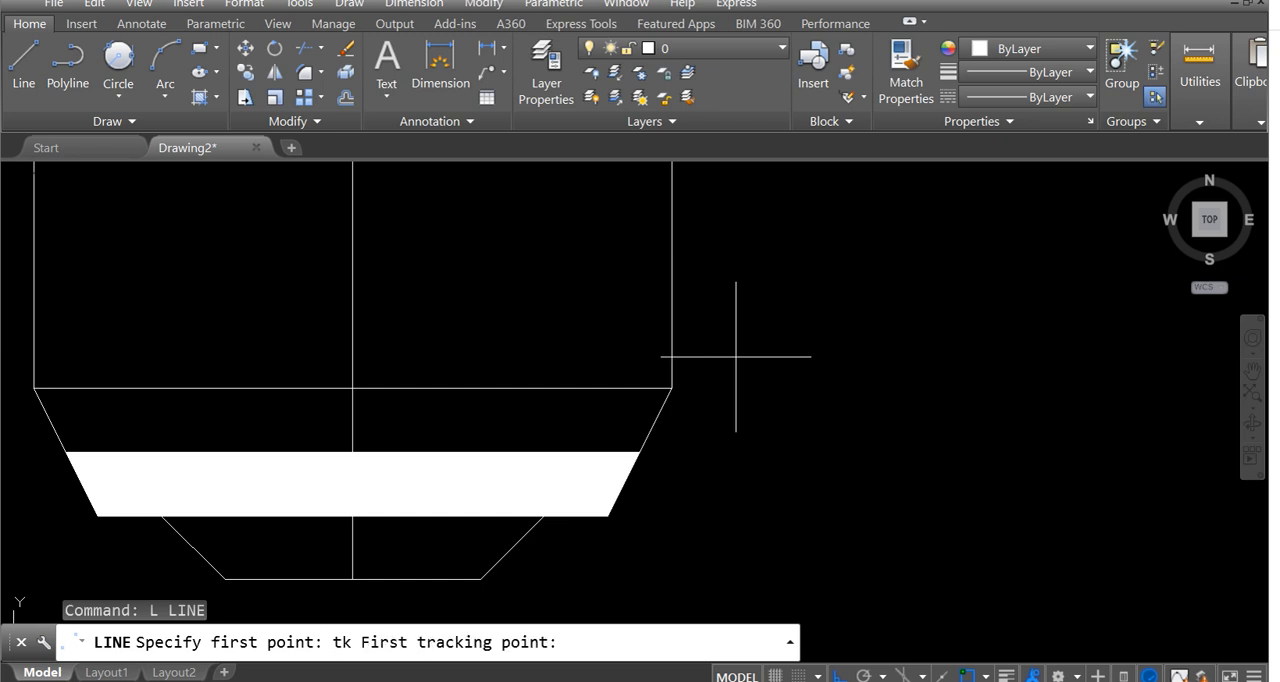
{"action": "left_click", "coordinate": [671, 386]}
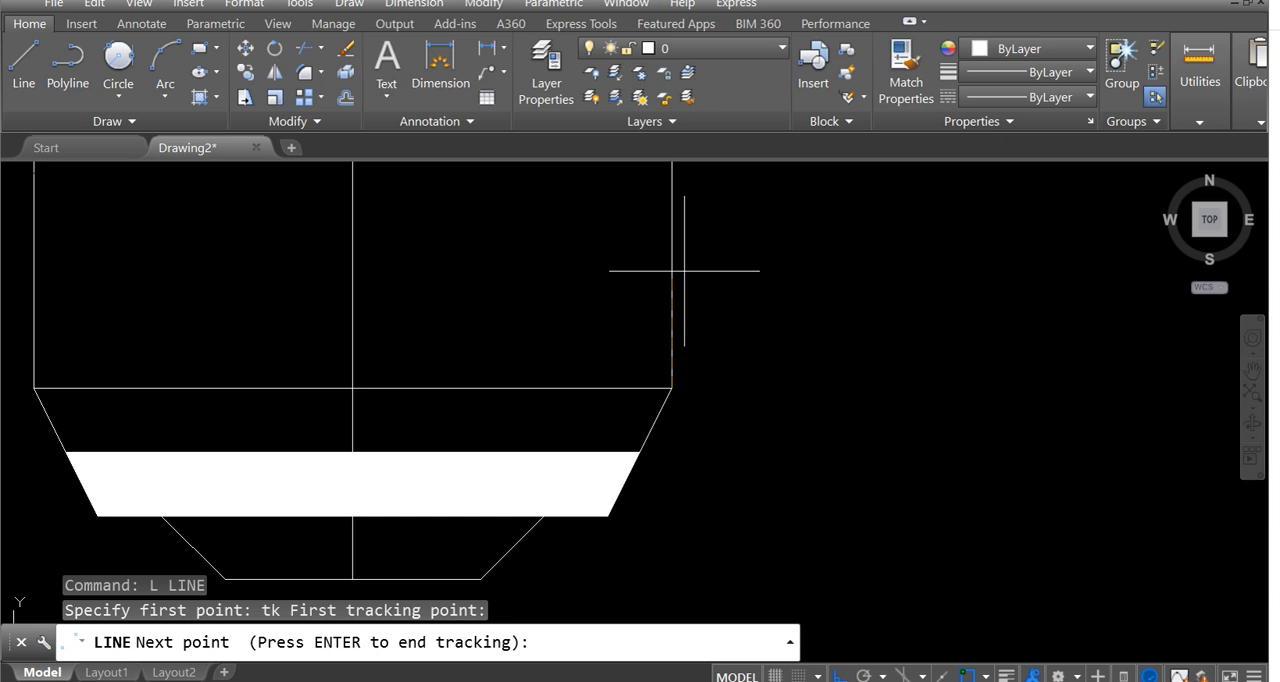
{"action": "key", "text": "Return"}
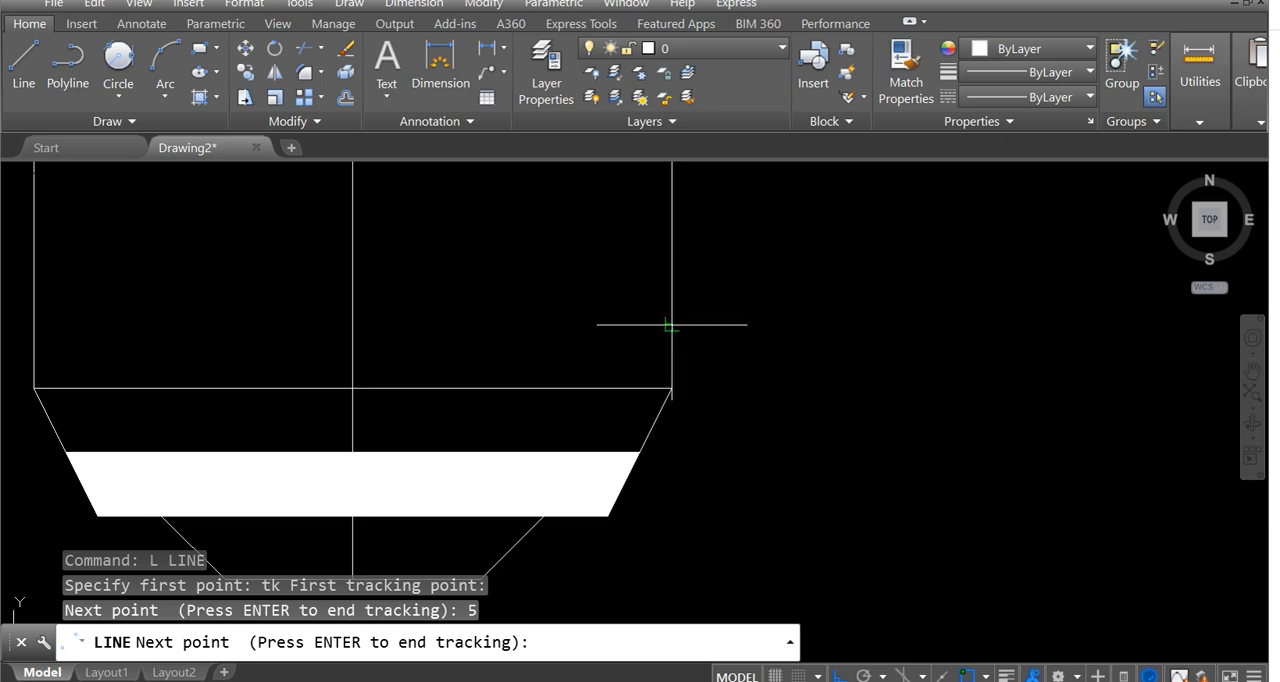
{"action": "key", "text": "Return"}
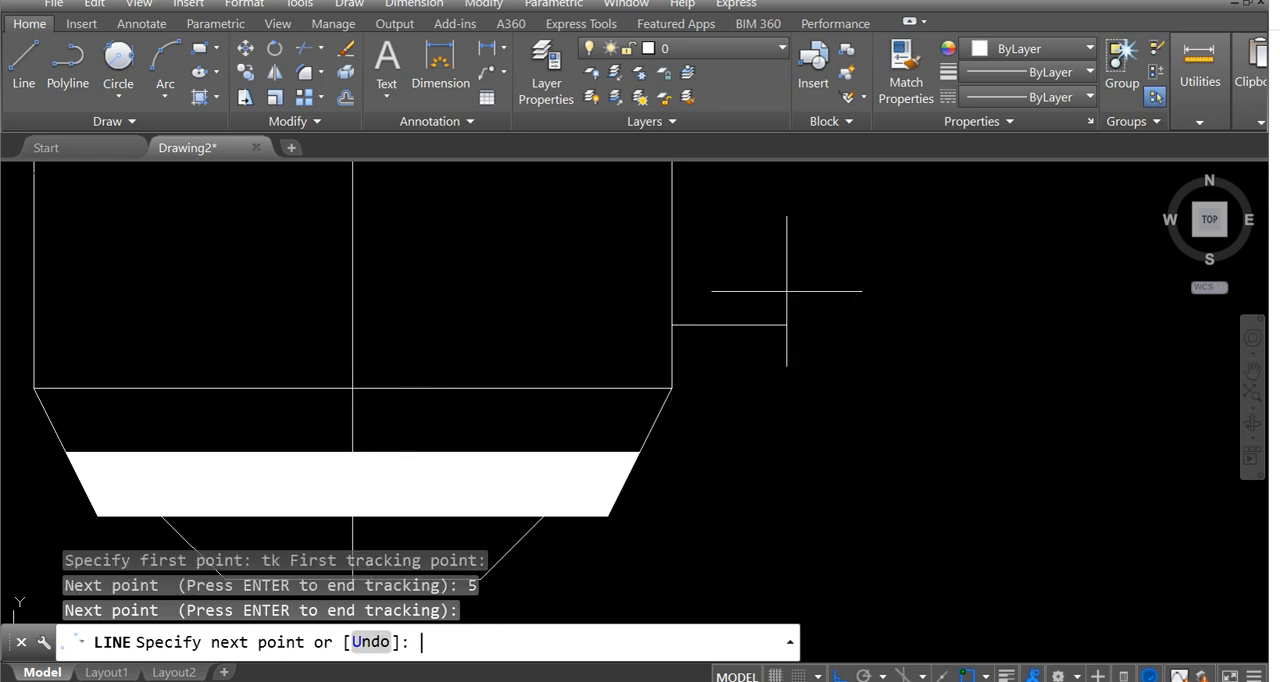
{"action": "scroll", "coordinate": [335, 345], "scroll_direction": "down", "scroll_amount": 2}
{"action": "middle_click_drag", "start_coordinate": [335, 346], "coordinate": [600, 366]}
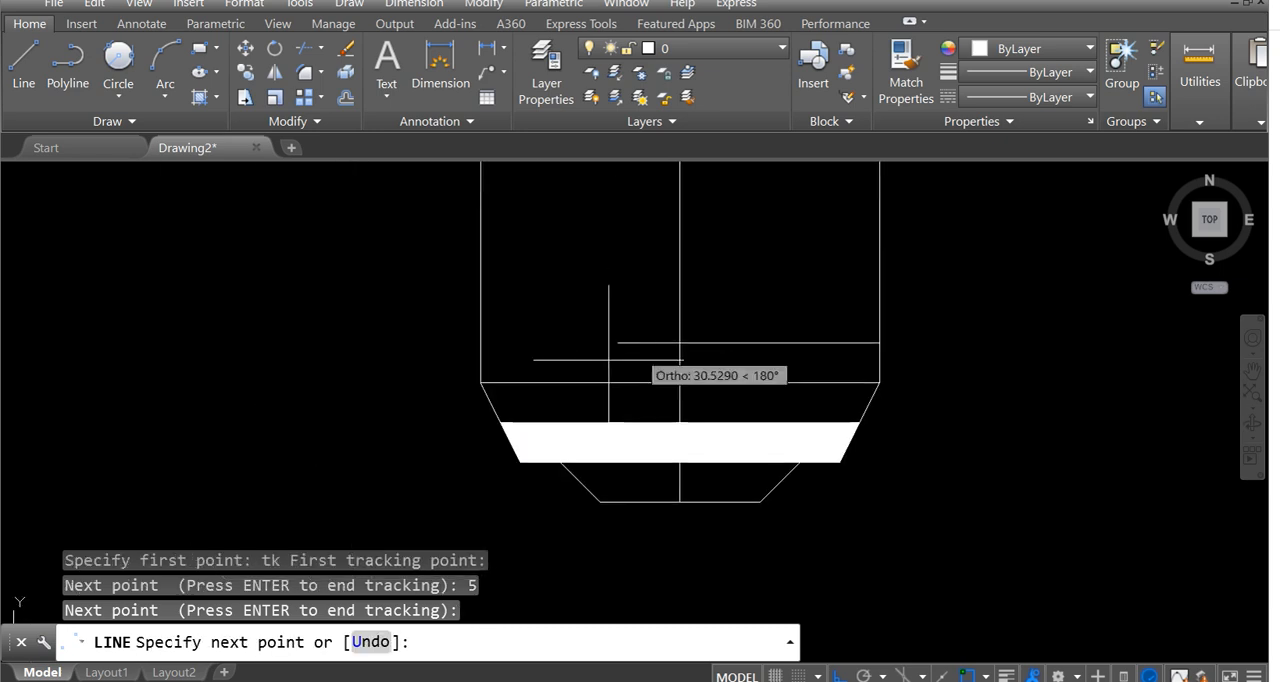
{"action": "left_click", "coordinate": [482, 382]}
{"action": "key", "text": "Escape"}
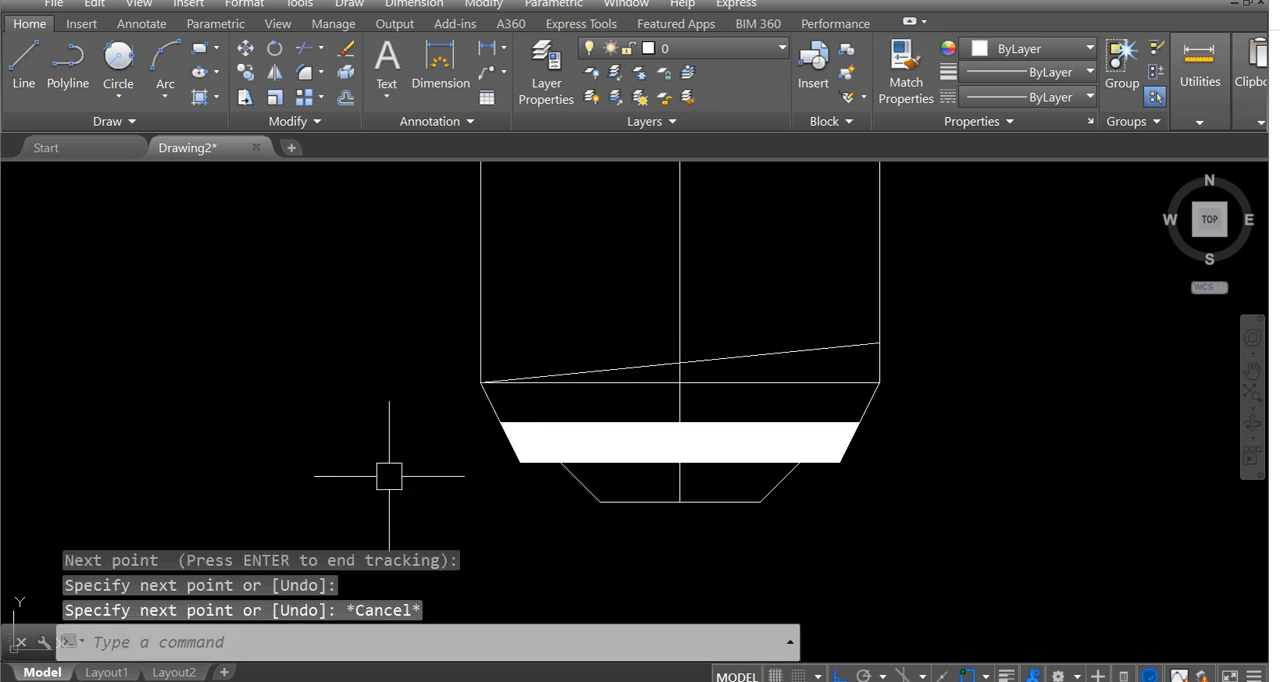
Check the extent of the base's right vertical edge where the slanted thread line meets it.
{"action": "scroll", "coordinate": [857, 363], "scroll_direction": "up", "scroll_amount": 3}
{"action": "left_click", "coordinate": [950, 357]}
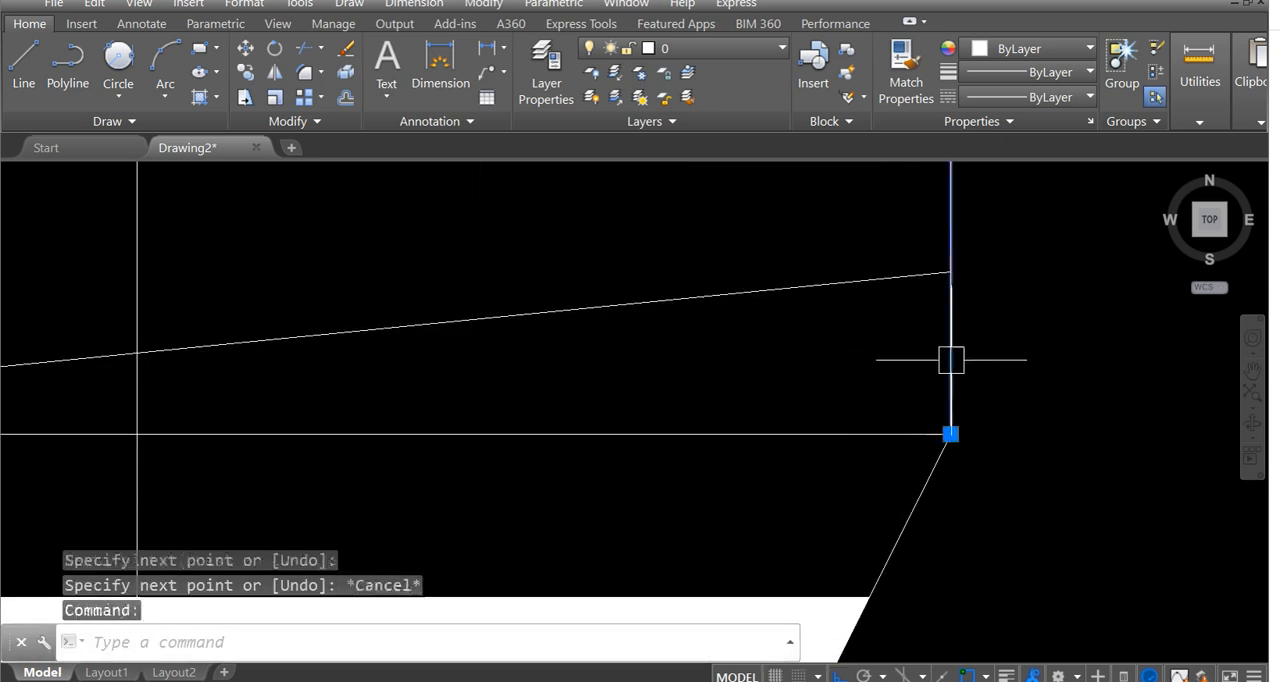
{"action": "scroll", "coordinate": [866, 428], "scroll_direction": "down", "scroll_amount": 2}
{"action": "middle_click_drag", "start_coordinate": [903, 323], "coordinate": [891, 378]}
{"action": "scroll", "coordinate": [891, 378], "scroll_direction": "up", "scroll_amount": 2}
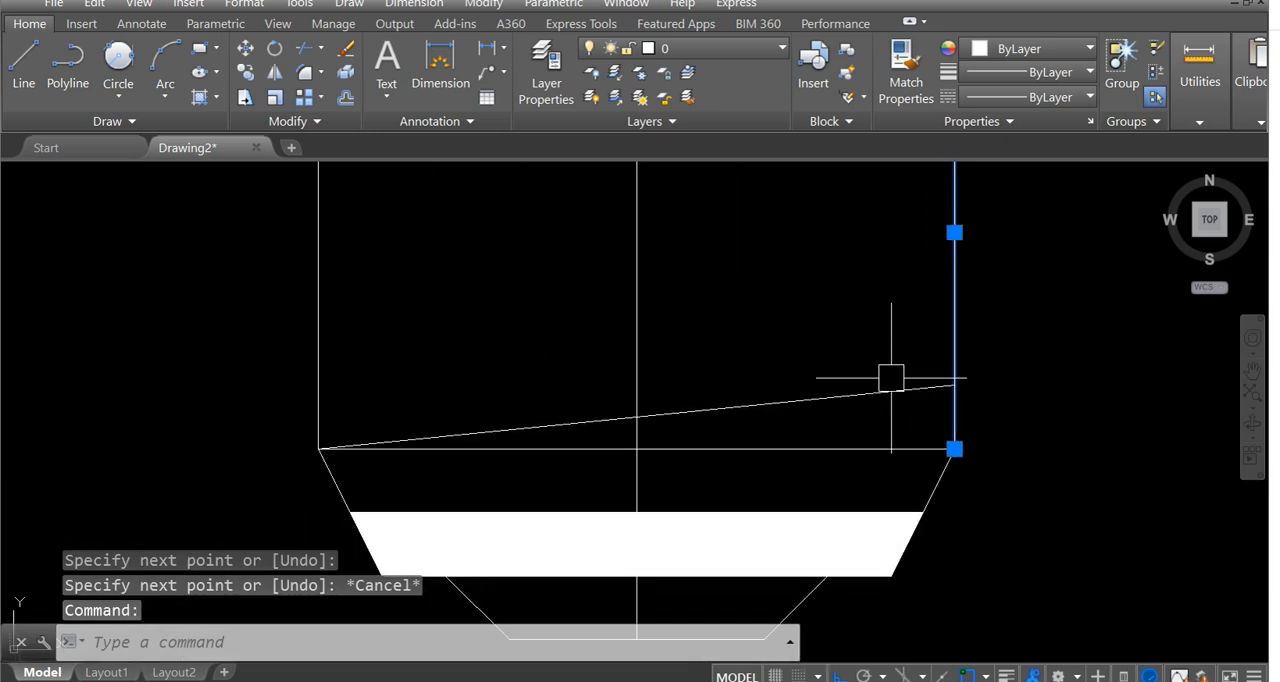
{"action": "key", "text": "Escape"}
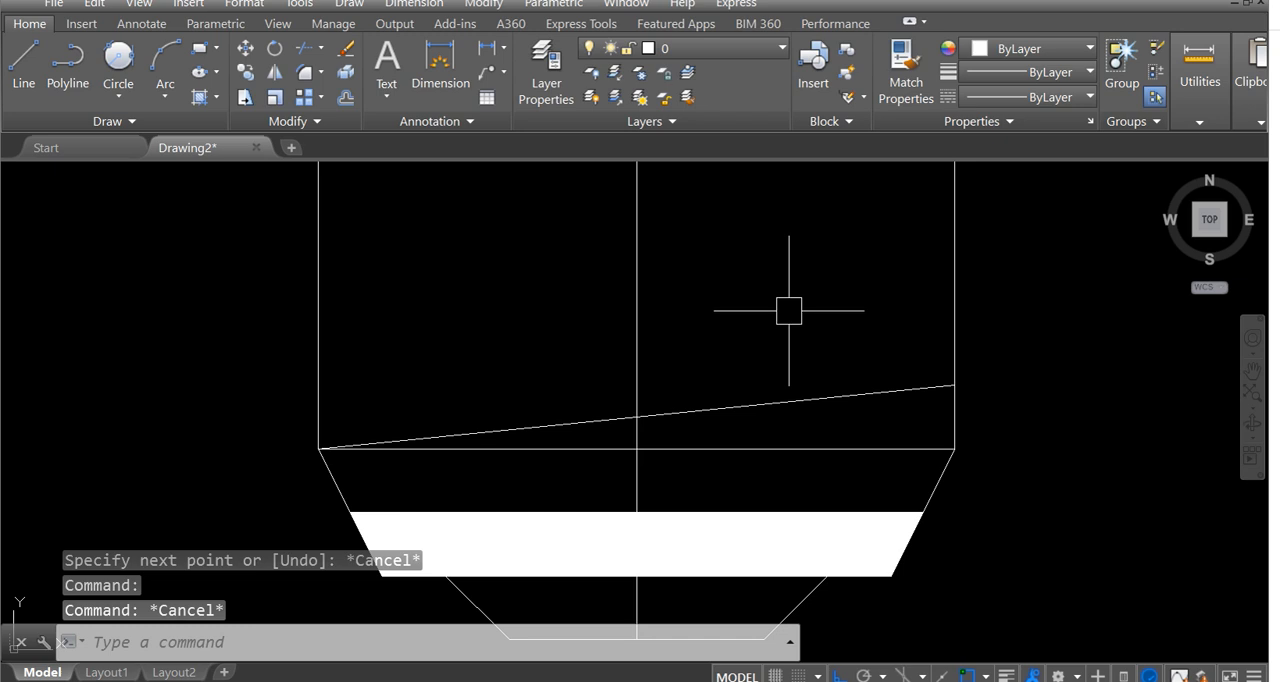
{"action": "middle_click_drag", "start_coordinate": [782, 283], "coordinate": [784, 300]}
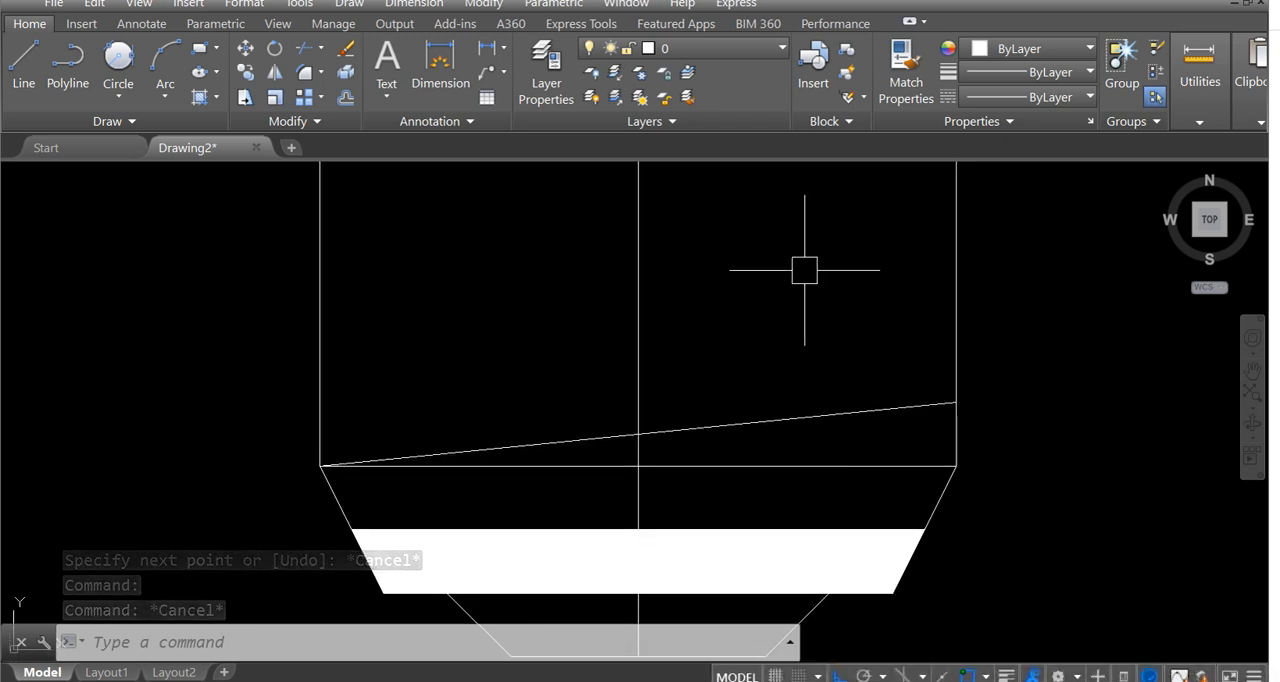
Copy the slanted thread line upward five times from the taper's upper right corner, placing each copy at the previous line's right end.
{"action": "type", "text": "co"}
{"action": "key", "text": "Return"}
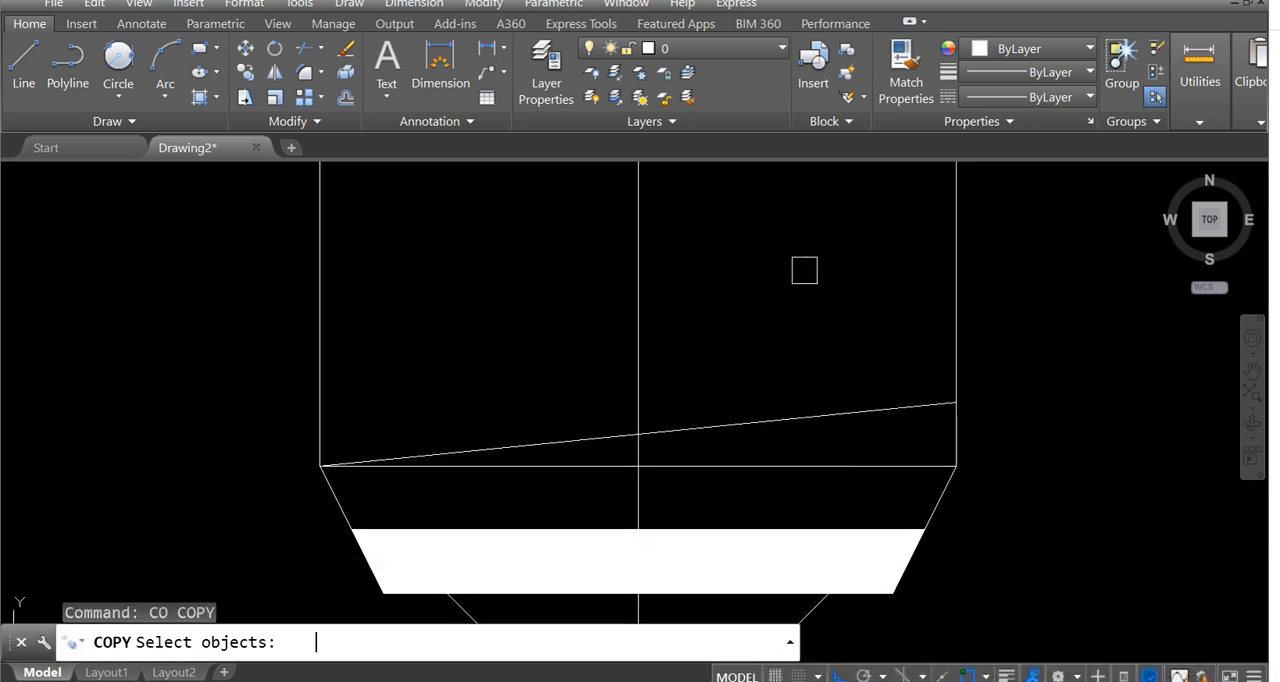
{"action": "left_click", "coordinate": [879, 408]}
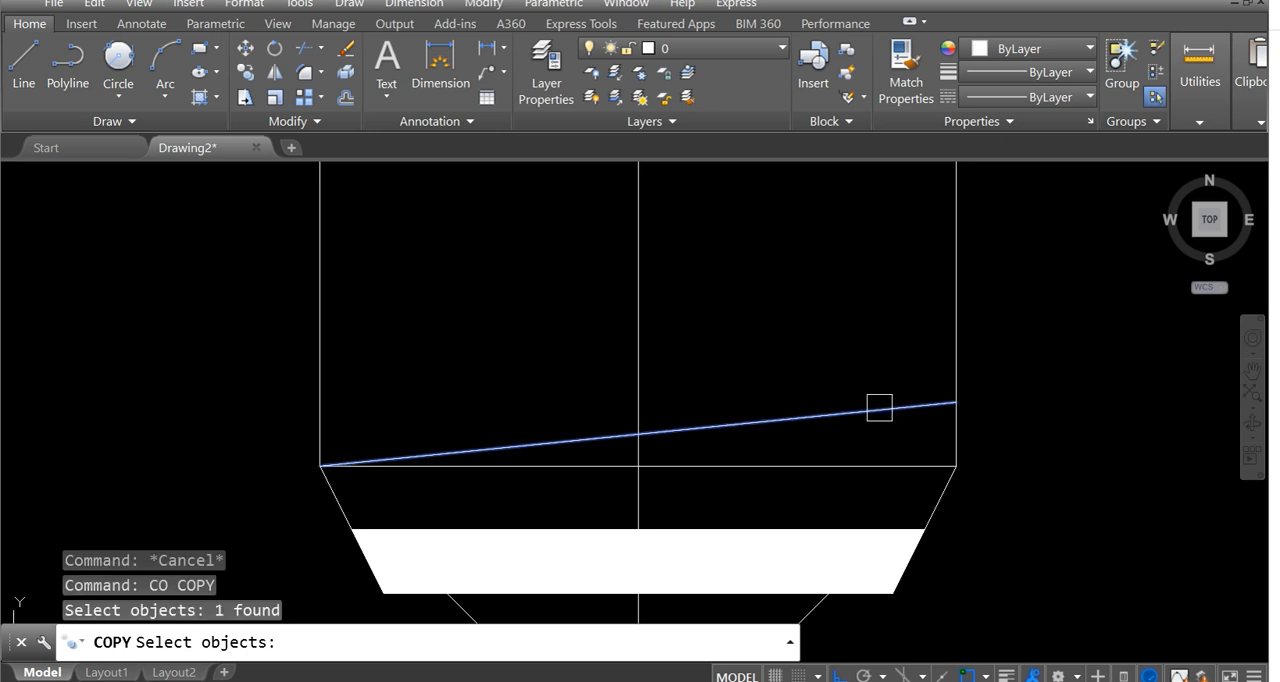
{"action": "key", "text": "Return"}
{"action": "left_click", "coordinate": [956, 465]}
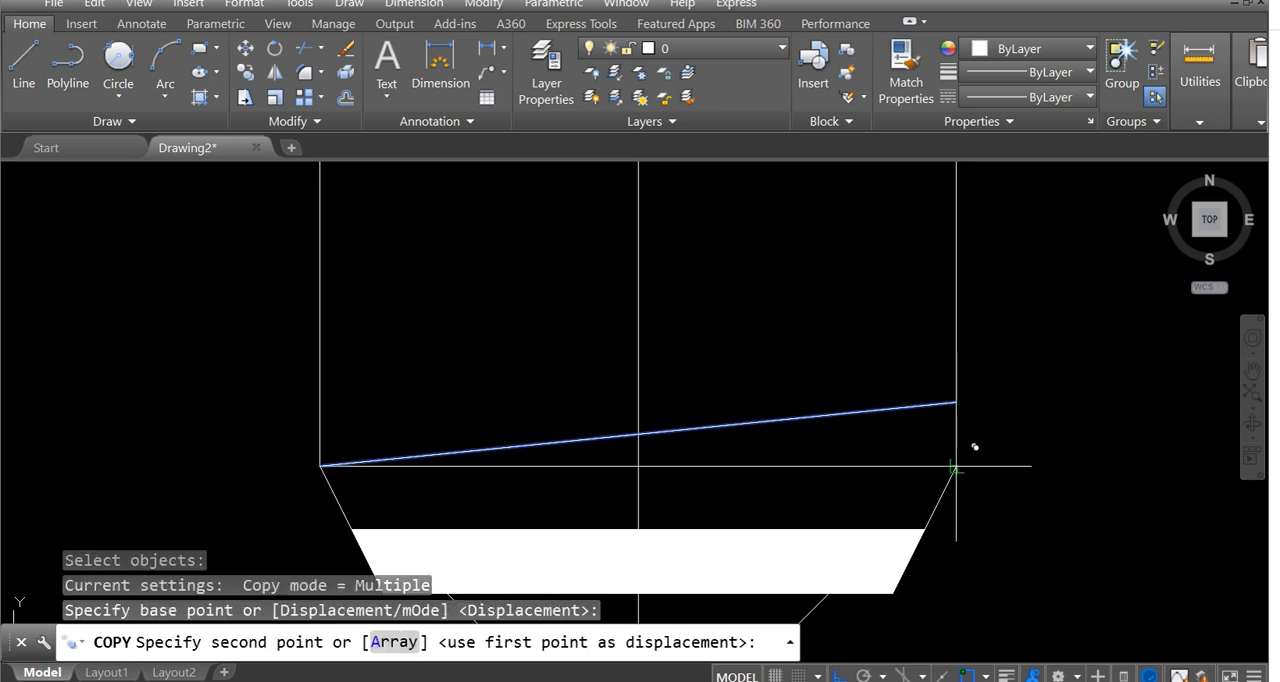
{"action": "left_click", "coordinate": [956, 402]}
{"action": "left_click", "coordinate": [956, 339]}
{"action": "middle_click_drag", "start_coordinate": [939, 351], "coordinate": [949, 447]}
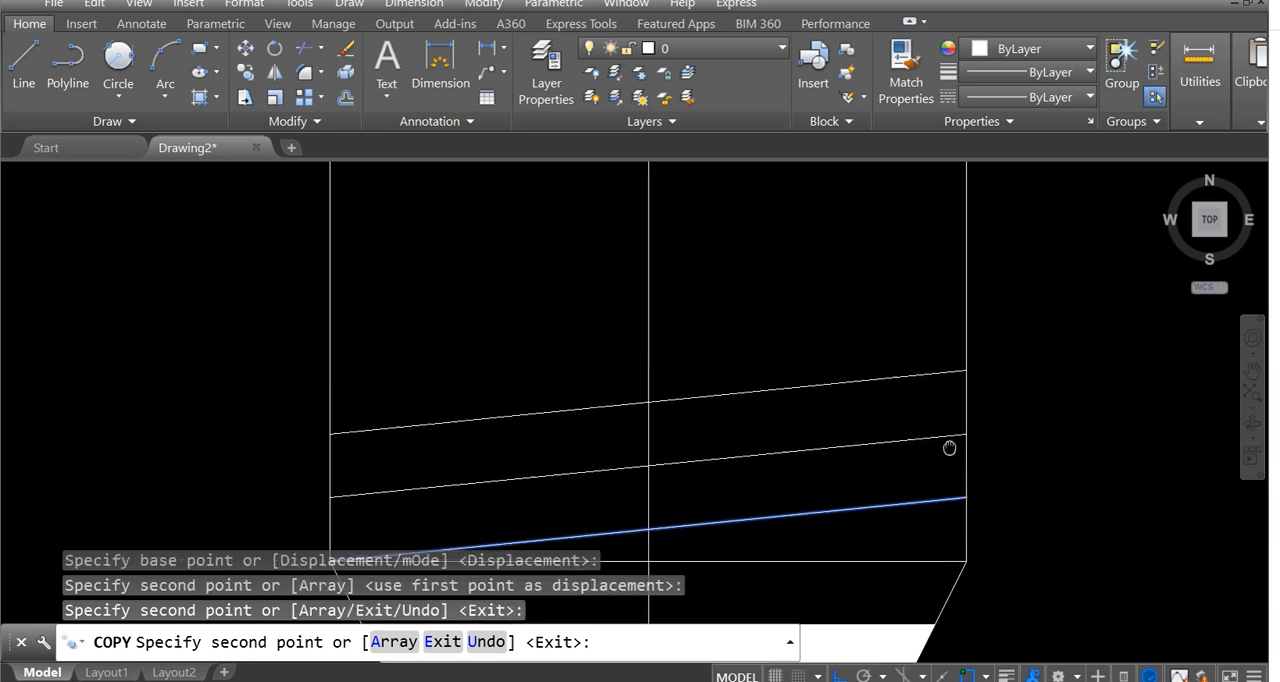
{"action": "left_click", "coordinate": [966, 370]}
{"action": "left_click", "coordinate": [966, 306]}
{"action": "scroll", "coordinate": [970, 340], "scroll_direction": "up", "scroll_amount": 3}
{"action": "scroll", "coordinate": [992, 357], "scroll_direction": "down", "scroll_amount": 6}
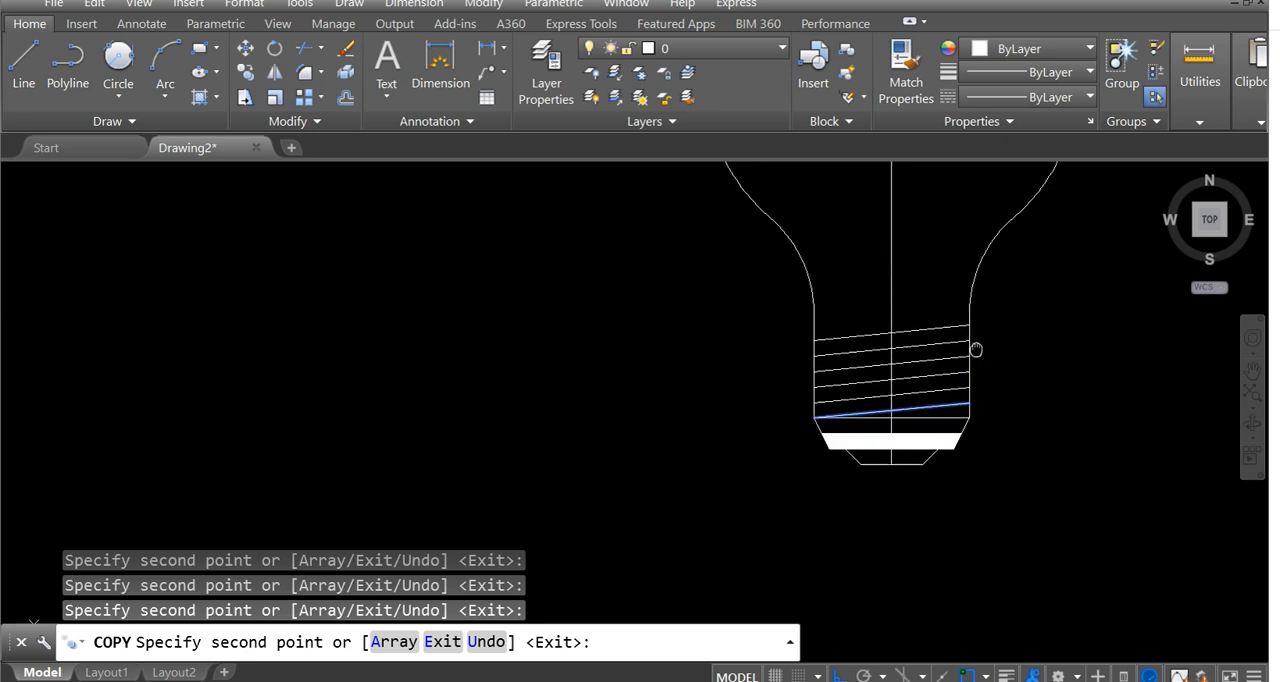
{"action": "key", "text": "Escape"}
Examine the spacing of the copied thread lines between the vertical edges of the base.
{"action": "scroll", "coordinate": [917, 320], "scroll_direction": "up", "scroll_amount": 4}
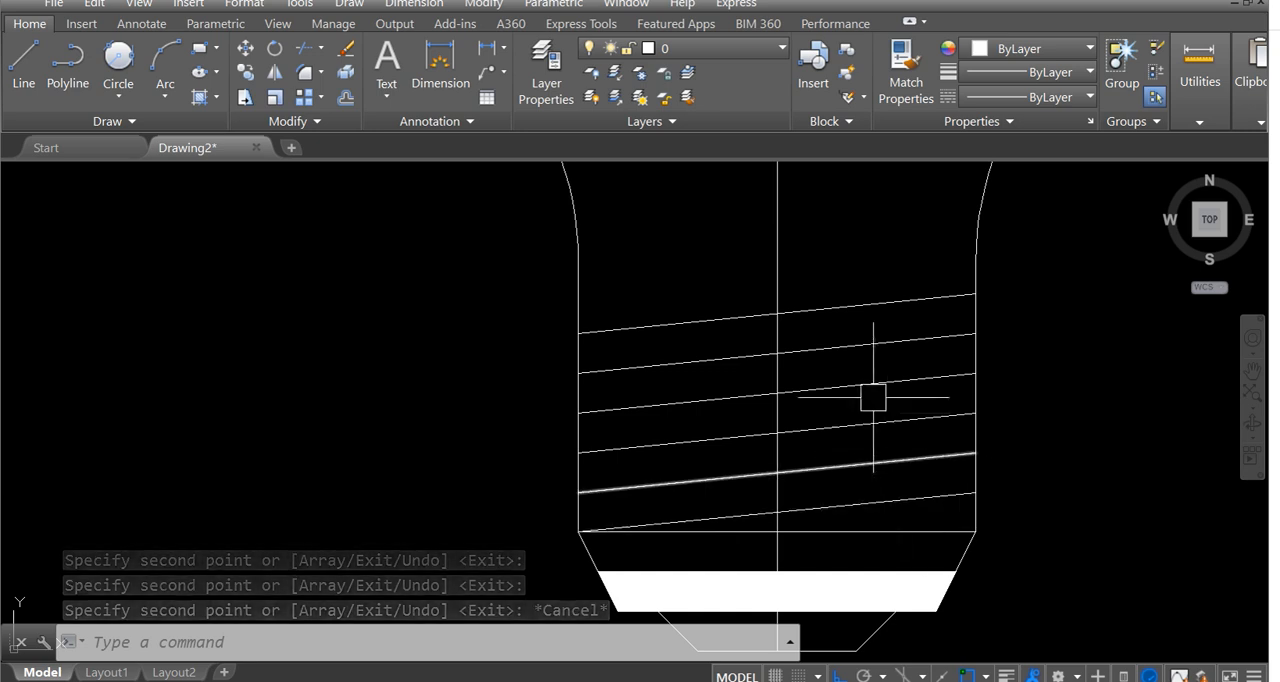
{"action": "scroll", "coordinate": [757, 385], "scroll_direction": "down", "scroll_amount": 2}
{"action": "scroll", "coordinate": [757, 385], "scroll_direction": "down", "scroll_amount": 2}
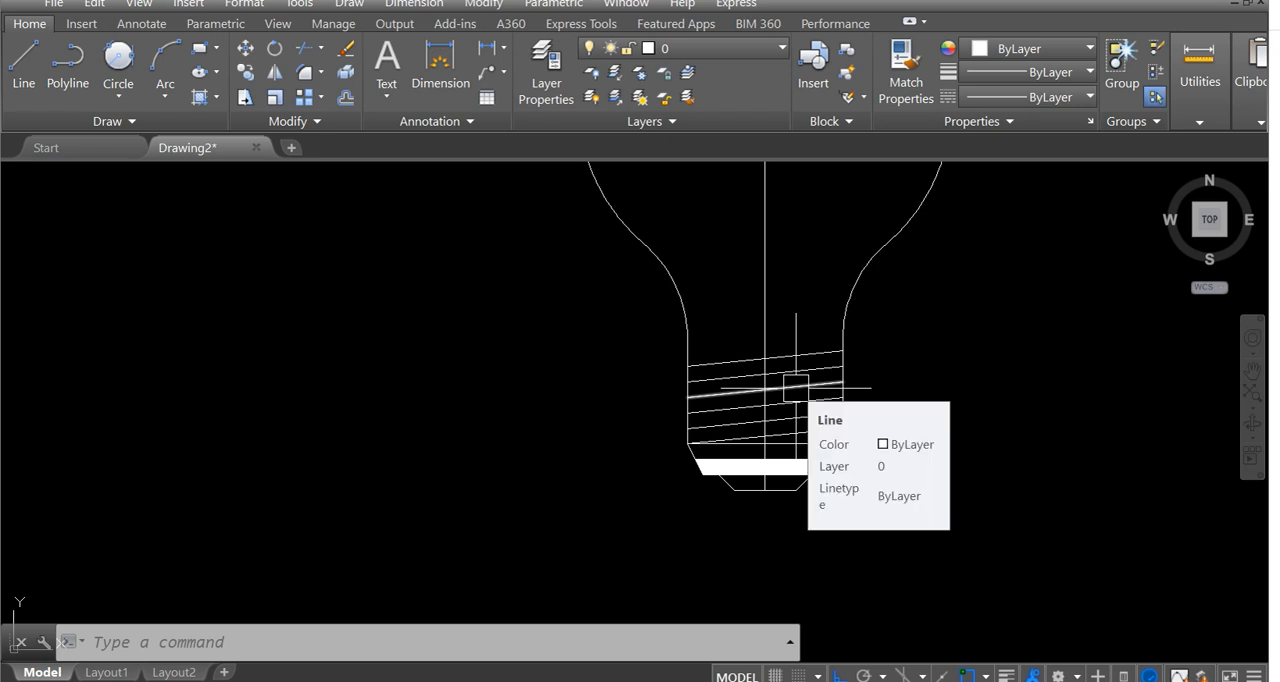
{"action": "scroll", "coordinate": [851, 434], "scroll_direction": "up", "scroll_amount": 2}
{"action": "scroll", "coordinate": [831, 423], "scroll_direction": "down", "scroll_amount": 2}
{"action": "middle_click_drag", "start_coordinate": [791, 406], "coordinate": [768, 414]}
{"action": "scroll", "coordinate": [791, 422], "scroll_direction": "up", "scroll_amount": 3}
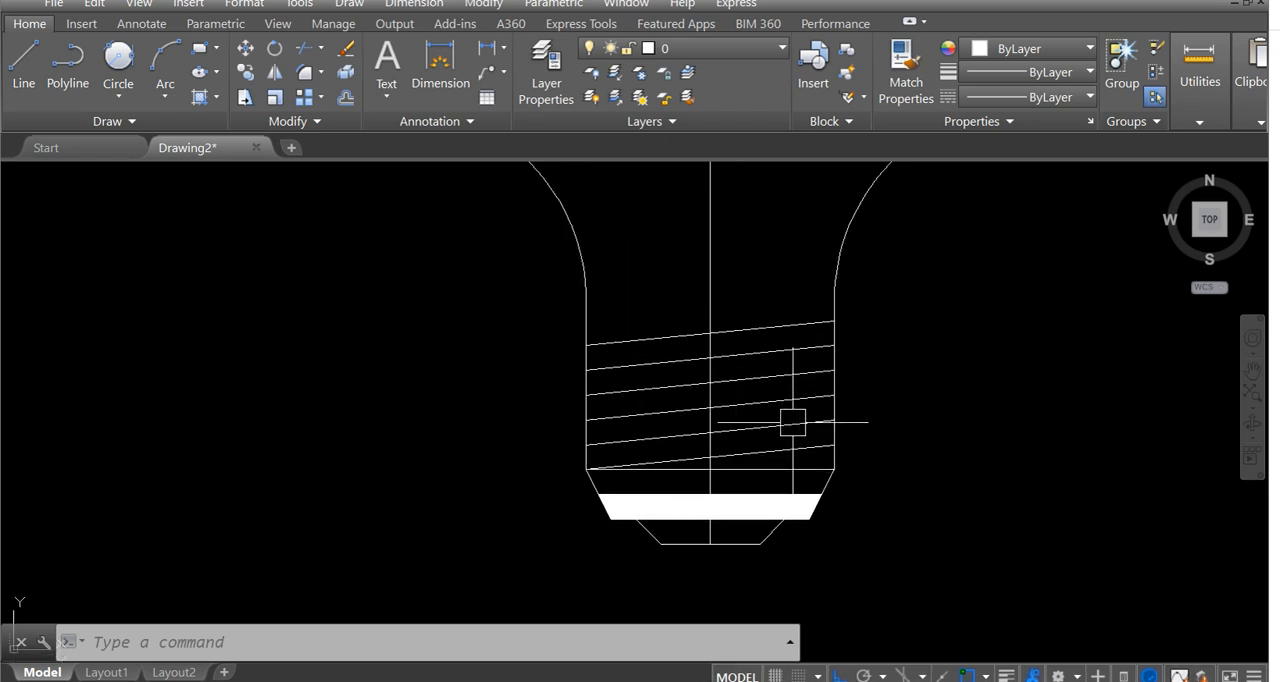
{"action": "scroll", "coordinate": [791, 420], "scroll_direction": "up", "scroll_amount": 1}
{"action": "scroll", "coordinate": [792, 421], "scroll_direction": "down", "scroll_amount": 2}
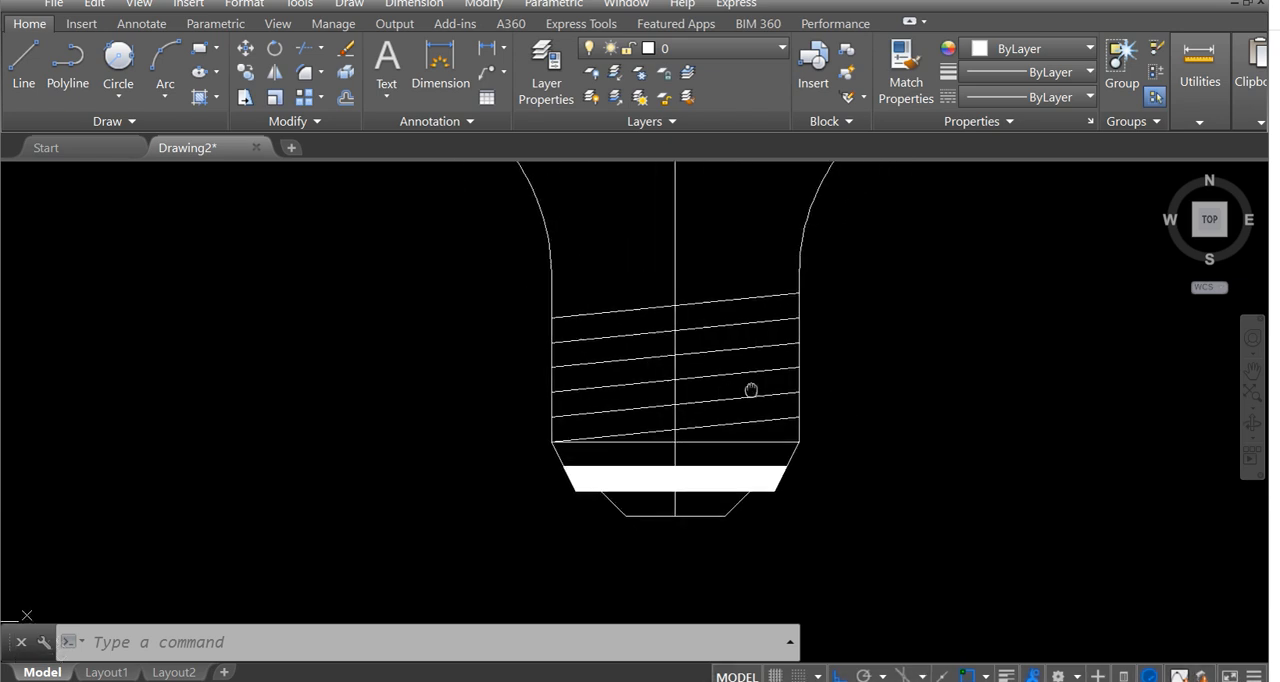
{"action": "scroll", "coordinate": [766, 409], "scroll_direction": "up", "scroll_amount": 2}
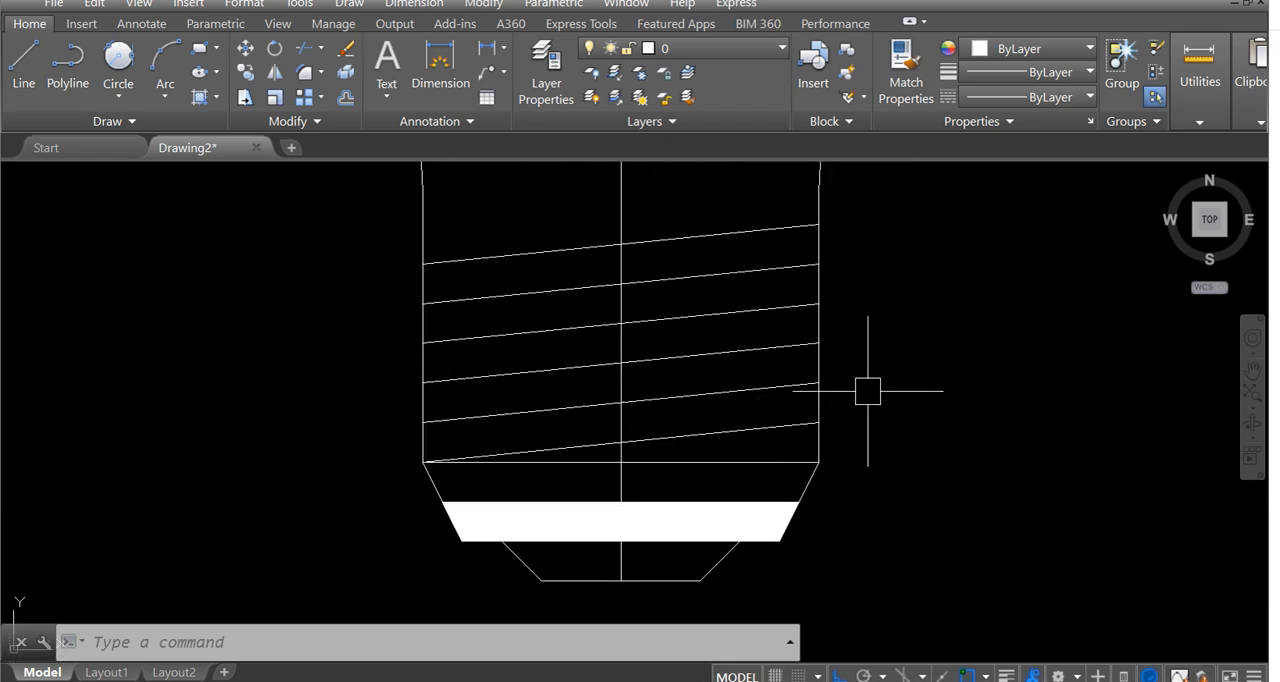
Undo the copies of the slanted thread line.
{"action": "type", "text": "u"}
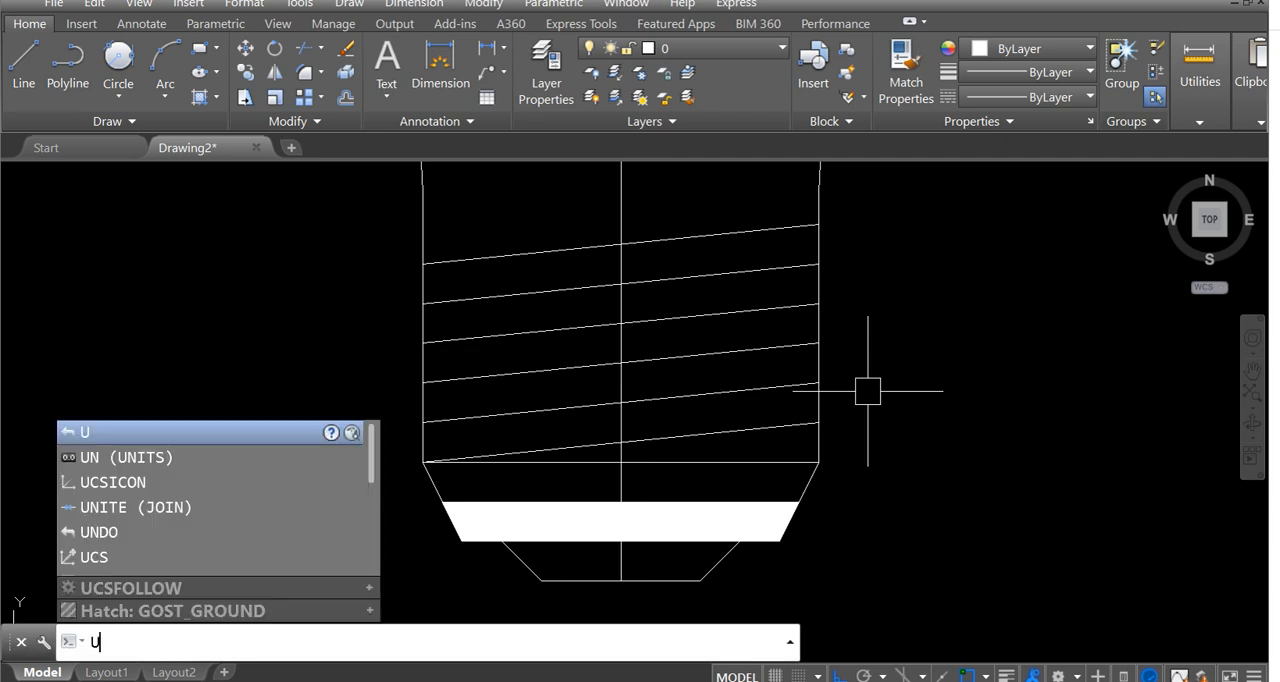
{"action": "key", "text": "Return"}
{"action": "key", "text": "Return"}
{"action": "key", "text": "Return"}
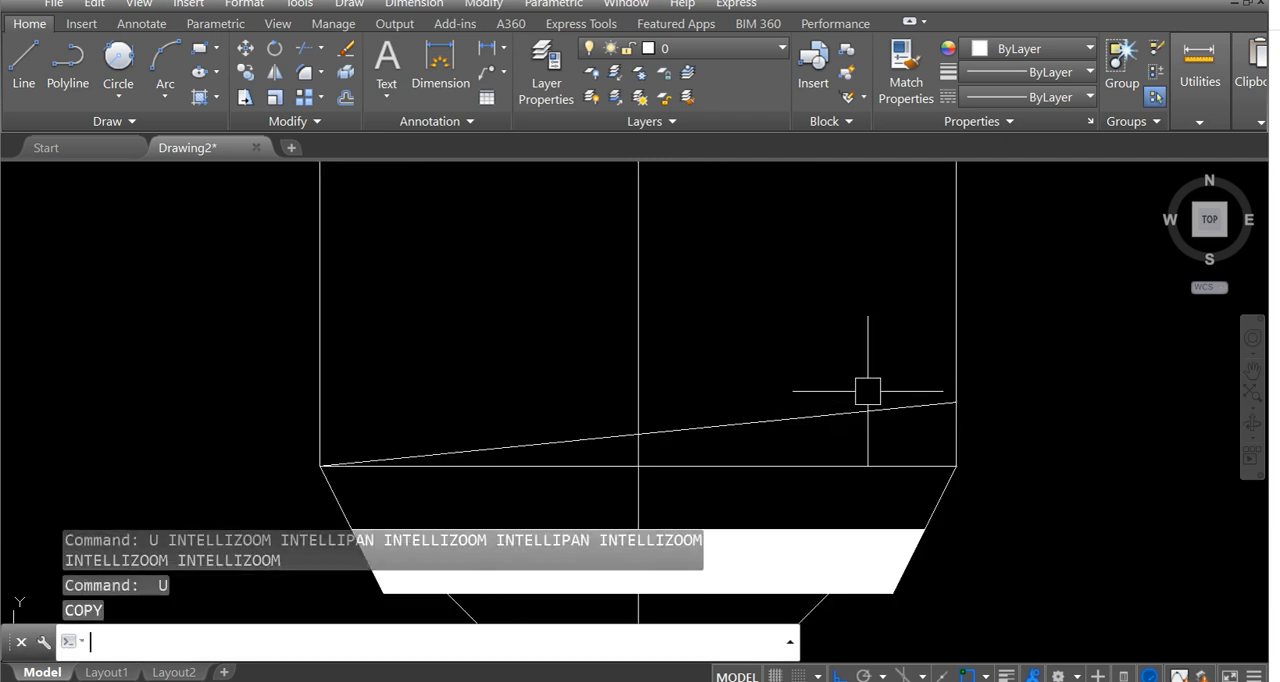
Copy the slanted thread line with the taper's upper right corner as base point, using the Array option with 6 items.
{"action": "scroll", "coordinate": [868, 391], "scroll_direction": "down", "scroll_amount": 4}
{"action": "middle_click_drag", "start_coordinate": [863, 394], "coordinate": [786, 374]}
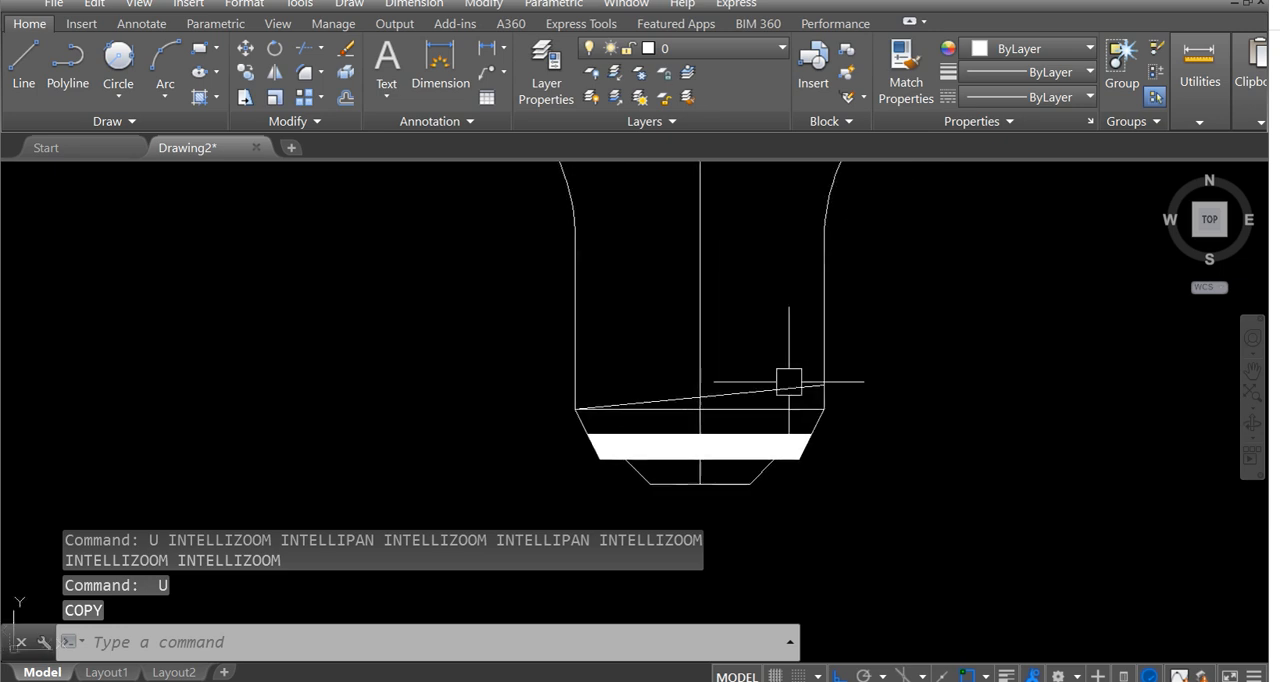
{"action": "scroll", "coordinate": [780, 390], "scroll_direction": "up", "scroll_amount": 3}
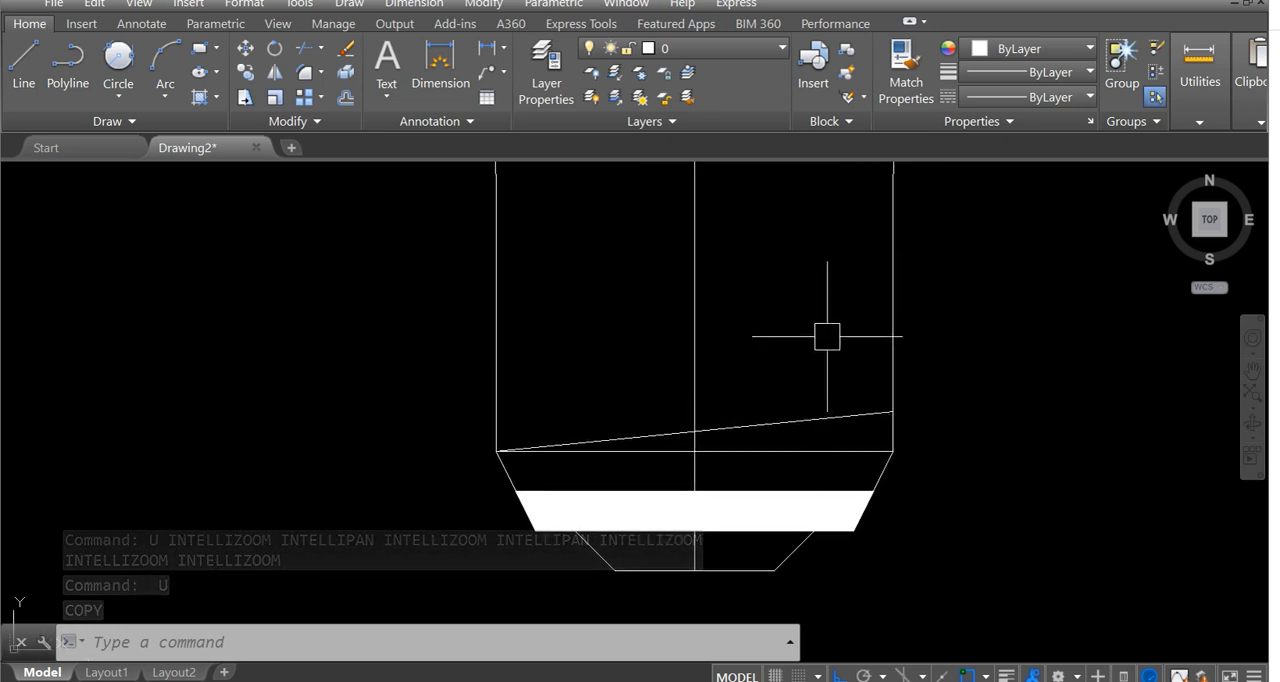
{"action": "type", "text": "co"}
{"action": "key", "text": "Return"}
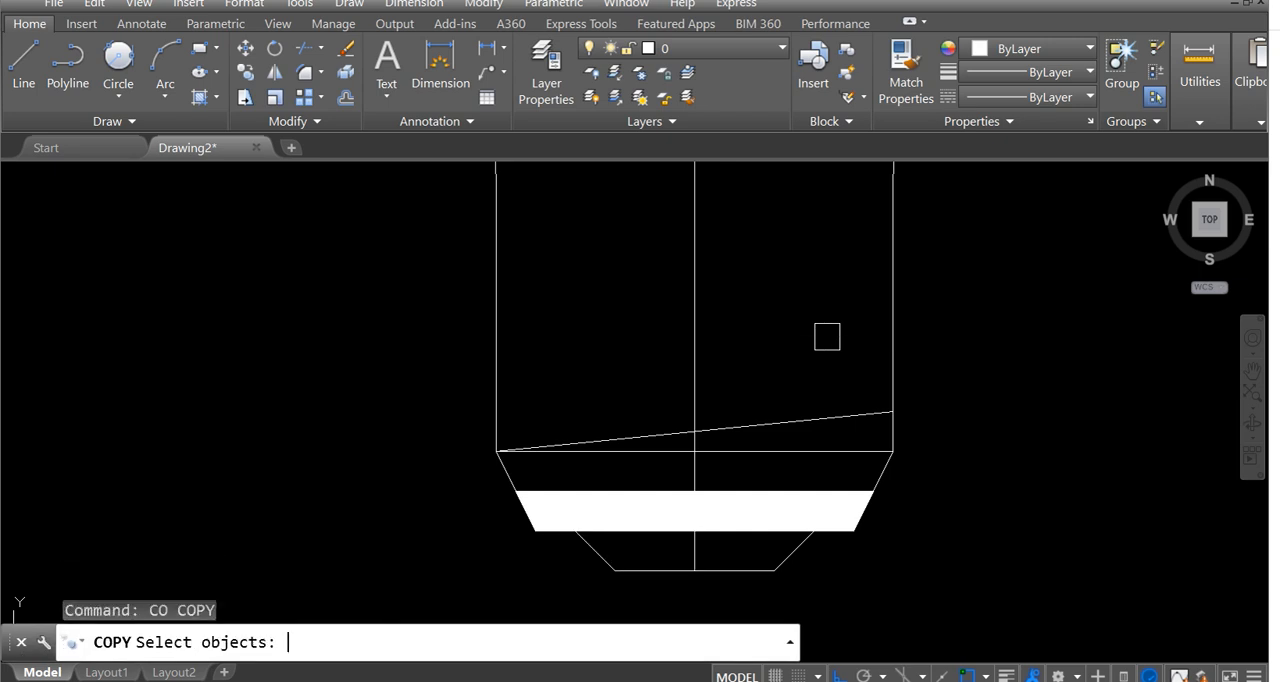
{"action": "left_click", "coordinate": [857, 414]}
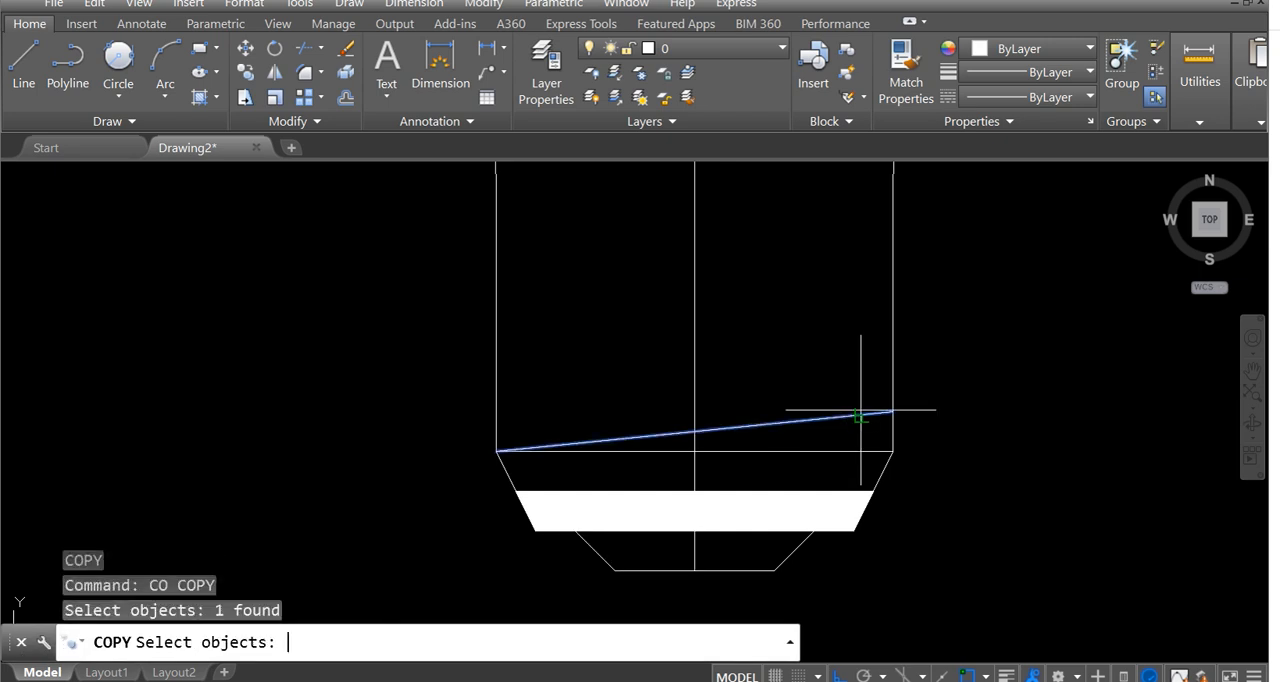
{"action": "key", "text": "Return"}
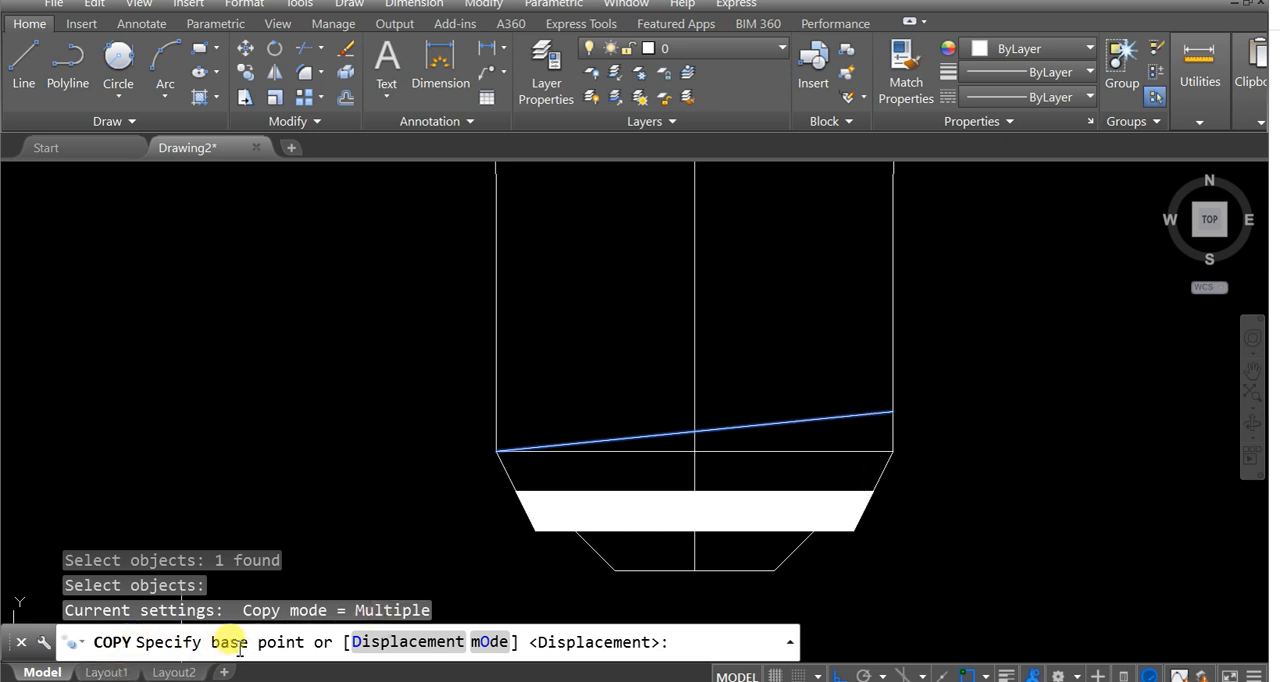
{"action": "left_click", "coordinate": [893, 451]}
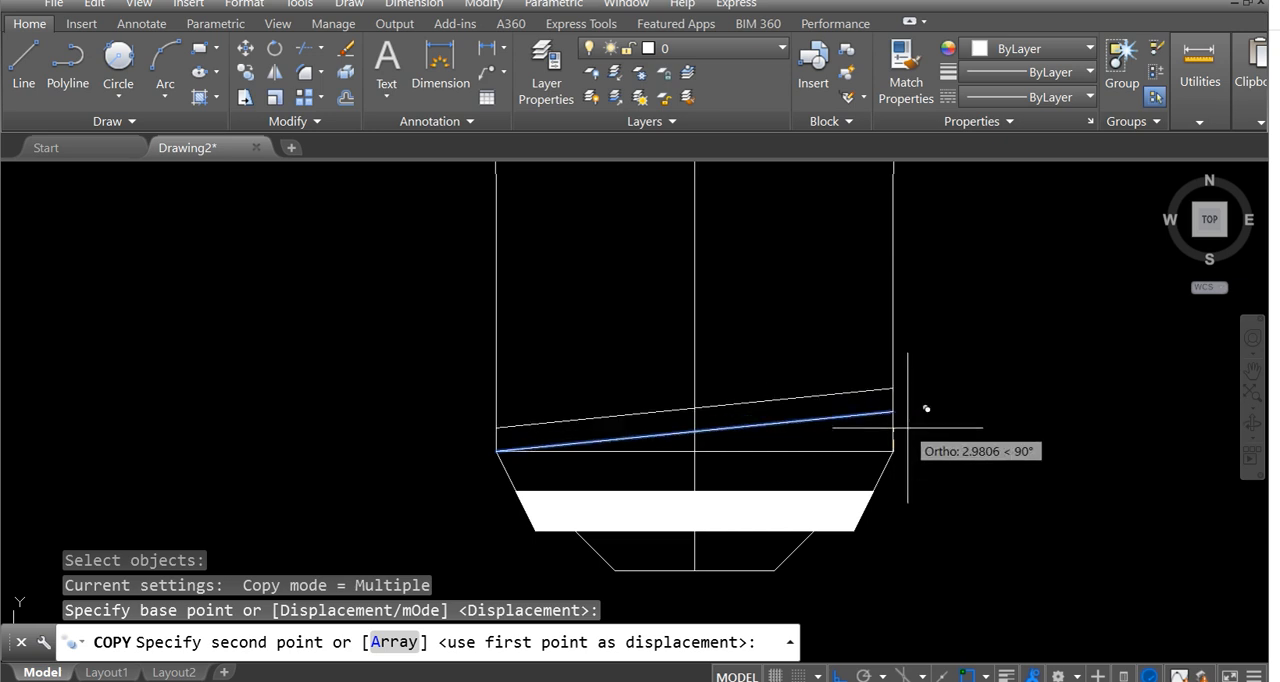
{"action": "type", "text": "a"}
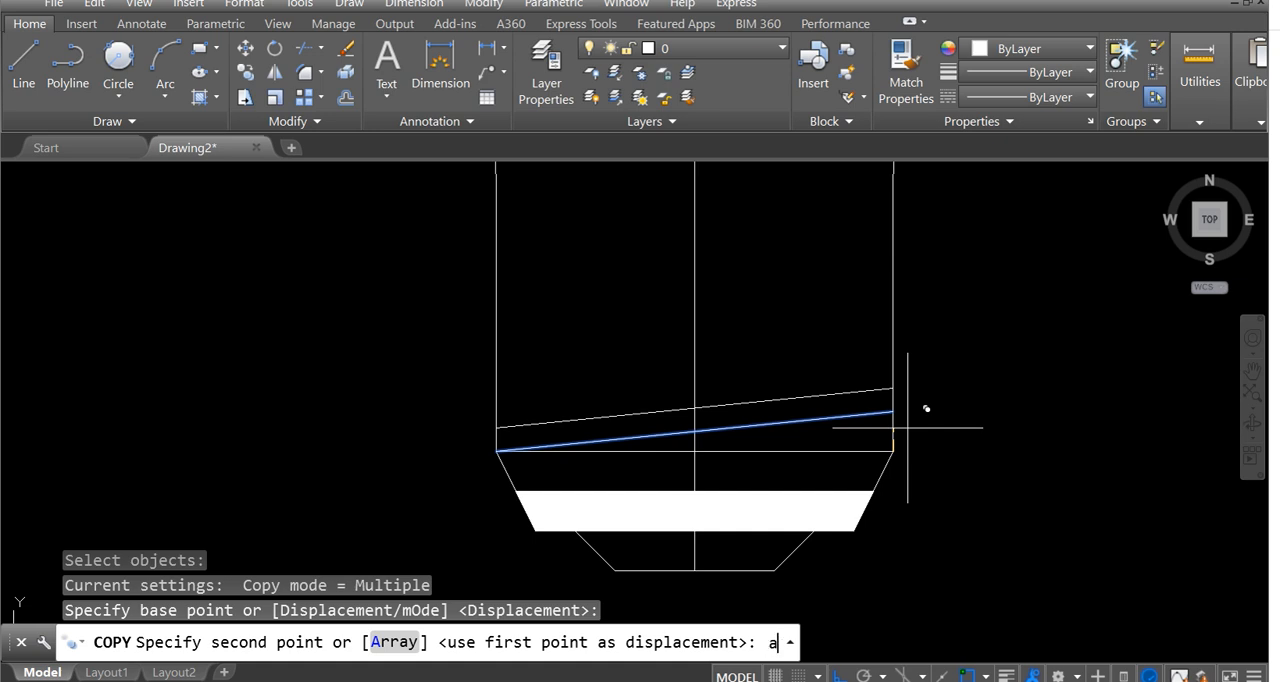
{"action": "key", "text": "Return"}
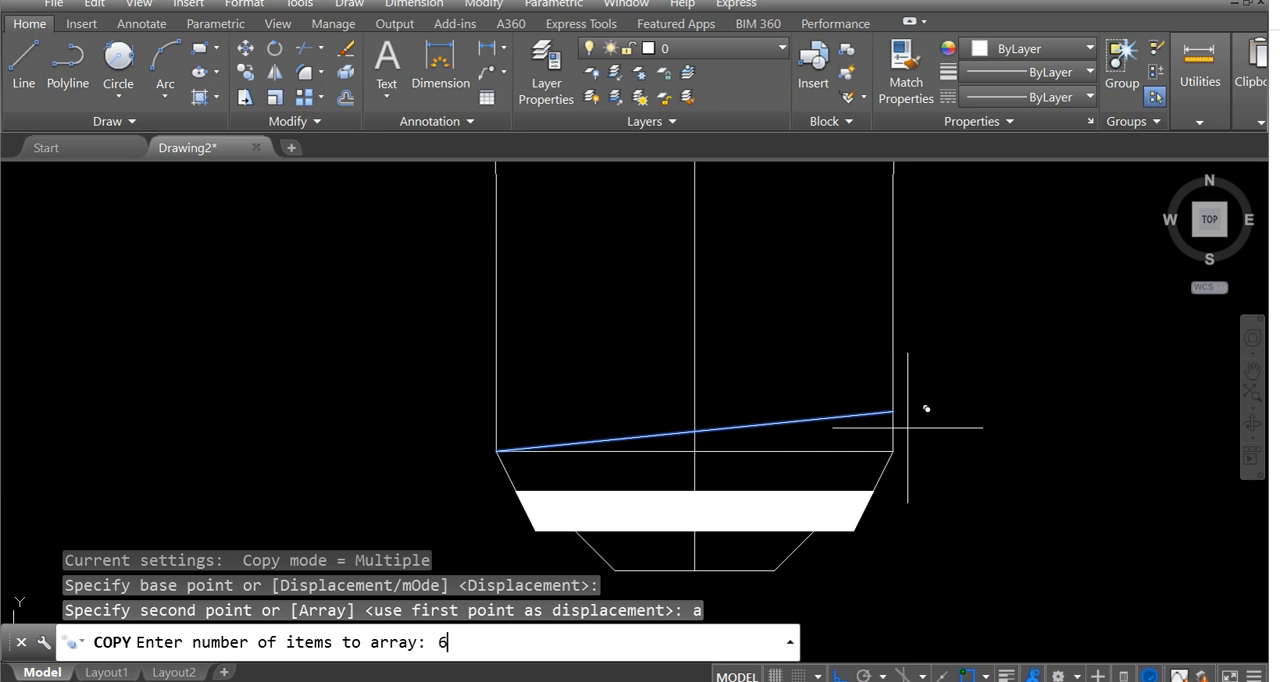
{"action": "key", "text": "Return"}
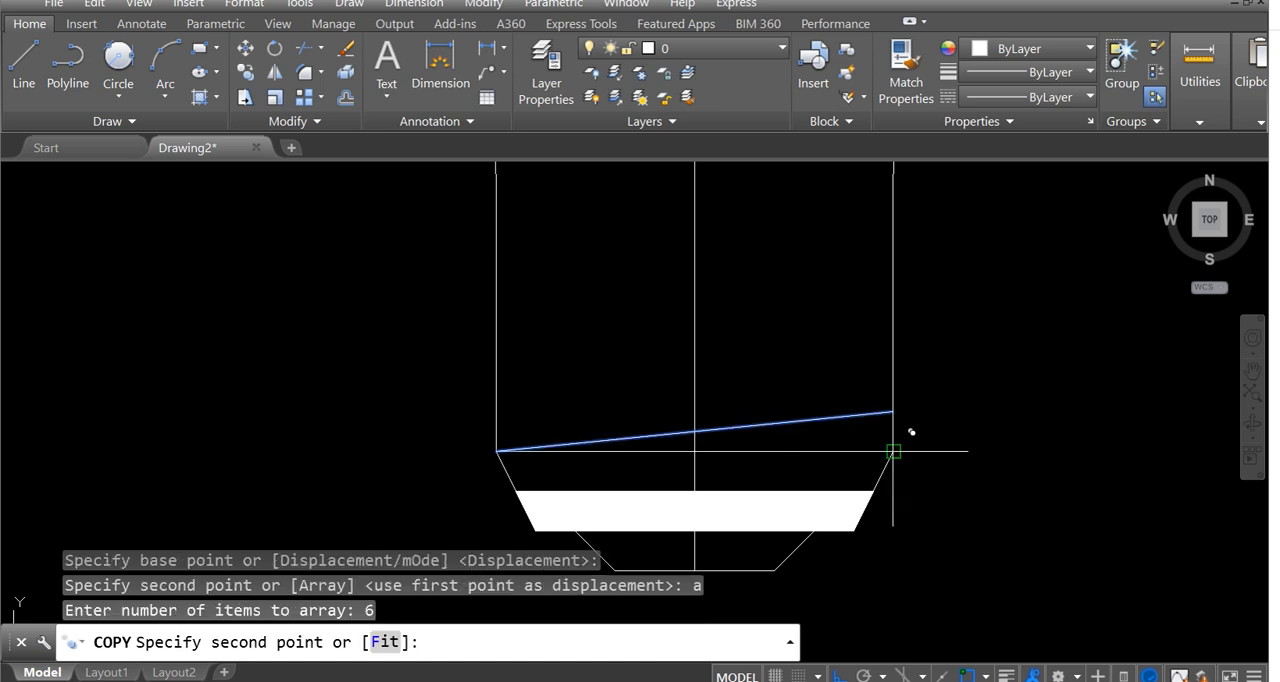
Set the spacing of the thread line array by placing its second point at the original slanted line's right end.
{"action": "scroll", "coordinate": [910, 386], "scroll_direction": "down", "scroll_amount": 2}
{"action": "scroll", "coordinate": [910, 386], "scroll_direction": "up", "scroll_amount": 3}
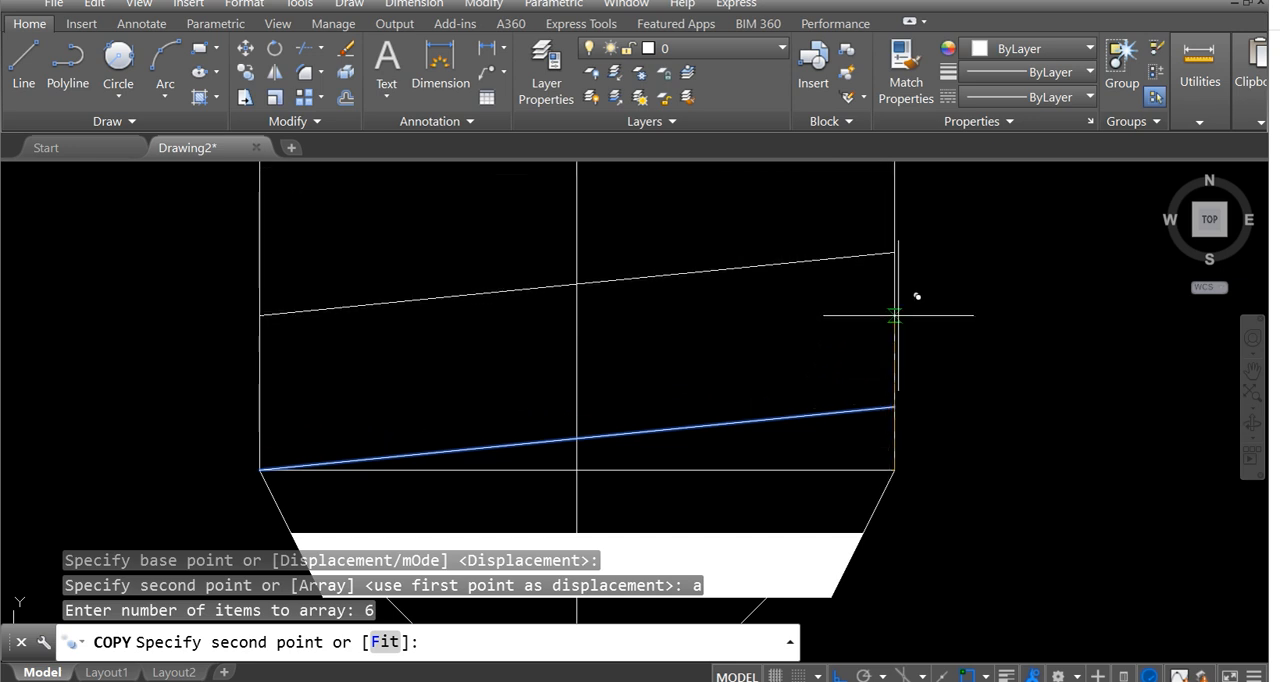
{"action": "scroll", "coordinate": [893, 365], "scroll_direction": "down", "scroll_amount": 2}
{"action": "scroll", "coordinate": [893, 365], "scroll_direction": "down", "scroll_amount": 2}
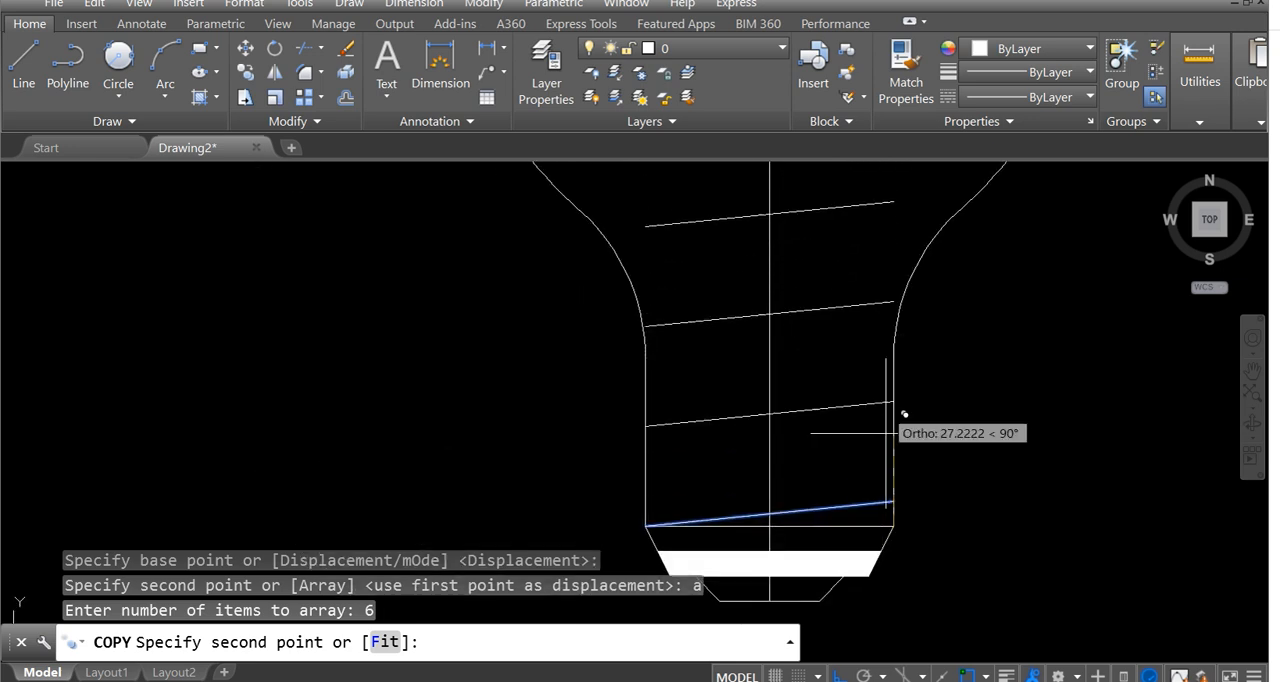
{"action": "scroll", "coordinate": [891, 404], "scroll_direction": "down", "scroll_amount": 2}
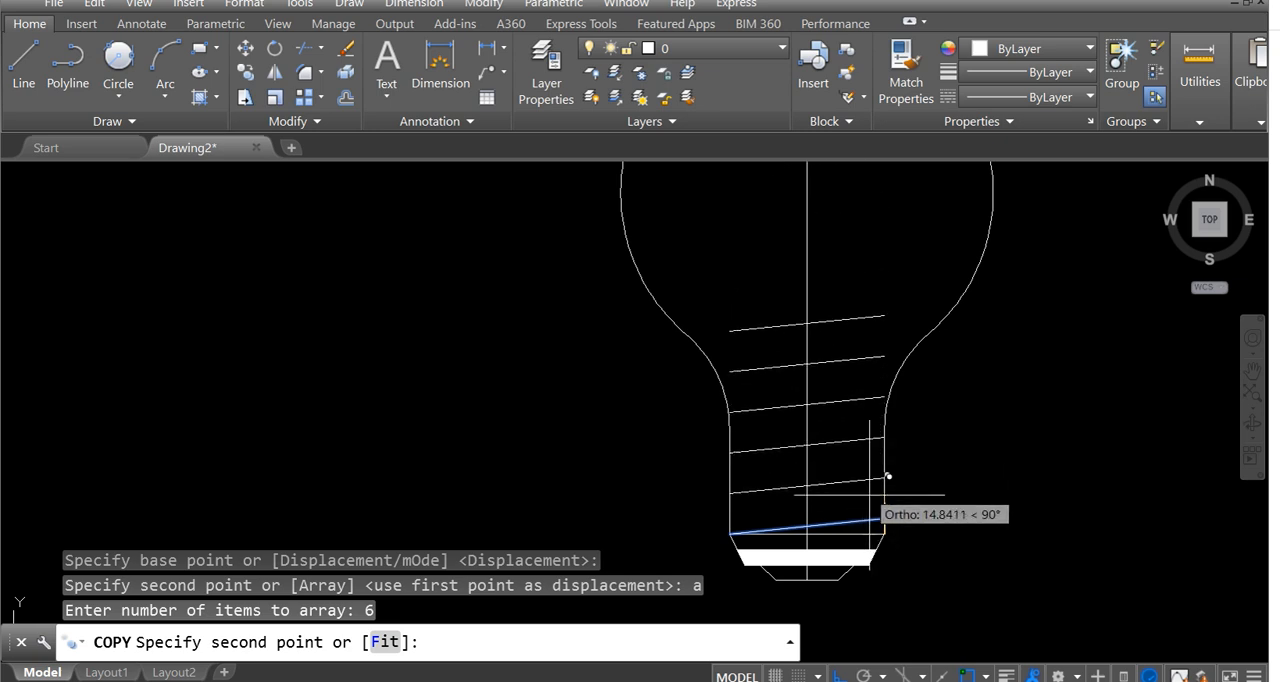
{"action": "scroll", "coordinate": [890, 440], "scroll_direction": "up", "scroll_amount": 4}
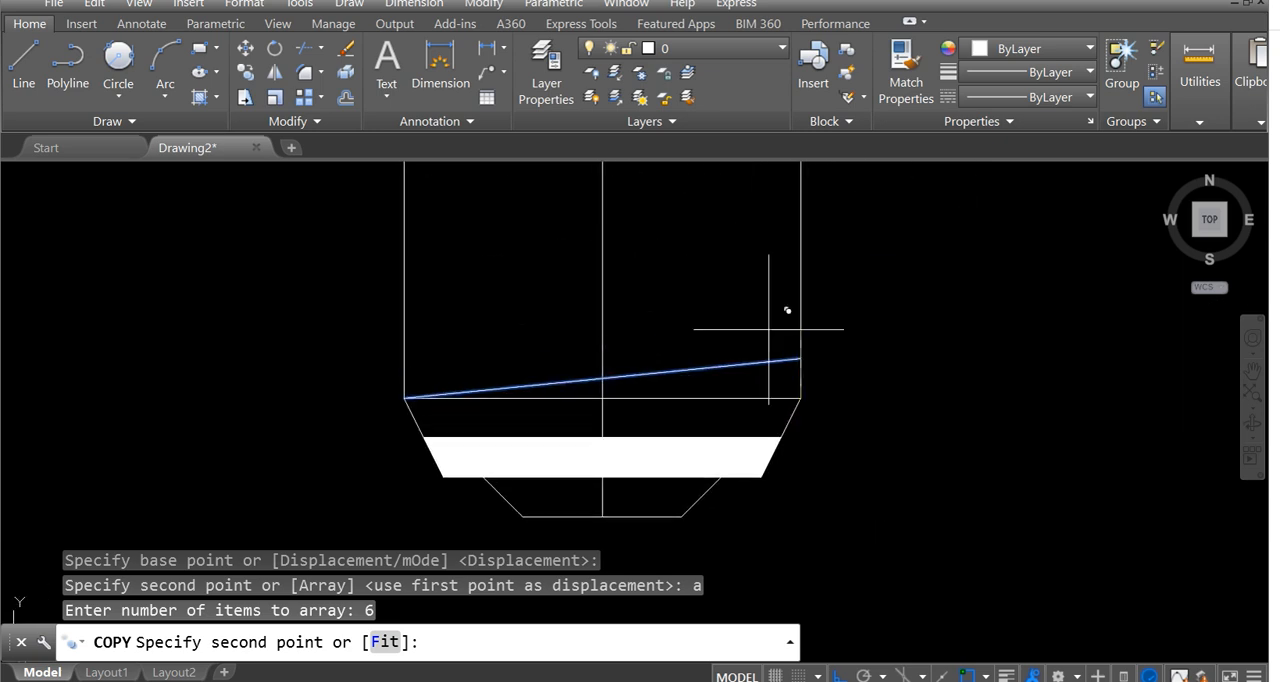
{"action": "scroll", "coordinate": [783, 366], "scroll_direction": "up", "scroll_amount": 3}
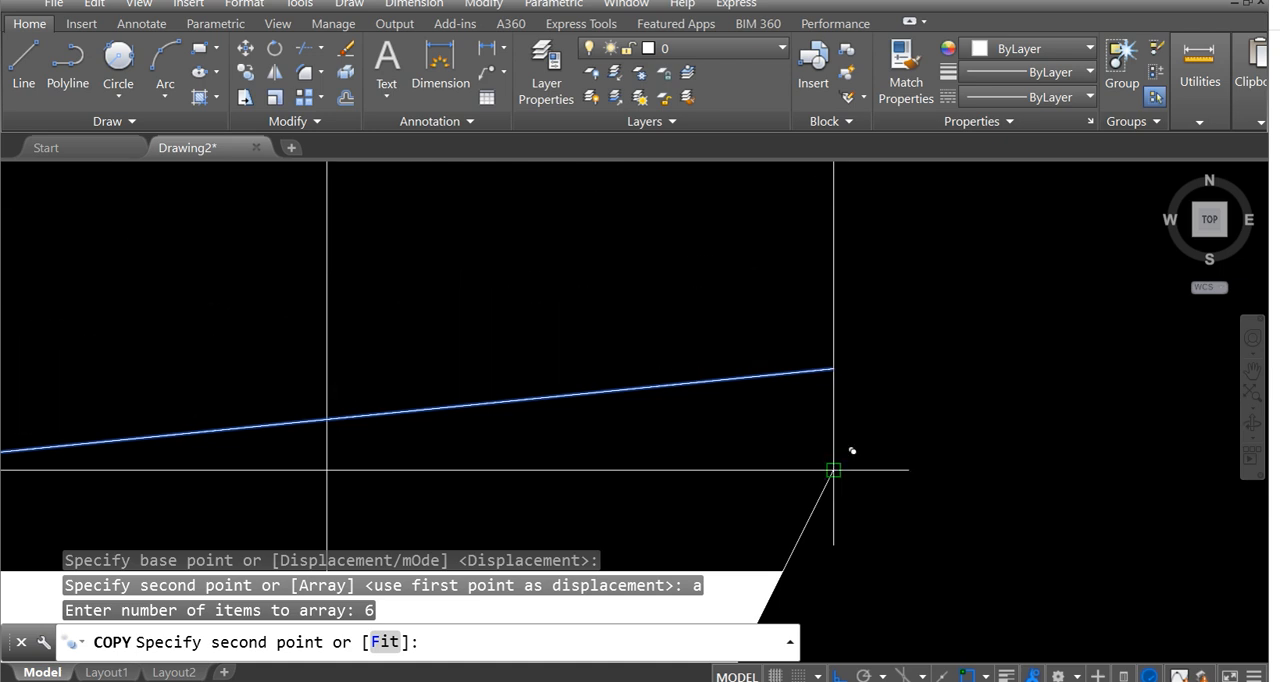
{"action": "left_click", "coordinate": [833, 368]}
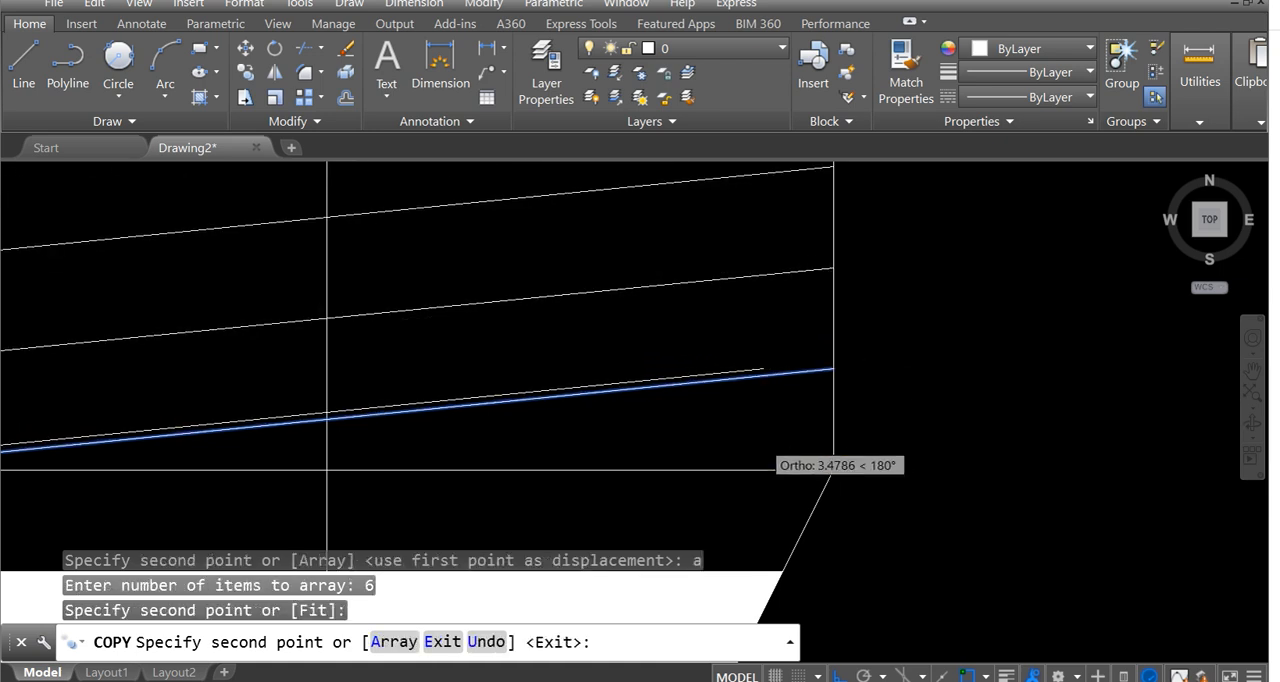
{"action": "scroll", "coordinate": [762, 441], "scroll_direction": "down", "scroll_amount": 4}
{"action": "key", "text": "Return"}
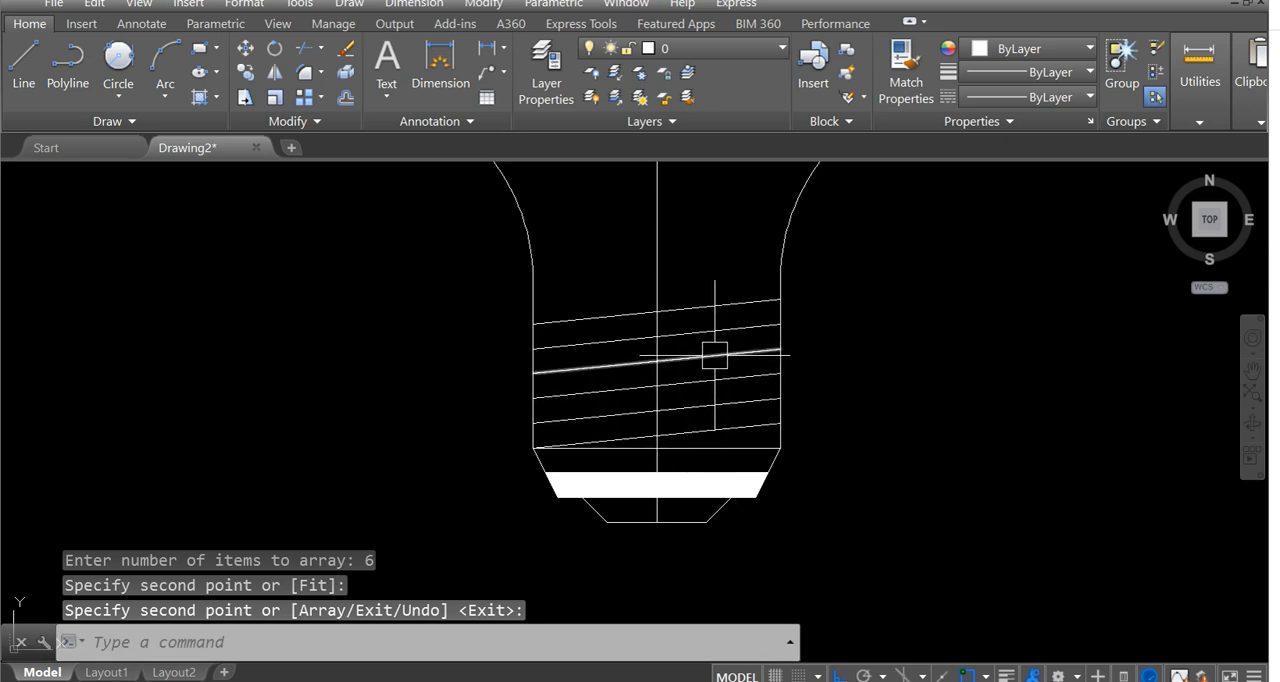
Compare the arrayed thread lines with the screw base in the reference image.
{"action": "scroll", "coordinate": [690, 294], "scroll_direction": "down", "scroll_amount": 2}
{"action": "middle_click_drag", "start_coordinate": [662, 274], "coordinate": [717, 312]}
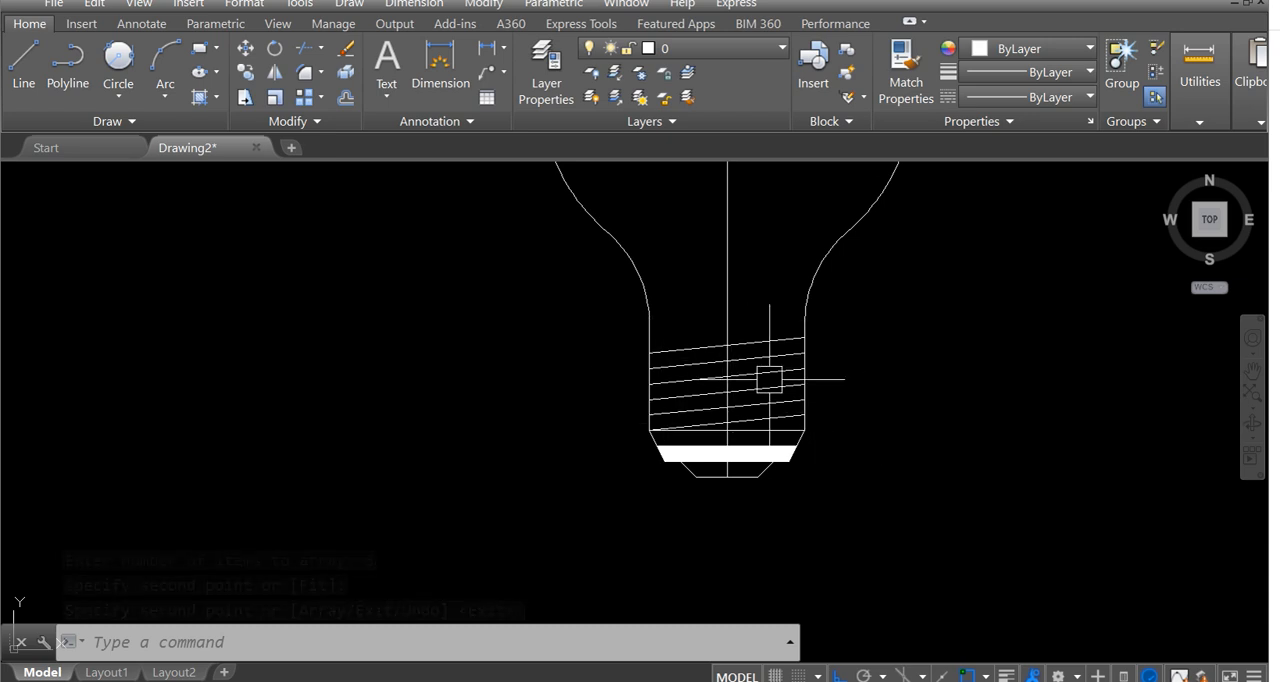
{"action": "scroll", "coordinate": [760, 344], "scroll_direction": "up", "scroll_amount": 2}
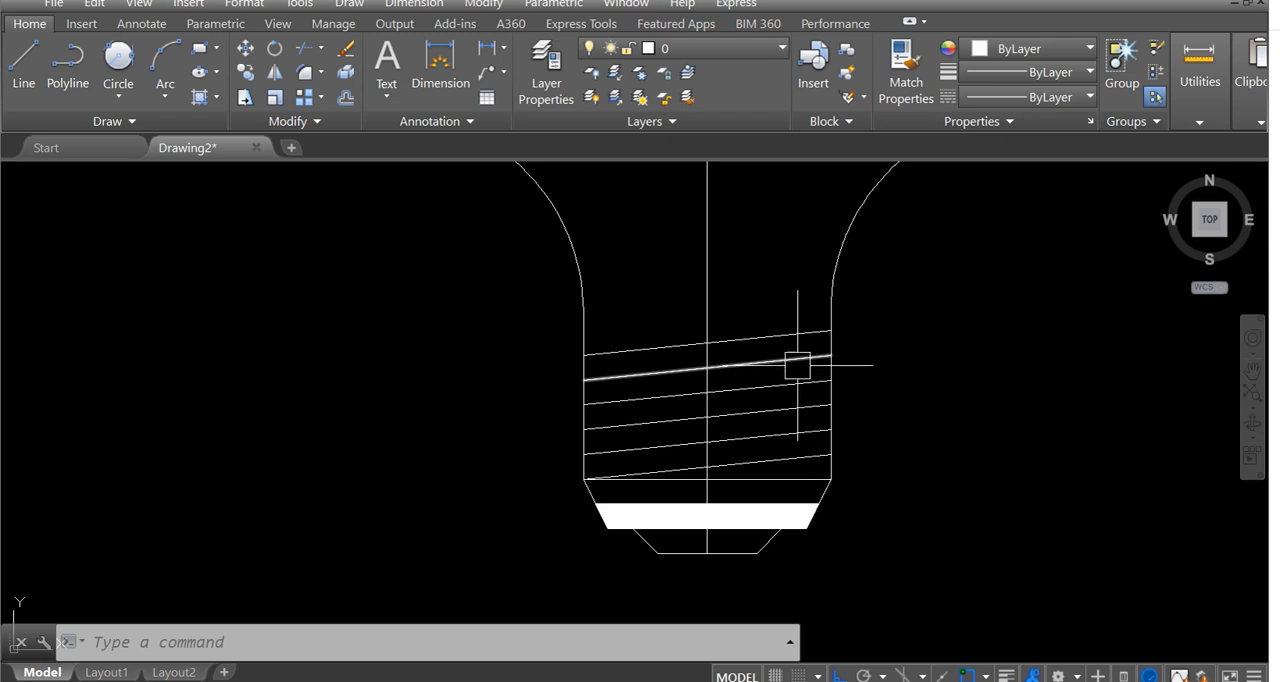
{"action": "mouse_move", "coordinate": [743, 263]}
{"action": "middle_mouse_down"}
{"action": "mouse_move", "coordinate": [752, 280]}
{"action": "mouse_move", "coordinate": [677, 385]}
{"action": "middle_mouse_up"}
{"action": "scroll", "coordinate": [771, 350], "scroll_direction": "down", "scroll_amount": 8}
{"action": "scroll", "coordinate": [444, 392], "scroll_direction": "up", "scroll_amount": 6}
{"action": "scroll", "coordinate": [677, 384], "scroll_direction": "up", "scroll_amount": 4}
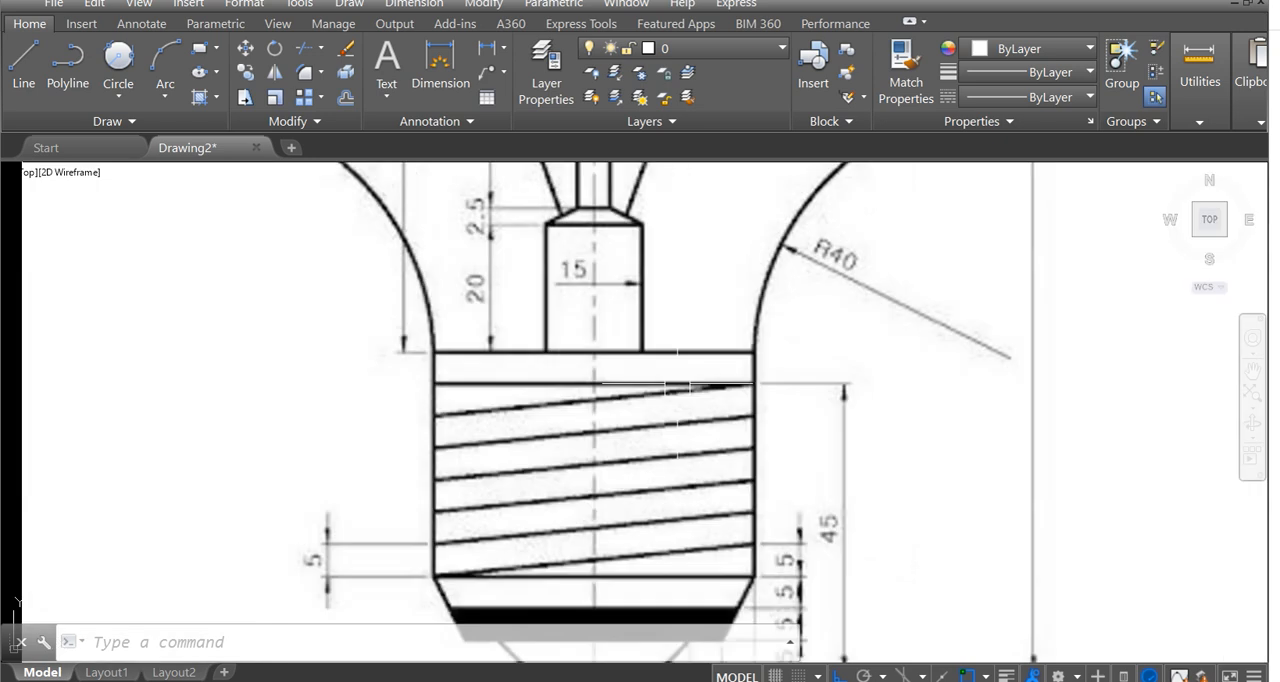
{"action": "scroll", "coordinate": [512, 394], "scroll_direction": "down", "scroll_amount": 4}
{"action": "middle_click_drag", "start_coordinate": [674, 329], "coordinate": [354, 324]}
{"action": "middle_click_drag", "start_coordinate": [780, 333], "coordinate": [339, 356]}
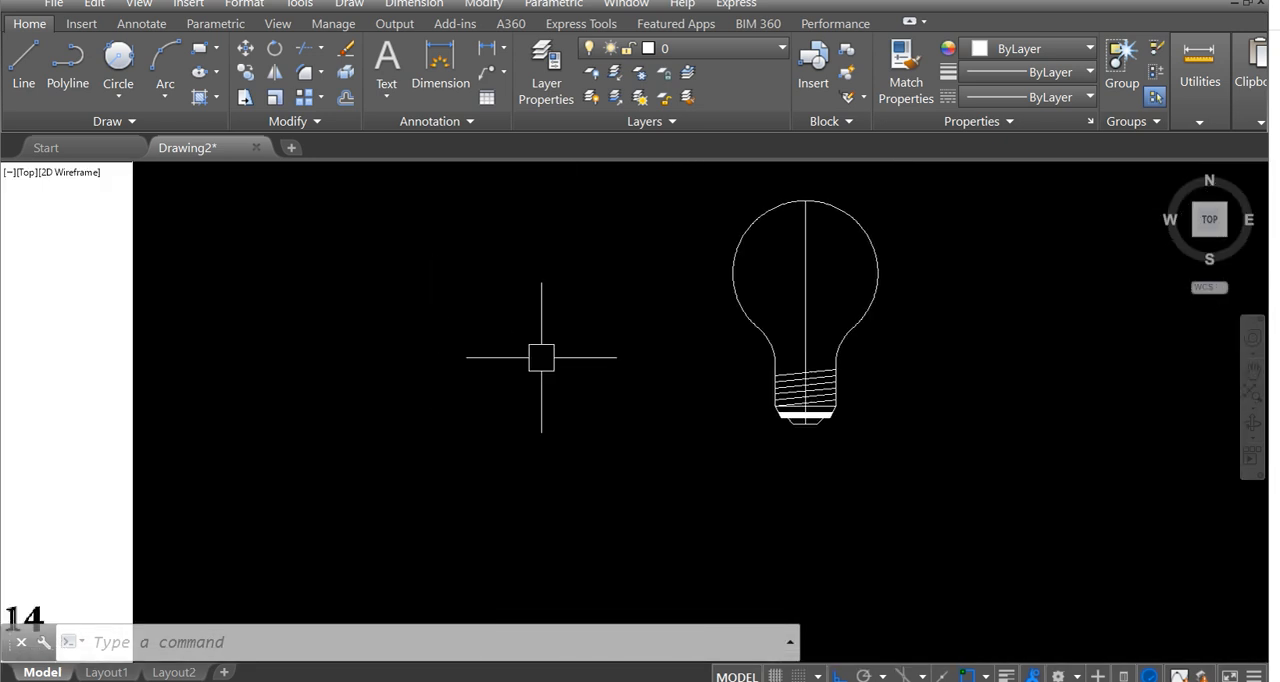
Draw a horizontal line from the top thread line's right end perpendicular to the base's left vertical edge.
{"action": "scroll", "coordinate": [836, 376], "scroll_direction": "up", "scroll_amount": 4}
{"action": "scroll", "coordinate": [749, 320], "scroll_direction": "up", "scroll_amount": 2}
{"action": "middle_click_drag", "start_coordinate": [749, 320], "coordinate": [803, 351]}
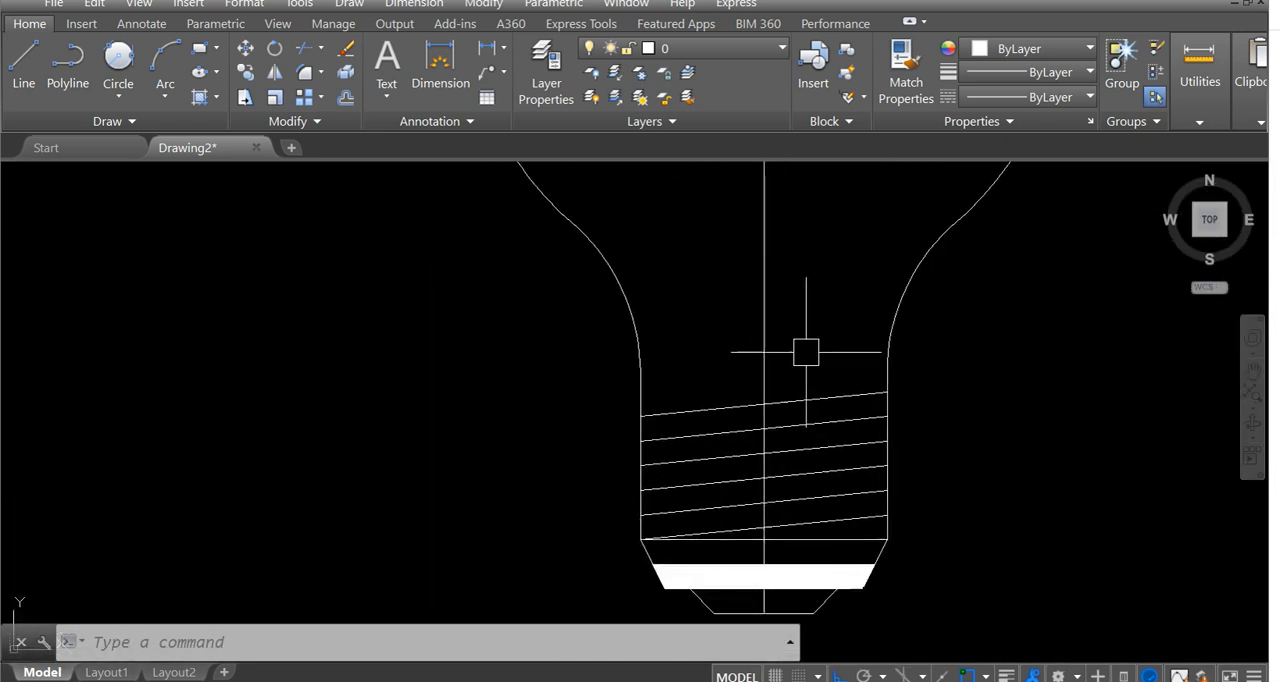
{"action": "type", "text": "l"}
{"action": "key", "text": "Return"}
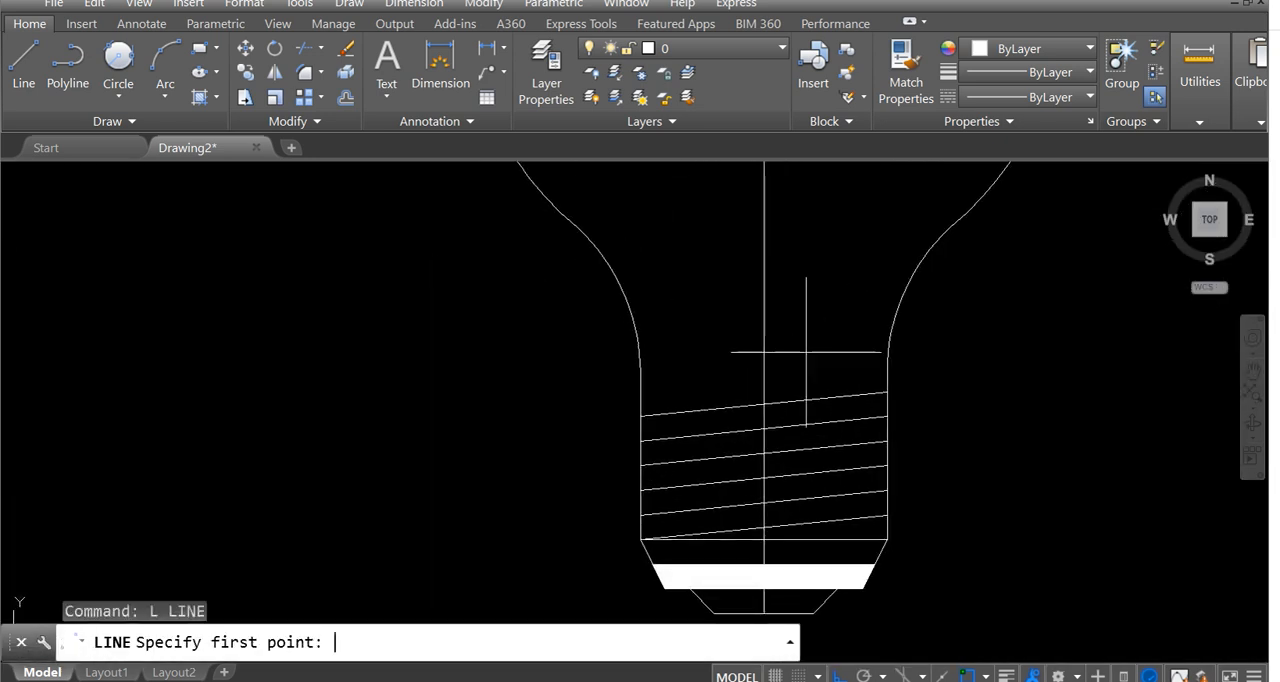
{"action": "left_click", "coordinate": [886, 392]}
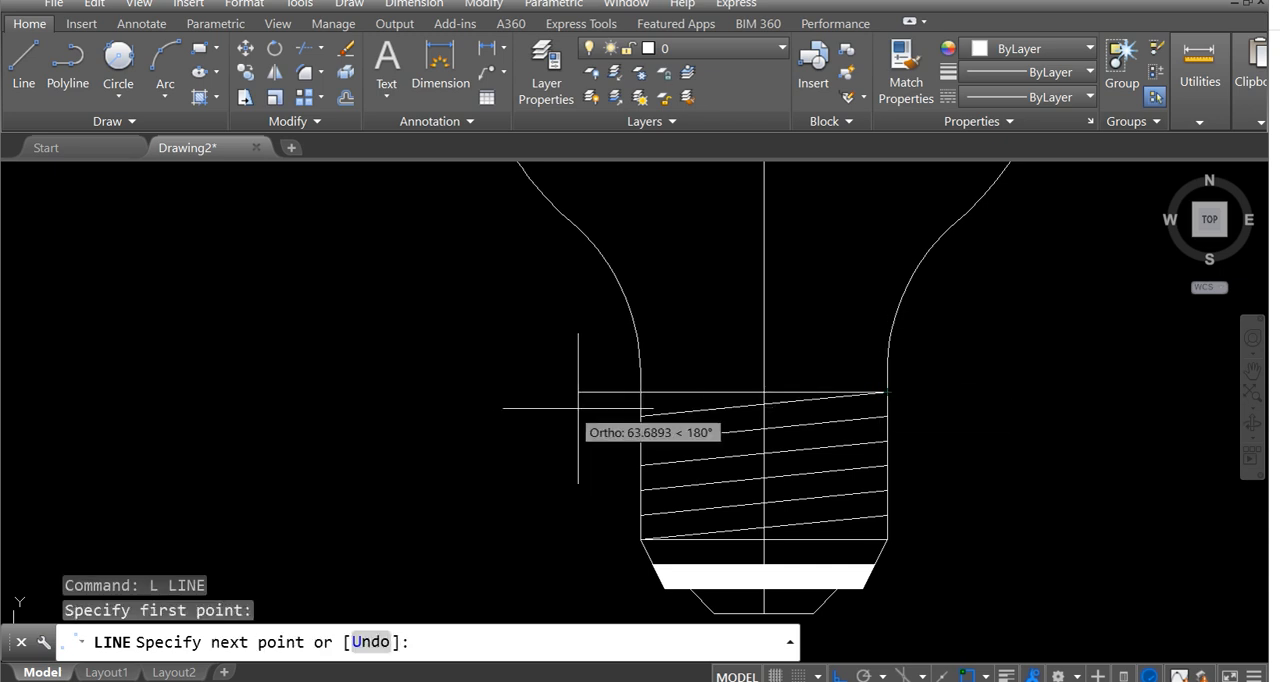
{"action": "left_click", "coordinate": [640, 392]}
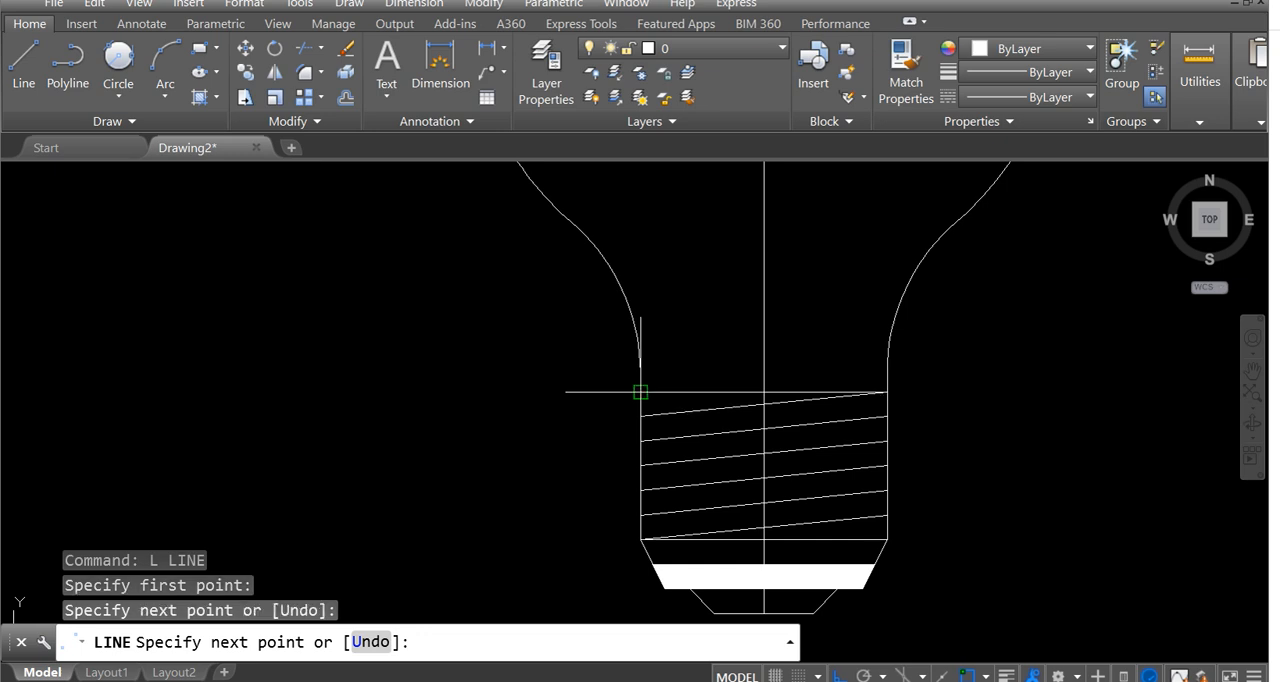
{"action": "key", "text": "Escape"}
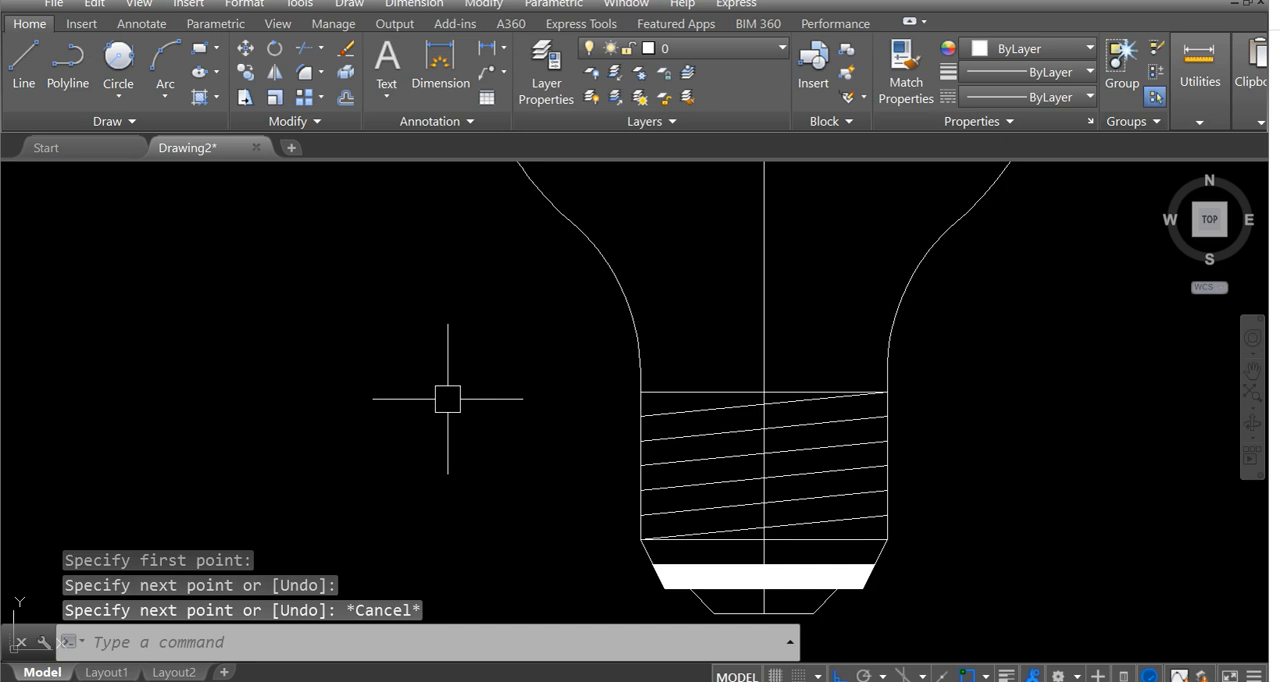
Turn off the Perpendicular object snap mode.
{"action": "type", "text": "os"}
{"action": "key", "text": "Return"}
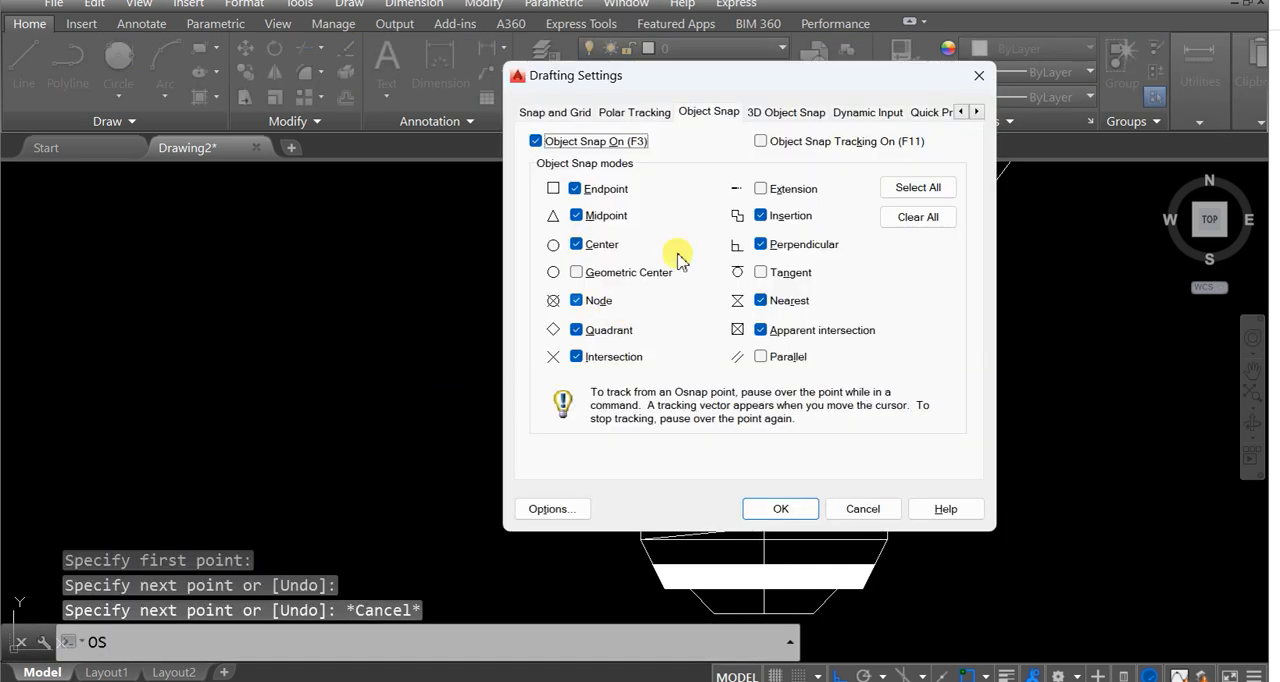
{"action": "left_click", "coordinate": [762, 244]}
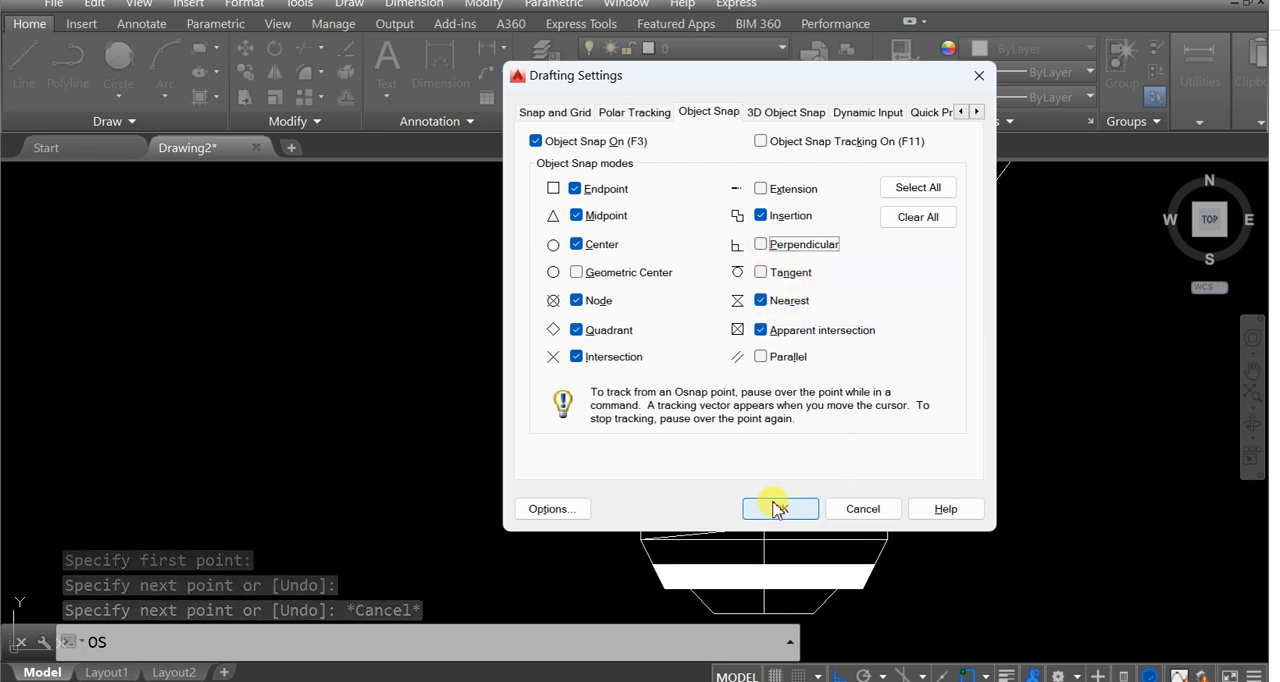
{"action": "left_click", "coordinate": [778, 510]}
Delete the horizontal line above the thread lines.
{"action": "scroll", "coordinate": [763, 397], "scroll_direction": "up", "scroll_amount": 4}
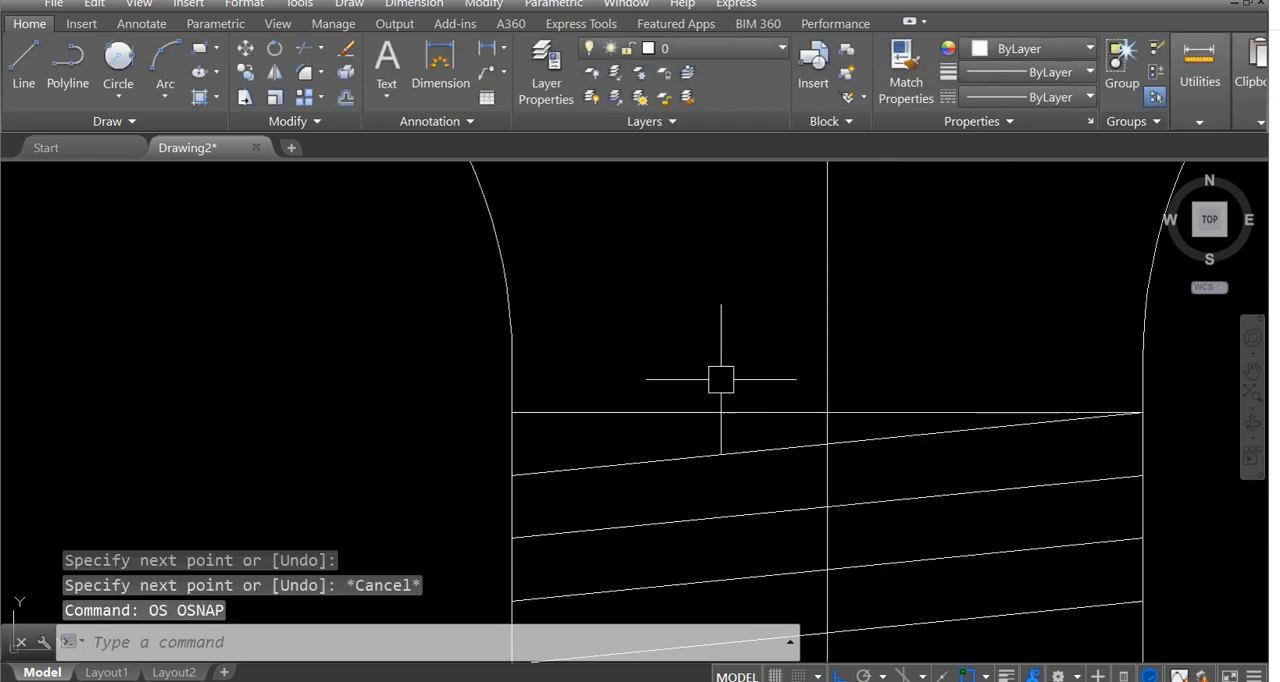
{"action": "left_click", "coordinate": [710, 408]}
{"action": "key", "text": "Delete"}
{"action": "type", "text": "l"}
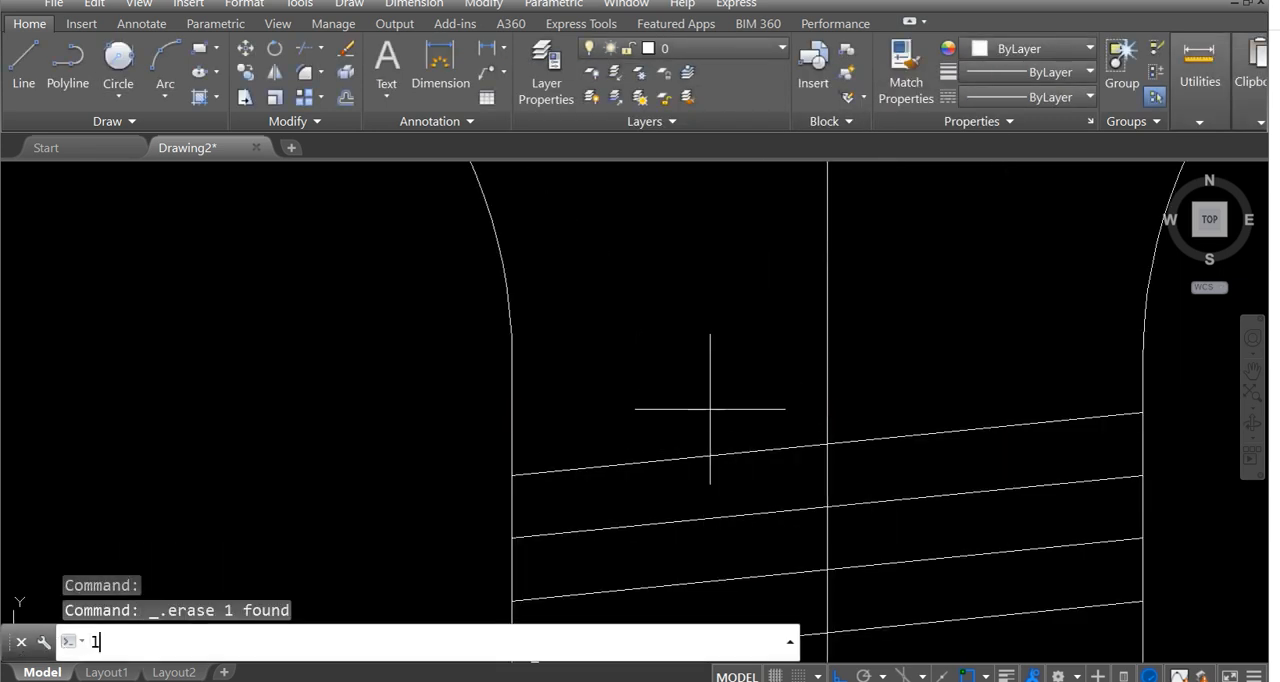
{"action": "key", "text": "Return"}
{"action": "left_click", "coordinate": [1146, 408]}
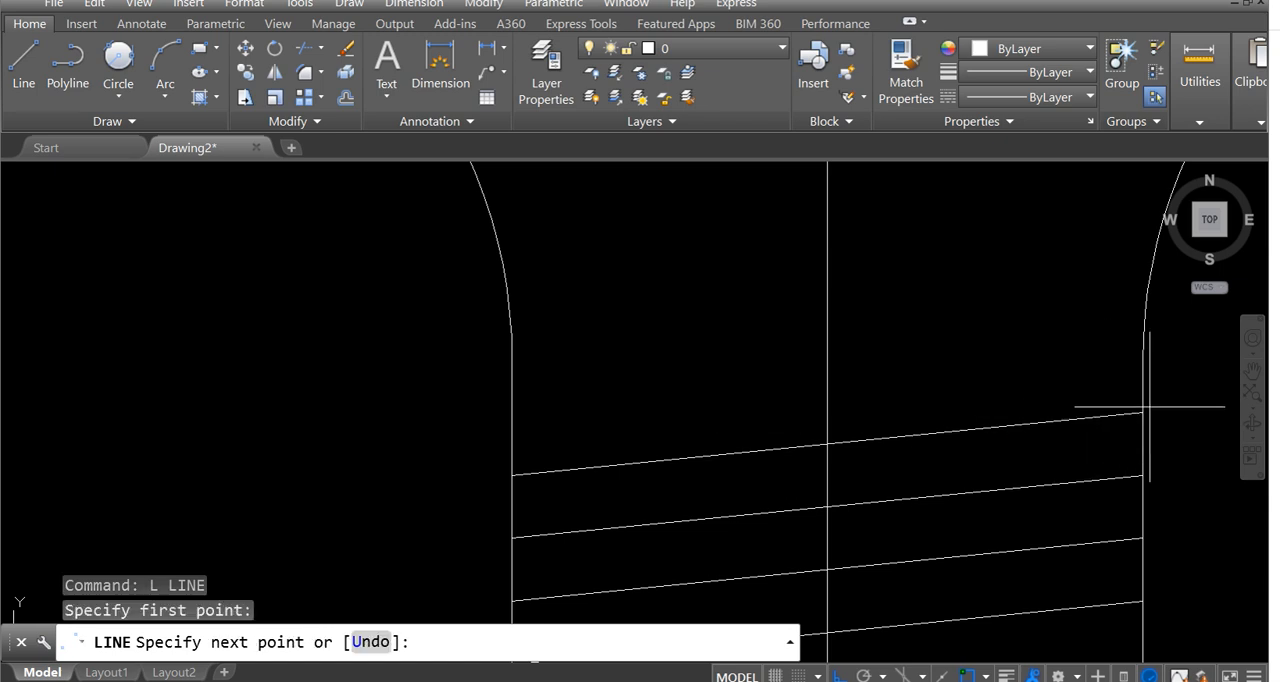
{"action": "key", "text": "Escape"}
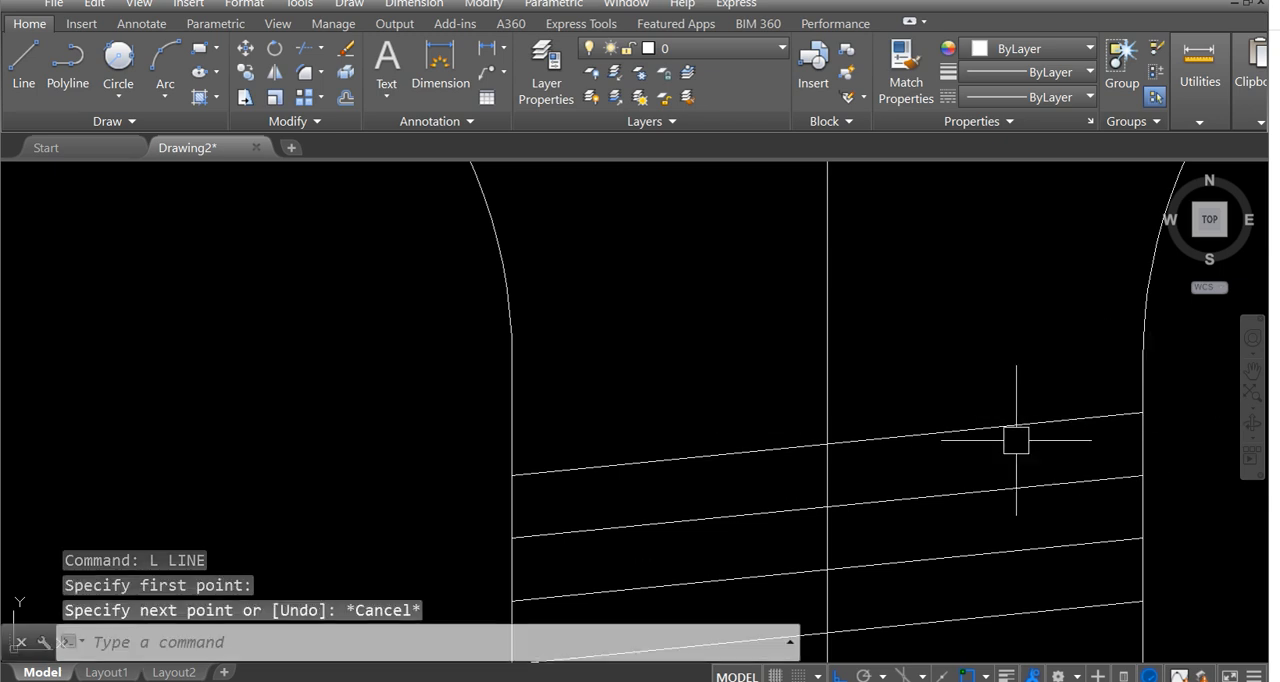
{"action": "key", "text": "Return"}
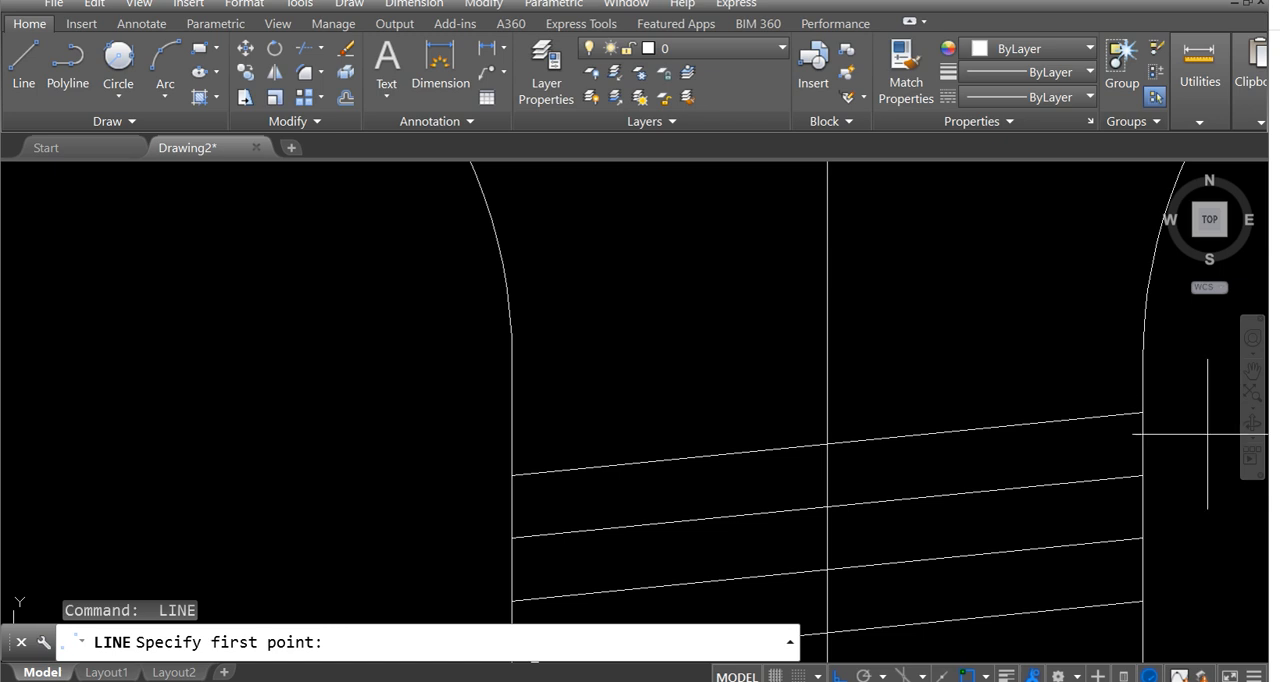
{"action": "left_click", "coordinate": [1143, 412]}
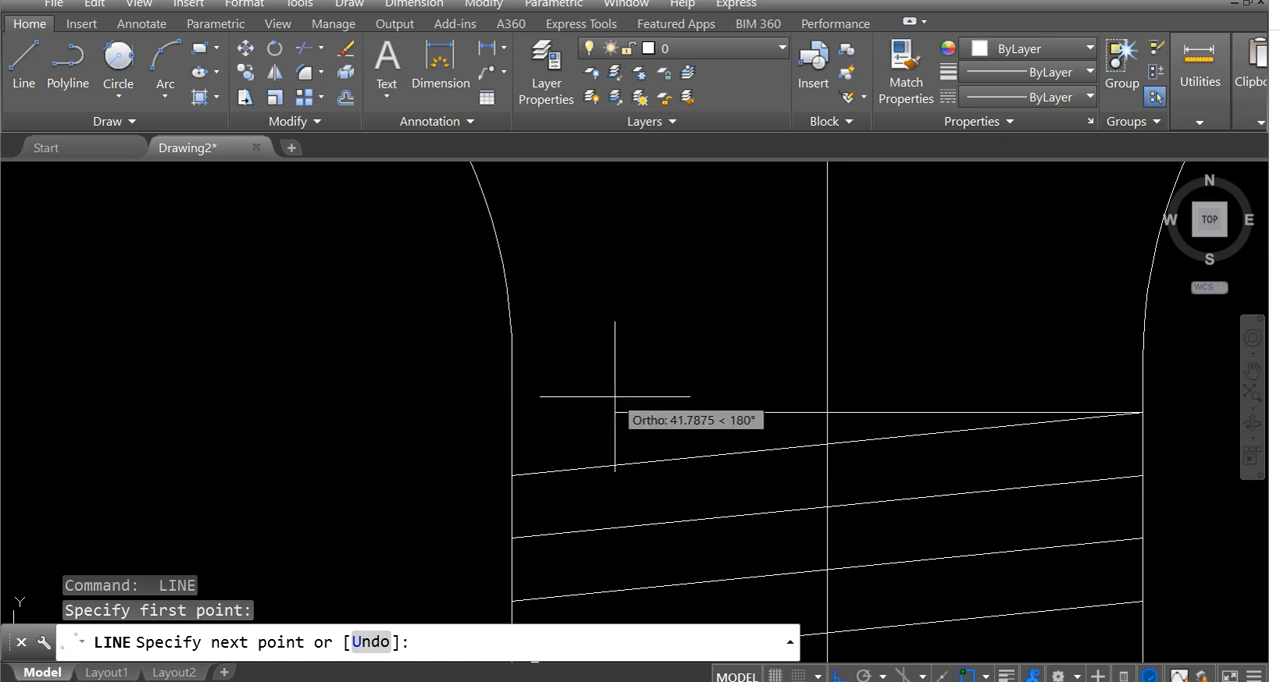
{"action": "key", "text": "Escape"}
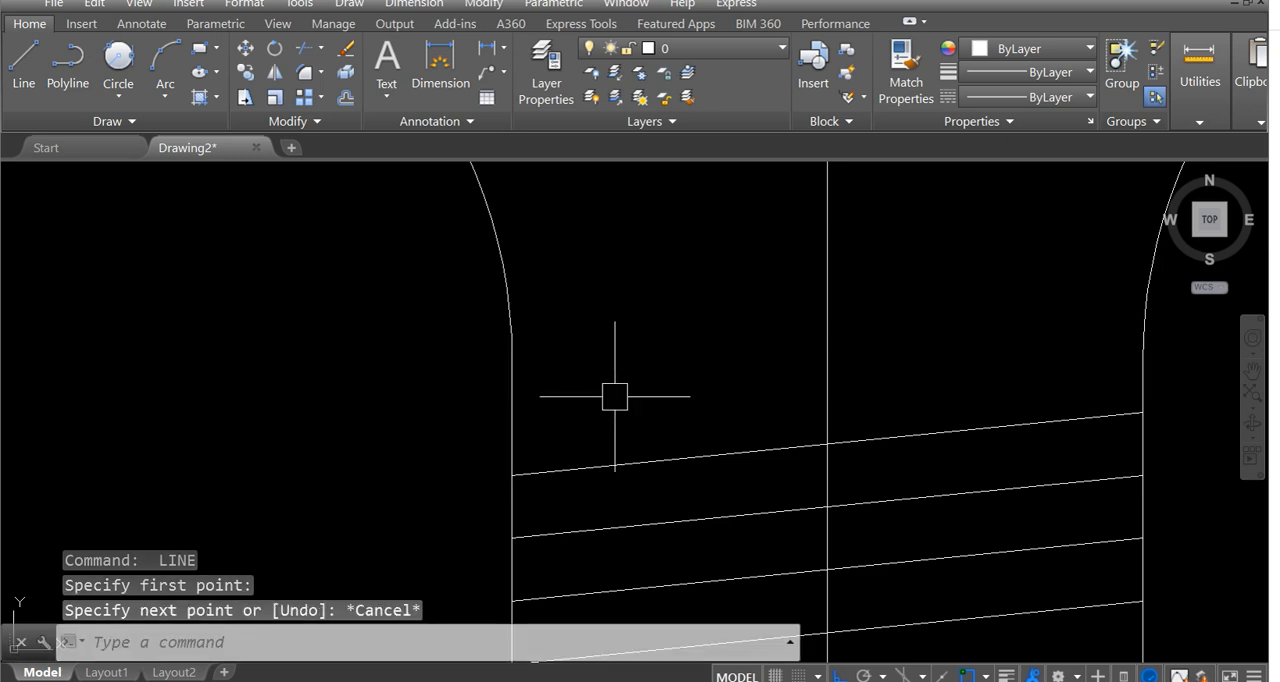
Turn on the Perpendicular object snap mode.
{"action": "type", "text": "os"}
{"action": "key", "text": "Return"}
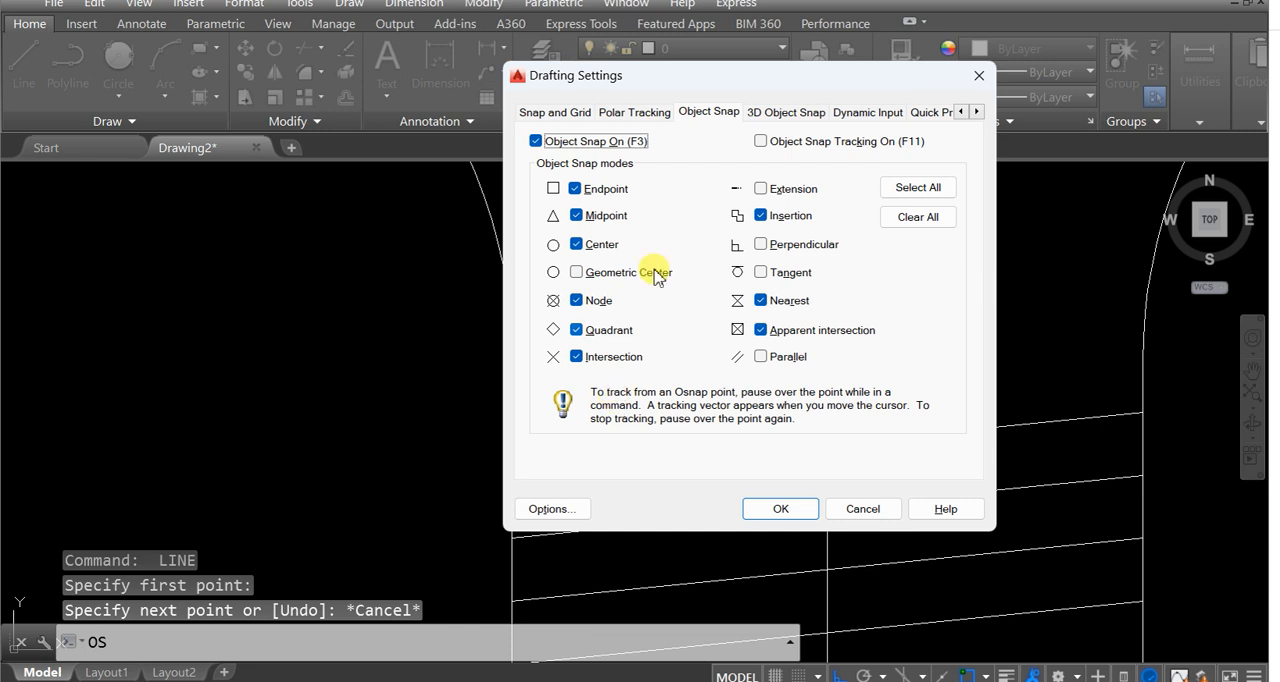
{"action": "left_click", "coordinate": [761, 244]}
{"action": "left_click", "coordinate": [778, 509]}
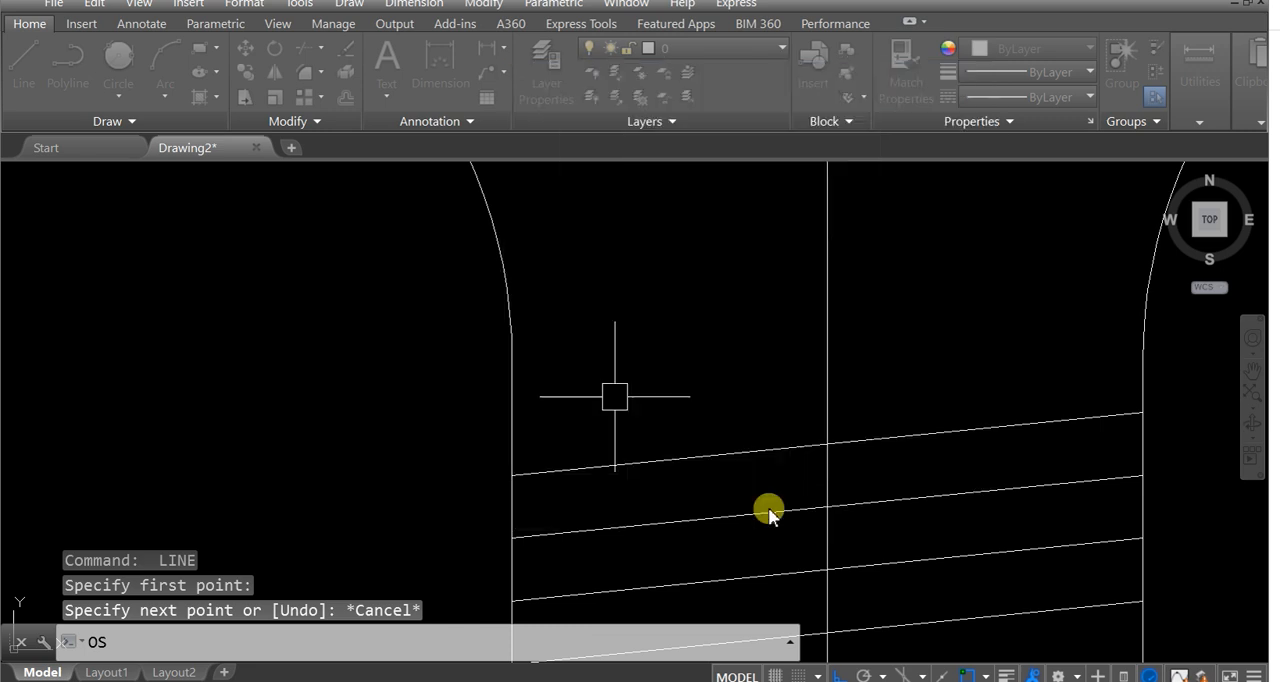
Draw a horizontal line from the top thread line's right end perpendicular to the base's left vertical edge.
{"action": "type", "text": "l"}
{"action": "key", "text": "Return"}
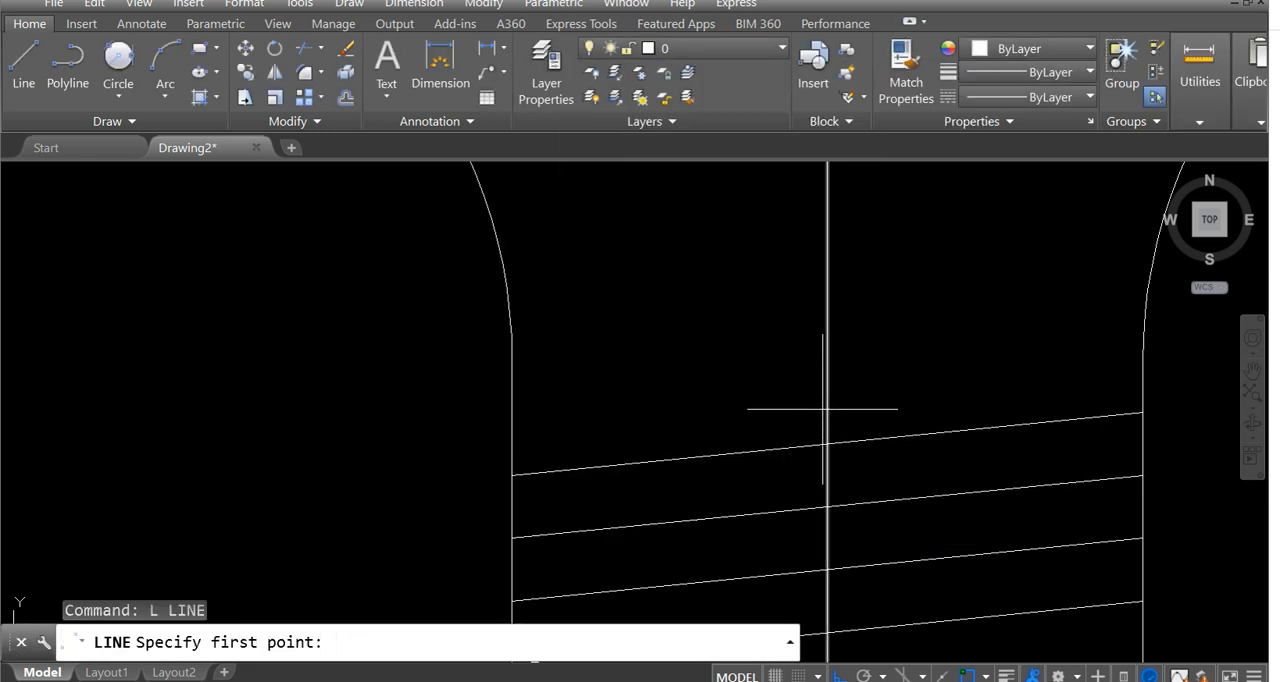
{"action": "left_click", "coordinate": [1142, 412]}
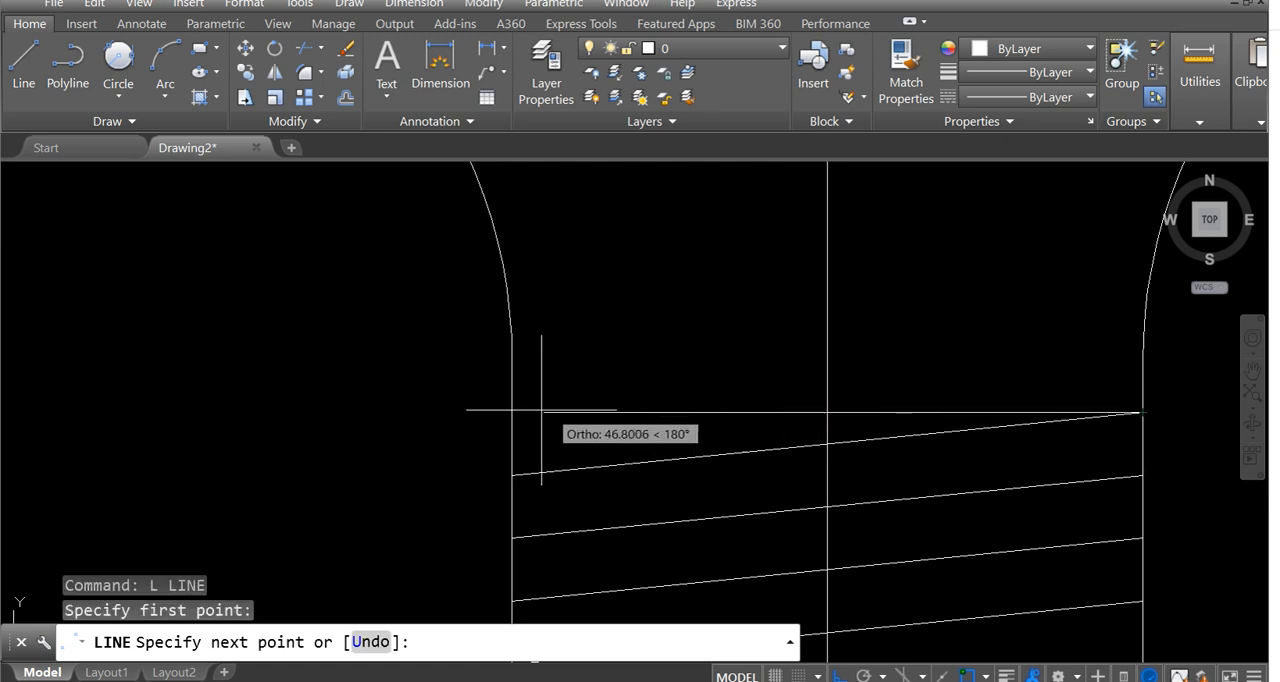
{"action": "left_click", "coordinate": [510, 410]}
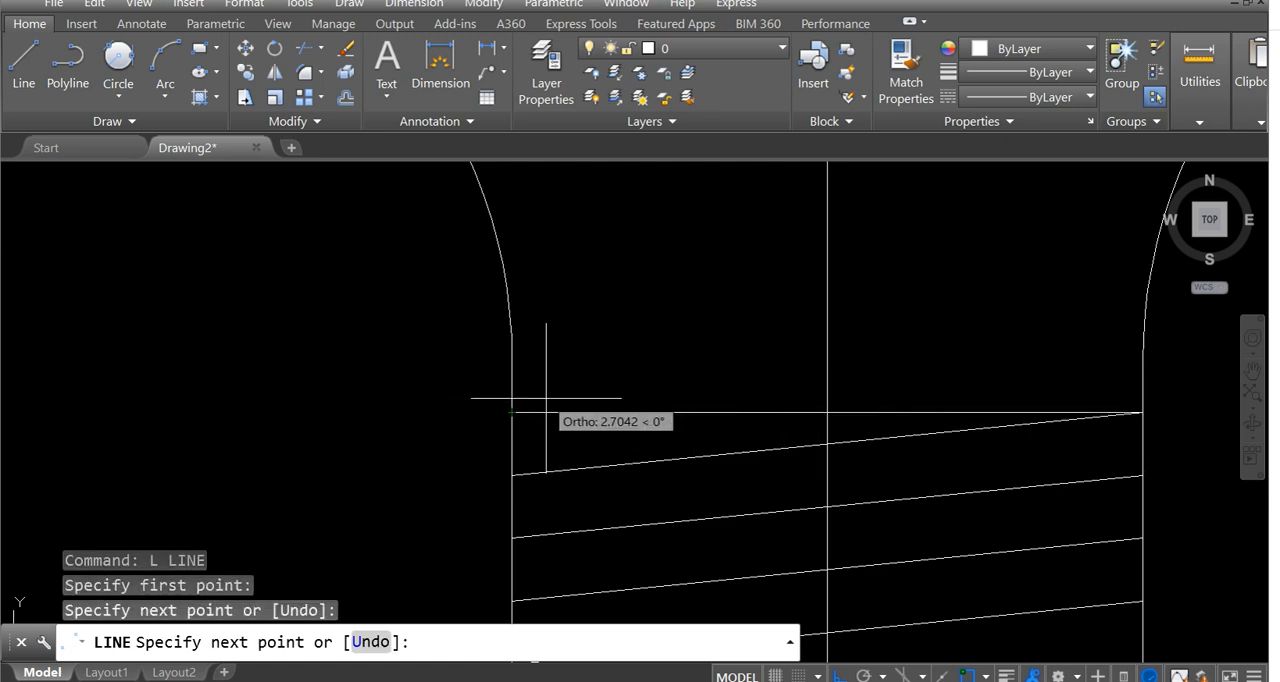
{"action": "key", "text": "Return"}
Examine the band above the screw threads in the reference image and compare it with the drawing.
{"action": "scroll", "coordinate": [543, 400], "scroll_direction": "down", "scroll_amount": 8}
{"action": "middle_click_drag", "start_coordinate": [586, 423], "coordinate": [676, 328]}
{"action": "middle_click_drag", "start_coordinate": [273, 394], "coordinate": [461, 369]}
{"action": "scroll", "coordinate": [402, 384], "scroll_direction": "up", "scroll_amount": 5}
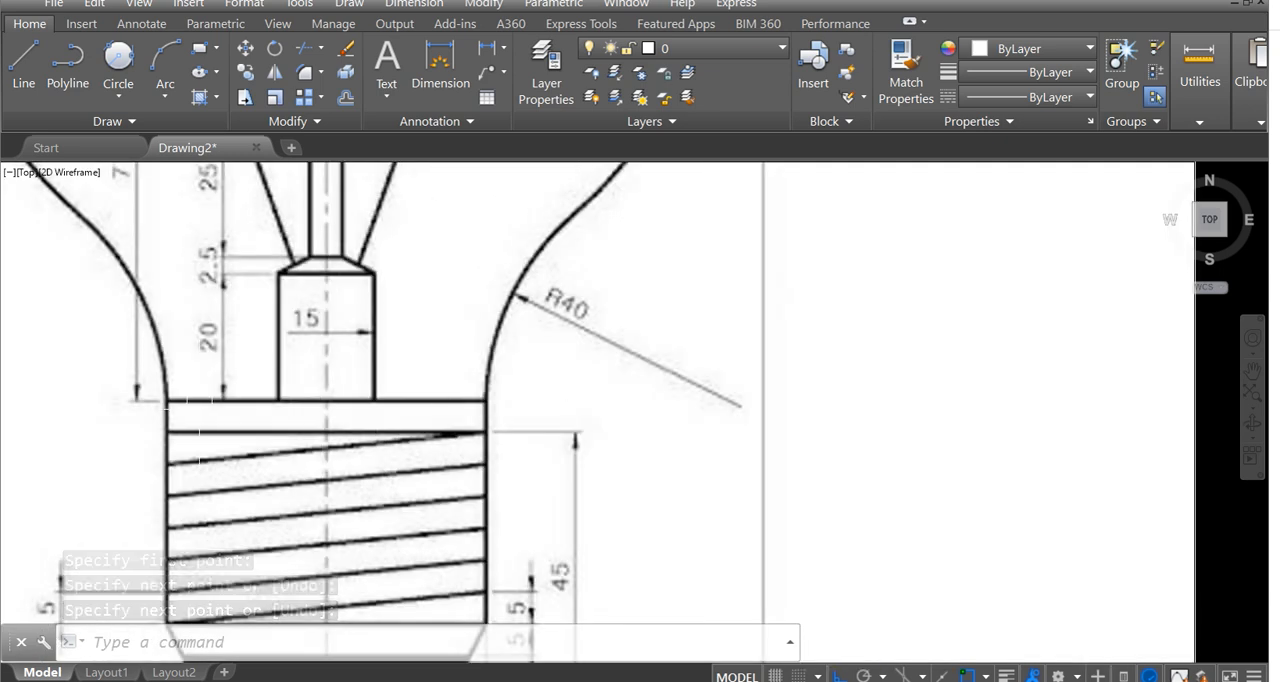
{"action": "scroll", "coordinate": [370, 360], "scroll_direction": "down", "scroll_amount": 2}
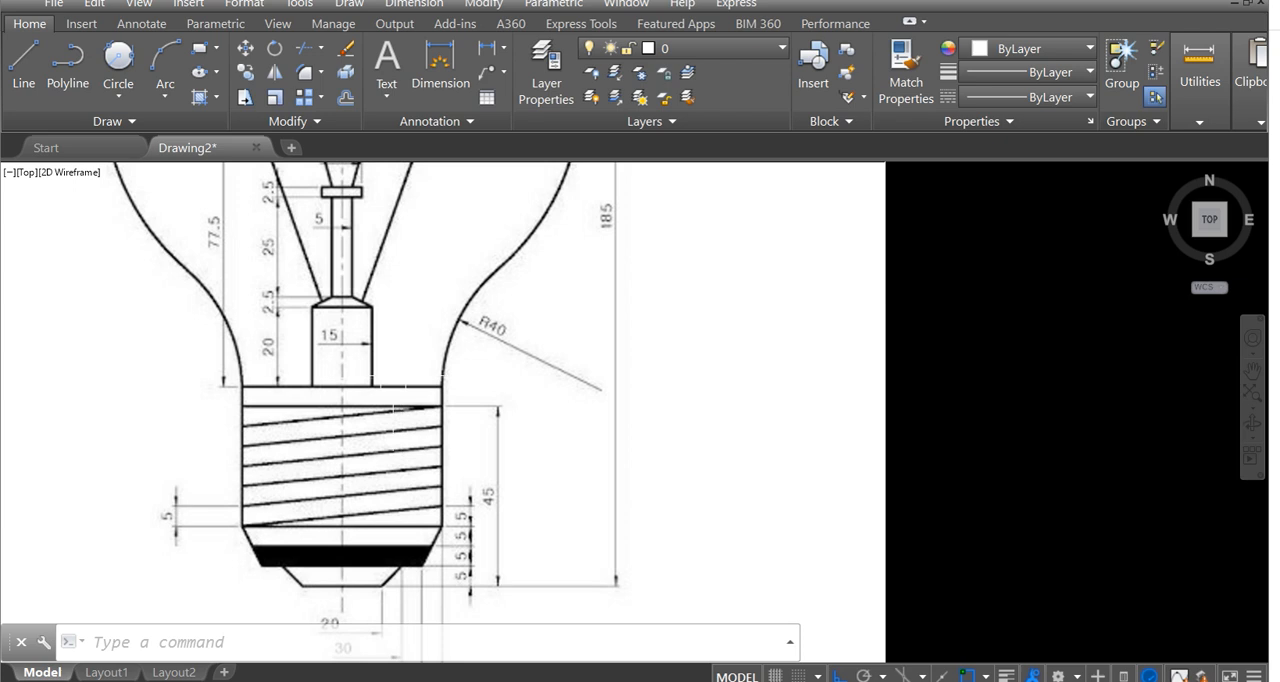
{"action": "scroll", "coordinate": [346, 380], "scroll_direction": "down", "scroll_amount": 3}
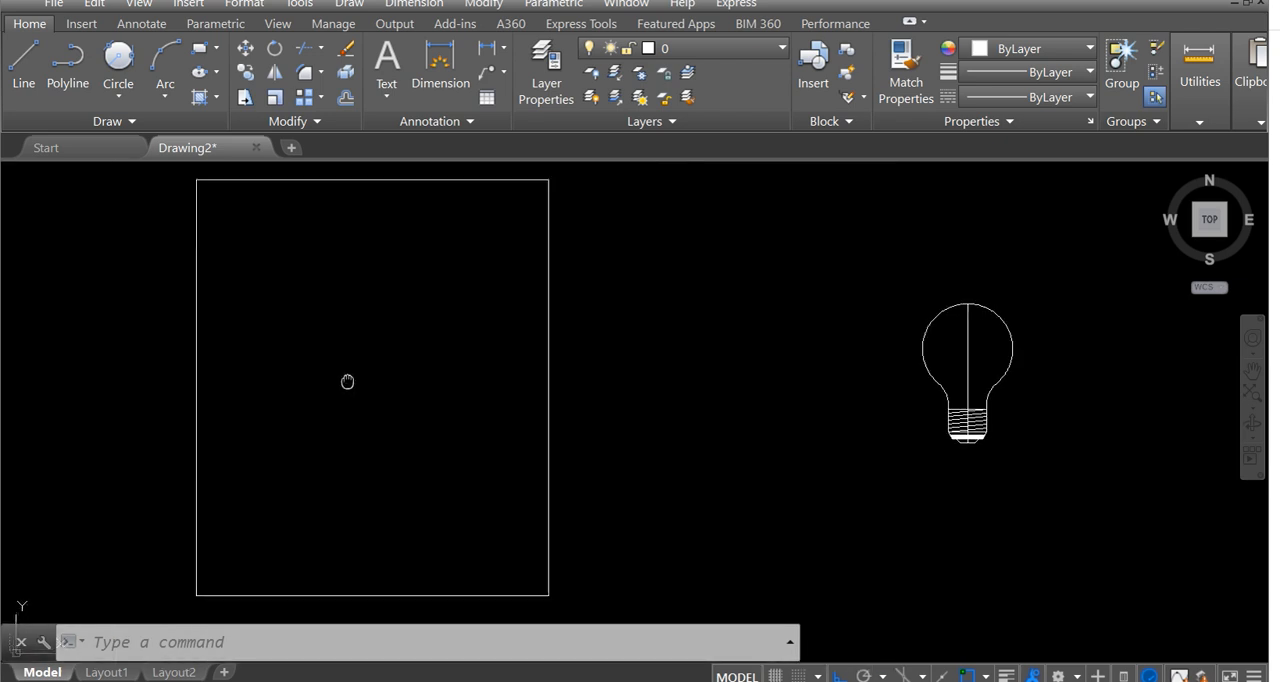
{"action": "scroll", "coordinate": [405, 418], "scroll_direction": "up", "scroll_amount": 3}
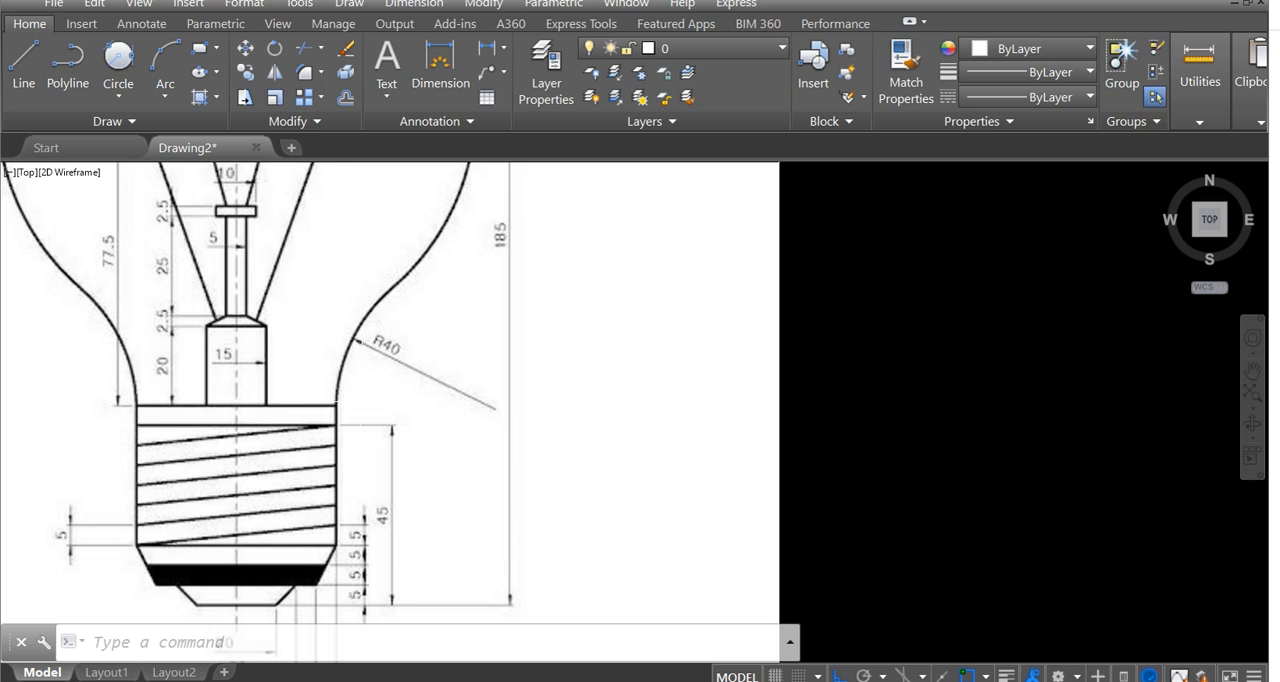
{"action": "scroll", "coordinate": [370, 401], "scroll_direction": "down", "scroll_amount": 3}
{"action": "middle_click_drag", "start_coordinate": [765, 398], "coordinate": [562, 406]}
Offset the horizontal line above the threads upward by 5.
{"action": "scroll", "coordinate": [562, 406], "scroll_direction": "up", "scroll_amount": 3}
{"action": "scroll", "coordinate": [443, 406], "scroll_direction": "up", "scroll_amount": 2}
{"action": "middle_click_drag", "start_coordinate": [423, 406], "coordinate": [470, 424]}
{"action": "scroll", "coordinate": [470, 424], "scroll_direction": "up", "scroll_amount": 3}
{"action": "type", "text": "o"}
{"action": "key", "text": "Return"}
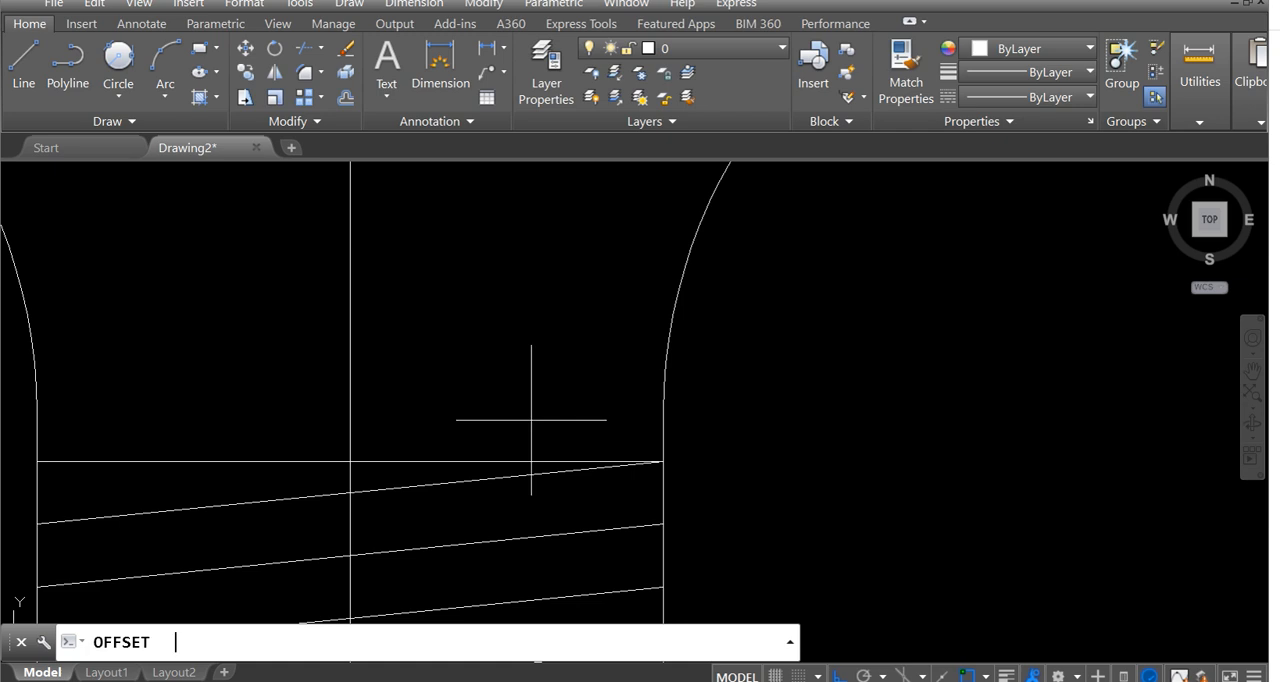
{"action": "type", "text": "5"}
{"action": "key", "text": "Return"}
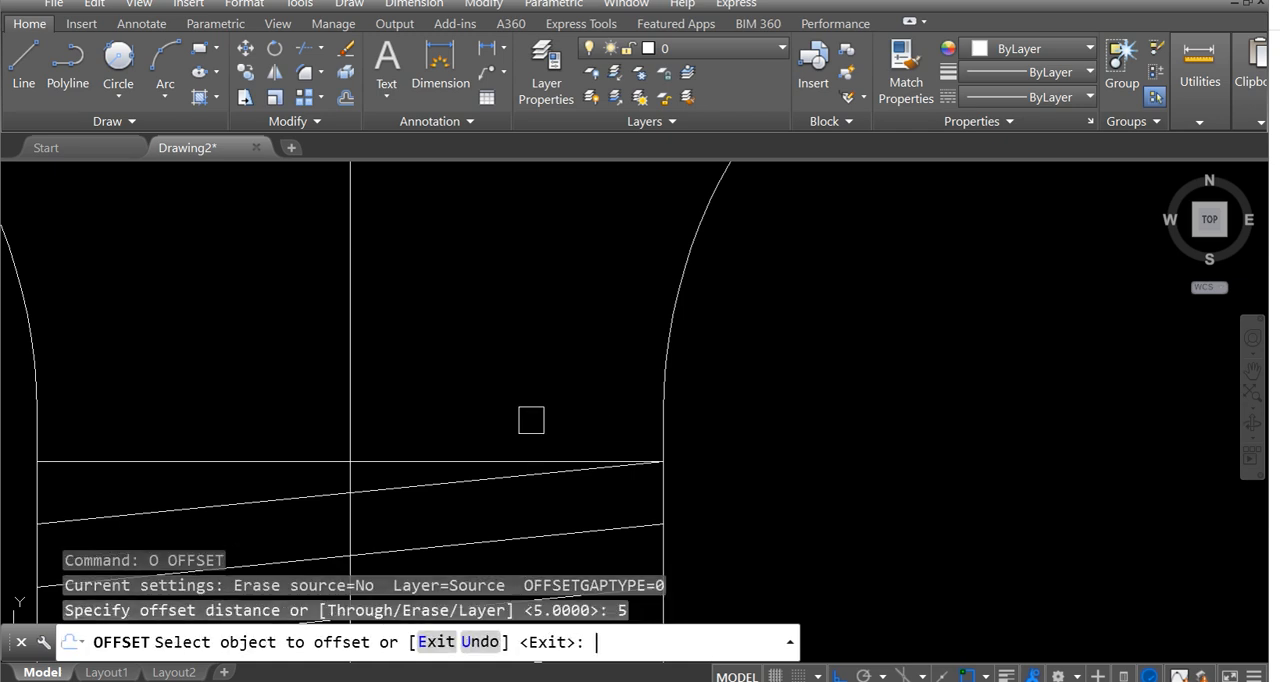
{"action": "left_click", "coordinate": [408, 462]}
{"action": "left_click", "coordinate": [430, 356]}
{"action": "key", "text": "Escape"}
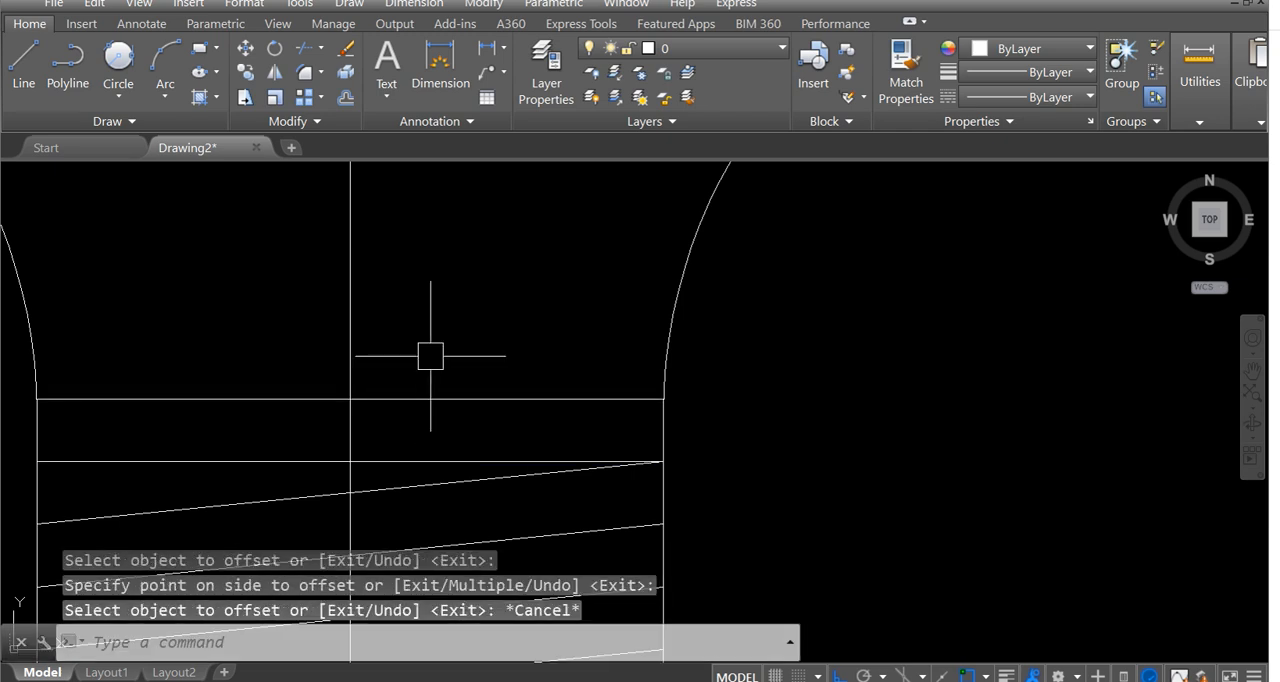
Examine the dimensions of the filament support above the screw base in the reference image.
{"action": "scroll", "coordinate": [430, 357], "scroll_direction": "down", "scroll_amount": 5}
{"action": "middle_click_drag", "start_coordinate": [431, 363], "coordinate": [816, 374]}
{"action": "scroll", "coordinate": [541, 388], "scroll_direction": "down", "scroll_amount": 1}
{"action": "middle_click_drag", "start_coordinate": [541, 388], "coordinate": [789, 358]}
{"action": "scroll", "coordinate": [410, 438], "scroll_direction": "up", "scroll_amount": 4}
{"action": "scroll", "coordinate": [288, 383], "scroll_direction": "down", "scroll_amount": 4}
{"action": "middle_click_drag", "start_coordinate": [288, 384], "coordinate": [382, 428]}
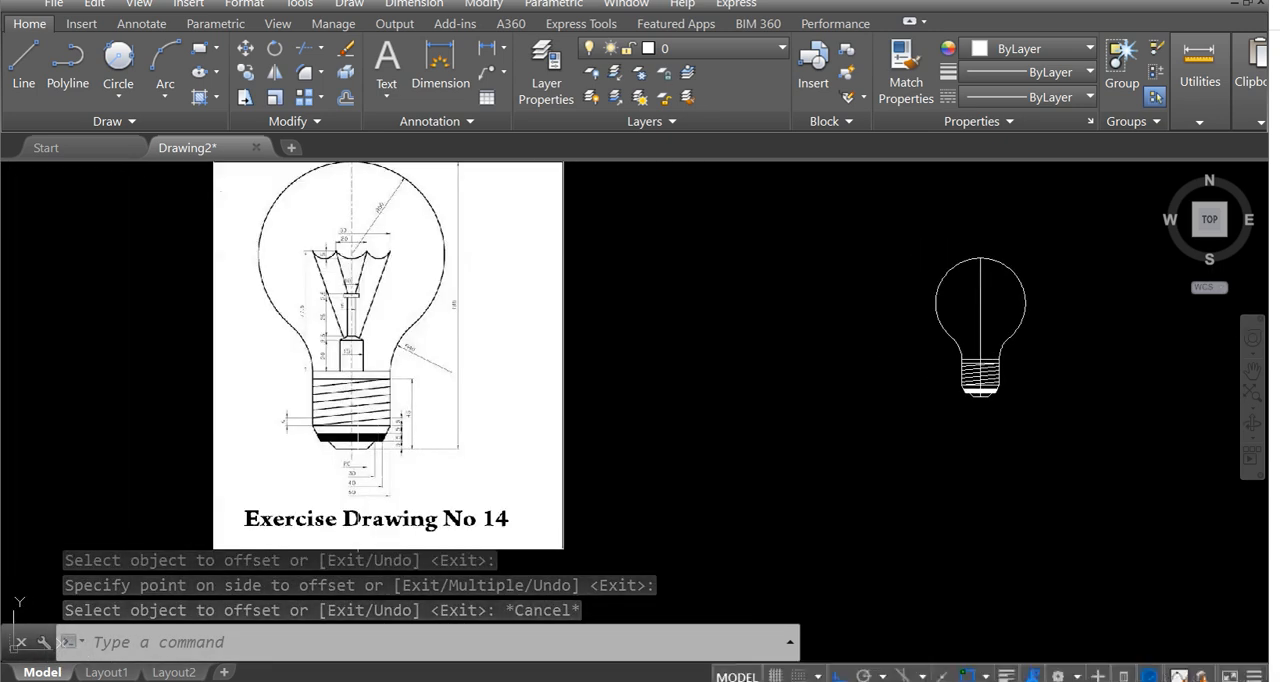
{"action": "scroll", "coordinate": [365, 380], "scroll_direction": "up", "scroll_amount": 2}
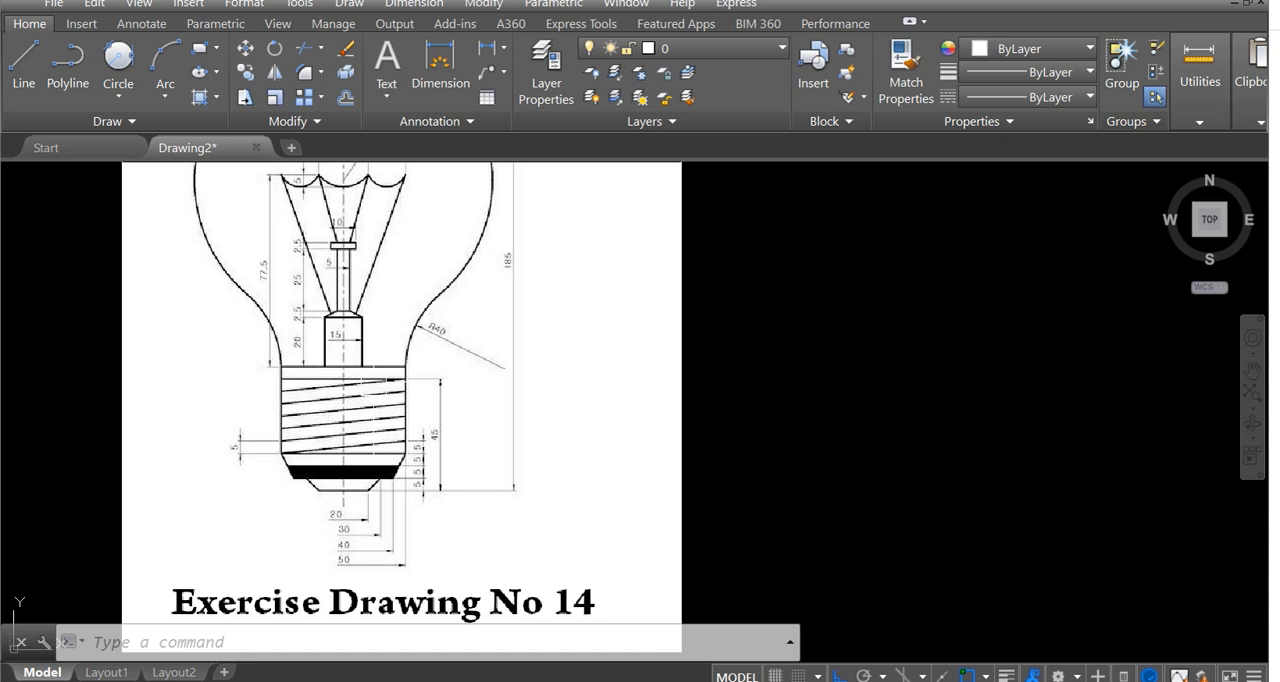
{"action": "middle_click_drag", "start_coordinate": [384, 347], "coordinate": [436, 417]}
{"action": "scroll", "coordinate": [410, 383], "scroll_direction": "up", "scroll_amount": 2}
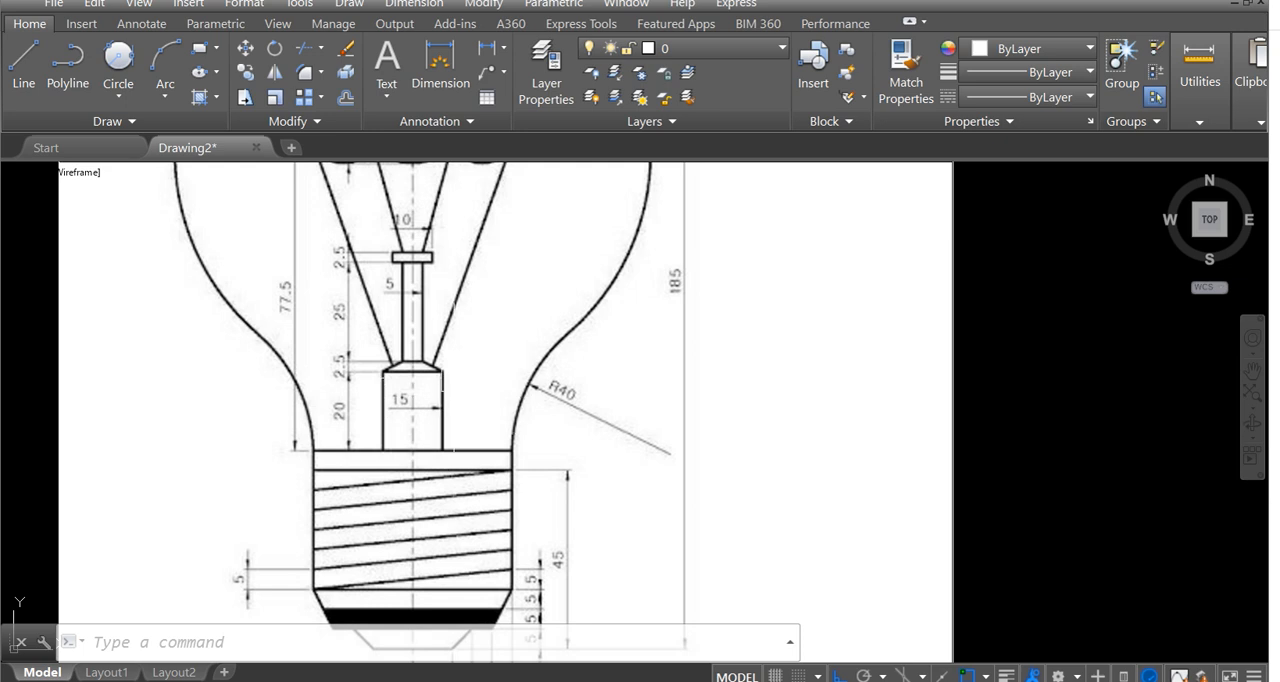
{"action": "scroll", "coordinate": [403, 405], "scroll_direction": "up", "scroll_amount": 2}
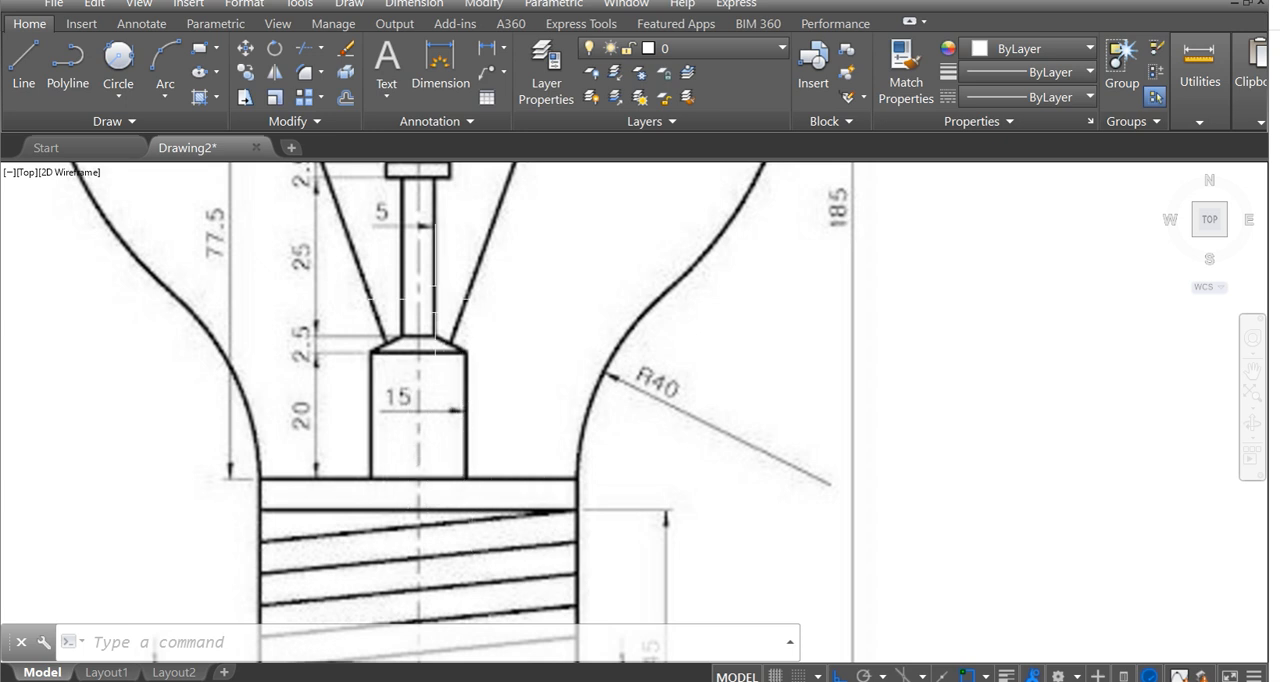
{"action": "scroll", "coordinate": [460, 296], "scroll_direction": "down", "scroll_amount": 5}
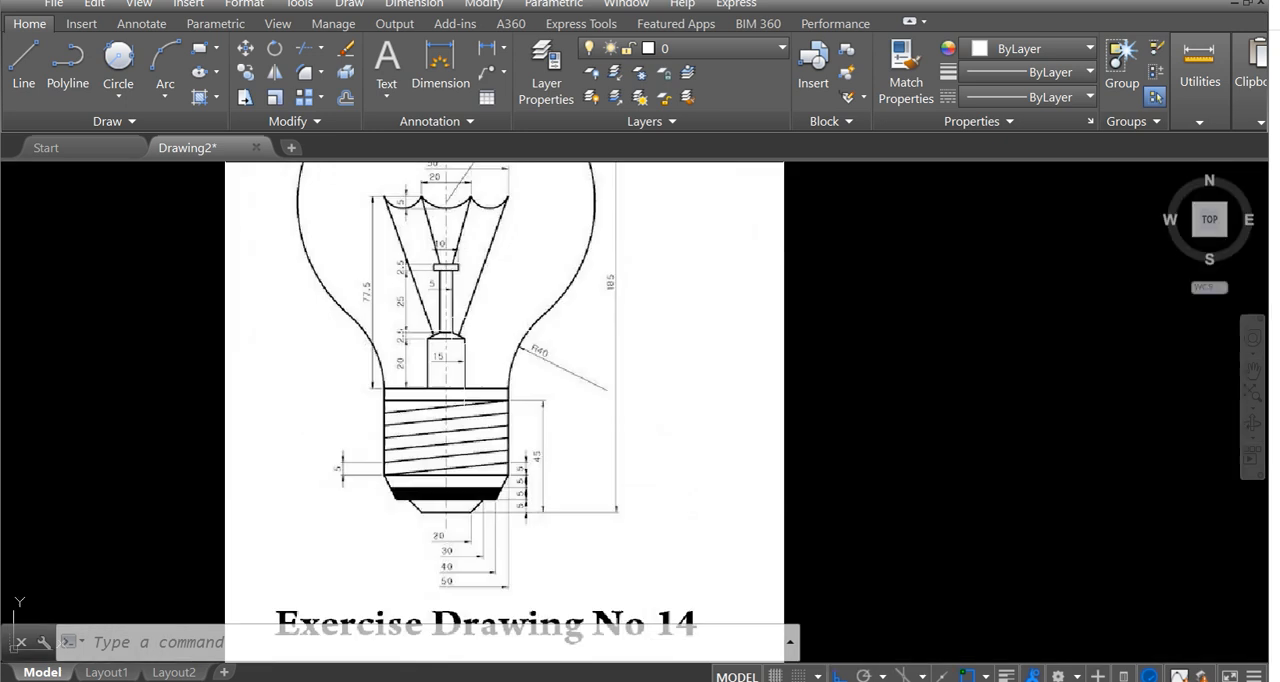
{"action": "scroll", "coordinate": [216, 440], "scroll_direction": "up", "scroll_amount": 5}
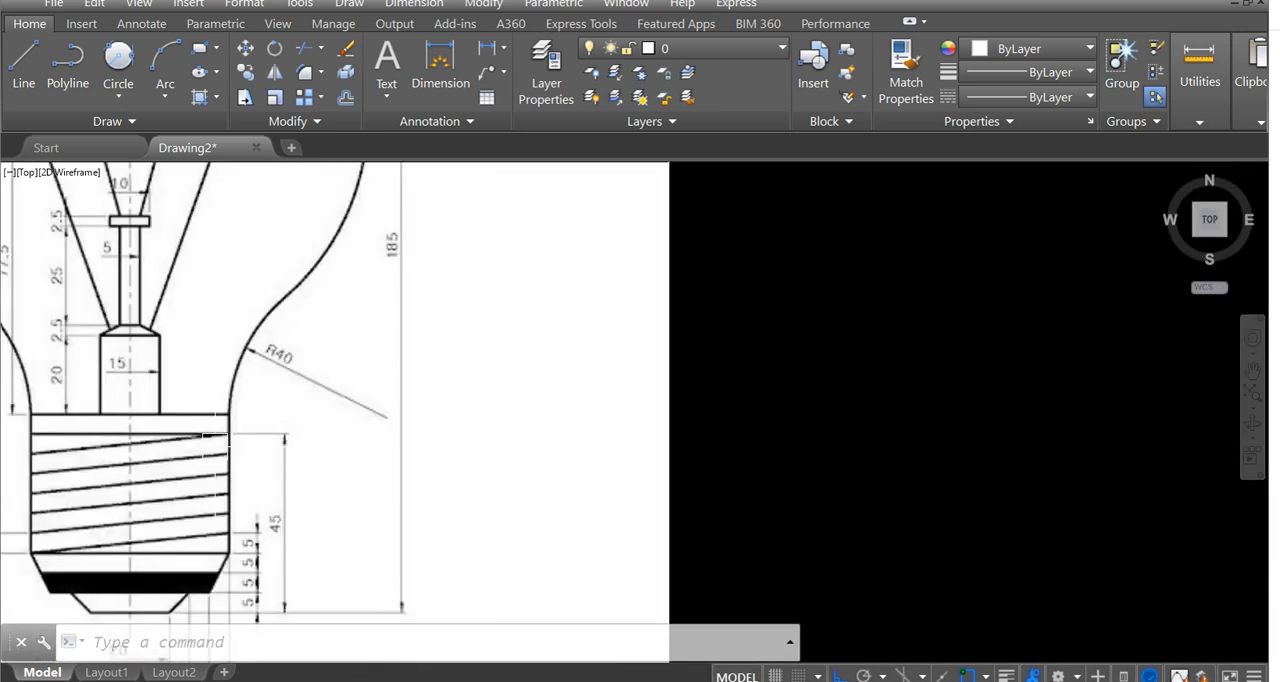
{"action": "scroll", "coordinate": [543, 394], "scroll_direction": "down", "scroll_amount": 5}
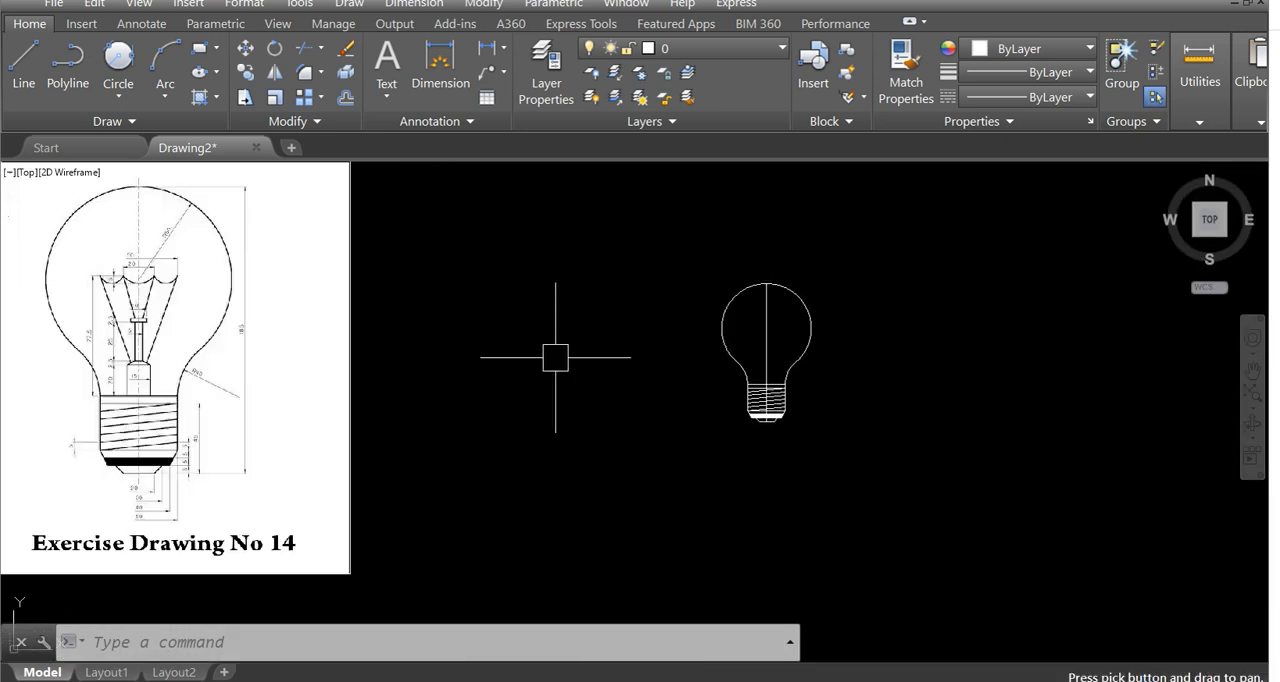
{"action": "scroll", "coordinate": [746, 374], "scroll_direction": "up", "scroll_amount": 5}
{"action": "scroll", "coordinate": [609, 423], "scroll_direction": "up", "scroll_amount": 4}
{"action": "scroll", "coordinate": [611, 423], "scroll_direction": "down", "scroll_amount": 6}
{"action": "scroll", "coordinate": [661, 371], "scroll_direction": "up", "scroll_amount": 4}
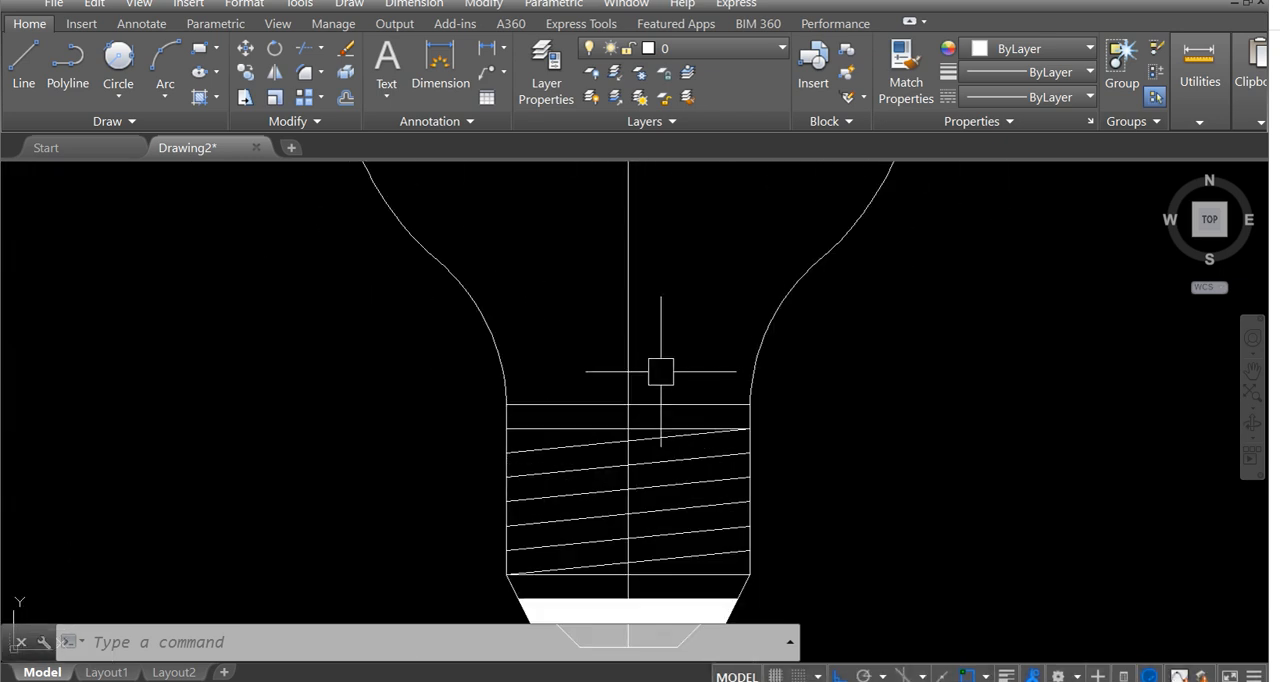
{"action": "type", "text": "l"}
{"action": "key", "text": "Return"}
{"action": "left_click", "coordinate": [628, 405]}
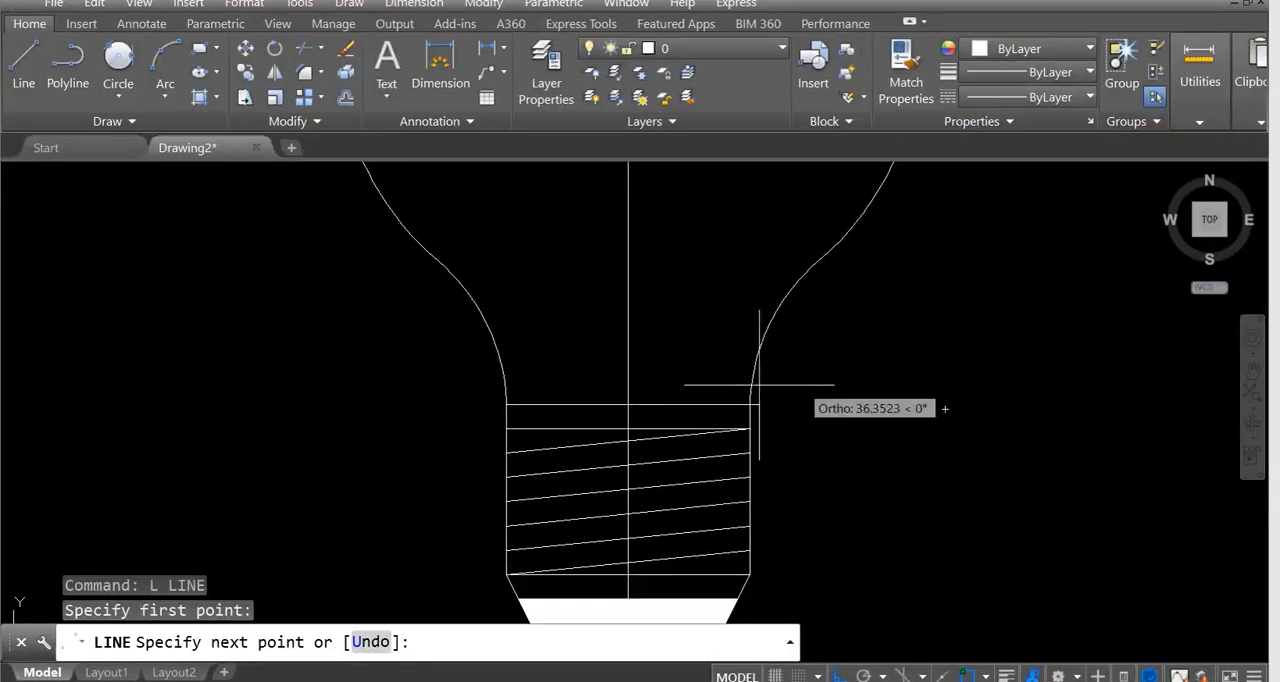
{"action": "key", "text": "Escape"}
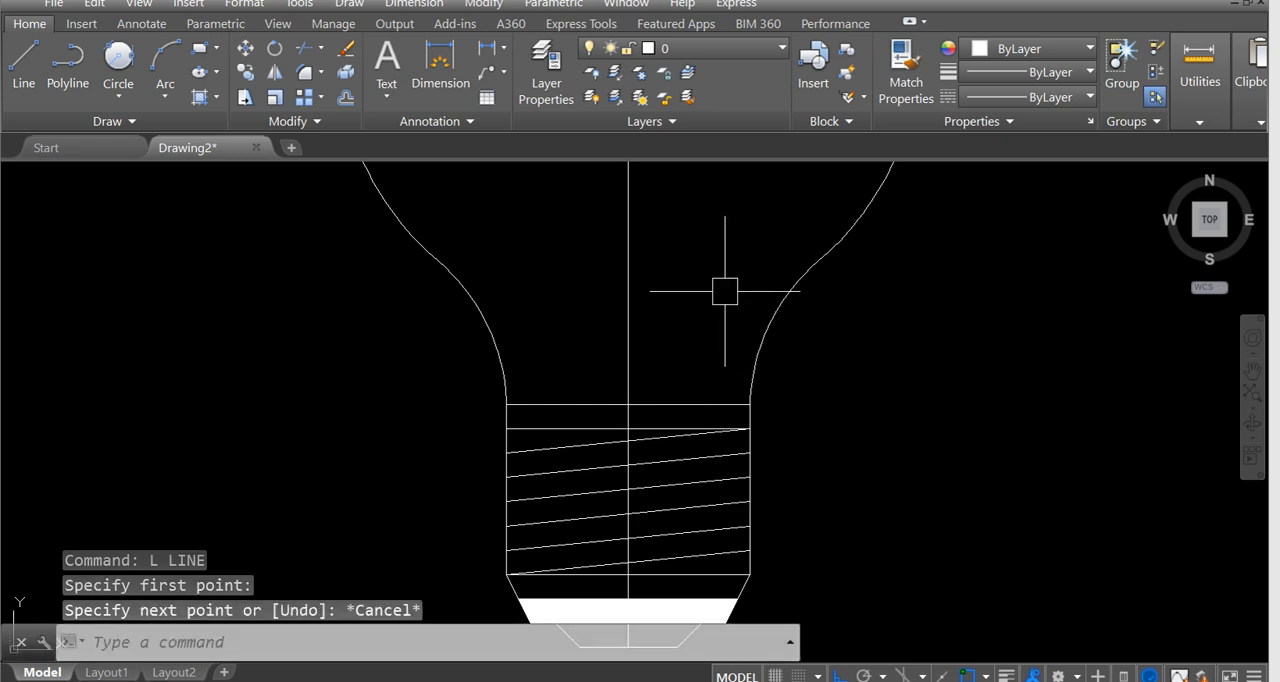
{"action": "type", "text": "l"}
{"action": "key", "text": "Return"}
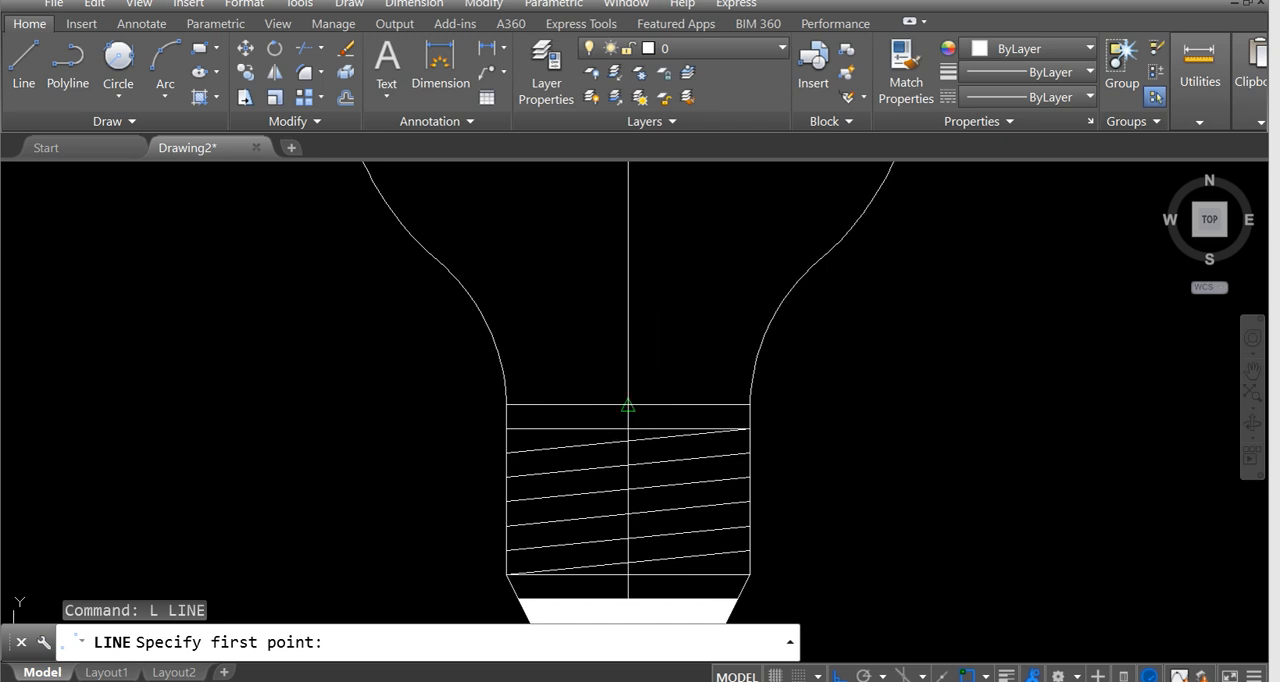
{"action": "middle_click_drag", "start_coordinate": [660, 362], "coordinate": [662, 332]}
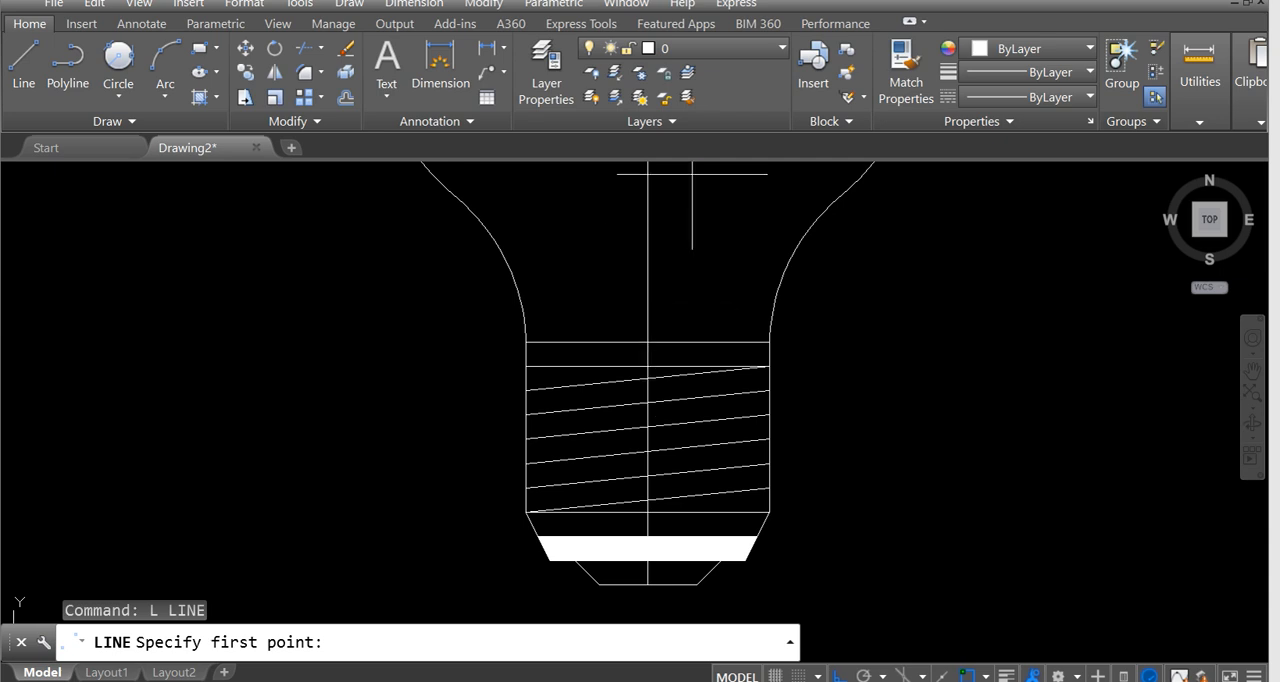
{"action": "left_click", "coordinate": [697, 301]}
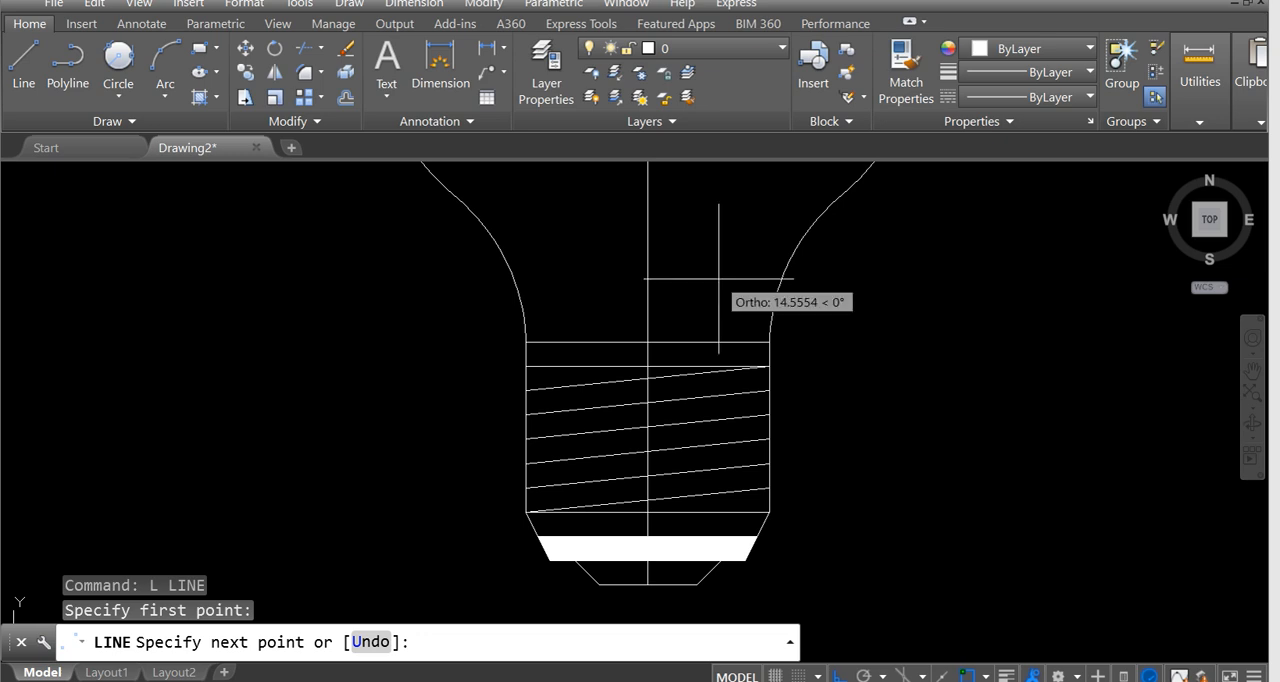
{"action": "type", "text": "tk"}
{"action": "key", "text": "Return"}
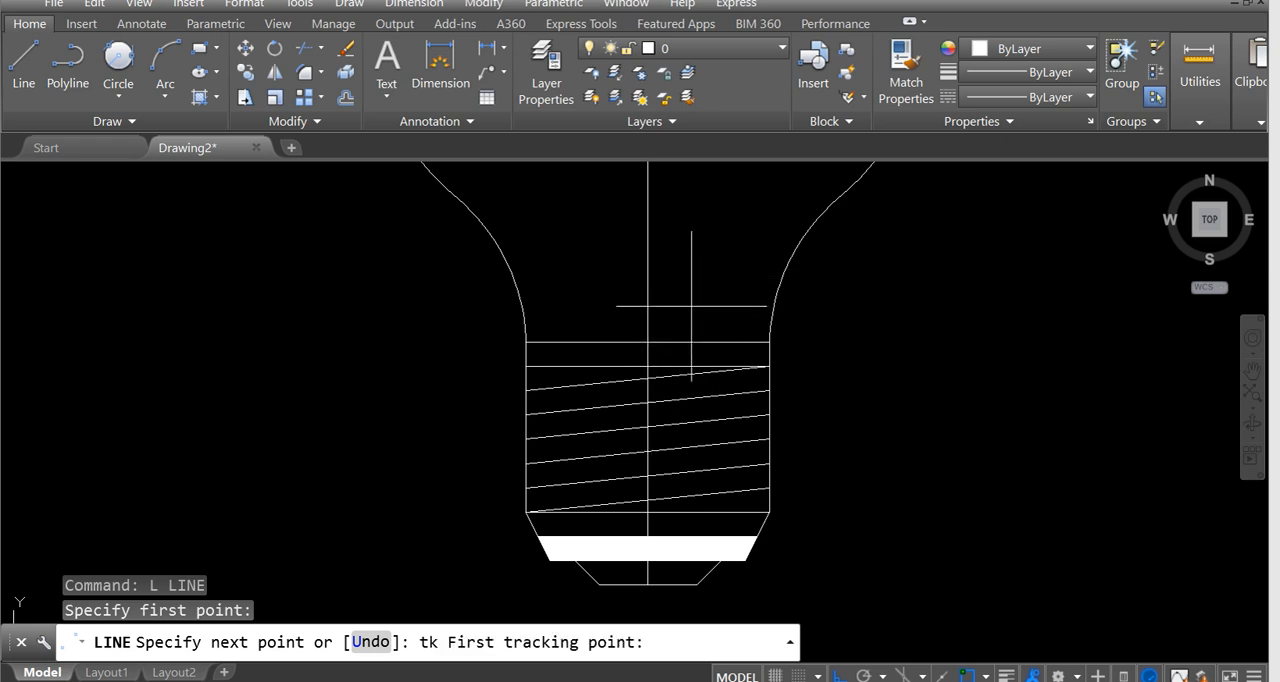
{"action": "key", "text": "Escape"}
{"action": "left_click", "coordinate": [648, 343]}
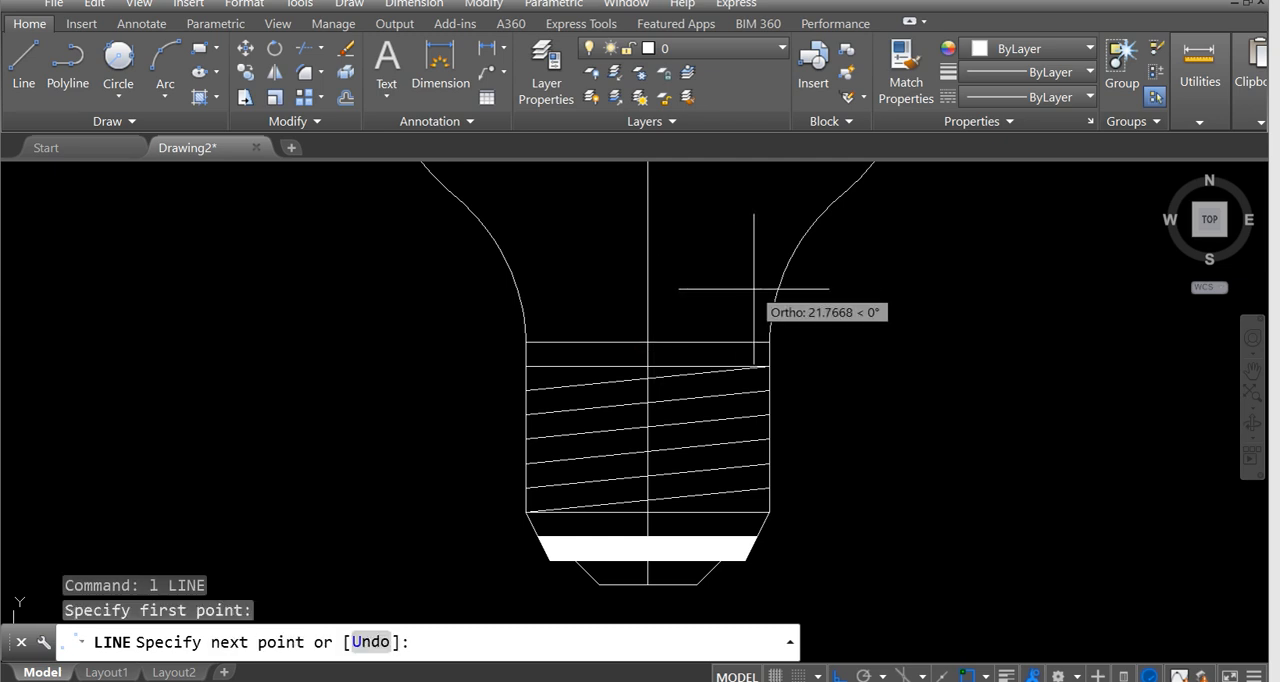
{"action": "type", "text": "tk"}
{"action": "key", "text": "Return"}
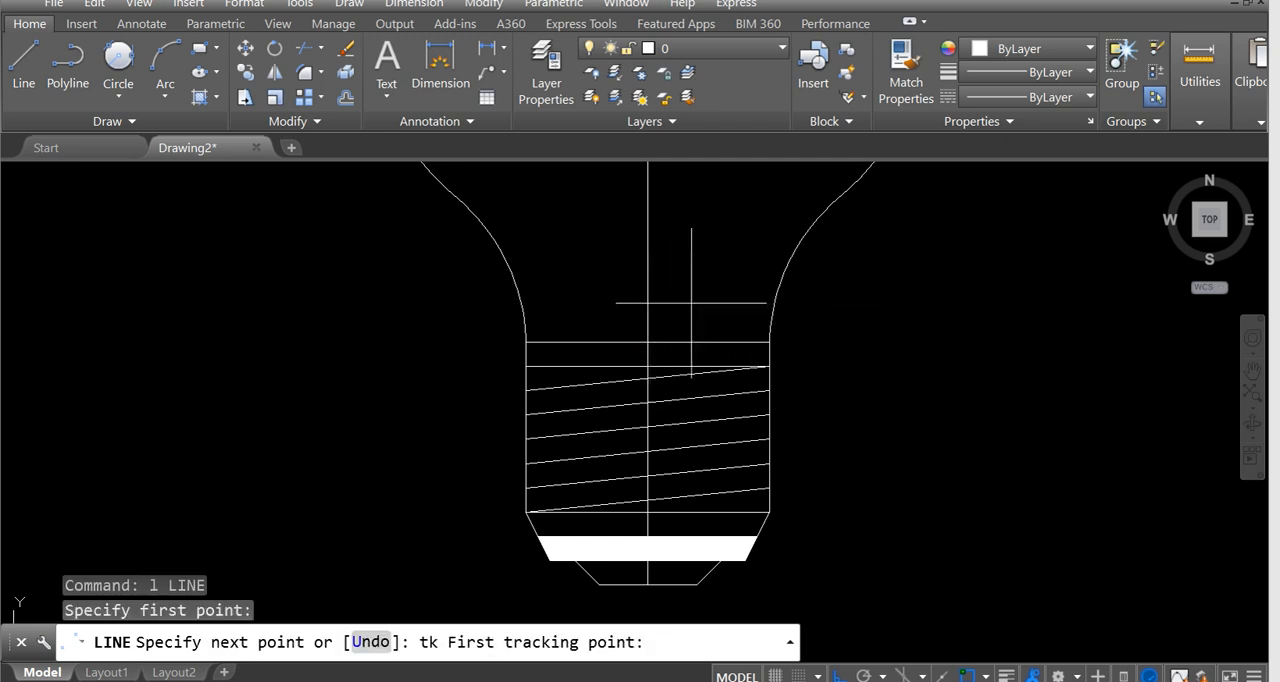
{"action": "middle_click_drag", "start_coordinate": [712, 330], "coordinate": [721, 332]}
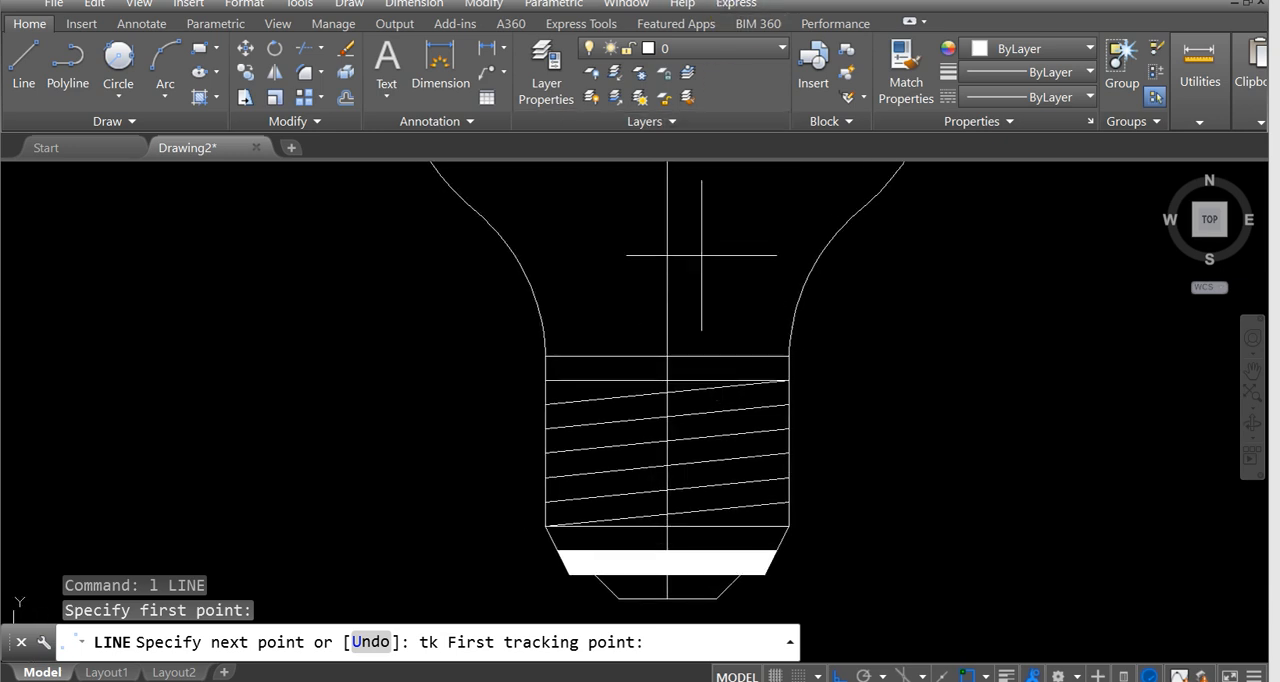
{"action": "key", "text": "Escape"}
Draw a 20-unit vertical line up from the base's top line, starting 7.5 right of the bulb's centreline.
{"action": "type", "text": "L"}
{"action": "key", "text": "Return"}
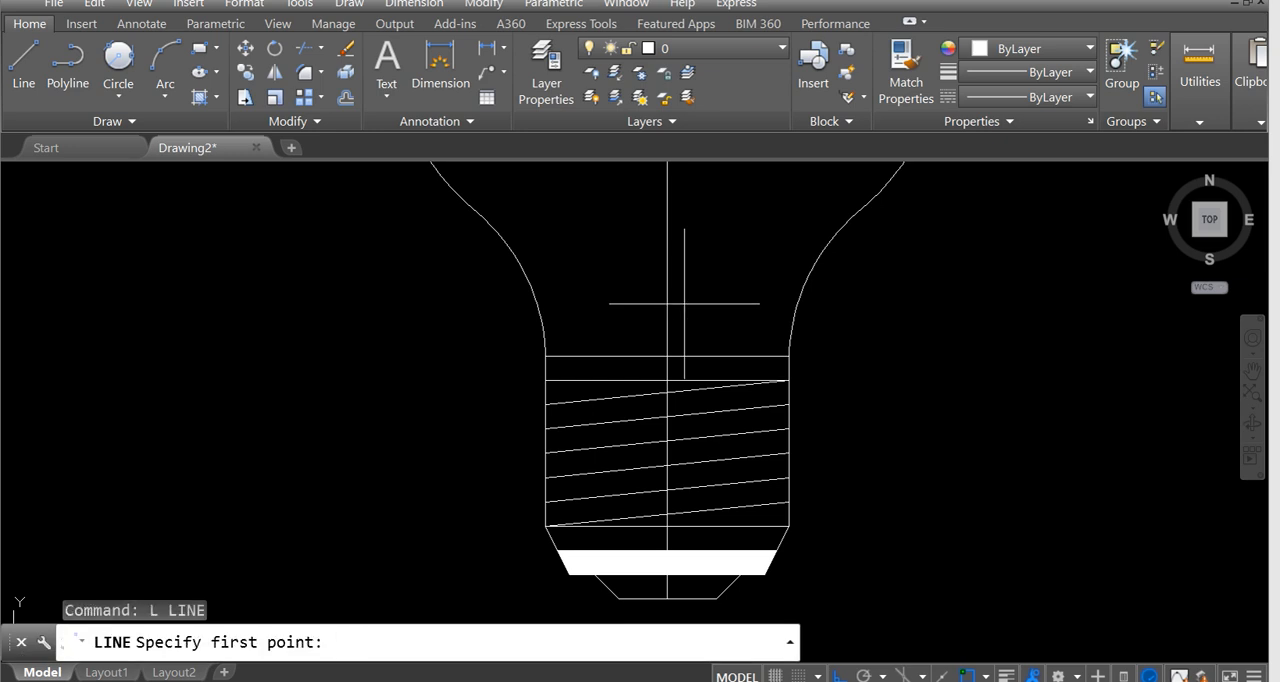
{"action": "key", "text": "Return"}
{"action": "left_click", "coordinate": [666, 358]}
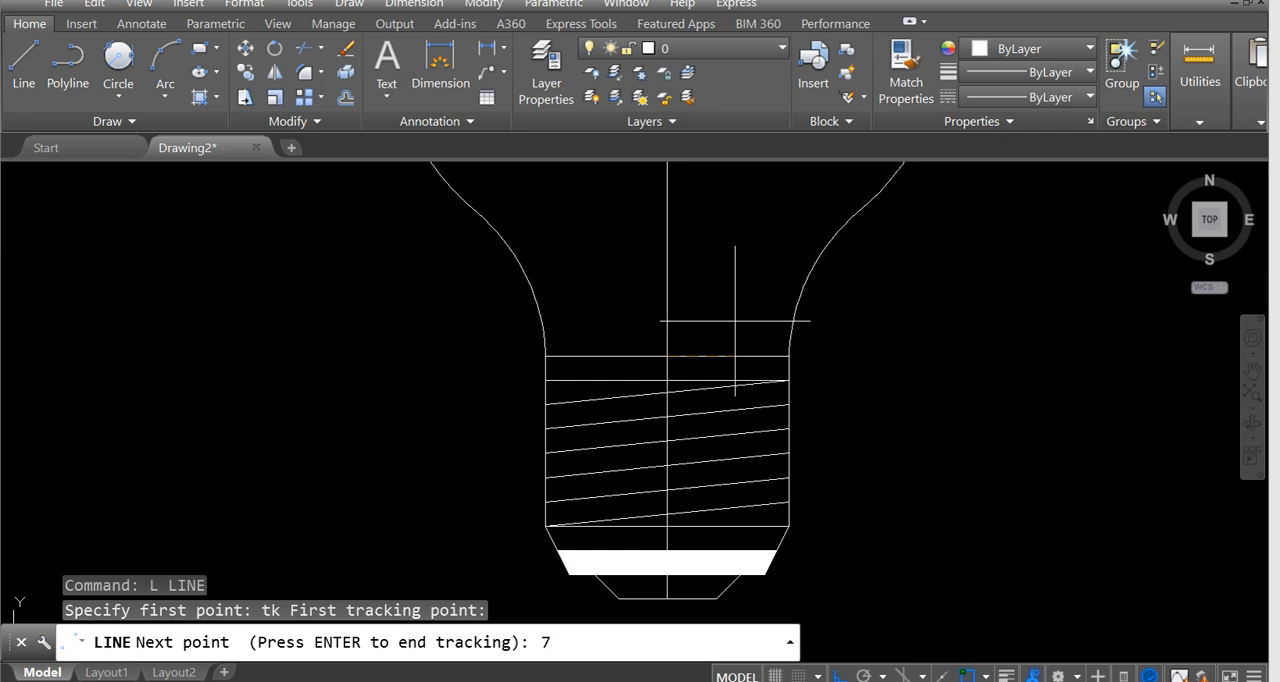
{"action": "key", "text": "Return"}
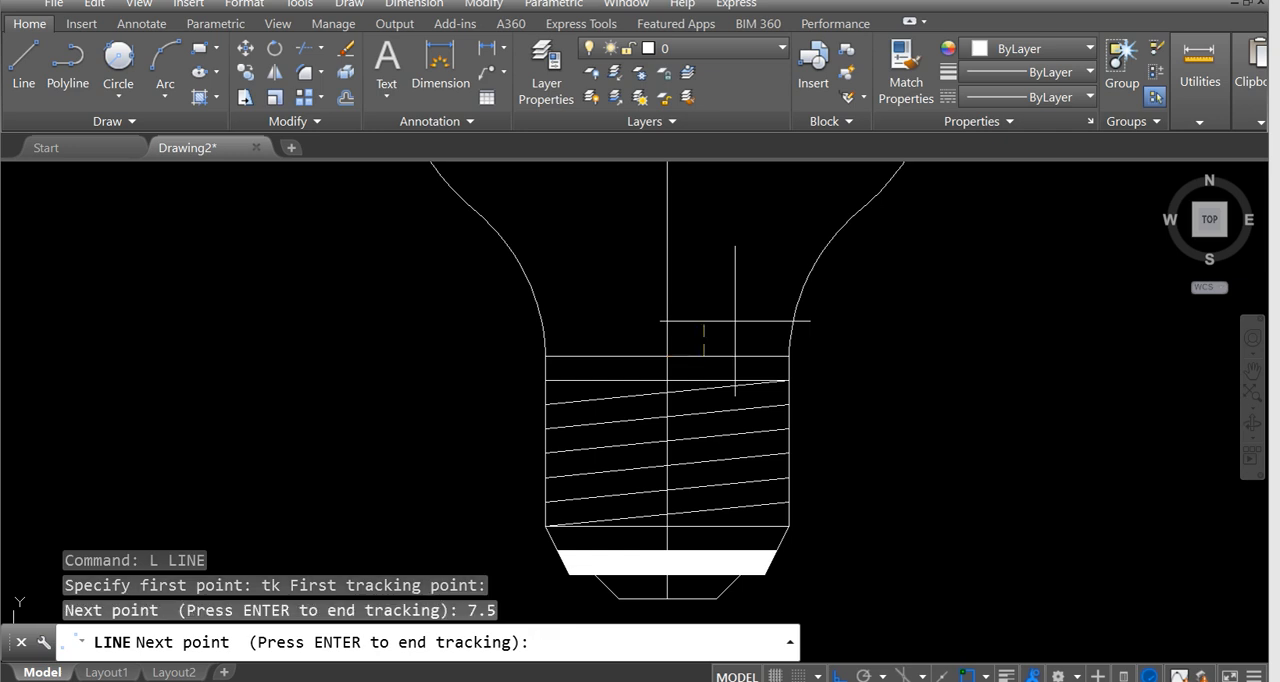
{"action": "scroll", "coordinate": [706, 366], "scroll_direction": "up", "scroll_amount": 1}
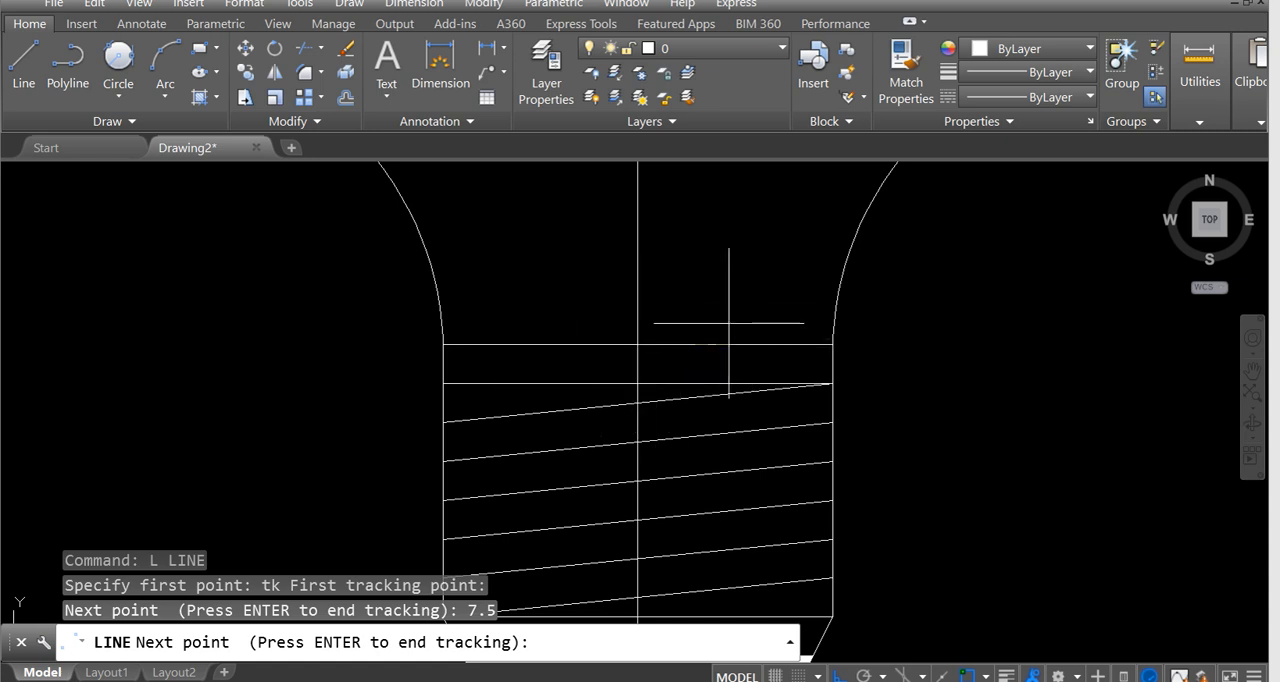
{"action": "scroll", "coordinate": [711, 298], "scroll_direction": "down", "scroll_amount": 1}
{"action": "middle_click_drag", "start_coordinate": [712, 295], "coordinate": [743, 384]}
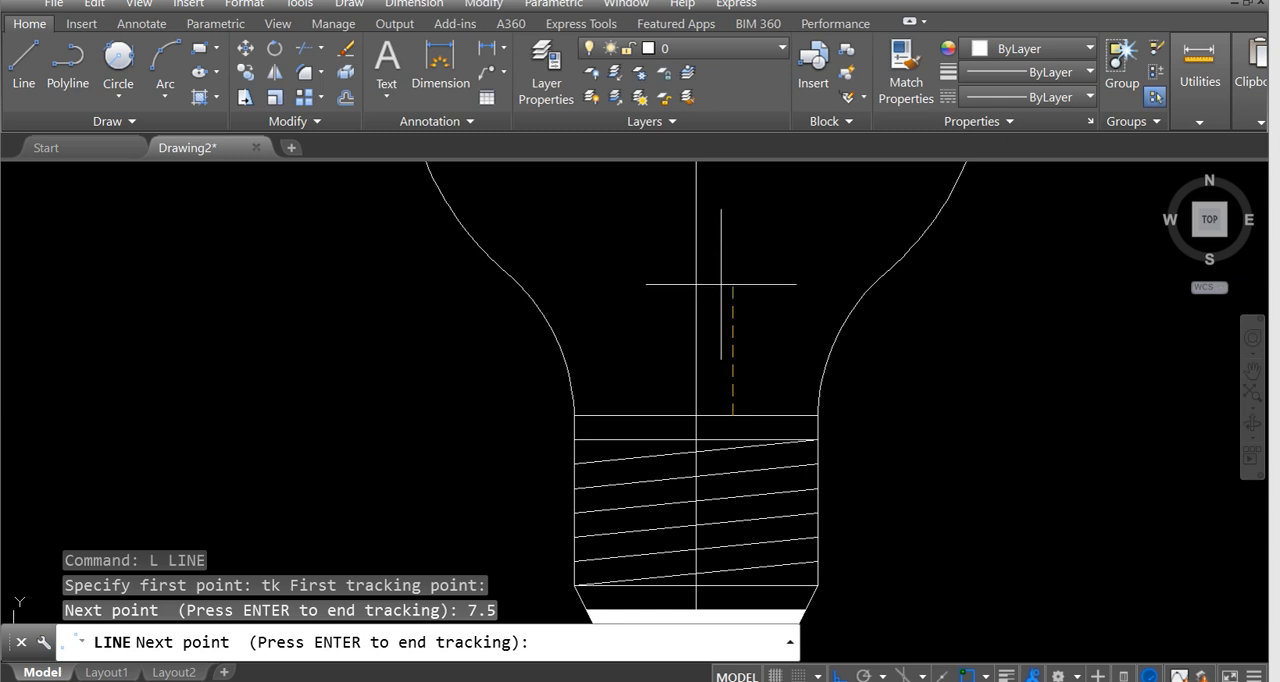
{"action": "key", "text": "Return"}
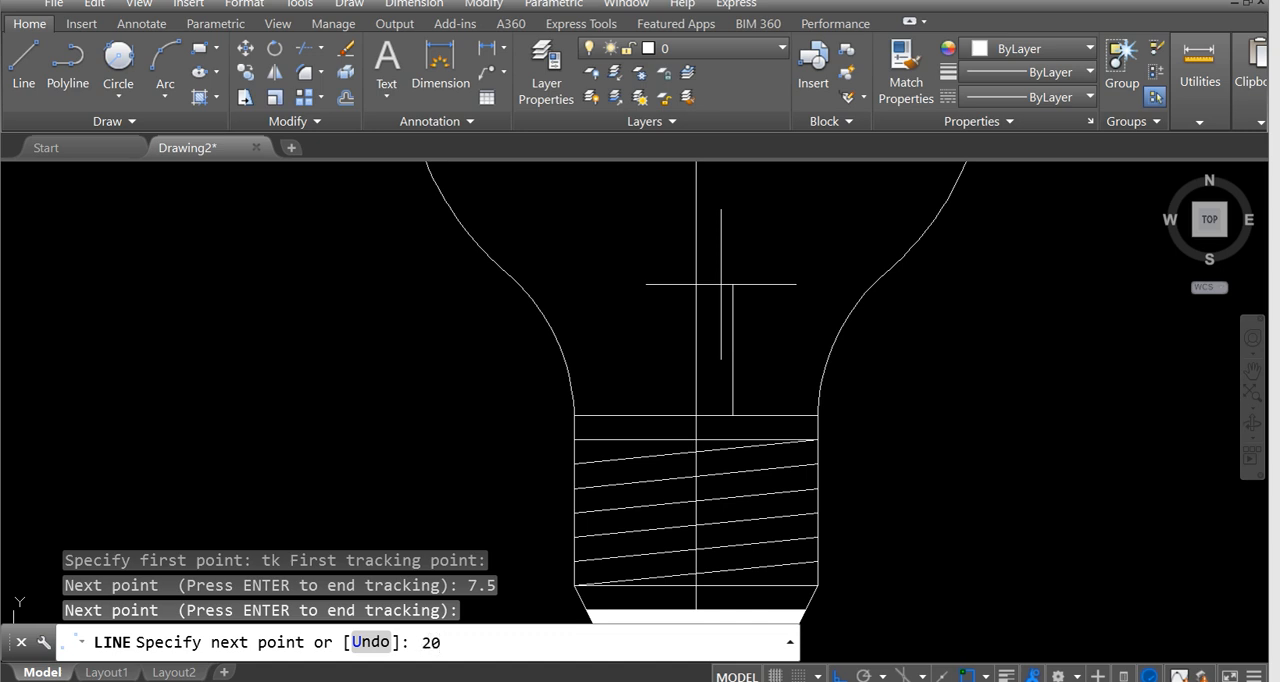
{"action": "key", "text": "Return"}
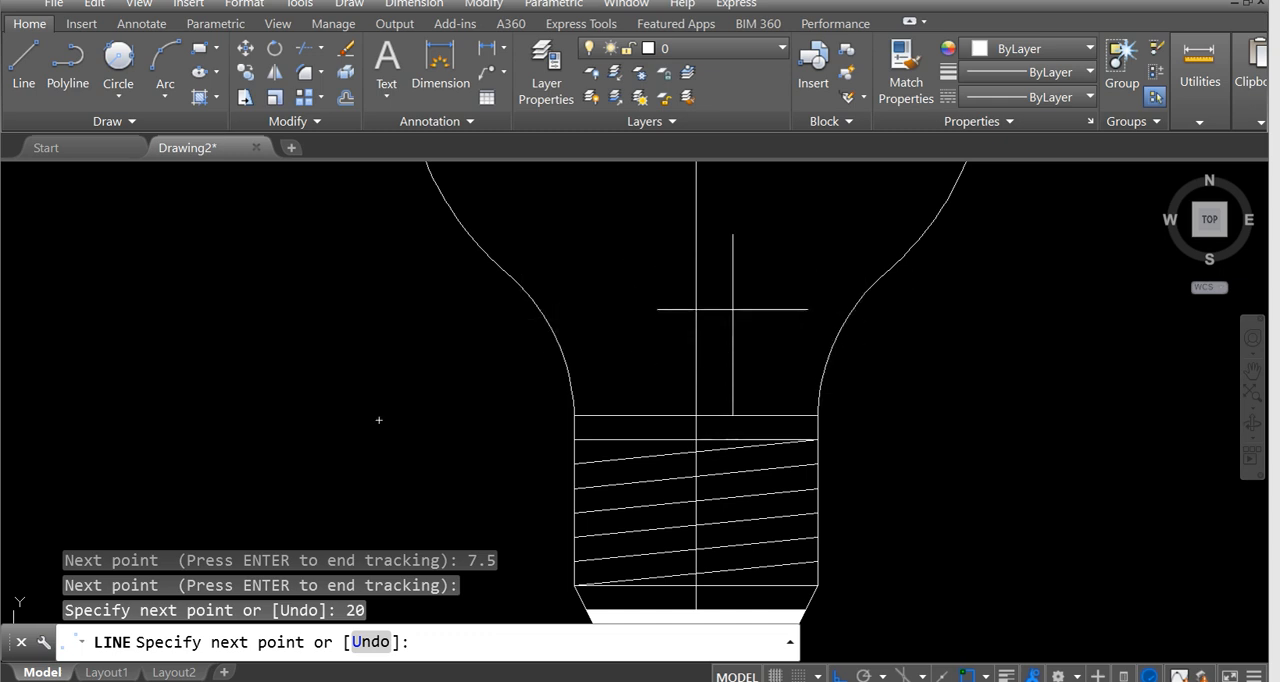
Continue the line horizontally from the vertical's upper end, perpendicular to the bulb's centreline, and end the line.
{"action": "scroll", "coordinate": [734, 280], "scroll_direction": "down", "scroll_amount": 5}
{"action": "scroll", "coordinate": [645, 332], "scroll_direction": "down", "scroll_amount": 2}
{"action": "middle_click_drag", "start_coordinate": [480, 355], "coordinate": [780, 446]}
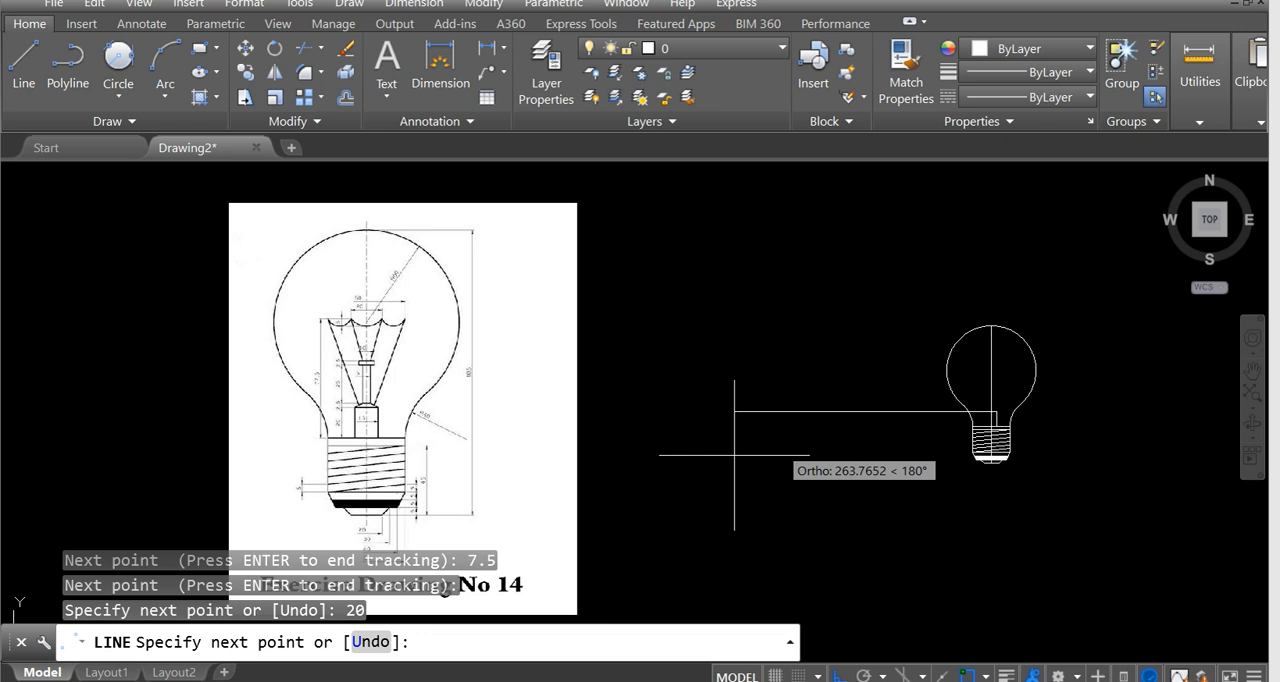
{"action": "scroll", "coordinate": [450, 410], "scroll_direction": "up", "scroll_amount": 4}
{"action": "scroll", "coordinate": [245, 387], "scroll_direction": "up", "scroll_amount": 2}
{"action": "scroll", "coordinate": [246, 402], "scroll_direction": "down", "scroll_amount": 4}
{"action": "middle_click_drag", "start_coordinate": [720, 388], "coordinate": [175, 346]}
{"action": "scroll", "coordinate": [660, 350], "scroll_direction": "up", "scroll_amount": 5}
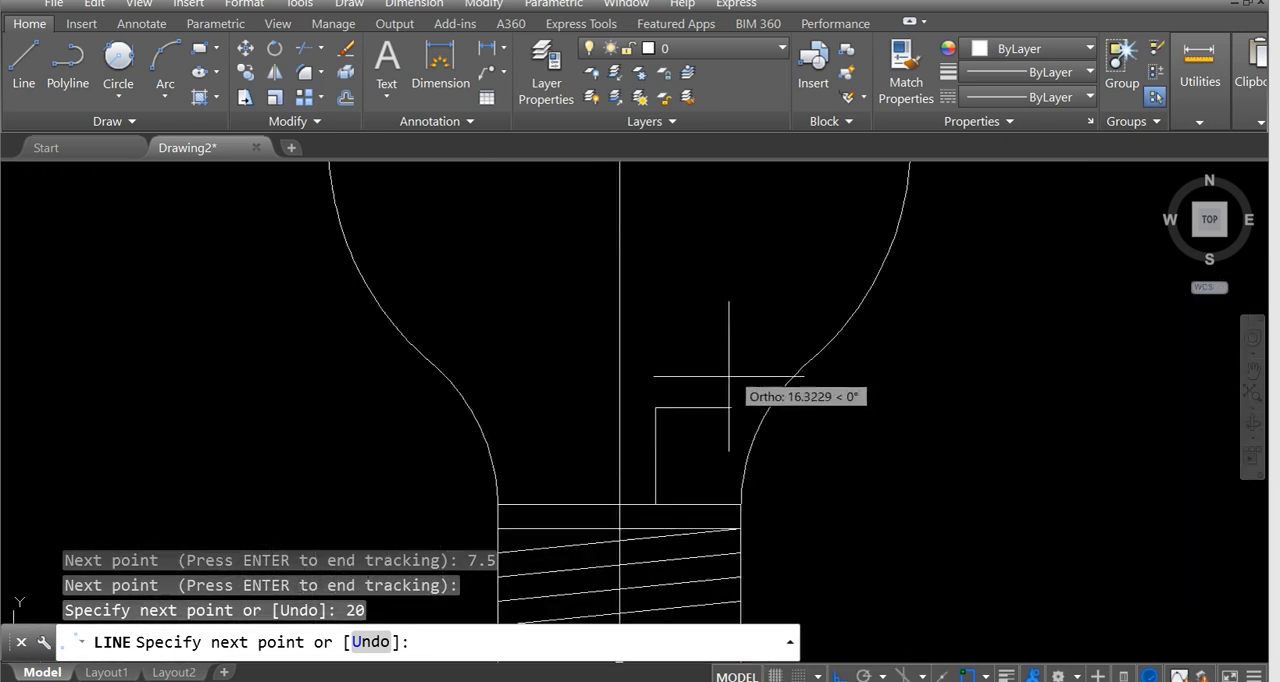
{"action": "left_click", "coordinate": [620, 407]}
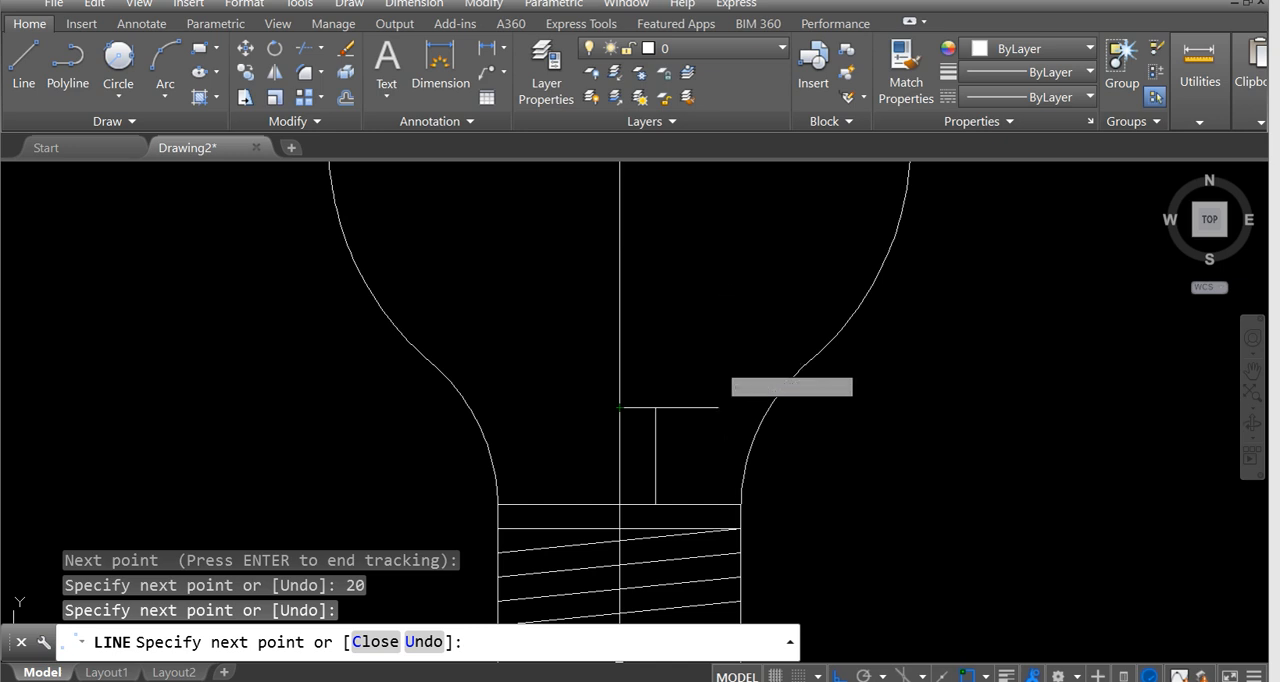
{"action": "key", "text": "Escape"}
Examine the dimensions of the tapered collar and narrow stem above the filament support block in the reference image.
{"action": "scroll", "coordinate": [729, 364], "scroll_direction": "down", "scroll_amount": 4}
{"action": "middle_click_drag", "start_coordinate": [499, 408], "coordinate": [908, 325]}
{"action": "scroll", "coordinate": [663, 357], "scroll_direction": "down", "scroll_amount": 2}
{"action": "middle_click_drag", "start_coordinate": [663, 357], "coordinate": [891, 317]}
{"action": "middle_click_drag", "start_coordinate": [413, 297], "coordinate": [537, 321]}
{"action": "scroll", "coordinate": [180, 301], "scroll_direction": "up", "scroll_amount": 5}
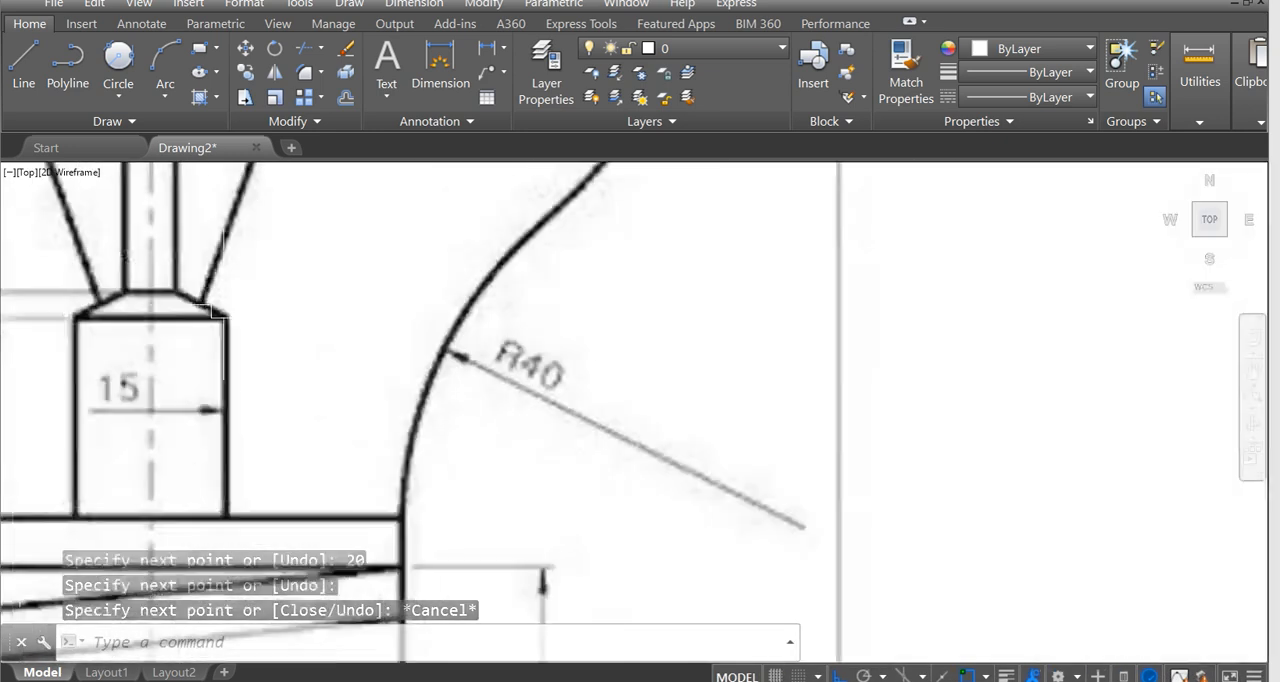
{"action": "scroll", "coordinate": [408, 362], "scroll_direction": "down", "scroll_amount": 2}
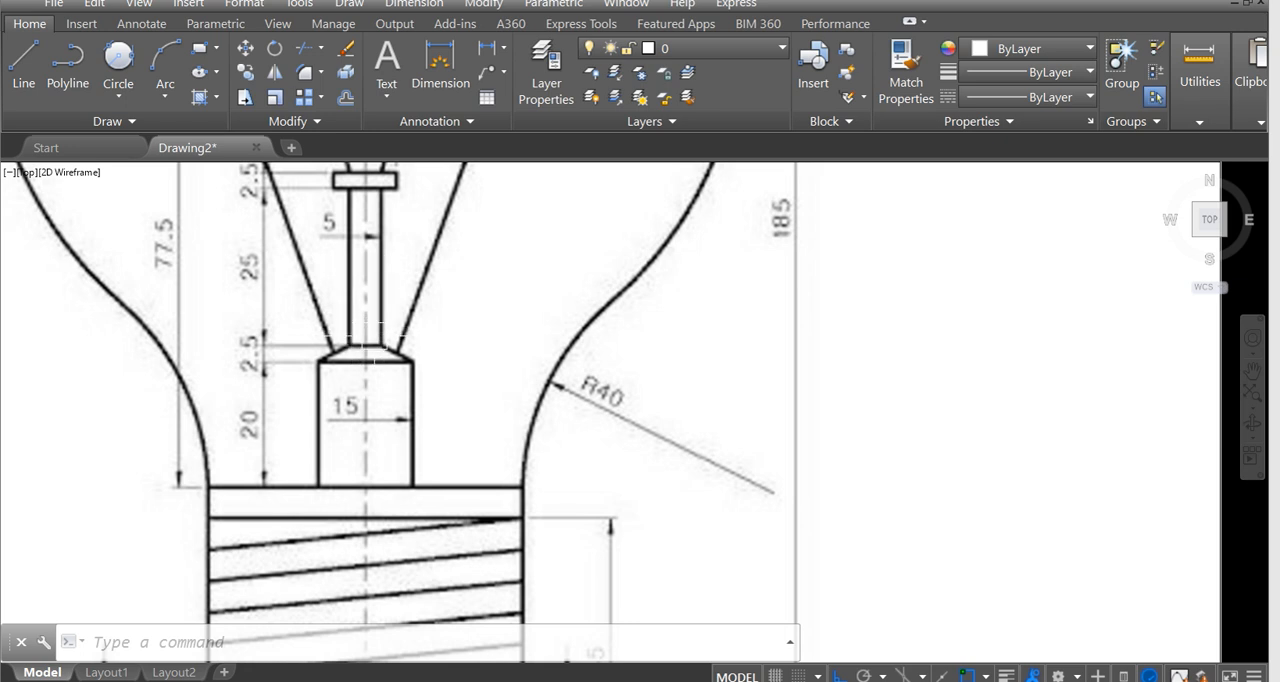
{"action": "middle_click_drag", "start_coordinate": [360, 354], "coordinate": [369, 362]}
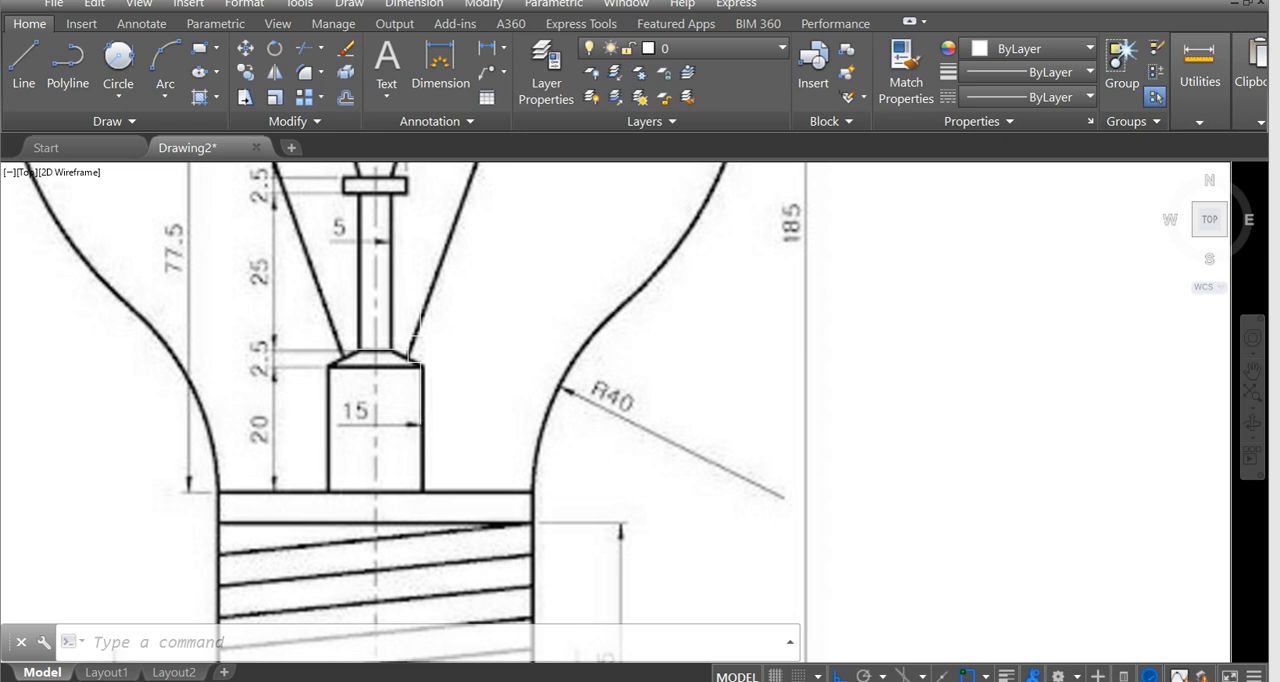
Review the whole filament assembly and the height and top width of the tapered collar in the reference image.
{"action": "scroll", "coordinate": [320, 365], "scroll_direction": "down", "scroll_amount": 2}
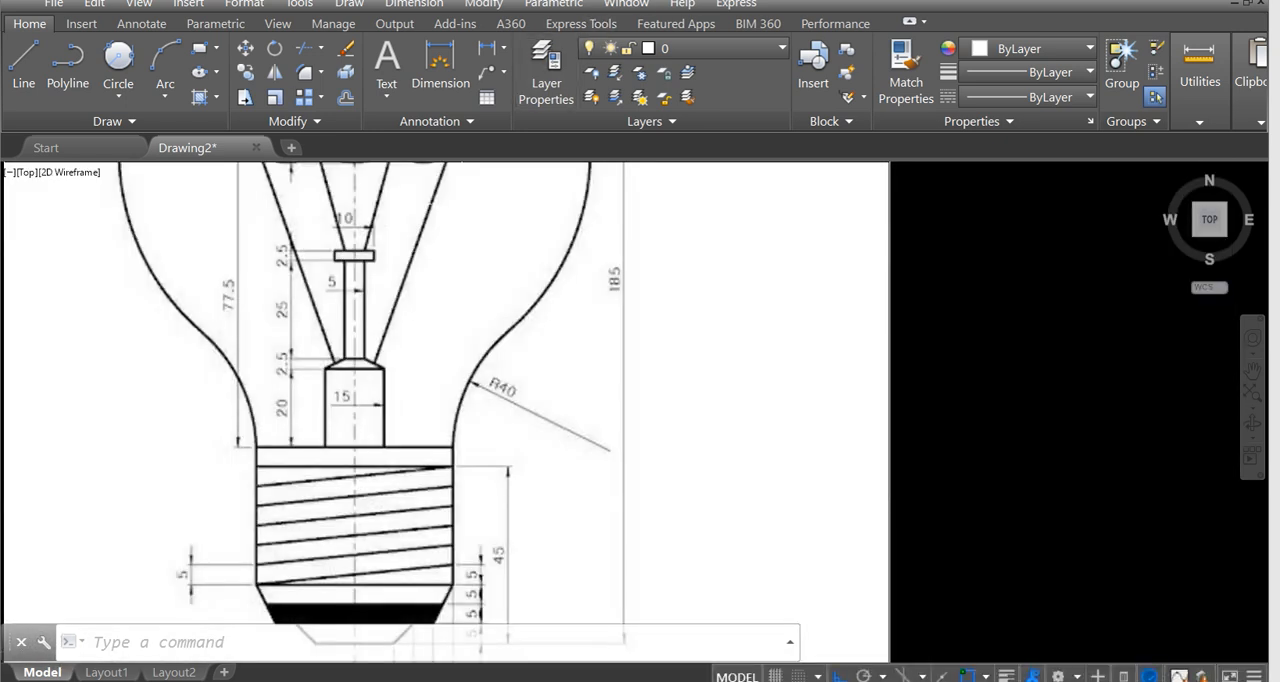
{"action": "scroll", "coordinate": [666, 237], "scroll_direction": "down", "scroll_amount": 4}
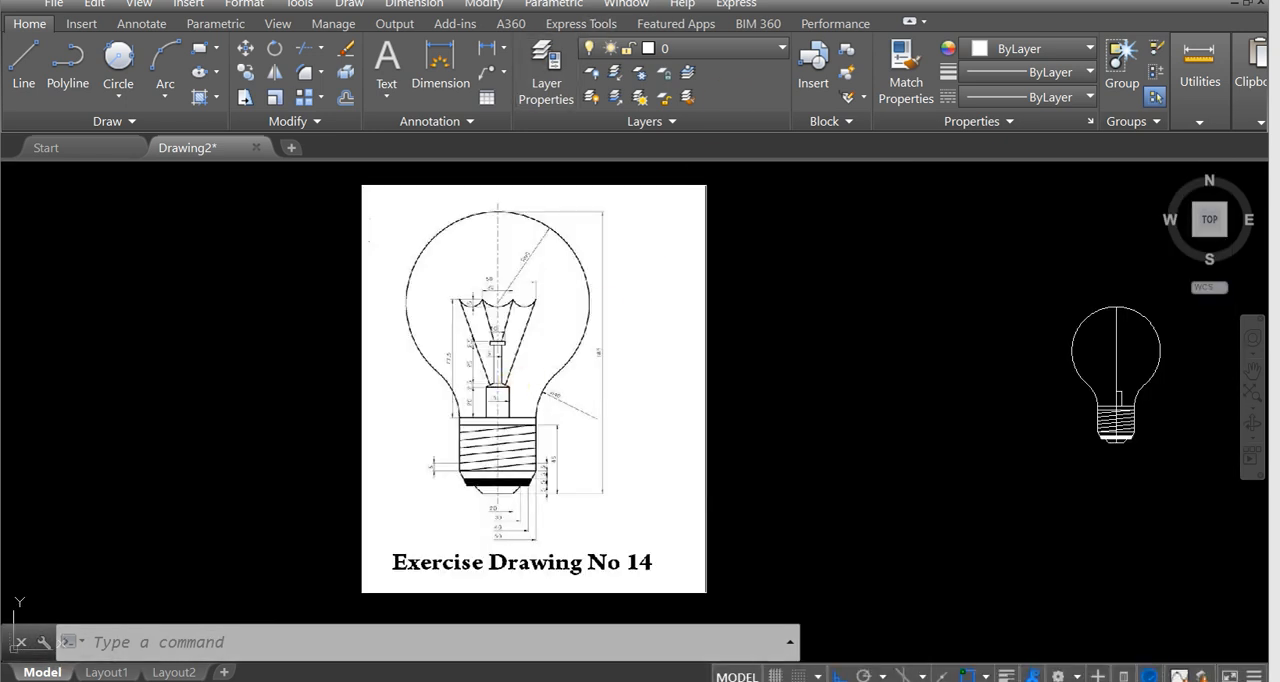
{"action": "scroll", "coordinate": [666, 237], "scroll_direction": "up", "scroll_amount": 5}
{"action": "middle_click_drag", "start_coordinate": [606, 311], "coordinate": [620, 354]}
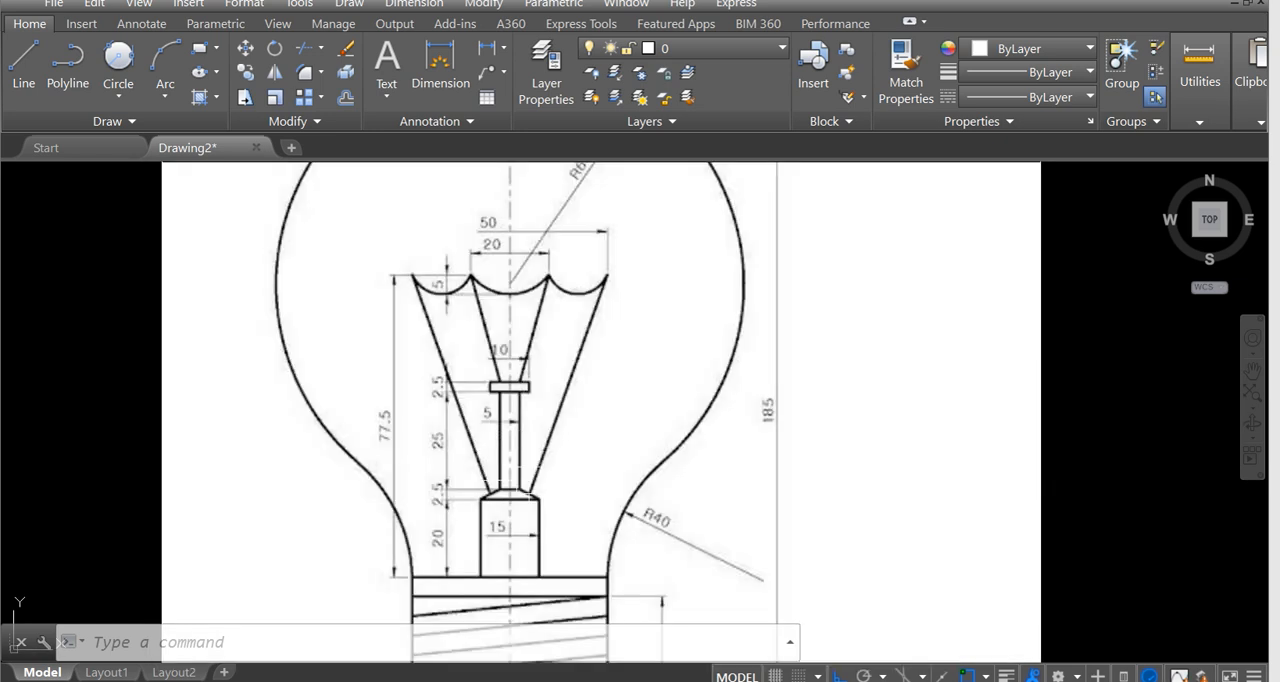
{"action": "scroll", "coordinate": [515, 495], "scroll_direction": "up", "scroll_amount": 4}
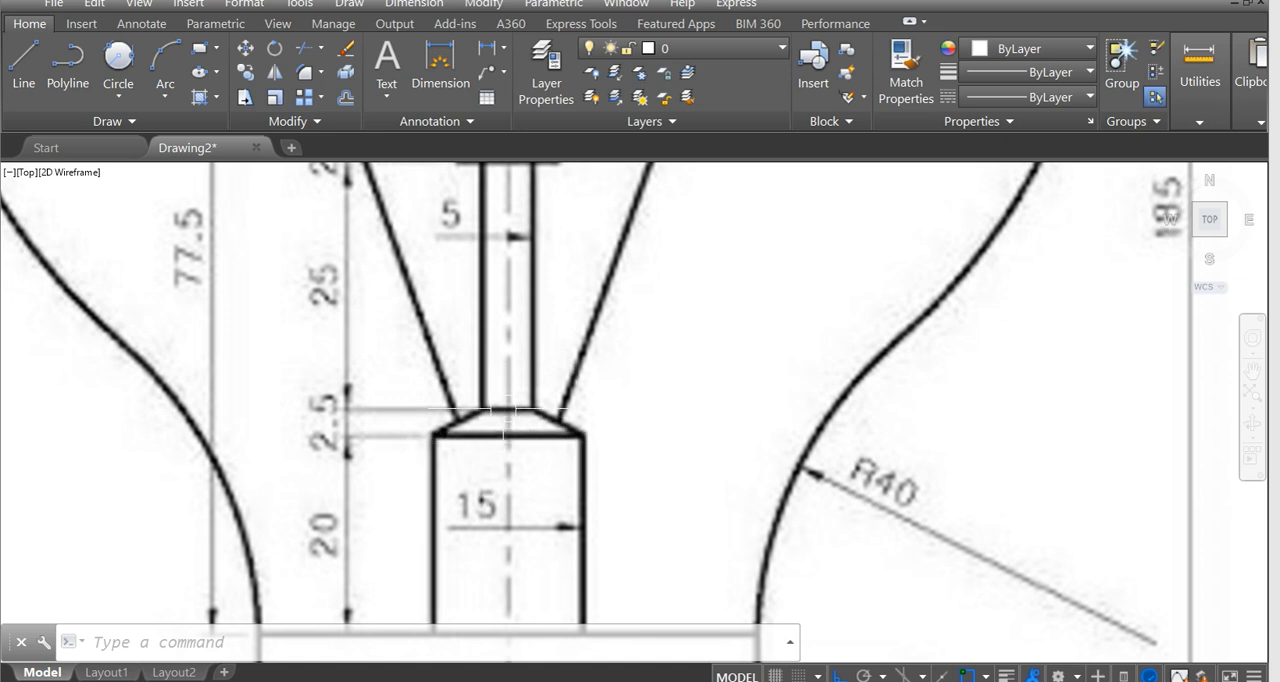
{"action": "scroll", "coordinate": [498, 410], "scroll_direction": "down", "scroll_amount": 4}
{"action": "middle_click_drag", "start_coordinate": [588, 420], "coordinate": [295, 408]}
{"action": "scroll", "coordinate": [626, 431], "scroll_direction": "down", "scroll_amount": 2}
{"action": "middle_click_drag", "start_coordinate": [657, 431], "coordinate": [480, 394]}
{"action": "middle_click_drag", "start_coordinate": [876, 393], "coordinate": [570, 421]}
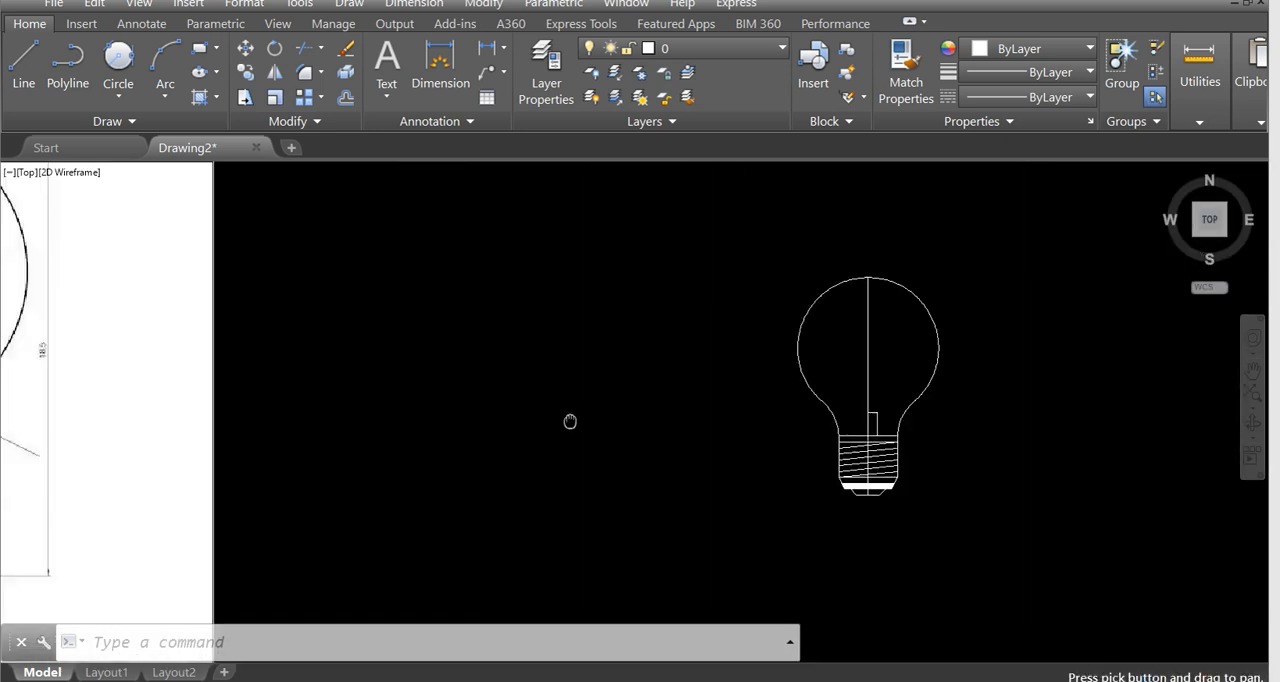
Offset the support block's top line upward by 2.5.
{"action": "scroll", "coordinate": [851, 400], "scroll_direction": "up", "scroll_amount": 2}
{"action": "scroll", "coordinate": [778, 400], "scroll_direction": "up", "scroll_amount": 4}
{"action": "type", "text": "o"}
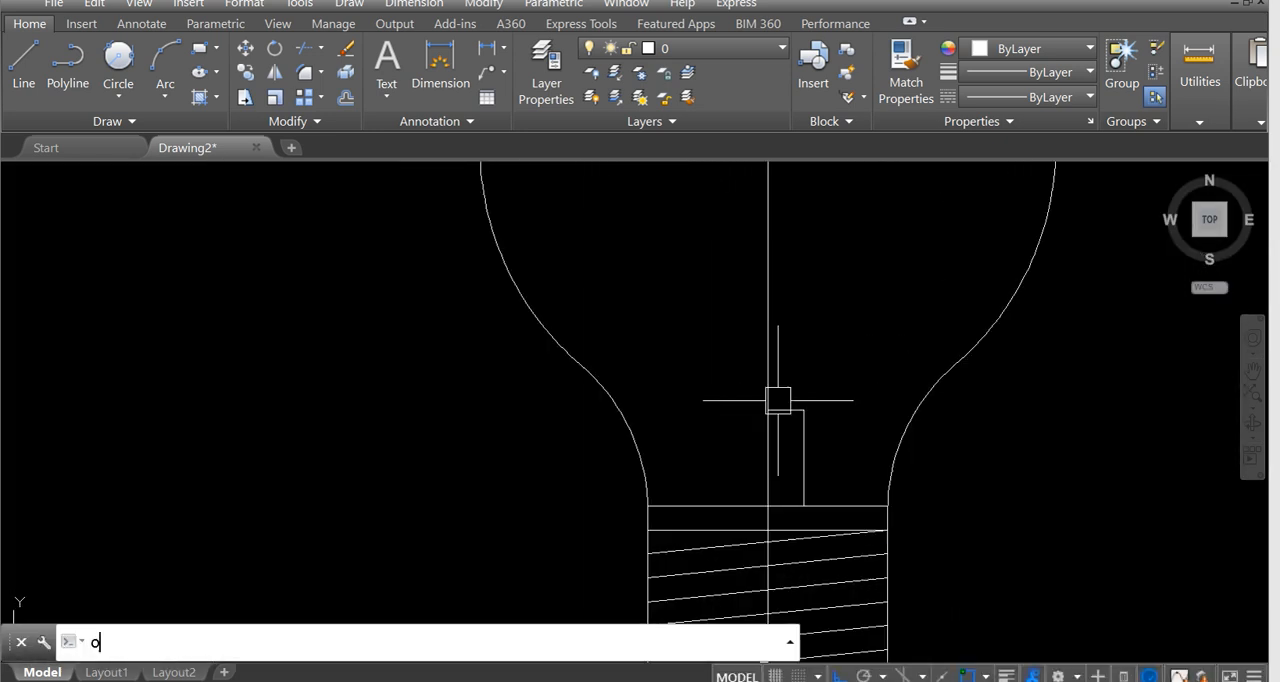
{"action": "key", "text": "Return"}
{"action": "type", "text": "2"}
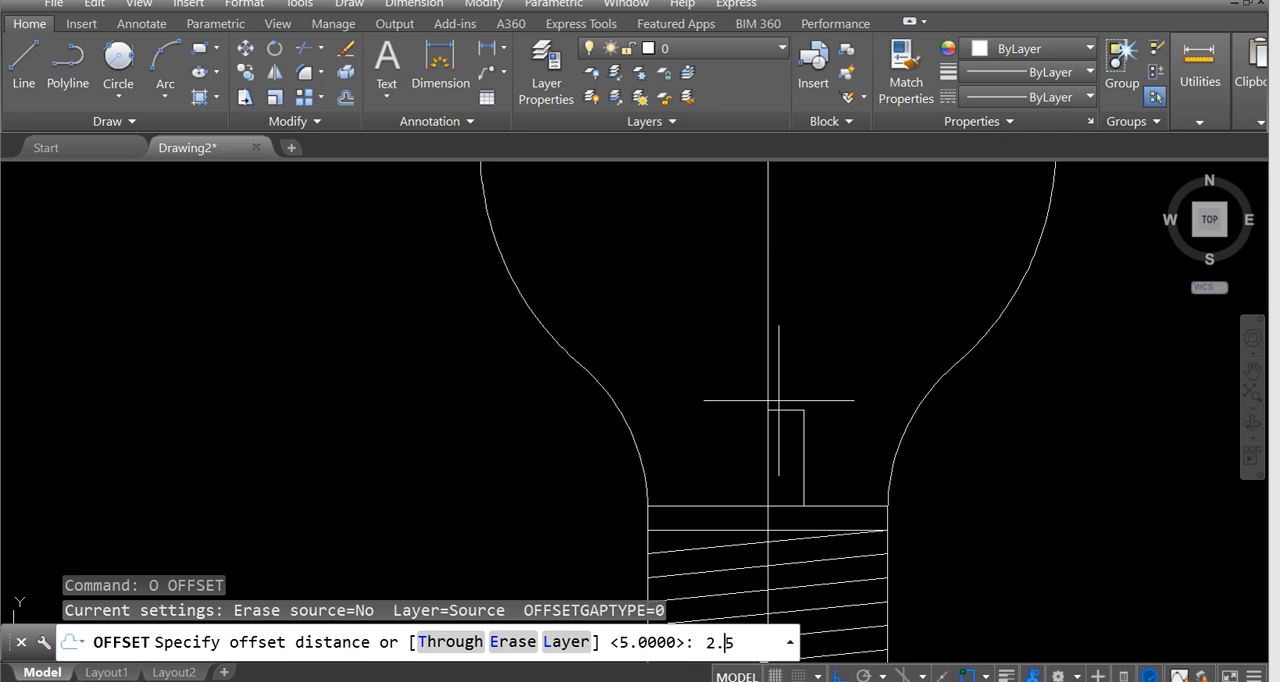
{"action": "type", "text": ".5"}
{"action": "key", "text": "Return"}
{"action": "scroll", "coordinate": [779, 400], "scroll_direction": "up", "scroll_amount": 2}
{"action": "left_click", "coordinate": [803, 412]}
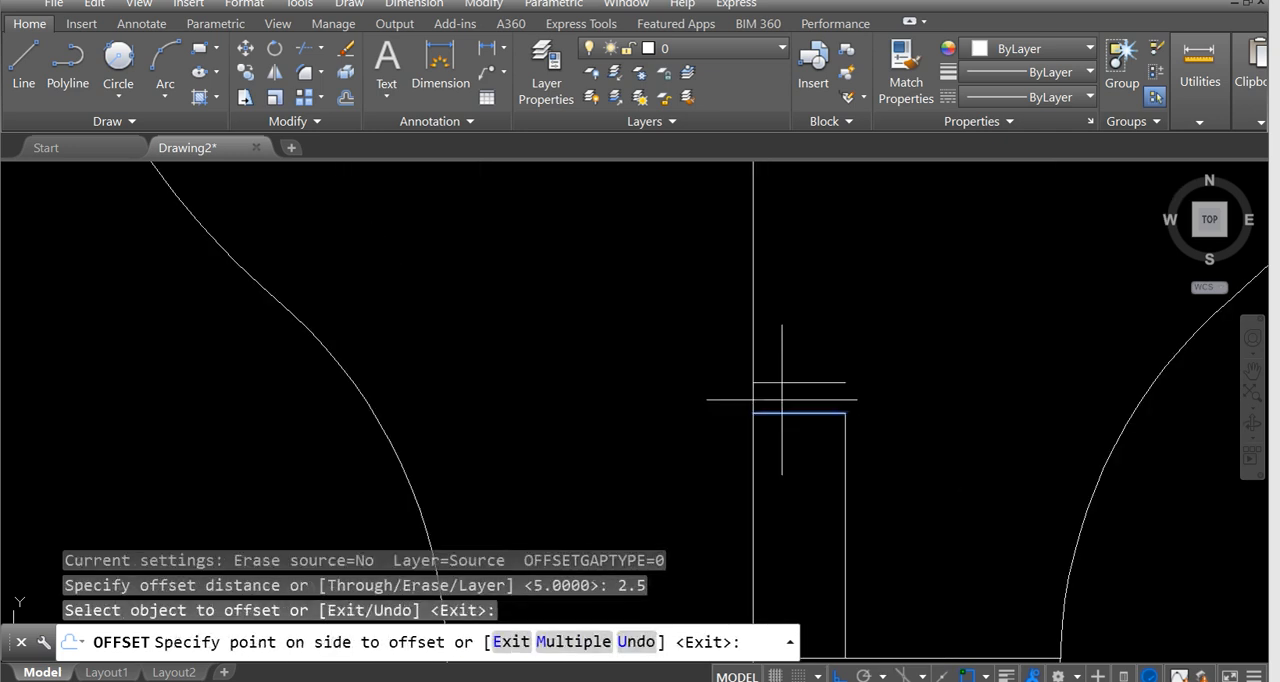
{"action": "left_click", "coordinate": [808, 360]}
{"action": "key", "text": "Escape"}
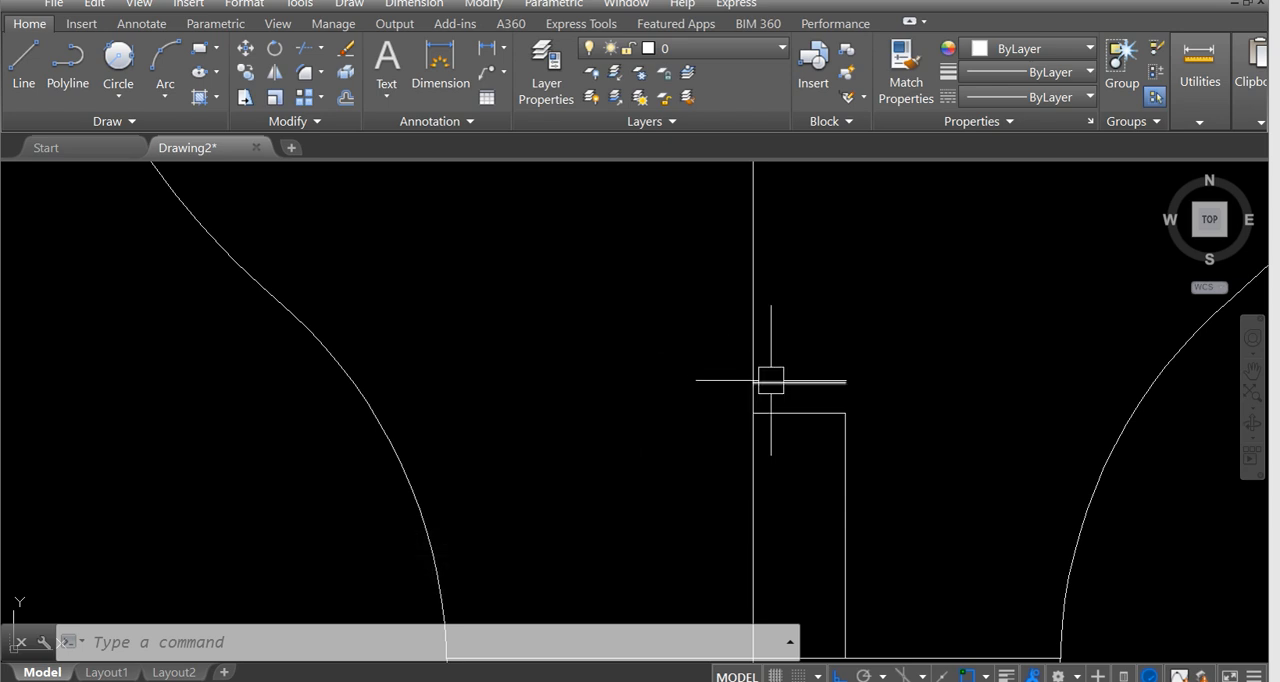
Draw a 2.5-unit horizontal line to the right from the offset line's end on the centreline, and delete the offset line.
{"action": "scroll", "coordinate": [771, 381], "scroll_direction": "up", "scroll_amount": 2}
{"action": "type", "text": "l"}
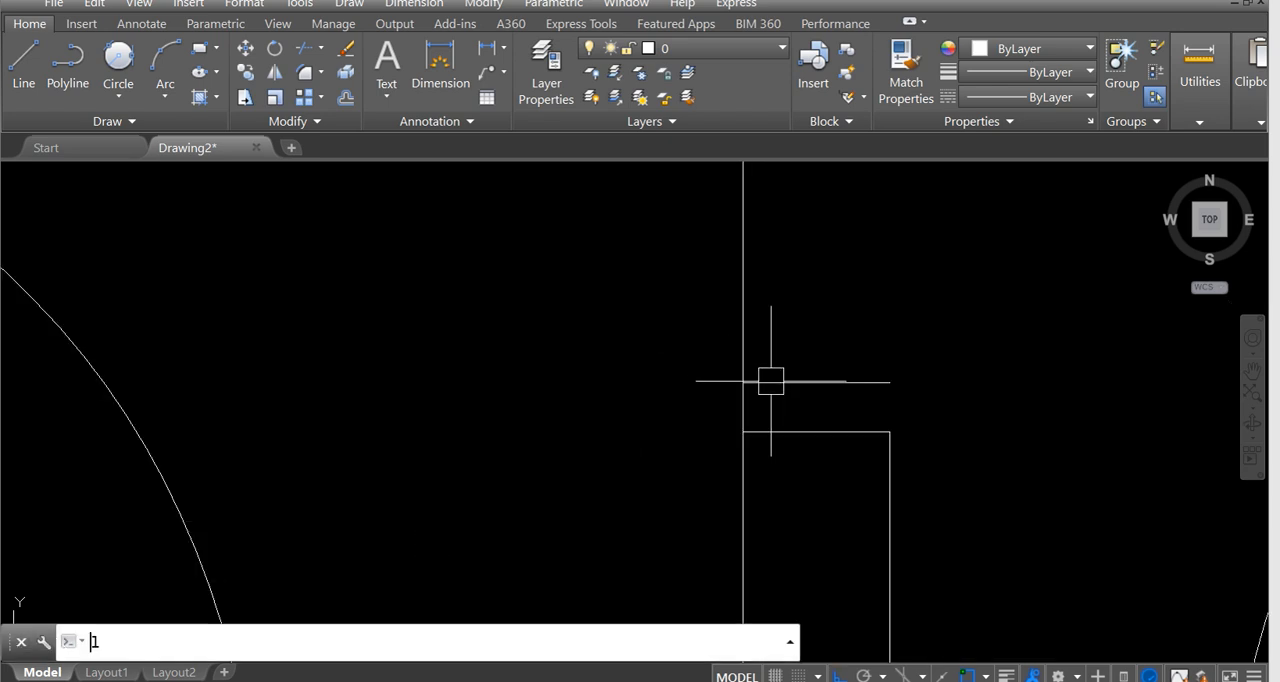
{"action": "key", "text": "Return"}
{"action": "left_click", "coordinate": [750, 383]}
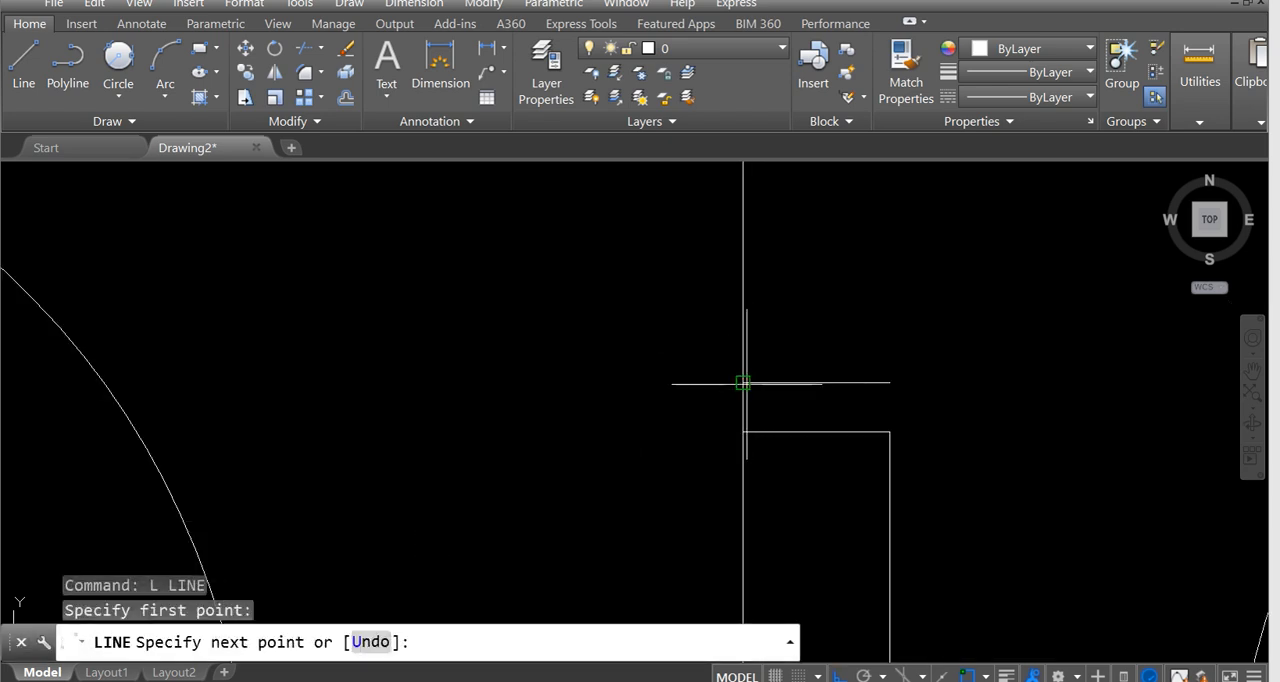
{"action": "type", "text": "2"}
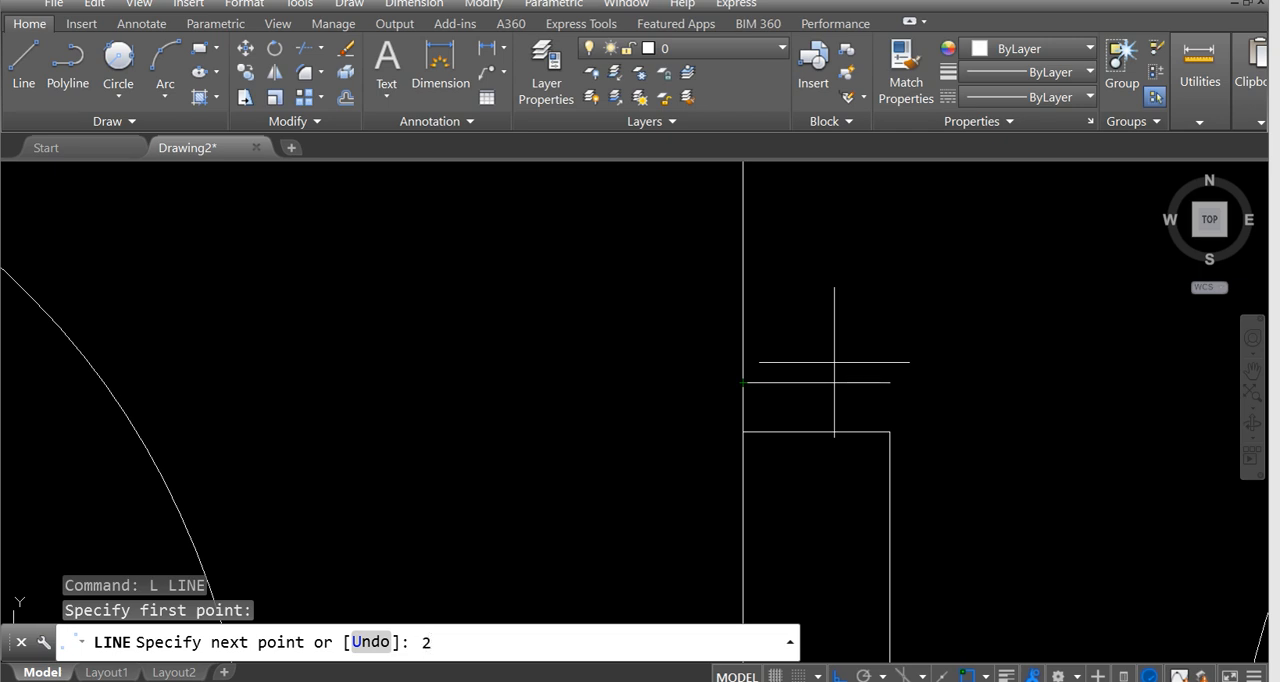
{"action": "key", "text": "Return"}
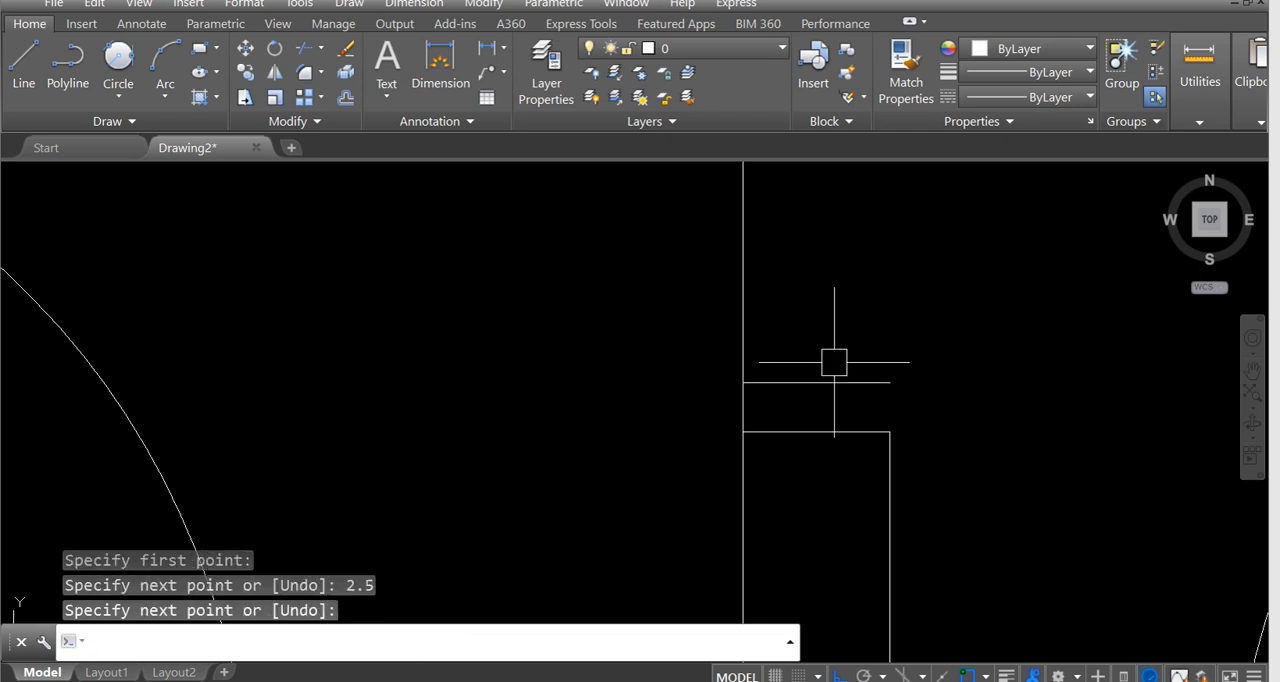
{"action": "key", "text": "Return"}
{"action": "left_click", "coordinate": [881, 387]}
{"action": "key", "text": "Delete"}
Check how the tapered collar joins the support block in the reference image.
{"action": "scroll", "coordinate": [800, 390], "scroll_direction": "down", "scroll_amount": 5}
{"action": "scroll", "coordinate": [804, 394], "scroll_direction": "up", "scroll_amount": 4}
{"action": "scroll", "coordinate": [790, 394], "scroll_direction": "down", "scroll_amount": 6}
{"action": "middle_click_drag", "start_coordinate": [683, 394], "coordinate": [1258, 391]}
{"action": "scroll", "coordinate": [580, 395], "scroll_direction": "down", "scroll_amount": 4}
{"action": "scroll", "coordinate": [288, 363], "scroll_direction": "up", "scroll_amount": 3}
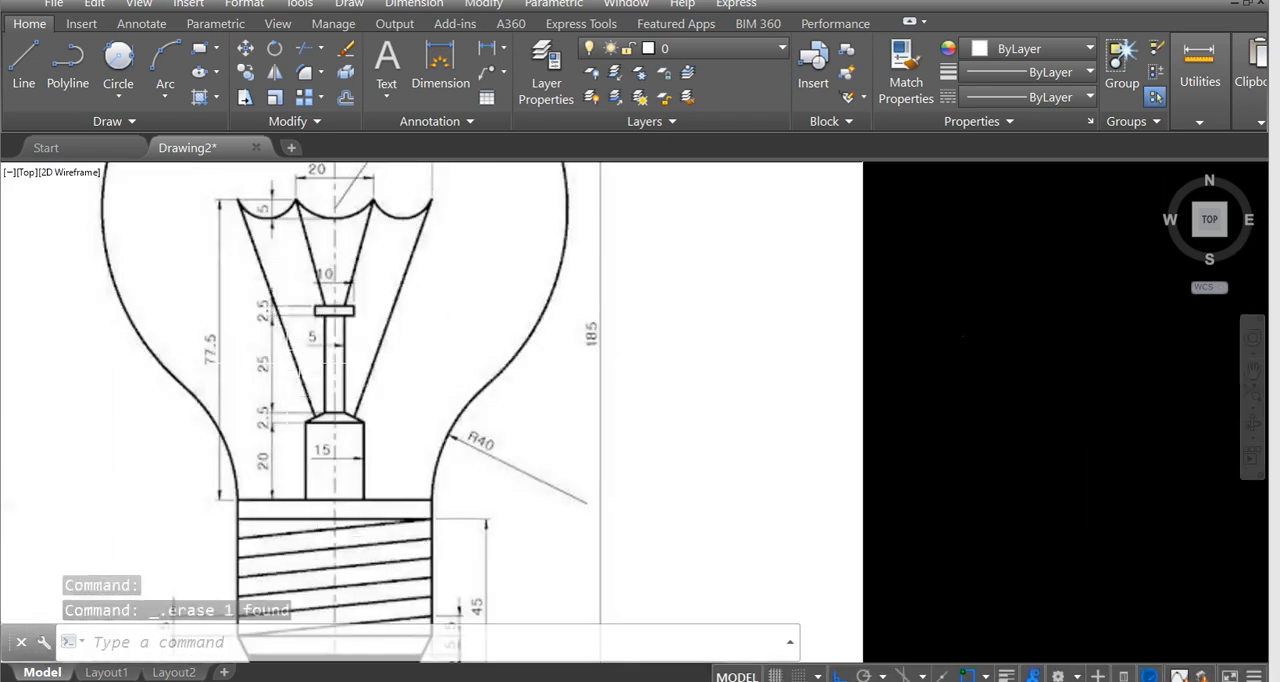
{"action": "scroll", "coordinate": [398, 440], "scroll_direction": "down", "scroll_amount": 4}
{"action": "scroll", "coordinate": [887, 349], "scroll_direction": "up", "scroll_amount": 2}
{"action": "middle_click_drag", "start_coordinate": [887, 349], "coordinate": [623, 351]}
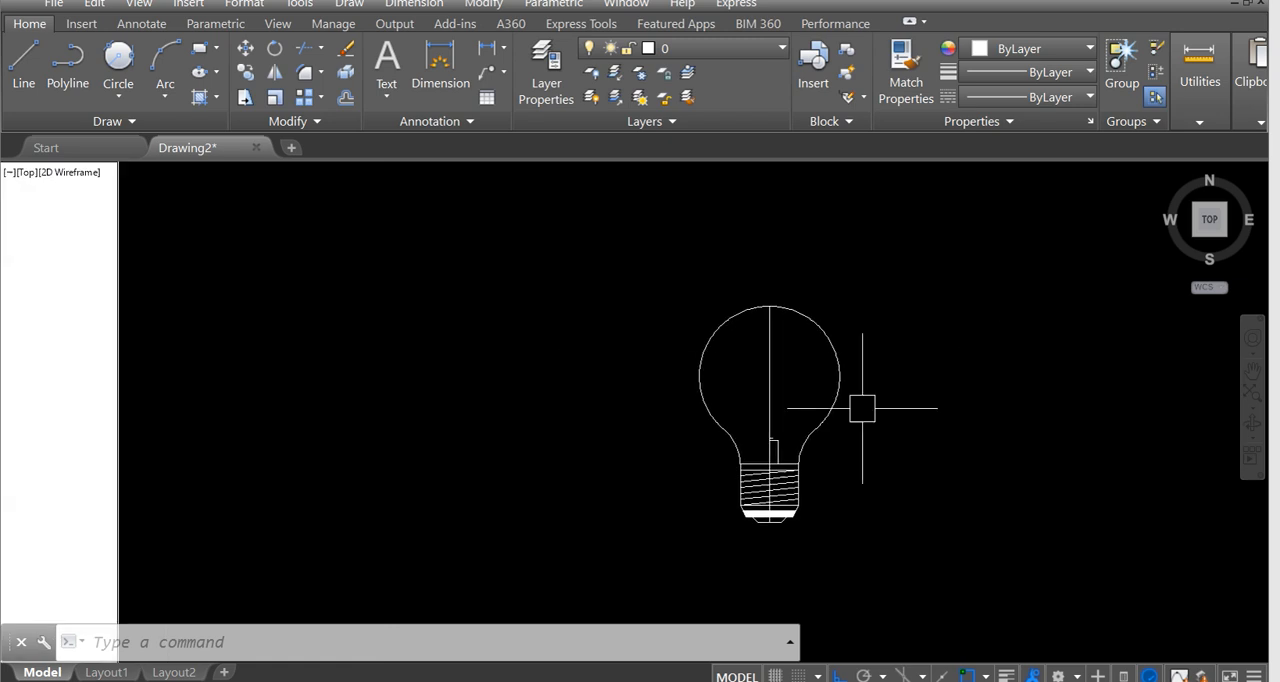
Draw the collar's sloped edge from the short line's outer end to the support block's upper outer corner.
{"action": "scroll", "coordinate": [911, 432], "scroll_direction": "up", "scroll_amount": 4}
{"action": "scroll", "coordinate": [557, 460], "scroll_direction": "up", "scroll_amount": 6}
{"action": "scroll", "coordinate": [612, 425], "scroll_direction": "up", "scroll_amount": 2}
{"action": "middle_click_drag", "start_coordinate": [636, 431], "coordinate": [745, 432]}
{"action": "type", "text": "l"}
{"action": "key", "text": "Return"}
{"action": "left_click", "coordinate": [659, 417]}
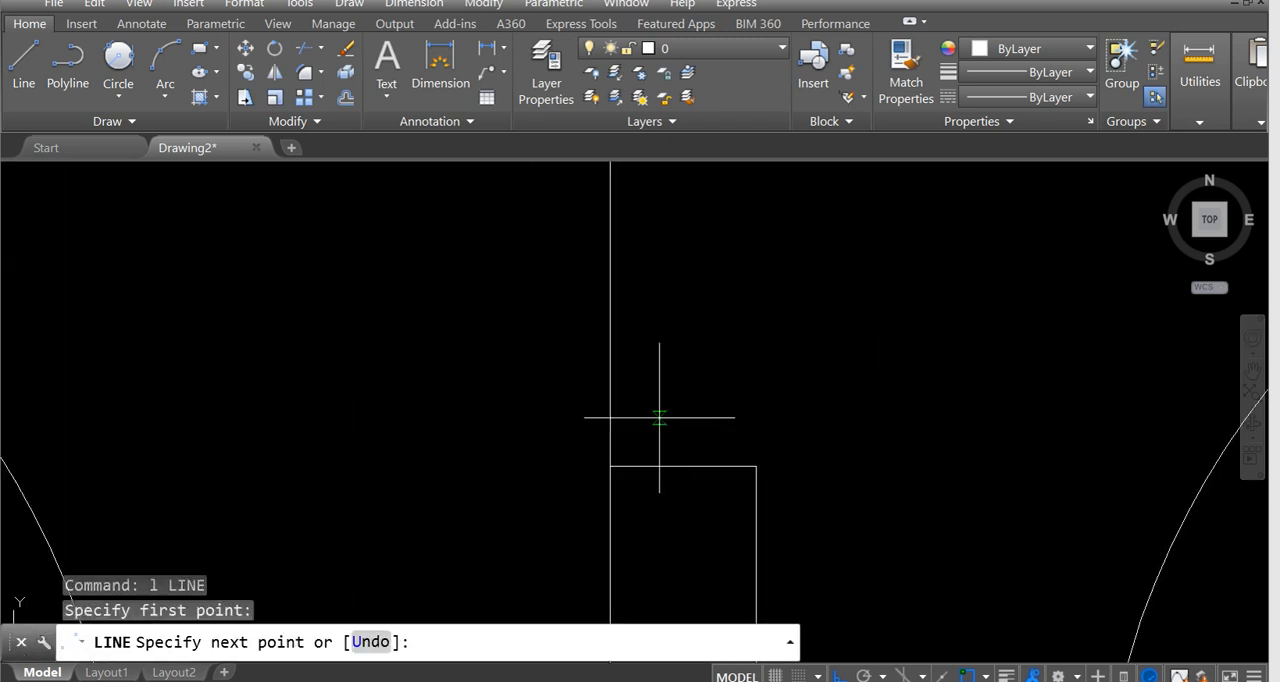
{"action": "left_click", "coordinate": [756, 466]}
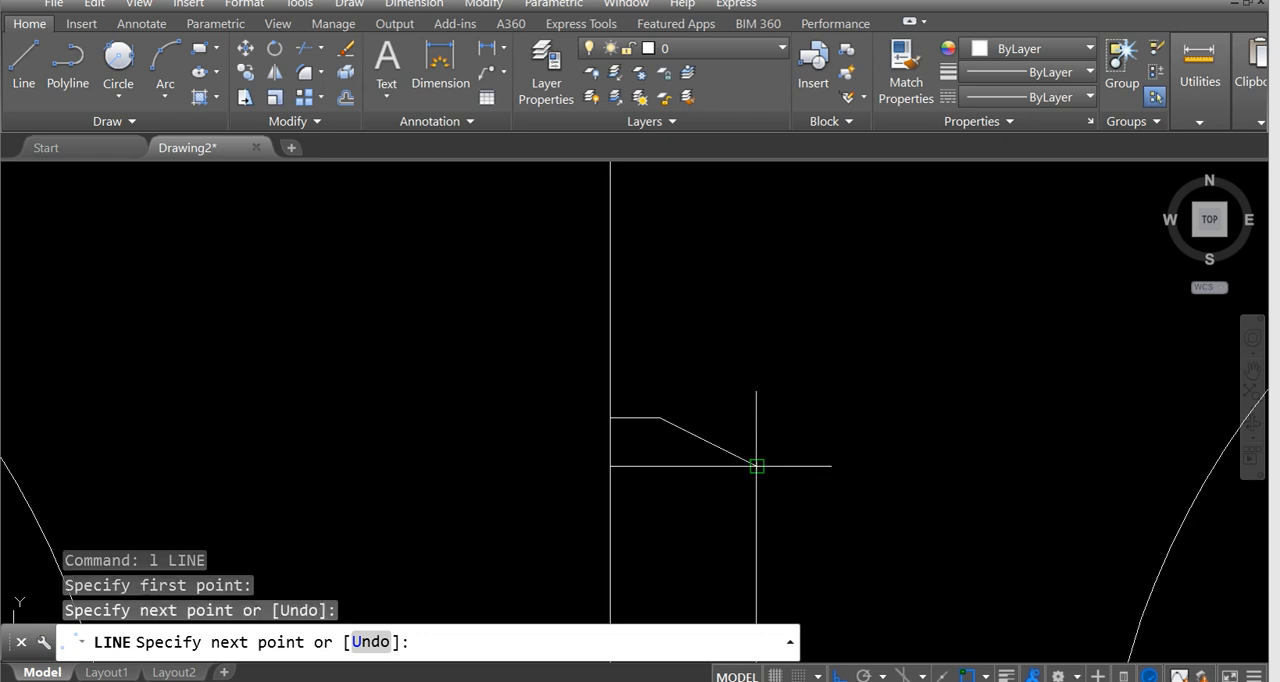
{"action": "key", "text": "Escape"}
Examine the height and width dimensions of the stem and the small cap on top of it in the reference image.
{"action": "scroll", "coordinate": [720, 429], "scroll_direction": "down", "scroll_amount": 4}
{"action": "scroll", "coordinate": [710, 398], "scroll_direction": "down", "scroll_amount": 6}
{"action": "scroll", "coordinate": [712, 417], "scroll_direction": "up", "scroll_amount": 4}
{"action": "scroll", "coordinate": [712, 417], "scroll_direction": "down", "scroll_amount": 6}
{"action": "middle_click_drag", "start_coordinate": [716, 413], "coordinate": [1019, 413]}
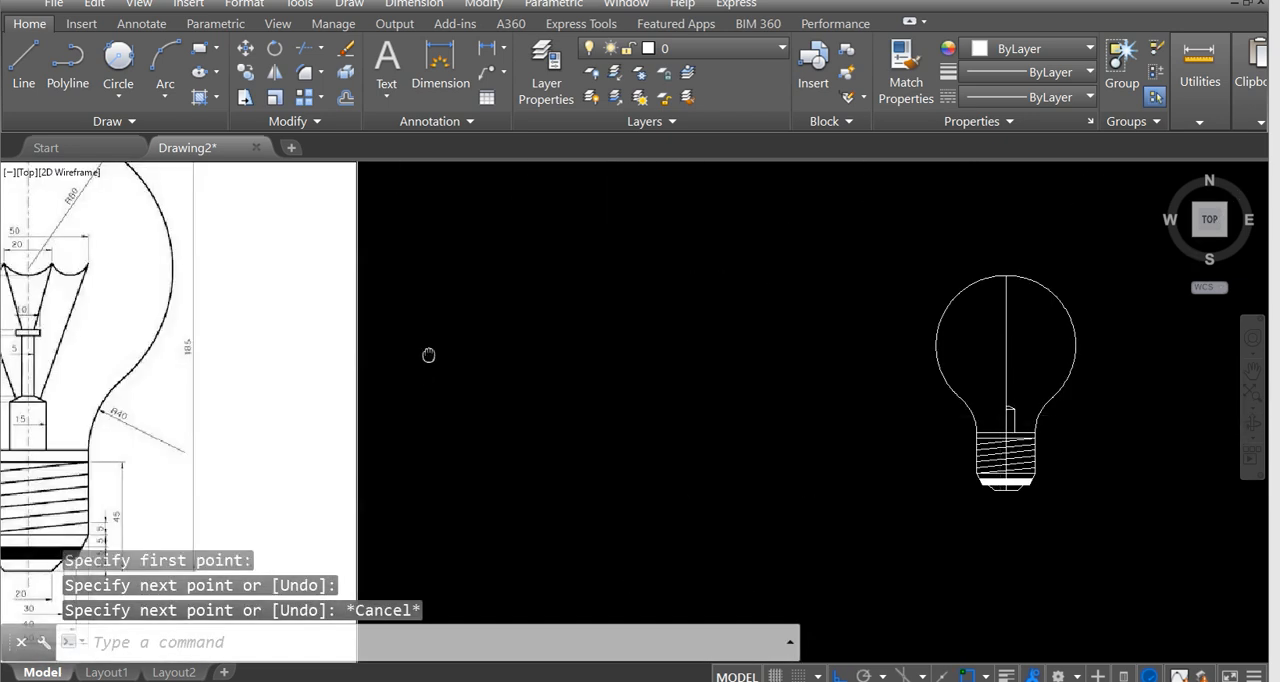
{"action": "middle_click_drag", "start_coordinate": [429, 355], "coordinate": [769, 363]}
{"action": "scroll", "coordinate": [335, 350], "scroll_direction": "up", "scroll_amount": 2}
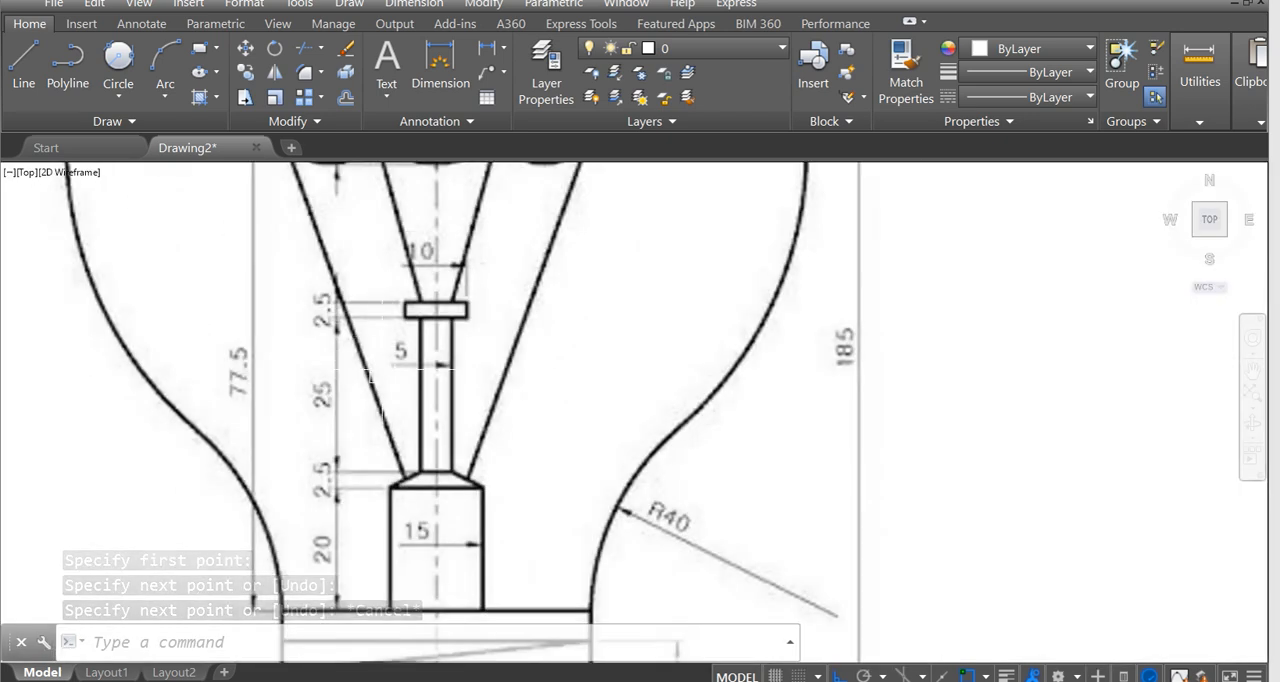
{"action": "scroll", "coordinate": [432, 440], "scroll_direction": "up", "scroll_amount": 2}
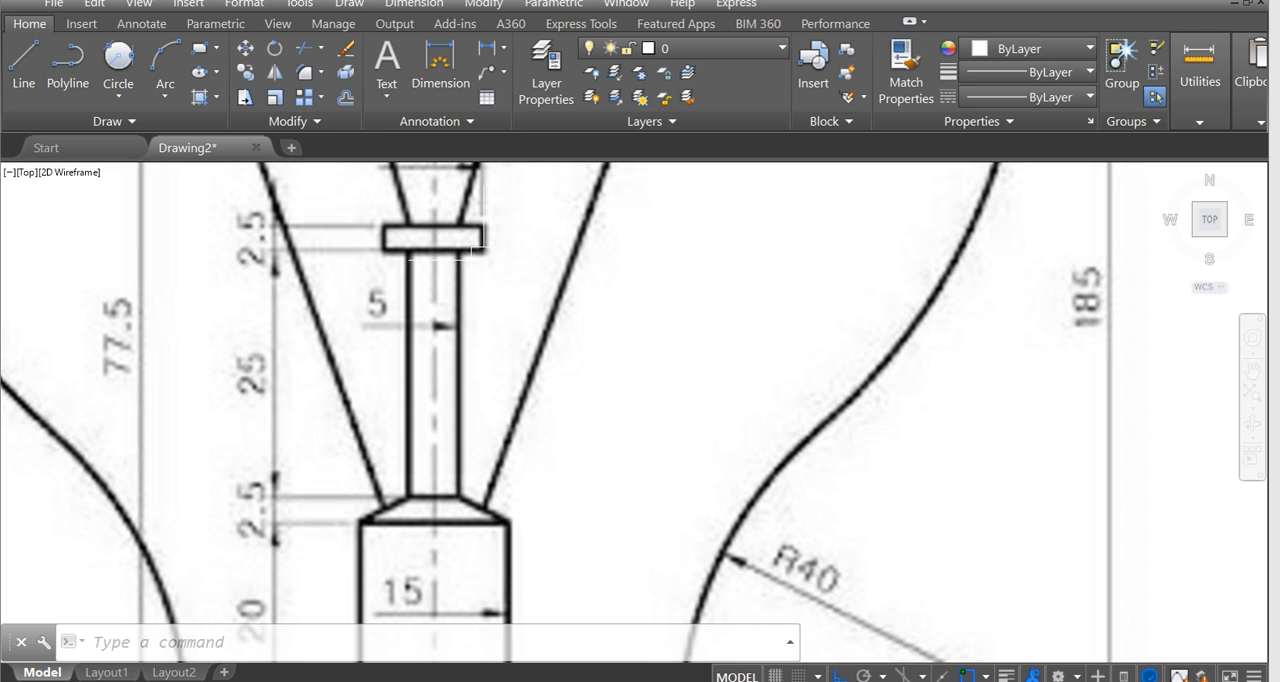
{"action": "middle_click_drag", "start_coordinate": [476, 247], "coordinate": [501, 274]}
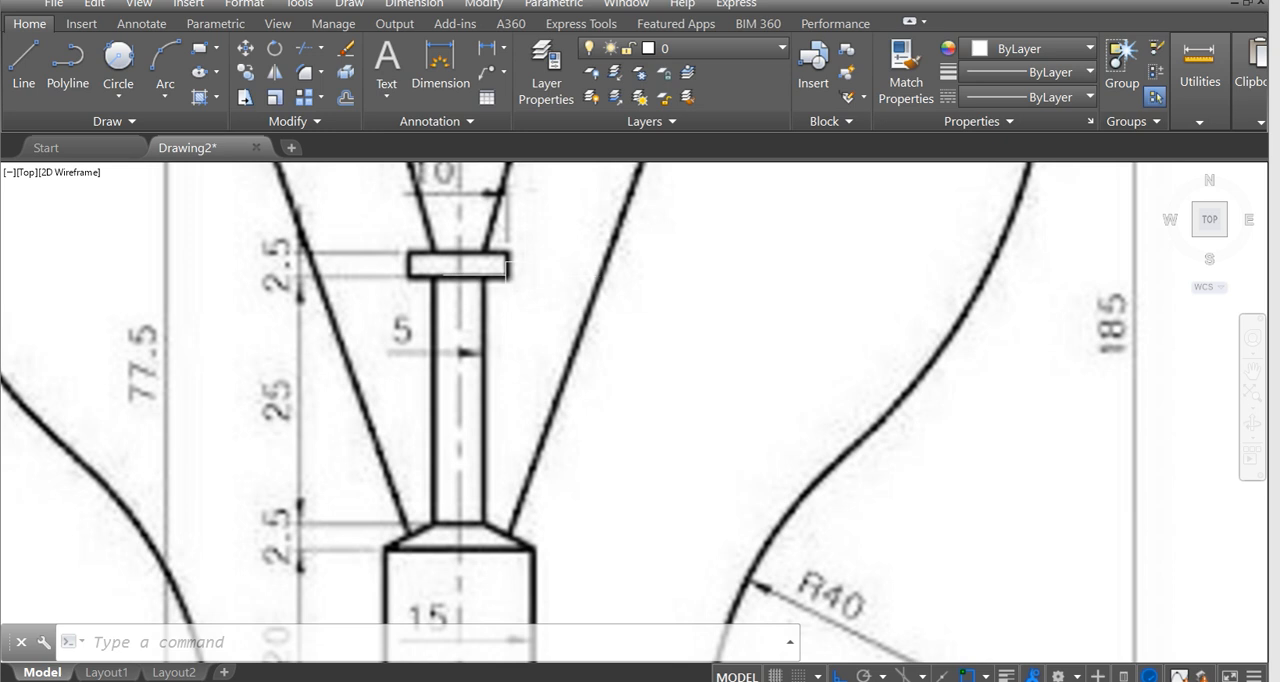
{"action": "mouse_move", "coordinate": [533, 275]}
{"action": "middle_mouse_down"}
{"action": "mouse_move", "coordinate": [551, 295]}
{"action": "mouse_move", "coordinate": [527, 318]}
{"action": "middle_mouse_up"}
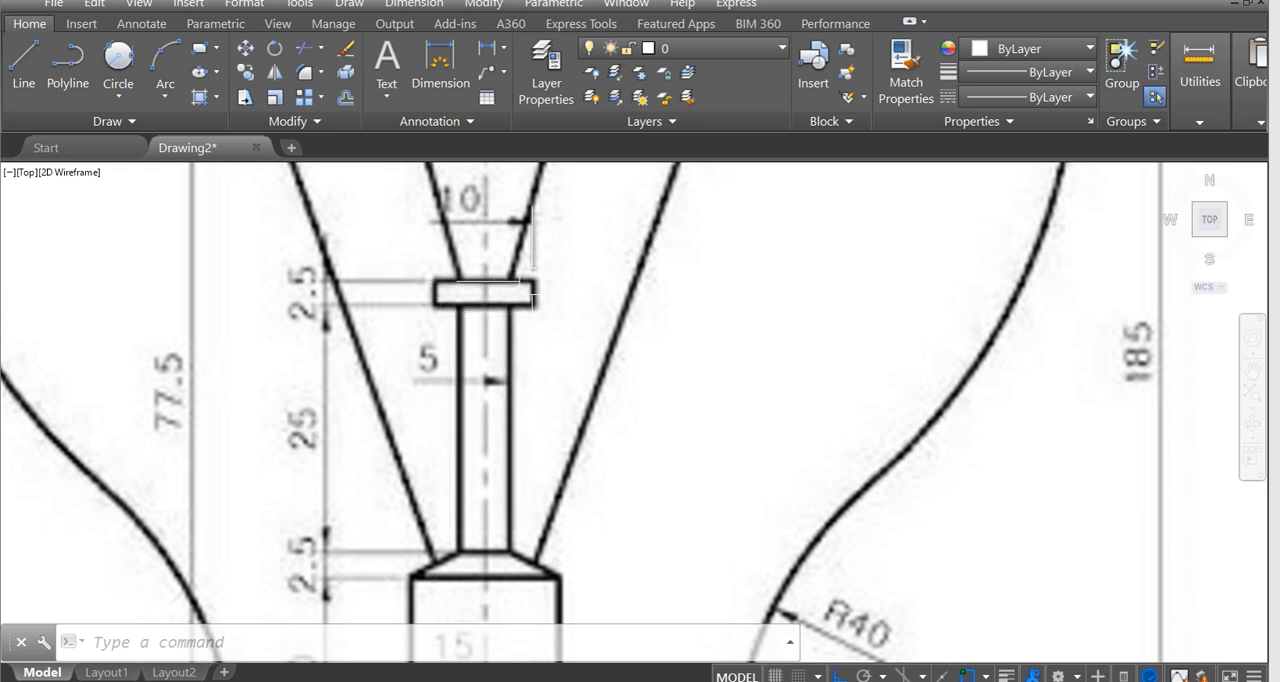
{"action": "middle_click_drag", "start_coordinate": [460, 290], "coordinate": [508, 400]}
{"action": "scroll", "coordinate": [497, 400], "scroll_direction": "up", "scroll_amount": 4}
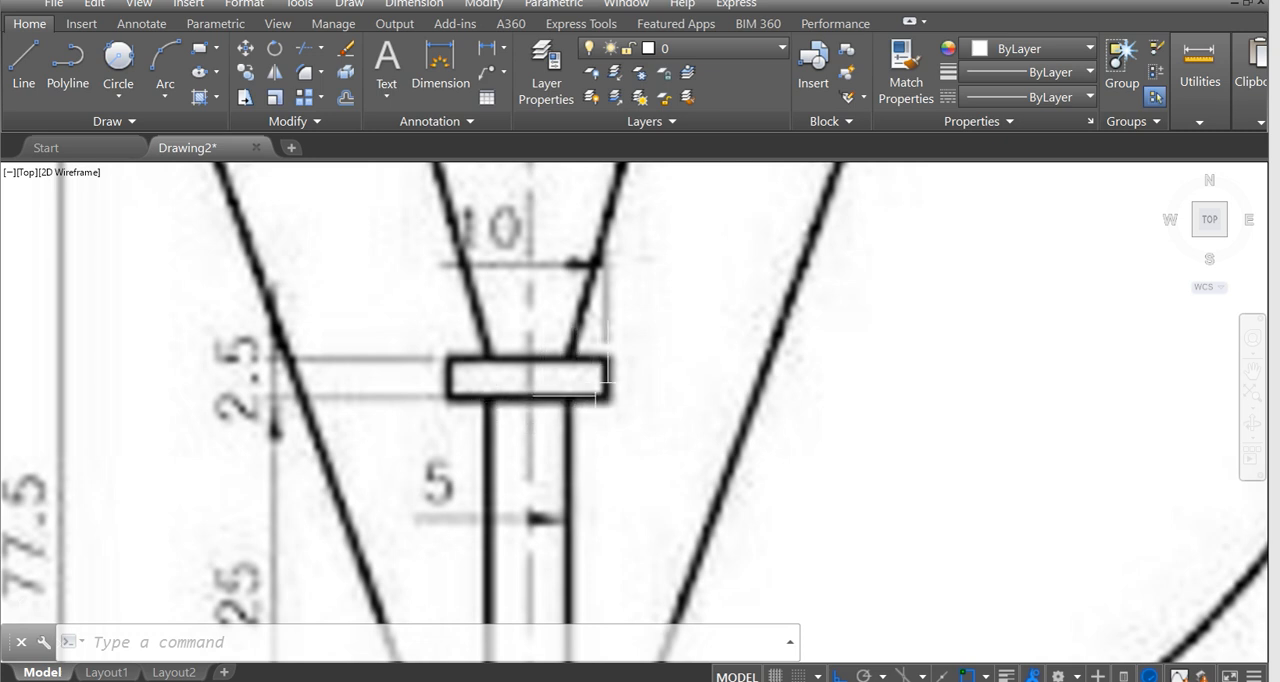
{"action": "scroll", "coordinate": [600, 380], "scroll_direction": "down", "scroll_amount": 3}
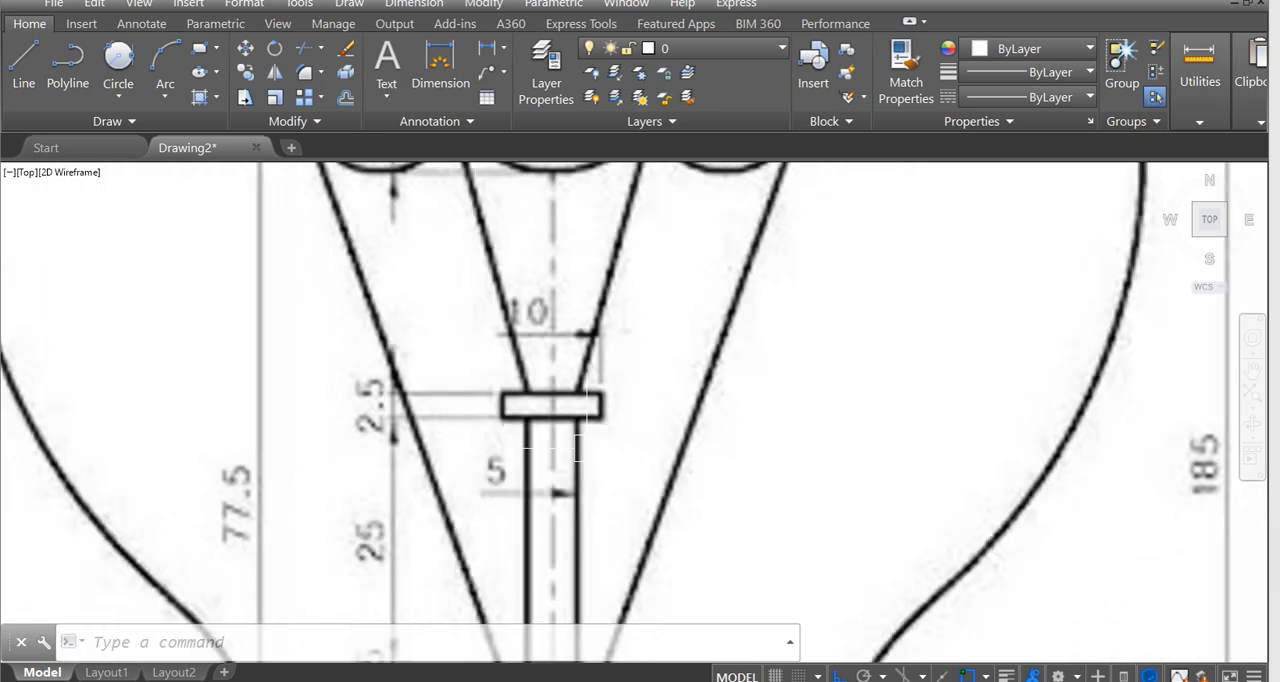
{"action": "middle_click_drag", "start_coordinate": [585, 432], "coordinate": [540, 390]}
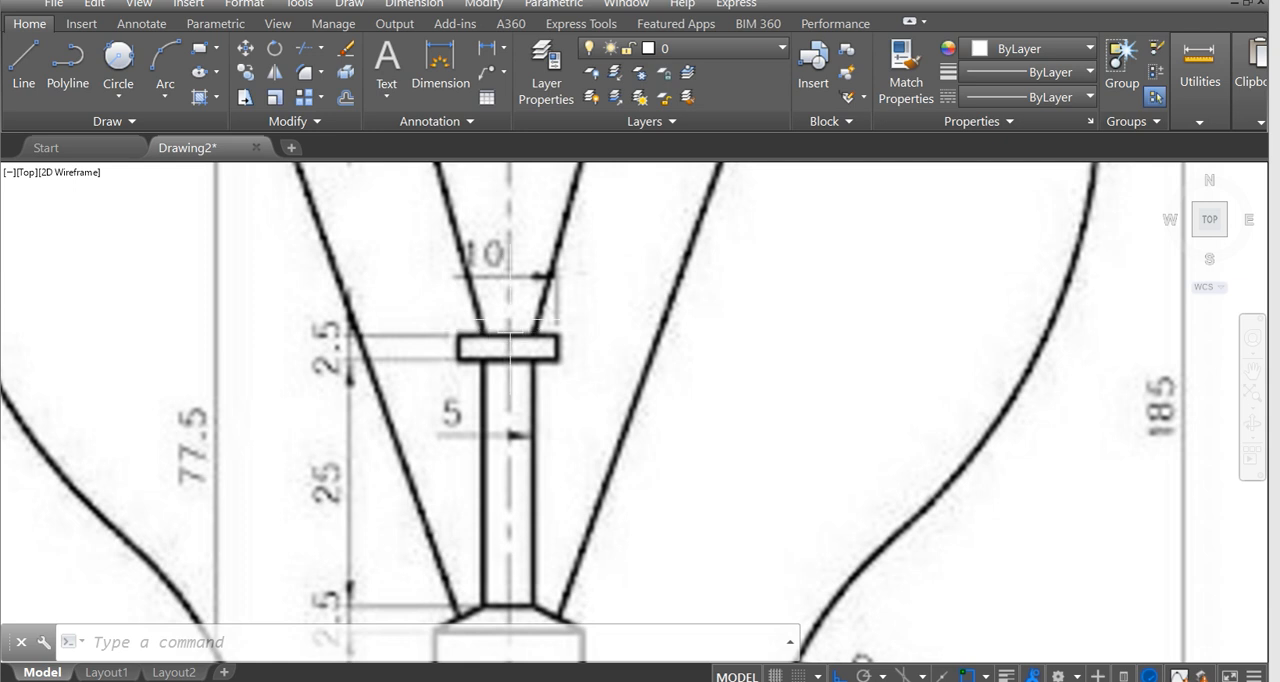
Draw a 25-unit vertical stem line up from the collar's upper outer corner.
{"action": "scroll", "coordinate": [528, 323], "scroll_direction": "down", "scroll_amount": 4}
{"action": "middle_click_drag", "start_coordinate": [608, 338], "coordinate": [216, 358]}
{"action": "scroll", "coordinate": [590, 390], "scroll_direction": "down", "scroll_amount": 2}
{"action": "middle_click_drag", "start_coordinate": [600, 390], "coordinate": [290, 360]}
{"action": "scroll", "coordinate": [857, 386], "scroll_direction": "up", "scroll_amount": 2}
{"action": "middle_click_drag", "start_coordinate": [857, 386], "coordinate": [471, 400]}
{"action": "scroll", "coordinate": [657, 443], "scroll_direction": "up", "scroll_amount": 2}
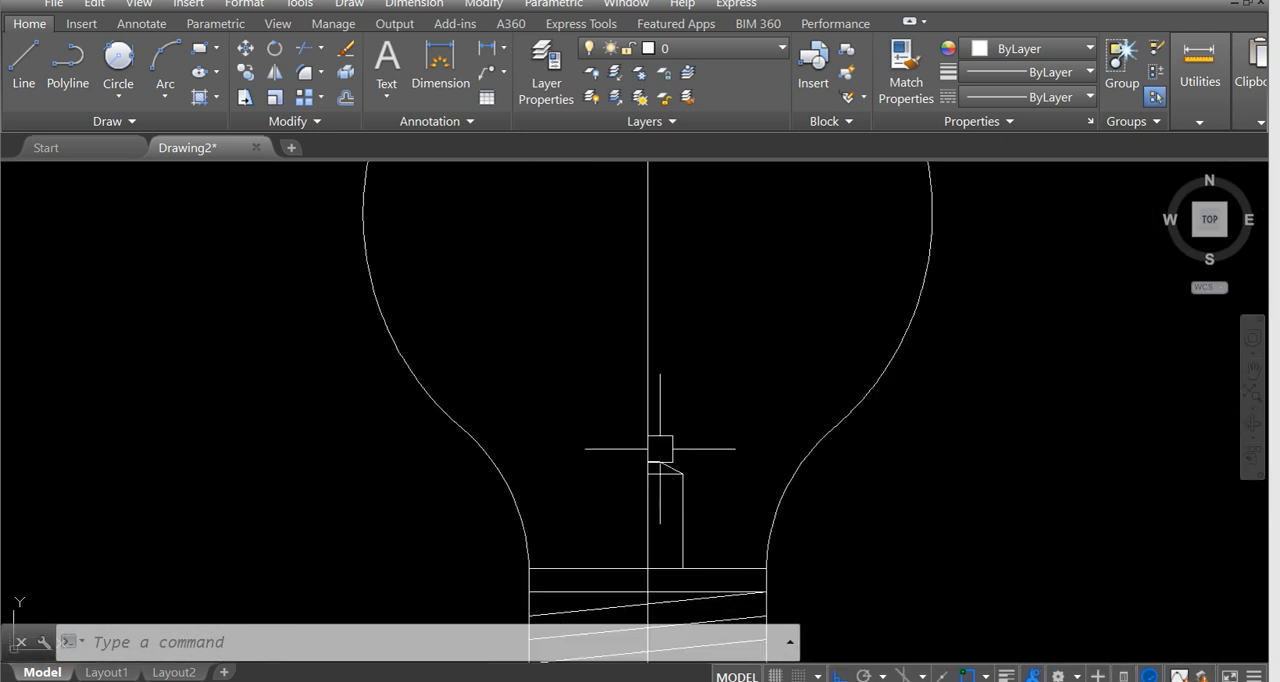
{"action": "type", "text": "L"}
{"action": "key", "text": "Return"}
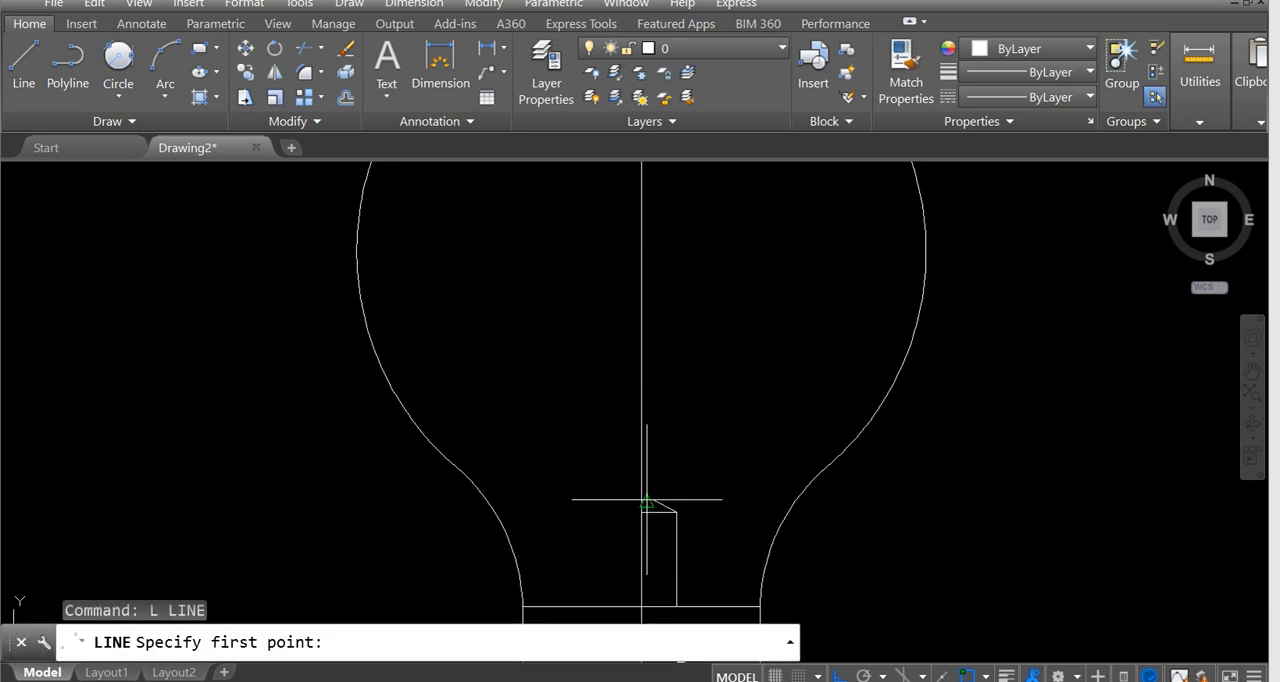
{"action": "left_click", "coordinate": [653, 499]}
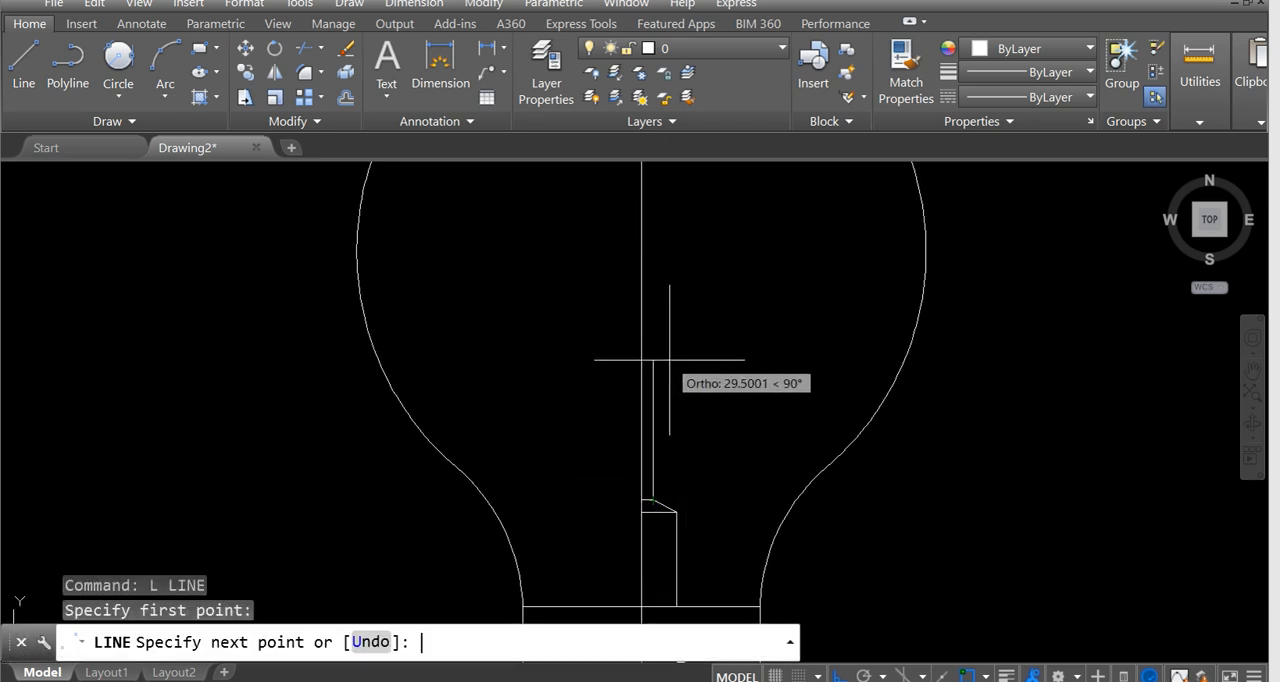
{"action": "type", "text": "25"}
{"action": "key", "text": "Return"}
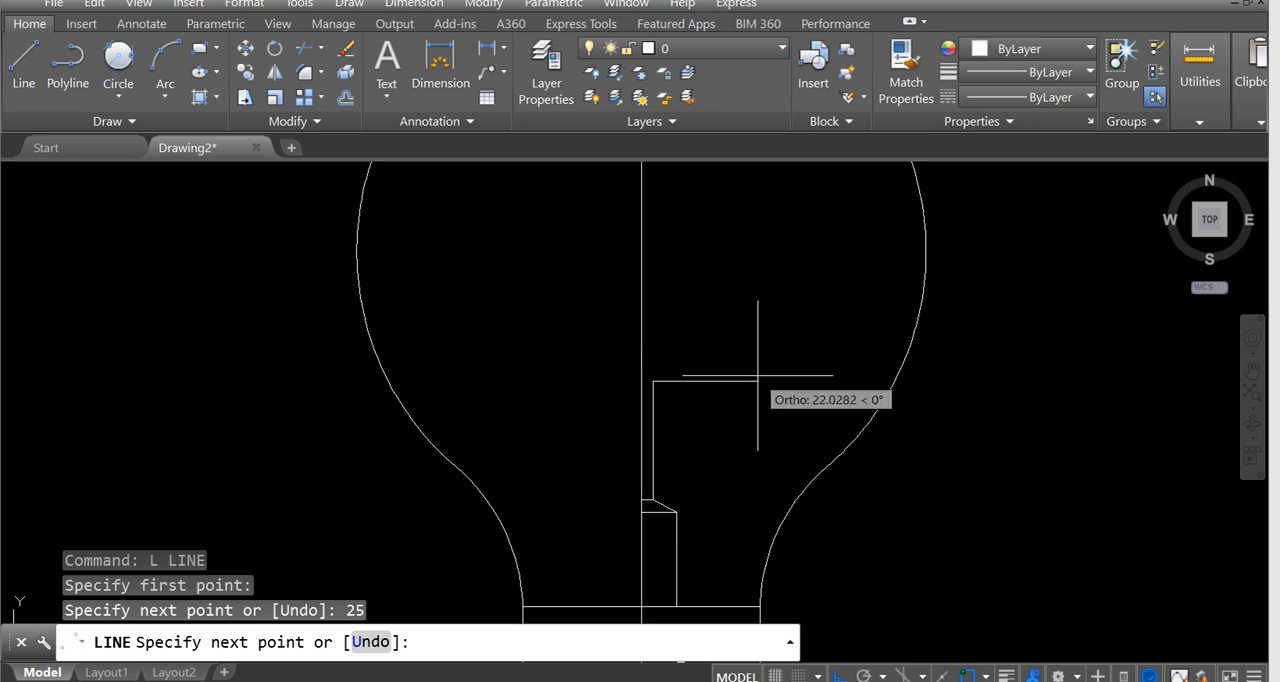
Continue the line into the cap's half outline: 2.5 to the right, 2.5 up, and back horizontally to the centreline.
{"action": "type", "text": "2"}
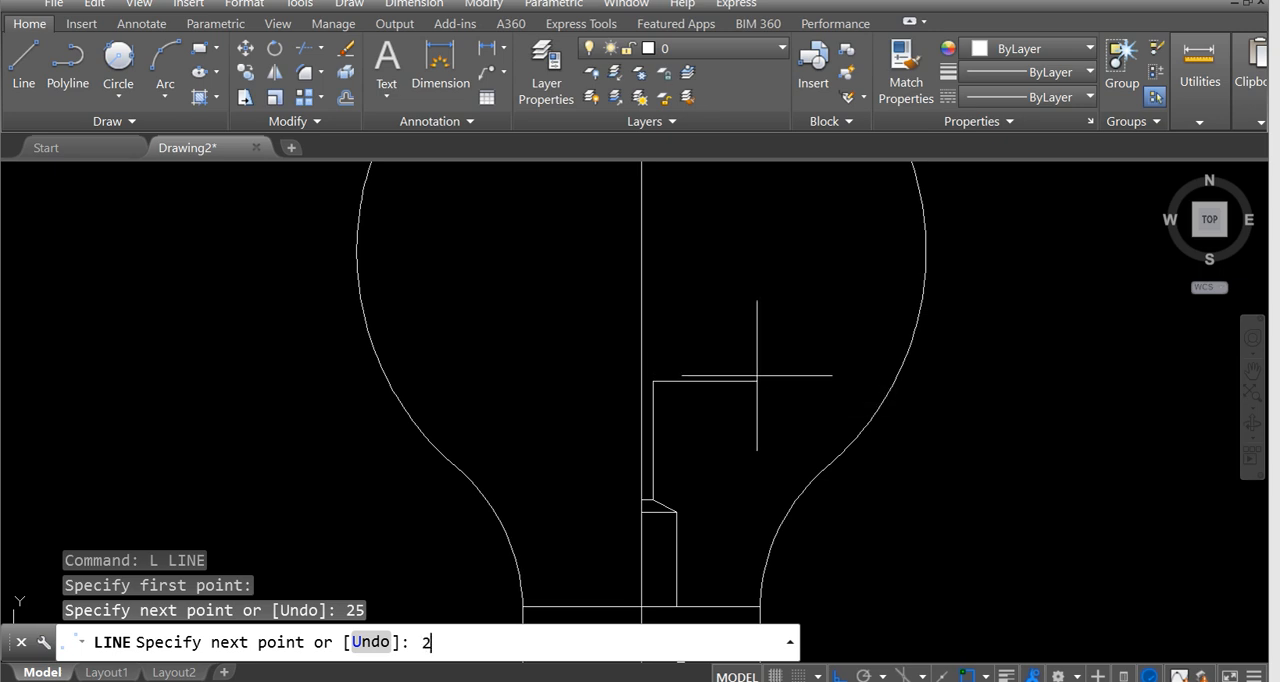
{"action": "type", "text": ".5"}
{"action": "key", "text": "Return"}
{"action": "scroll", "coordinate": [676, 310], "scroll_direction": "up", "scroll_amount": 2}
{"action": "type", "text": "2"}
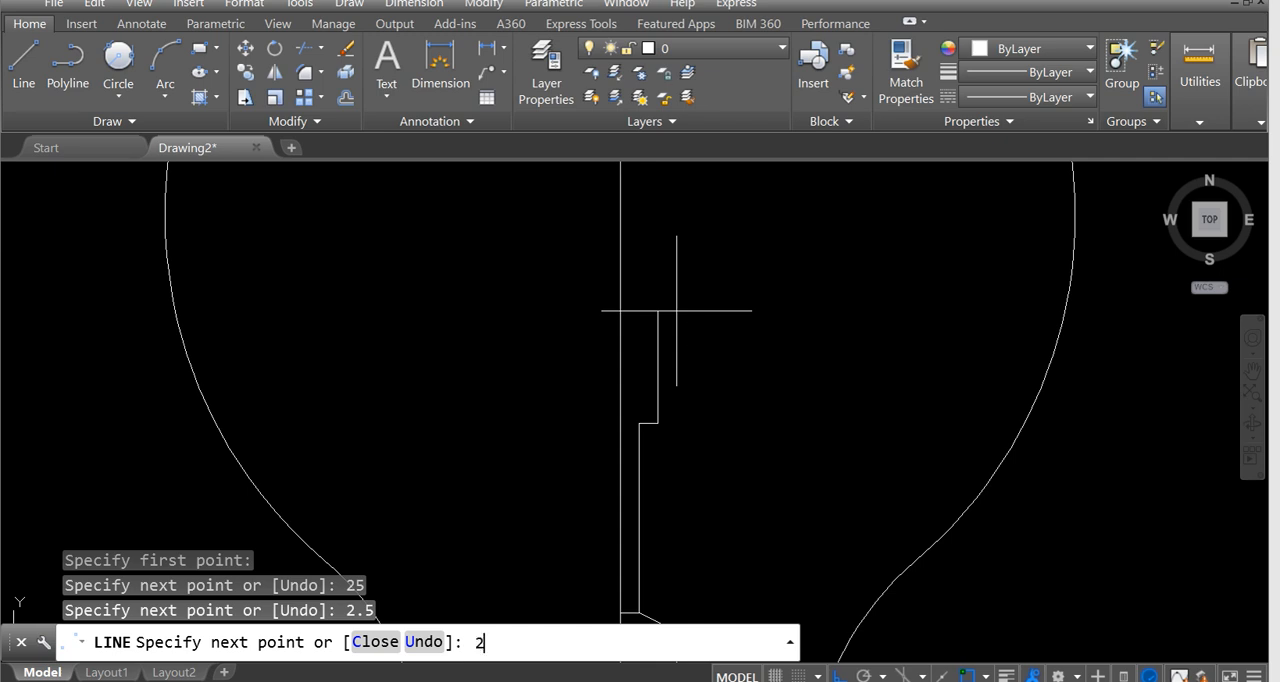
{"action": "type", "text": ".5"}
{"action": "key", "text": "Return"}
{"action": "scroll", "coordinate": [663, 386], "scroll_direction": "up", "scroll_amount": 3}
{"action": "left_click", "coordinate": [587, 387]}
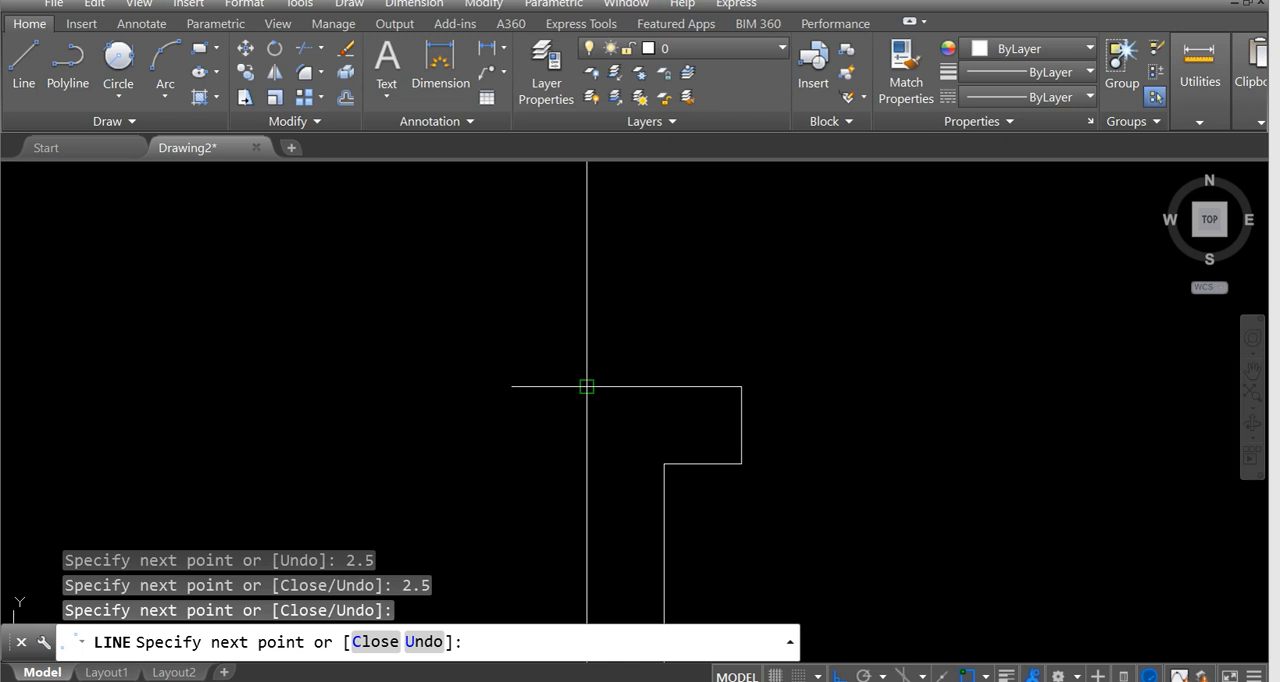
{"action": "key", "text": "Escape"}
Dimension the cap's top edge from the centreline to its outer corner, placing the dimension above the edge.
{"action": "left_click", "coordinate": [428, 90]}
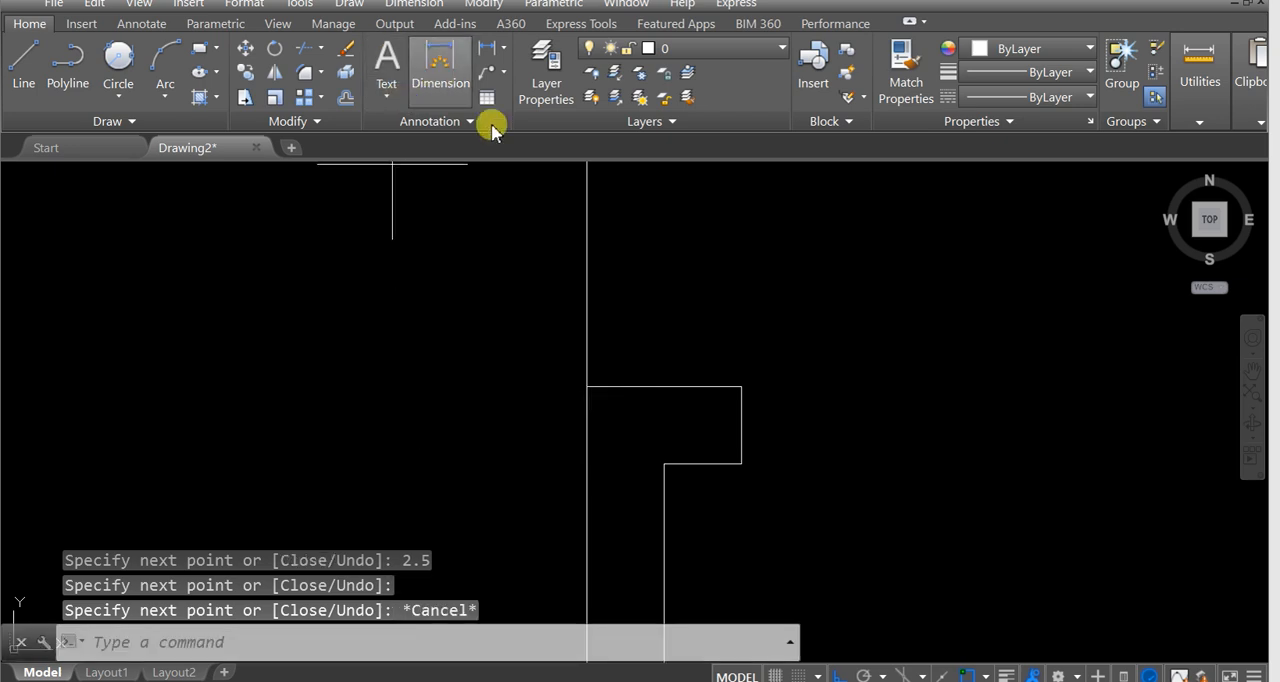
{"action": "left_click", "coordinate": [587, 386]}
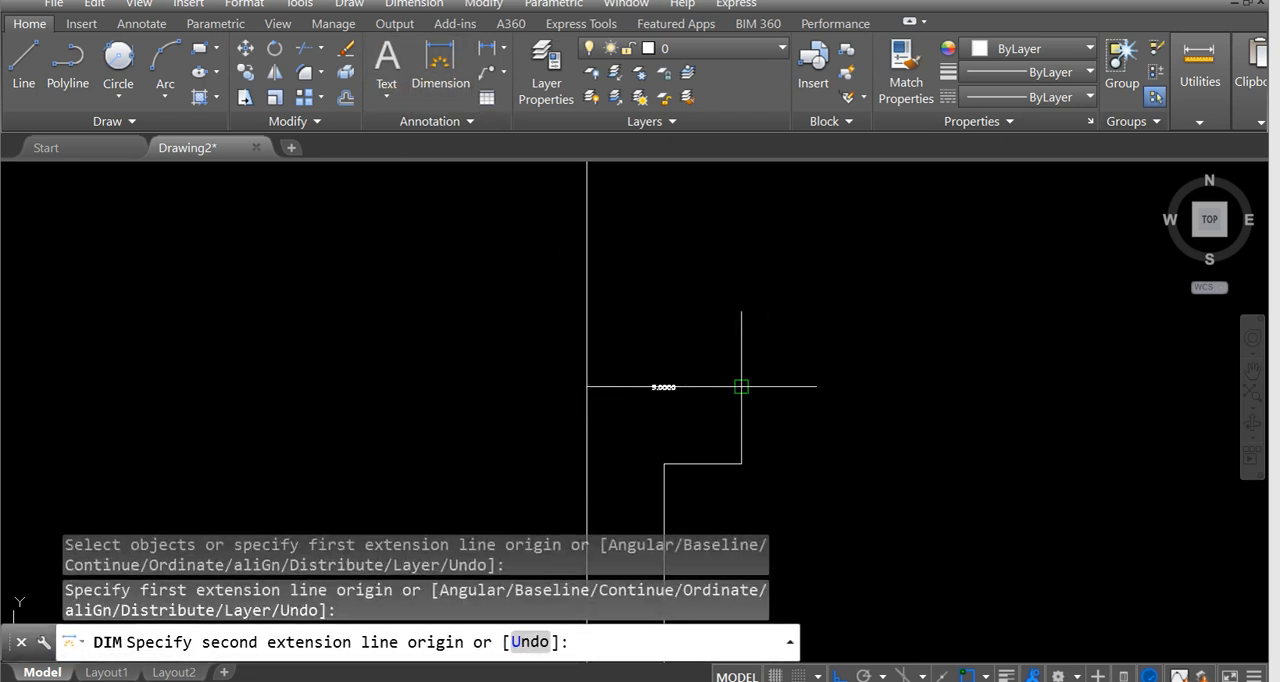
{"action": "left_click", "coordinate": [741, 386]}
{"action": "left_click", "coordinate": [668, 350]}
{"action": "scroll", "coordinate": [668, 347], "scroll_direction": "up", "scroll_amount": 5}
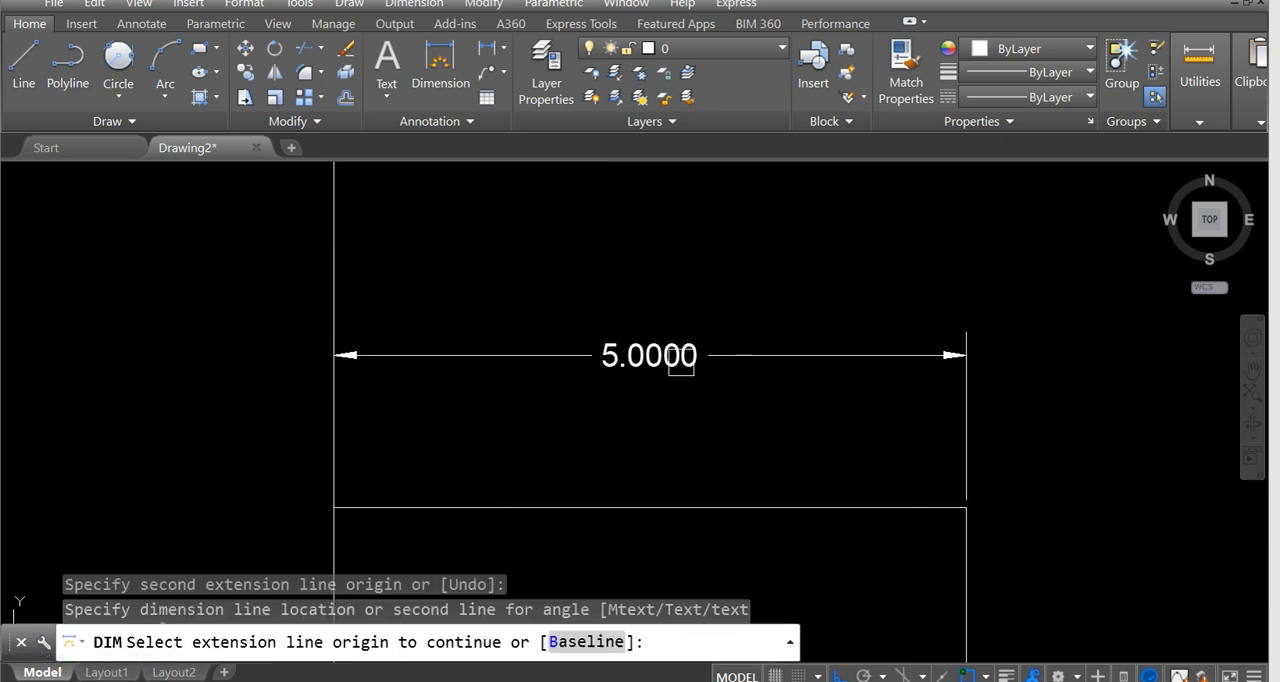
Erase the dimension above the cap's top edge.
{"action": "key", "text": "Escape"}
{"action": "left_click", "coordinate": [732, 350]}
{"action": "key", "text": "Delete"}
Compare the drawn collar, stem and cap with the filament support in the reference image.
{"action": "scroll", "coordinate": [726, 366], "scroll_direction": "down", "scroll_amount": 6}
{"action": "middle_click_drag", "start_coordinate": [628, 452], "coordinate": [700, 423]}
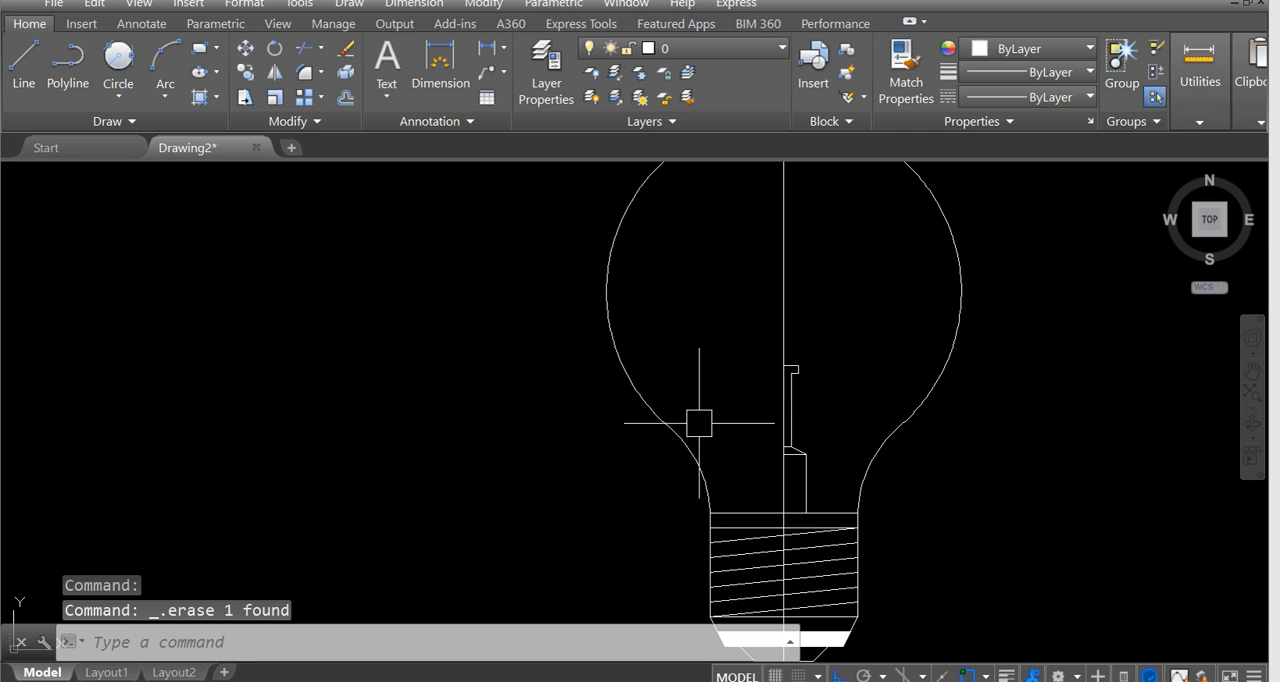
{"action": "scroll", "coordinate": [680, 425], "scroll_direction": "down", "scroll_amount": 3}
{"action": "middle_click_drag", "start_coordinate": [240, 384], "coordinate": [469, 386]}
{"action": "scroll", "coordinate": [277, 382], "scroll_direction": "up", "scroll_amount": 2}
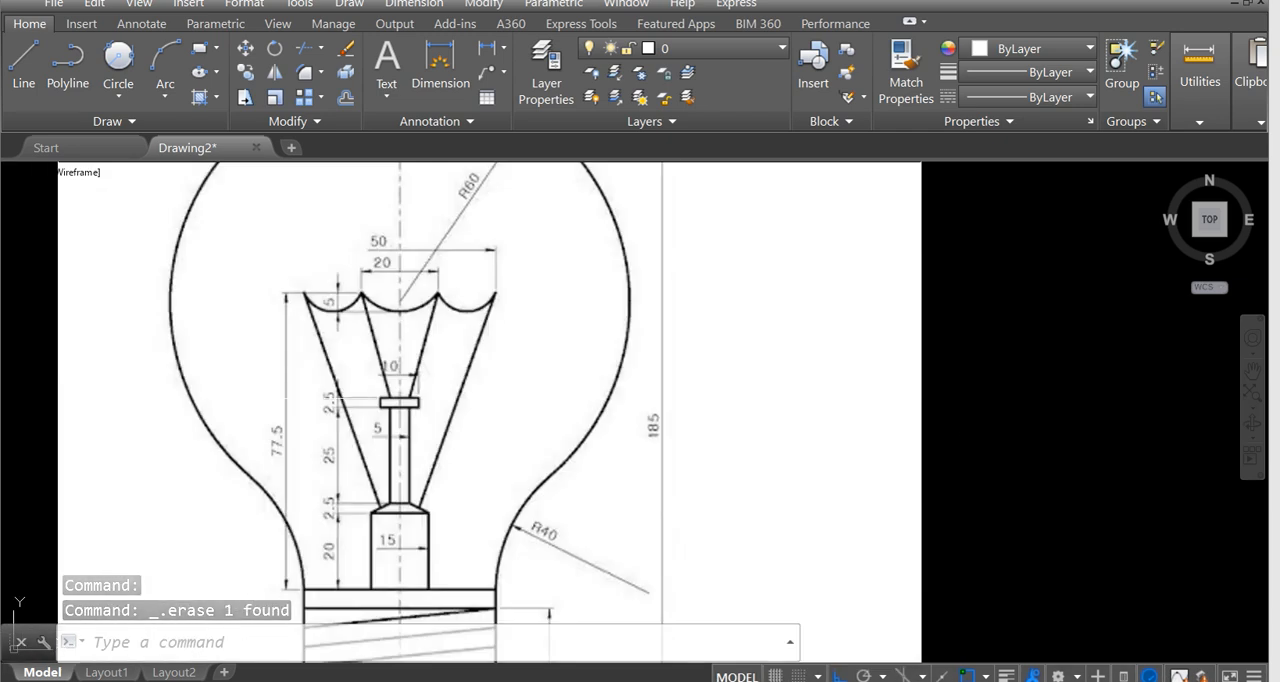
{"action": "scroll", "coordinate": [315, 398], "scroll_direction": "up", "scroll_amount": 2}
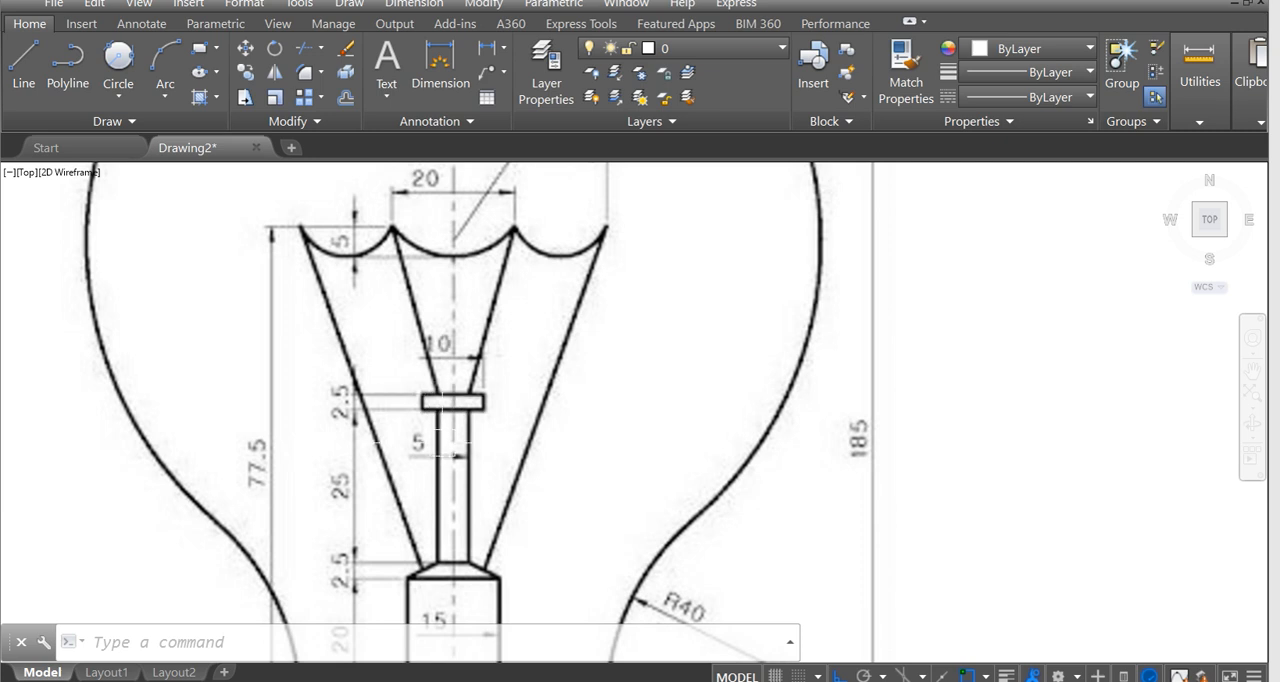
{"action": "scroll", "coordinate": [437, 441], "scroll_direction": "down", "scroll_amount": 3}
{"action": "middle_click_drag", "start_coordinate": [563, 372], "coordinate": [418, 327]}
Mirror the right half of the collar, stem and cap about the vertical centreline, keeping the source objects.
{"action": "middle_click_drag", "start_coordinate": [713, 413], "coordinate": [351, 397]}
{"action": "scroll", "coordinate": [828, 358], "scroll_direction": "up", "scroll_amount": 2}
{"action": "mouse_move", "coordinate": [905, 385]}
{"action": "middle_mouse_down"}
{"action": "mouse_move", "coordinate": [828, 358]}
{"action": "mouse_move", "coordinate": [797, 389]}
{"action": "mouse_move", "coordinate": [812, 429]}
{"action": "middle_mouse_up"}
{"action": "scroll", "coordinate": [843, 393], "scroll_direction": "up", "scroll_amount": 1}
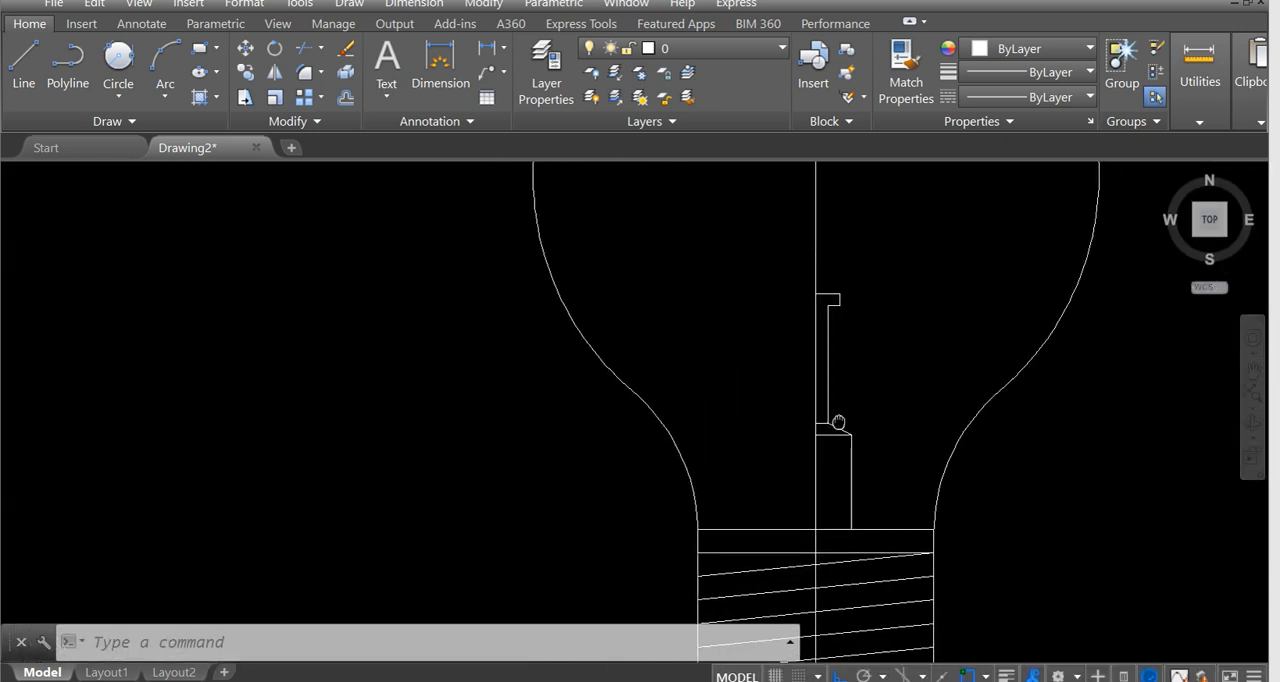
{"action": "type", "text": "mi"}
{"action": "key", "text": "Return"}
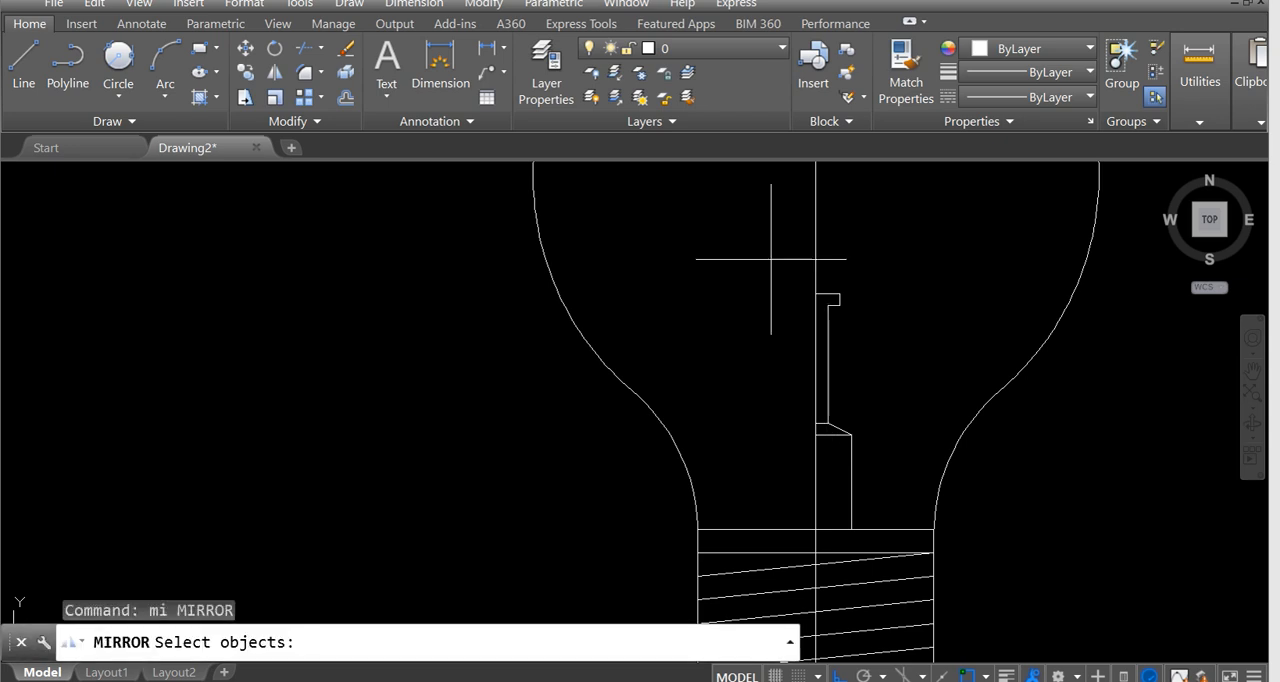
{"action": "left_click", "coordinate": [770, 260]}
{"action": "left_click", "coordinate": [897, 520]}
{"action": "key", "text": "Return"}
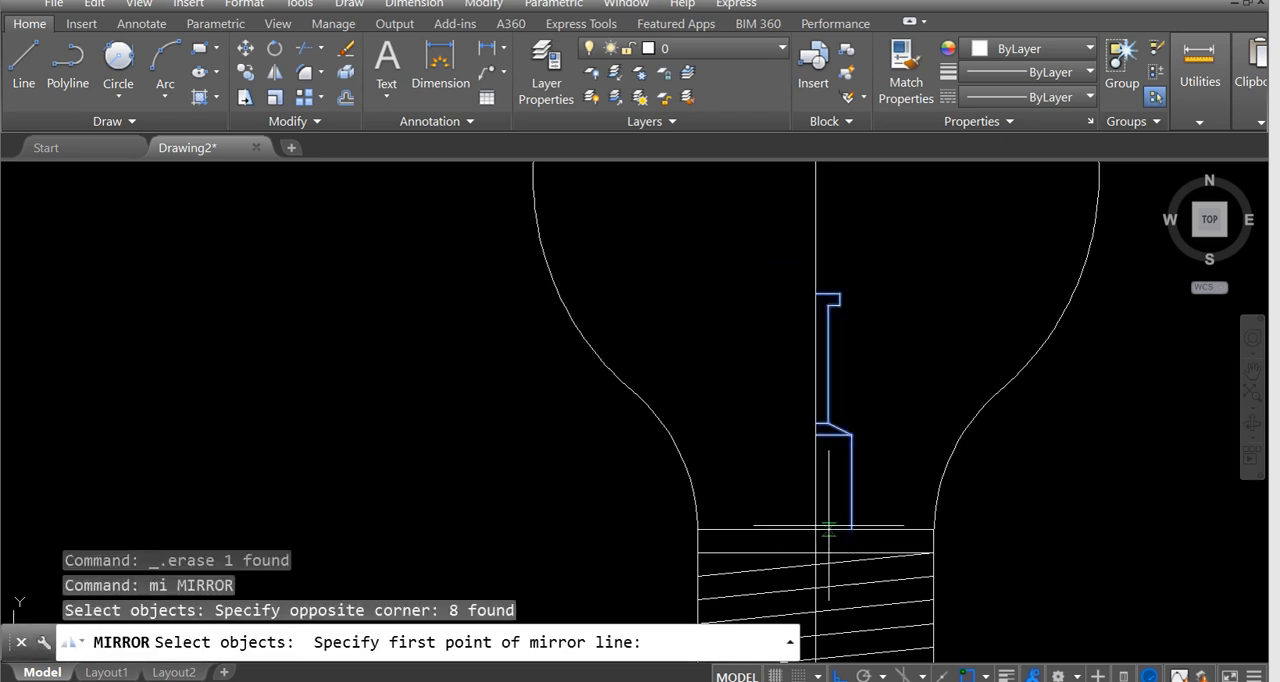
{"action": "left_click", "coordinate": [816, 529]}
{"action": "middle_click_drag", "start_coordinate": [816, 588], "coordinate": [808, 466]}
{"action": "left_click", "coordinate": [808, 480]}
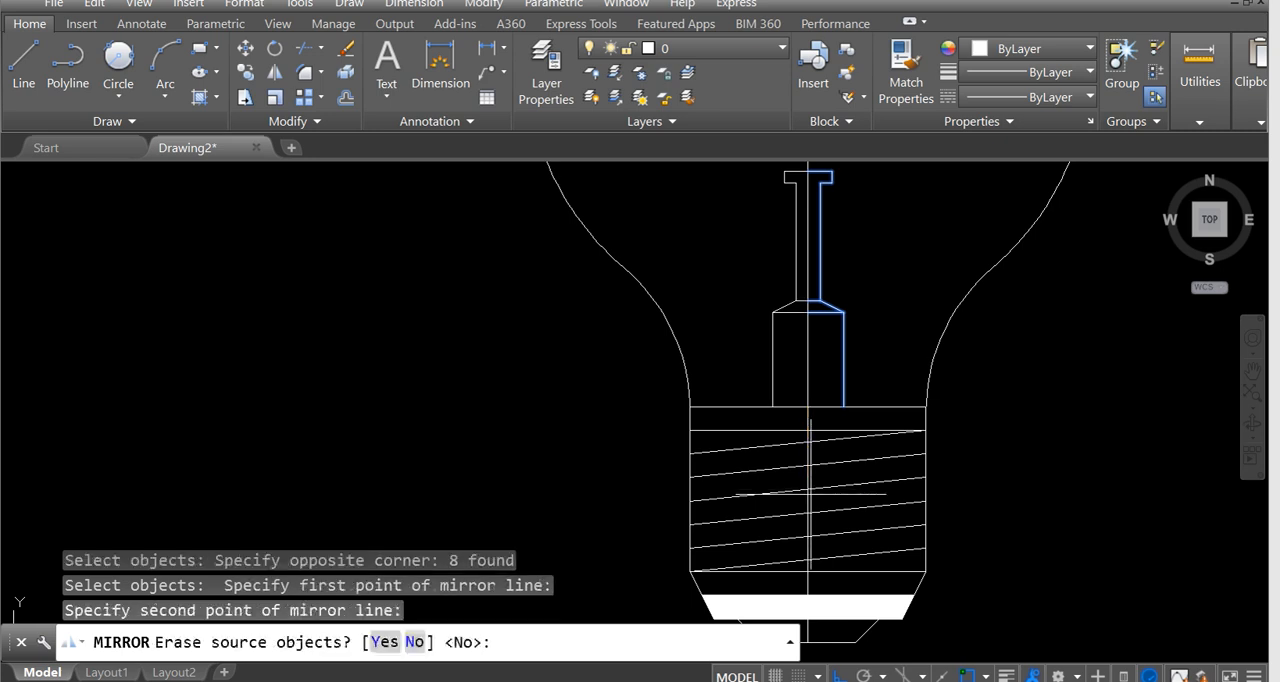
{"action": "key", "text": "Return"}
Try to stretch the short line under the cap's left overhang across to the cap's lower right corner.
{"action": "scroll", "coordinate": [806, 185], "scroll_direction": "up", "scroll_amount": 8}
{"action": "scroll", "coordinate": [790, 321], "scroll_direction": "up", "scroll_amount": 2}
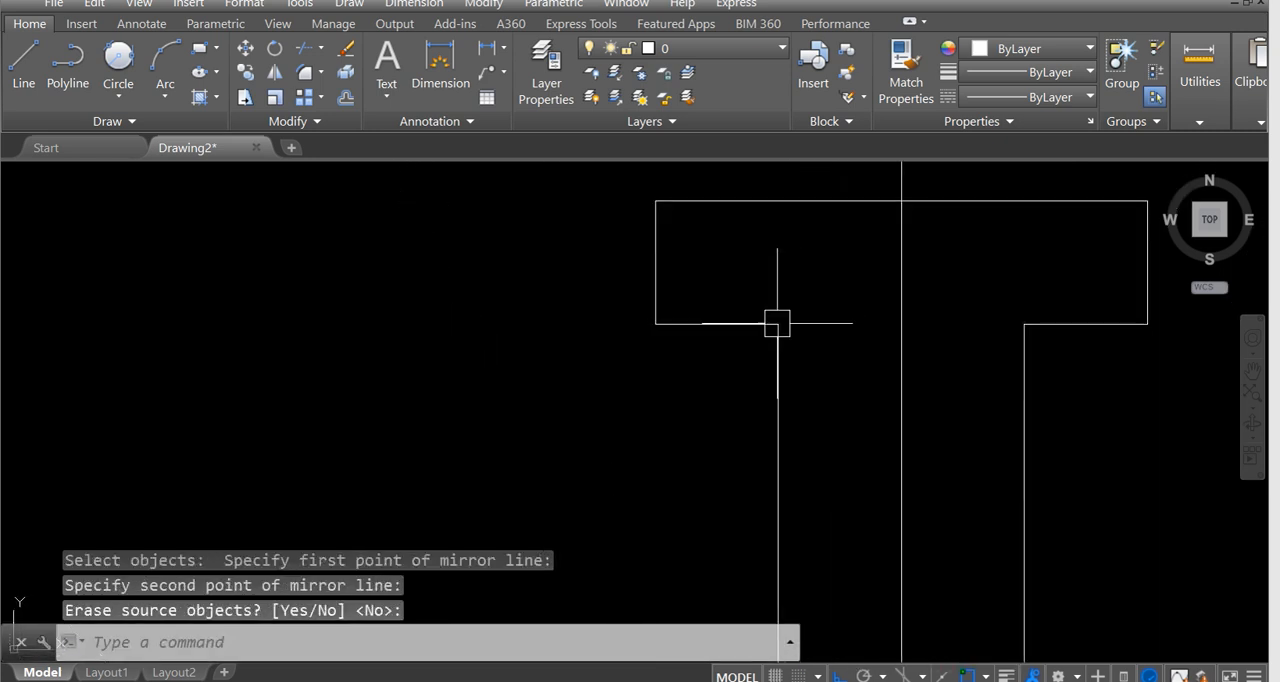
{"action": "left_click", "coordinate": [750, 323]}
{"action": "left_click", "coordinate": [777, 323]}
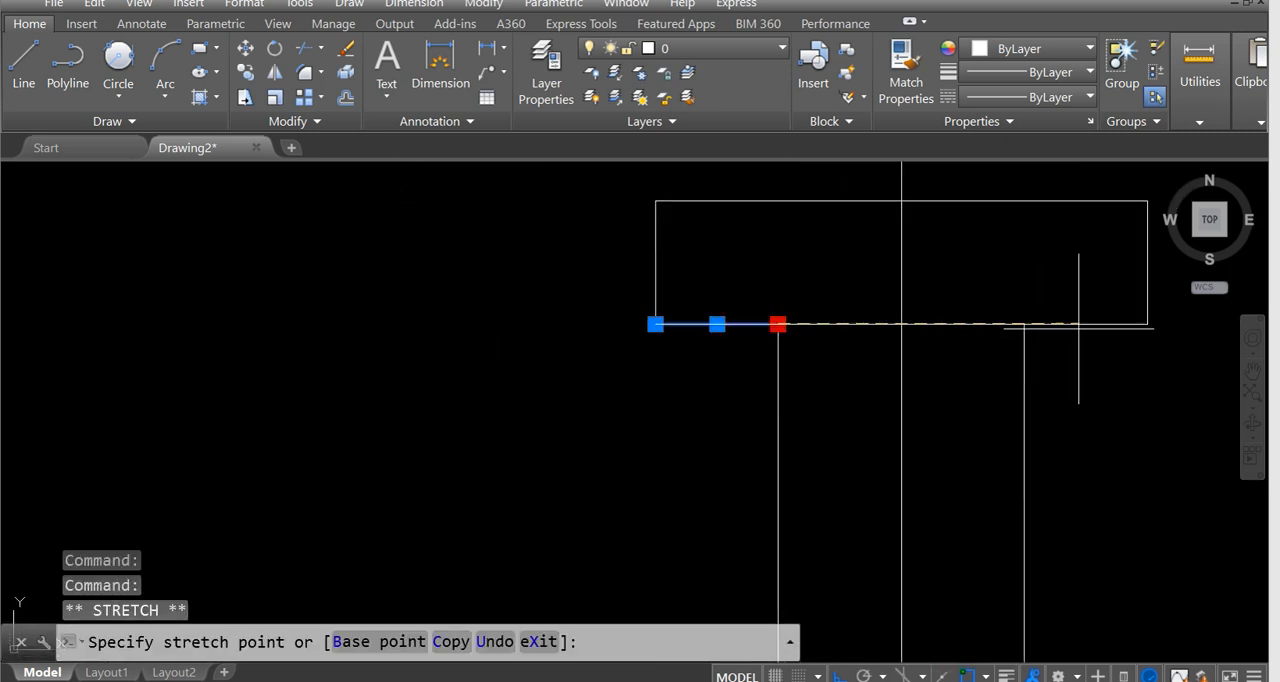
{"action": "left_click", "coordinate": [1147, 323]}
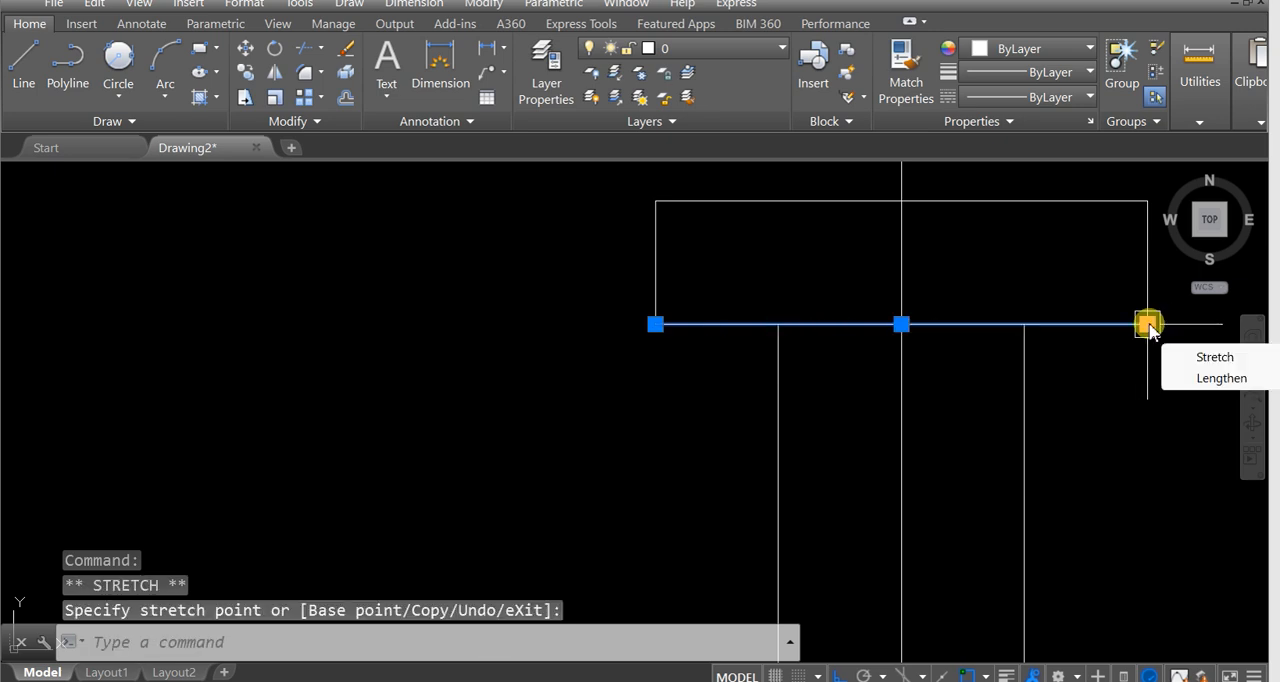
{"action": "key", "text": "Escape"}
{"action": "key", "text": "Escape"}
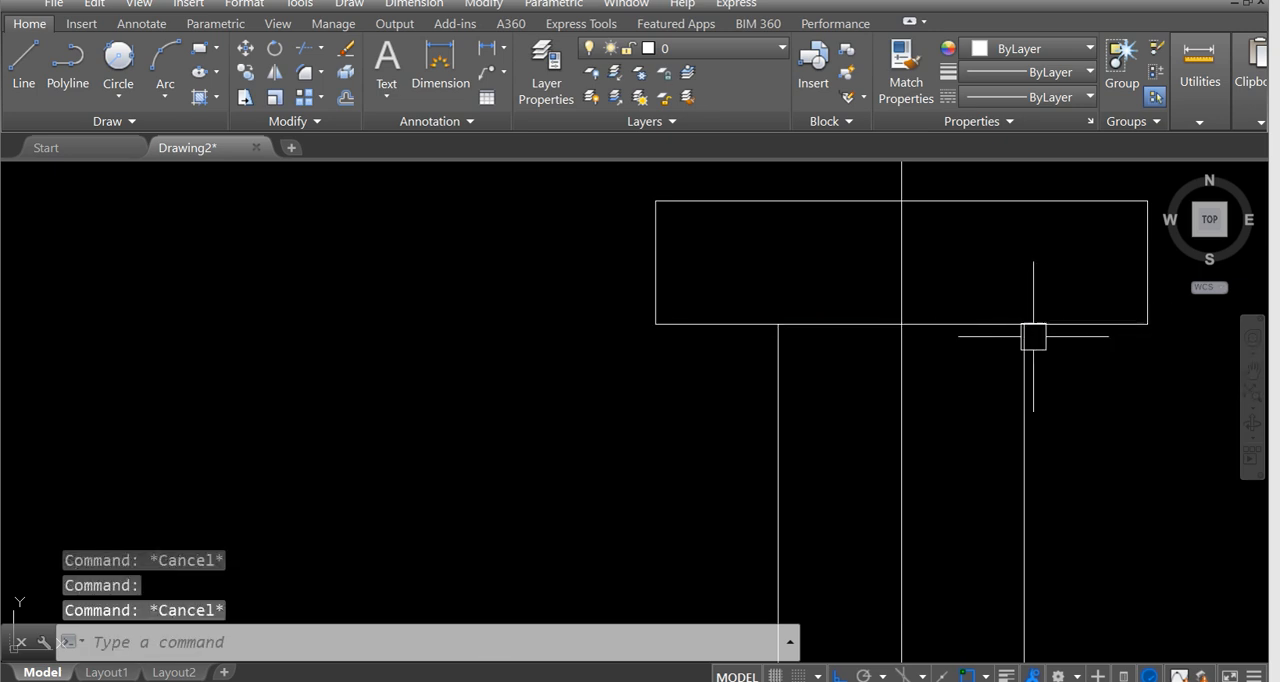
Erase the stretched line under the cap, and undo both this erasure and the stretch.
{"action": "left_click", "coordinate": [983, 324]}
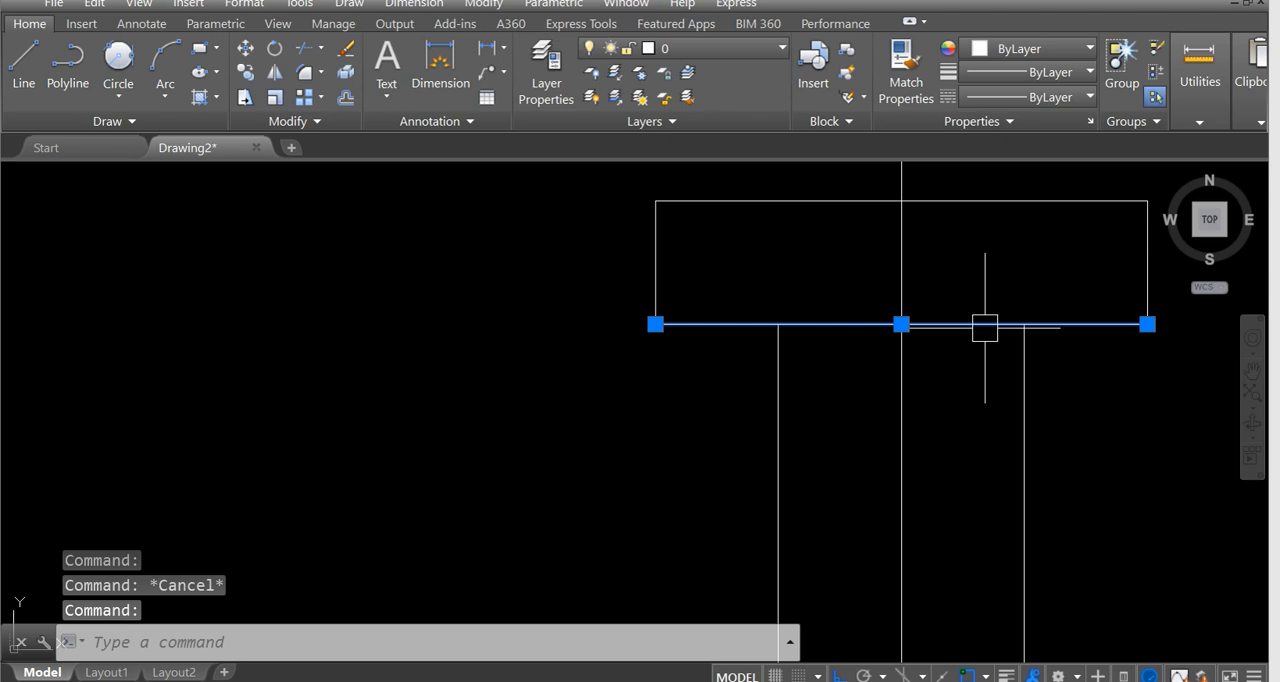
{"action": "key", "text": "Delete"}
{"action": "type", "text": "u"}
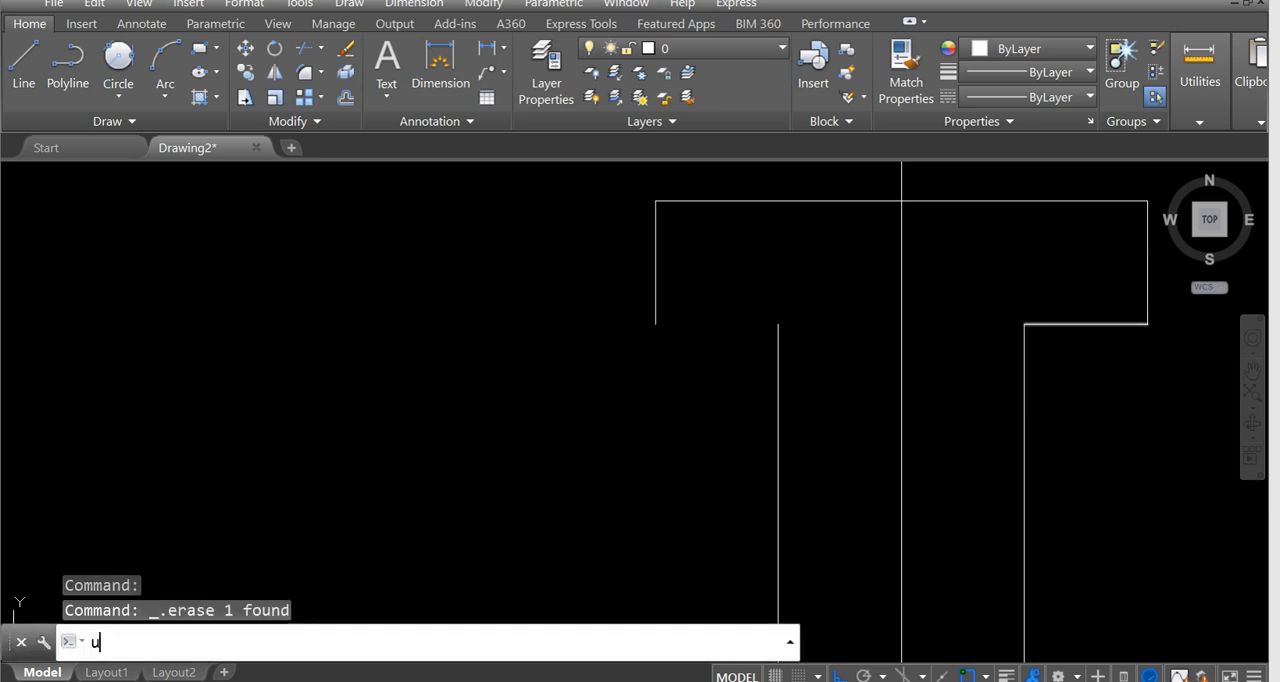
{"action": "key", "text": "Return"}
{"action": "key", "text": "Return"}
Erase the short line under the cap's right overhang and stretch the left one to the cap's lower right corner.
{"action": "left_click", "coordinate": [1085, 324]}
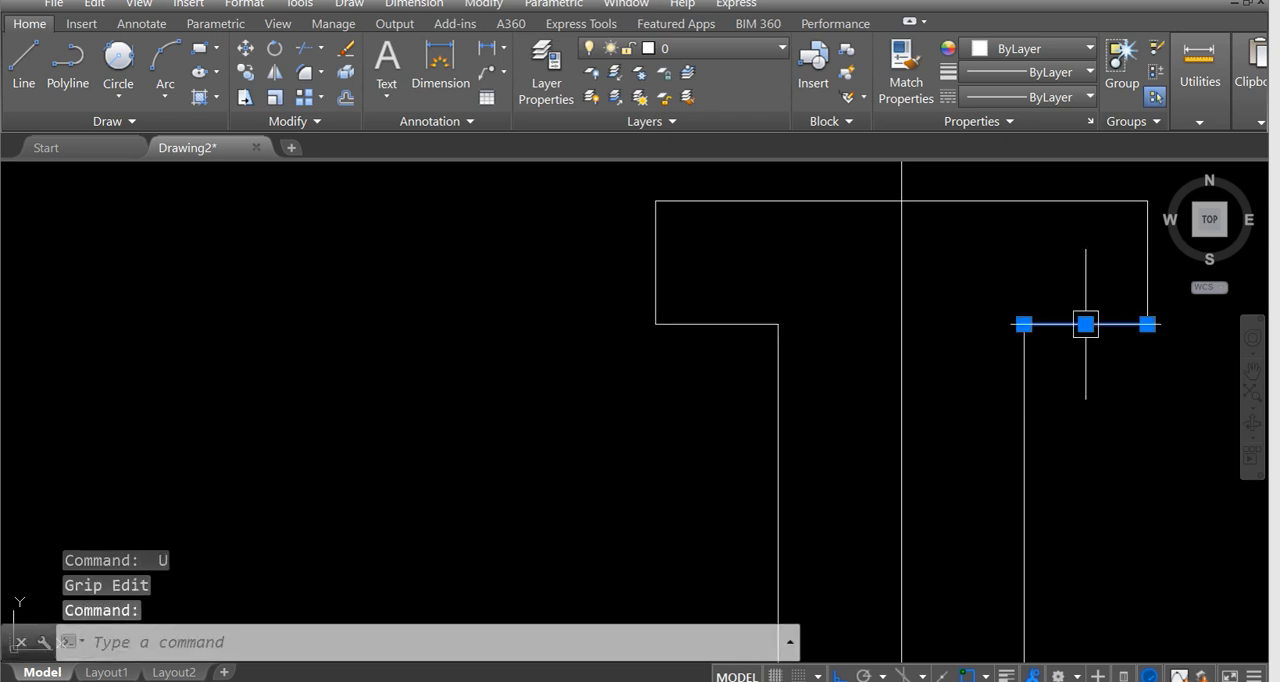
{"action": "key", "text": "Delete"}
{"action": "left_click", "coordinate": [754, 324]}
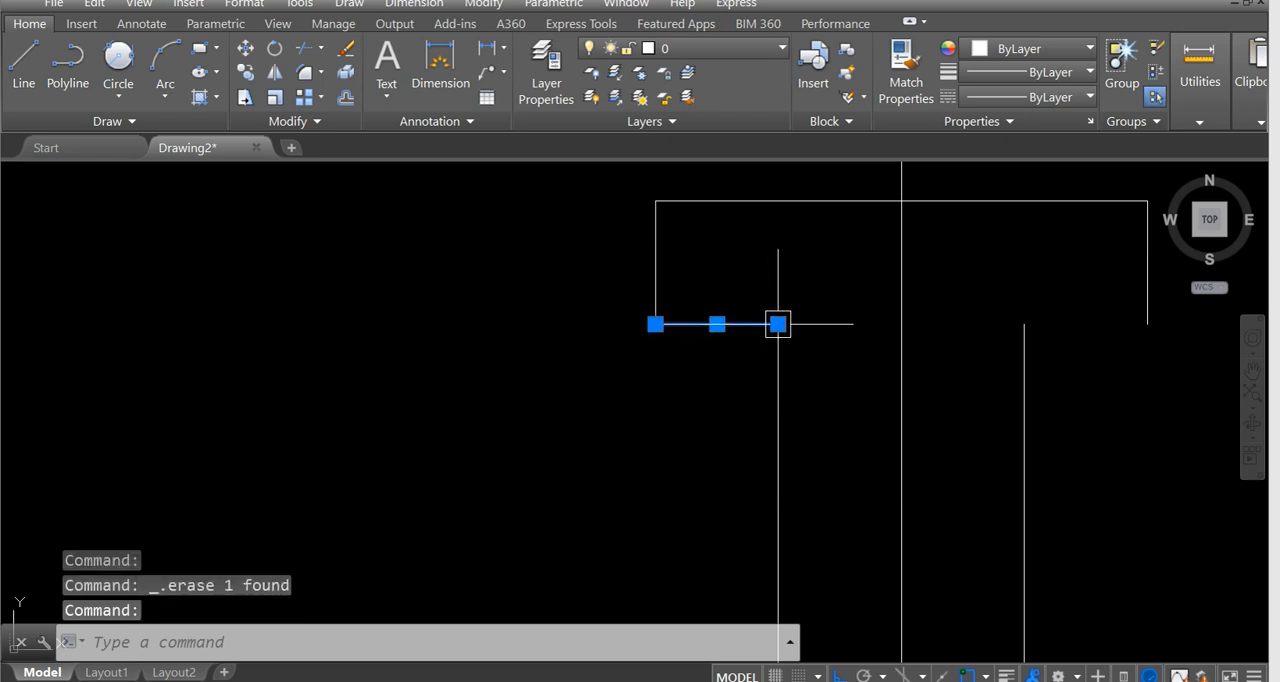
{"action": "left_click", "coordinate": [778, 324]}
{"action": "left_click", "coordinate": [1146, 324]}
Erase the cap's full-width bottom line and undo the erasure.
{"action": "key", "text": "Delete"}
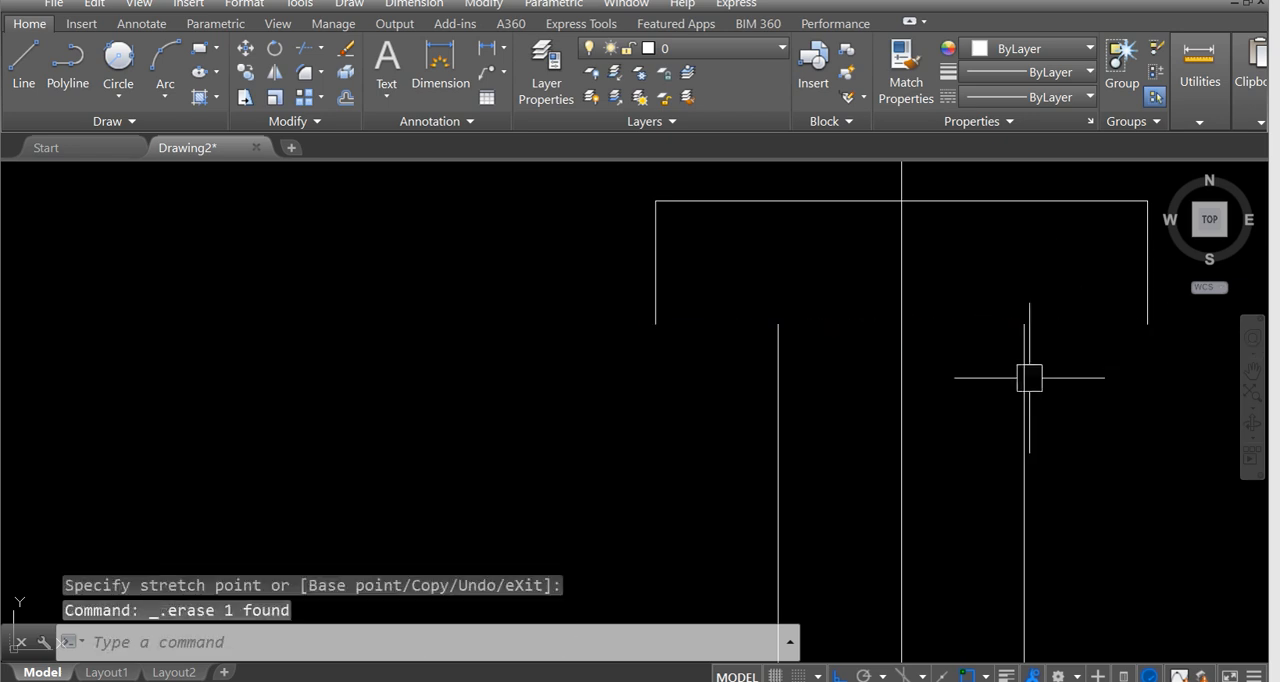
{"action": "type", "text": "u"}
{"action": "key", "text": "Return"}
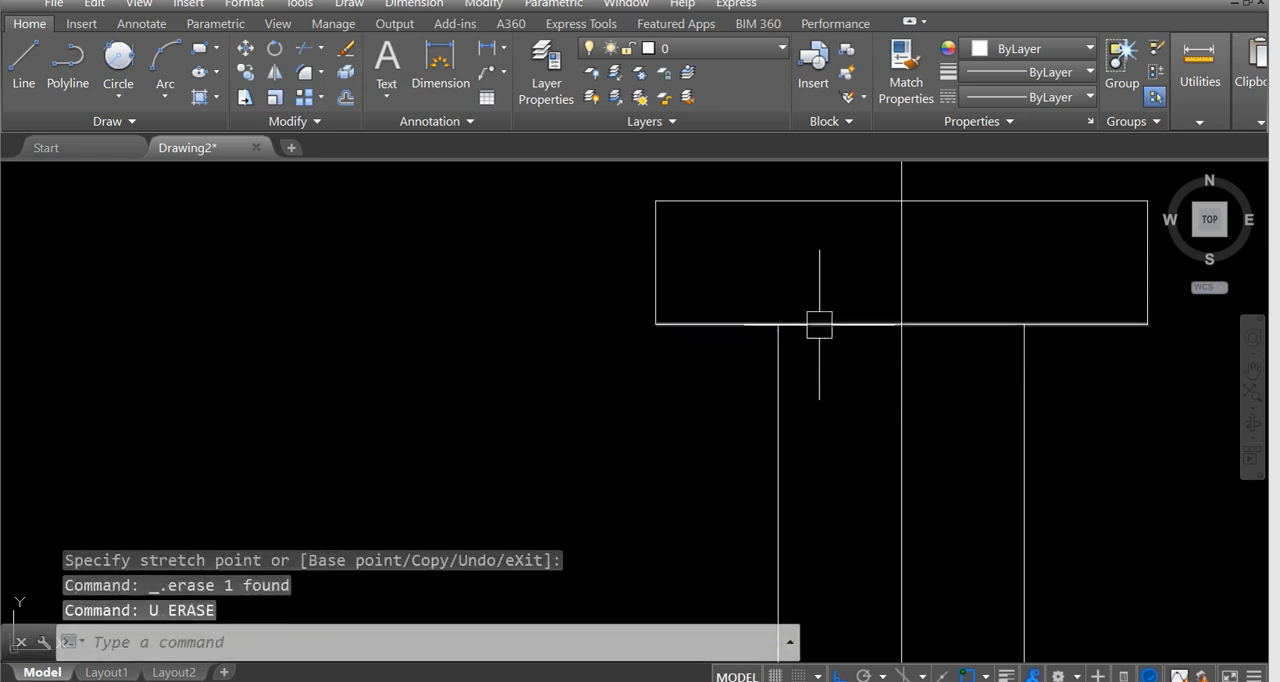
{"action": "left_click", "coordinate": [966, 322]}
{"action": "key", "text": "Escape"}
Examine the filament's height dimension above the screw base in the reference image.
{"action": "scroll", "coordinate": [790, 364], "scroll_direction": "down", "scroll_amount": 5}
{"action": "scroll", "coordinate": [821, 337], "scroll_direction": "down", "scroll_amount": 5}
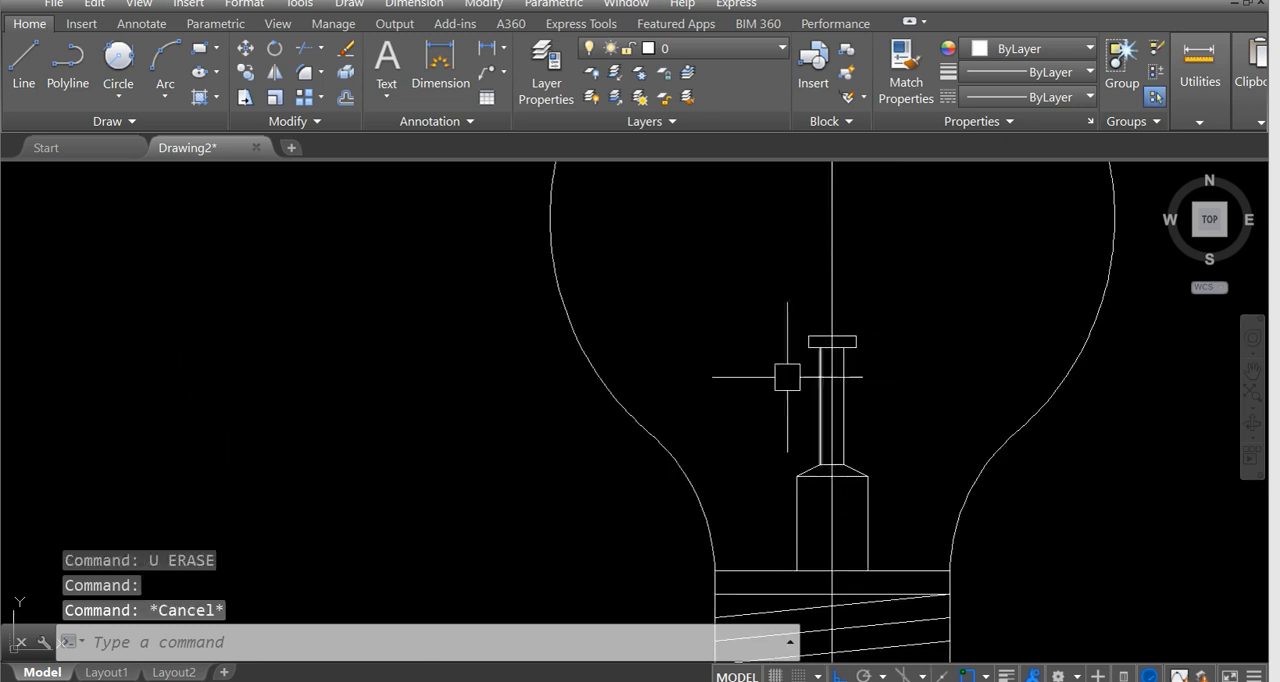
{"action": "scroll", "coordinate": [751, 370], "scroll_direction": "down", "scroll_amount": 1}
{"action": "middle_click_drag", "start_coordinate": [737, 370], "coordinate": [788, 371]}
{"action": "scroll", "coordinate": [829, 360], "scroll_direction": "down", "scroll_amount": 2}
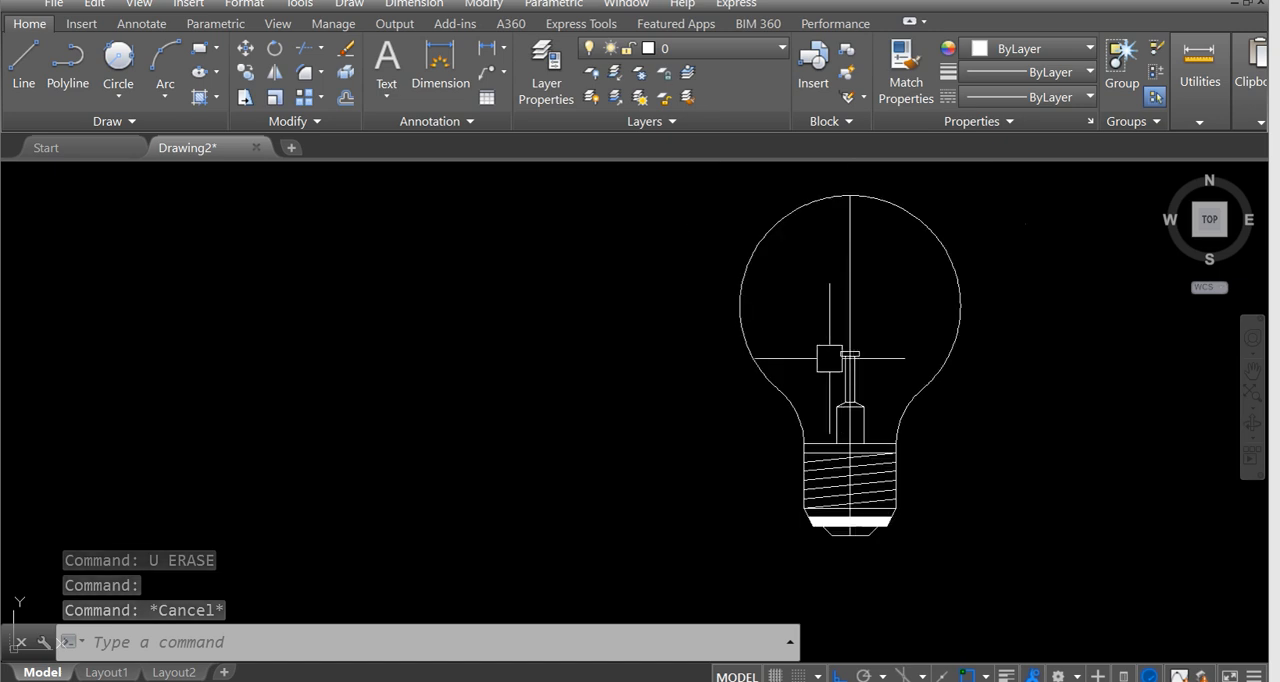
{"action": "middle_click_drag", "start_coordinate": [630, 405], "coordinate": [1035, 397]}
{"action": "scroll", "coordinate": [453, 392], "scroll_direction": "down", "scroll_amount": 2}
{"action": "middle_click_drag", "start_coordinate": [352, 409], "coordinate": [640, 397]}
{"action": "middle_click_drag", "start_coordinate": [251, 371], "coordinate": [423, 389]}
{"action": "scroll", "coordinate": [431, 314], "scroll_direction": "up", "scroll_amount": 4}
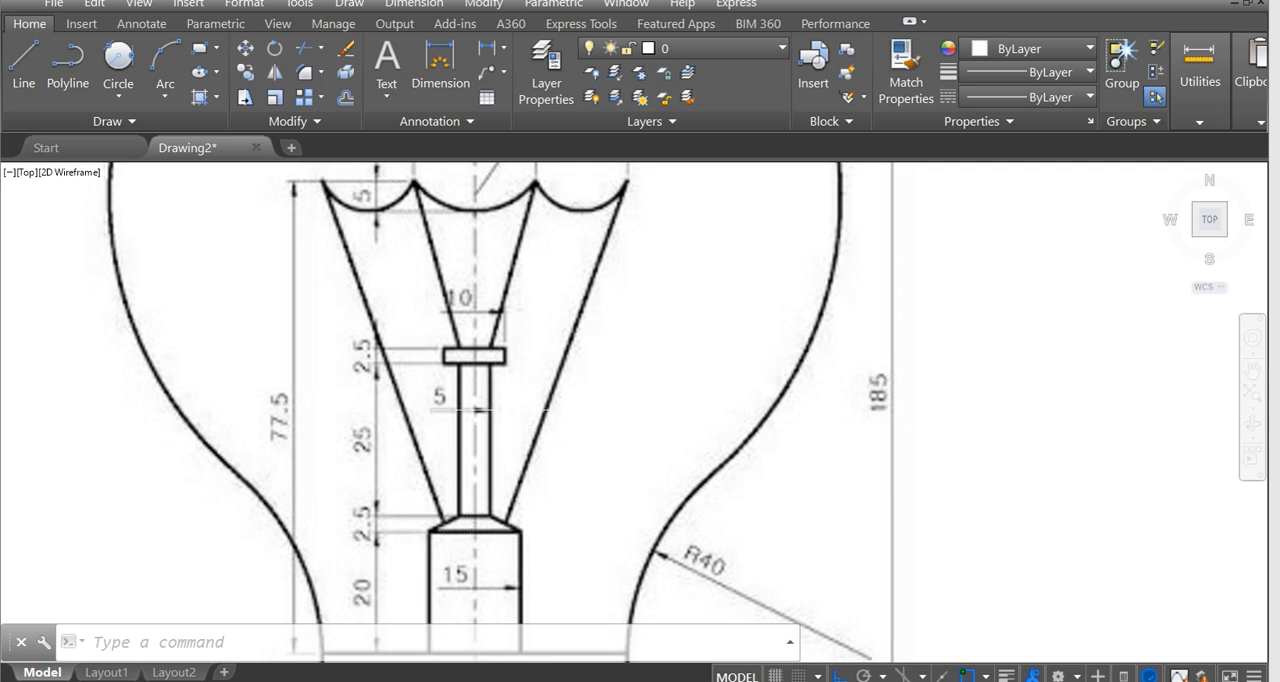
{"action": "middle_click_drag", "start_coordinate": [490, 410], "coordinate": [563, 506]}
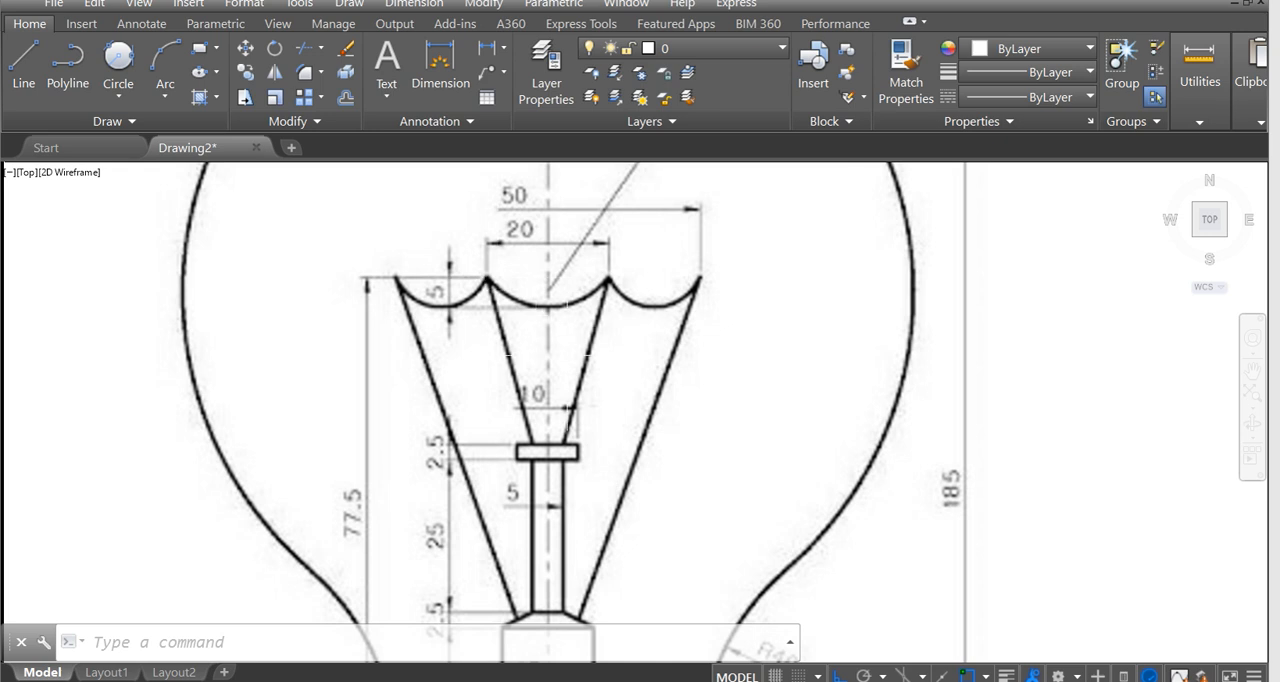
{"action": "scroll", "coordinate": [688, 320], "scroll_direction": "down", "scroll_amount": 2}
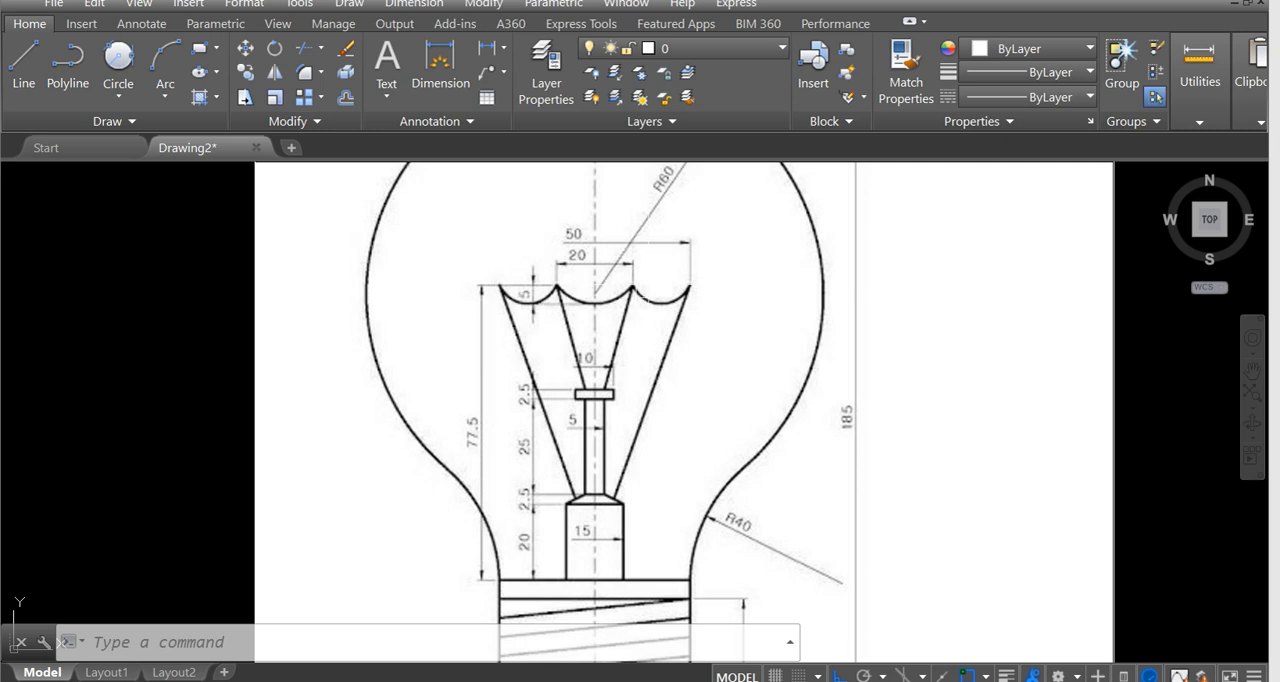
{"action": "middle_click_drag", "start_coordinate": [524, 394], "coordinate": [518, 386]}
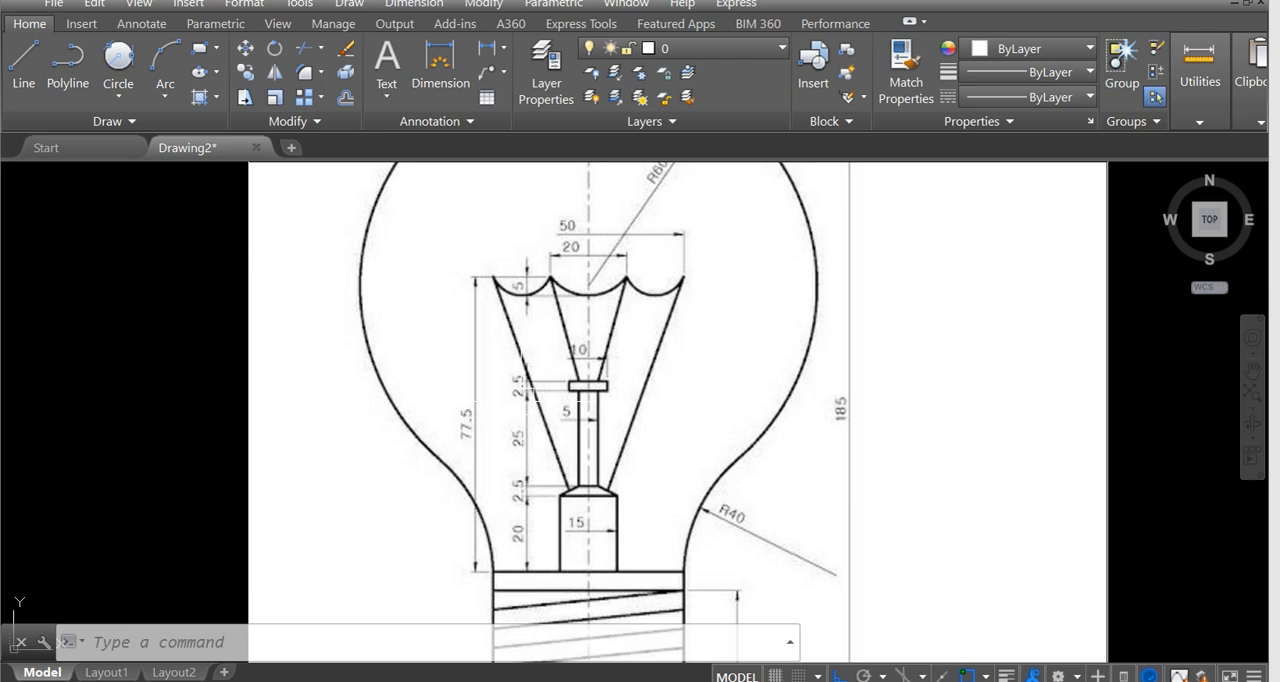
{"action": "scroll", "coordinate": [540, 408], "scroll_direction": "down", "scroll_amount": 6}
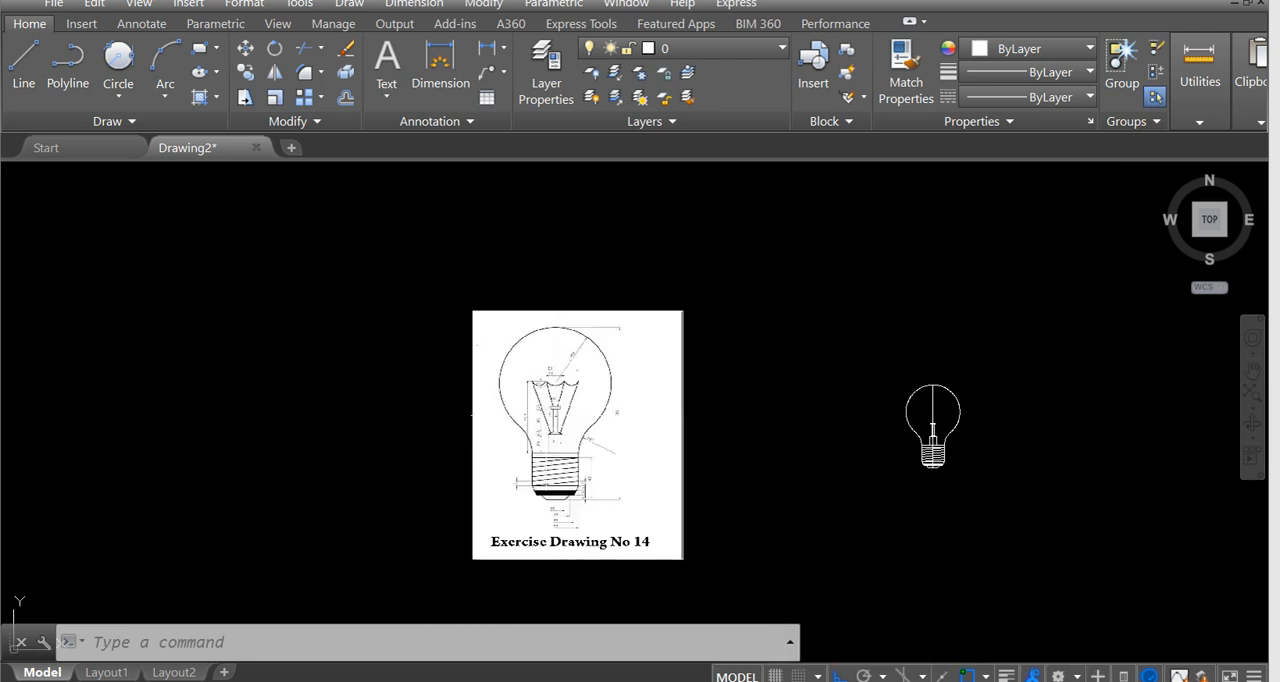
Offset the horizontal line at the top of the screw base upward by 77.5.
{"action": "middle_click_drag", "start_coordinate": [648, 405], "coordinate": [358, 401]}
{"action": "scroll", "coordinate": [591, 435], "scroll_direction": "up", "scroll_amount": 6}
{"action": "middle_click_drag", "start_coordinate": [736, 454], "coordinate": [690, 425]}
{"action": "scroll", "coordinate": [740, 426], "scroll_direction": "up", "scroll_amount": 4}
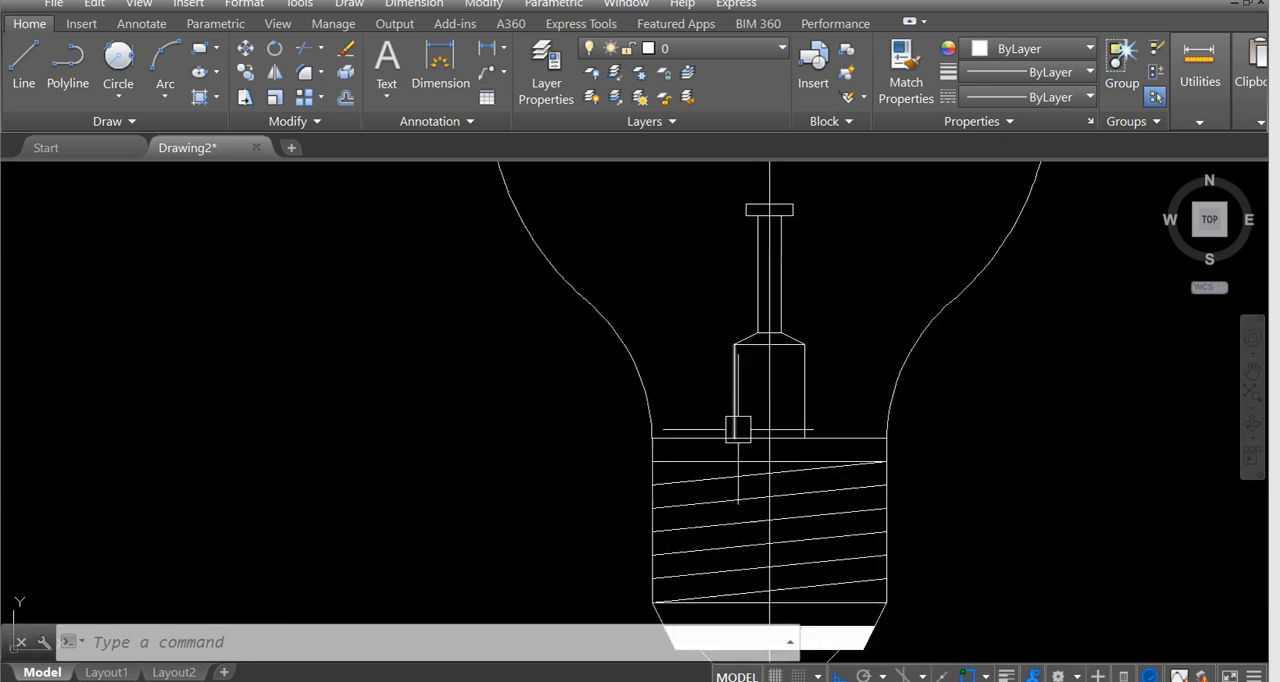
{"action": "type", "text": "o"}
{"action": "key", "text": "Return"}
{"action": "middle_click_drag", "start_coordinate": [838, 300], "coordinate": [831, 342]}
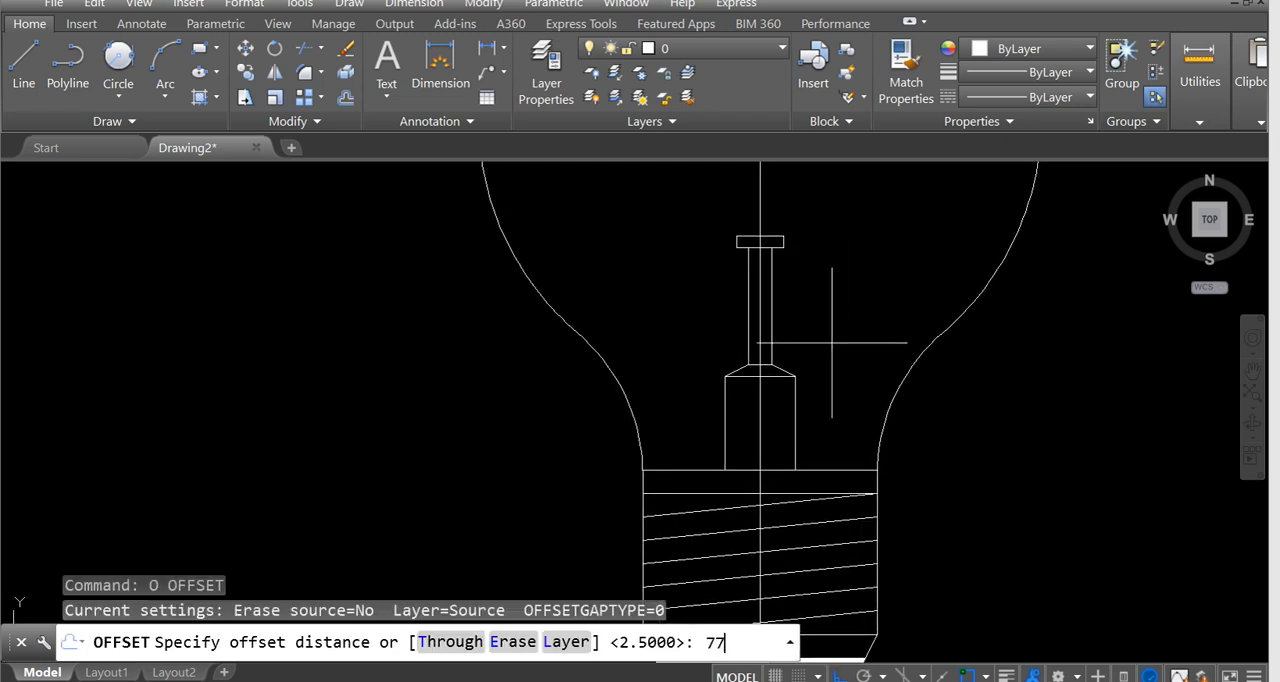
{"action": "type", "text": "77.5"}
{"action": "key", "text": "Return"}
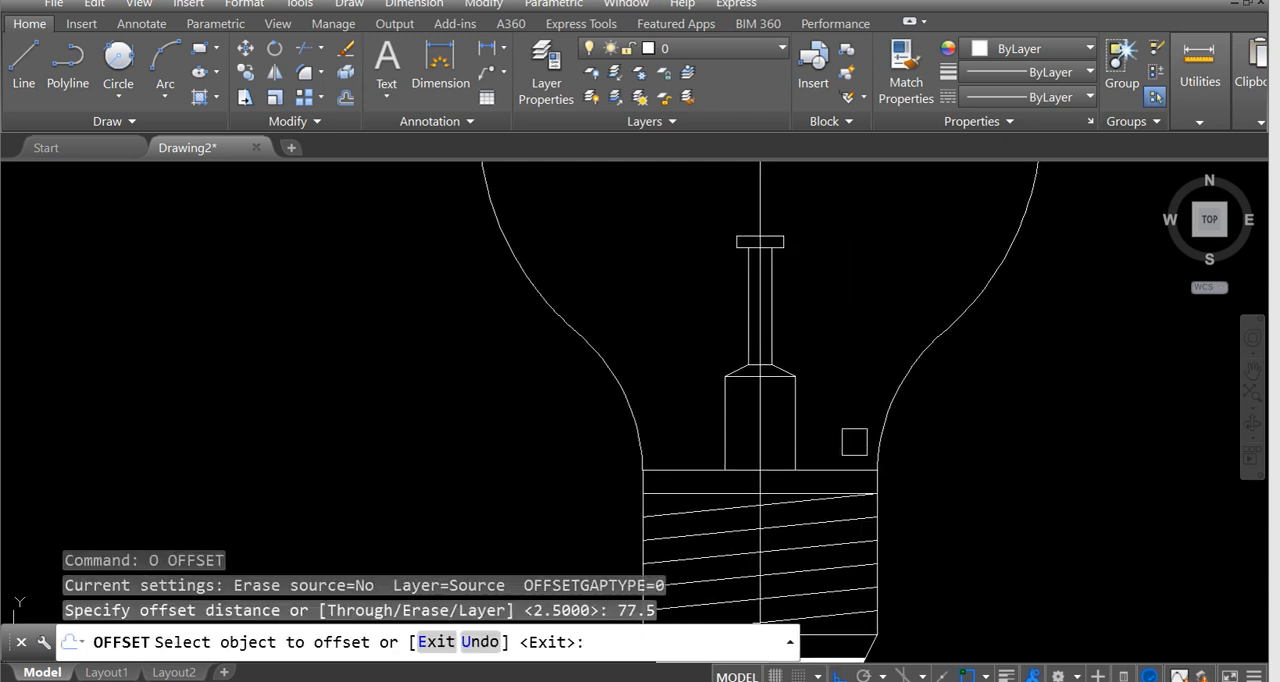
{"action": "left_click", "coordinate": [849, 469]}
{"action": "middle_click_drag", "start_coordinate": [831, 295], "coordinate": [841, 412]}
{"action": "left_click", "coordinate": [834, 304]}
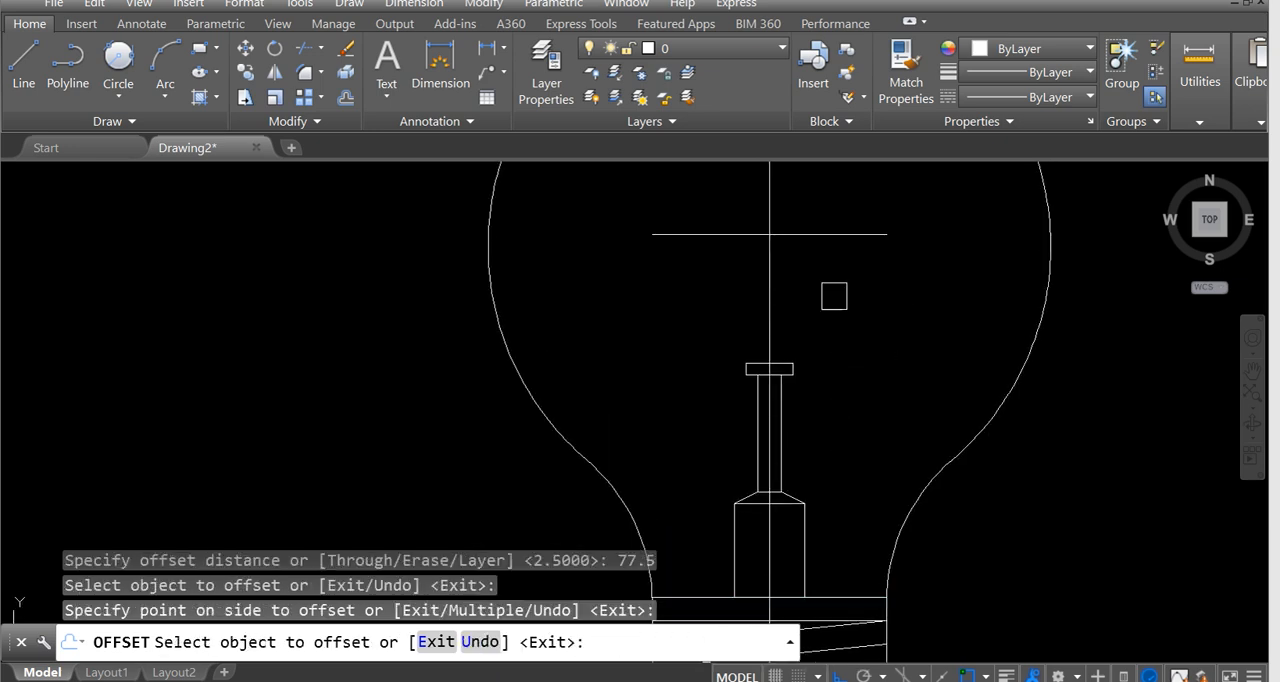
{"action": "key", "text": "Escape"}
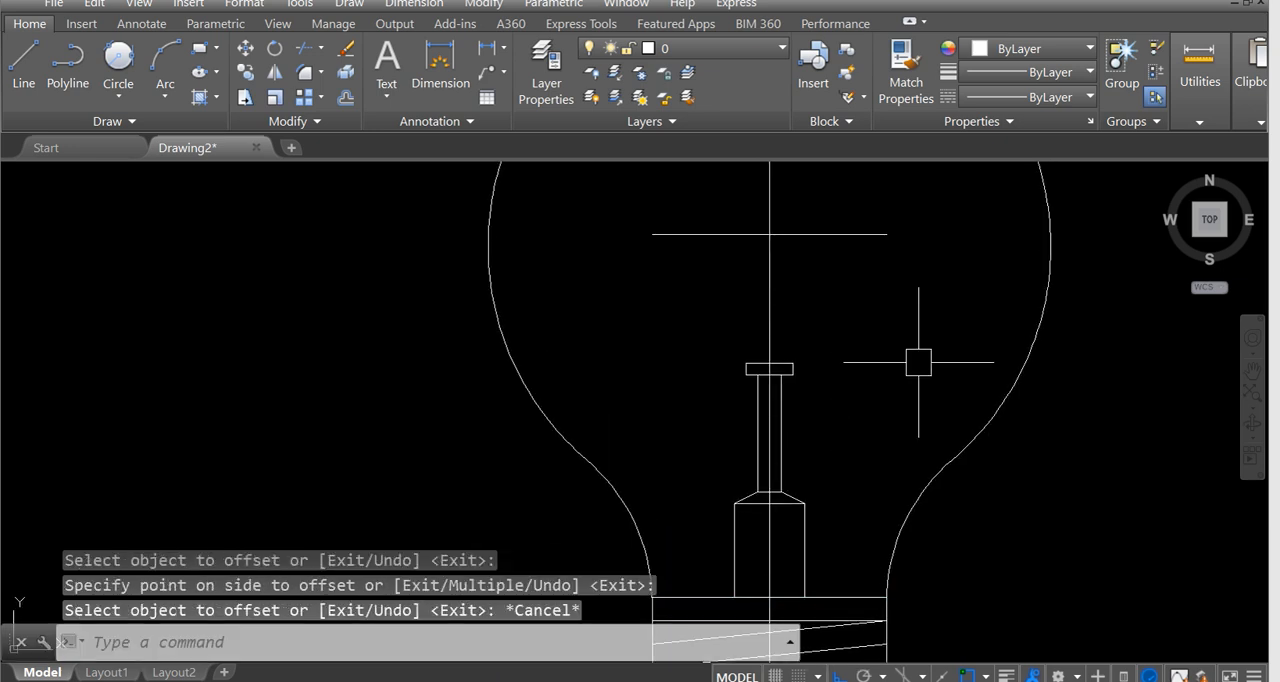
Examine the width and arc-depth dimensions of the filament's scalloped top in the reference image.
{"action": "scroll", "coordinate": [784, 373], "scroll_direction": "down", "scroll_amount": 3}
{"action": "scroll", "coordinate": [784, 373], "scroll_direction": "down", "scroll_amount": 1}
{"action": "middle_click_drag", "start_coordinate": [705, 370], "coordinate": [834, 354]}
{"action": "middle_click_drag", "start_coordinate": [341, 348], "coordinate": [388, 381]}
{"action": "scroll", "coordinate": [388, 379], "scroll_direction": "up", "scroll_amount": 2}
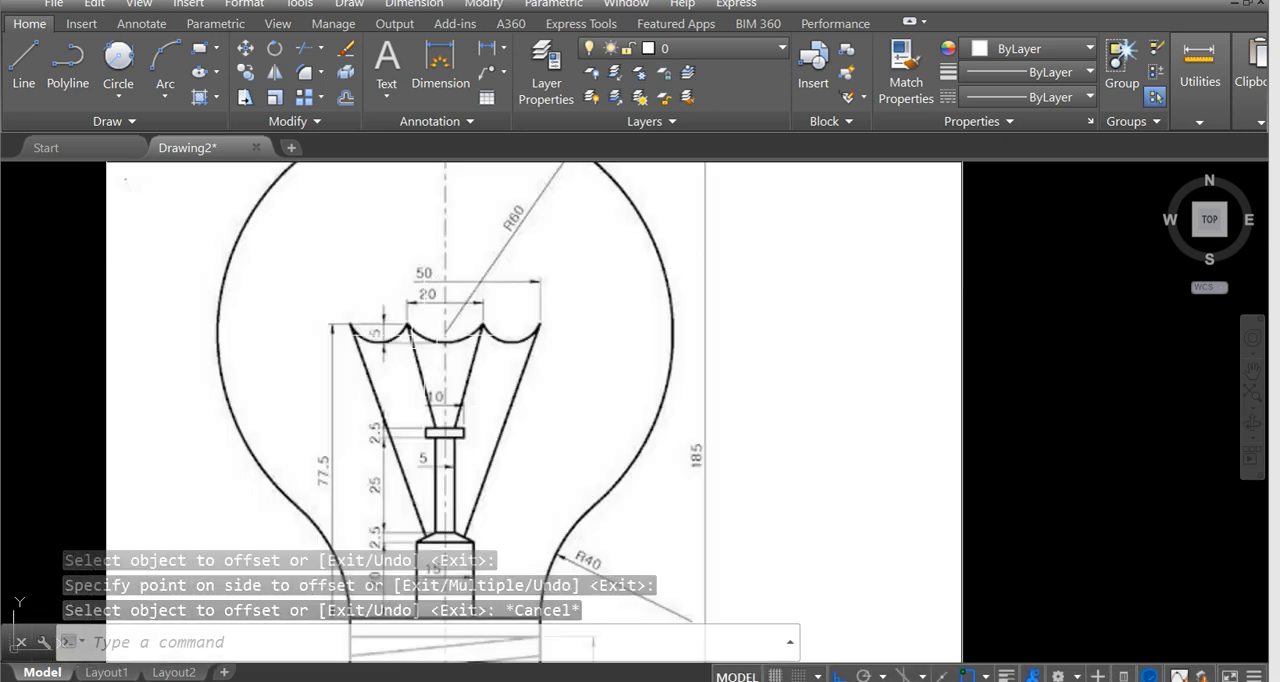
{"action": "scroll", "coordinate": [368, 265], "scroll_direction": "up", "scroll_amount": 4}
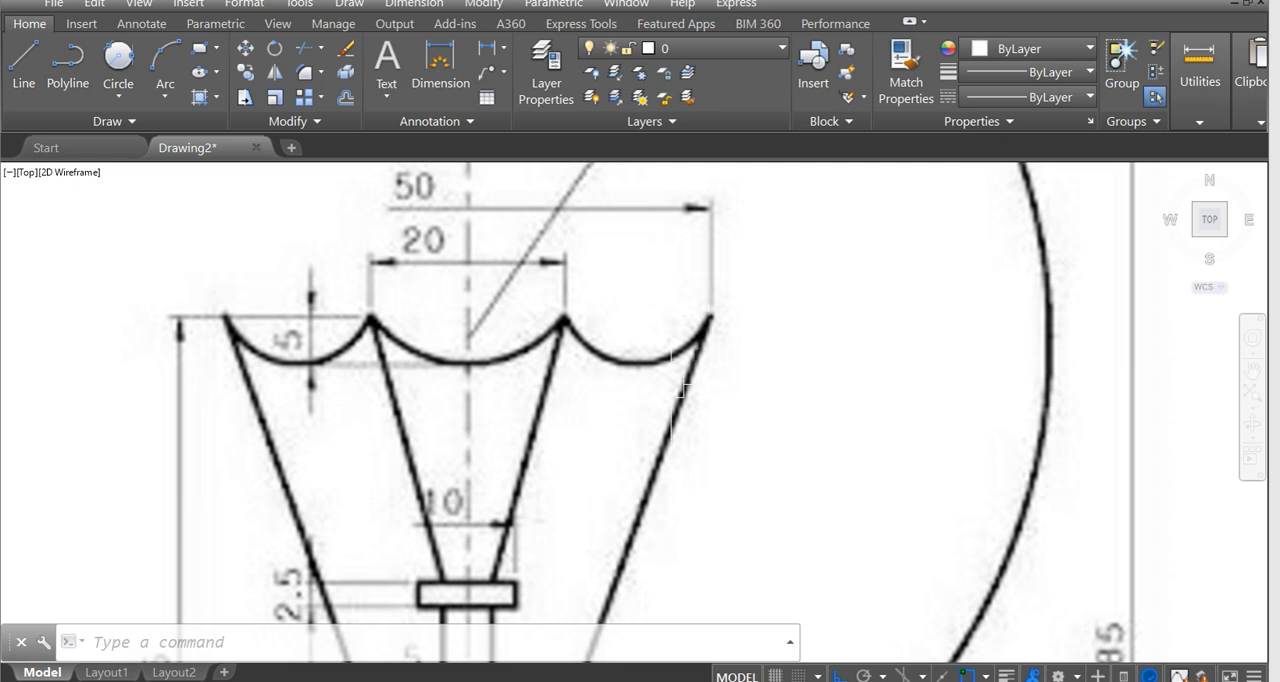
{"action": "middle_click_drag", "start_coordinate": [580, 343], "coordinate": [598, 366]}
{"action": "middle_click_drag", "start_coordinate": [548, 286], "coordinate": [562, 313]}
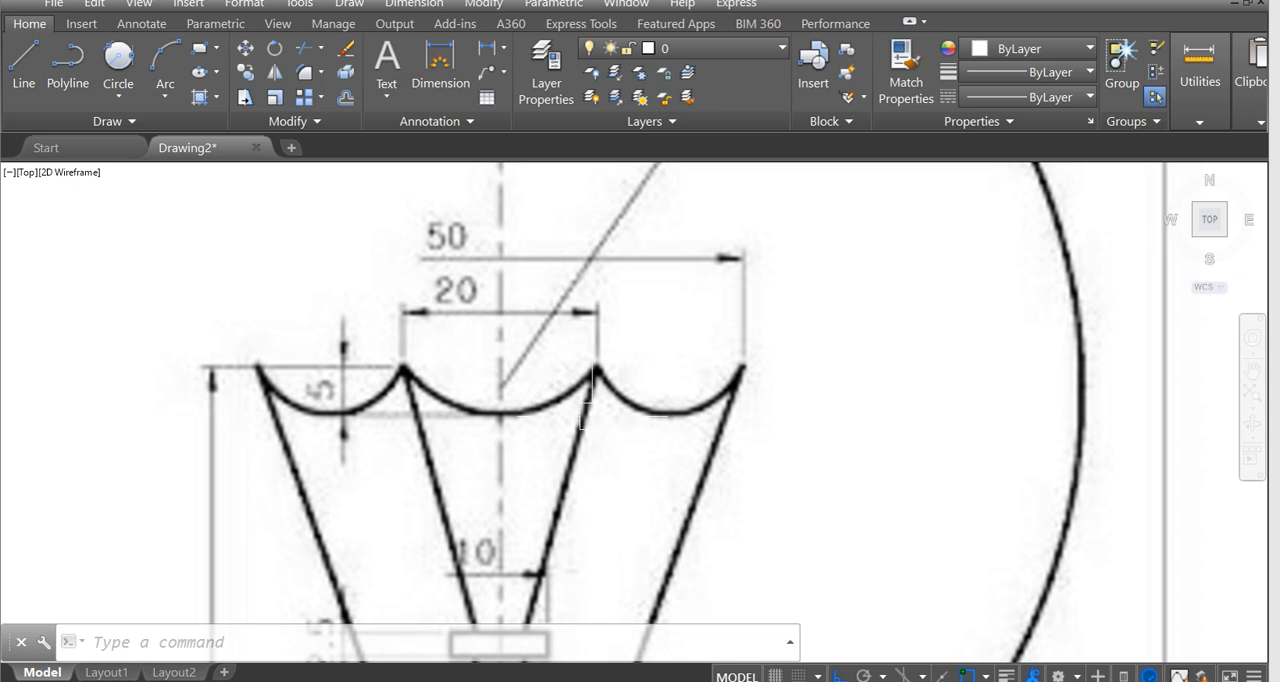
Draw a 10-unit line rightward from the centreline along the filament's upper guide line, and erase the full-width guide line.
{"action": "scroll", "coordinate": [670, 448], "scroll_direction": "down", "scroll_amount": 3}
{"action": "mouse_move", "coordinate": [750, 404]}
{"action": "middle_mouse_down"}
{"action": "mouse_move", "coordinate": [336, 413]}
{"action": "mouse_move", "coordinate": [48, 351]}
{"action": "middle_mouse_up"}
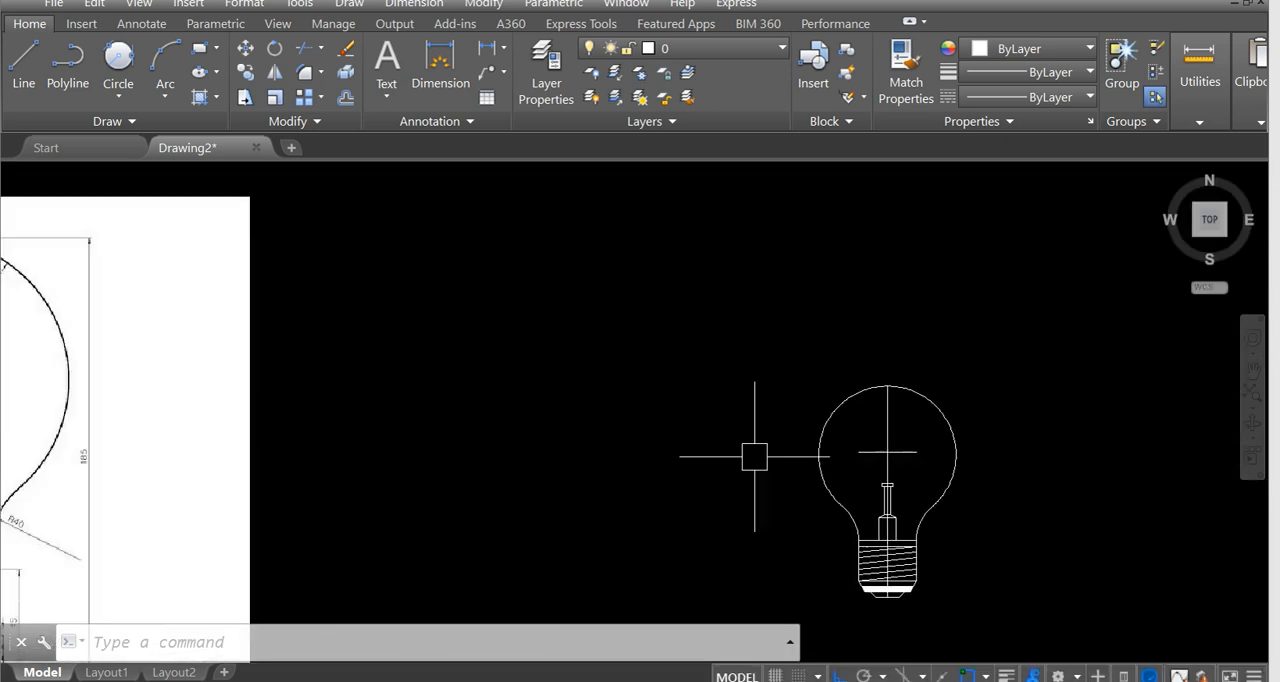
{"action": "scroll", "coordinate": [874, 455], "scroll_direction": "up", "scroll_amount": 2}
{"action": "scroll", "coordinate": [928, 424], "scroll_direction": "up", "scroll_amount": 4}
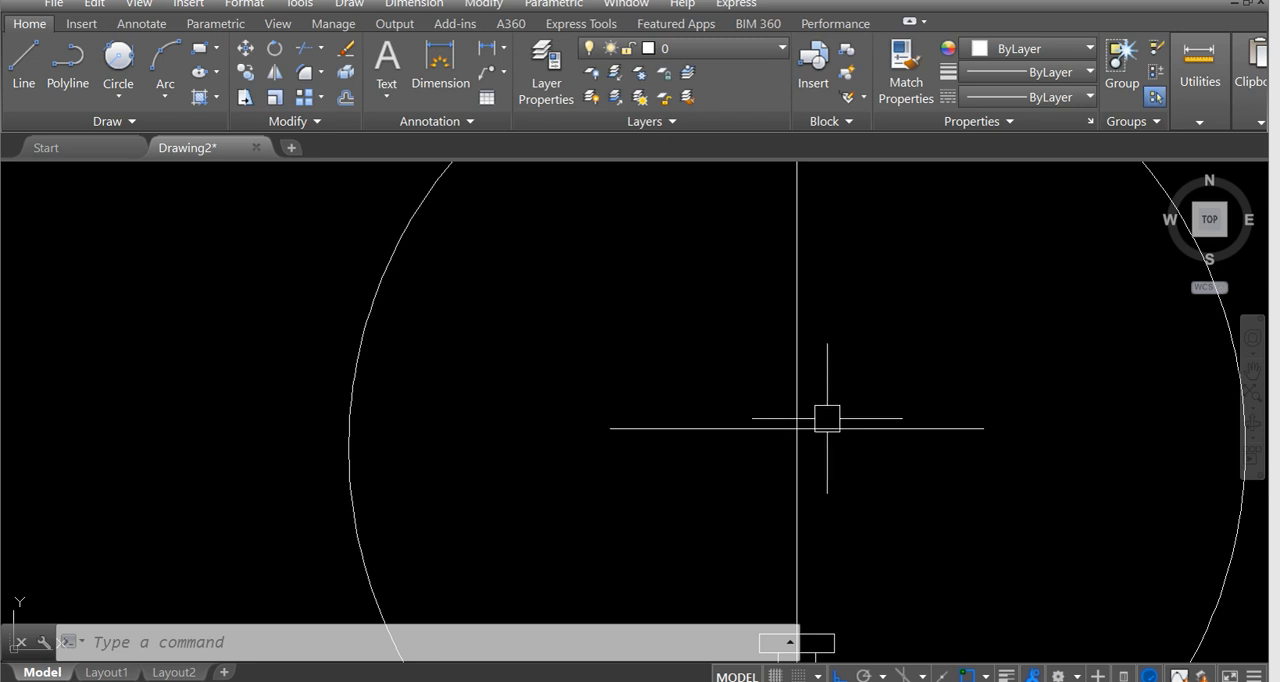
{"action": "type", "text": "l"}
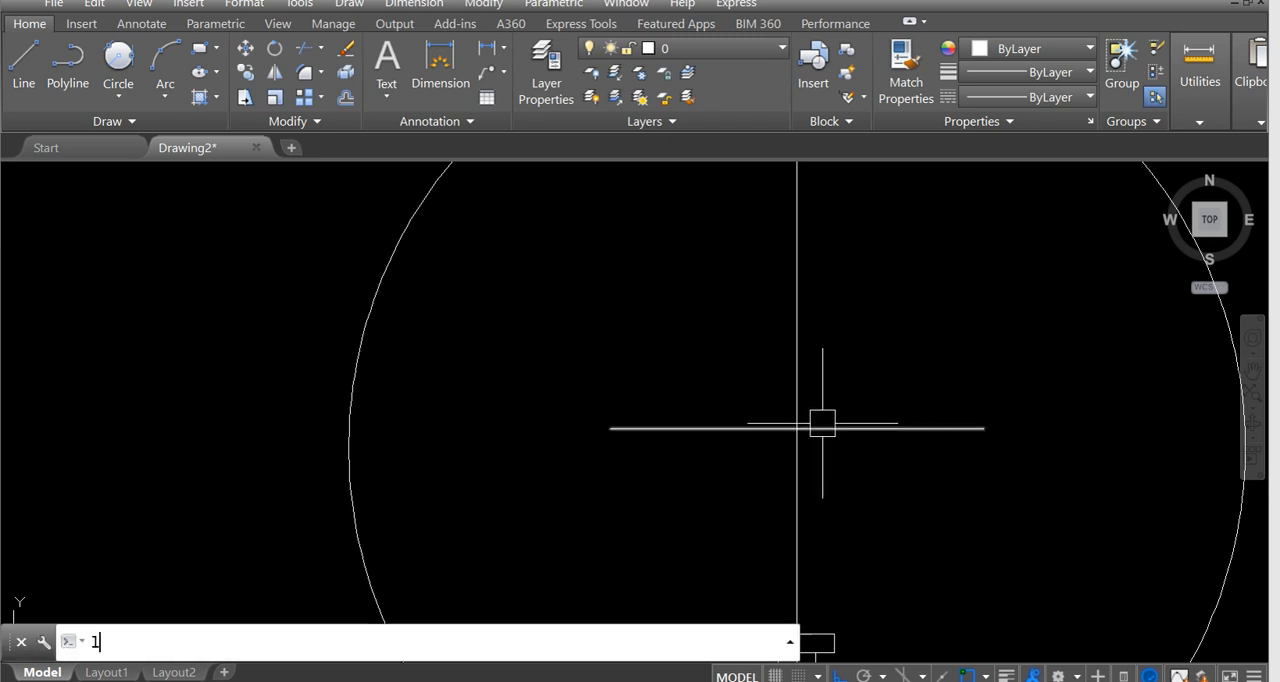
{"action": "key", "text": "Return"}
{"action": "left_click", "coordinate": [798, 429]}
{"action": "type", "text": "10"}
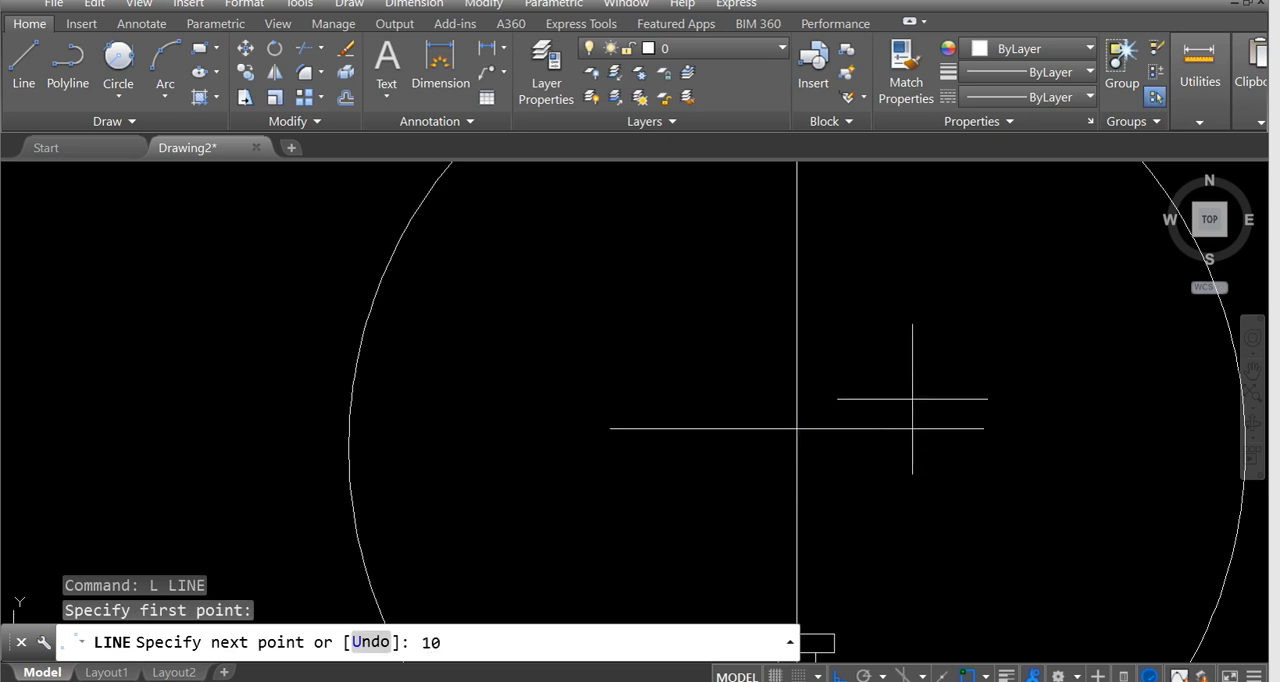
{"action": "key", "text": "Return"}
{"action": "key", "text": "Return"}
{"action": "left_click", "coordinate": [638, 430]}
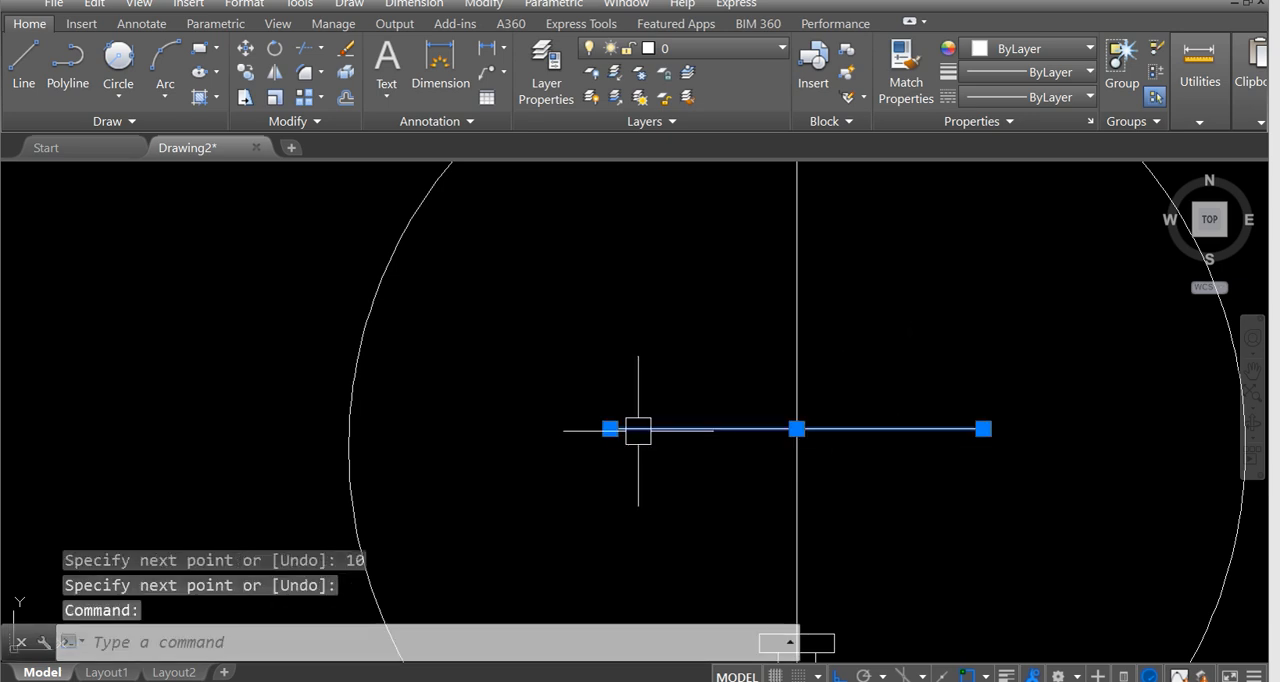
{"action": "key", "text": "Delete"}
Extend the filament's top edge with a separate 15-unit horizontal line from the outer end of the 10-unit line.
{"action": "scroll", "coordinate": [800, 390], "scroll_direction": "up", "scroll_amount": 3}
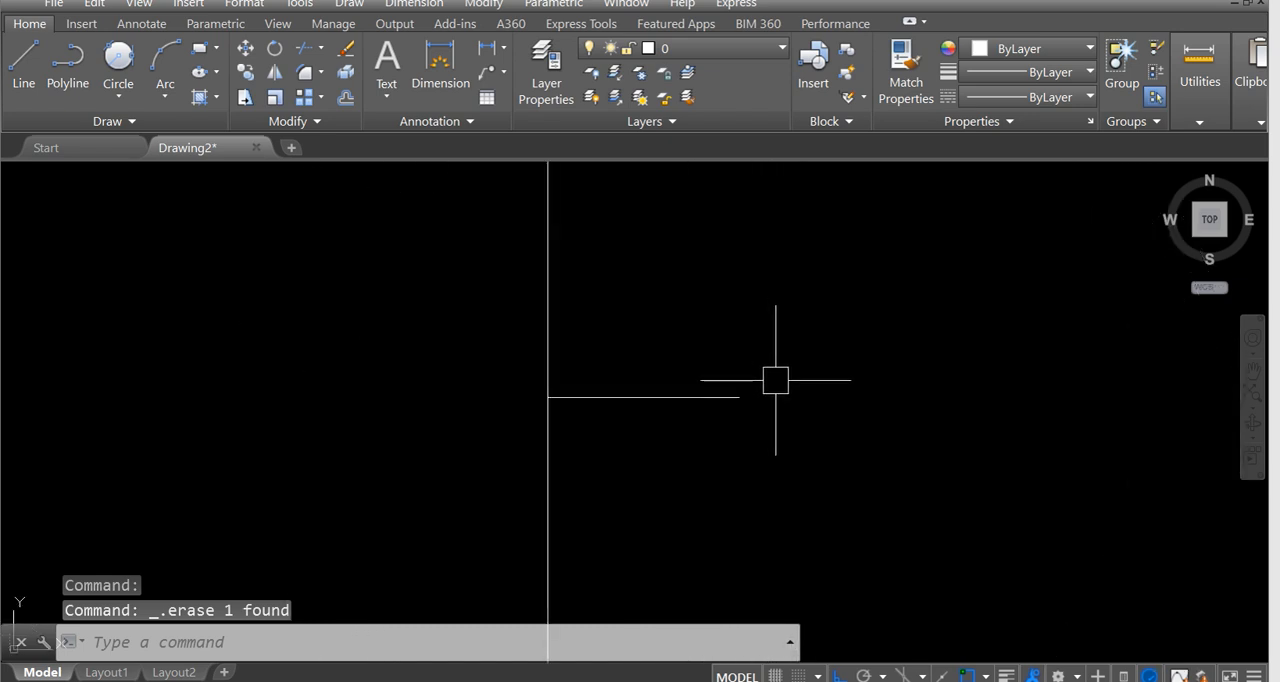
{"action": "type", "text": "l"}
{"action": "key", "text": "Return"}
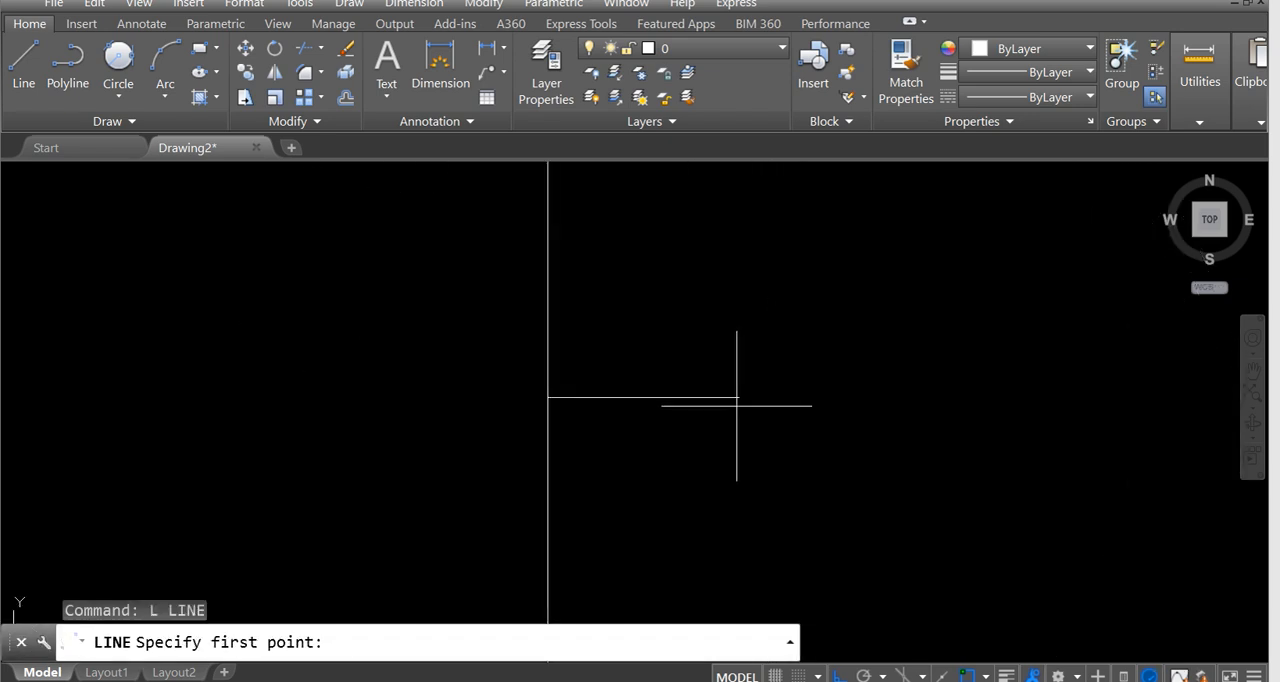
{"action": "left_click", "coordinate": [738, 396]}
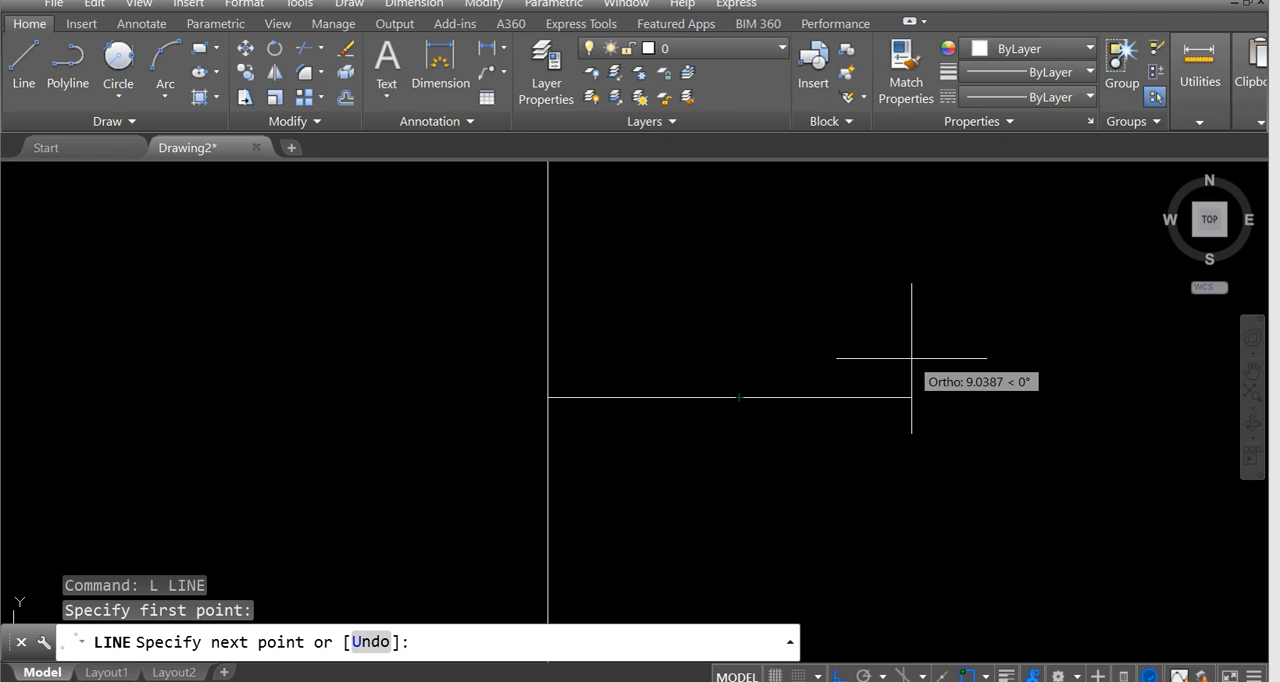
{"action": "type", "text": "15"}
{"action": "key", "text": "Return"}
{"action": "key", "text": "Return"}
{"action": "scroll", "coordinate": [794, 420], "scroll_direction": "down", "scroll_amount": 4}
{"action": "scroll", "coordinate": [794, 420], "scroll_direction": "up", "scroll_amount": 5}
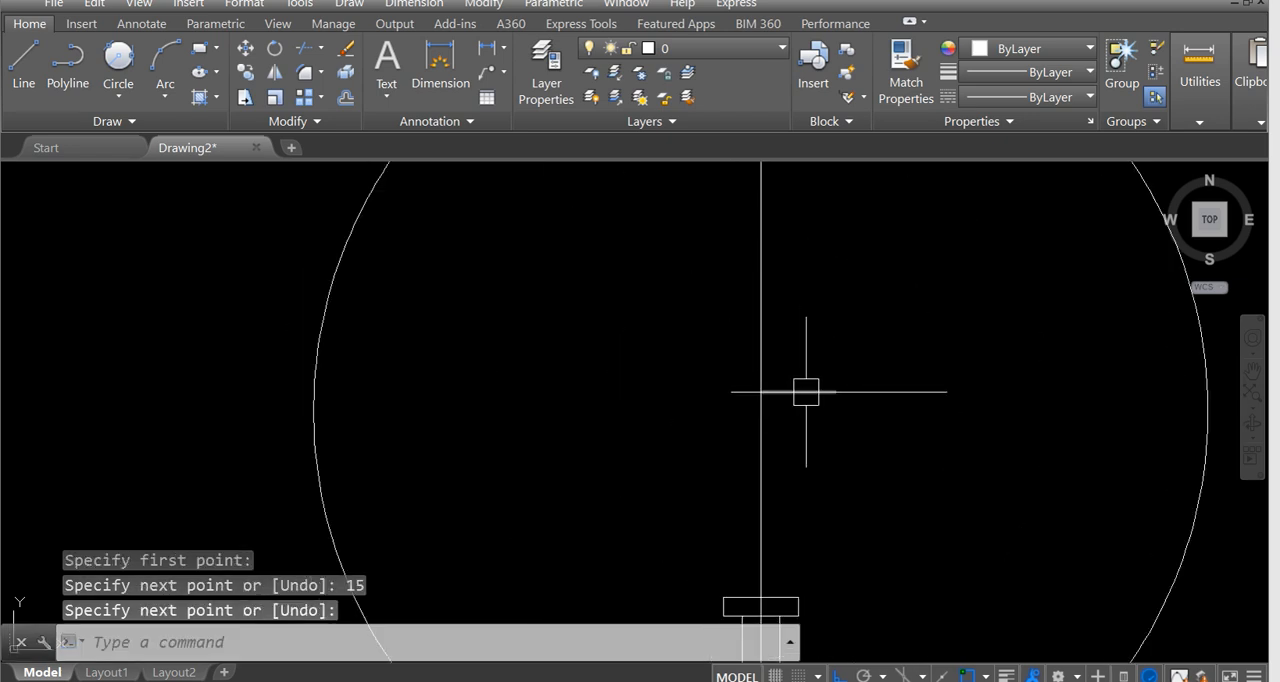
{"action": "left_click", "coordinate": [808, 391]}
{"action": "left_click", "coordinate": [891, 391]}
{"action": "key", "text": "Escape"}
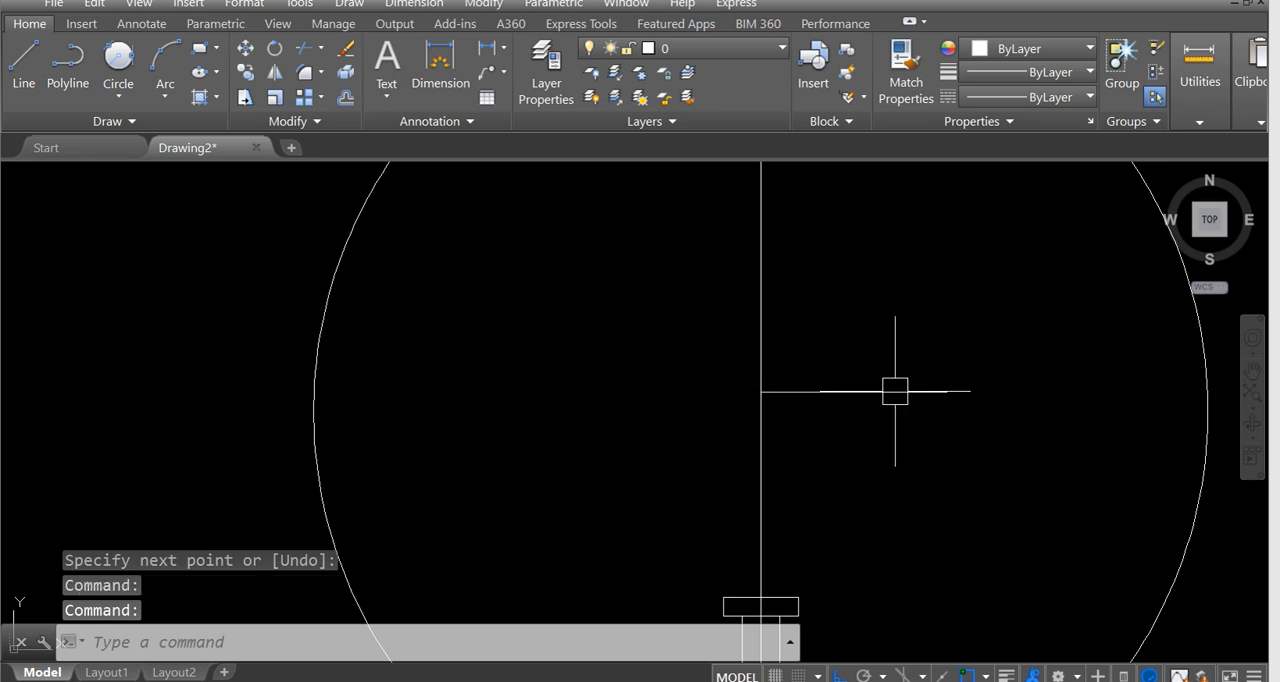
Recheck the scallop widths and the arc depth of the filament in the reference image.
{"action": "scroll", "coordinate": [885, 400], "scroll_direction": "down", "scroll_amount": 5}
{"action": "middle_click_drag", "start_coordinate": [294, 383], "coordinate": [463, 411]}
{"action": "scroll", "coordinate": [376, 437], "scroll_direction": "up", "scroll_amount": 6}
{"action": "mouse_move", "coordinate": [356, 371]}
{"action": "middle_mouse_down"}
{"action": "mouse_move", "coordinate": [427, 389]}
{"action": "mouse_move", "coordinate": [379, 360]}
{"action": "mouse_move", "coordinate": [390, 365]}
{"action": "middle_mouse_up"}
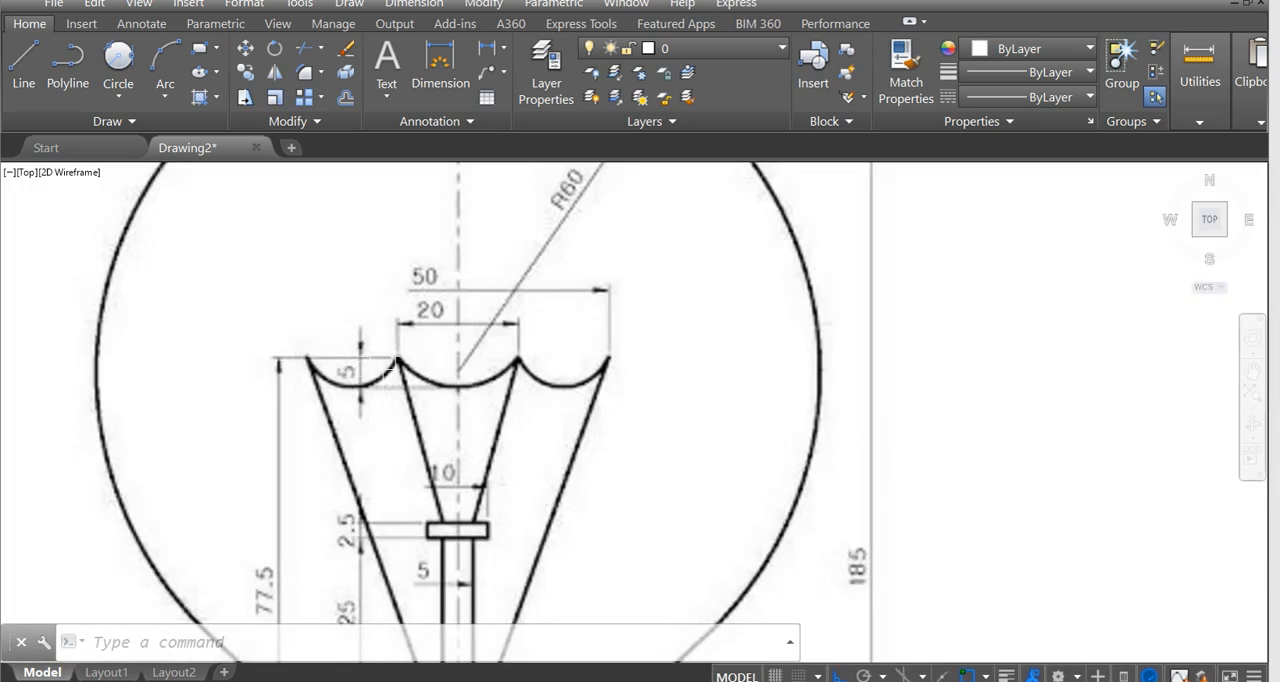
{"action": "scroll", "coordinate": [396, 362], "scroll_direction": "up", "scroll_amount": 4}
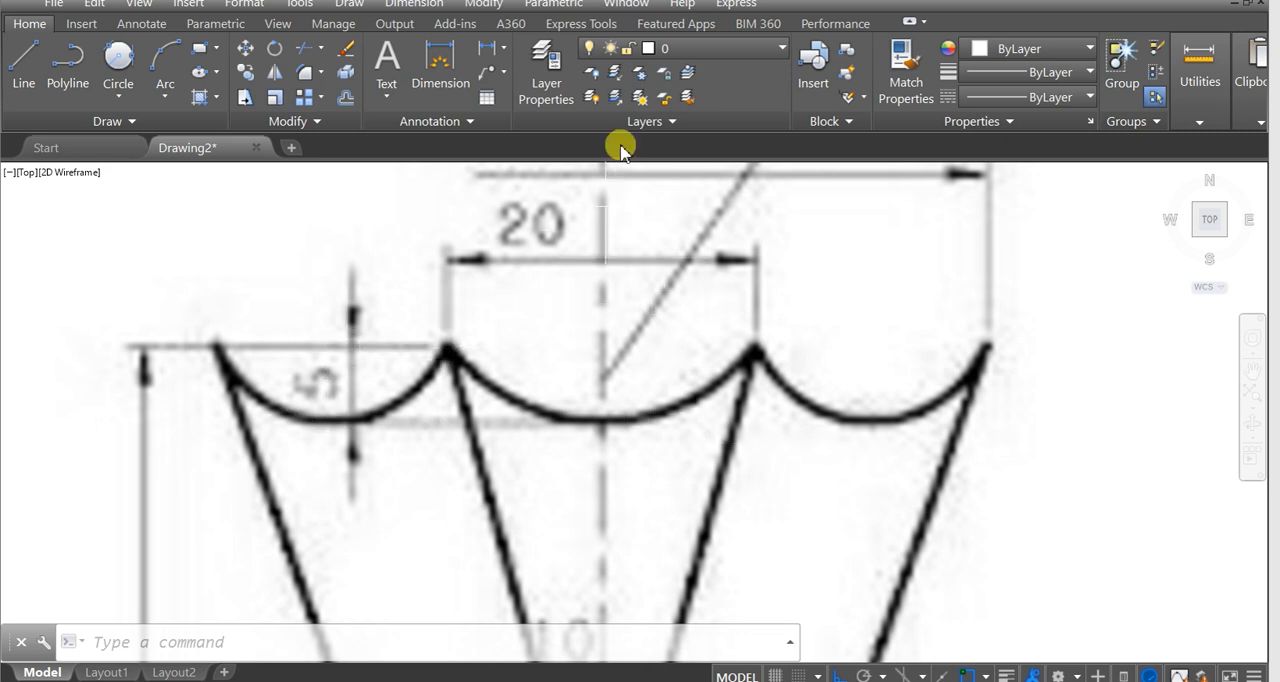
{"action": "scroll", "coordinate": [652, 290], "scroll_direction": "down", "scroll_amount": 6}
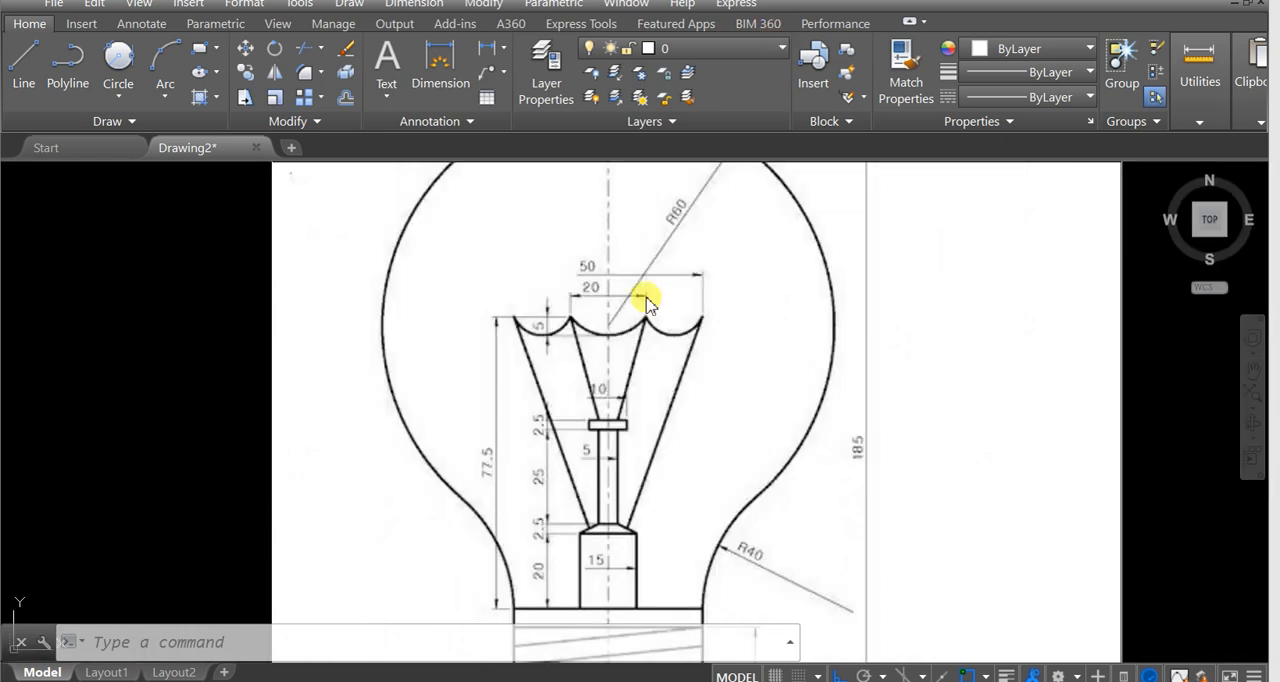
{"action": "scroll", "coordinate": [555, 322], "scroll_direction": "up", "scroll_amount": 2}
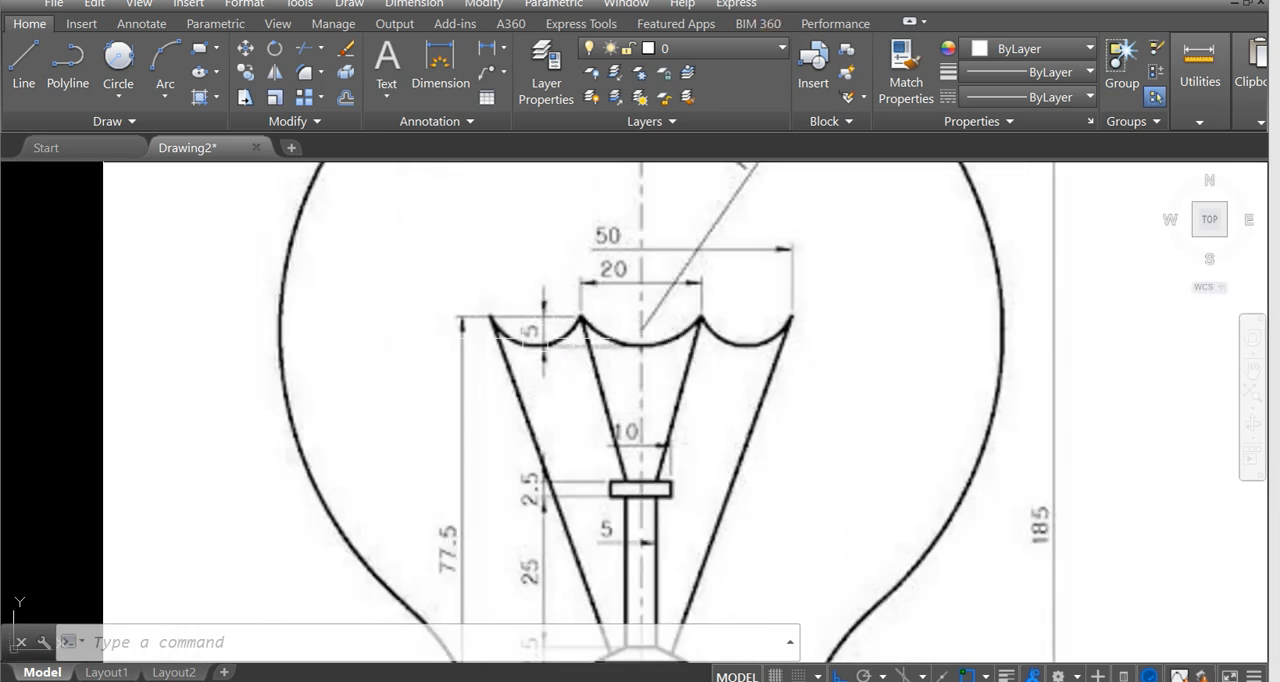
{"action": "scroll", "coordinate": [548, 345], "scroll_direction": "down", "scroll_amount": 6}
Offset the 10-unit and 15-unit filament top lines downward by 5.
{"action": "scroll", "coordinate": [790, 425], "scroll_direction": "up", "scroll_amount": 5}
{"action": "scroll", "coordinate": [672, 378], "scroll_direction": "up", "scroll_amount": 4}
{"action": "middle_click_drag", "start_coordinate": [646, 354], "coordinate": [717, 406]}
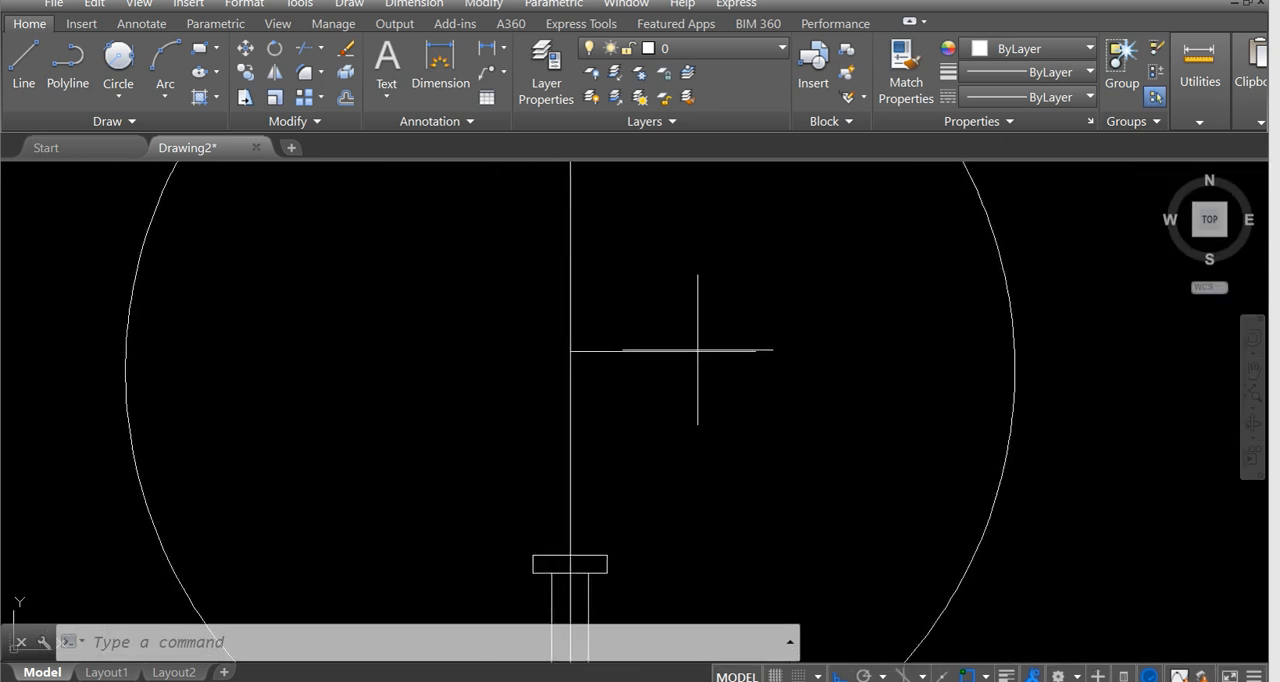
{"action": "left_click", "coordinate": [644, 351]}
{"action": "left_click", "coordinate": [609, 353]}
{"action": "key", "text": "Escape"}
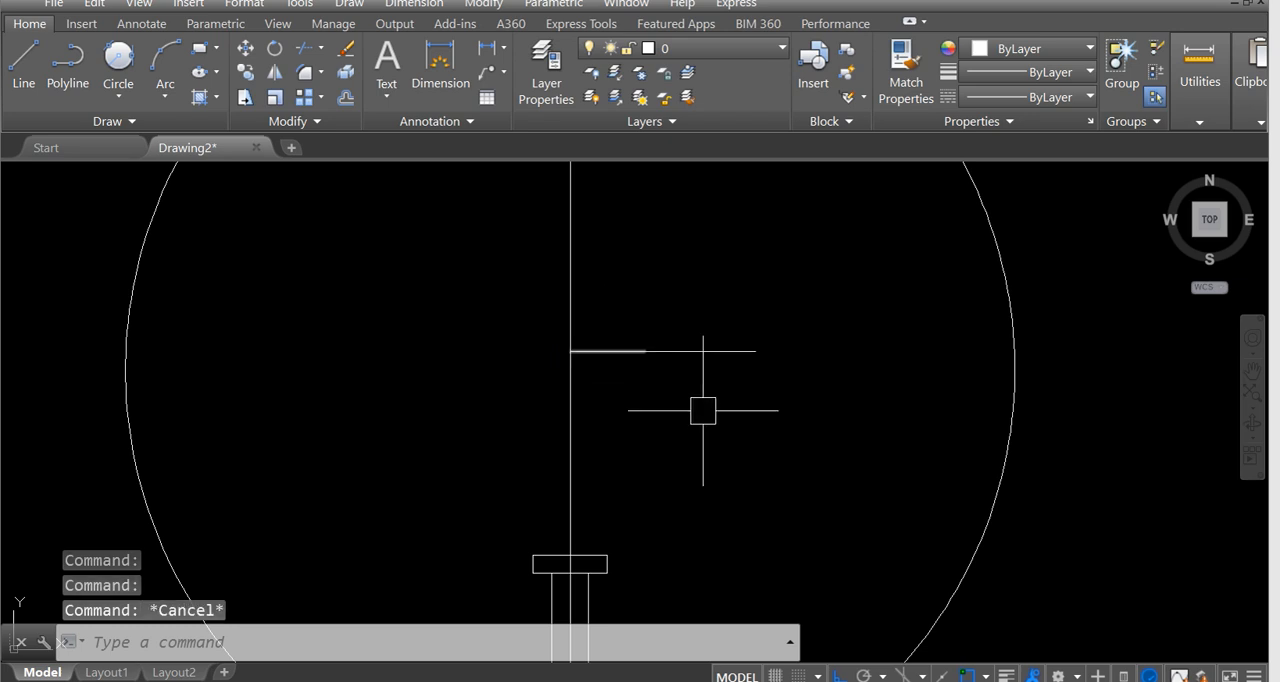
{"action": "type", "text": "o"}
{"action": "key", "text": "Return"}
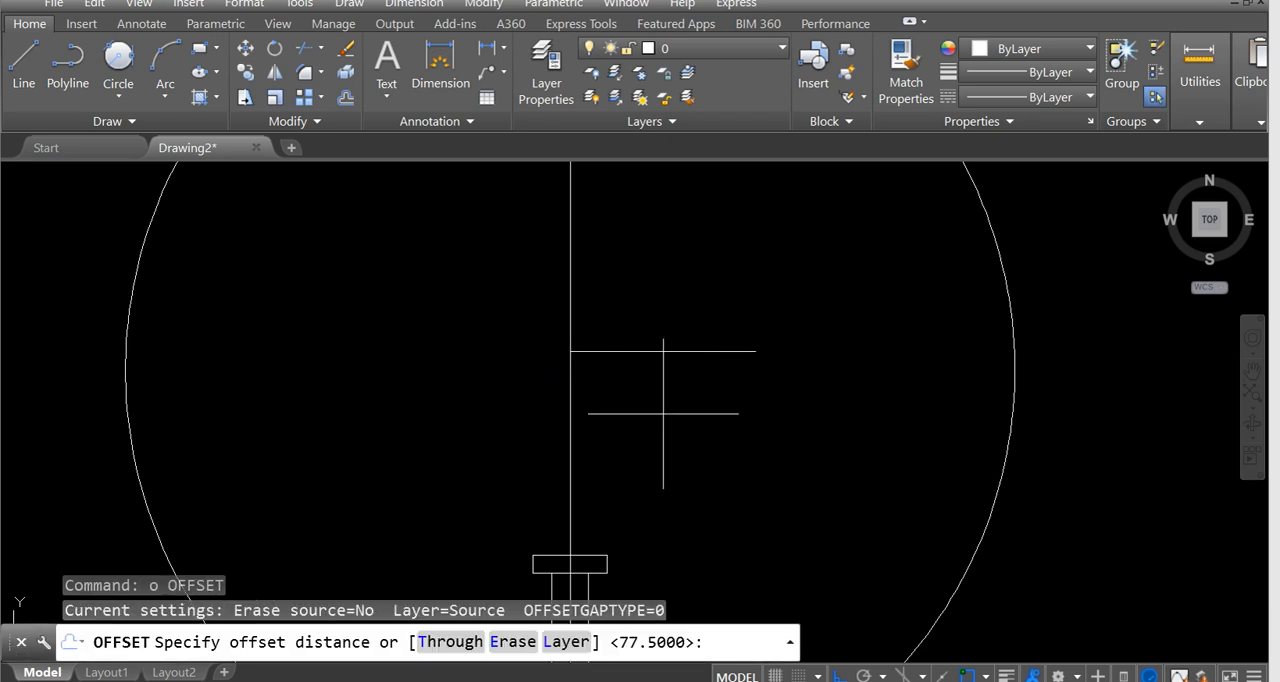
{"action": "type", "text": "5"}
{"action": "key", "text": "Return"}
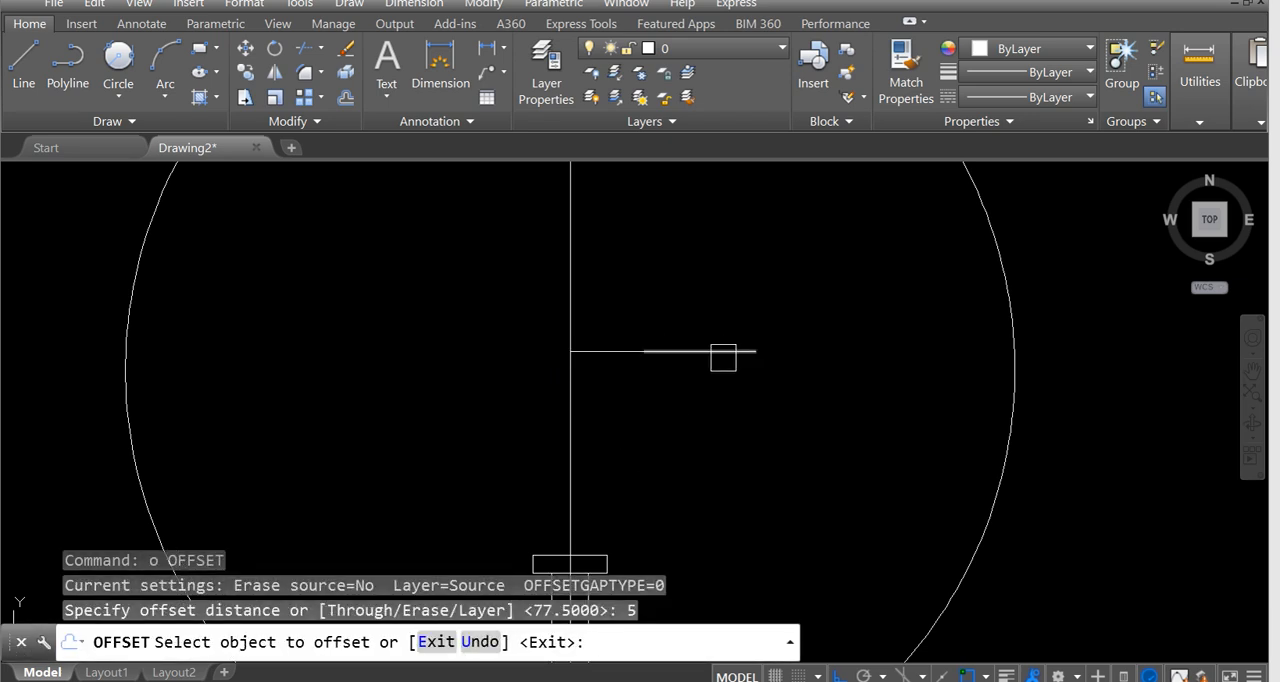
{"action": "left_click", "coordinate": [723, 354]}
{"action": "left_click", "coordinate": [700, 385]}
{"action": "left_click", "coordinate": [591, 354]}
{"action": "left_click", "coordinate": [600, 410]}
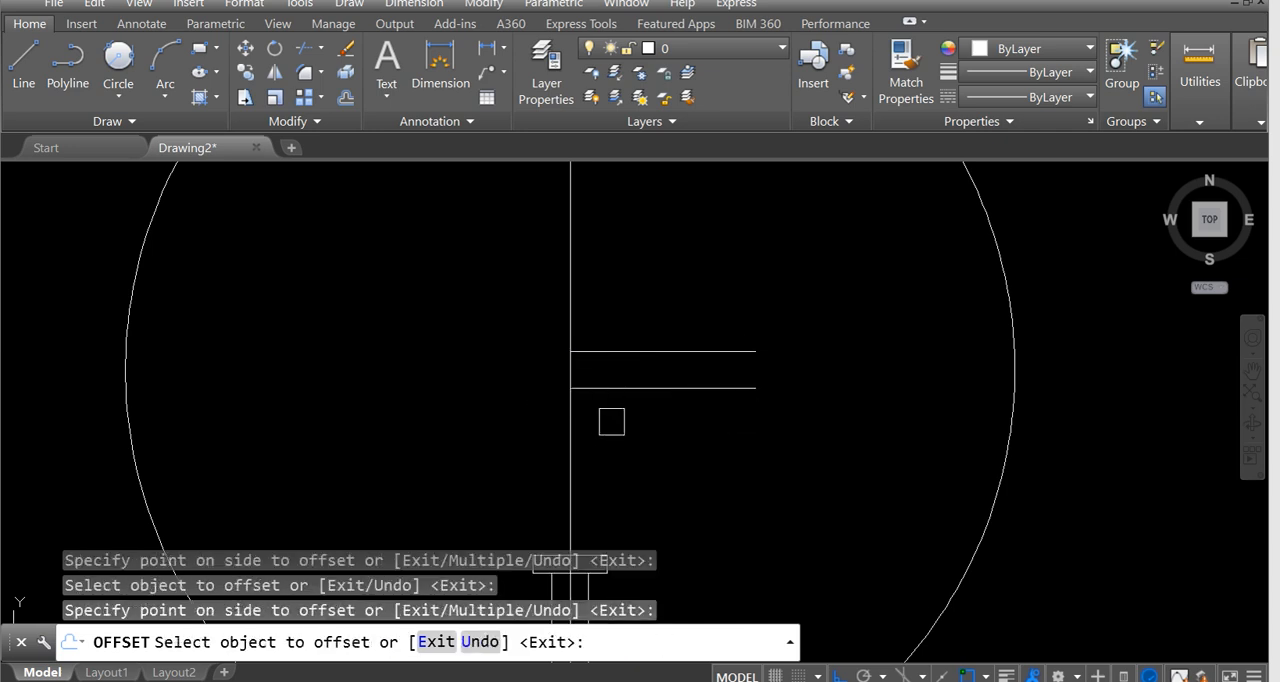
{"action": "key", "text": "Escape"}
Mirror the four horizontal filament lines about the bulb's vertical centreline, keeping the source objects.
{"action": "type", "text": "mi"}
{"action": "key", "text": "Return"}
{"action": "left_click", "coordinate": [513, 307]}
{"action": "left_click", "coordinate": [808, 417]}
{"action": "key", "text": "Return"}
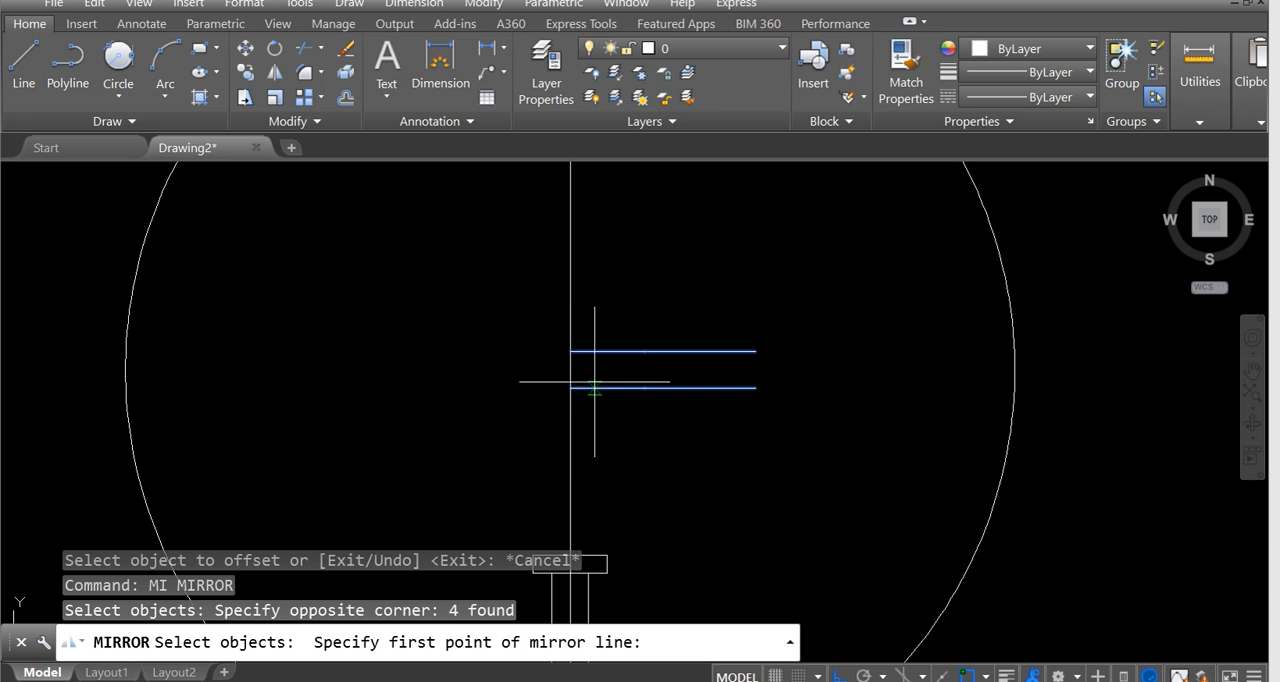
{"action": "left_click", "coordinate": [570, 387]}
{"action": "left_click", "coordinate": [549, 523]}
{"action": "key", "text": "Return"}
Examine the mirrored filament lines and how the lower one is split into segments left of the centreline.
{"action": "scroll", "coordinate": [481, 394], "scroll_direction": "down", "scroll_amount": 2}
{"action": "middle_click_drag", "start_coordinate": [481, 396], "coordinate": [529, 428]}
{"action": "scroll", "coordinate": [529, 428], "scroll_direction": "down", "scroll_amount": 5}
{"action": "scroll", "coordinate": [675, 368], "scroll_direction": "up", "scroll_amount": 5}
{"action": "scroll", "coordinate": [655, 363], "scroll_direction": "down", "scroll_amount": 5}
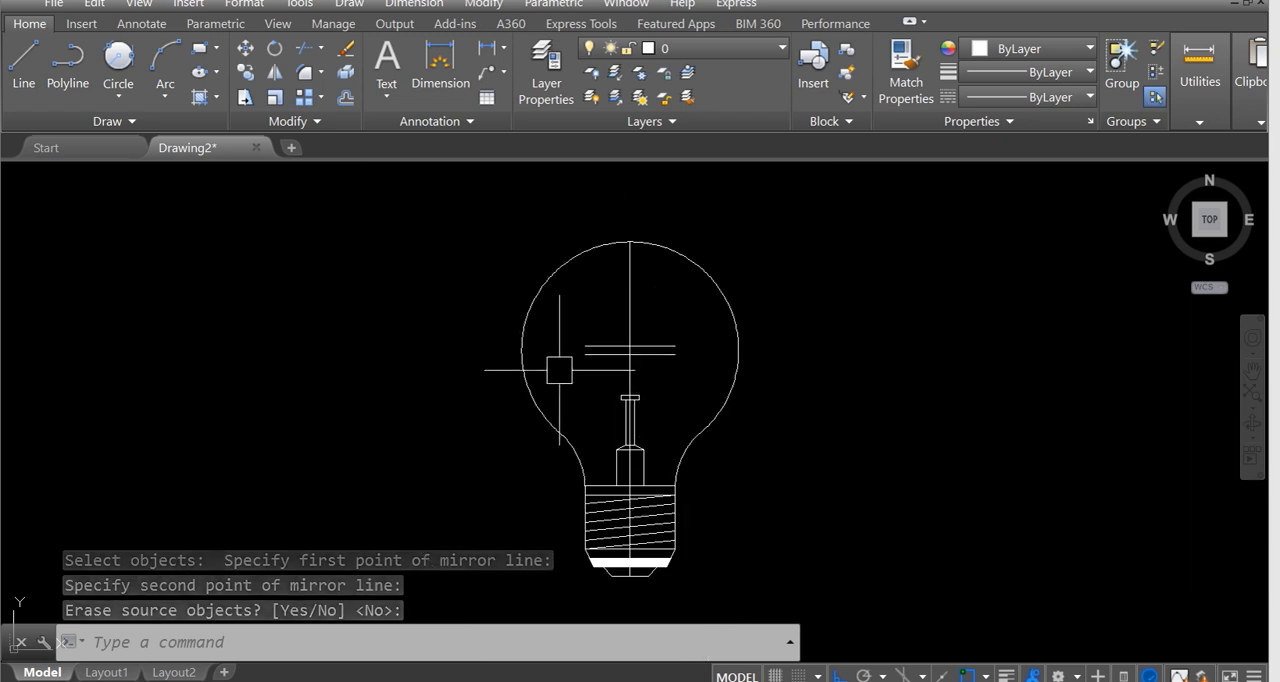
{"action": "scroll", "coordinate": [560, 366], "scroll_direction": "up", "scroll_amount": 5}
{"action": "mouse_move", "coordinate": [556, 381]}
{"action": "middle_mouse_down"}
{"action": "mouse_move", "coordinate": [684, 455]}
{"action": "mouse_move", "coordinate": [686, 400]}
{"action": "middle_mouse_up"}
{"action": "scroll", "coordinate": [679, 399], "scroll_direction": "up", "scroll_amount": 2}
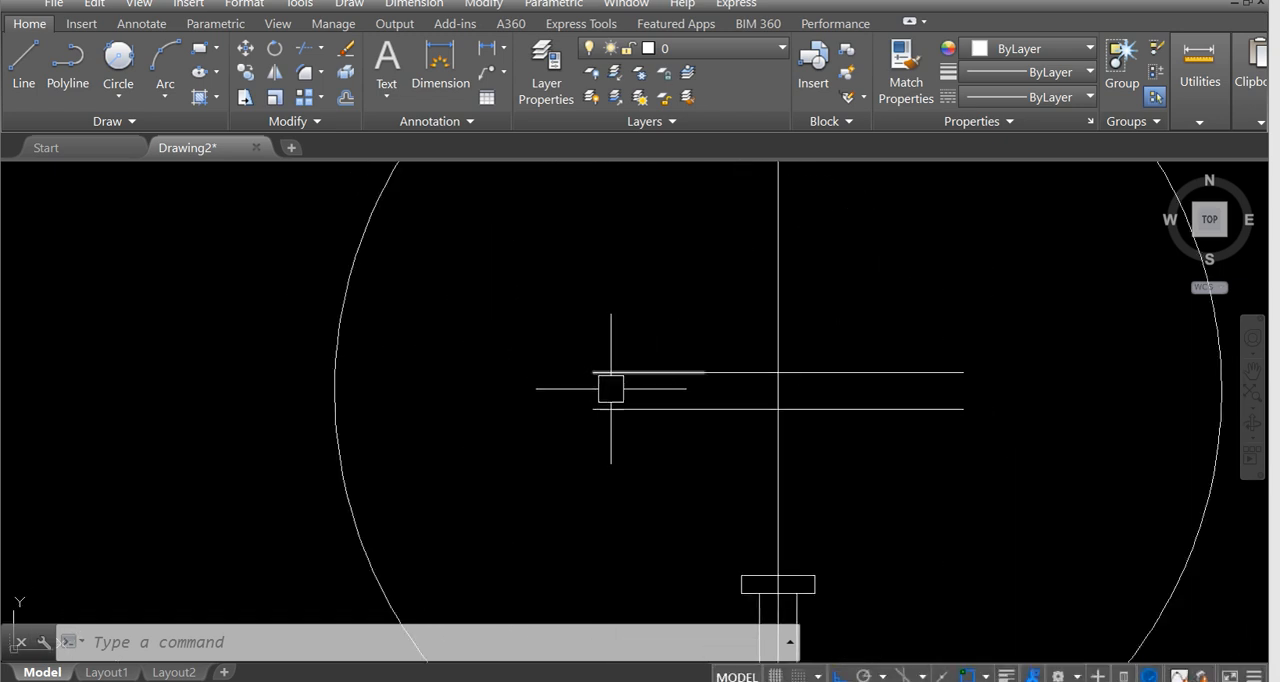
{"action": "left_click", "coordinate": [655, 408]}
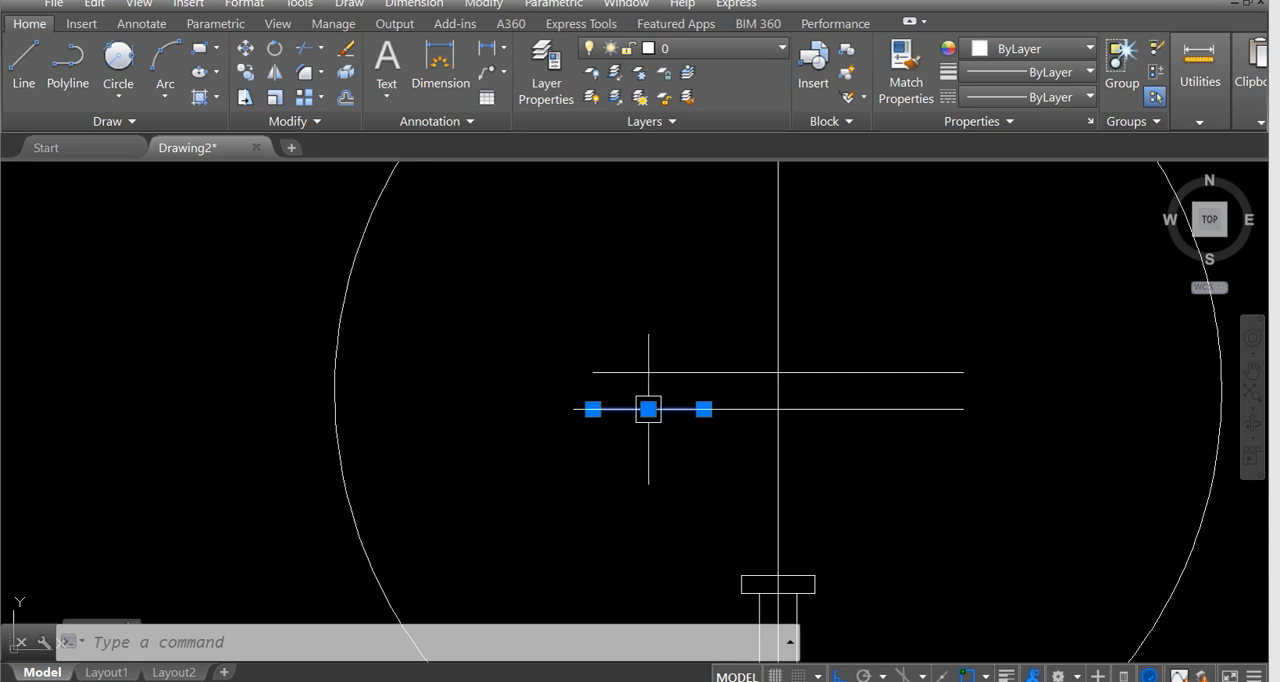
{"action": "left_click", "coordinate": [737, 408]}
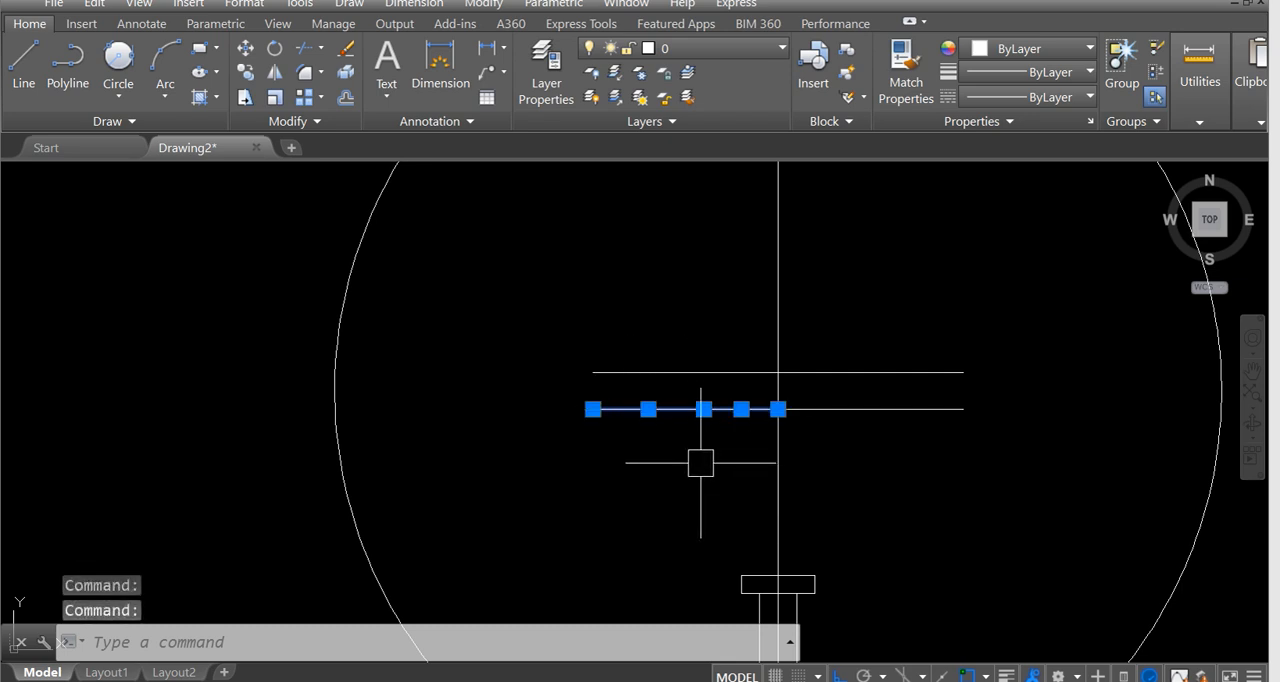
{"action": "key", "text": "Escape"}
{"action": "scroll", "coordinate": [703, 460], "scroll_direction": "up", "scroll_amount": 2}
{"action": "scroll", "coordinate": [543, 380], "scroll_direction": "down", "scroll_amount": 3}
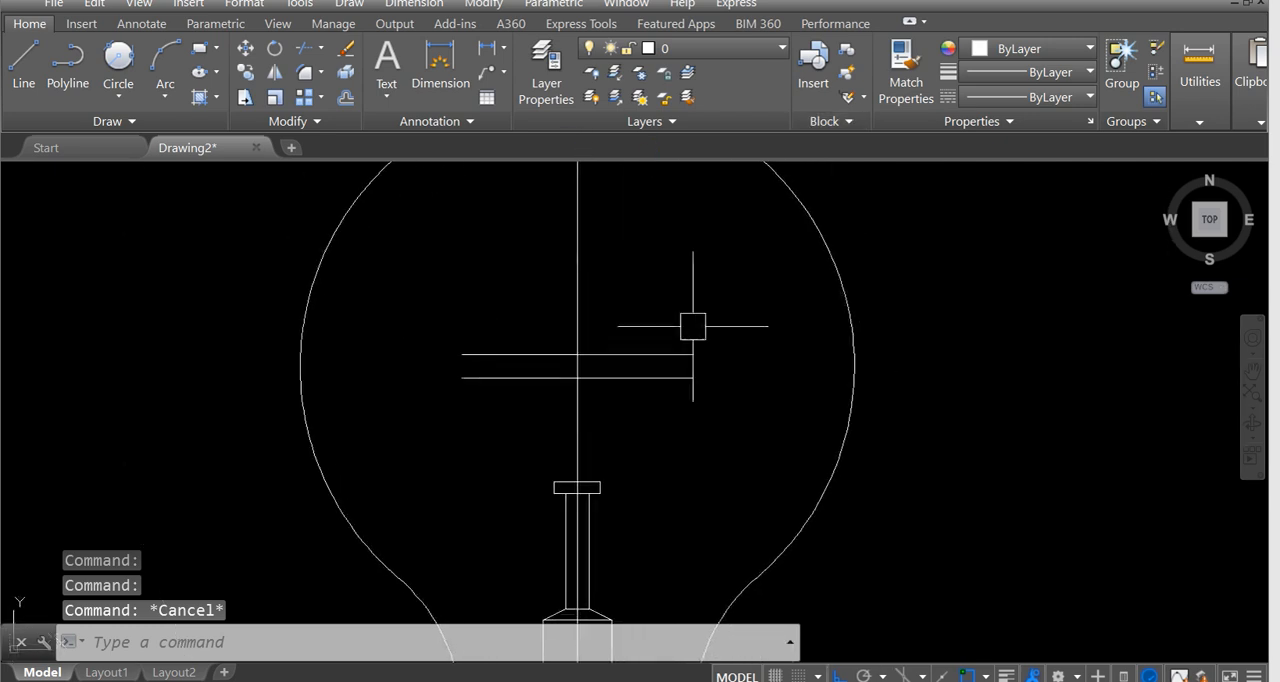
{"action": "left_click", "coordinate": [166, 96]}
{"action": "left_click", "coordinate": [166, 99]}
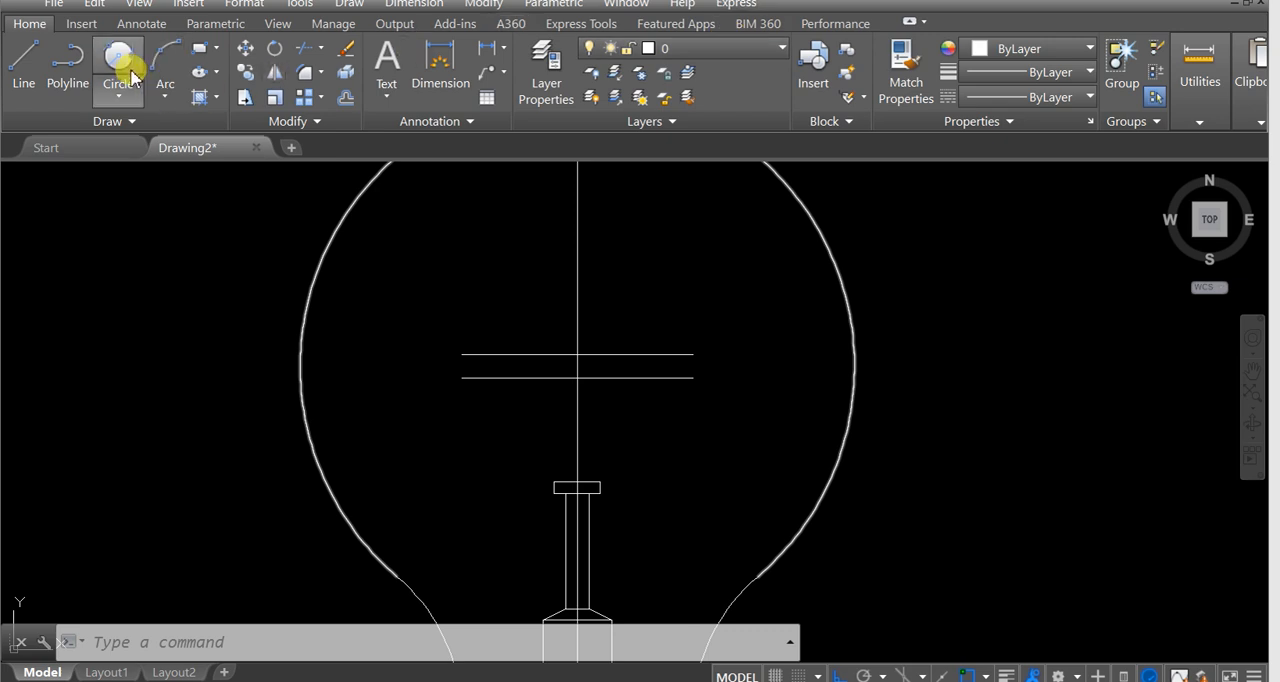
{"action": "left_click", "coordinate": [118, 88]}
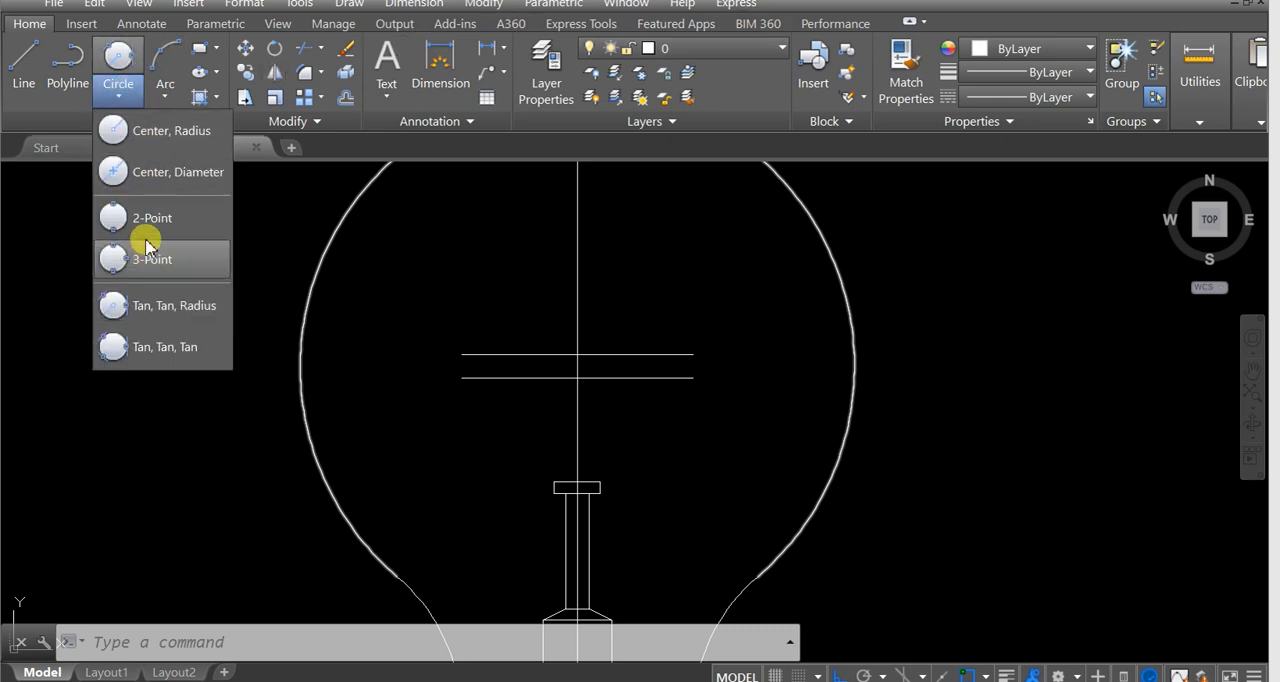
{"action": "left_click", "coordinate": [114, 256]}
{"action": "scroll", "coordinate": [428, 380], "scroll_direction": "up", "scroll_amount": 4}
{"action": "middle_click_drag", "start_coordinate": [528, 308], "coordinate": [346, 303]}
{"action": "scroll", "coordinate": [346, 309], "scroll_direction": "up", "scroll_amount": 2}
{"action": "left_click", "coordinate": [322, 307]}
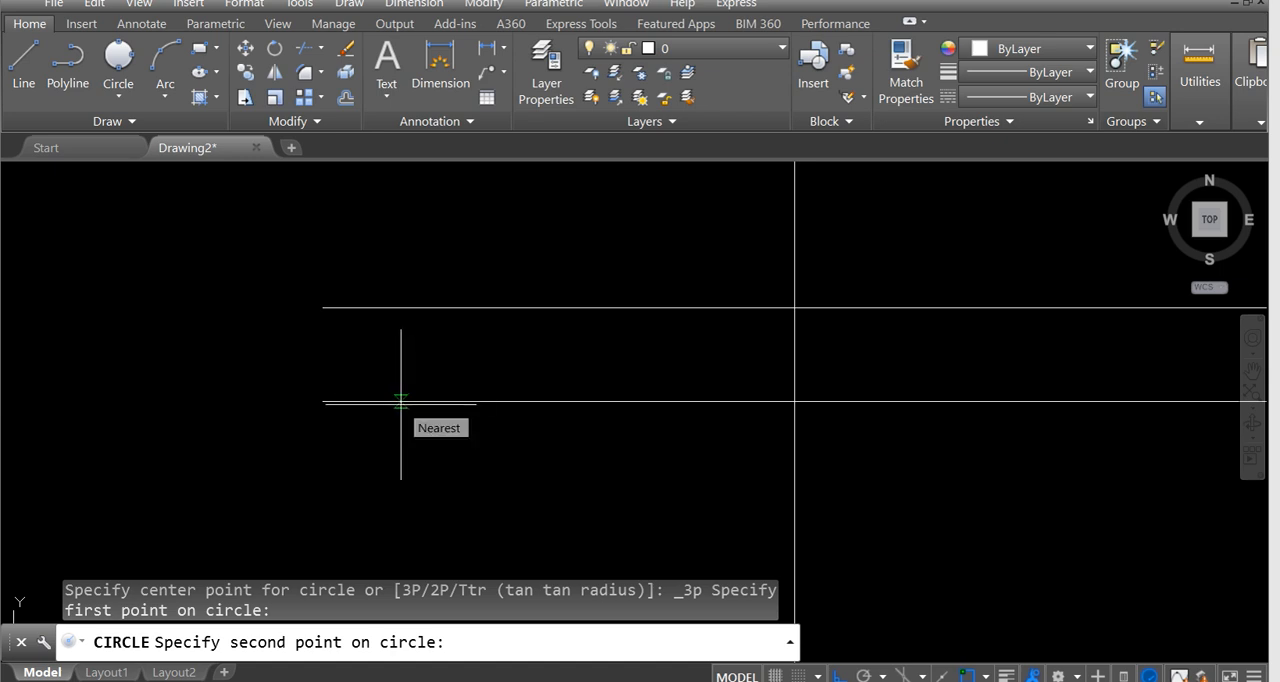
{"action": "key", "text": "Escape"}
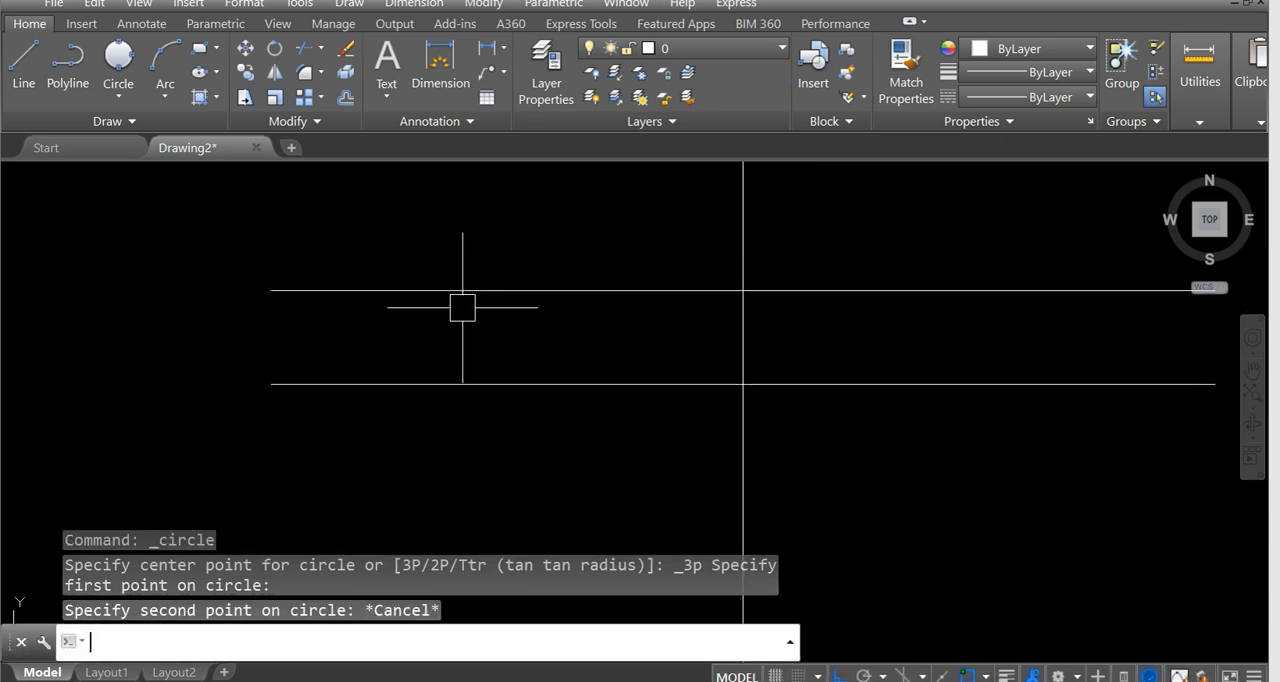
Review the active object snap modes in the drafting settings and erase one selected object.
{"action": "type", "text": "os"}
{"action": "key", "text": "Return"}
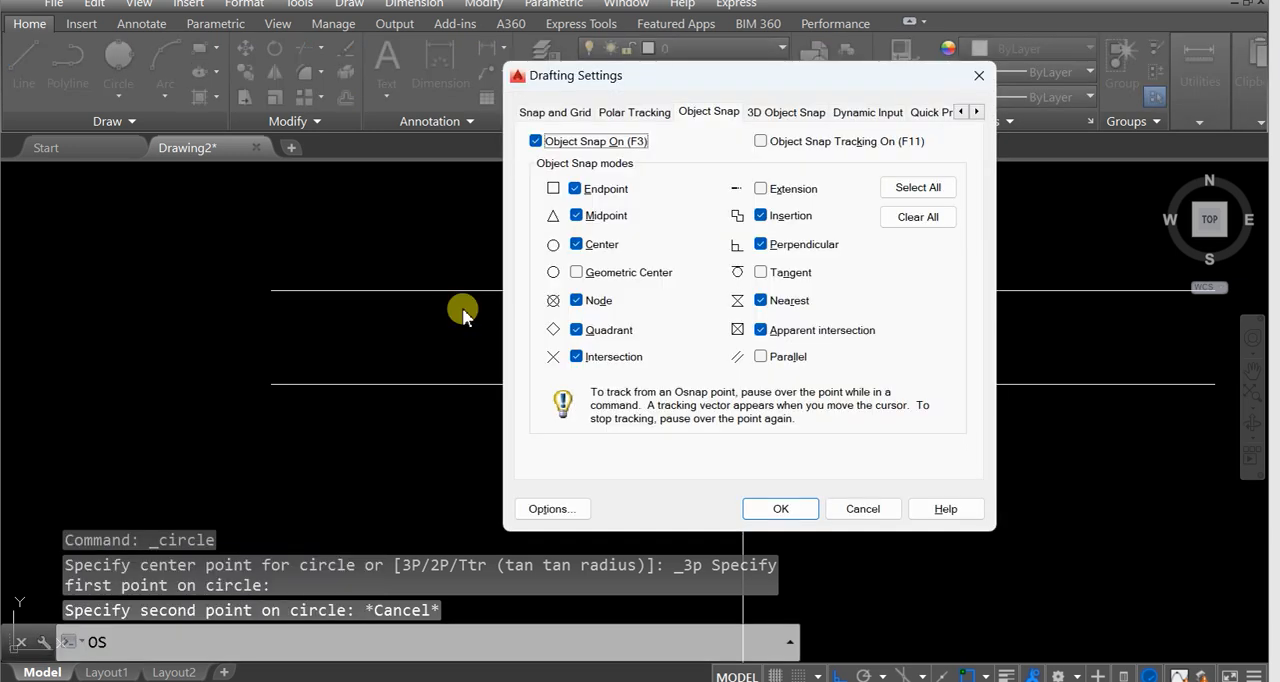
{"action": "left_click", "coordinate": [978, 76]}
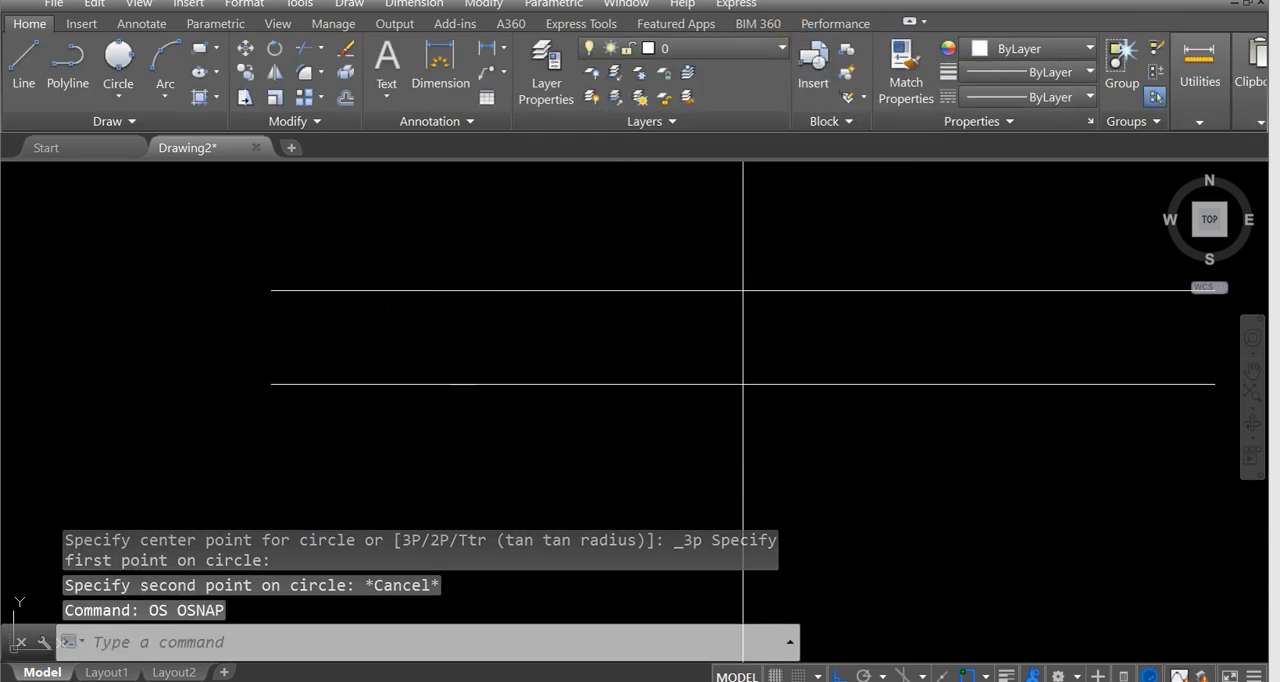
{"action": "key", "text": "Delete"}
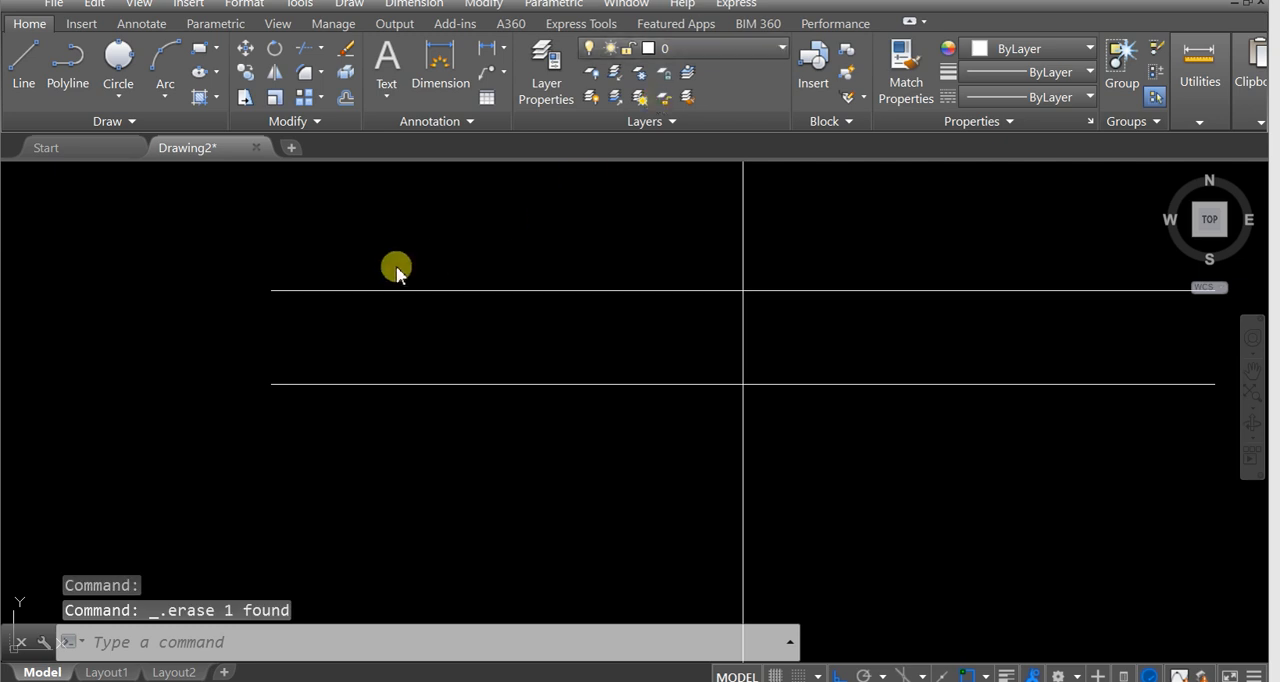
Draw a three-point circle through the upper-left filament line's two endpoints and the midpoint of the lower-left line.
{"action": "left_click", "coordinate": [125, 95]}
{"action": "left_click", "coordinate": [143, 258]}
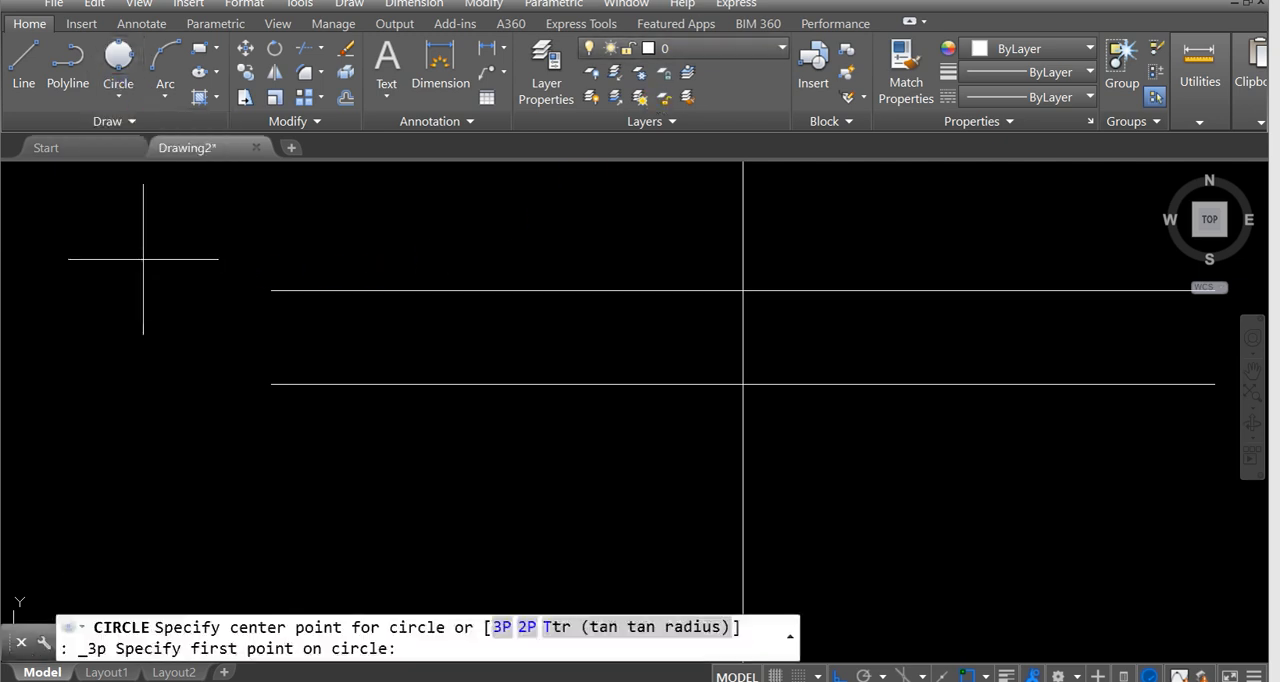
{"action": "left_click", "coordinate": [271, 290]}
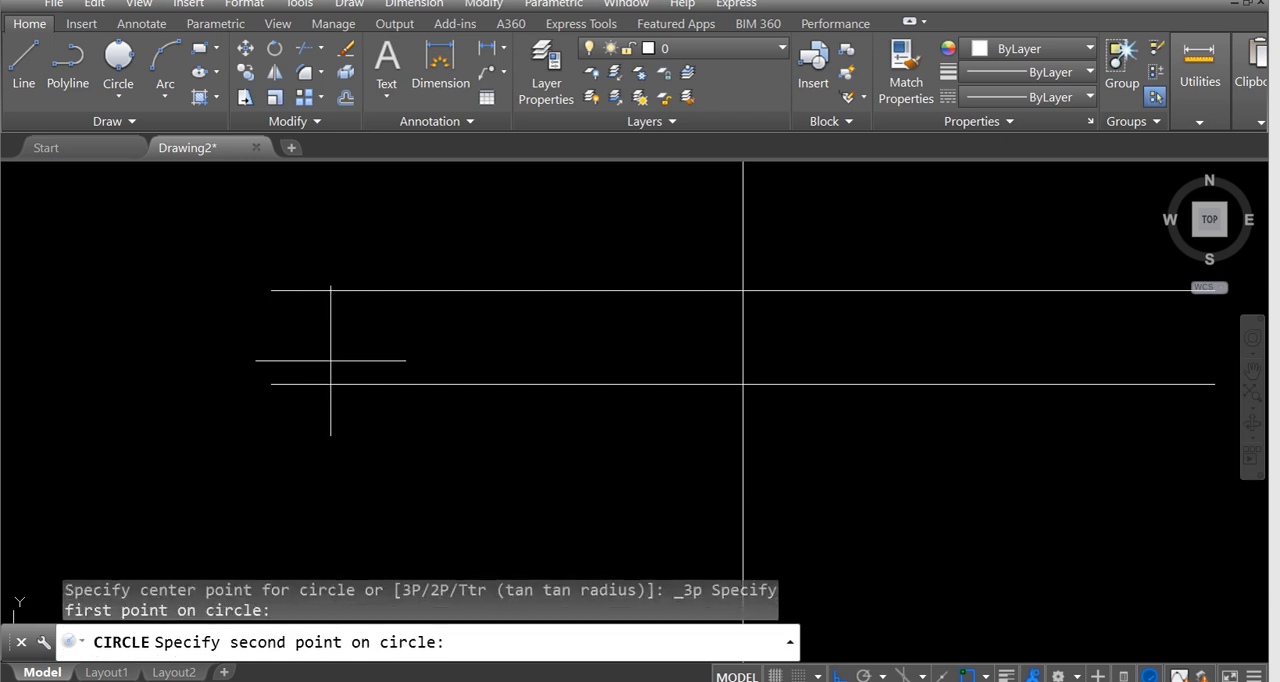
{"action": "left_click", "coordinate": [412, 384]}
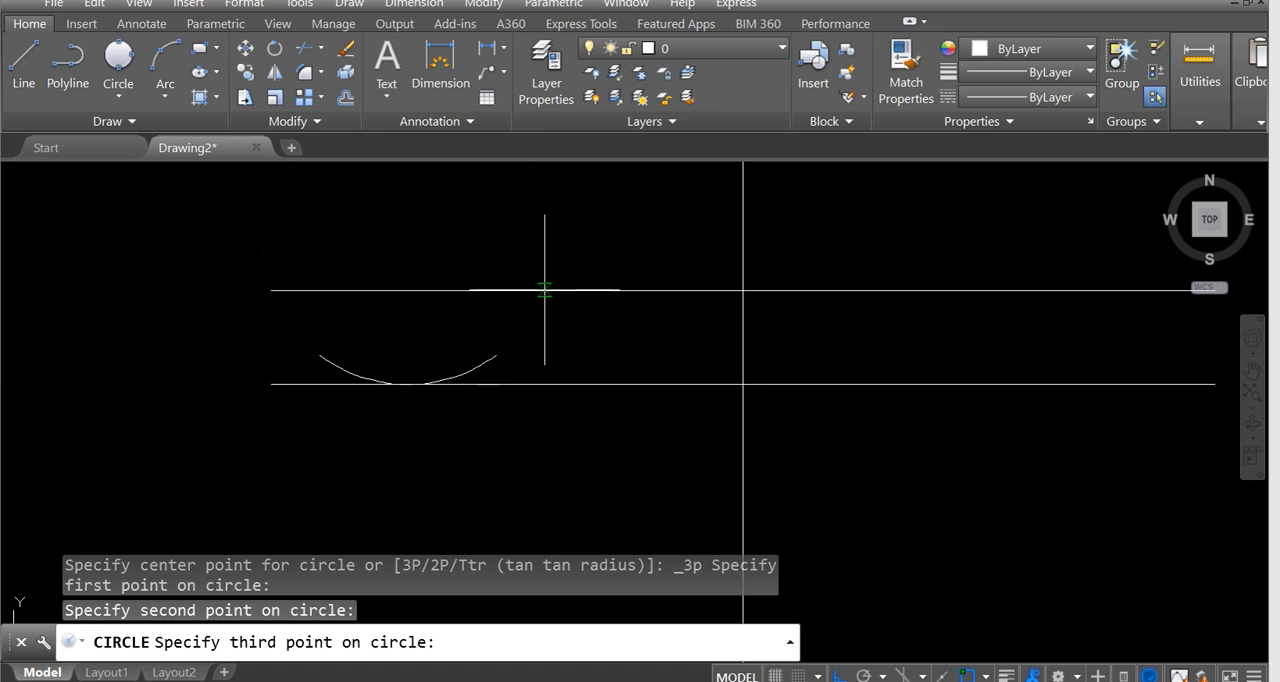
{"action": "left_click", "coordinate": [547, 289]}
{"action": "scroll", "coordinate": [551, 290], "scroll_direction": "down", "scroll_amount": 2}
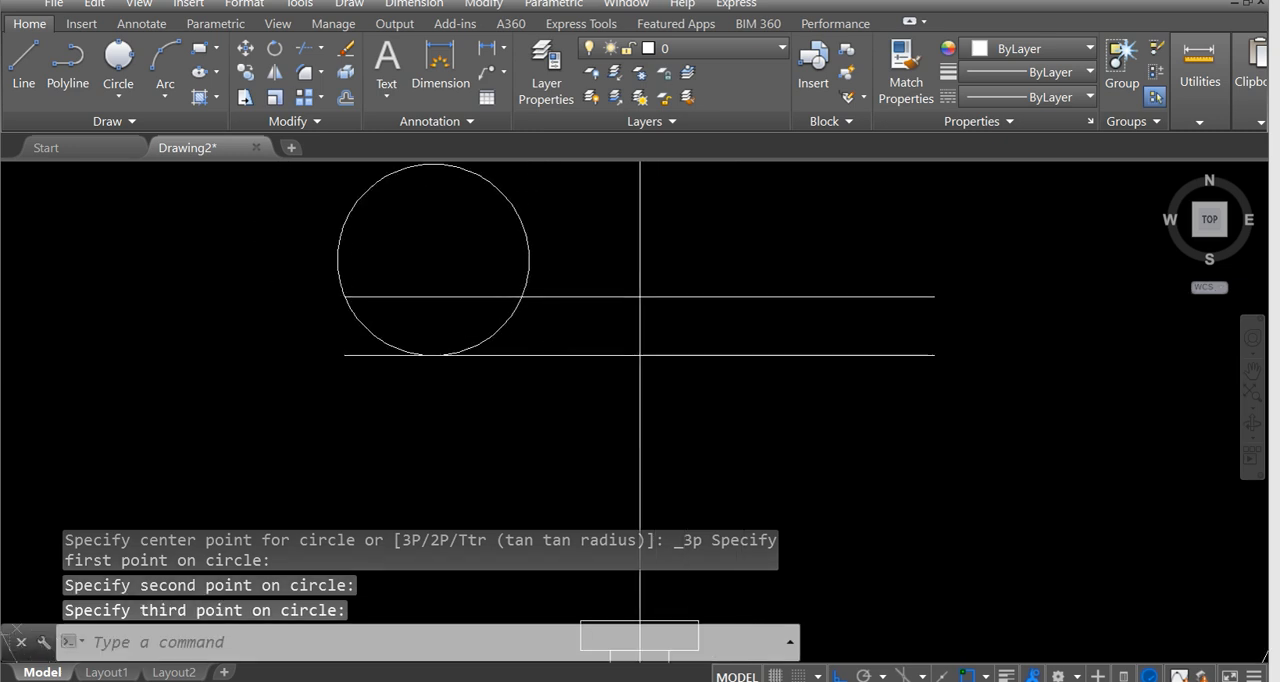
Draw a three-point circle through the upper line's two inner division points and the lower line's intersection with the centreline.
{"action": "left_click", "coordinate": [120, 92]}
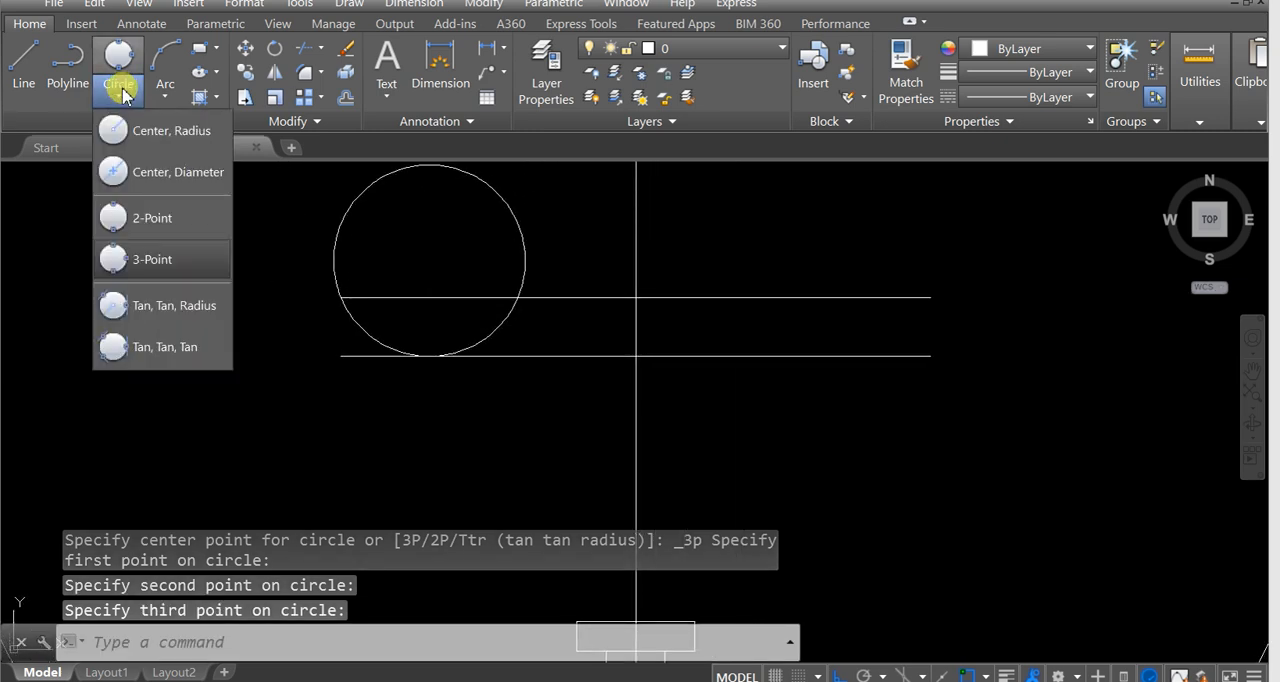
{"action": "left_click", "coordinate": [145, 259]}
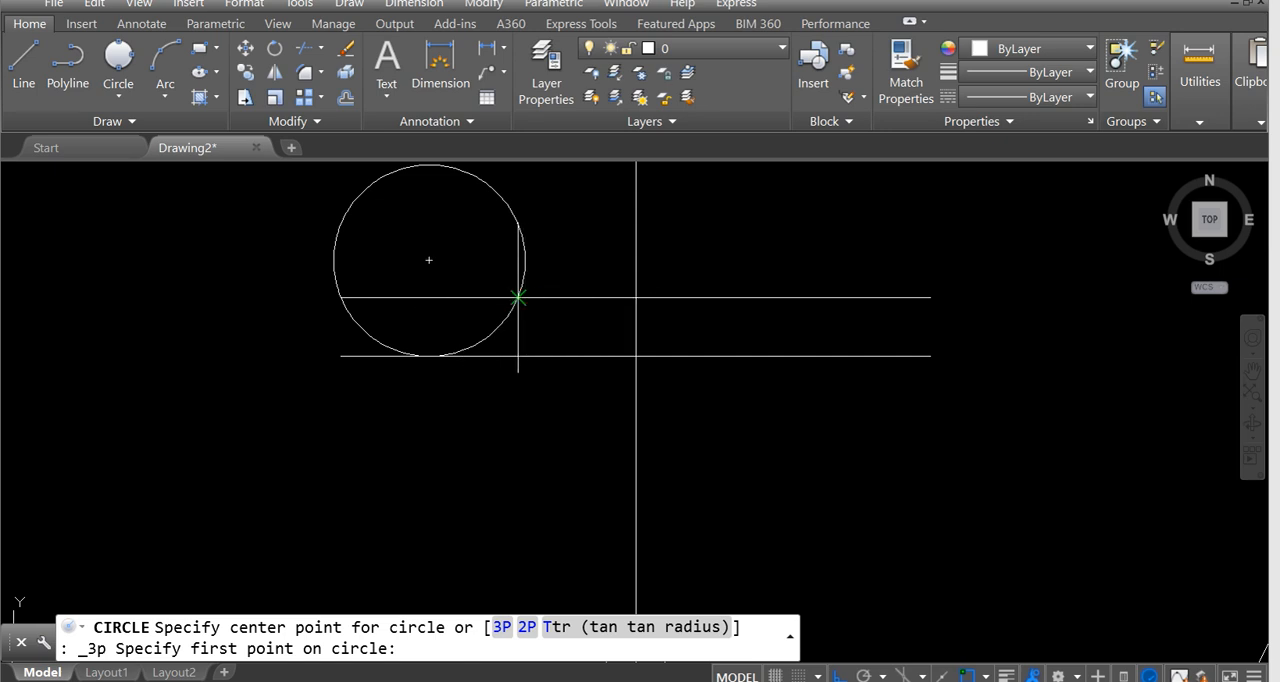
{"action": "left_click", "coordinate": [518, 297]}
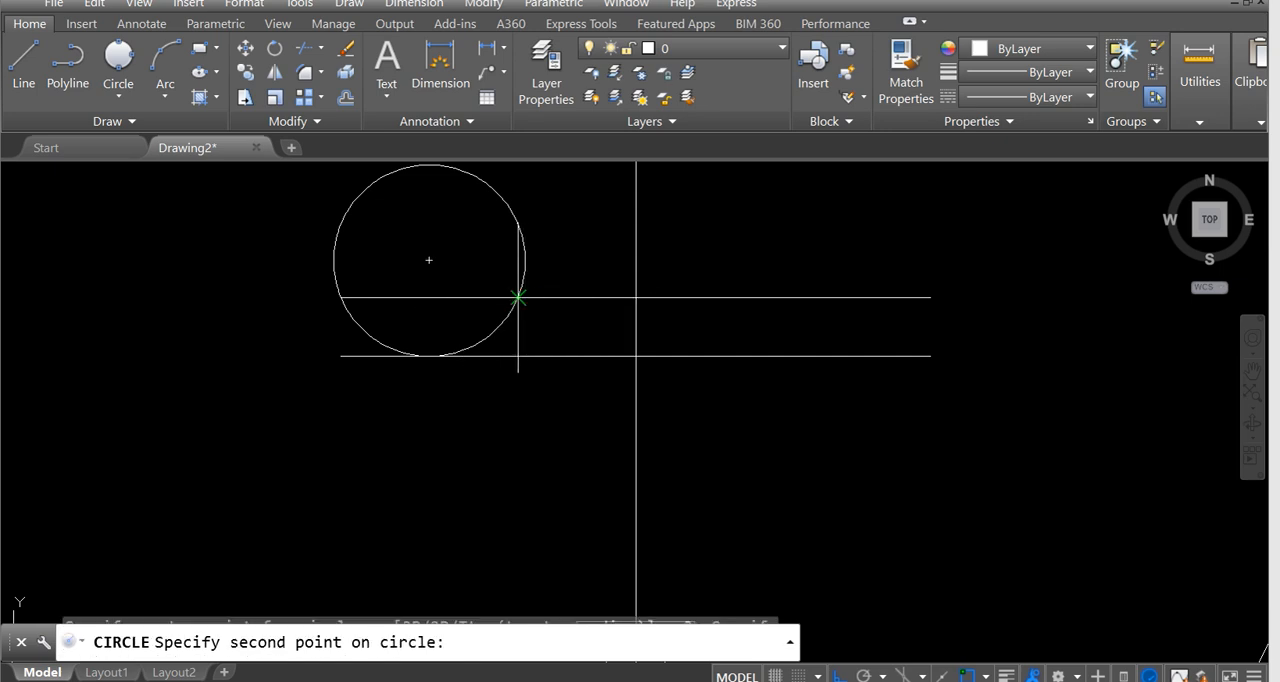
{"action": "left_click", "coordinate": [636, 356]}
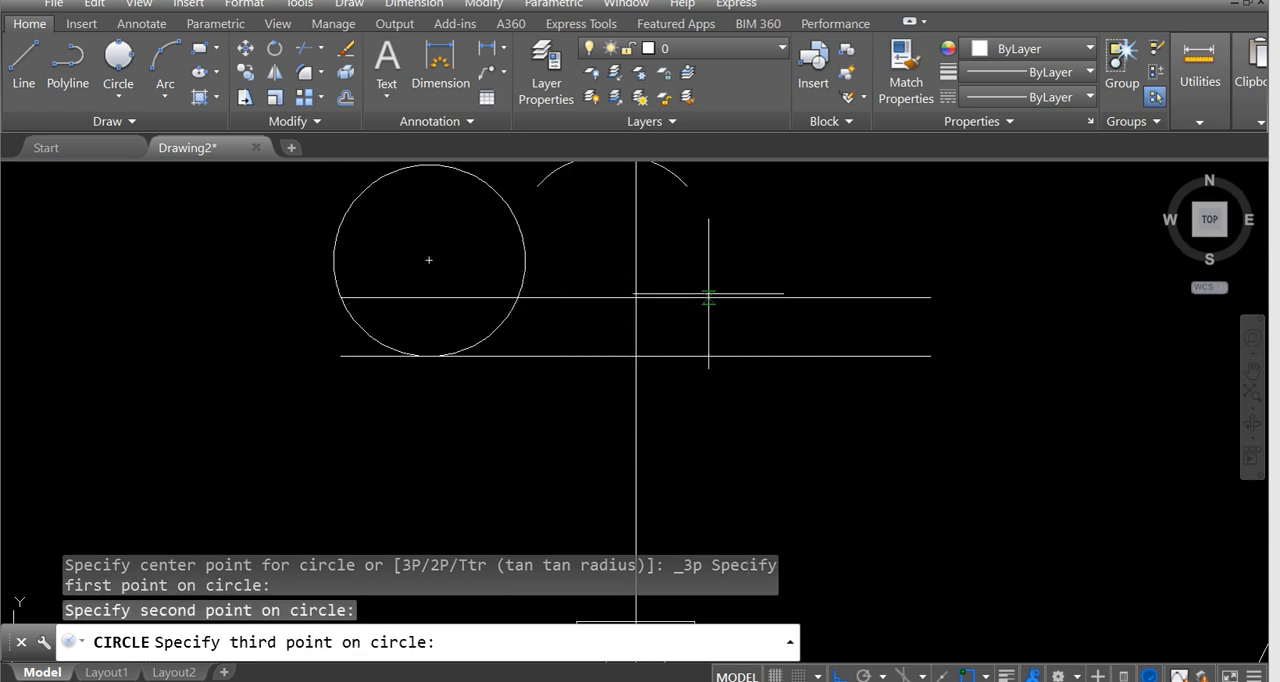
{"action": "left_click", "coordinate": [752, 297]}
{"action": "scroll", "coordinate": [707, 330], "scroll_direction": "down", "scroll_amount": 5}
{"action": "scroll", "coordinate": [641, 338], "scroll_direction": "up", "scroll_amount": 2}
{"action": "middle_click_drag", "start_coordinate": [692, 318], "coordinate": [663, 314]}
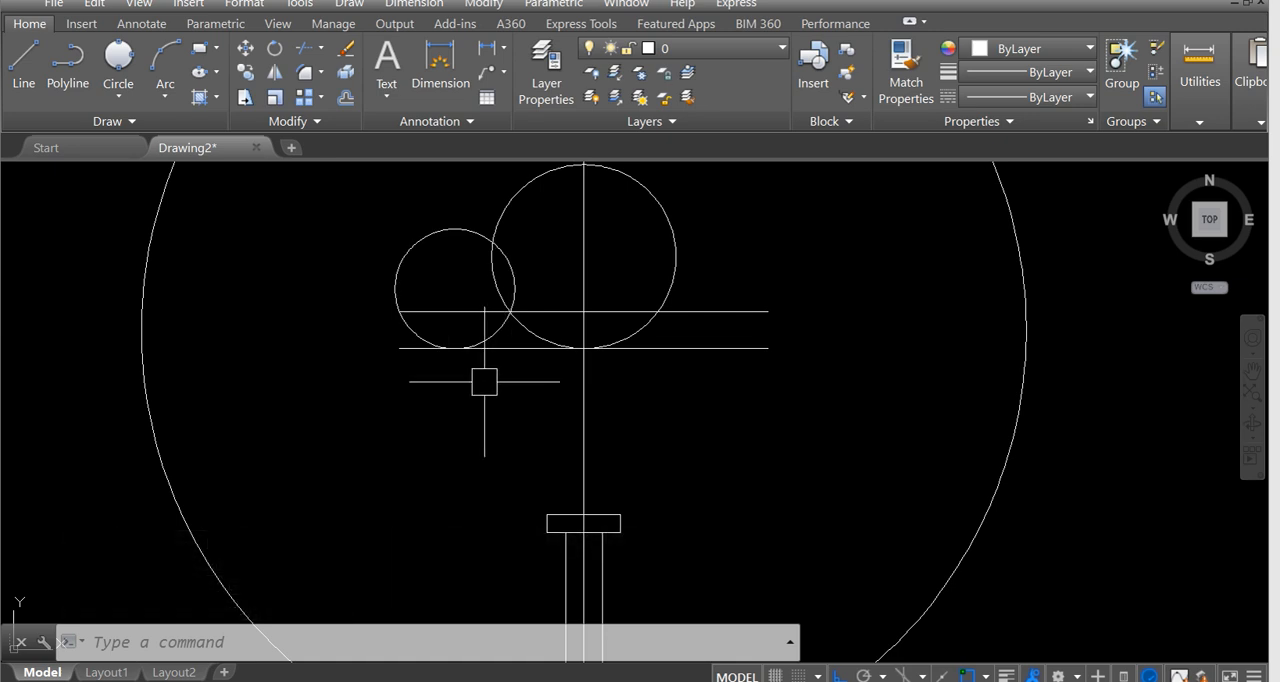
Mirror the small left filament circle about the bulb's vertical centreline, keeping the source circle.
{"action": "type", "text": "mi"}
{"action": "key", "text": "Return"}
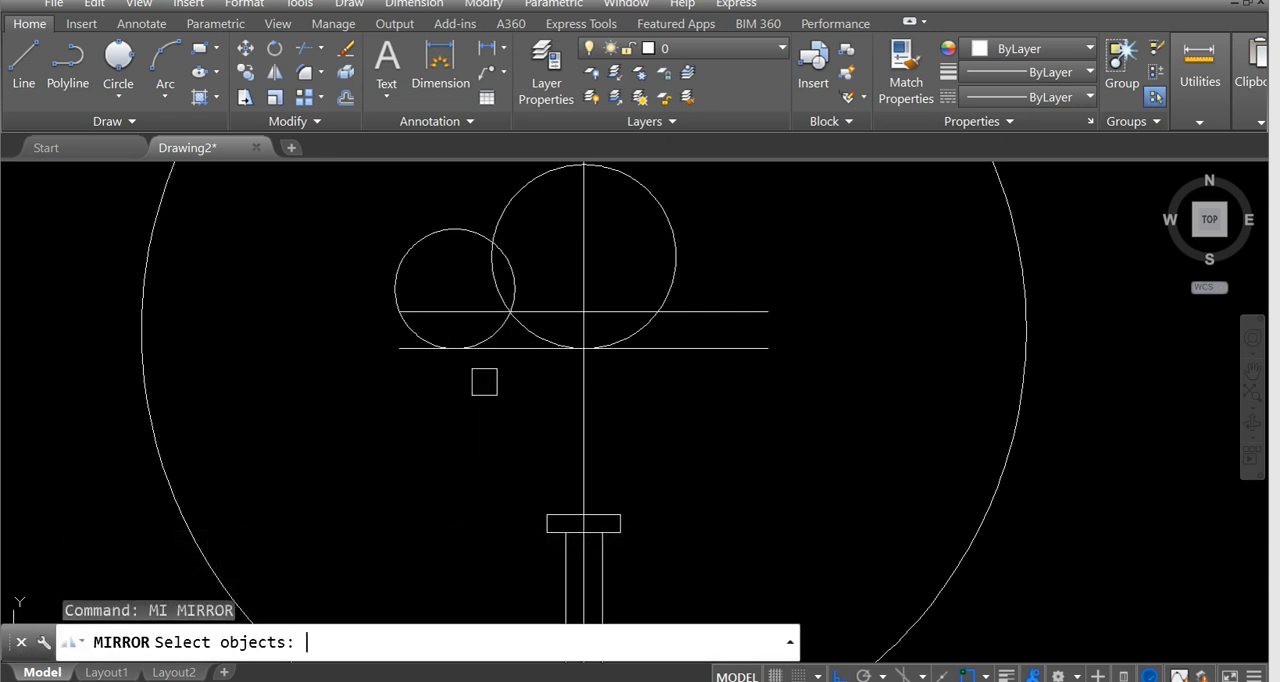
{"action": "left_click", "coordinate": [431, 233]}
{"action": "key", "text": "Return"}
{"action": "left_click", "coordinate": [584, 348]}
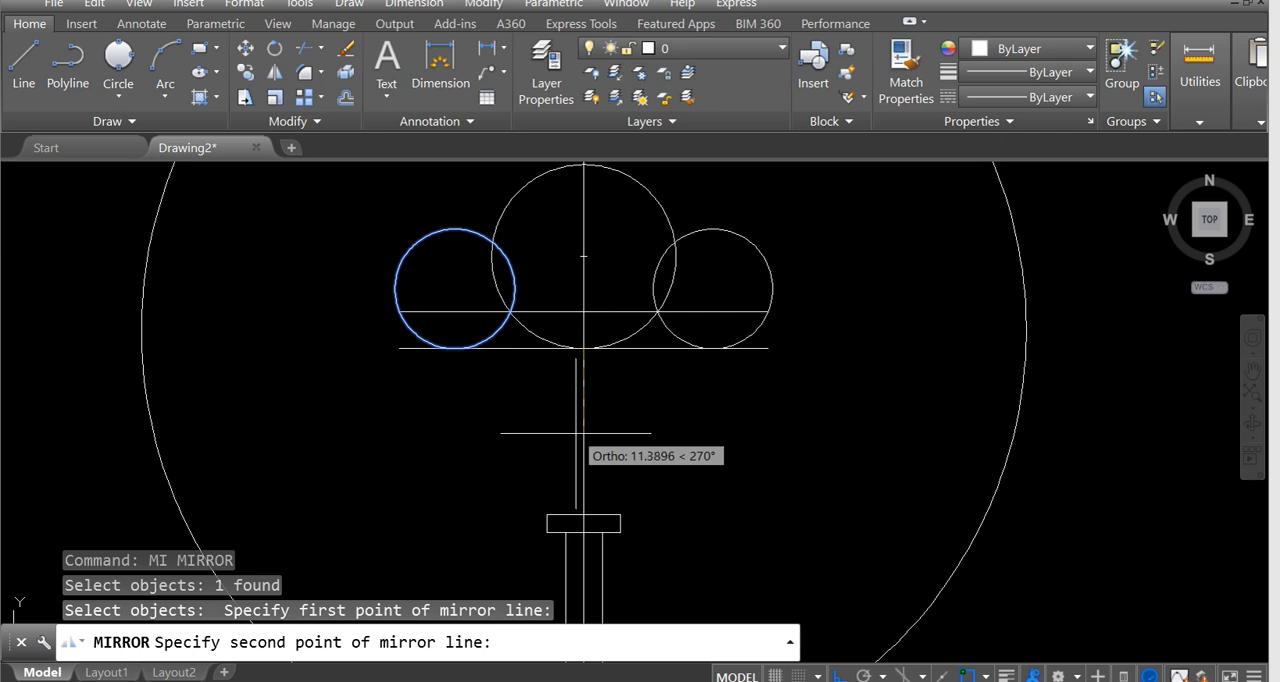
{"action": "left_click", "coordinate": [584, 430]}
{"action": "key", "text": "Return"}
{"action": "middle_click_drag", "start_coordinate": [575, 312], "coordinate": [607, 331]}
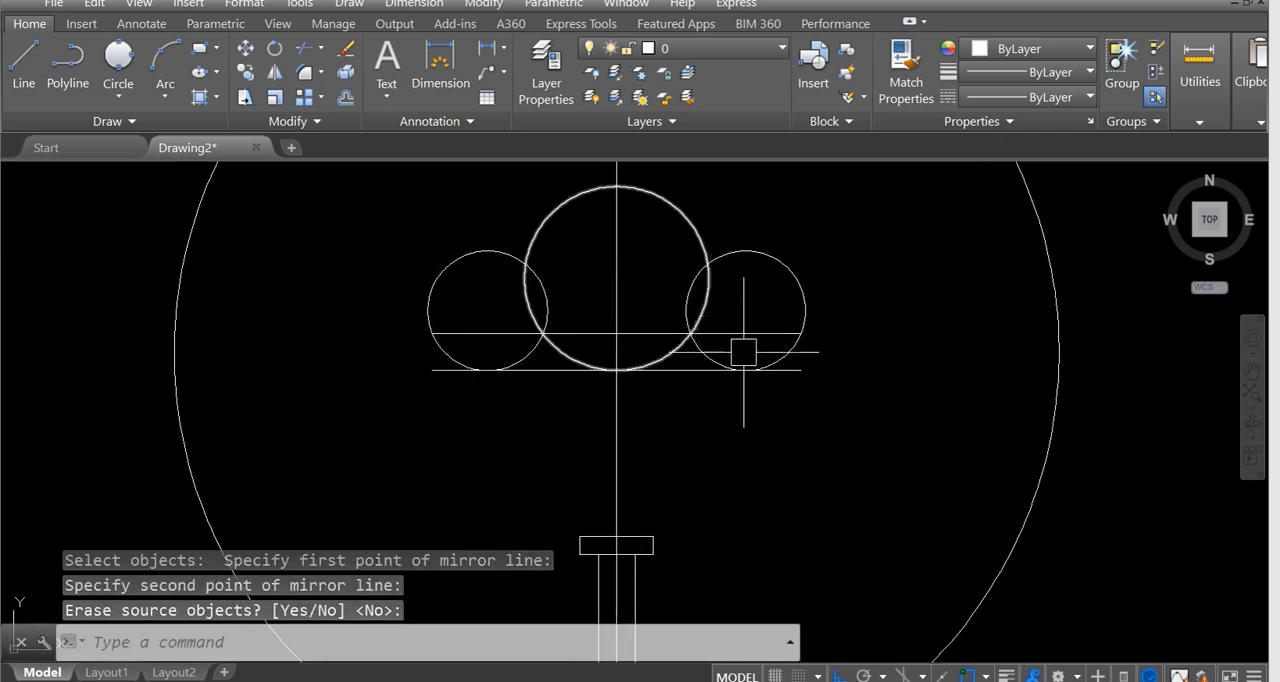
{"action": "scroll", "coordinate": [534, 366], "scroll_direction": "up", "scroll_amount": 3}
{"action": "scroll", "coordinate": [500, 355], "scroll_direction": "down", "scroll_amount": 3}
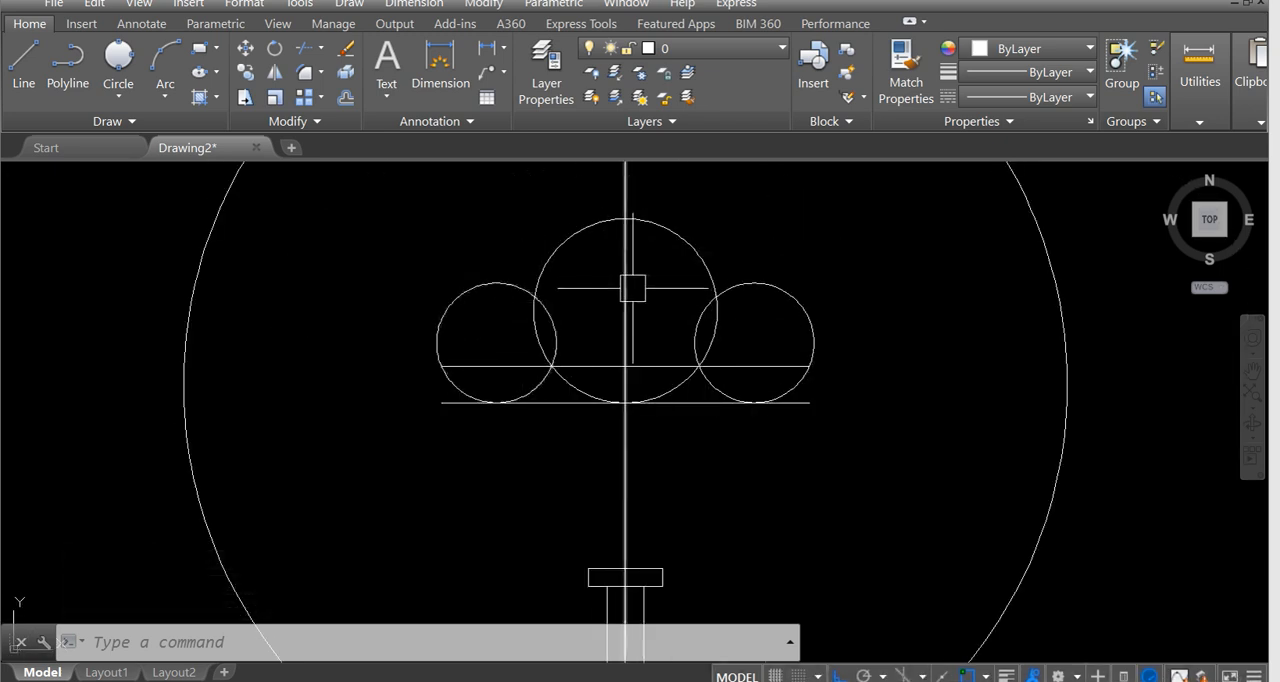
Trim the three circles above the upper horizontal filament line, using its four segments as cutting edges, to leave the scalloped arcs.
{"action": "type", "text": "tr"}
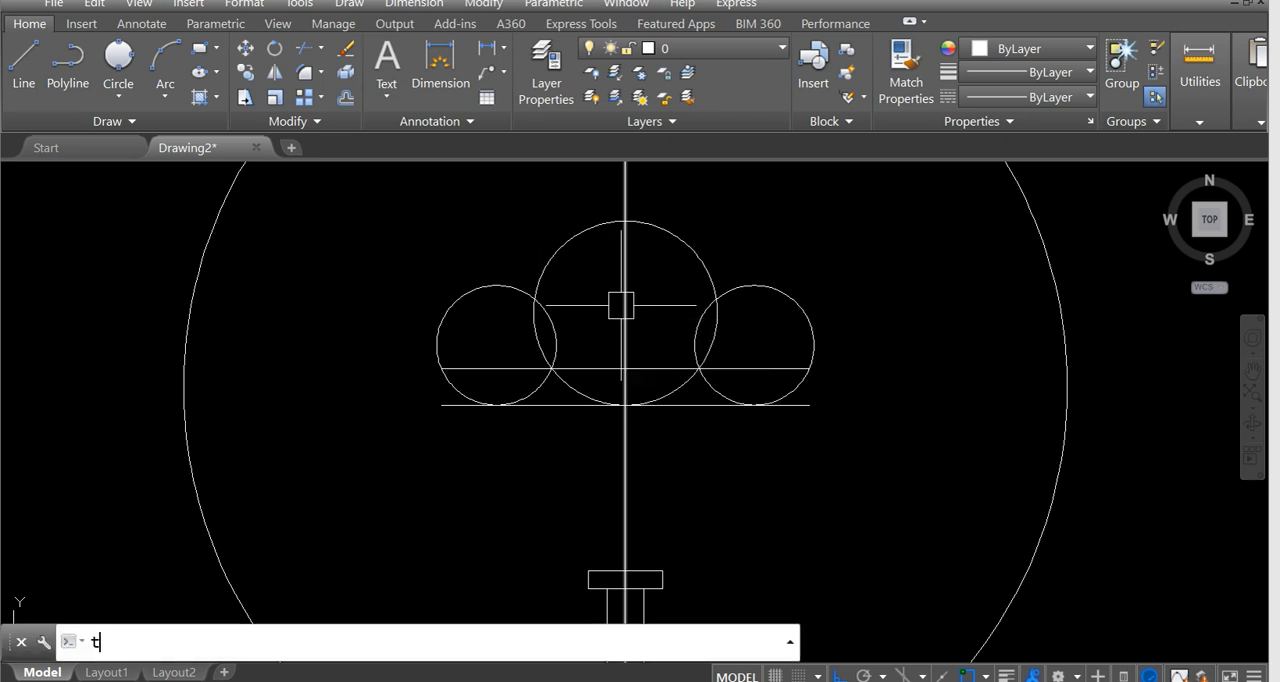
{"action": "key", "text": "Return"}
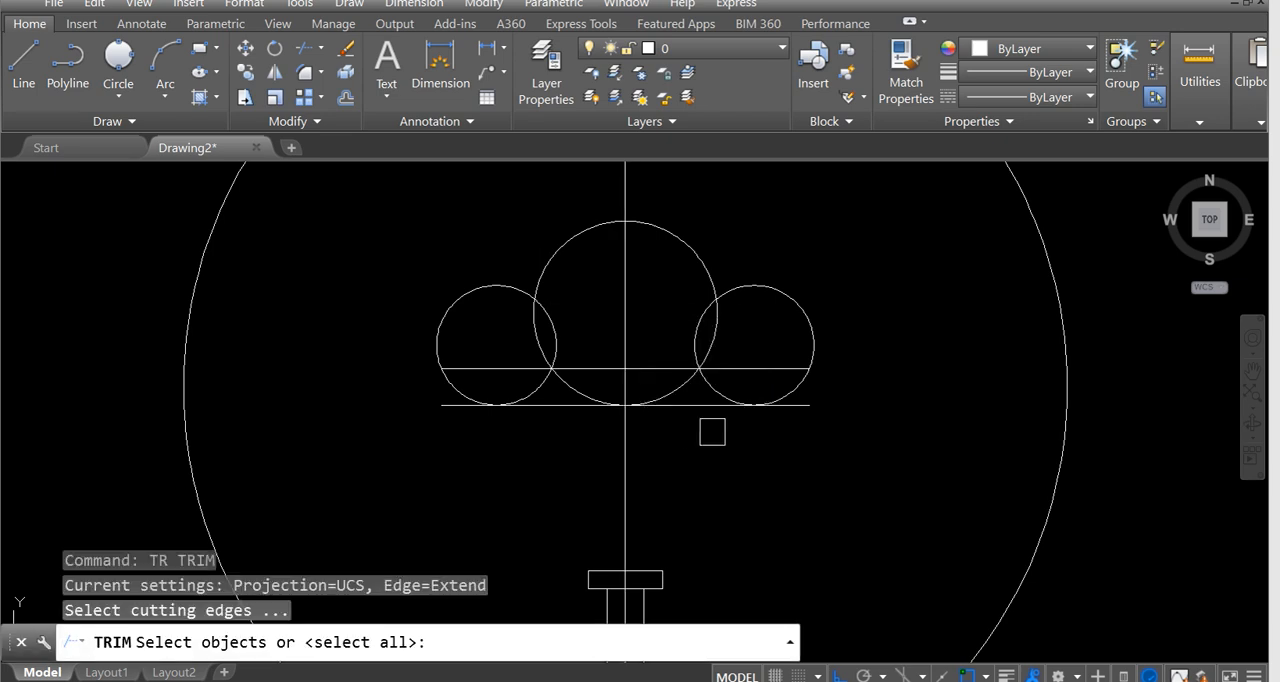
{"action": "left_click", "coordinate": [774, 368]}
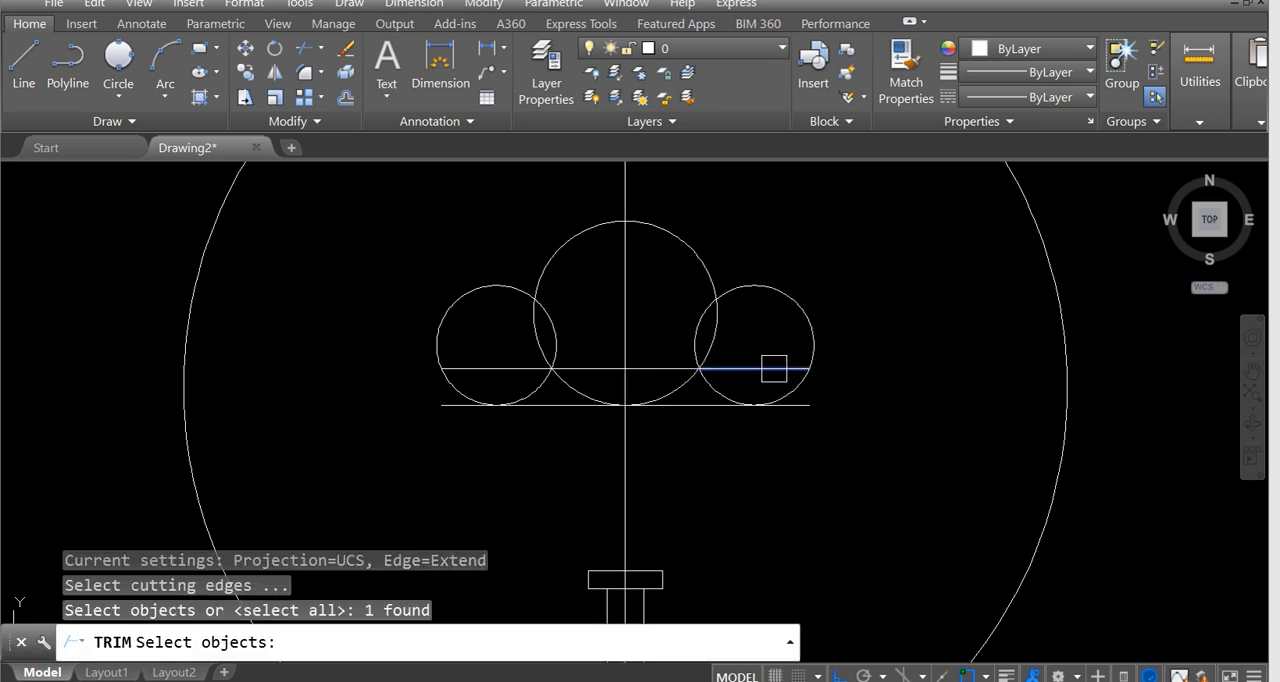
{"action": "left_click", "coordinate": [671, 367]}
{"action": "left_click", "coordinate": [596, 367]}
{"action": "left_click", "coordinate": [489, 366]}
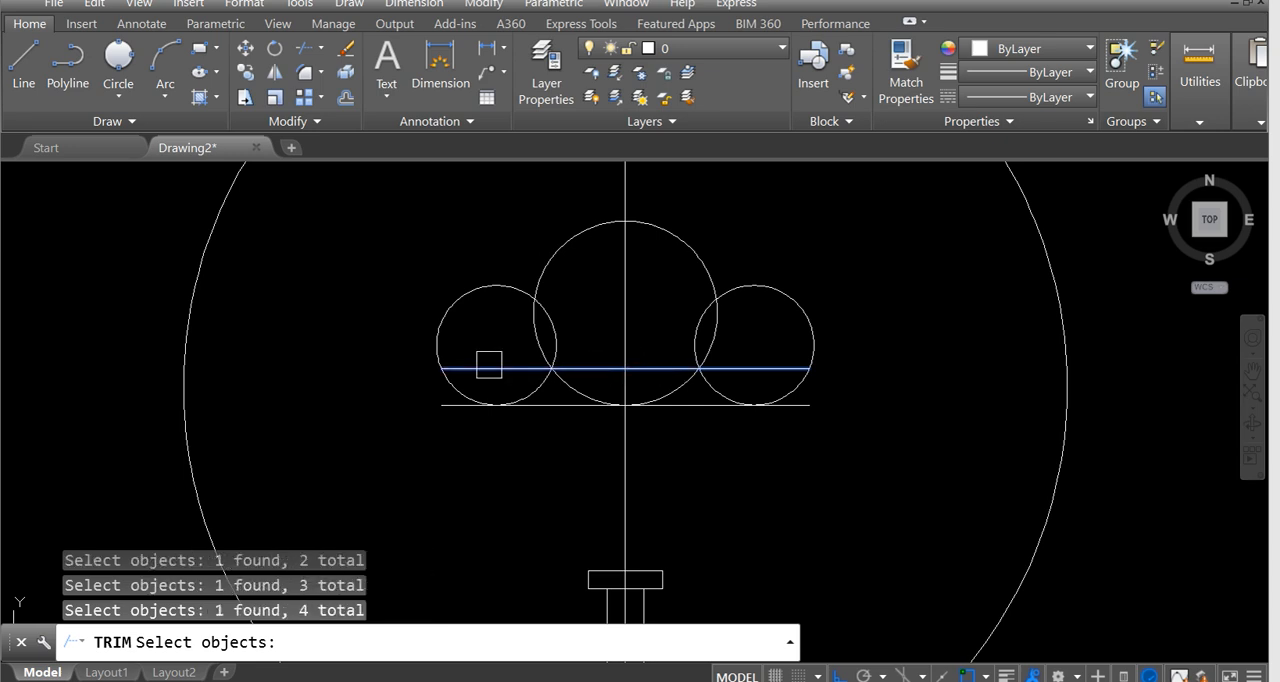
{"action": "key", "text": "Return"}
{"action": "left_click", "coordinate": [489, 366]}
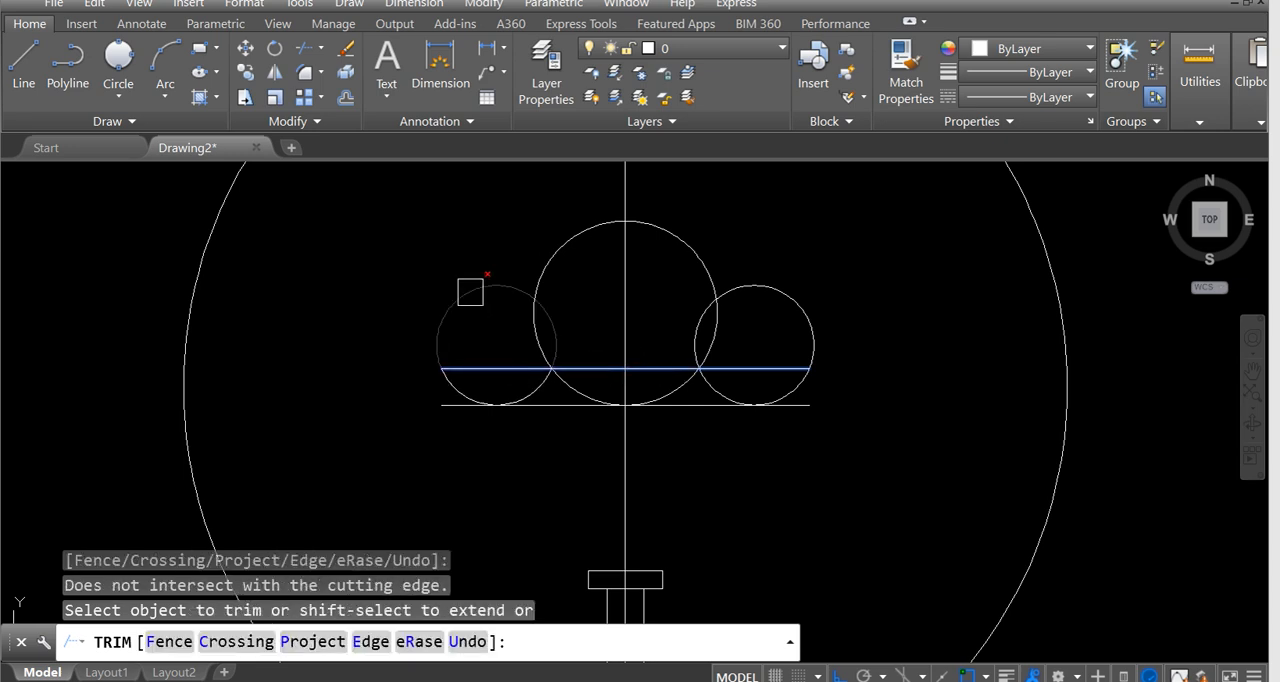
{"action": "left_click", "coordinate": [470, 292]}
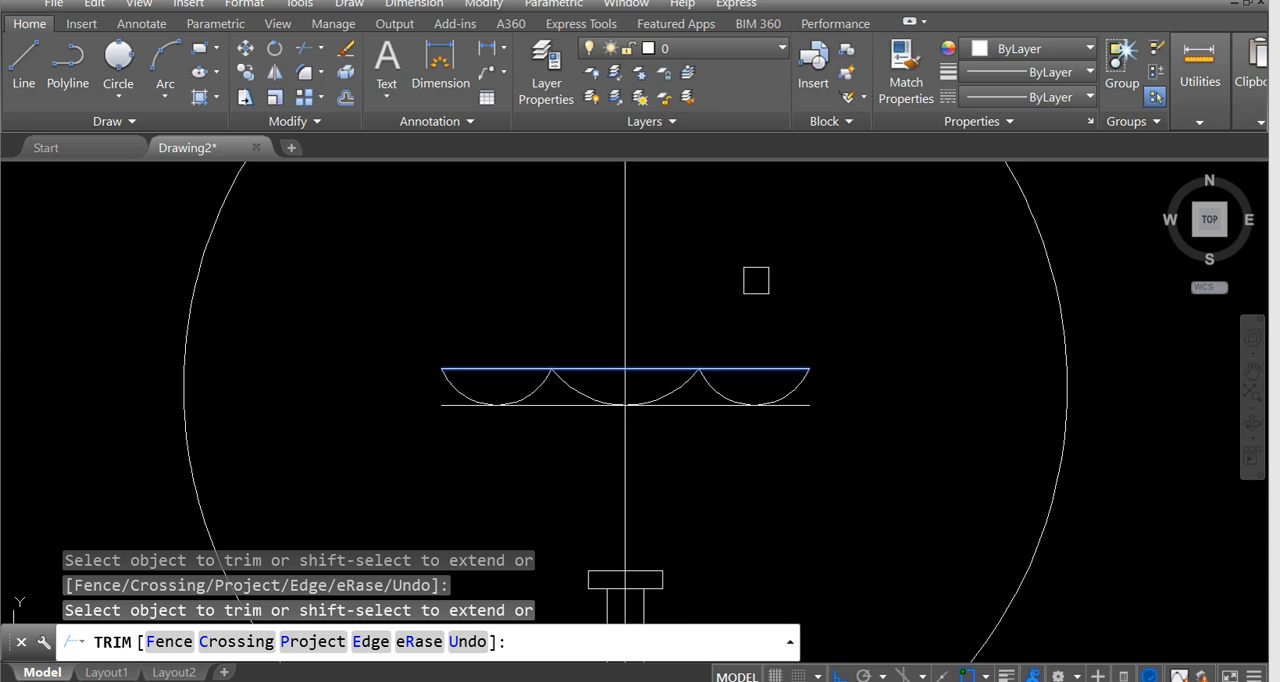
{"action": "key", "text": "Escape"}
Examine in the reference image where the inner and outer filament support lines meet the stem's collar and sloped base.
{"action": "scroll", "coordinate": [727, 341], "scroll_direction": "down", "scroll_amount": 4}
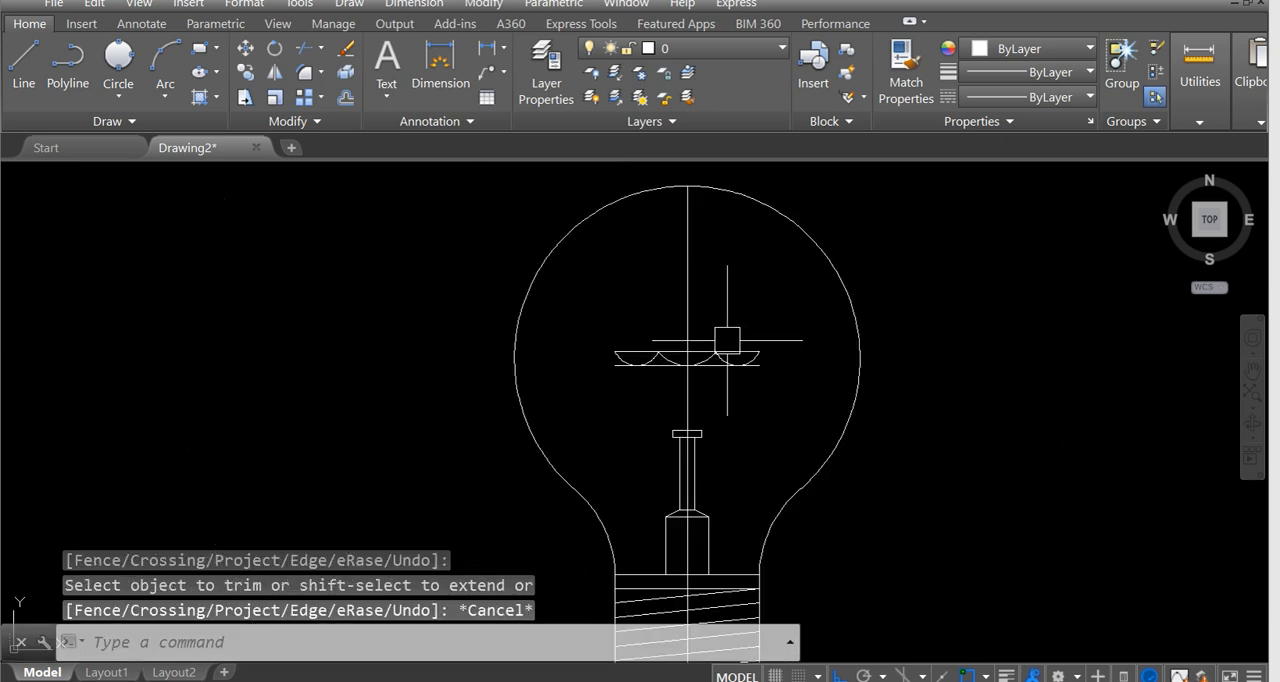
{"action": "scroll", "coordinate": [668, 355], "scroll_direction": "down", "scroll_amount": 3}
{"action": "middle_click_drag", "start_coordinate": [500, 334], "coordinate": [1128, 366]}
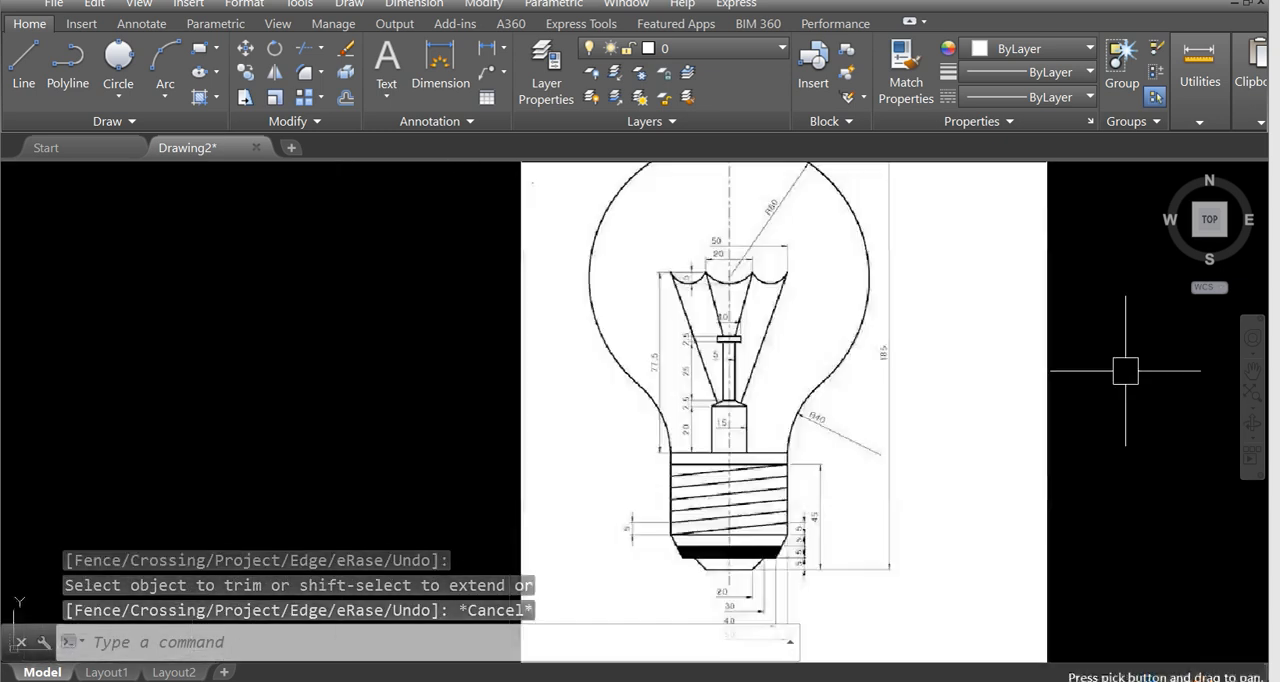
{"action": "scroll", "coordinate": [625, 342], "scroll_direction": "up", "scroll_amount": 2}
{"action": "middle_click_drag", "start_coordinate": [698, 349], "coordinate": [603, 434]}
{"action": "scroll", "coordinate": [748, 375], "scroll_direction": "down", "scroll_amount": 1}
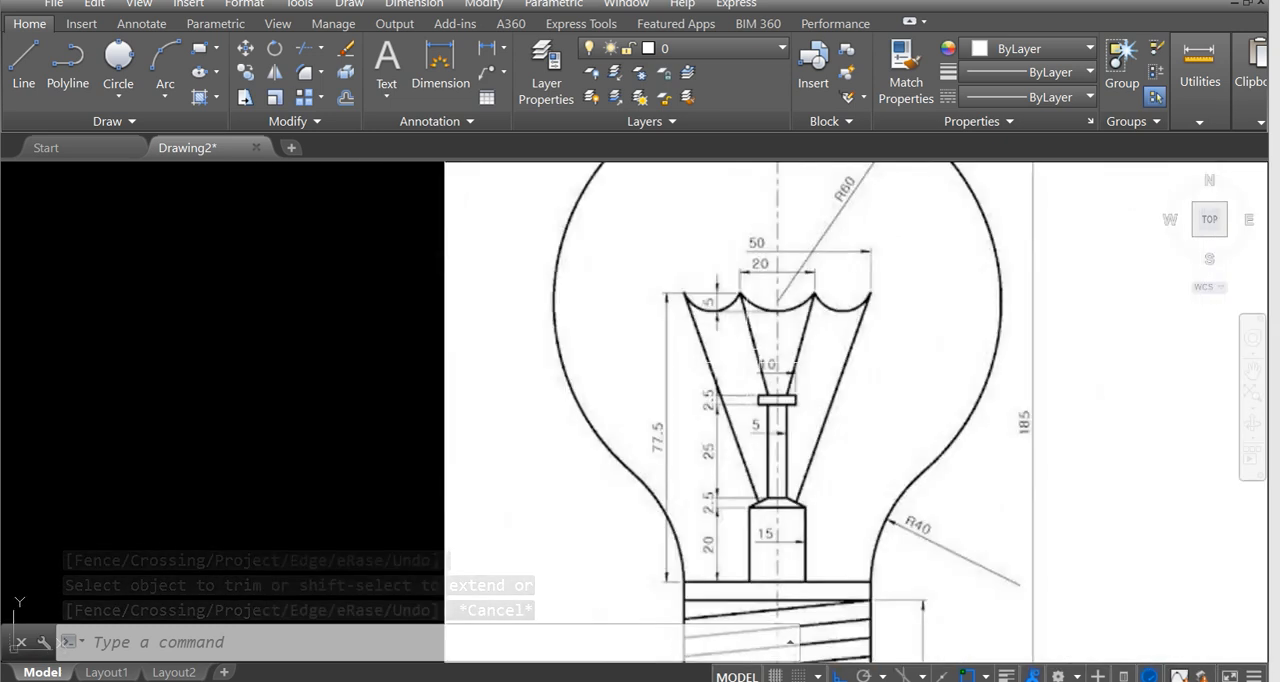
{"action": "middle_click_drag", "start_coordinate": [742, 363], "coordinate": [618, 359]}
{"action": "scroll", "coordinate": [618, 359], "scroll_direction": "up", "scroll_amount": 2}
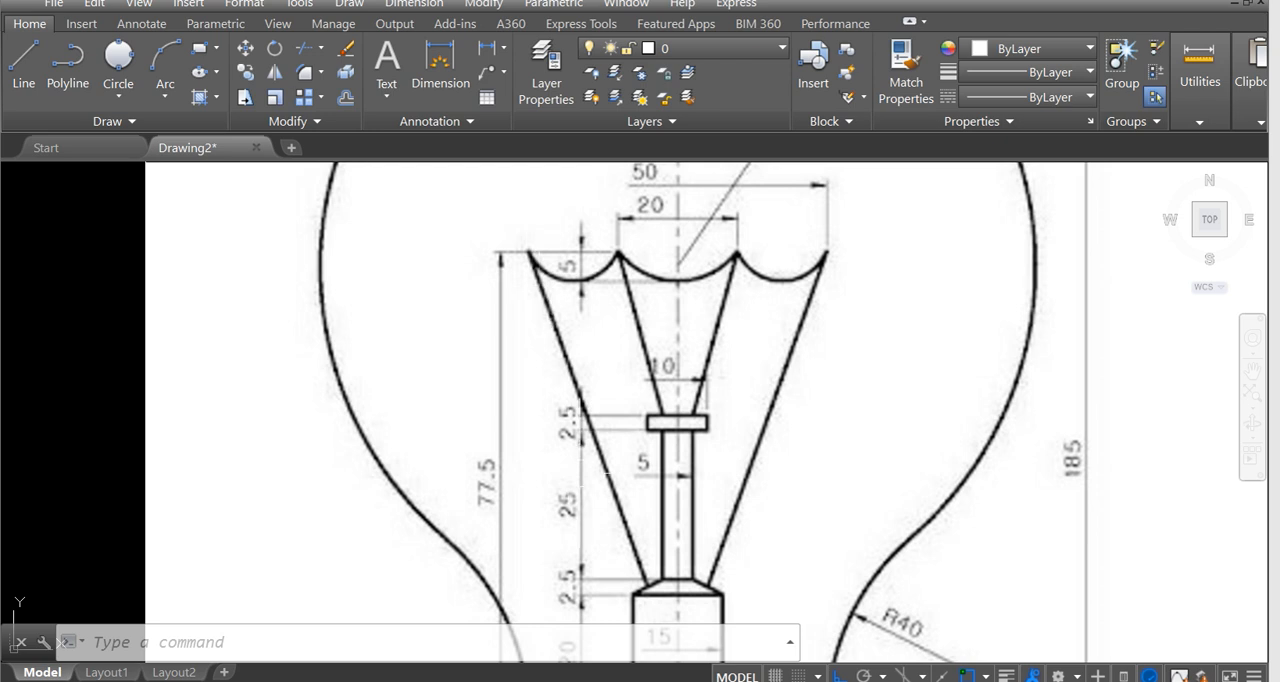
{"action": "scroll", "coordinate": [635, 590], "scroll_direction": "up", "scroll_amount": 4}
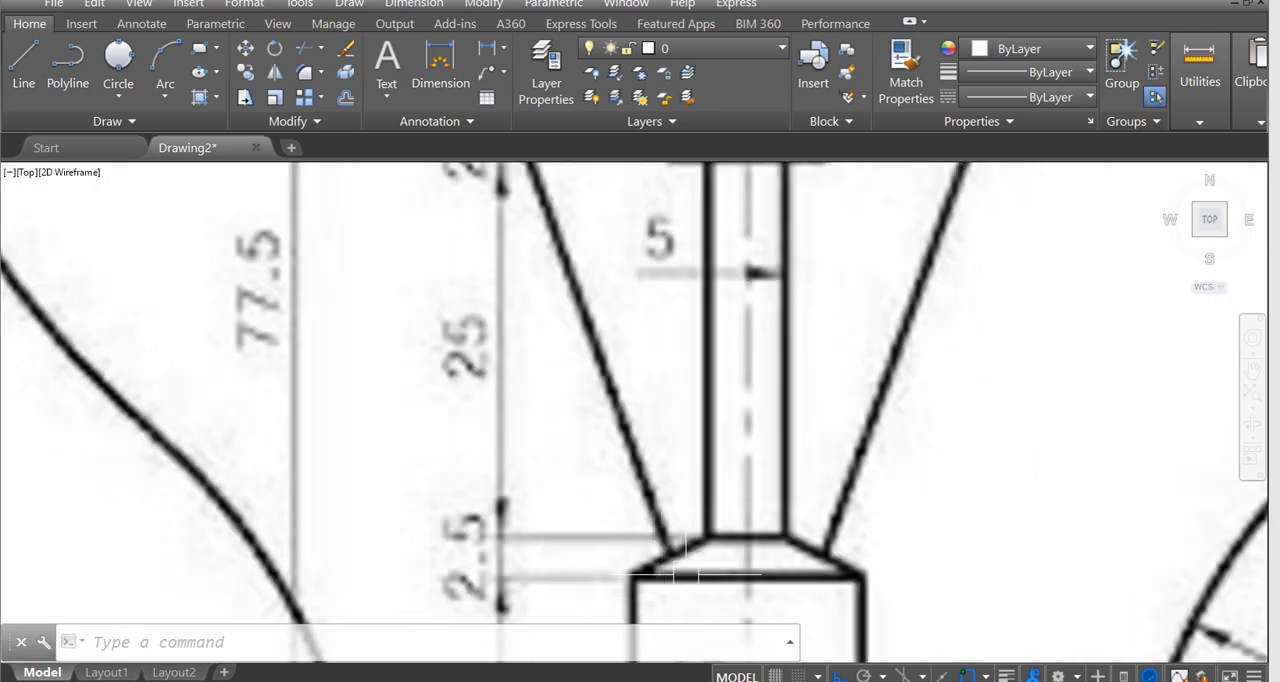
{"action": "scroll", "coordinate": [688, 548], "scroll_direction": "down", "scroll_amount": 5}
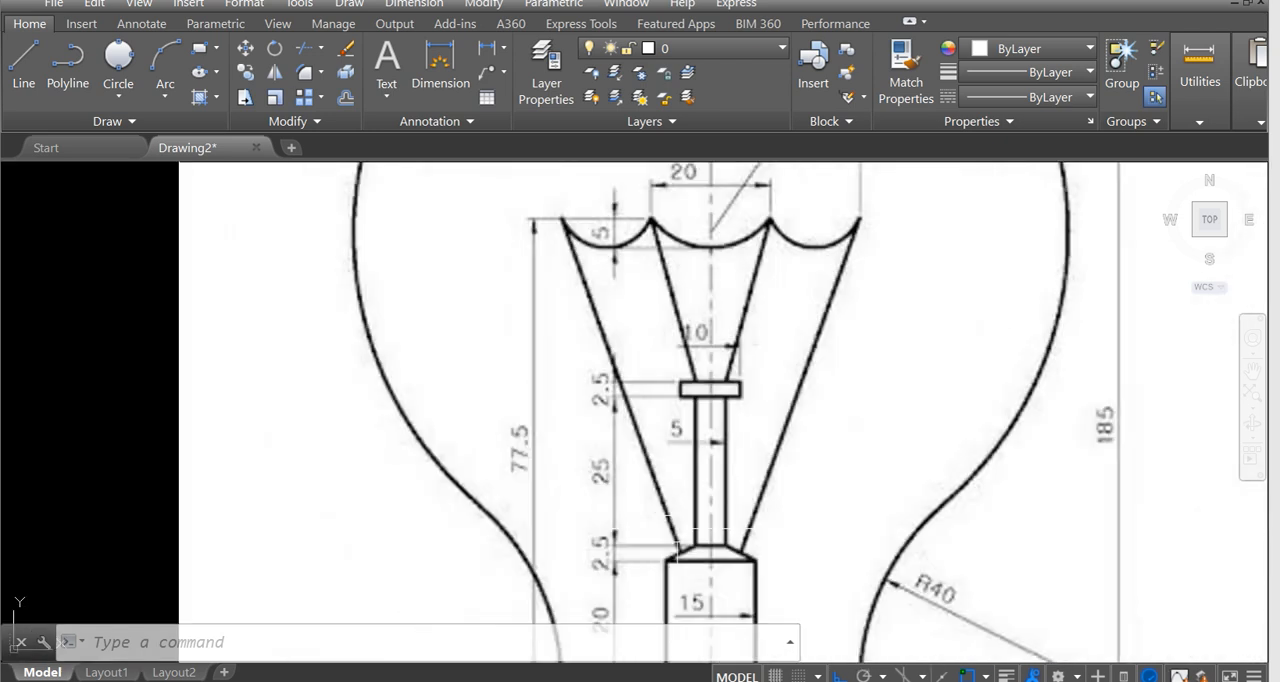
{"action": "scroll", "coordinate": [648, 436], "scroll_direction": "up", "scroll_amount": 3}
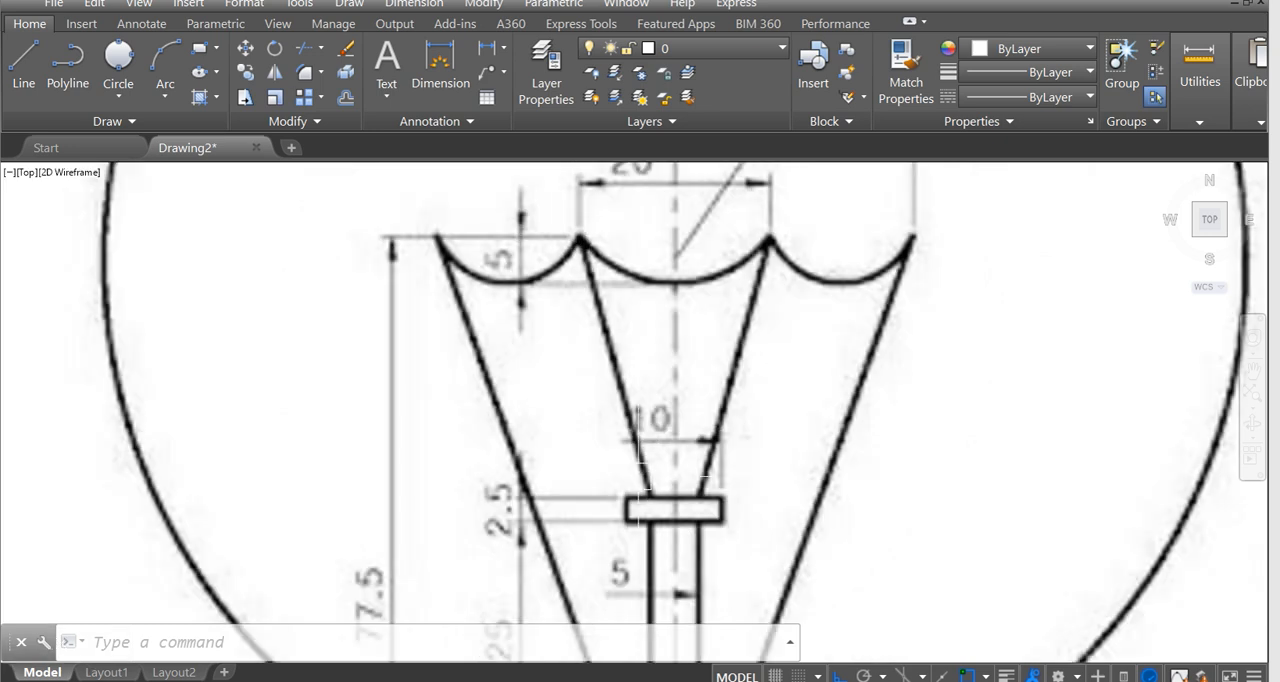
{"action": "scroll", "coordinate": [648, 497], "scroll_direction": "down", "scroll_amount": 6}
{"action": "scroll", "coordinate": [606, 471], "scroll_direction": "up", "scroll_amount": 3}
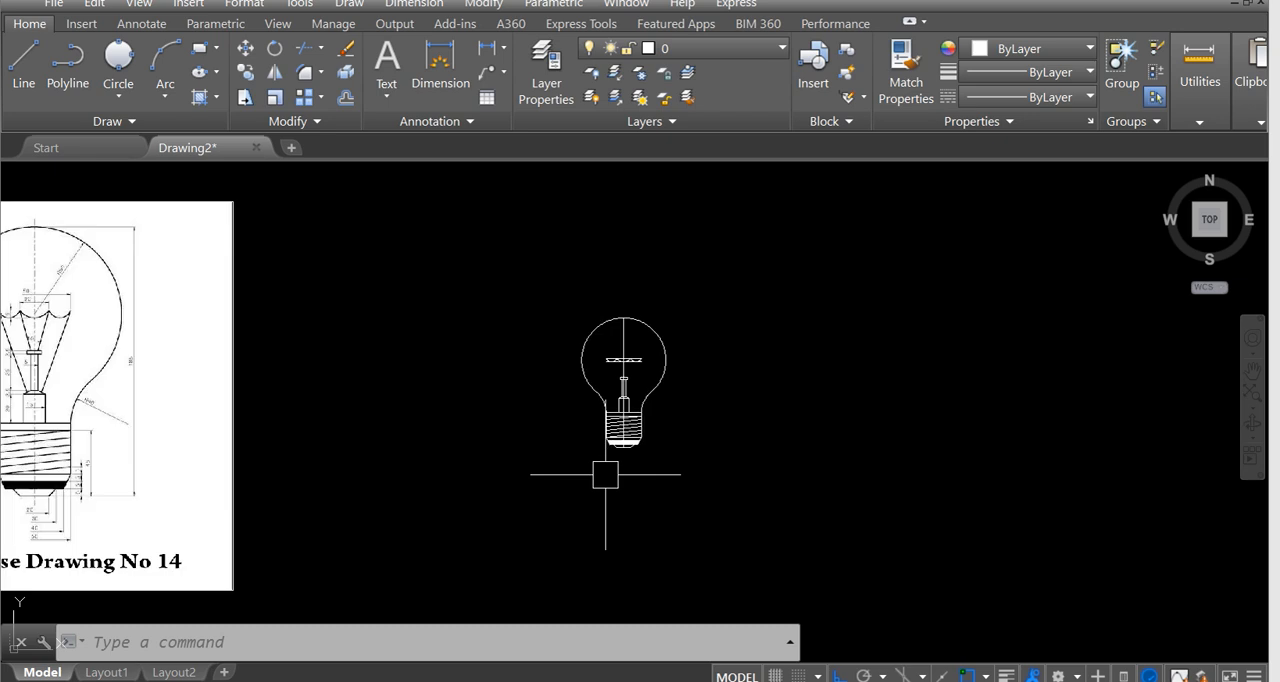
Draw the outer left filament support line from the scallops' left end to the midpoint of the stem base's left sloped edge.
{"action": "scroll", "coordinate": [623, 393], "scroll_direction": "up", "scroll_amount": 3}
{"action": "scroll", "coordinate": [564, 485], "scroll_direction": "up", "scroll_amount": 2}
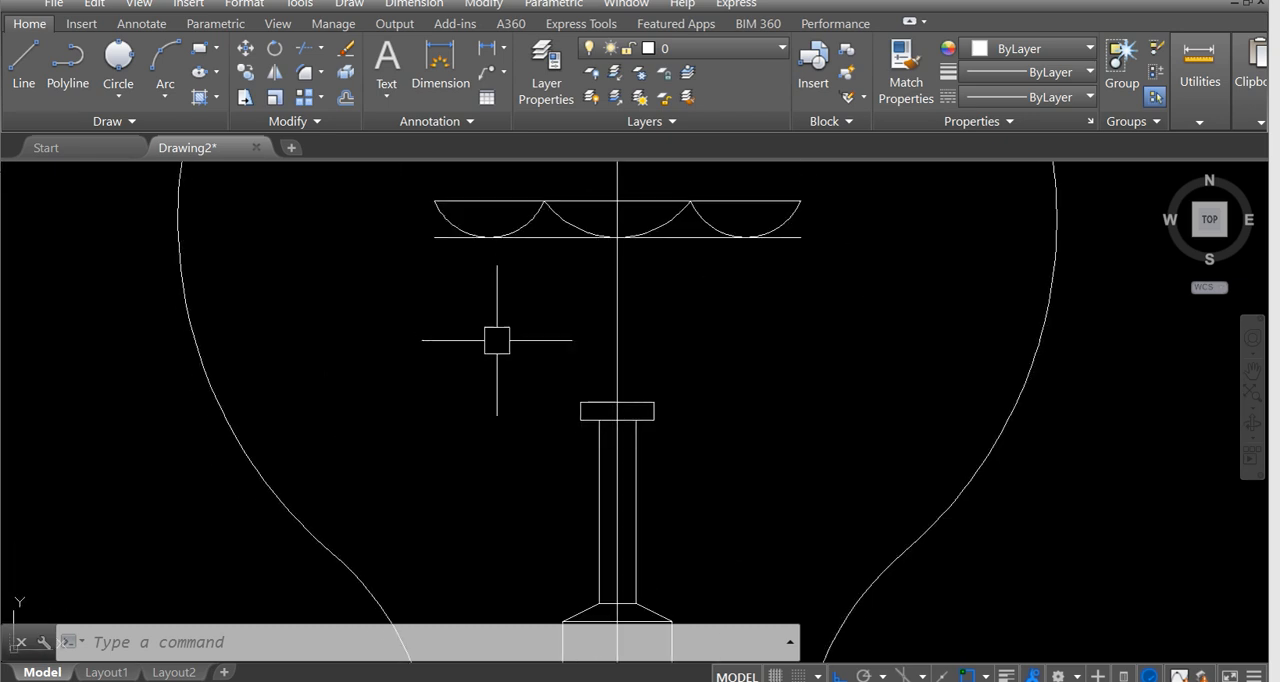
{"action": "type", "text": "l"}
{"action": "key", "text": "Return"}
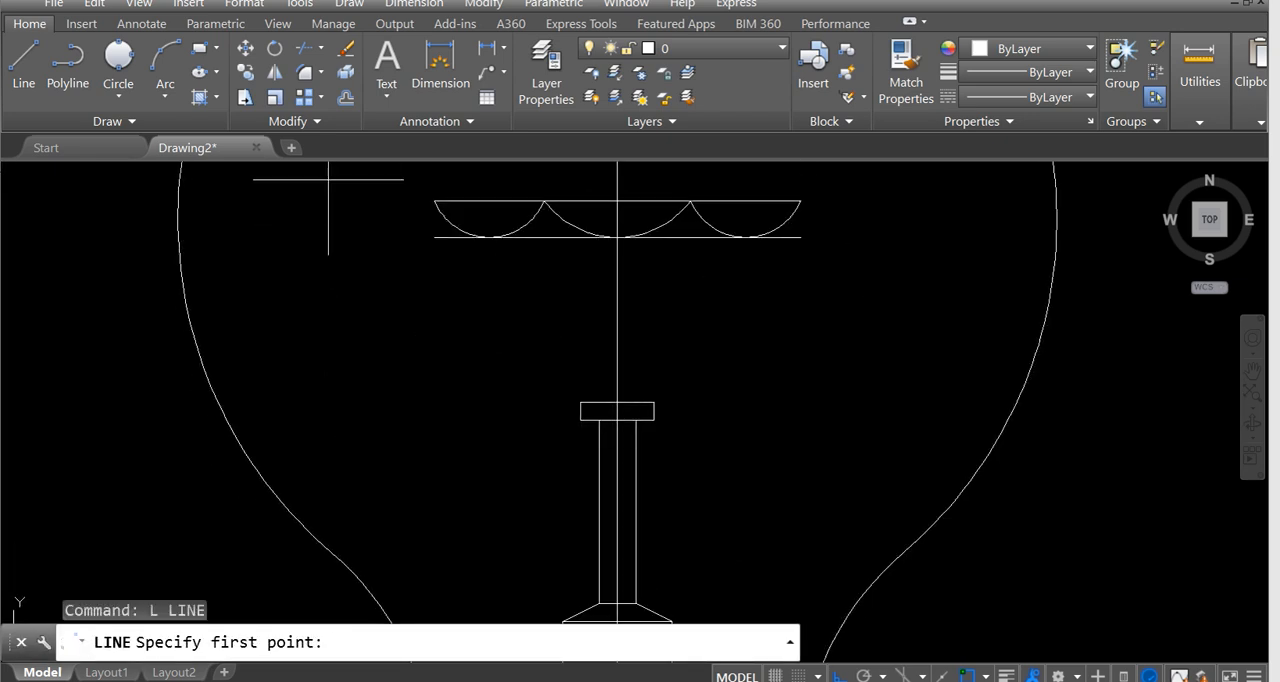
{"action": "left_click", "coordinate": [435, 204]}
{"action": "middle_click_drag", "start_coordinate": [548, 405], "coordinate": [471, 172]}
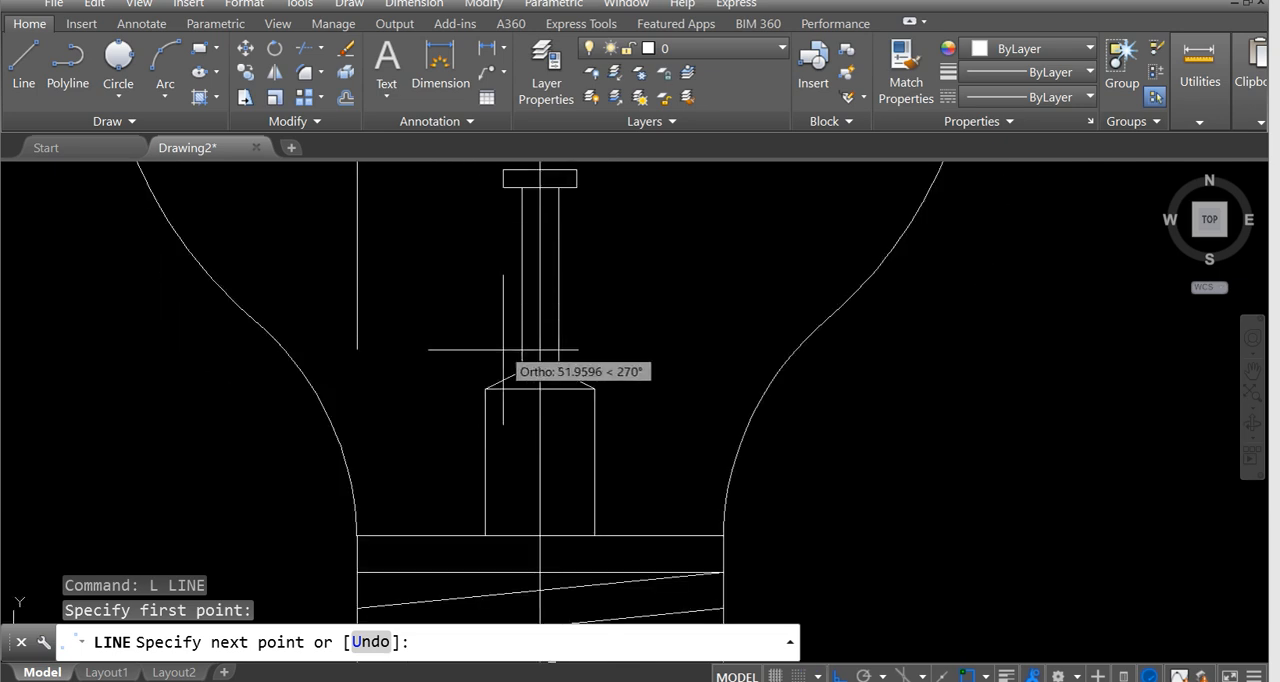
{"action": "scroll", "coordinate": [503, 379], "scroll_direction": "up", "scroll_amount": 3}
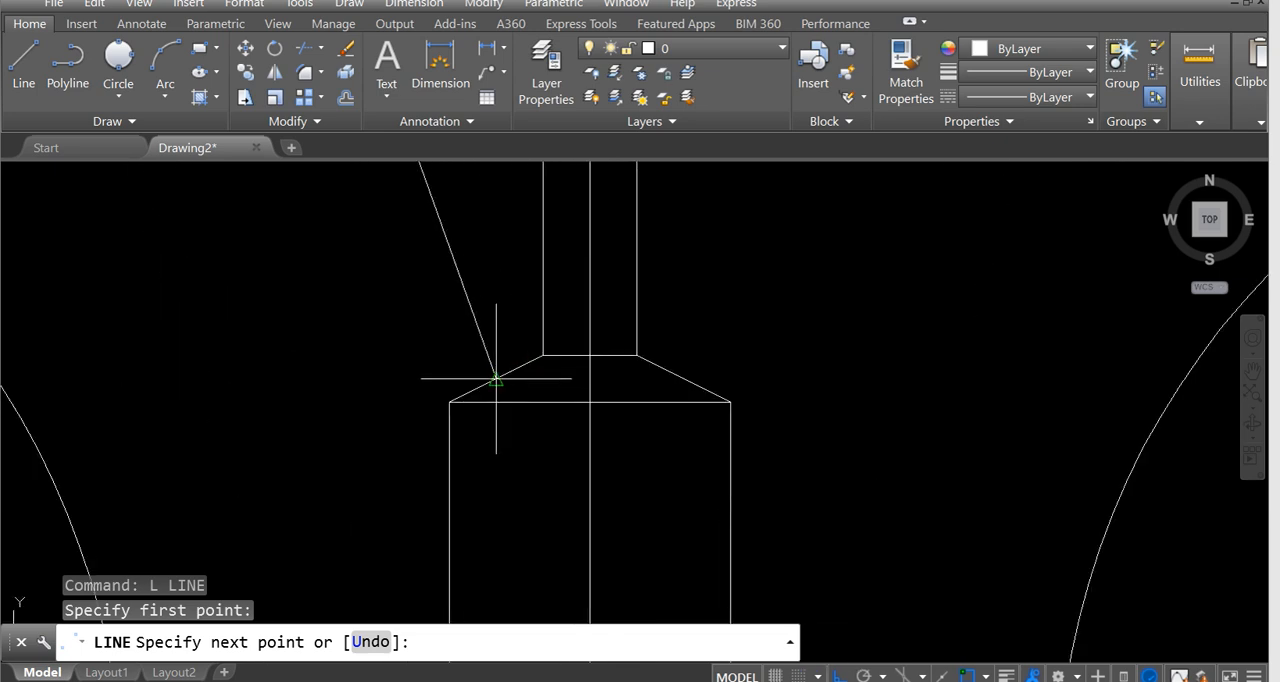
{"action": "left_click", "coordinate": [496, 377]}
{"action": "scroll", "coordinate": [513, 372], "scroll_direction": "down", "scroll_amount": 3}
{"action": "key", "text": "Escape"}
Draw the inner left filament support line from the left scallop junction to the collar's top edge, in line with the stem's left side.
{"action": "middle_click_drag", "start_coordinate": [503, 363], "coordinate": [572, 470]}
{"action": "middle_click_drag", "start_coordinate": [516, 314], "coordinate": [474, 357]}
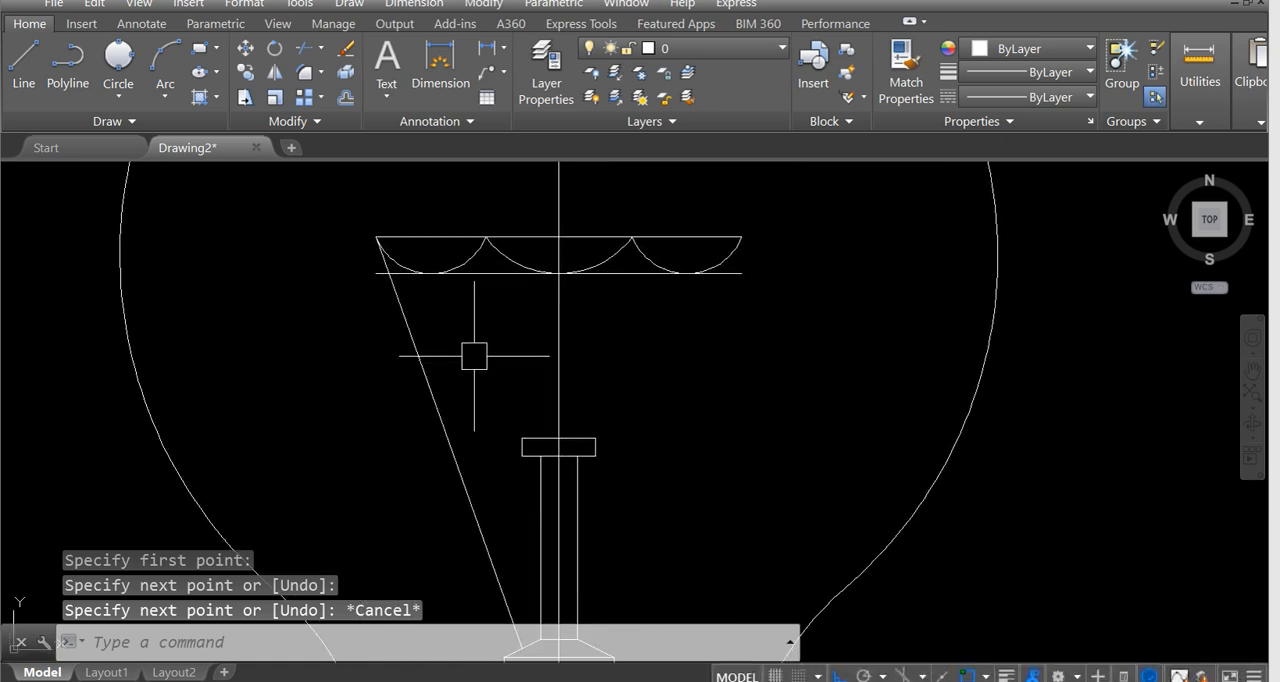
{"action": "key", "text": "Return"}
{"action": "left_click", "coordinate": [485, 237]}
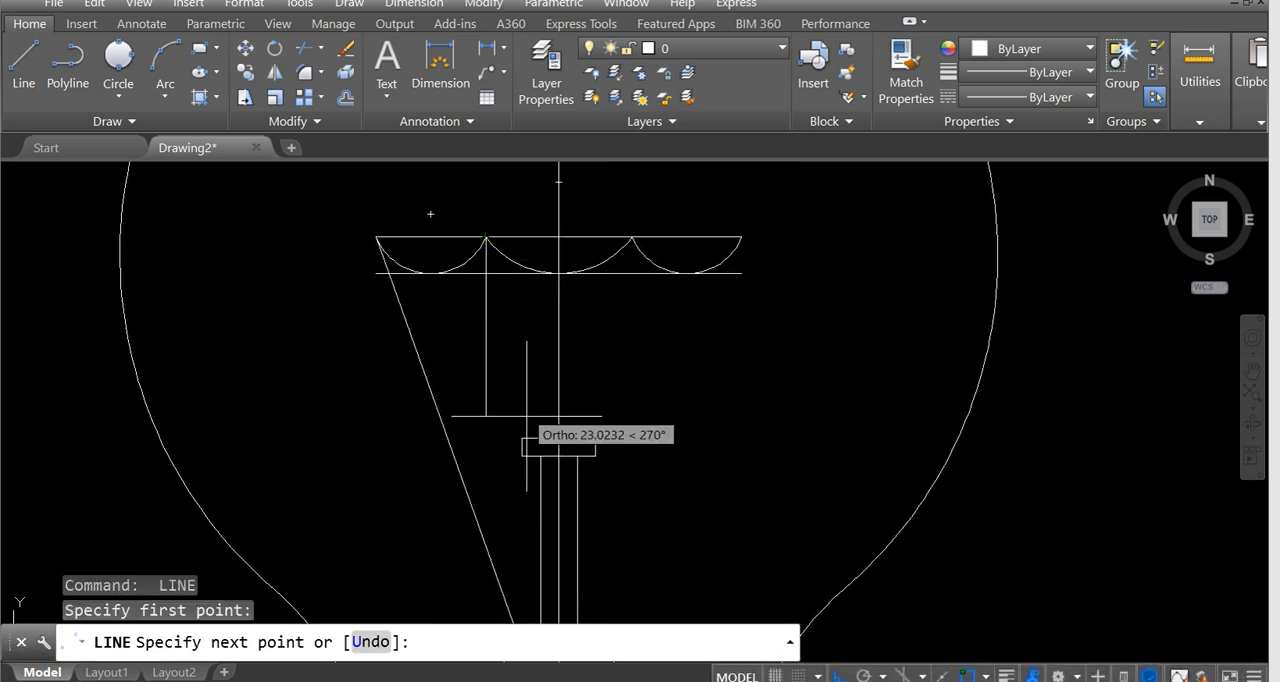
{"action": "left_click", "coordinate": [540, 438]}
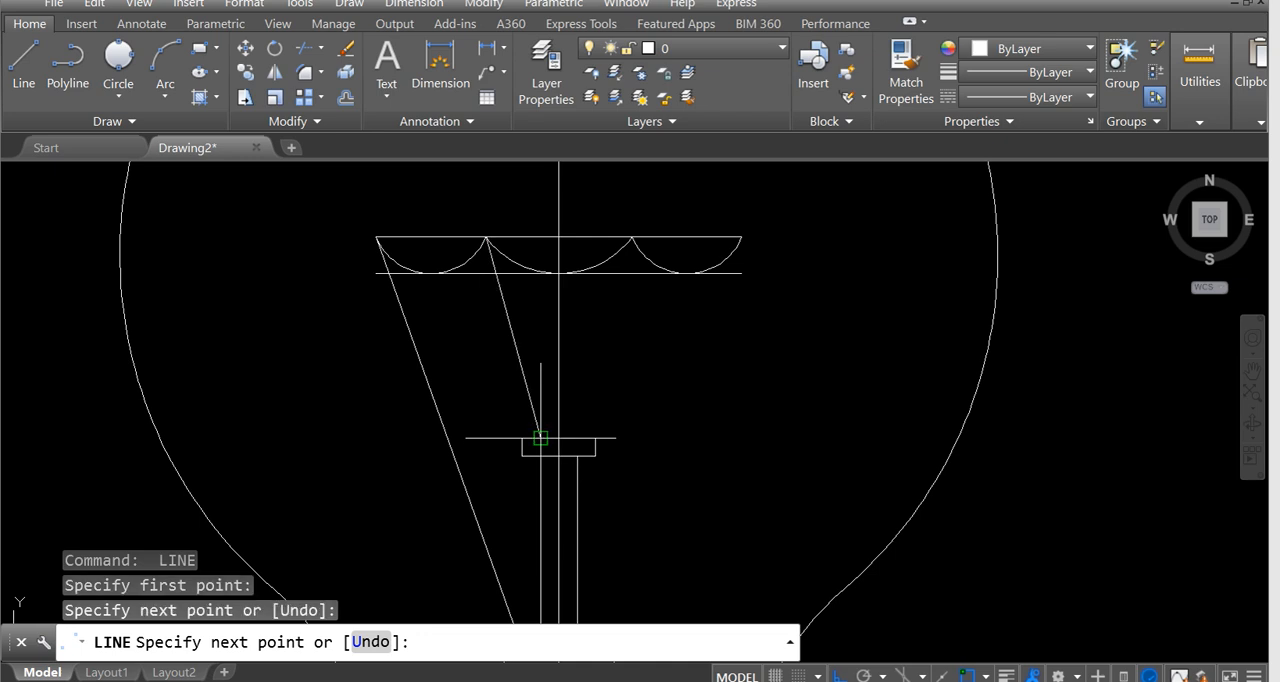
{"action": "key", "text": "Escape"}
{"action": "scroll", "coordinate": [451, 290], "scroll_direction": "up", "scroll_amount": 2}
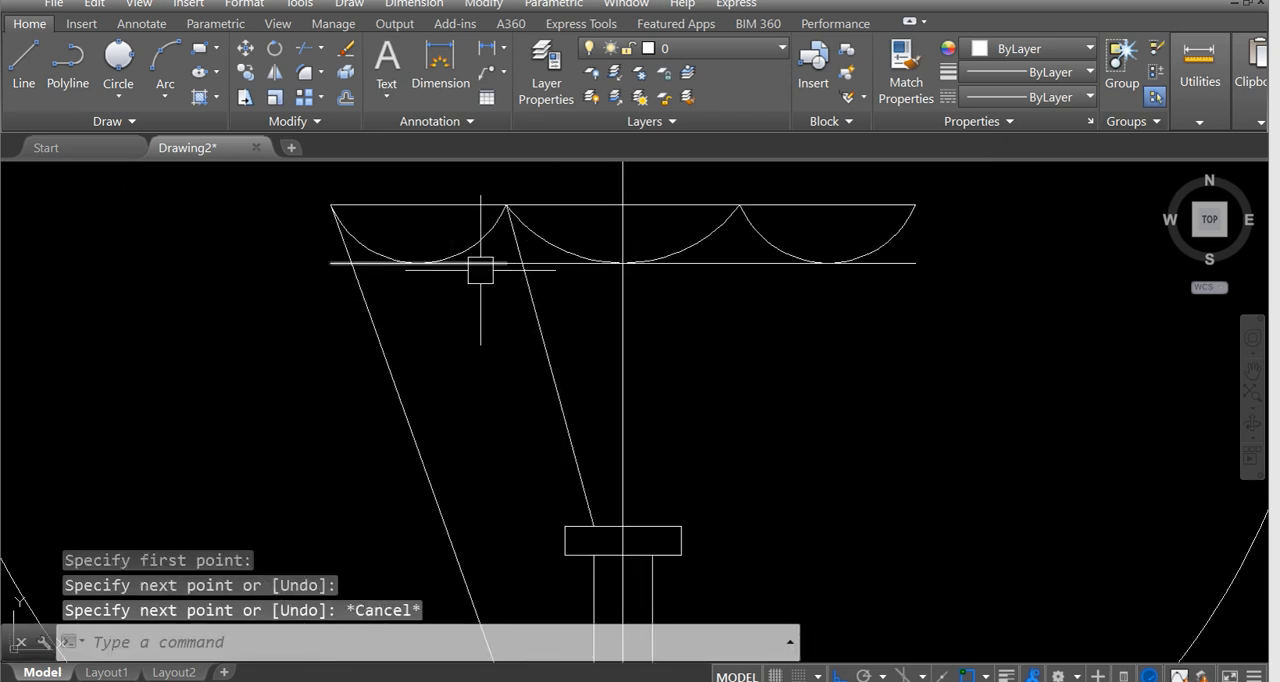
{"action": "left_click", "coordinate": [470, 263]}
{"action": "left_click", "coordinate": [660, 264]}
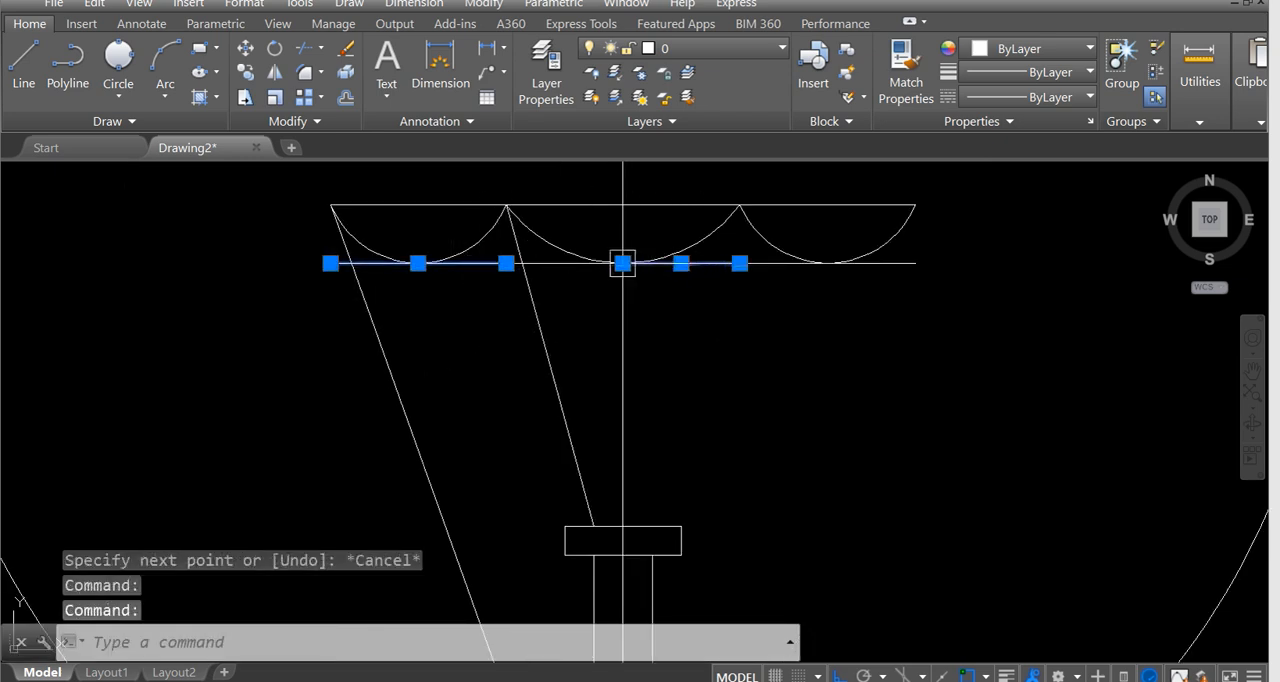
{"action": "left_click", "coordinate": [563, 255]}
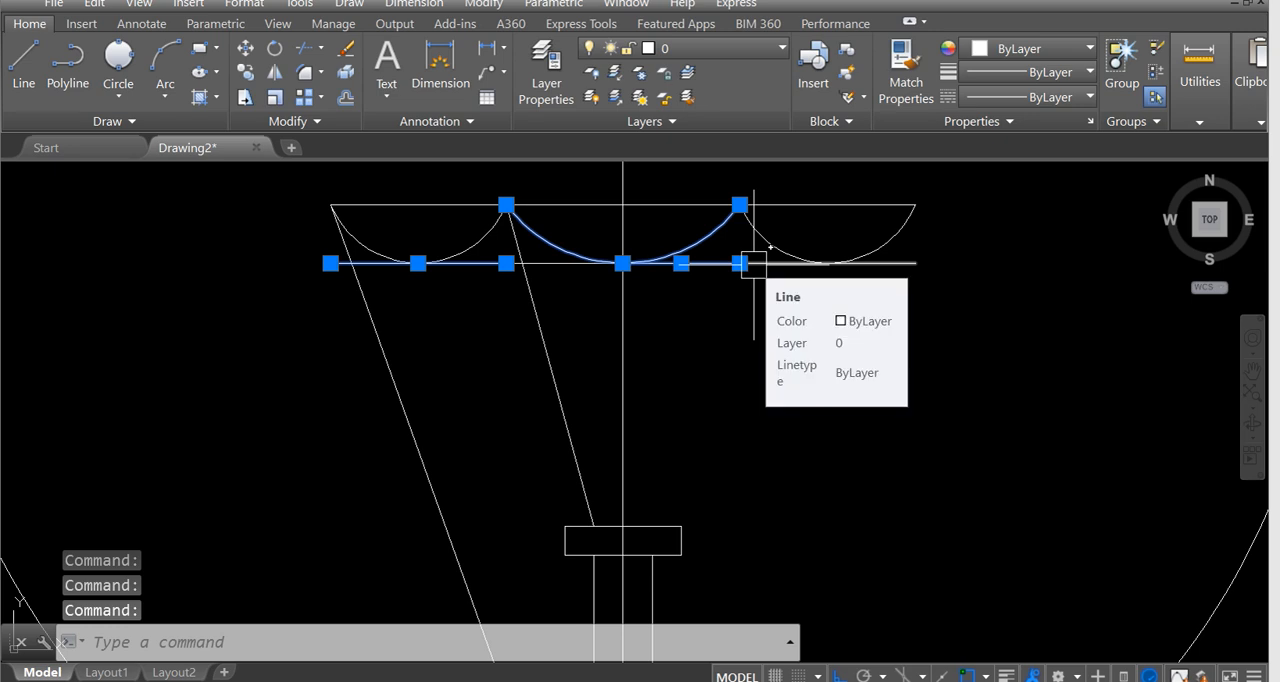
{"action": "type", "text": "u"}
{"action": "key", "text": "Return"}
Erase the four lower horizontal filament line segments that touch the bottoms of the scalloped arcs.
{"action": "scroll", "coordinate": [630, 261], "scroll_direction": "up", "scroll_amount": 4}
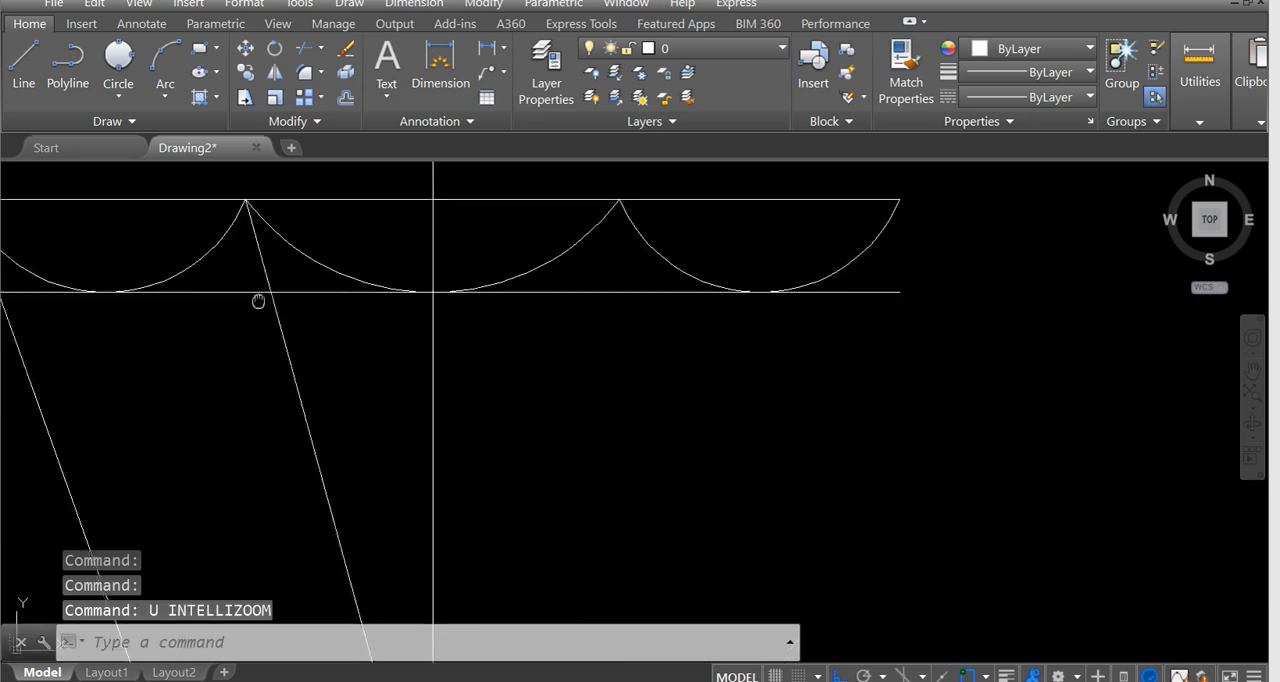
{"action": "middle_click_drag", "start_coordinate": [257, 294], "coordinate": [700, 351]}
{"action": "left_click", "coordinate": [600, 345]}
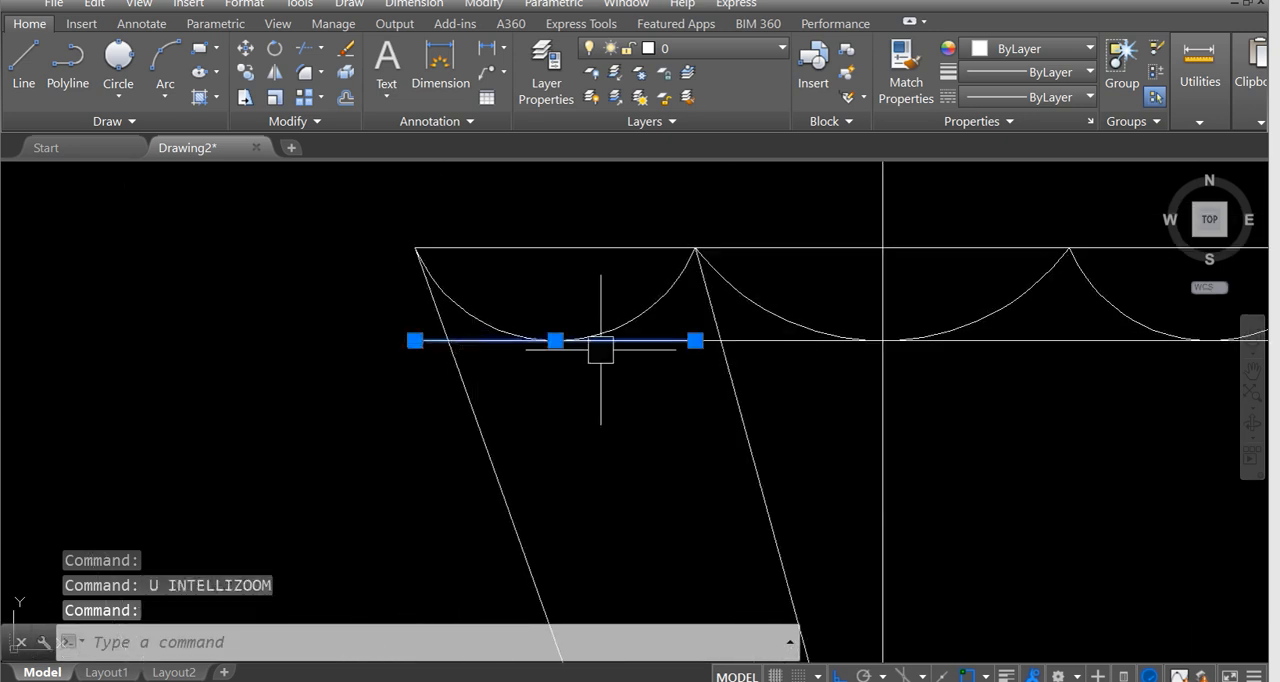
{"action": "left_click", "coordinate": [770, 341]}
{"action": "middle_click_drag", "start_coordinate": [923, 366], "coordinate": [654, 362]}
{"action": "left_click", "coordinate": [764, 340]}
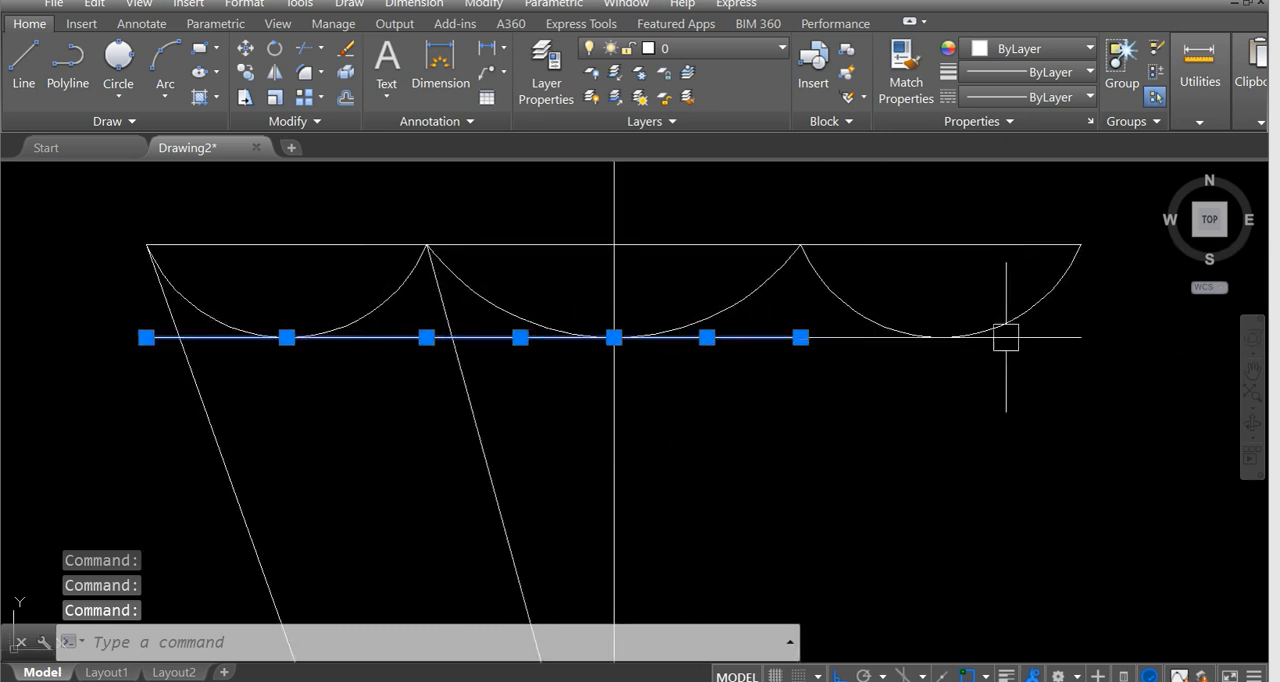
{"action": "left_click", "coordinate": [1040, 340]}
{"action": "right_click", "coordinate": [857, 345]}
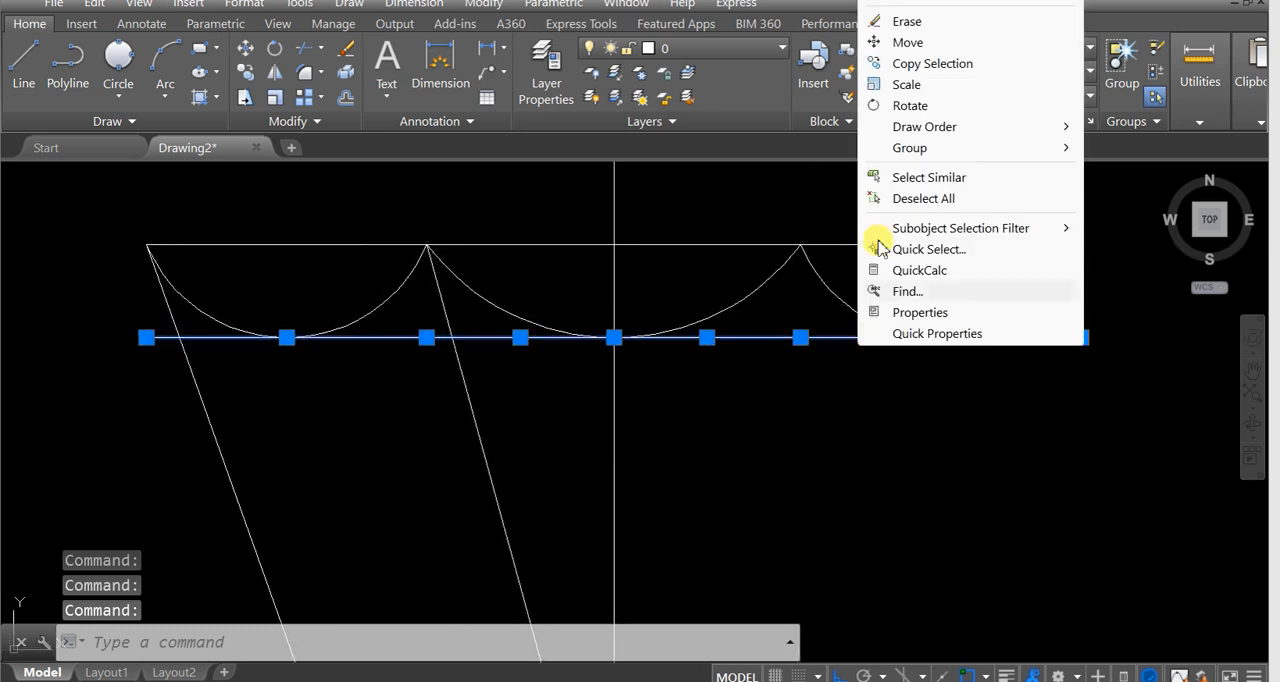
{"action": "left_click", "coordinate": [908, 24]}
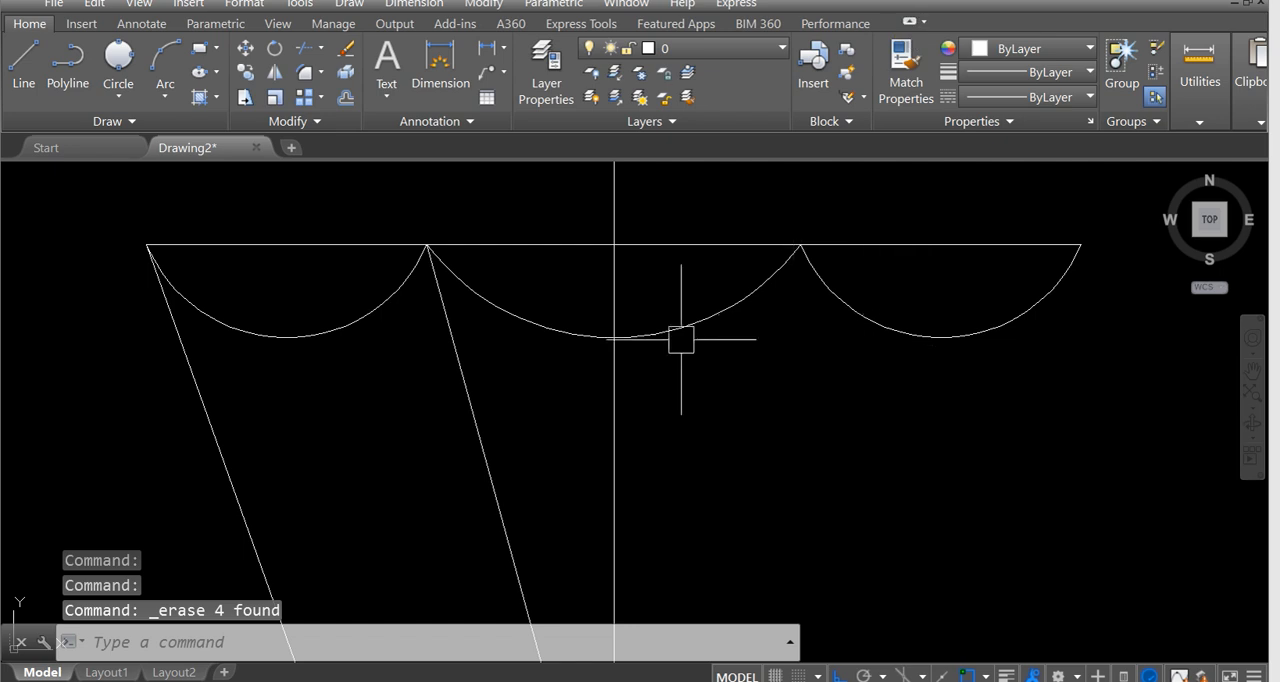
Erase the four upper horizontal line segments joining the tips of the scalloped arcs.
{"action": "left_click", "coordinate": [588, 244]}
{"action": "left_click", "coordinate": [906, 248]}
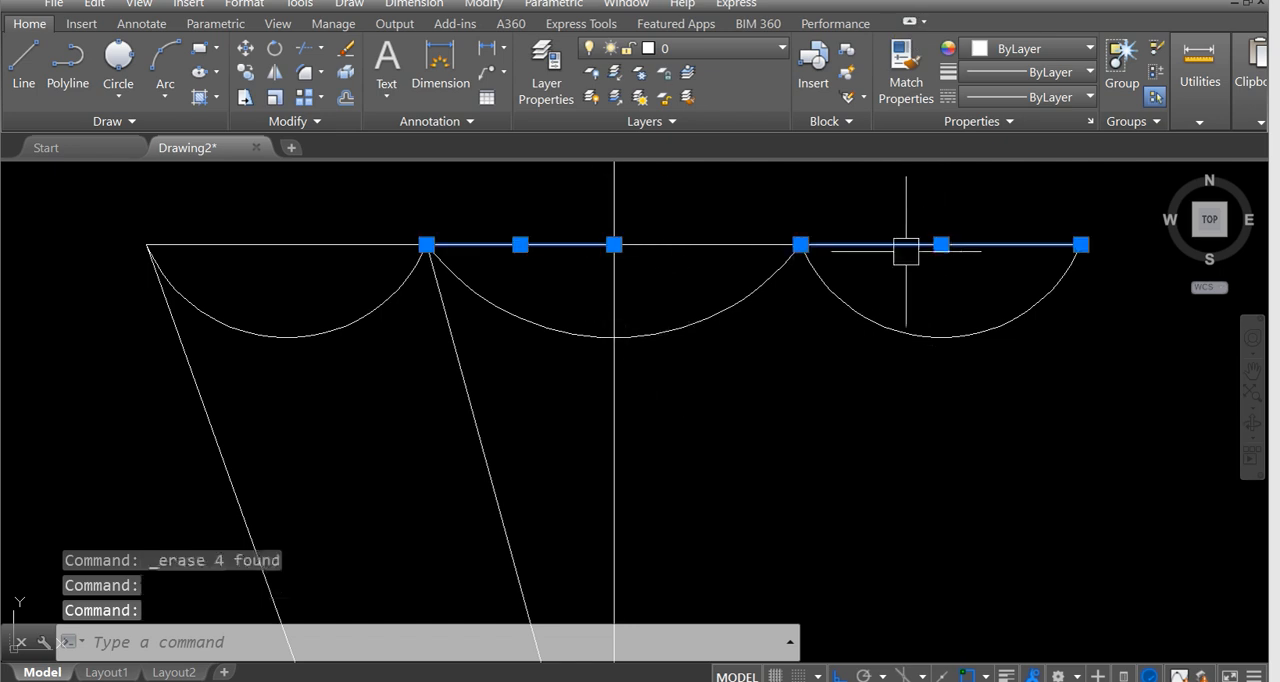
{"action": "left_click", "coordinate": [329, 244]}
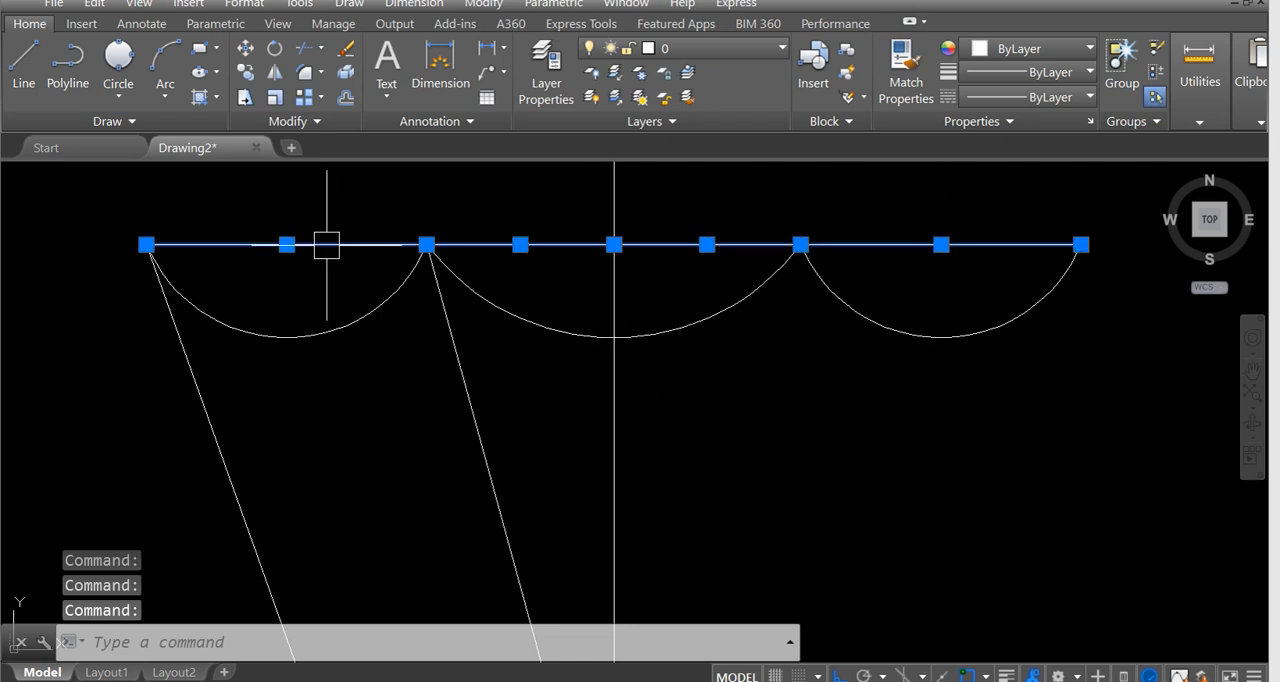
{"action": "key", "text": "Delete"}
Mirror the two left filament support lines about the bulb's vertical centre line, keeping the source lines.
{"action": "scroll", "coordinate": [468, 332], "scroll_direction": "down", "scroll_amount": 8}
{"action": "scroll", "coordinate": [605, 360], "scroll_direction": "up", "scroll_amount": 3}
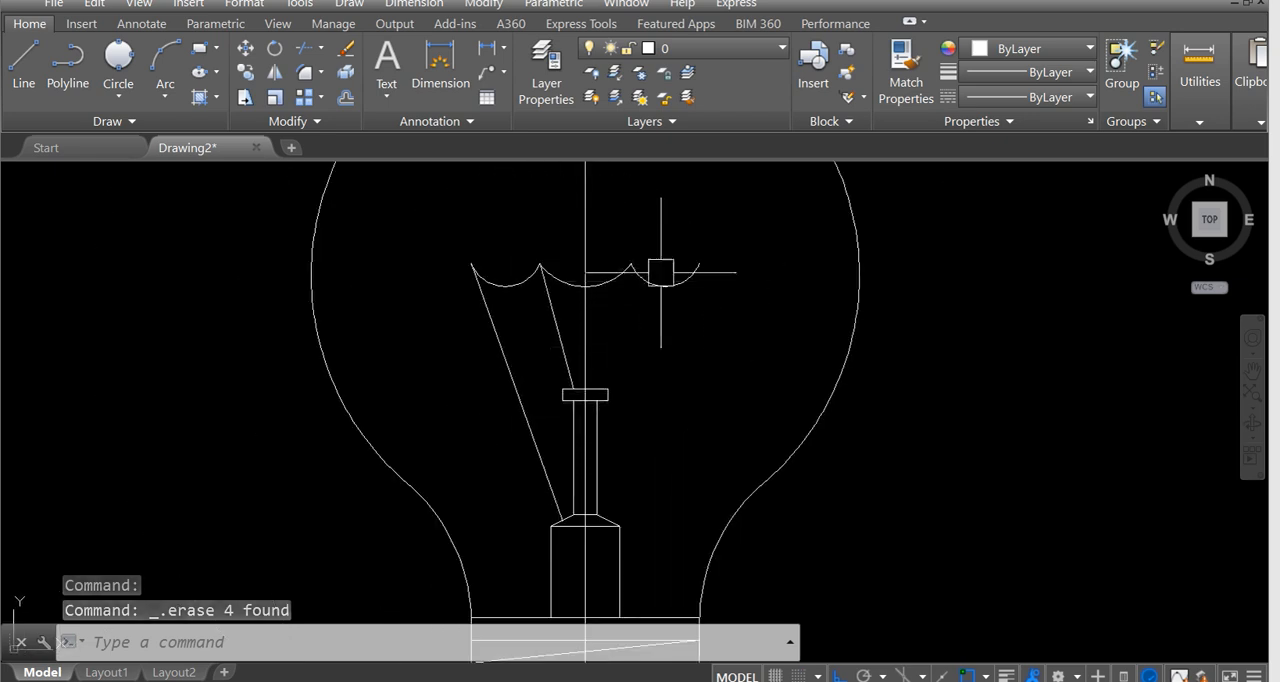
{"action": "type", "text": "mi"}
{"action": "key", "text": "Return"}
{"action": "left_click", "coordinate": [562, 311]}
{"action": "left_click", "coordinate": [498, 347]}
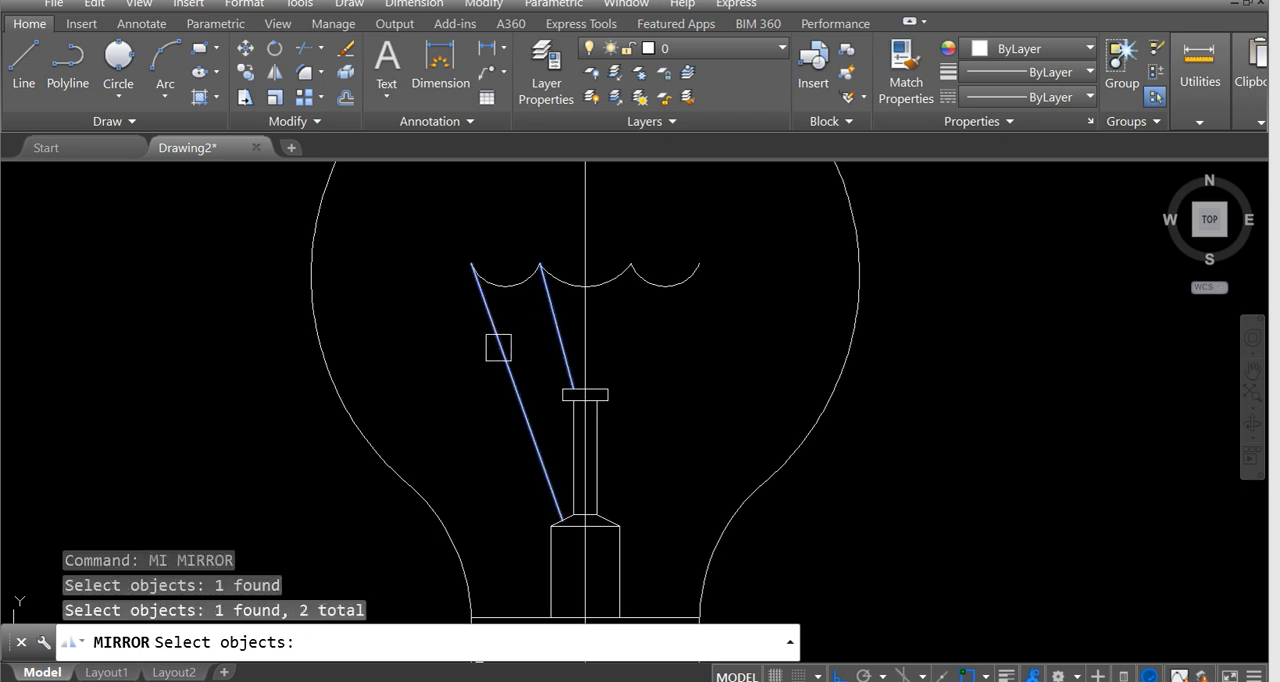
{"action": "key", "text": "Return"}
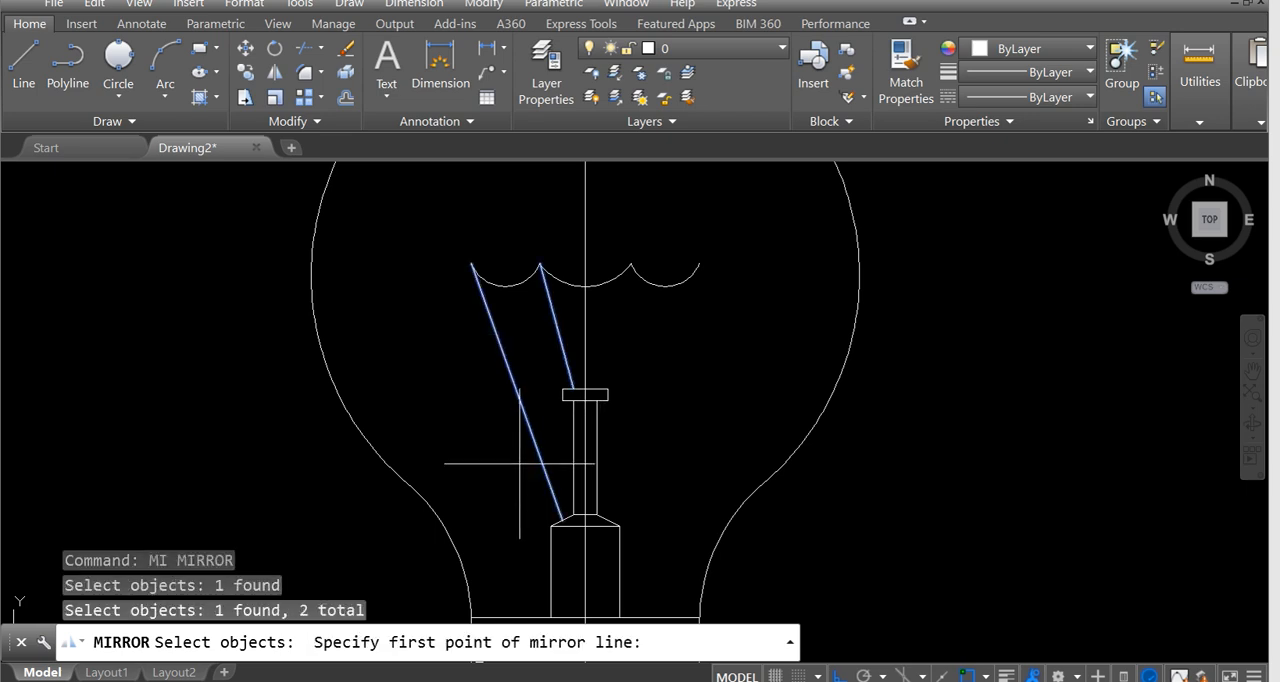
{"action": "left_click", "coordinate": [585, 526]}
{"action": "left_click", "coordinate": [580, 580]}
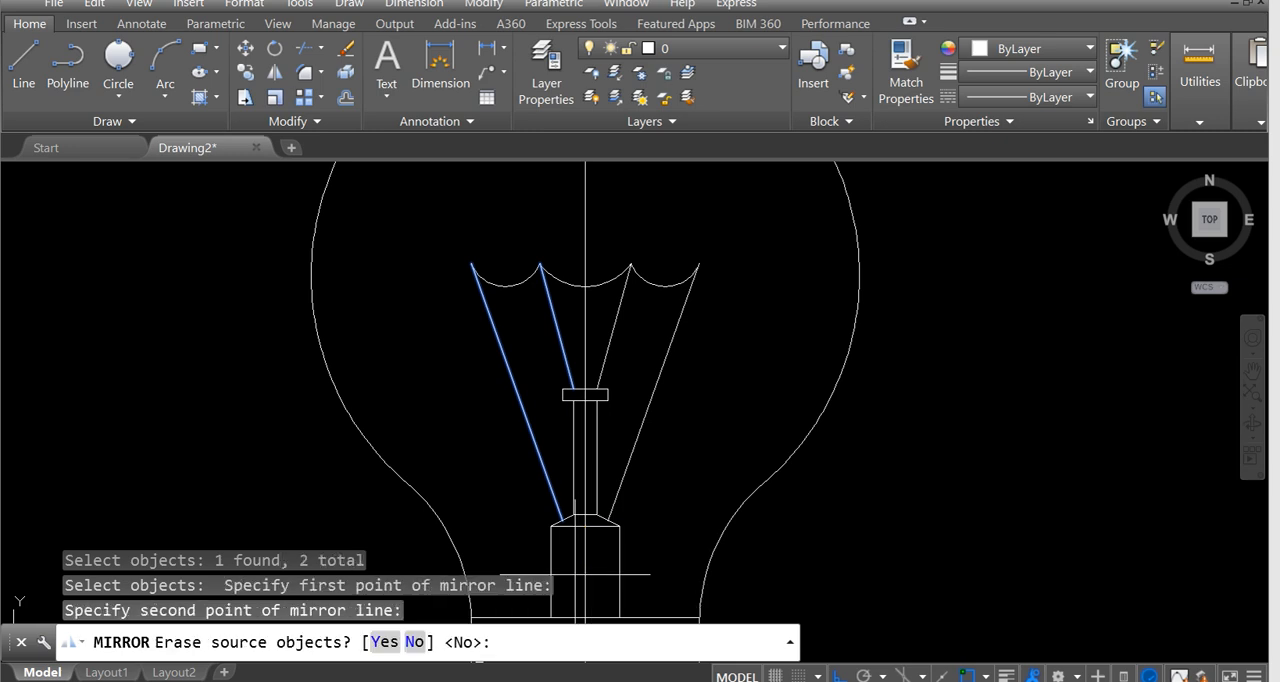
{"action": "key", "text": "Return"}
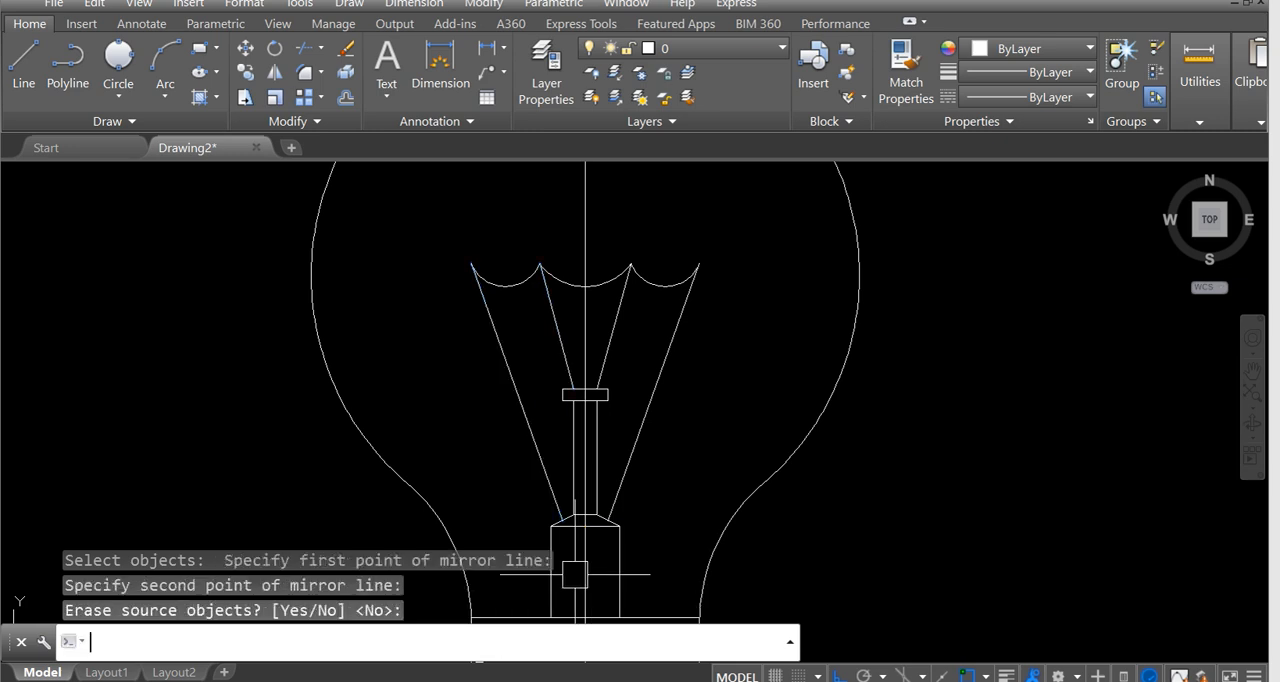
{"action": "key", "text": "Escape"}
Erase the vertical centre line running through the bulb from its top to the cap's base.
{"action": "scroll", "coordinate": [486, 420], "scroll_direction": "down", "scroll_amount": 8}
{"action": "middle_click_drag", "start_coordinate": [486, 420], "coordinate": [849, 403]}
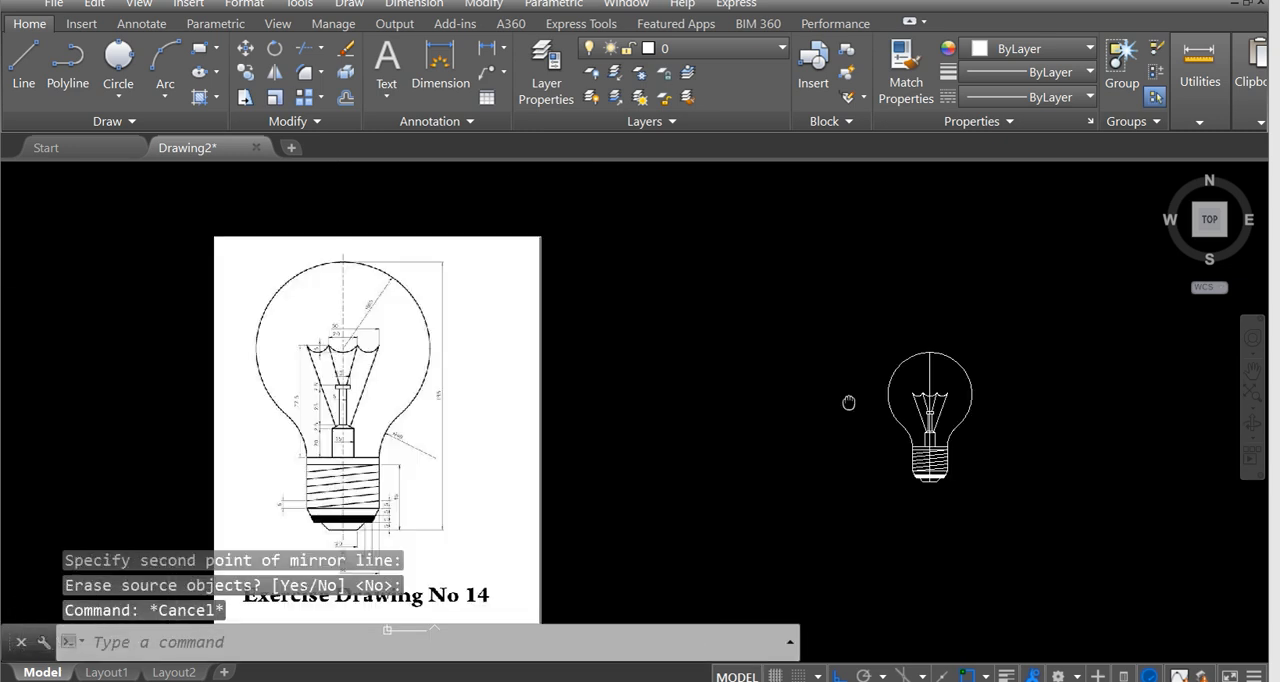
{"action": "scroll", "coordinate": [303, 313], "scroll_direction": "up", "scroll_amount": 5}
{"action": "scroll", "coordinate": [520, 343], "scroll_direction": "down", "scroll_amount": 4}
{"action": "middle_click_drag", "start_coordinate": [528, 345], "coordinate": [322, 190]}
{"action": "mouse_move", "coordinate": [730, 357]}
{"action": "middle_mouse_down"}
{"action": "mouse_move", "coordinate": [306, 411]}
{"action": "mouse_move", "coordinate": [228, 388]}
{"action": "middle_mouse_up"}
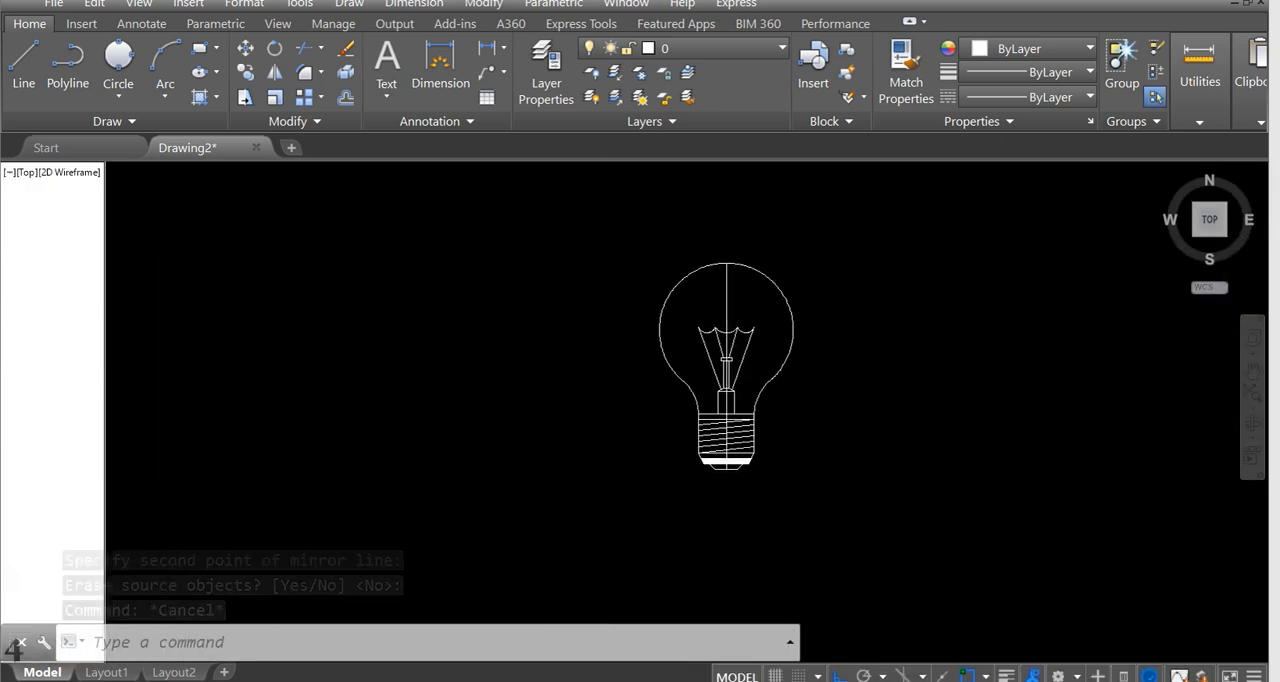
{"action": "scroll", "coordinate": [817, 260], "scroll_direction": "up", "scroll_amount": 3}
{"action": "left_click", "coordinate": [644, 321]}
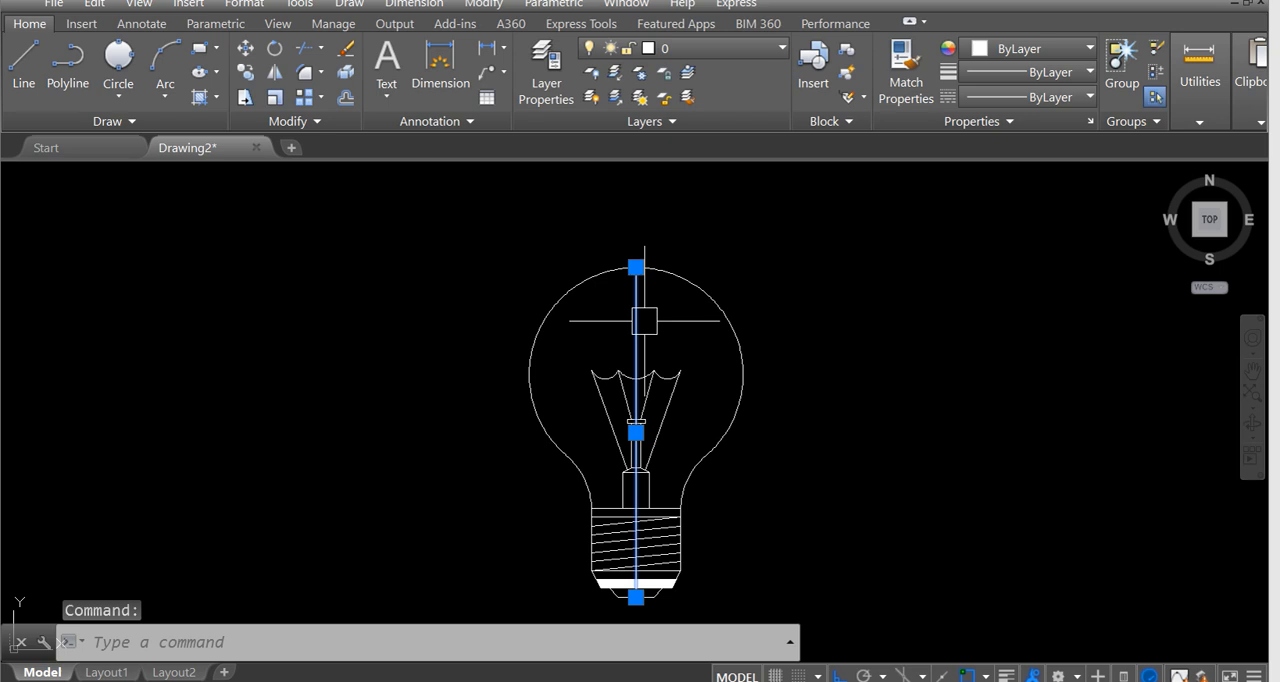
{"action": "key", "text": "Delete"}
Compare the drawn bulb's shape and filament with the dimensioned reference image.
{"action": "scroll", "coordinate": [637, 348], "scroll_direction": "down", "scroll_amount": 4}
{"action": "middle_click_drag", "start_coordinate": [508, 389], "coordinate": [715, 389]}
{"action": "scroll", "coordinate": [270, 376], "scroll_direction": "up", "scroll_amount": 2}
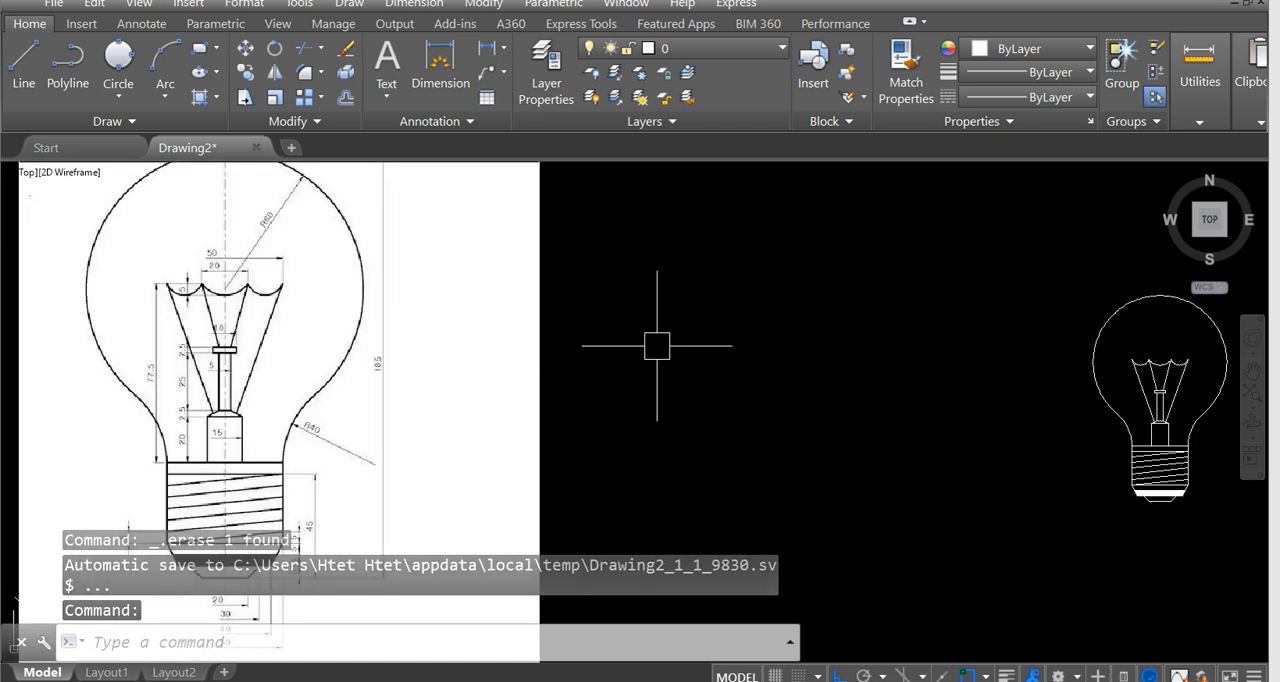
{"action": "middle_click_drag", "start_coordinate": [363, 421], "coordinate": [420, 306]}
{"action": "middle_click_drag", "start_coordinate": [747, 339], "coordinate": [249, 429]}
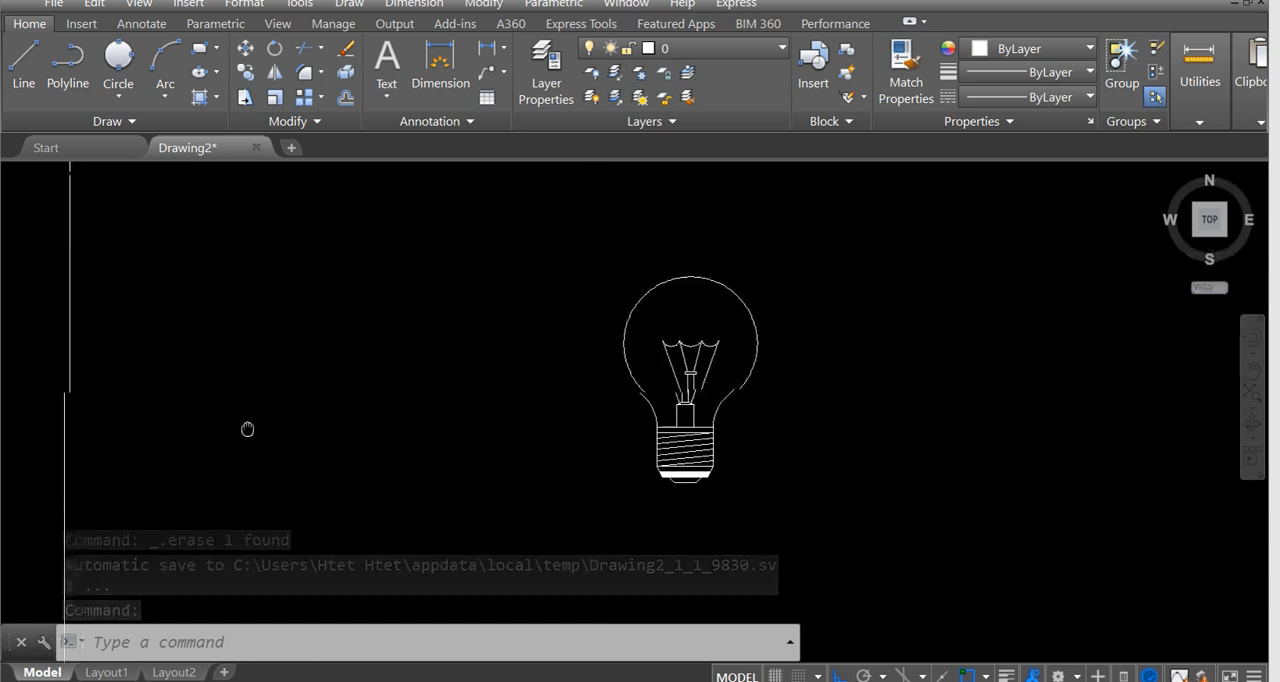
{"action": "scroll", "coordinate": [677, 429], "scroll_direction": "up", "scroll_amount": 4}
{"action": "mouse_move", "coordinate": [695, 389]}
{"action": "middle_mouse_down"}
{"action": "mouse_move", "coordinate": [580, 479]}
{"action": "mouse_move", "coordinate": [527, 464]}
{"action": "mouse_move", "coordinate": [573, 387]}
{"action": "middle_mouse_up"}
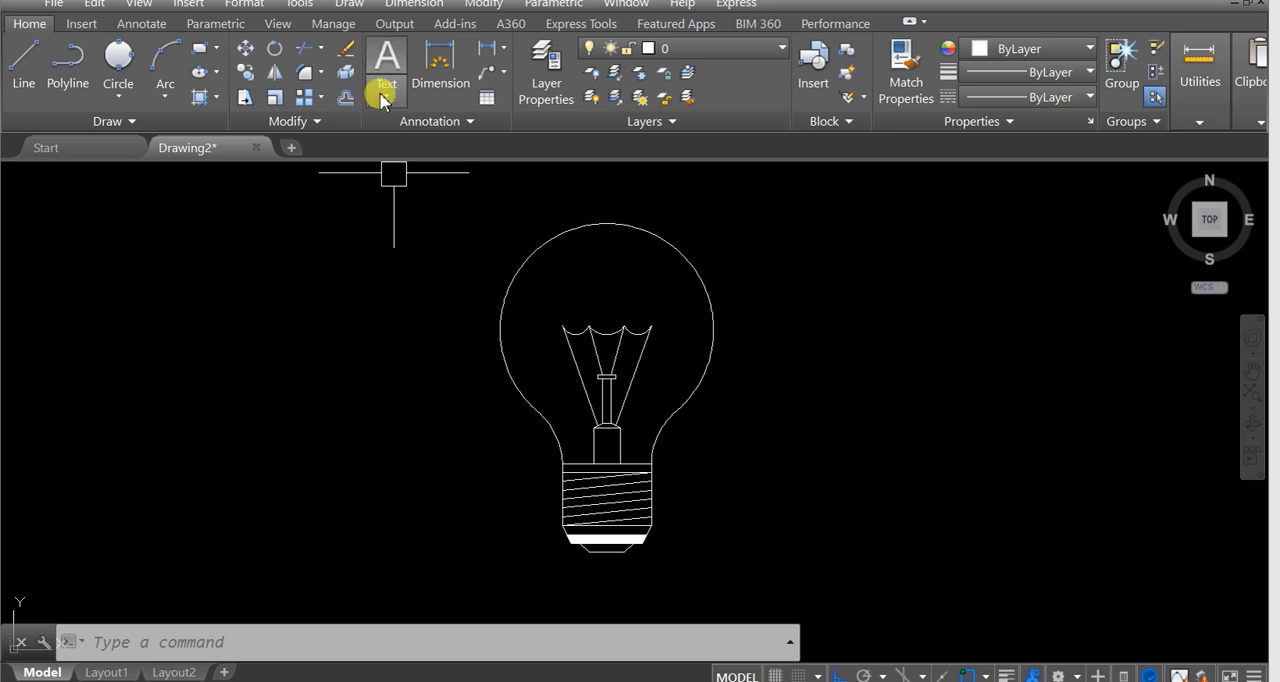
Dimension the width of the stem base between its two bottom corners, placing the dimension line inside the base.
{"action": "left_click", "coordinate": [432, 80]}
{"action": "scroll", "coordinate": [686, 429], "scroll_direction": "up", "scroll_amount": 2}
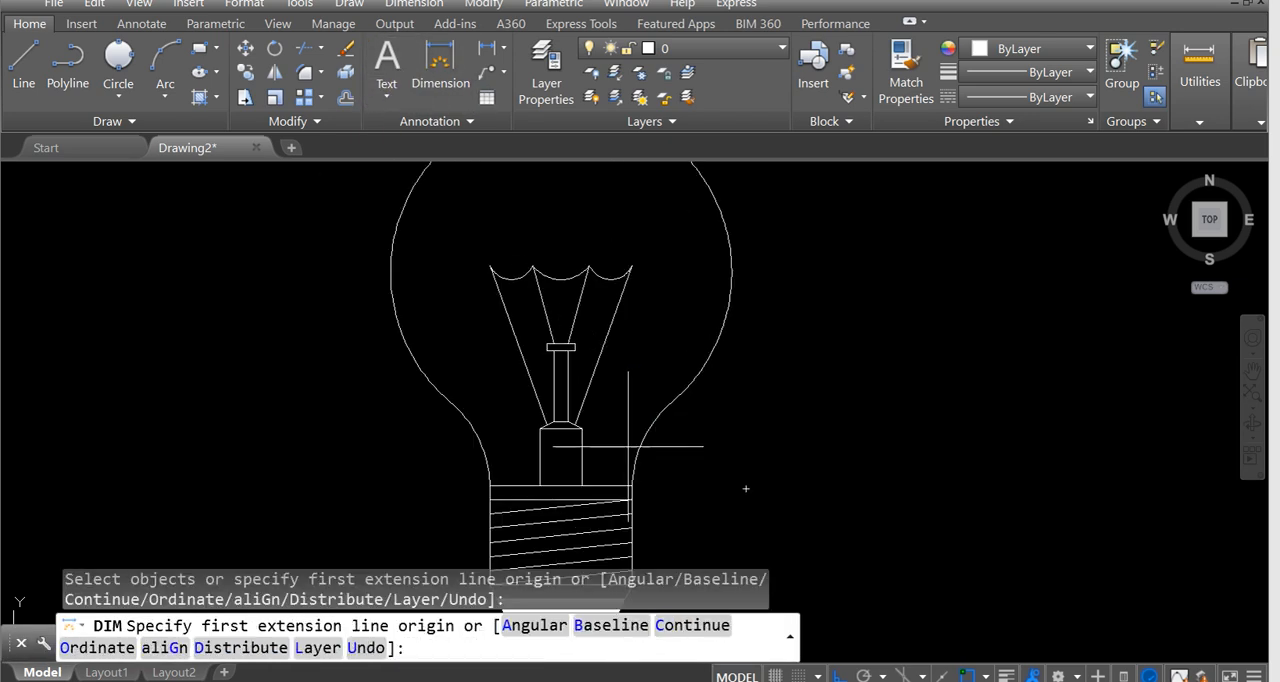
{"action": "scroll", "coordinate": [640, 445], "scroll_direction": "up", "scroll_amount": 2}
{"action": "left_click", "coordinate": [491, 509]}
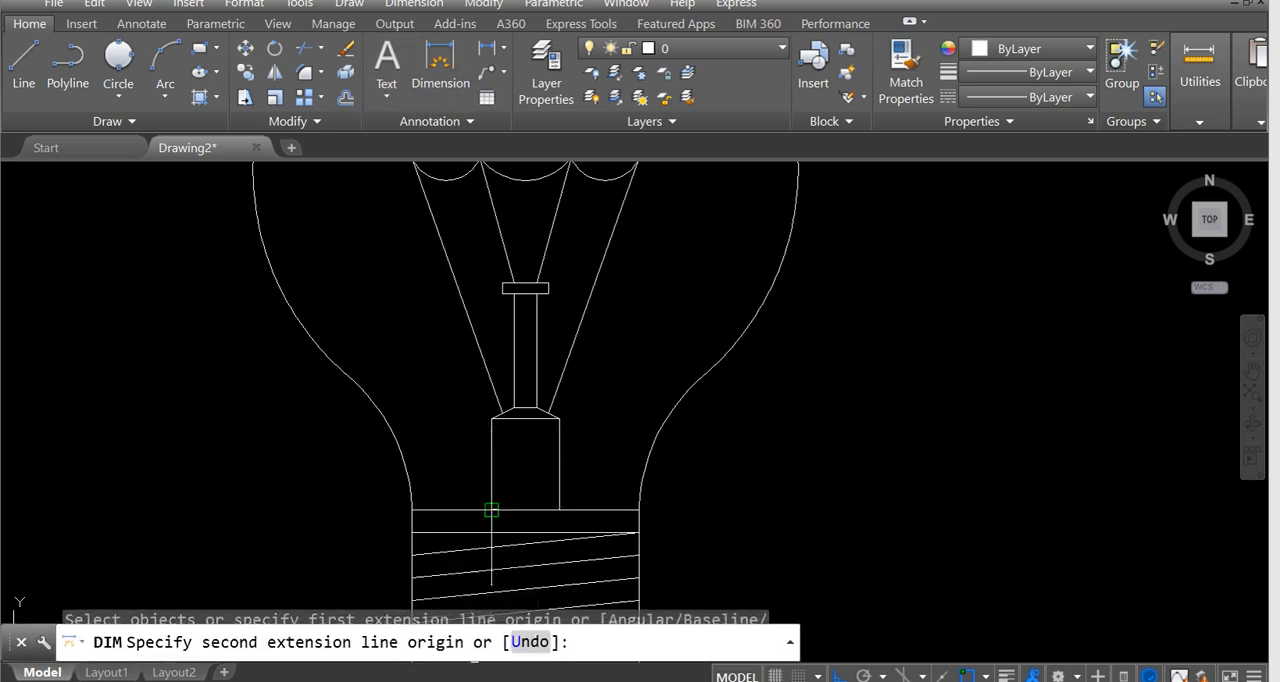
{"action": "left_click", "coordinate": [560, 509]}
{"action": "left_click", "coordinate": [543, 477]}
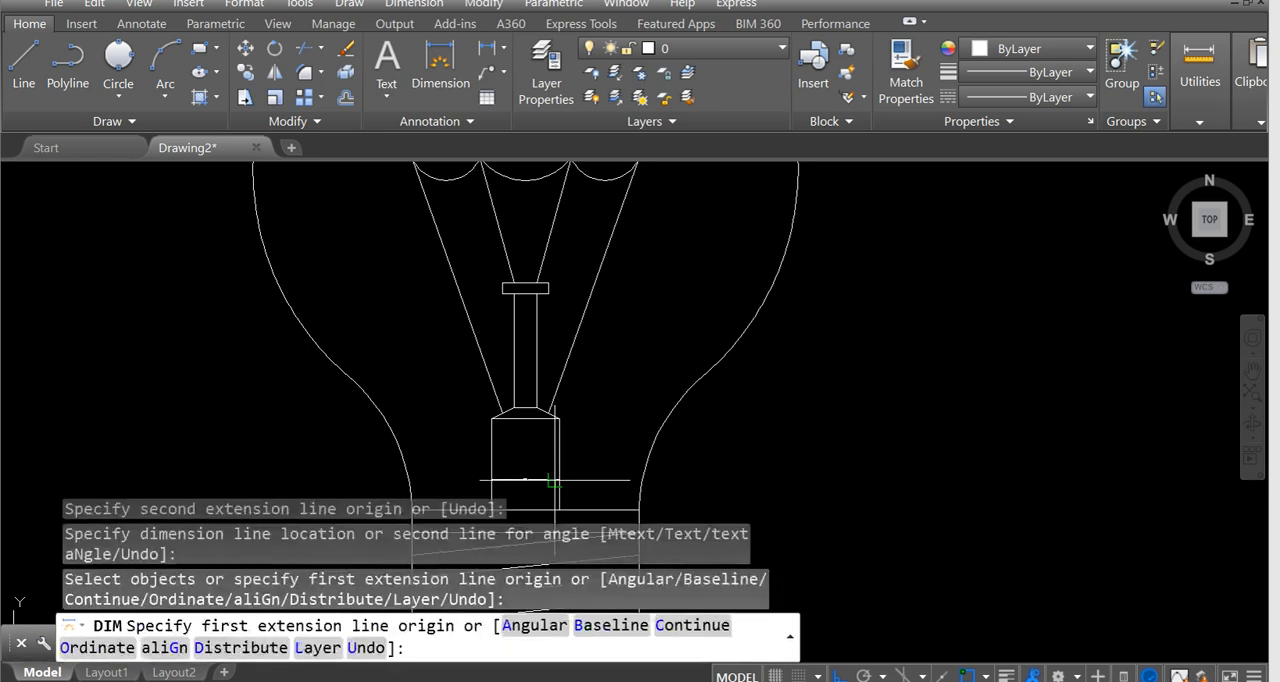
End dimensioning and erase the width dimension inside the stem base.
{"action": "scroll", "coordinate": [542, 477], "scroll_direction": "up", "scroll_amount": 4}
{"action": "key", "text": "Escape"}
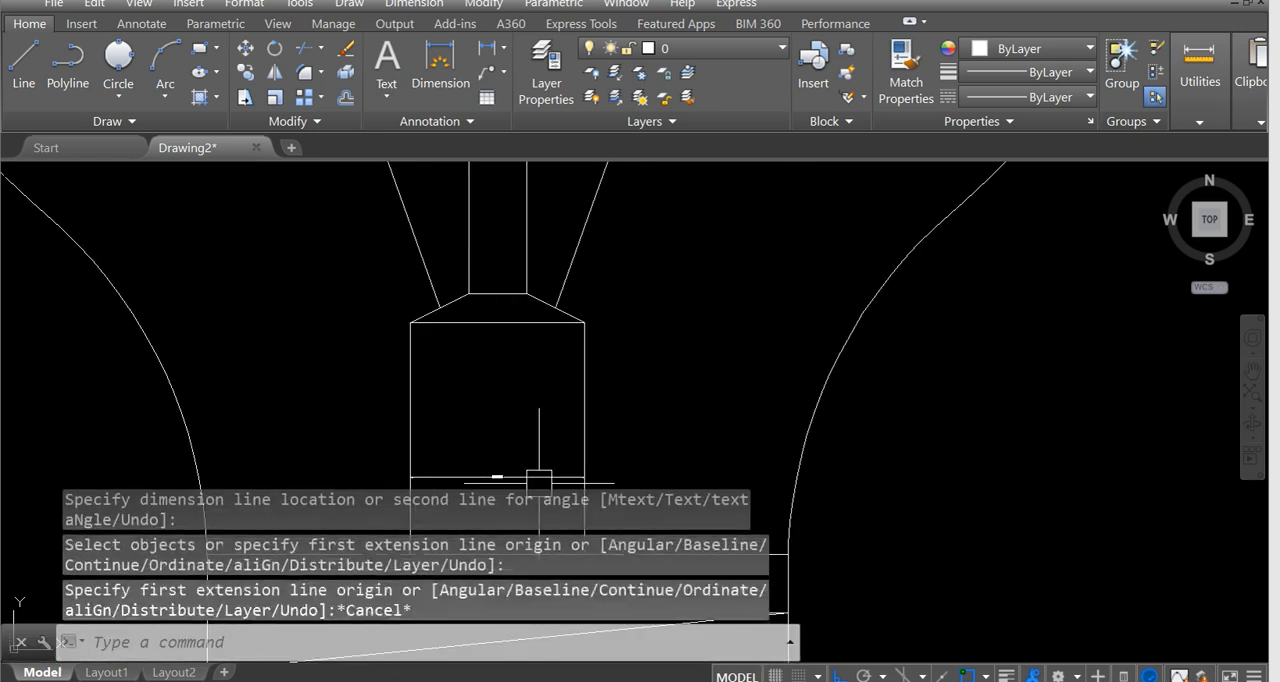
{"action": "left_click", "coordinate": [539, 479]}
{"action": "key", "text": "Delete"}
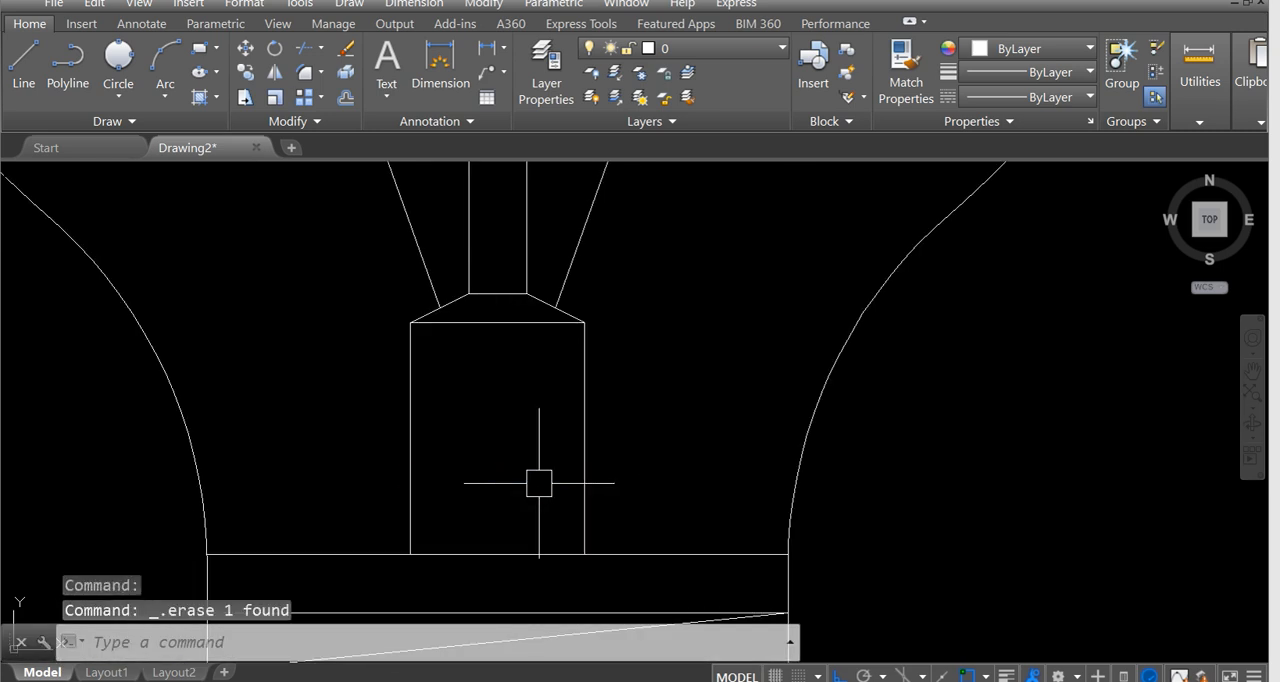
Review the reference image's dimensions and check the completed bulb's outline, filament, stem and screw cap against it.
{"action": "scroll", "coordinate": [539, 483], "scroll_direction": "down", "scroll_amount": 10}
{"action": "scroll", "coordinate": [534, 423], "scroll_direction": "up", "scroll_amount": 7}
{"action": "scroll", "coordinate": [541, 422], "scroll_direction": "down", "scroll_amount": 7}
{"action": "middle_click_drag", "start_coordinate": [512, 427], "coordinate": [664, 430]}
{"action": "middle_click_drag", "start_coordinate": [401, 429], "coordinate": [871, 454]}
{"action": "middle_click_drag", "start_coordinate": [404, 380], "coordinate": [456, 329]}
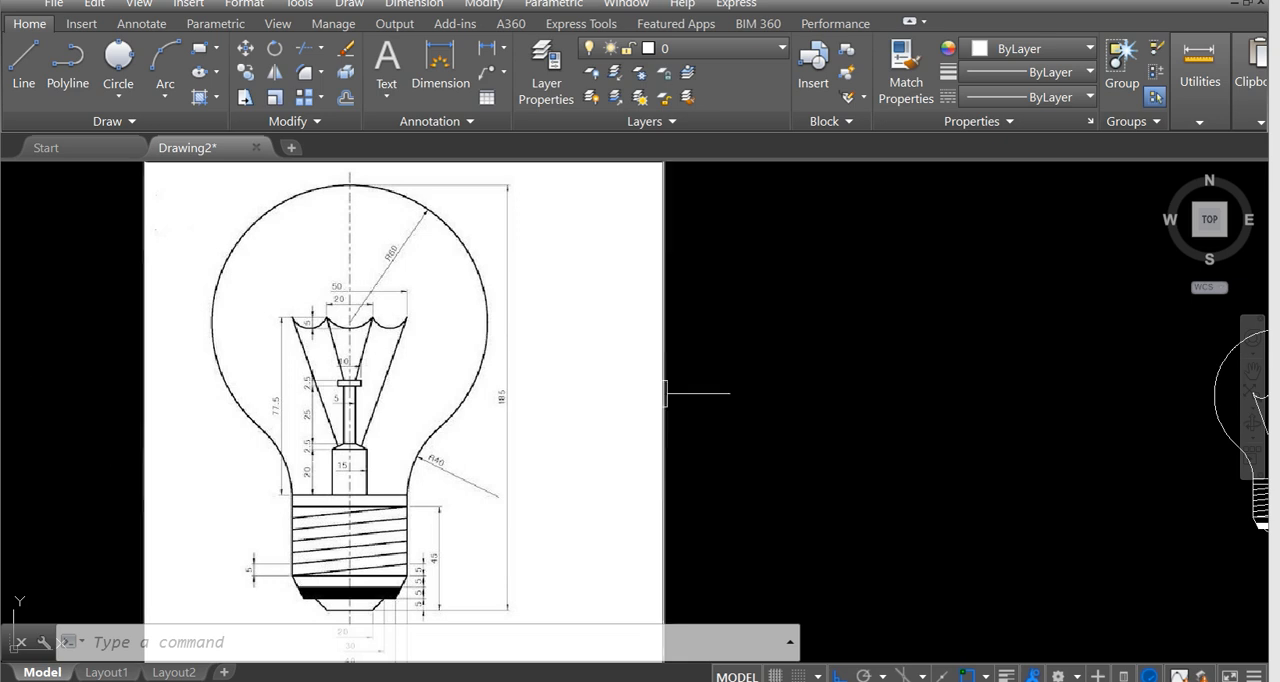
{"action": "scroll", "coordinate": [666, 394], "scroll_direction": "down", "scroll_amount": 2}
{"action": "scroll", "coordinate": [840, 430], "scroll_direction": "up", "scroll_amount": 4}
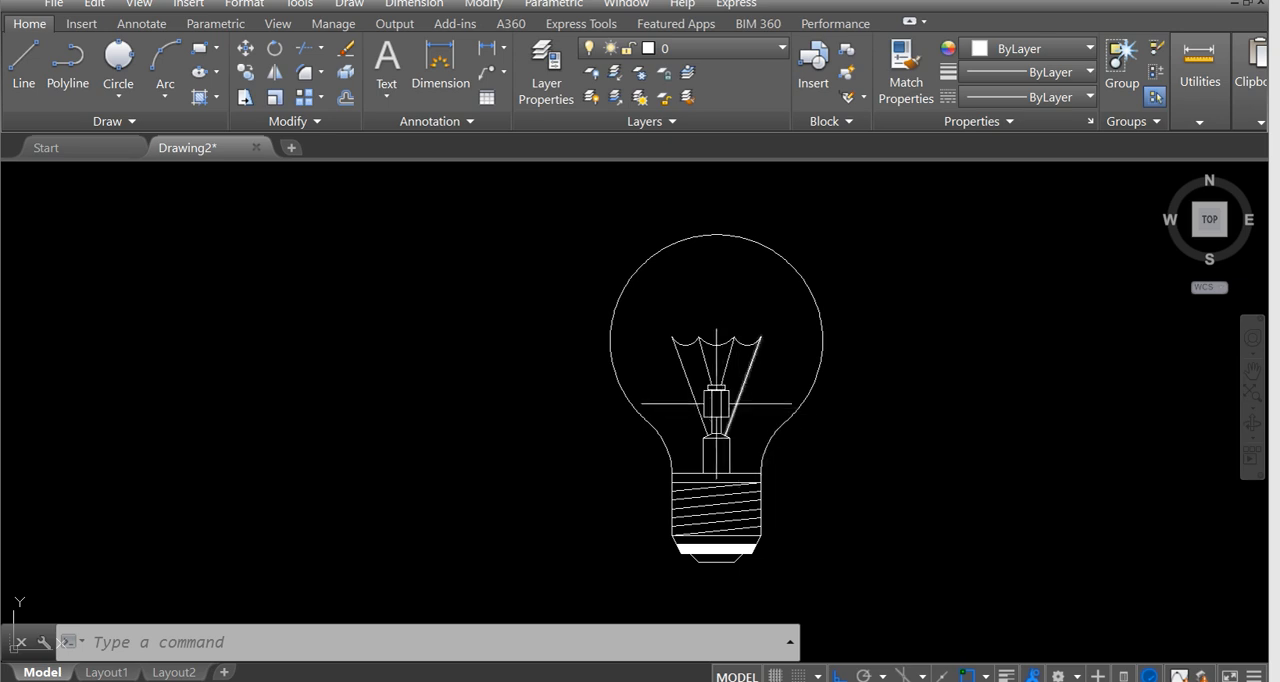
{"action": "scroll", "coordinate": [732, 385], "scroll_direction": "up", "scroll_amount": 2}
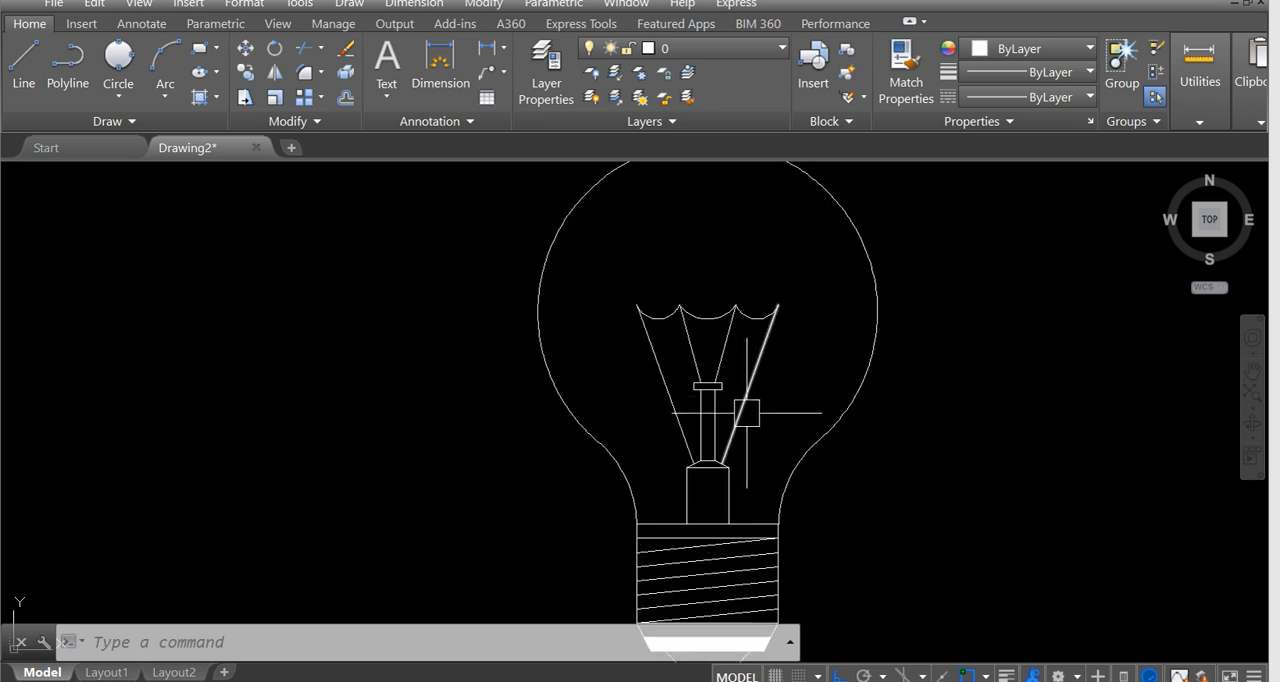
{"action": "scroll", "coordinate": [738, 415], "scroll_direction": "down", "scroll_amount": 4}
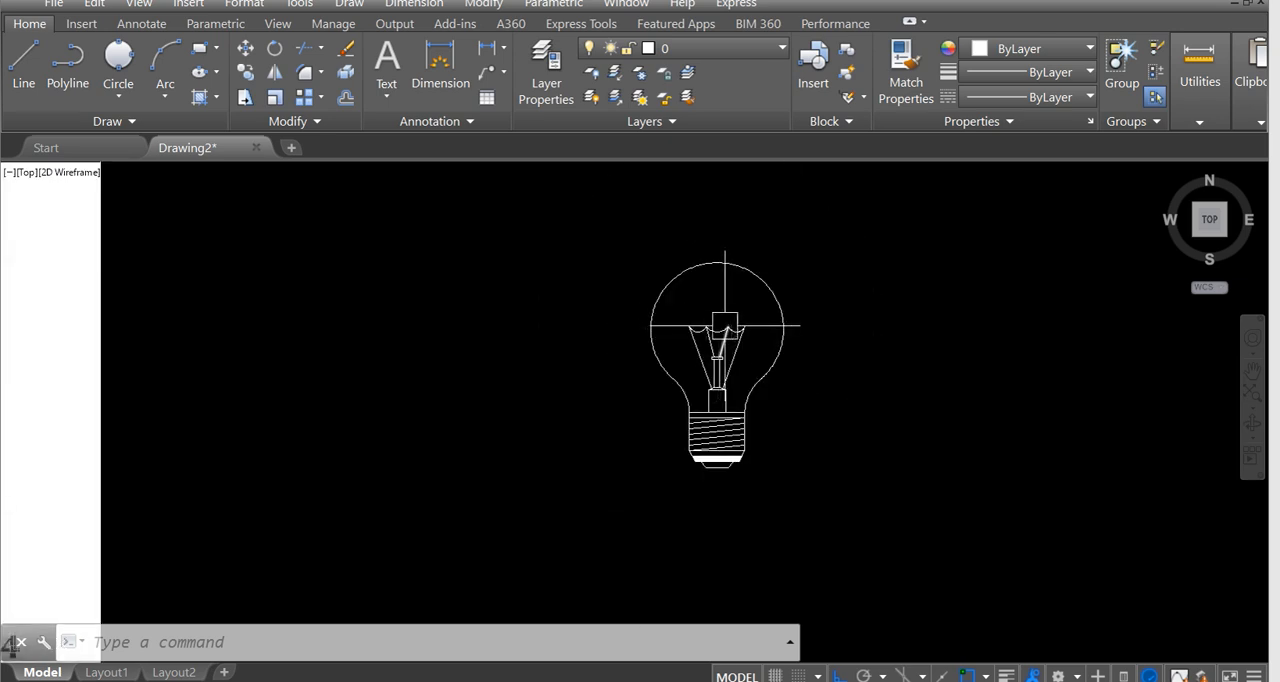
{"action": "scroll", "coordinate": [754, 348], "scroll_direction": "up", "scroll_amount": 2}
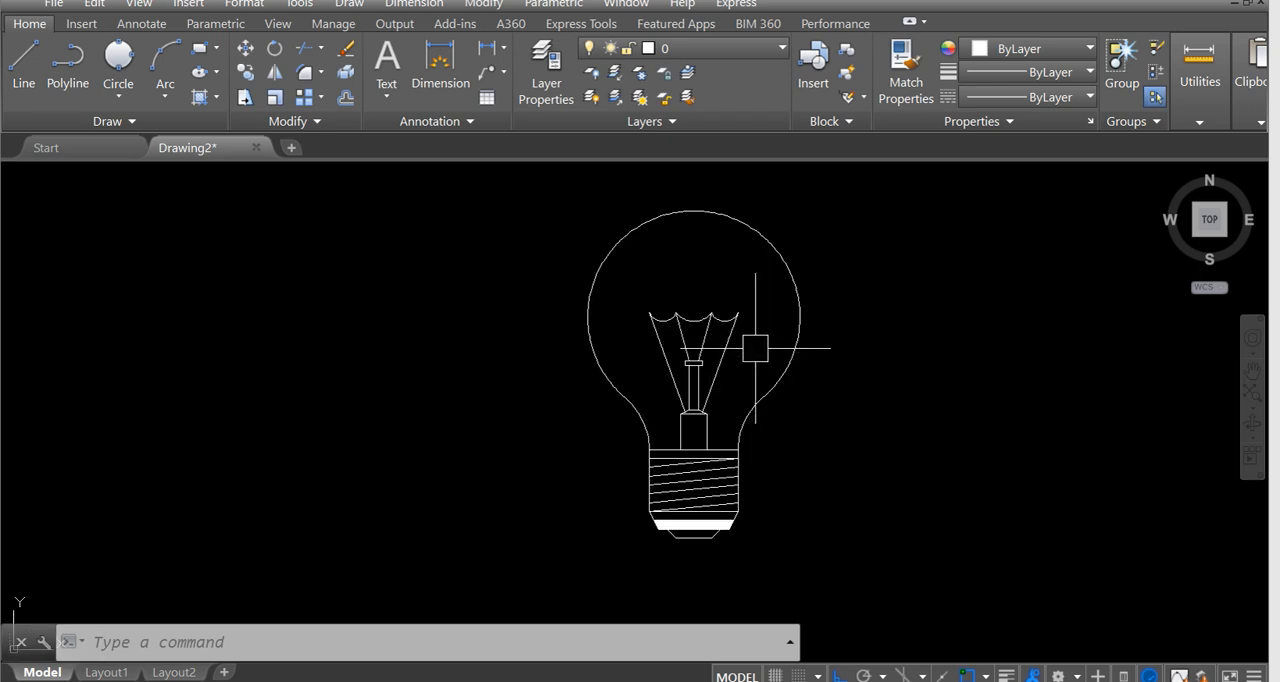
{"action": "scroll", "coordinate": [755, 348], "scroll_direction": "up", "scroll_amount": 2}
{"action": "scroll", "coordinate": [755, 348], "scroll_direction": "down", "scroll_amount": 3}
{"action": "middle_click_drag", "start_coordinate": [589, 424], "coordinate": [698, 400]}
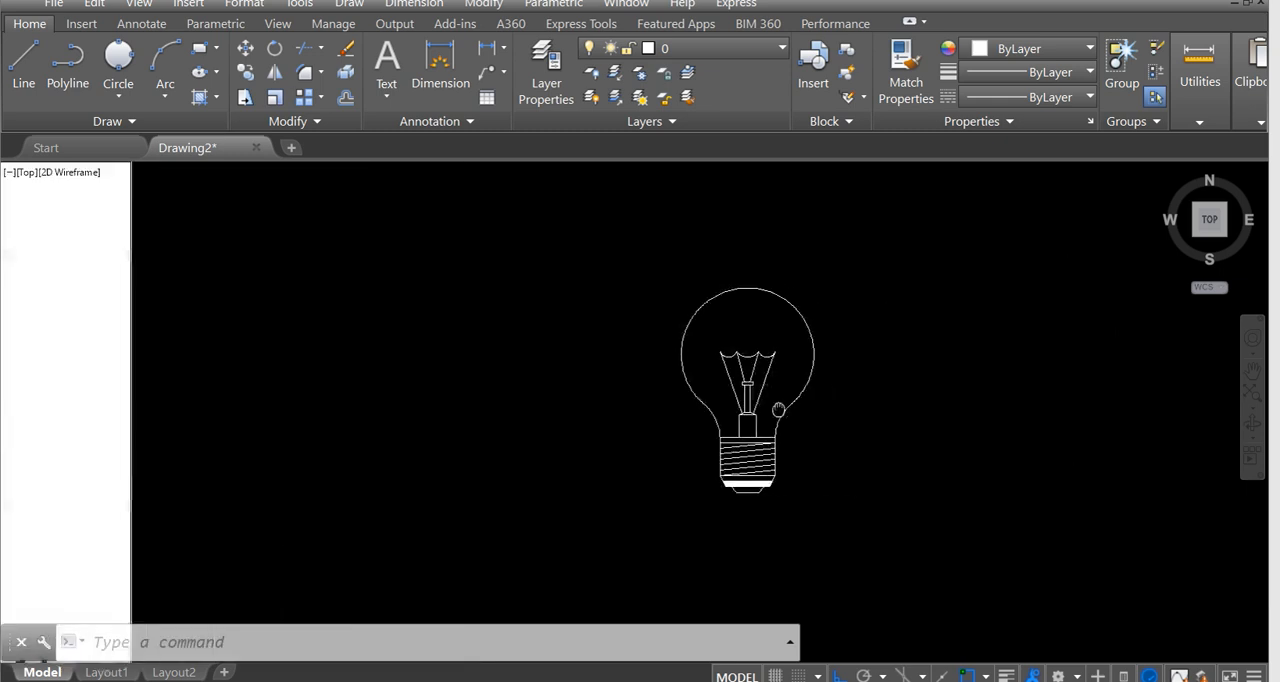
{"action": "scroll", "coordinate": [771, 414], "scroll_direction": "up", "scroll_amount": 1}
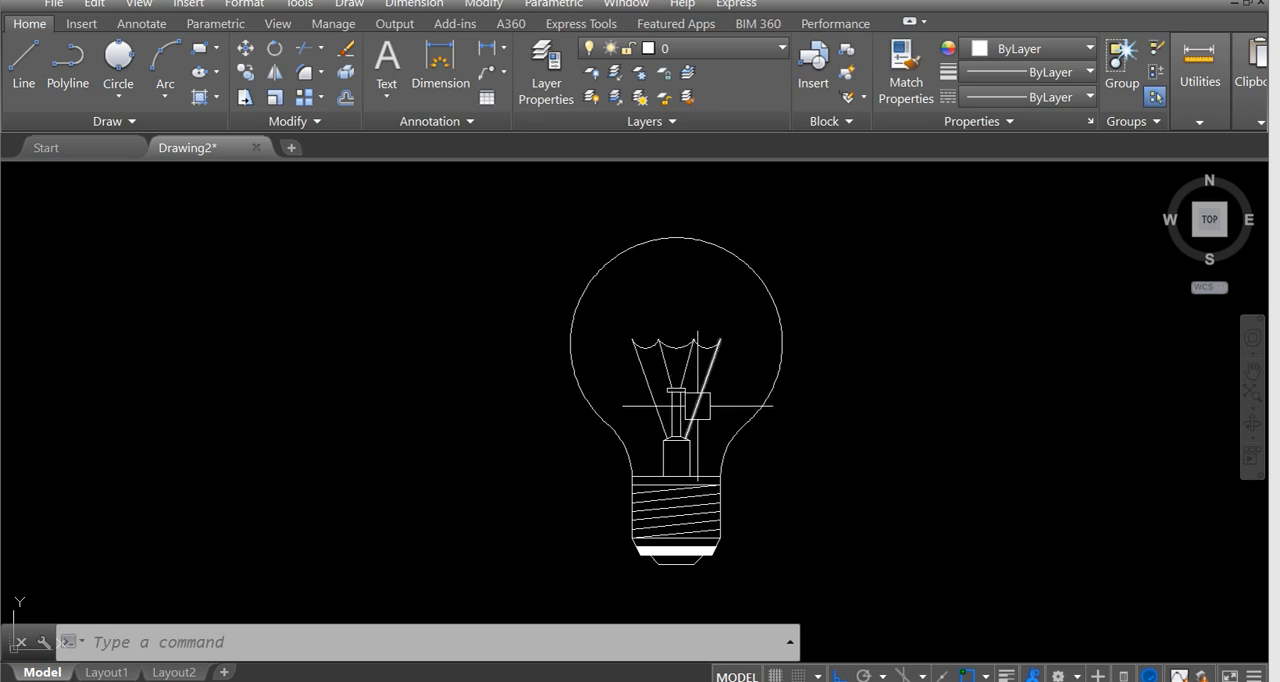
{"action": "scroll", "coordinate": [684, 394], "scroll_direction": "down", "scroll_amount": 3}
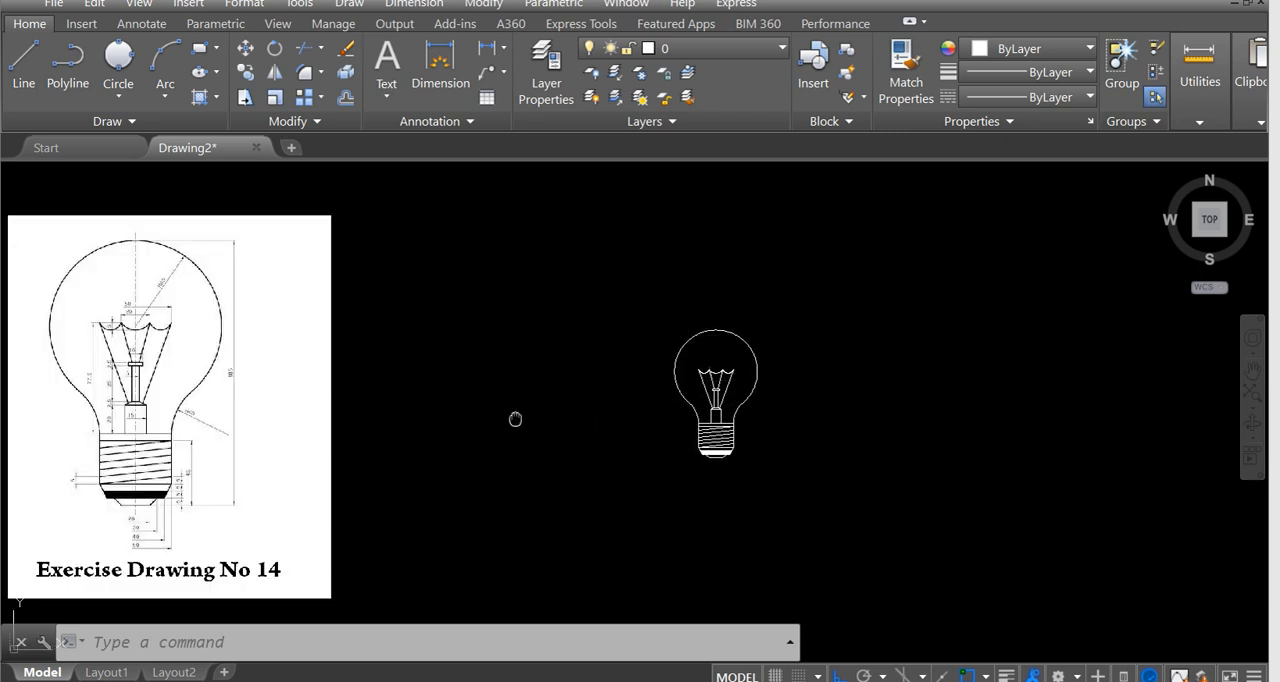
{"action": "middle_click_drag", "start_coordinate": [517, 420], "coordinate": [597, 397]}
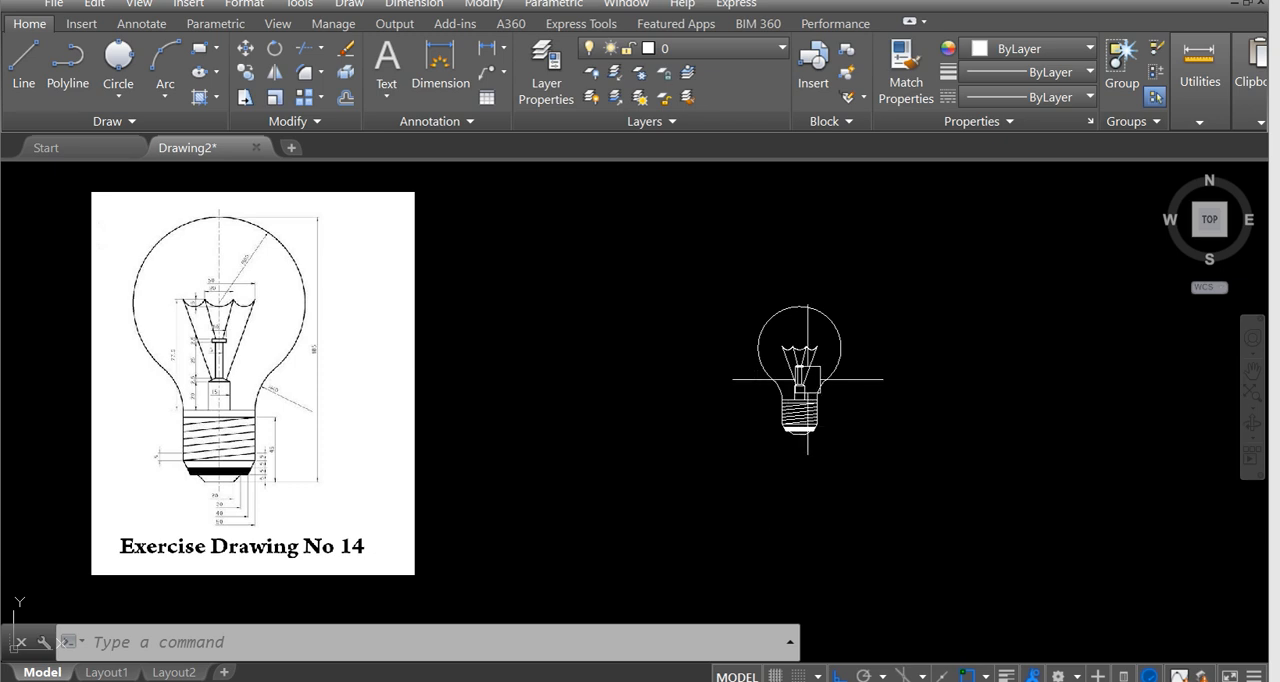
{"action": "scroll", "coordinate": [828, 356], "scroll_direction": "up", "scroll_amount": 4}
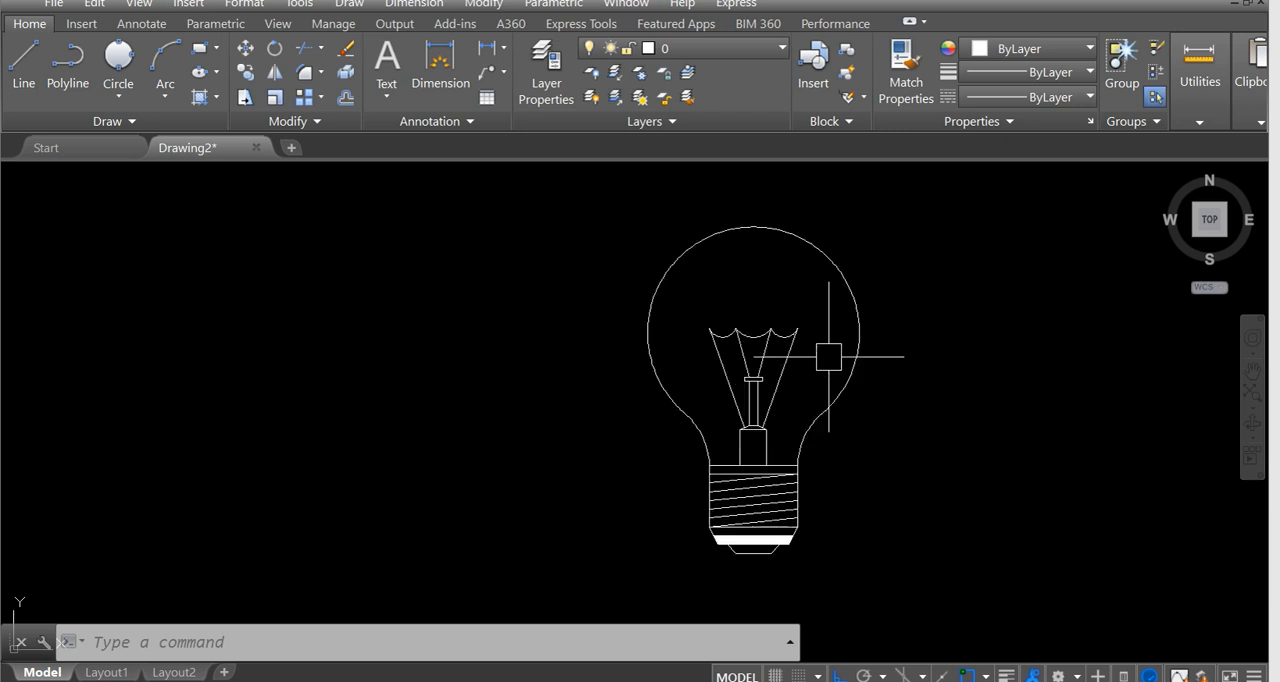